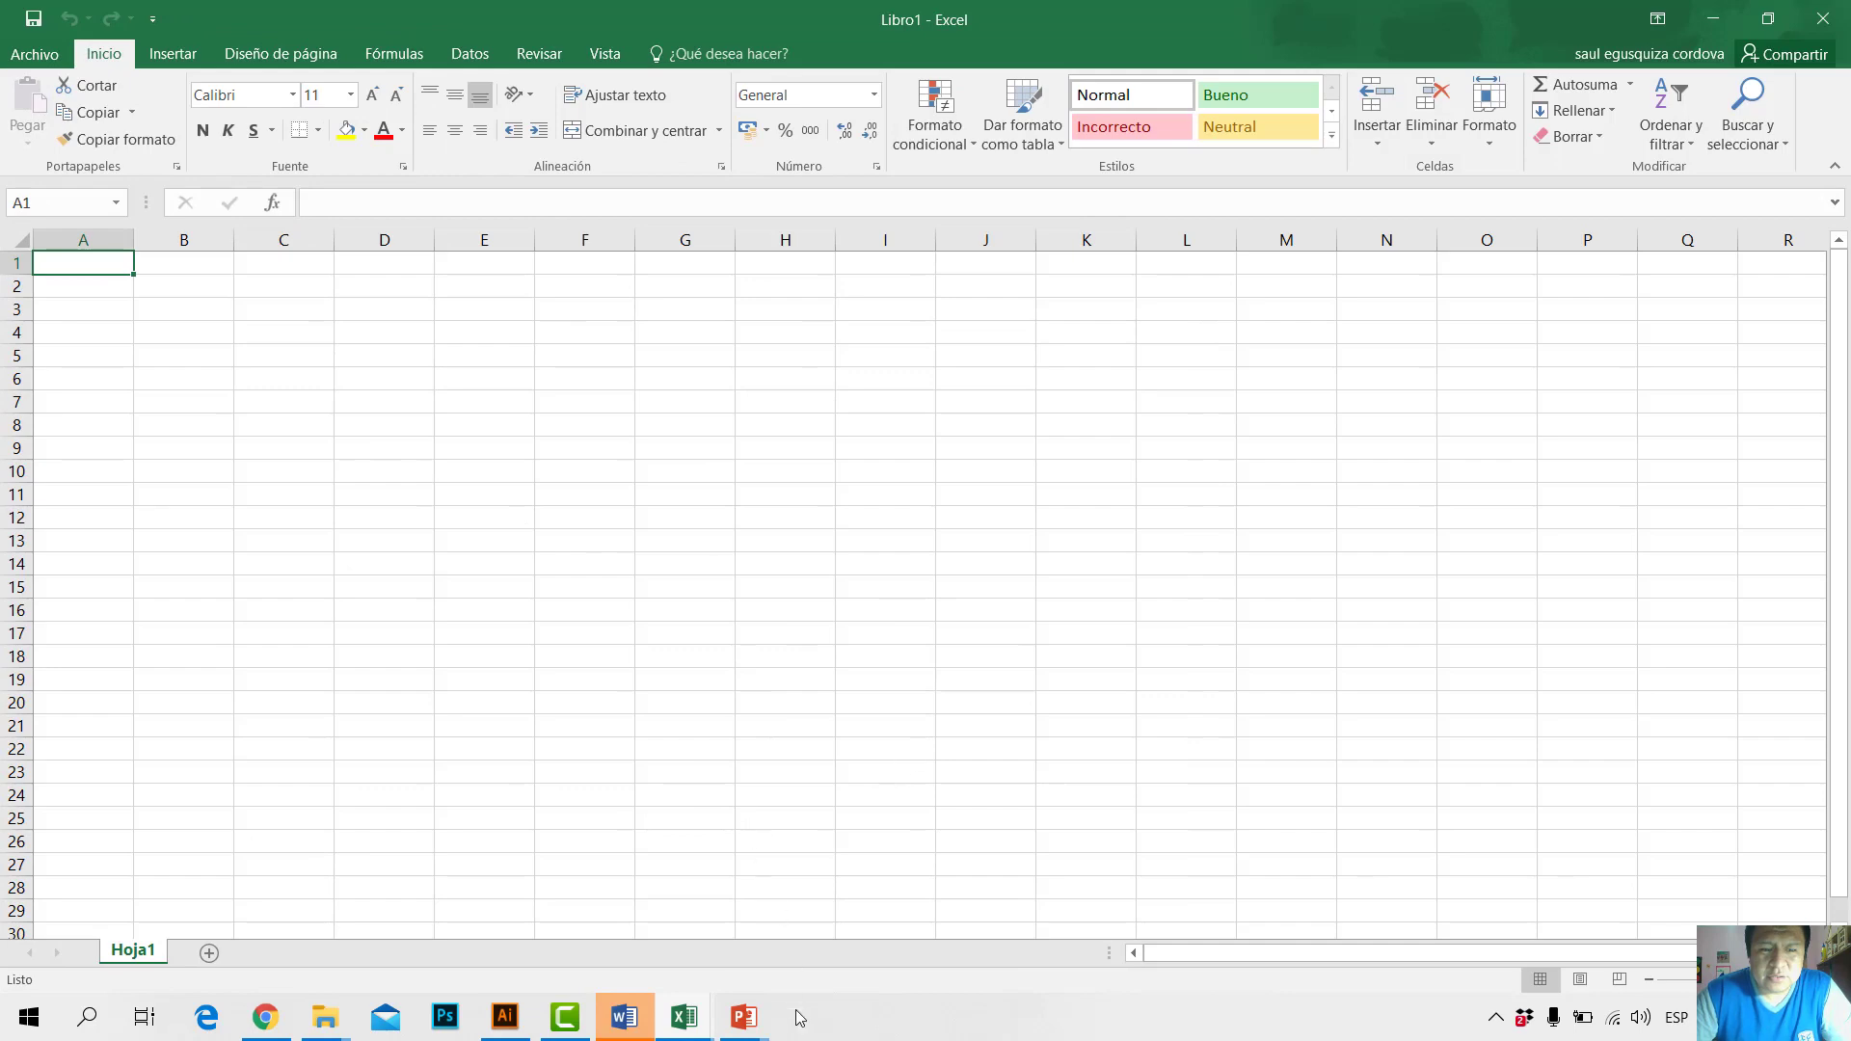
# Step: Enter the title CELEBRAMOS NUESTROS CUMPLEAÑOS in cell A1 of the blank Libro1 workbook
pyautogui.click(684, 1017)
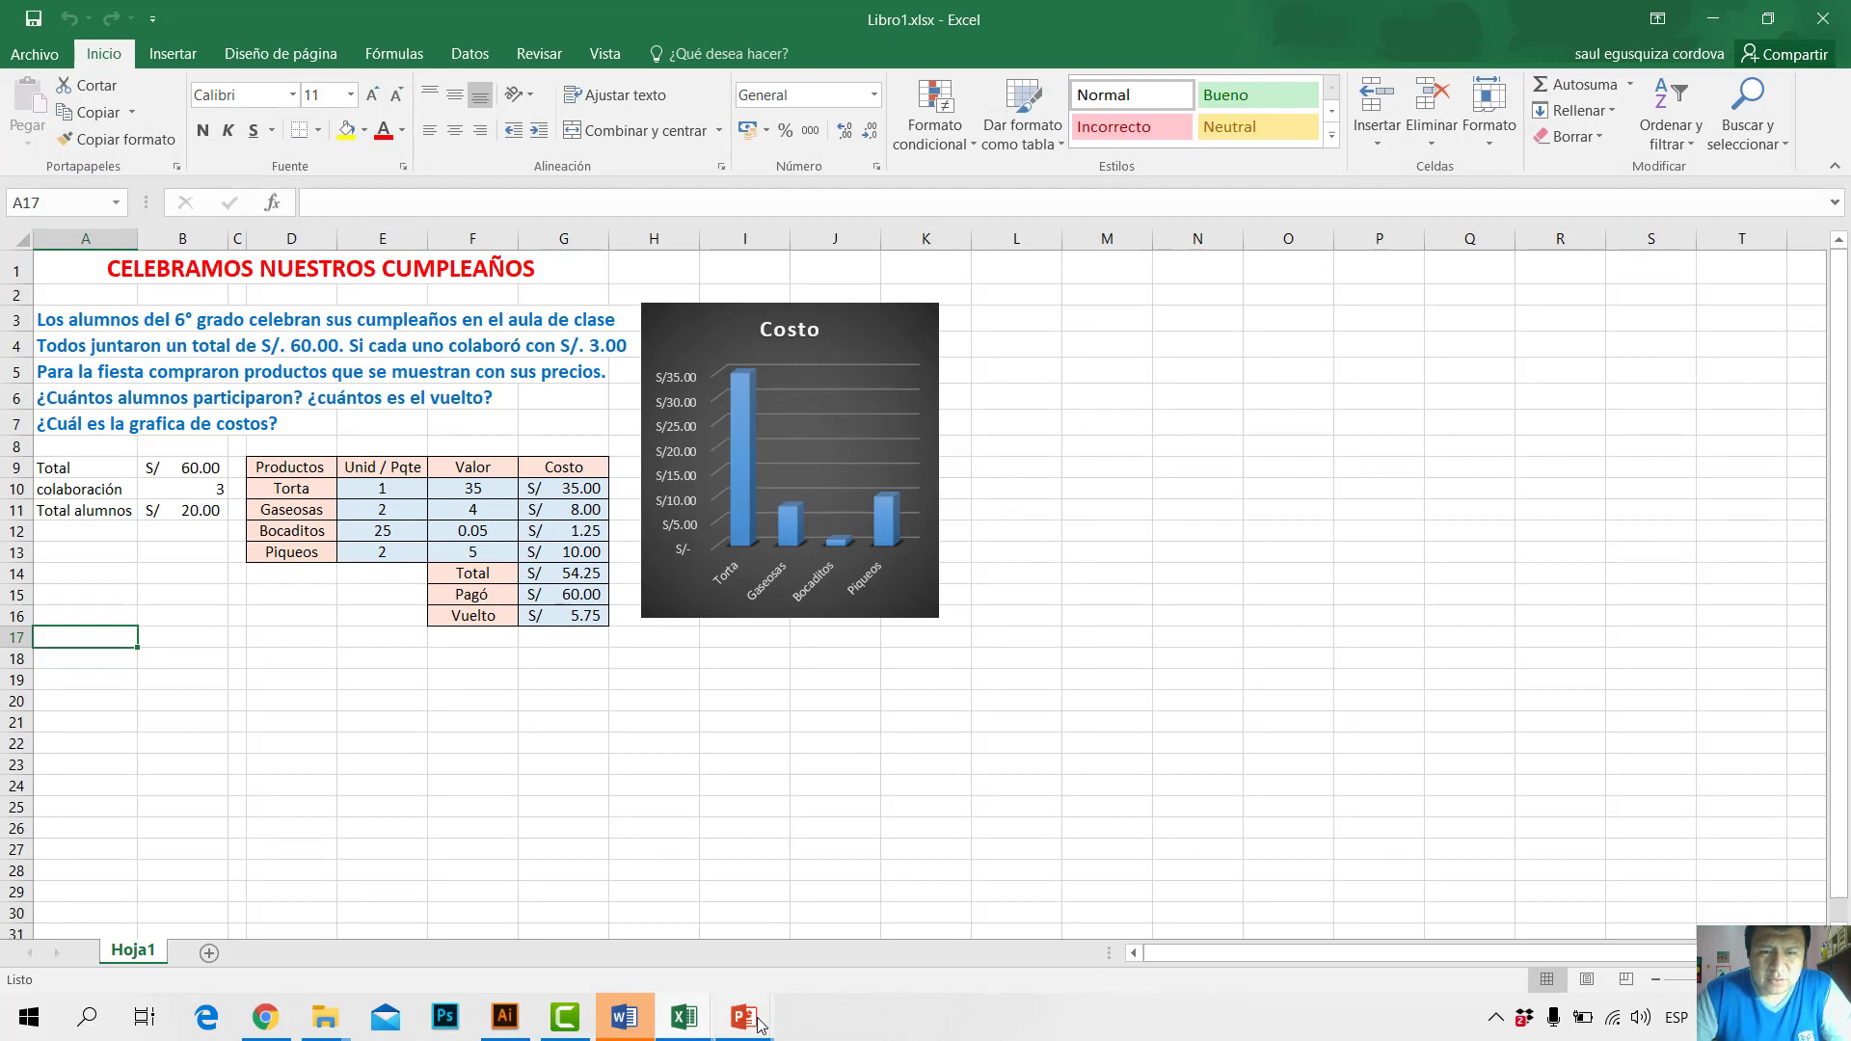
pyautogui.click(706, 1013)
pyautogui.moveTo(747, 968)
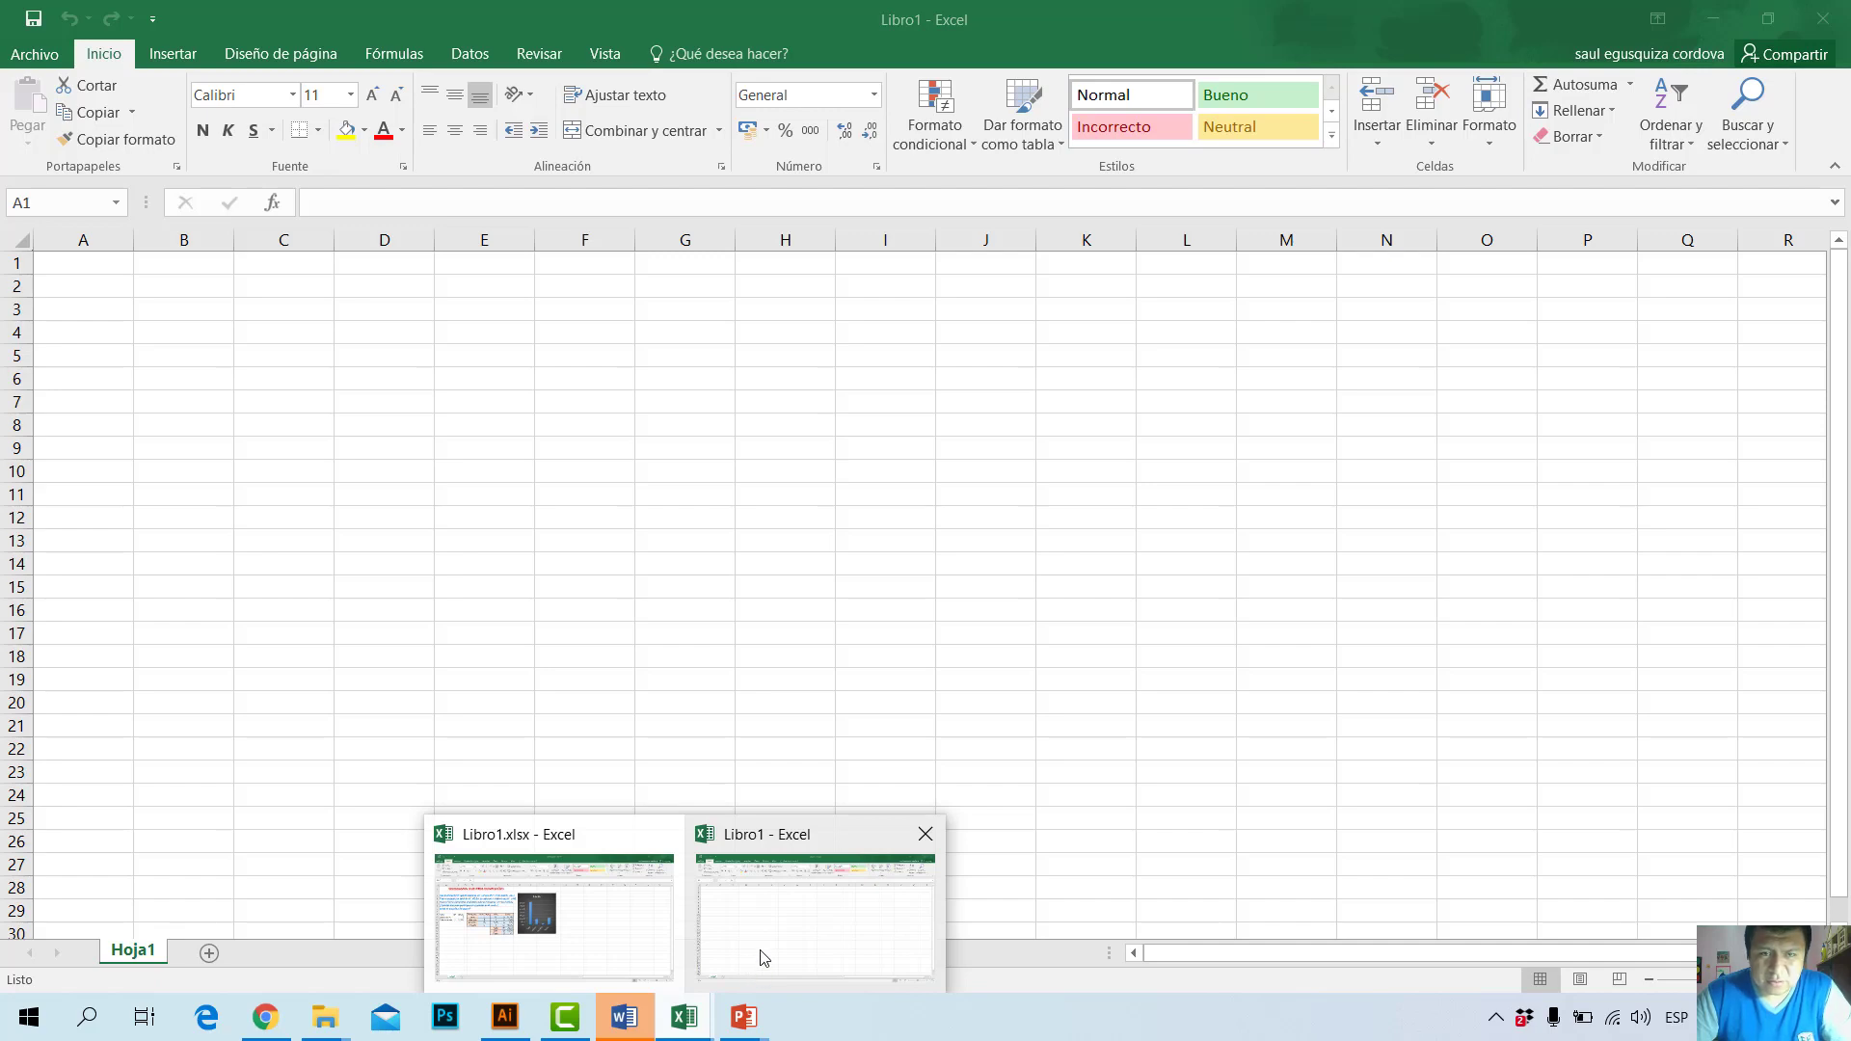
pyautogui.moveTo(619, 960)
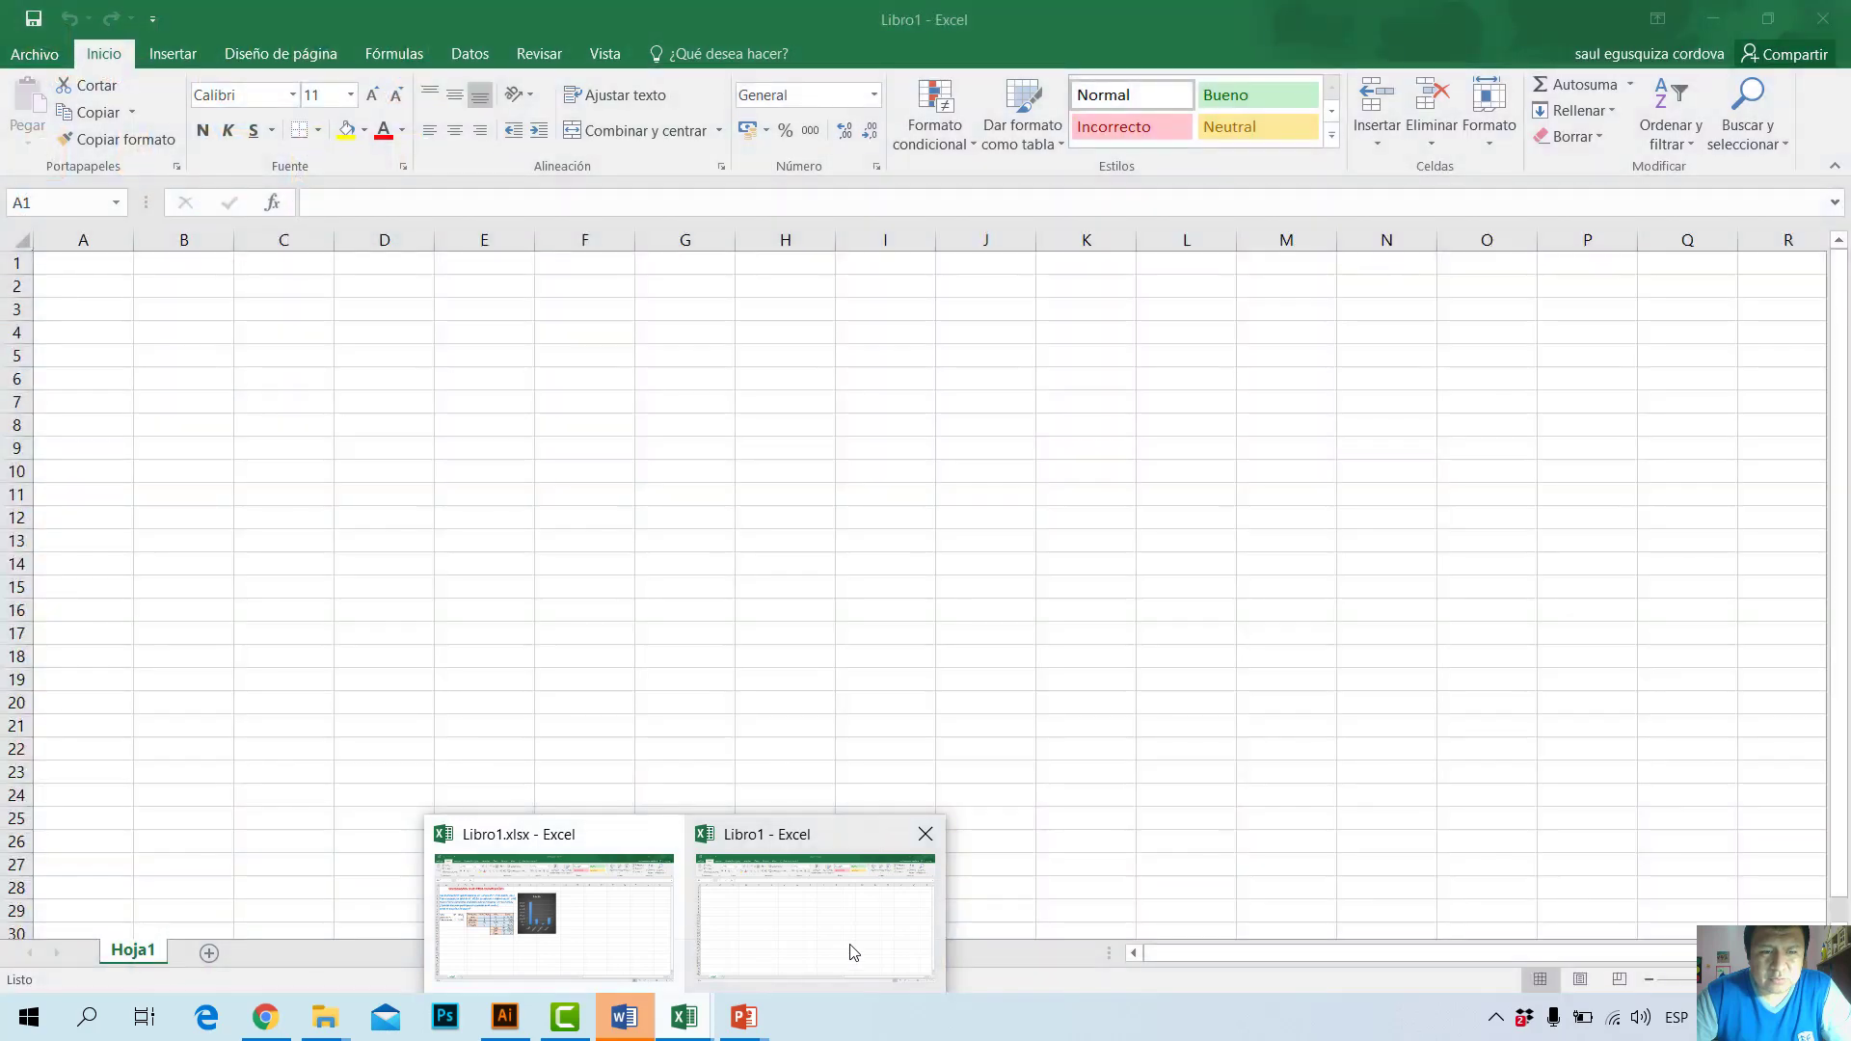
pyautogui.click(840, 955)
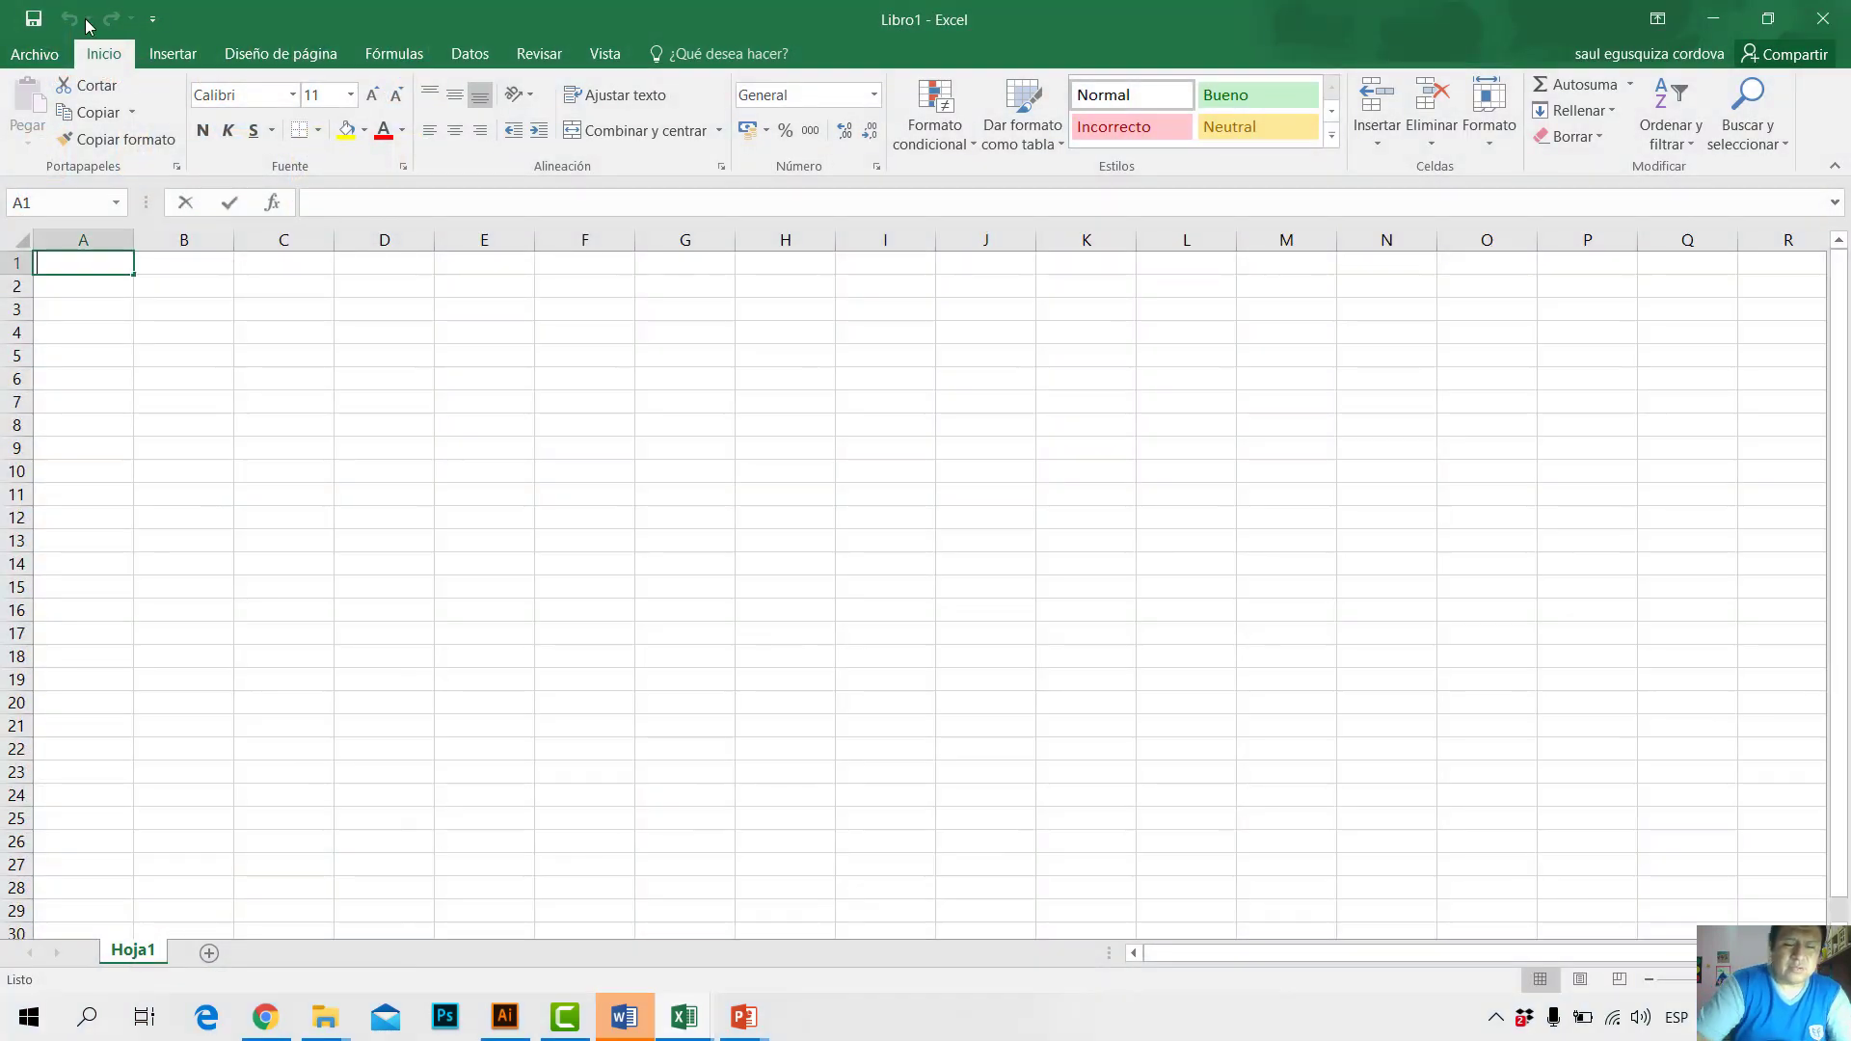
pyautogui.write('CELEBRAMOS')
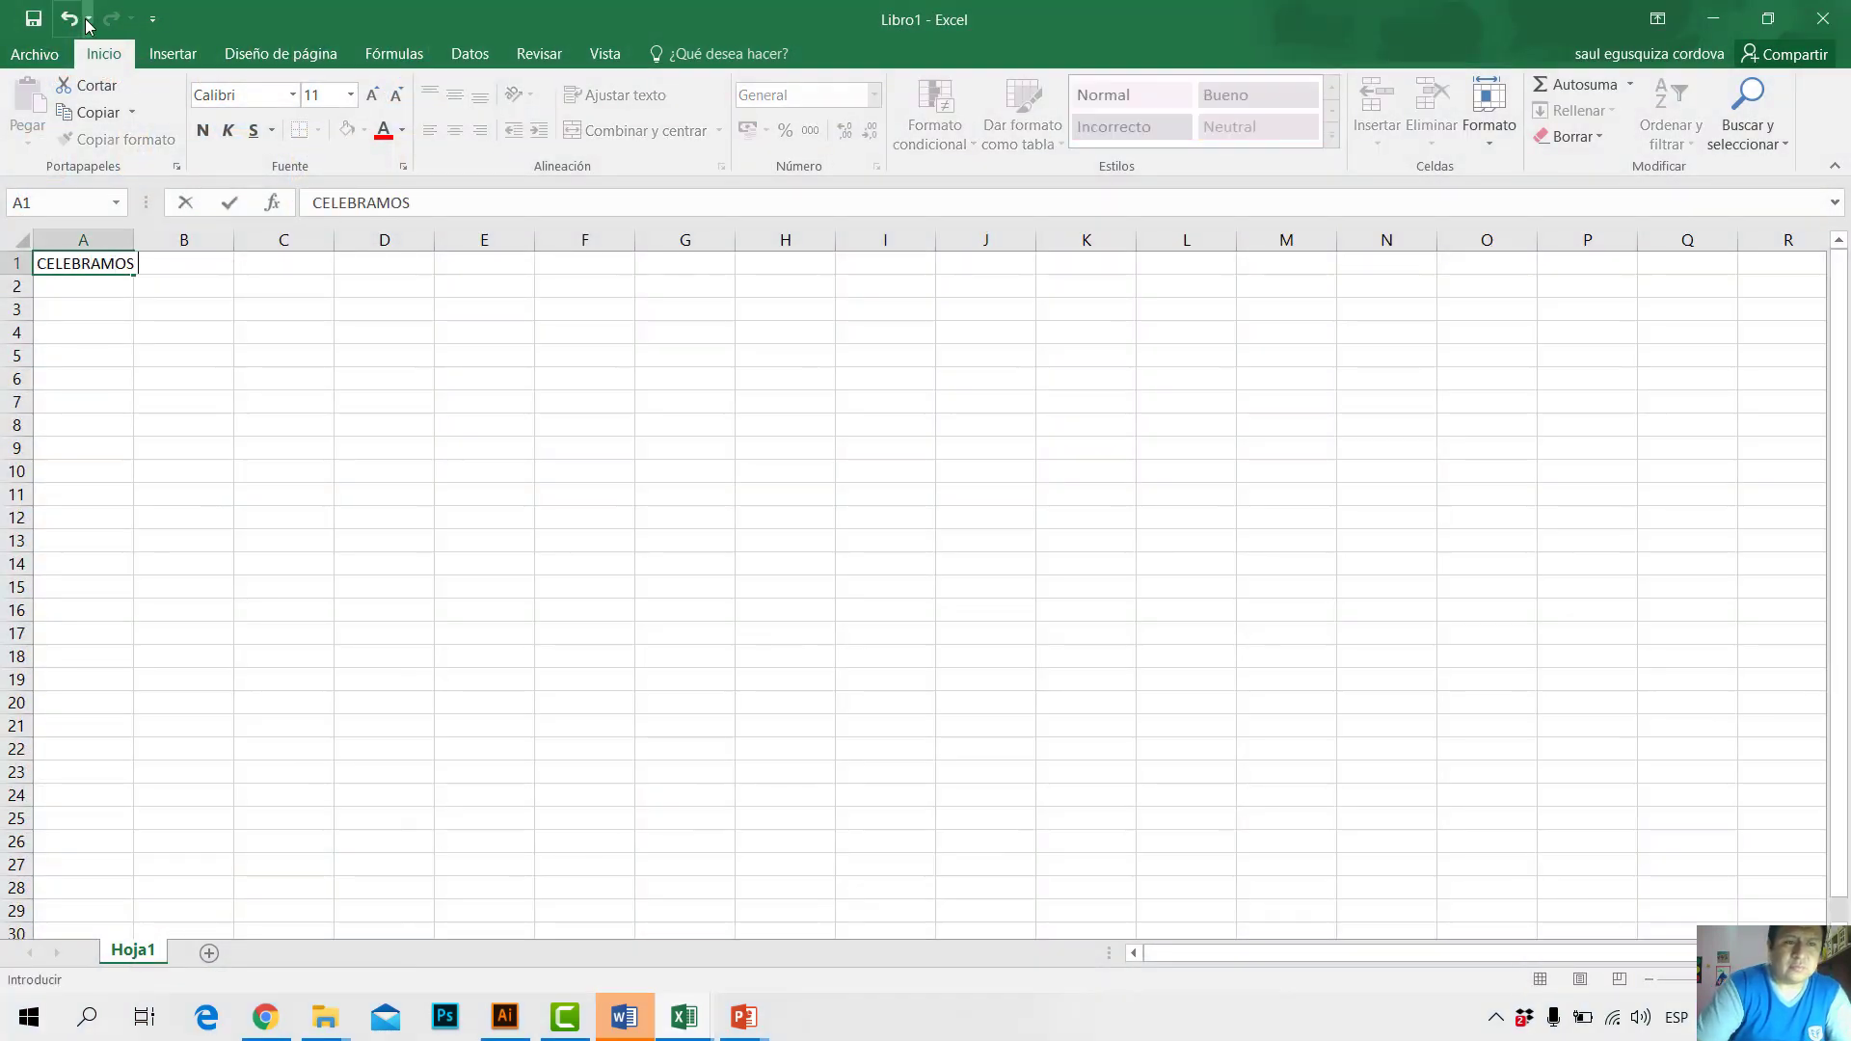
pyautogui.write(' NUESTROS ')
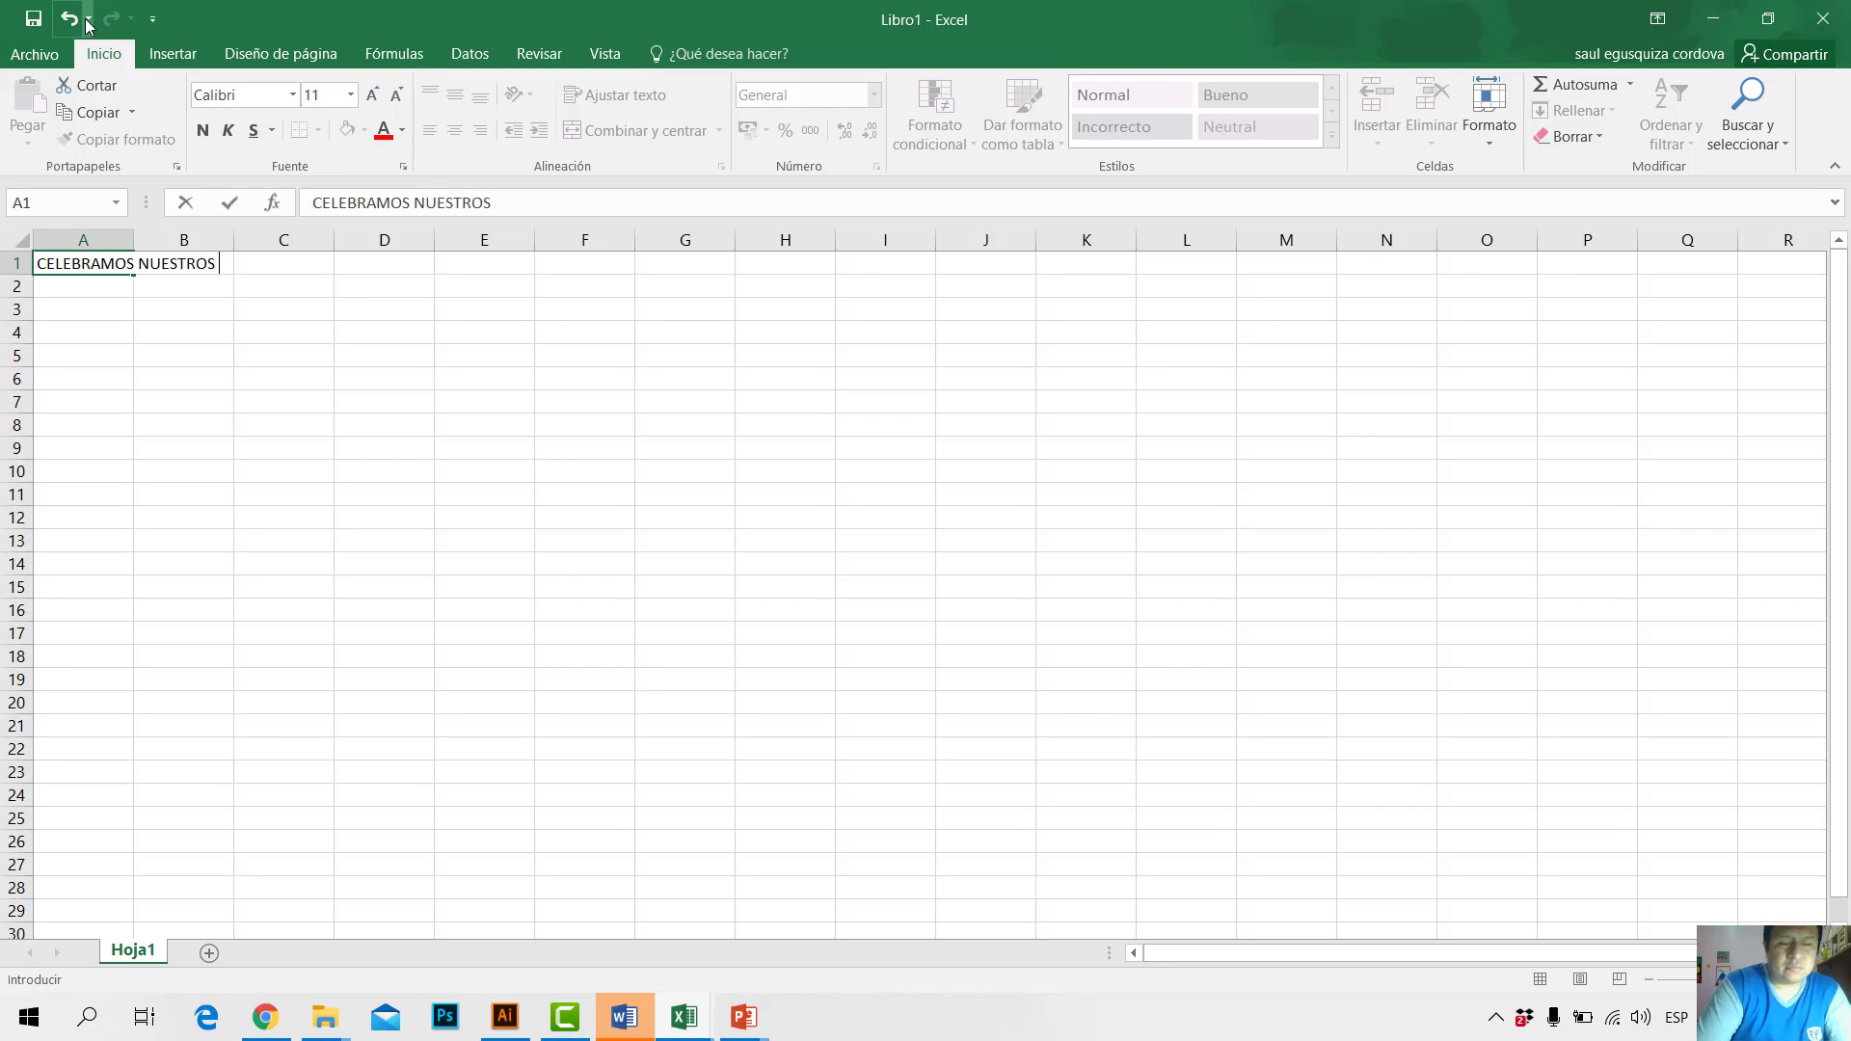
pyautogui.write('CUMPLEAÑOS')
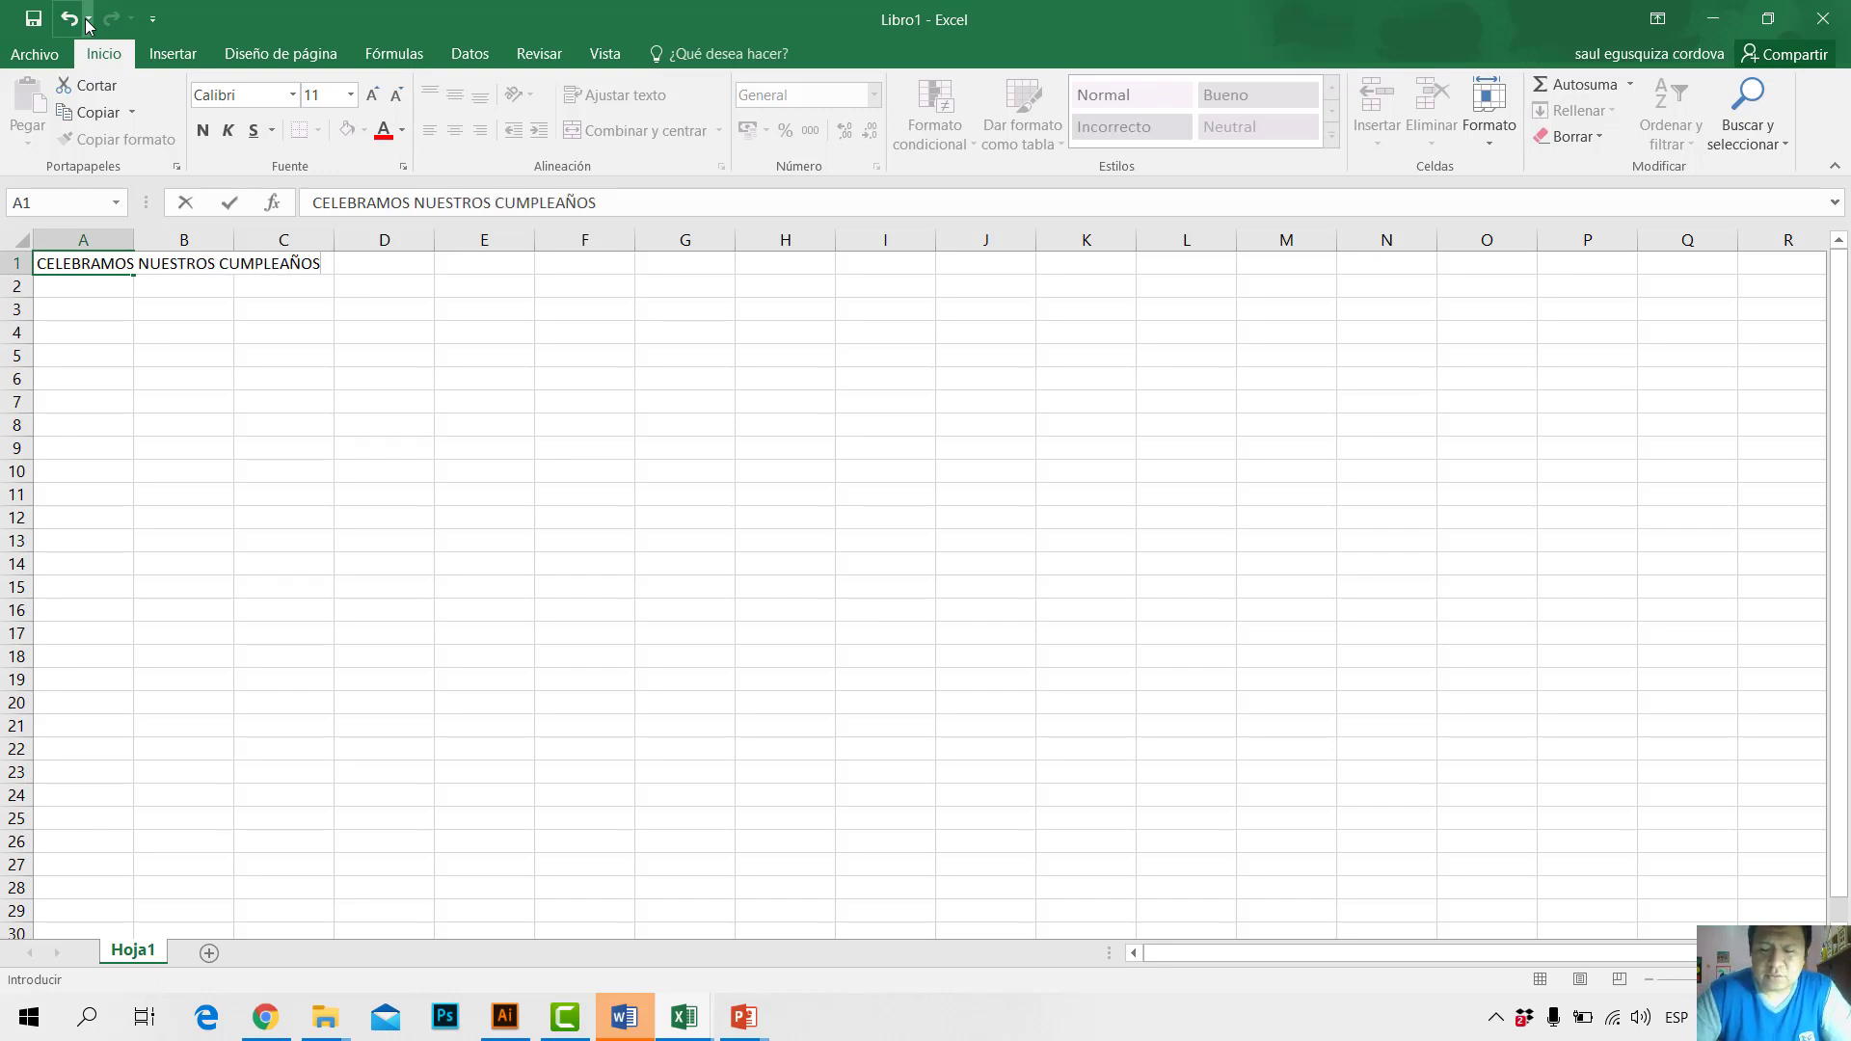
pyautogui.press('Return')
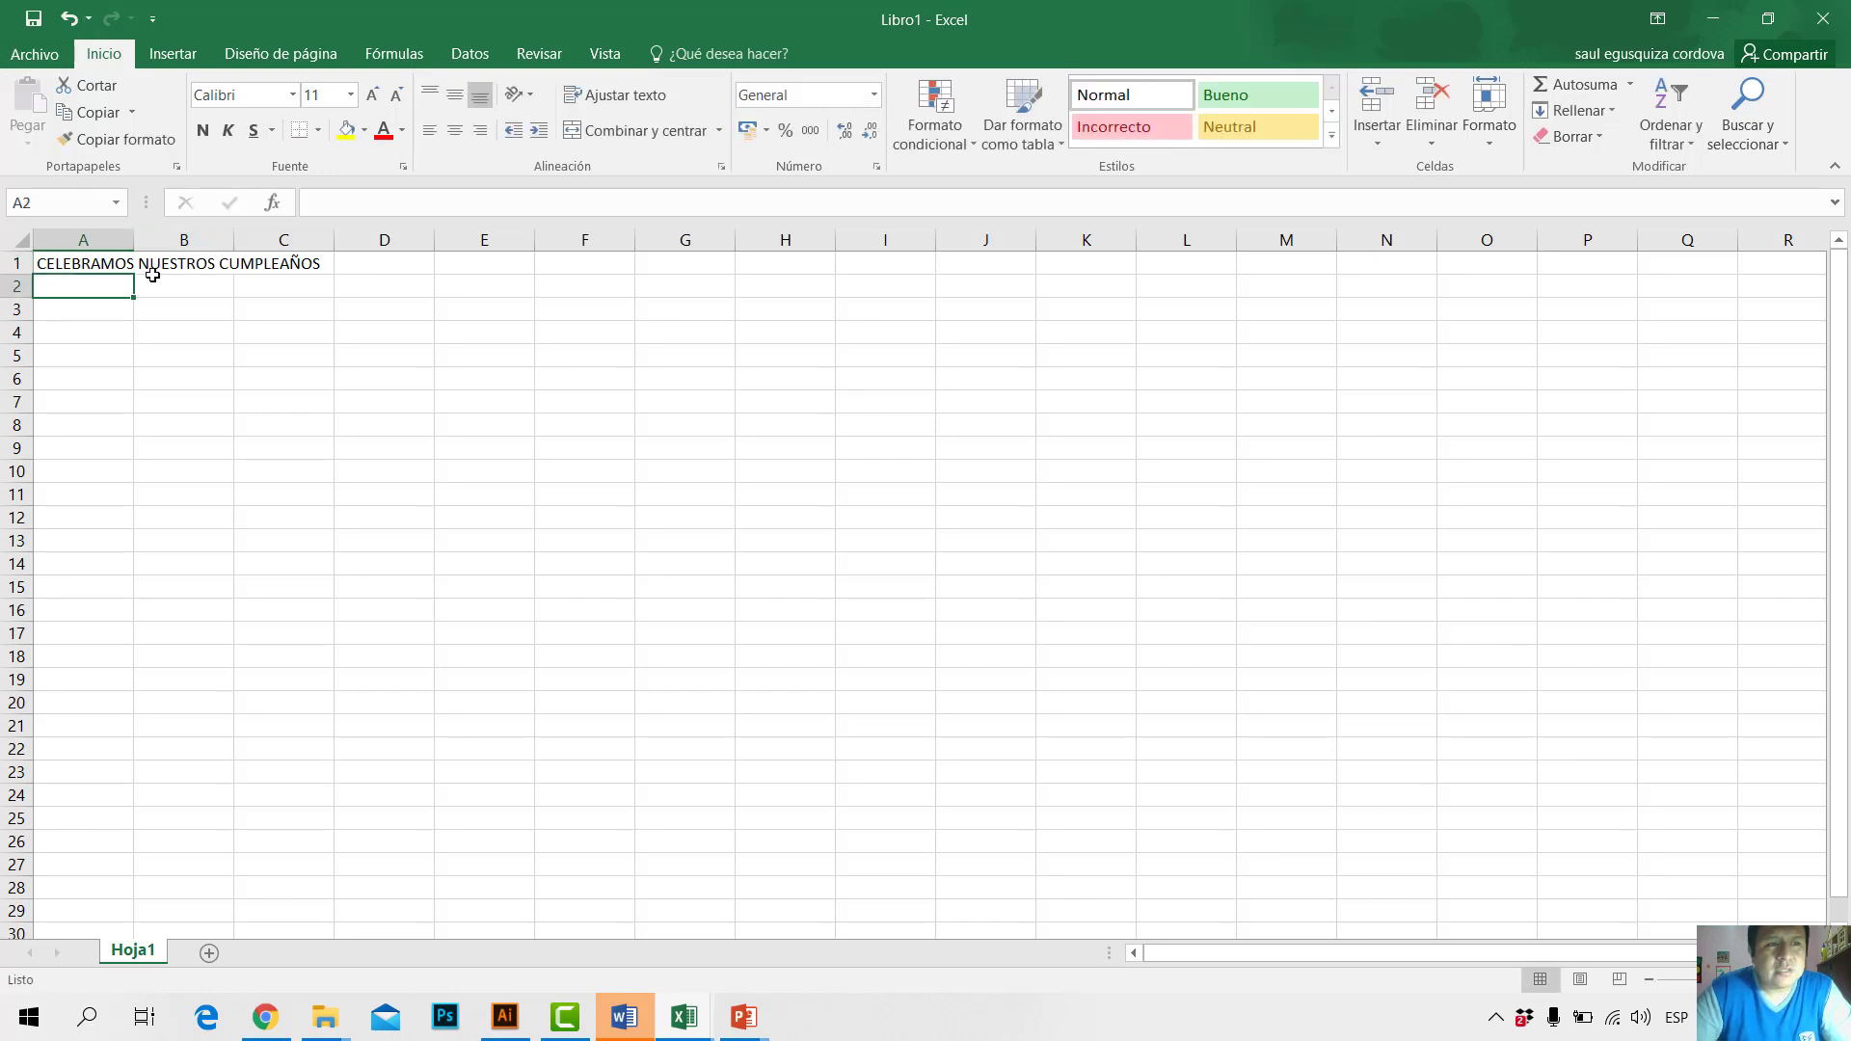
# Step: Merge and center the title across cells A1 to G1, using the finished Libro1.xlsx workbook as reference
pyautogui.click(74, 264)
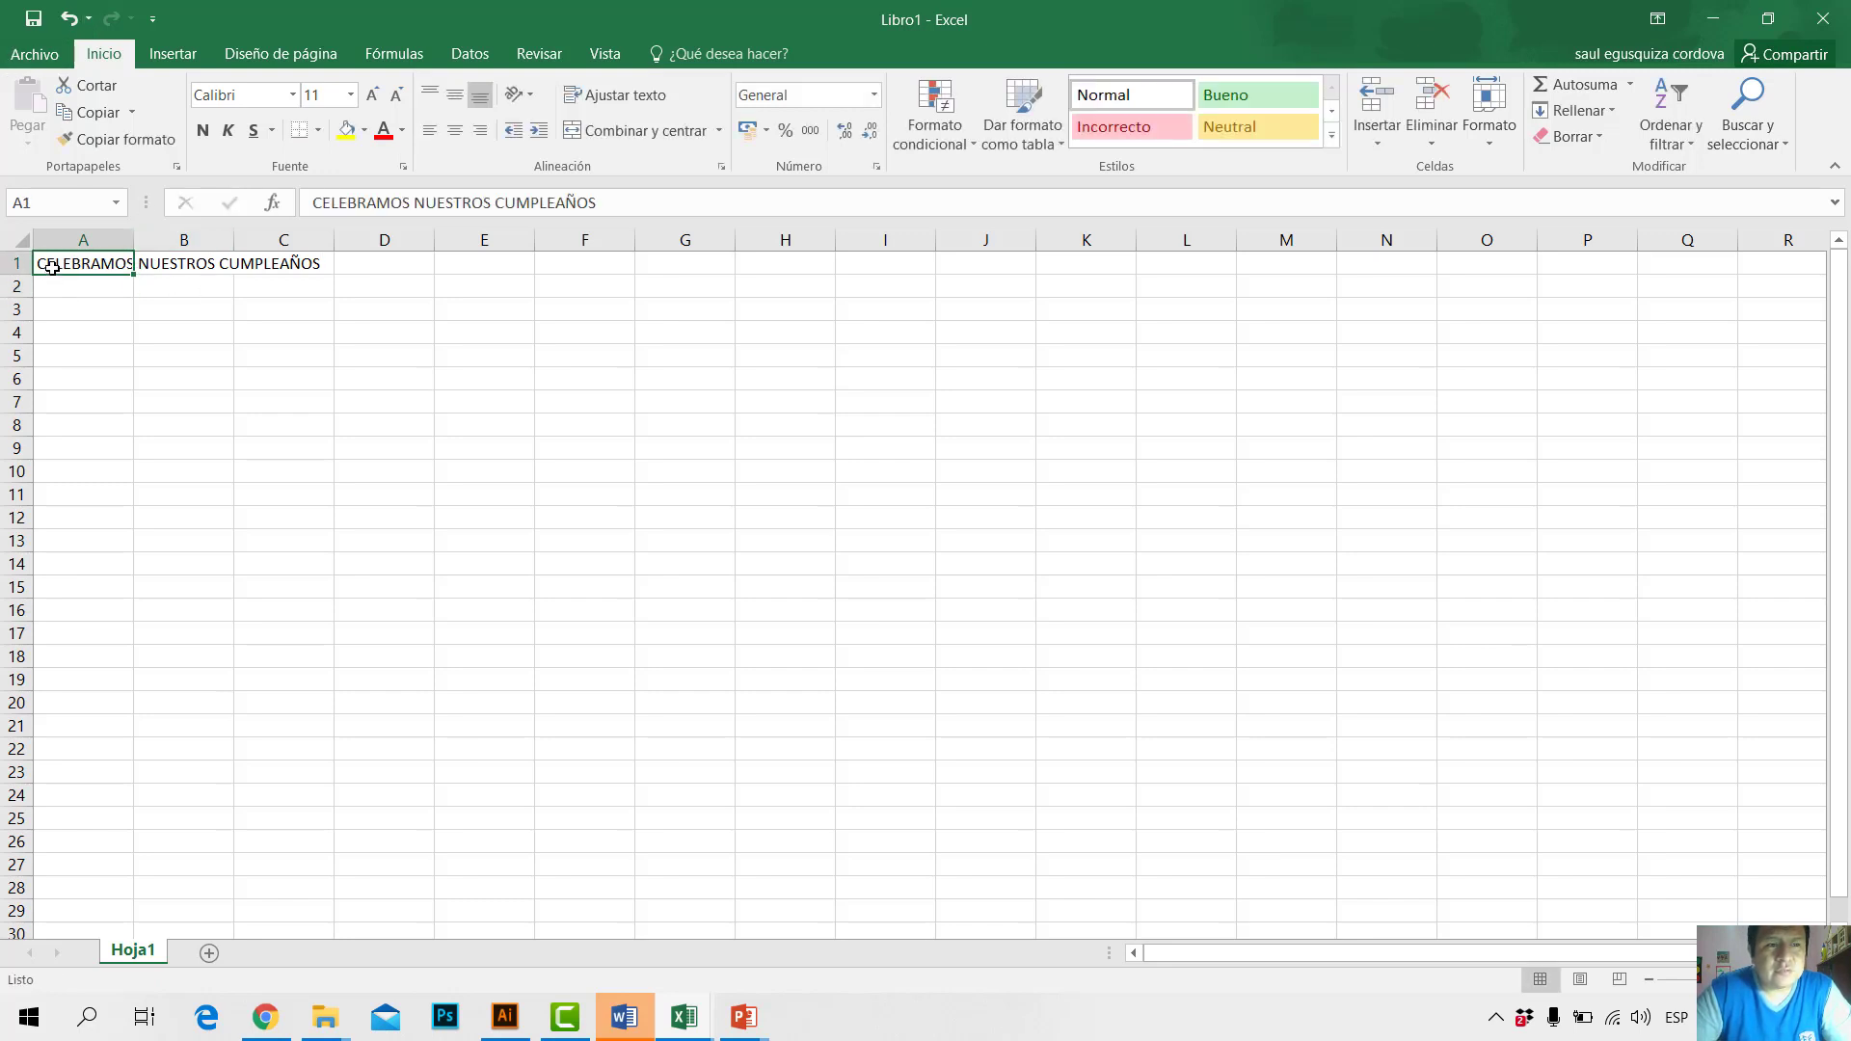
pyautogui.moveTo(69, 266); pyautogui.dragTo(667, 269)
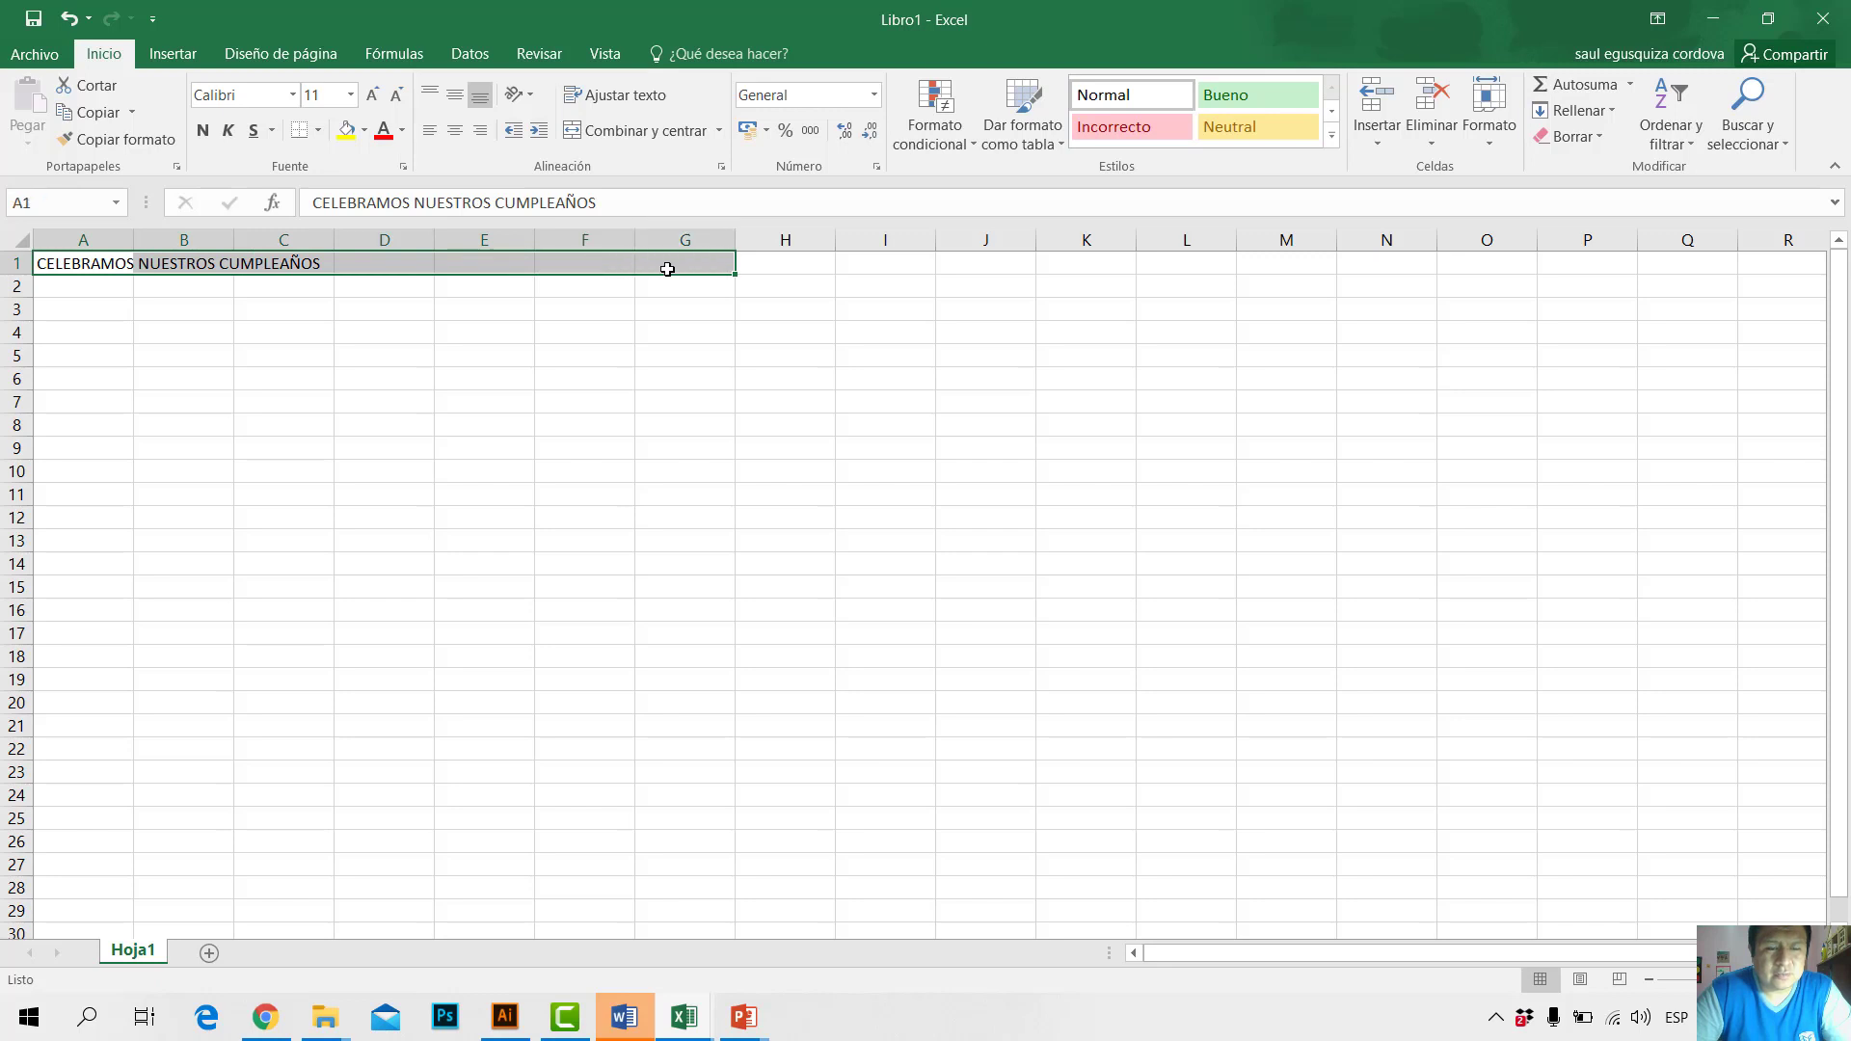
pyautogui.click(683, 1018)
pyautogui.click(611, 943)
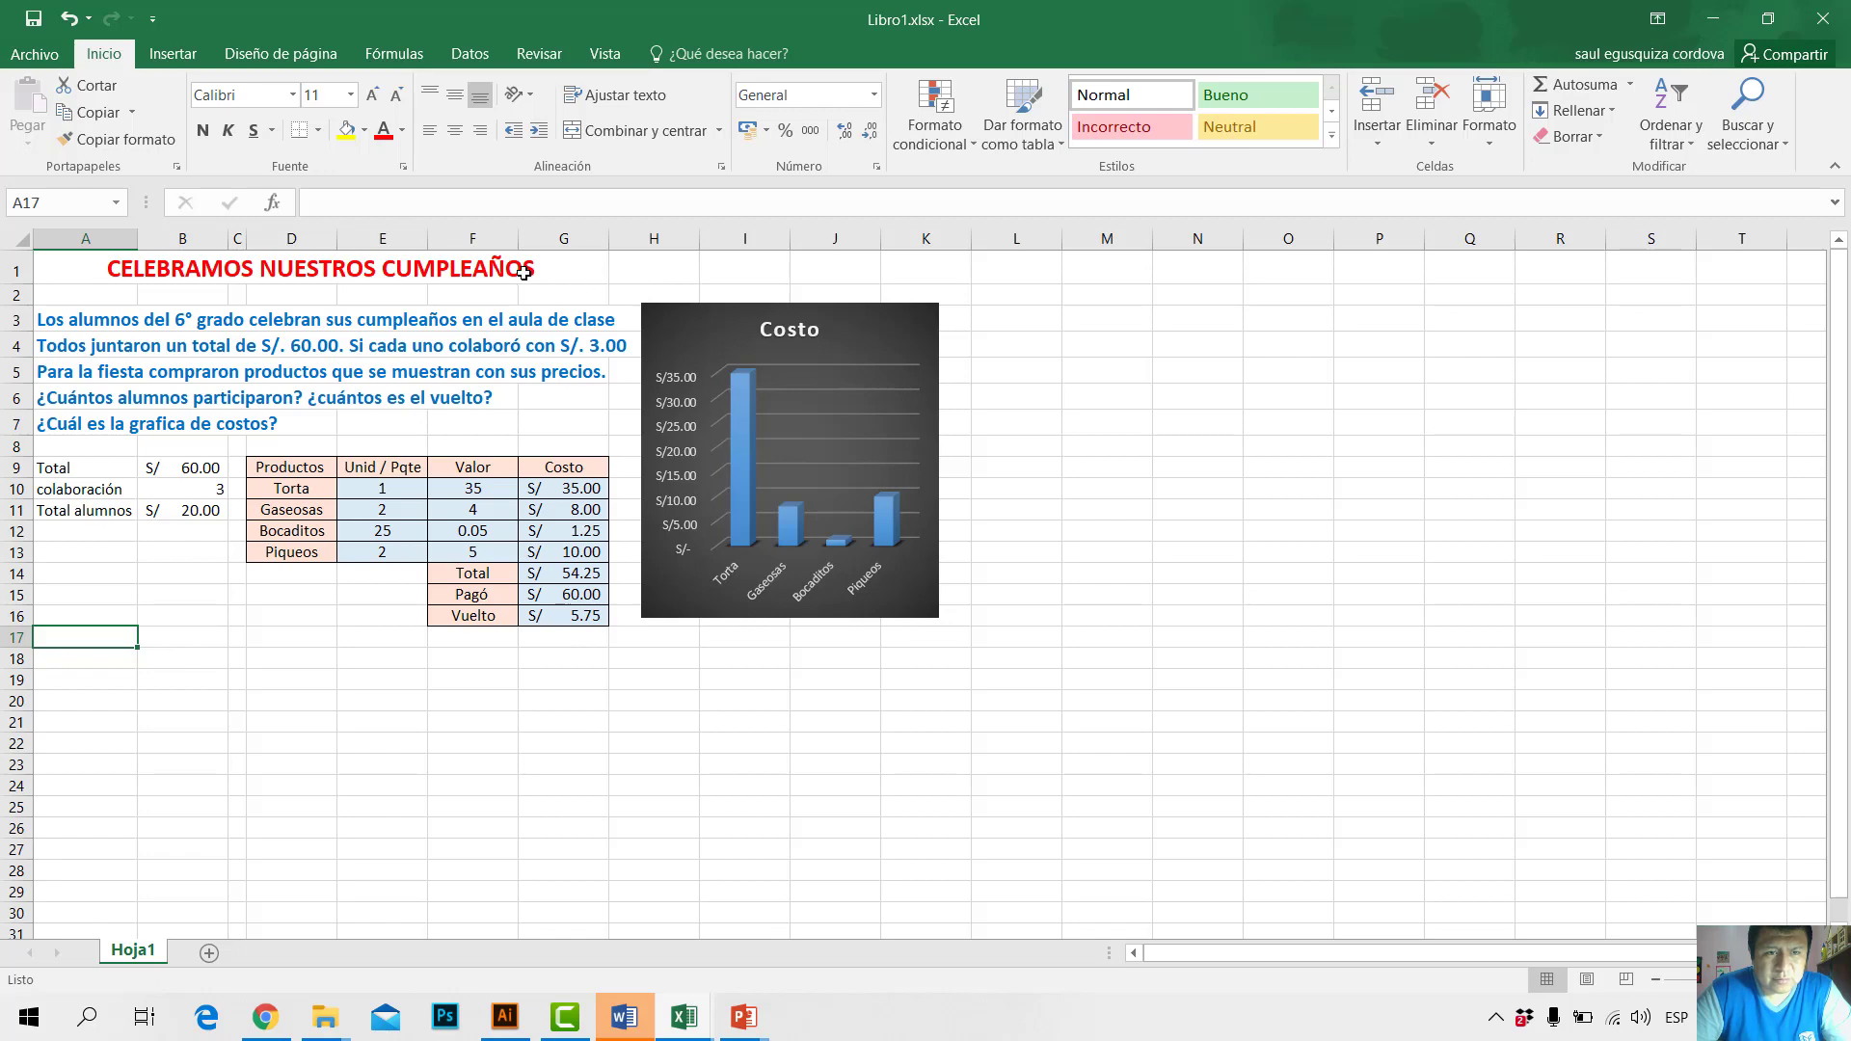
pyautogui.click(1713, 18)
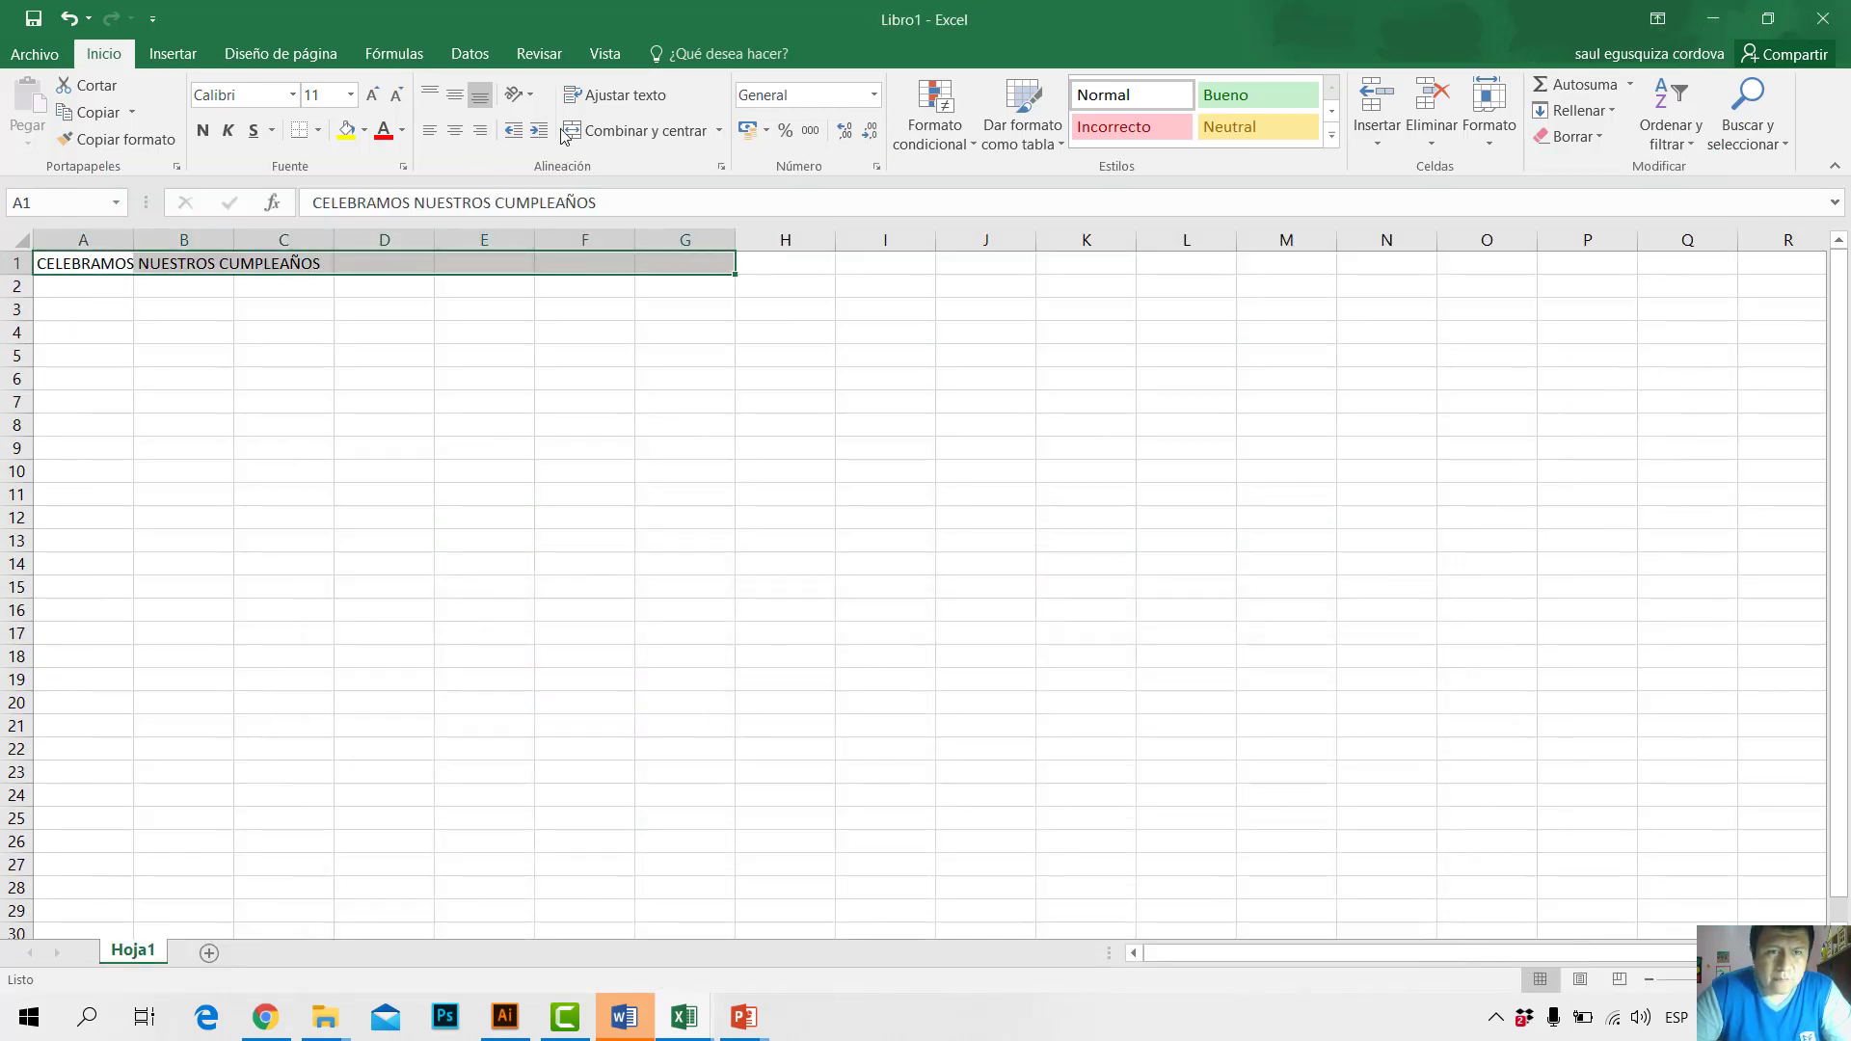
pyautogui.click(641, 127)
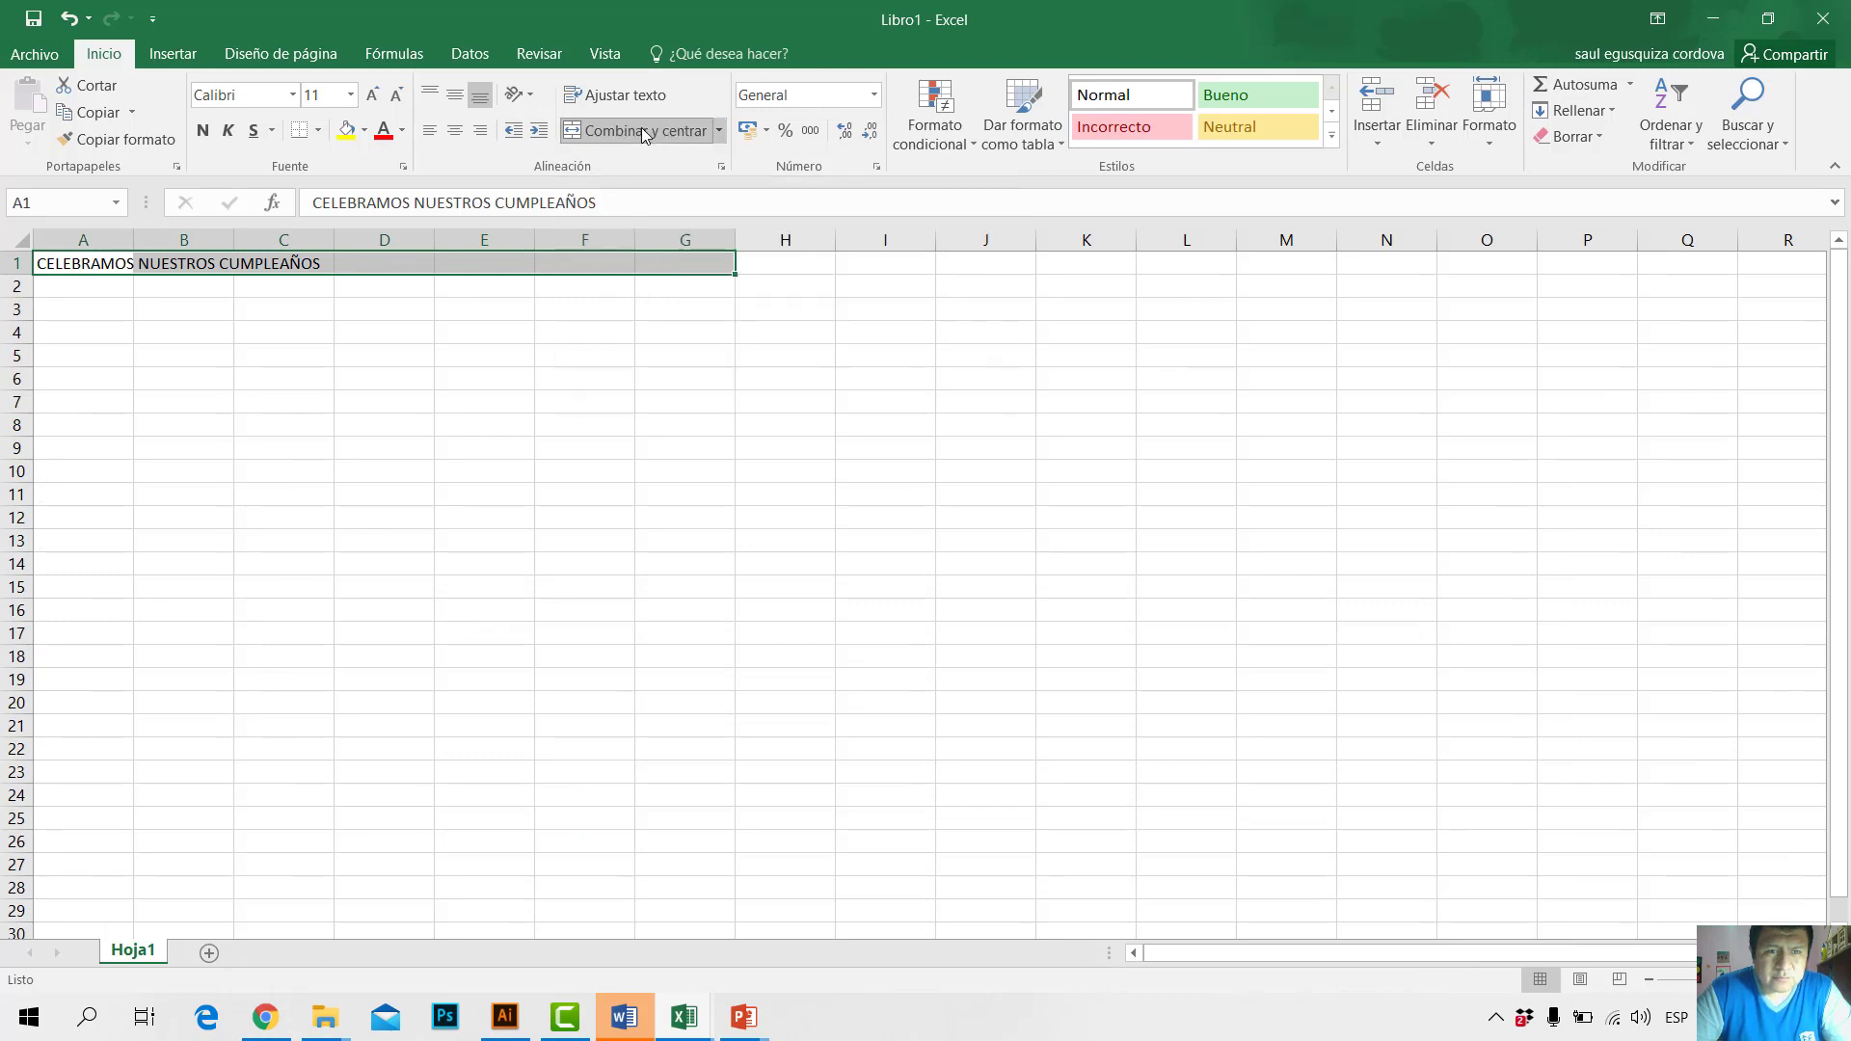
# Step: Increase the merged title's font size to 20 and make it bold
pyautogui.click(373, 96)
pyautogui.click(373, 97)
pyautogui.click(373, 96)
pyautogui.click(373, 96)
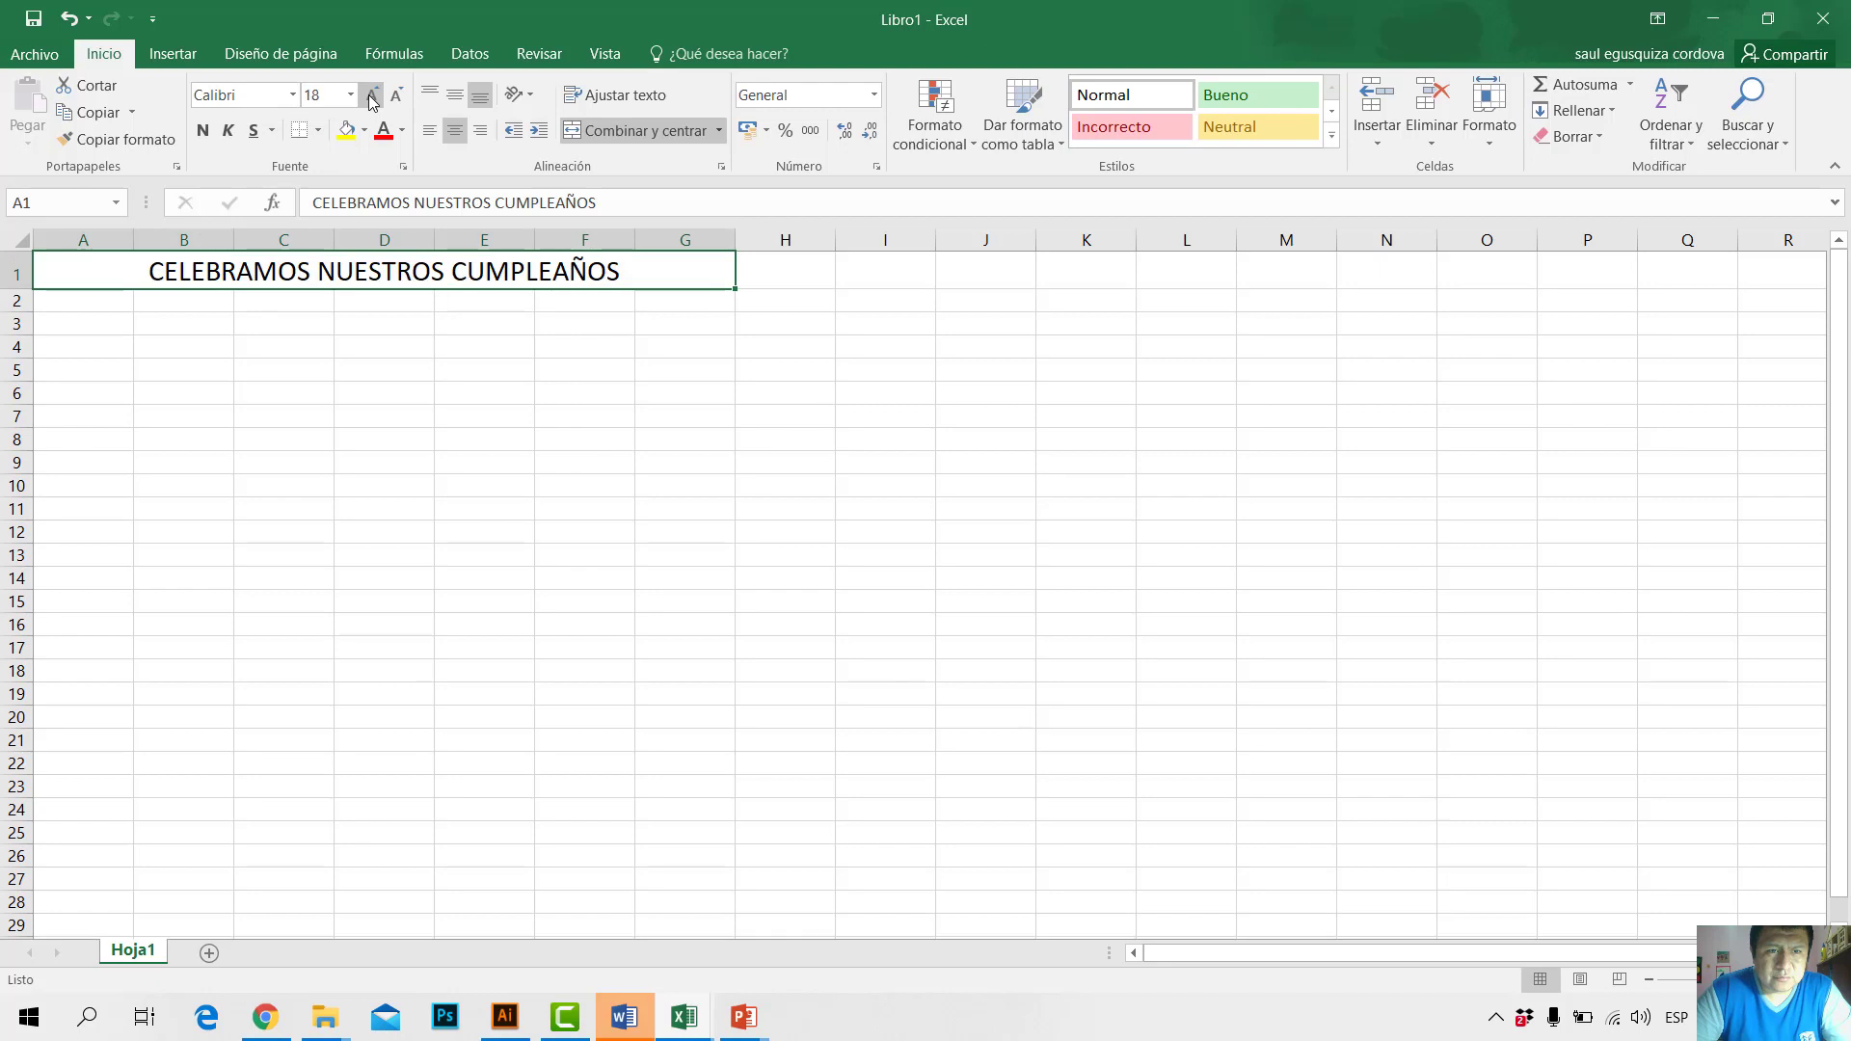
pyautogui.click(373, 97)
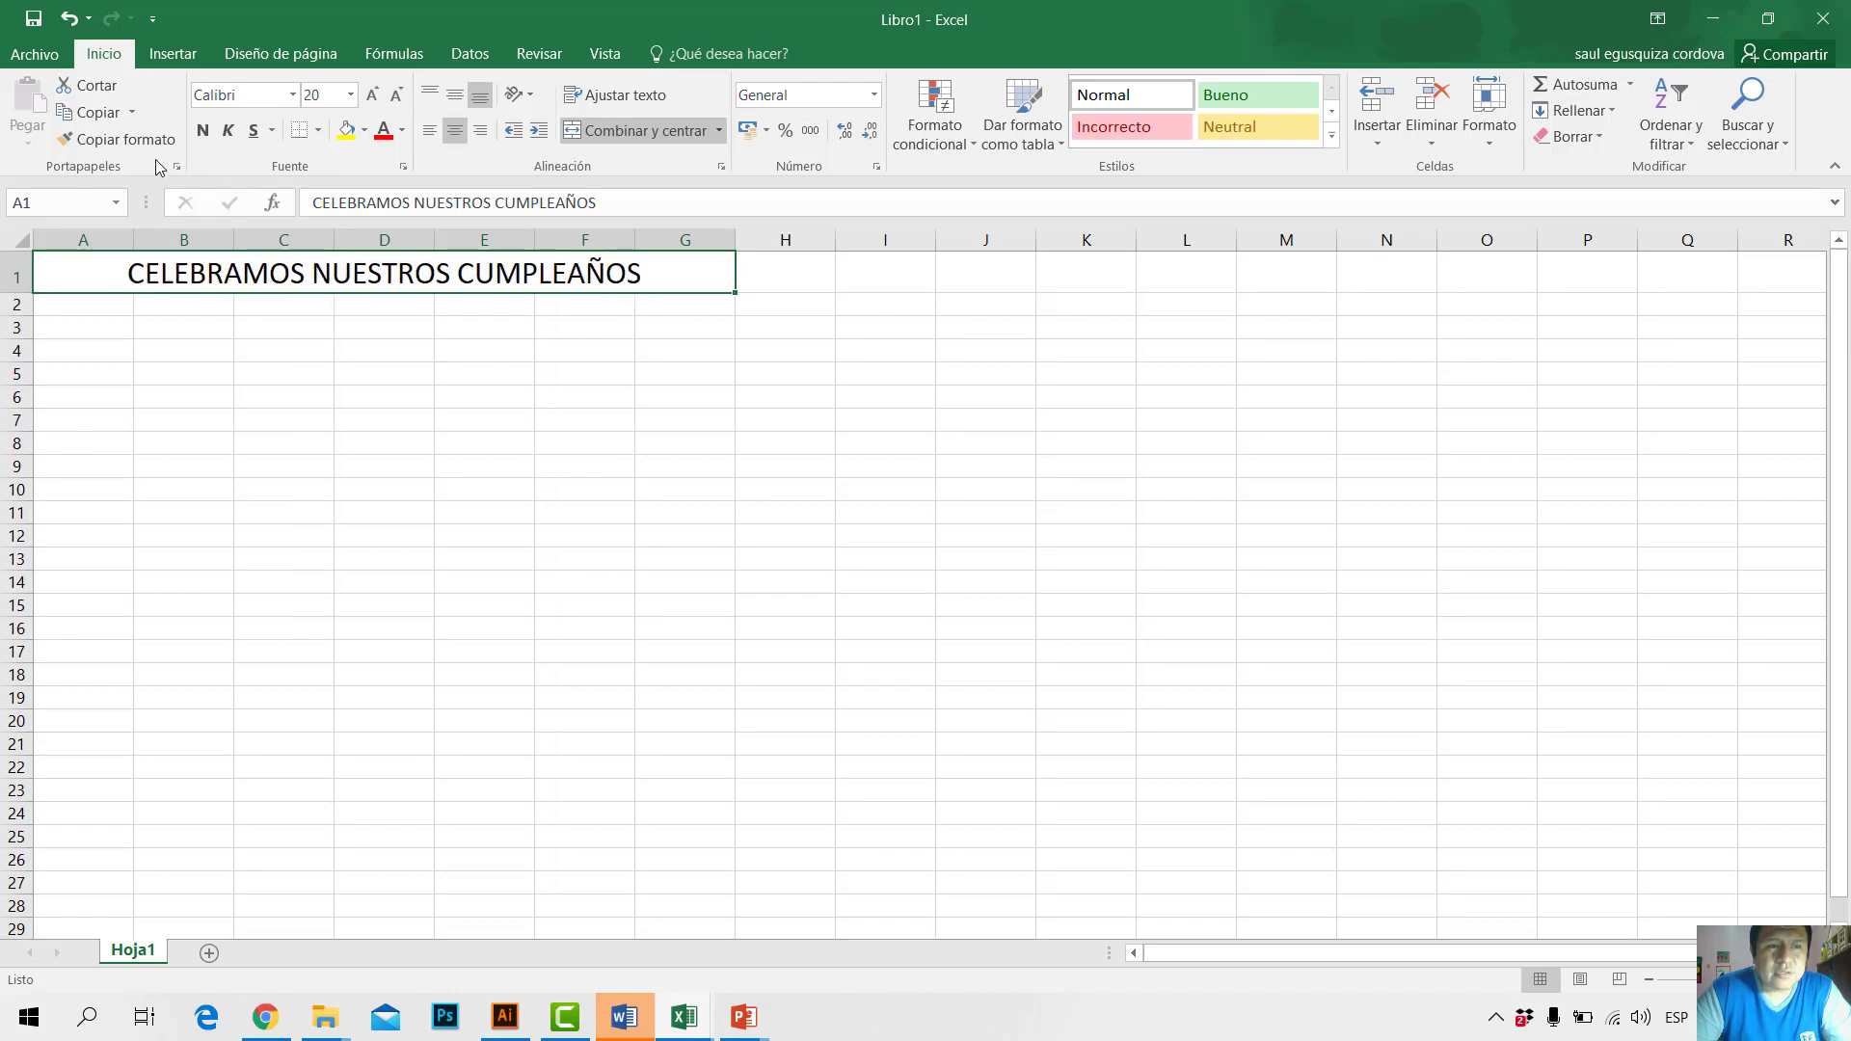
pyautogui.click(203, 130)
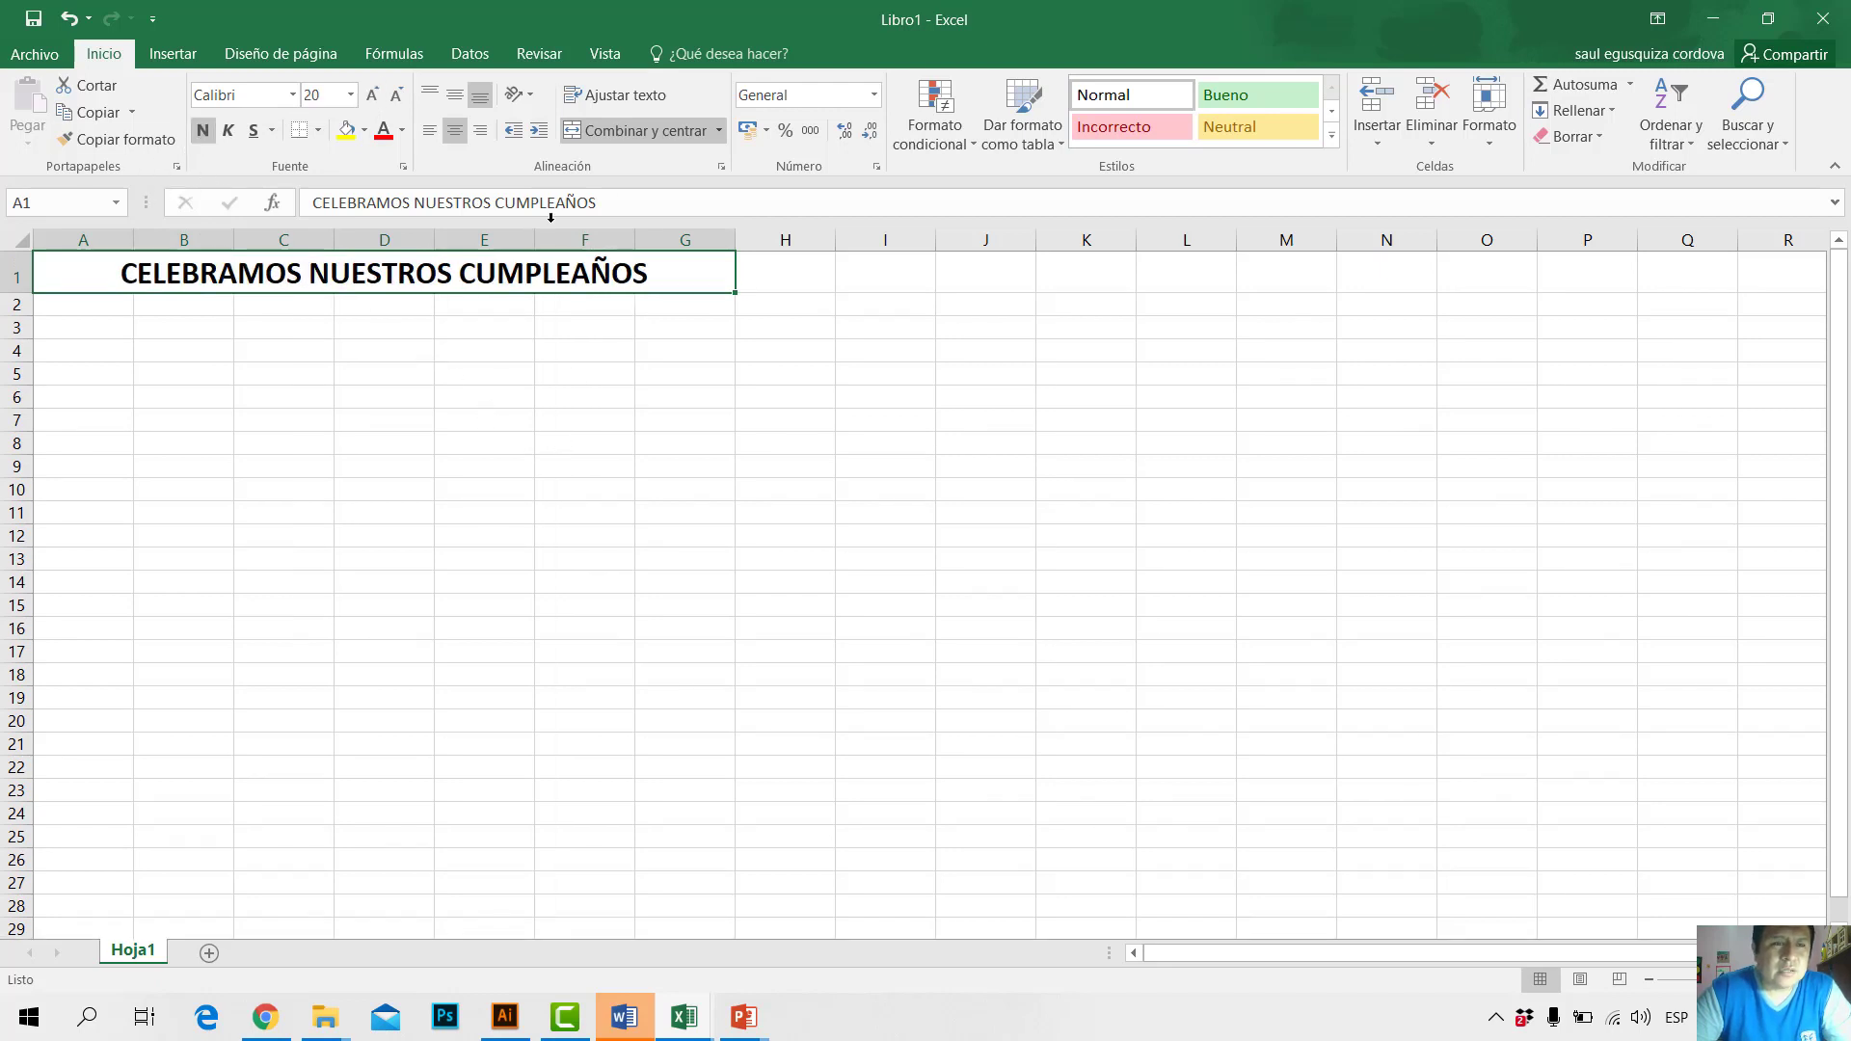
pyautogui.click(482, 457)
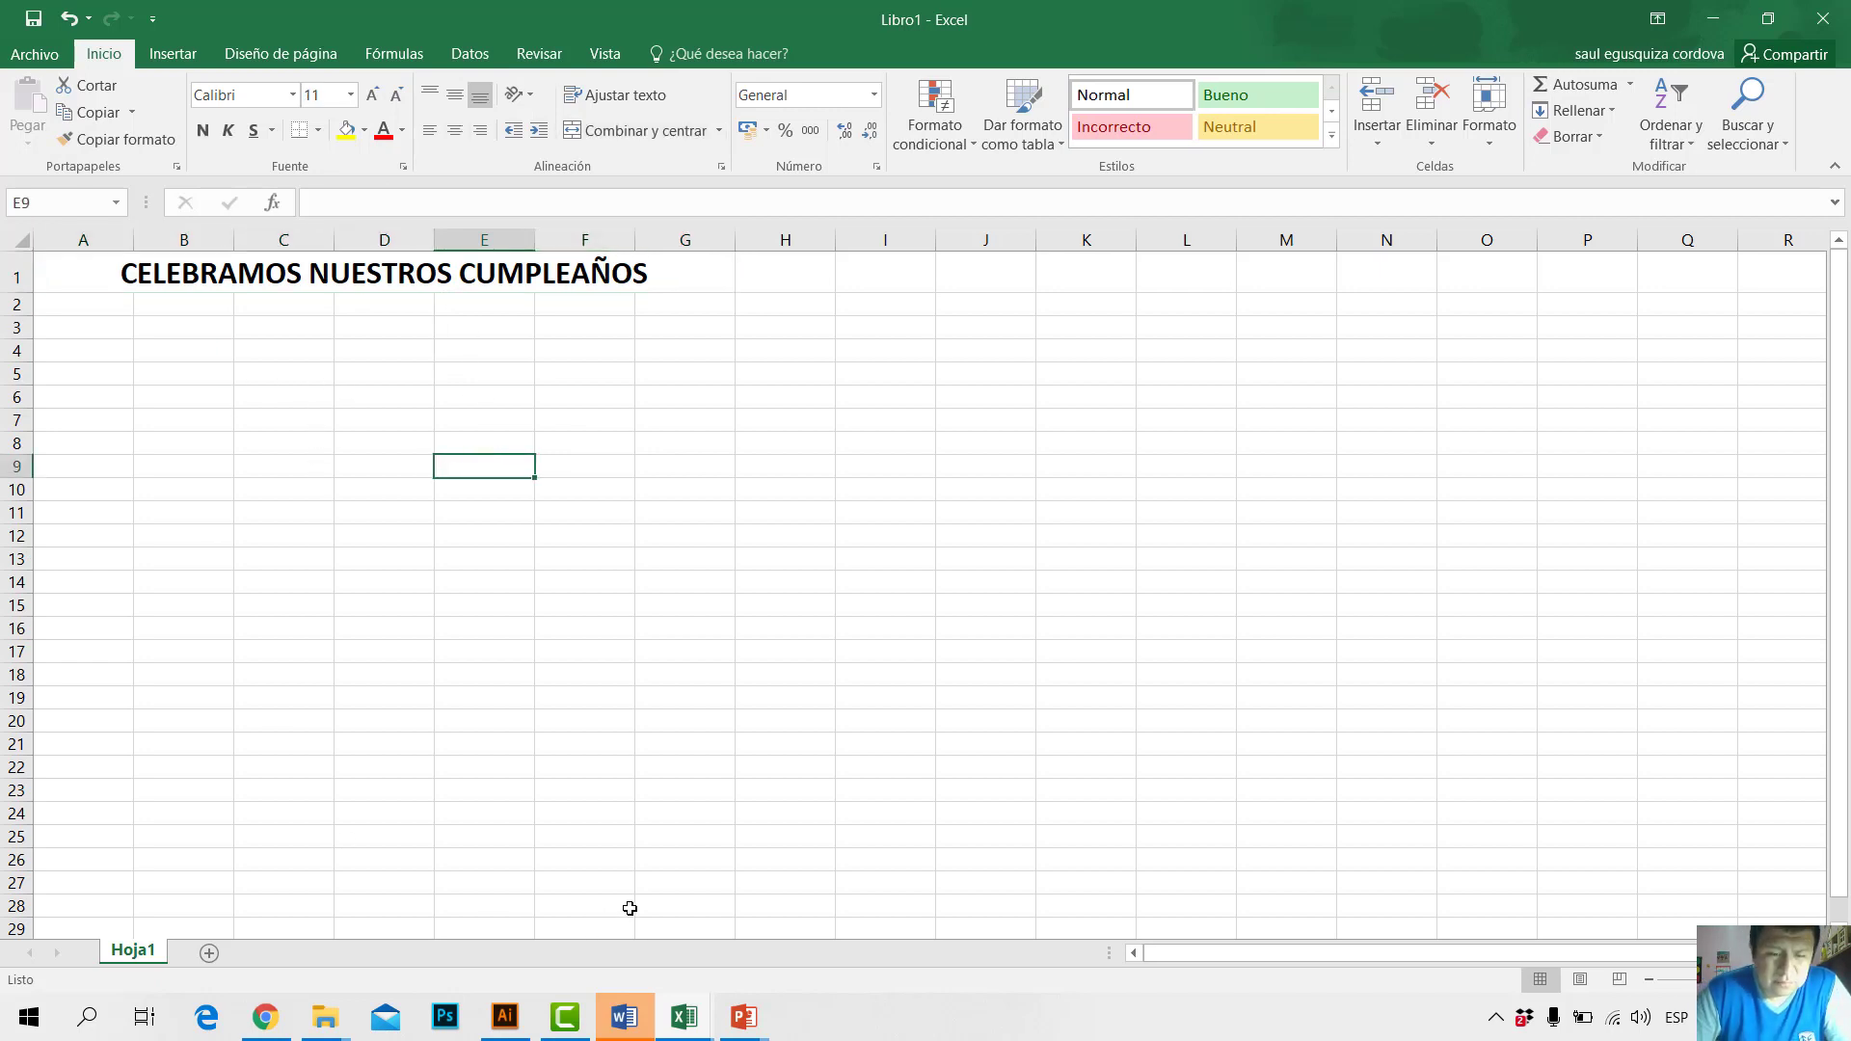
# Step: Select cell A3 as the paste destination in the new workbook and switch to the finished Libro1.xlsx workbook
pyautogui.click(69, 322)
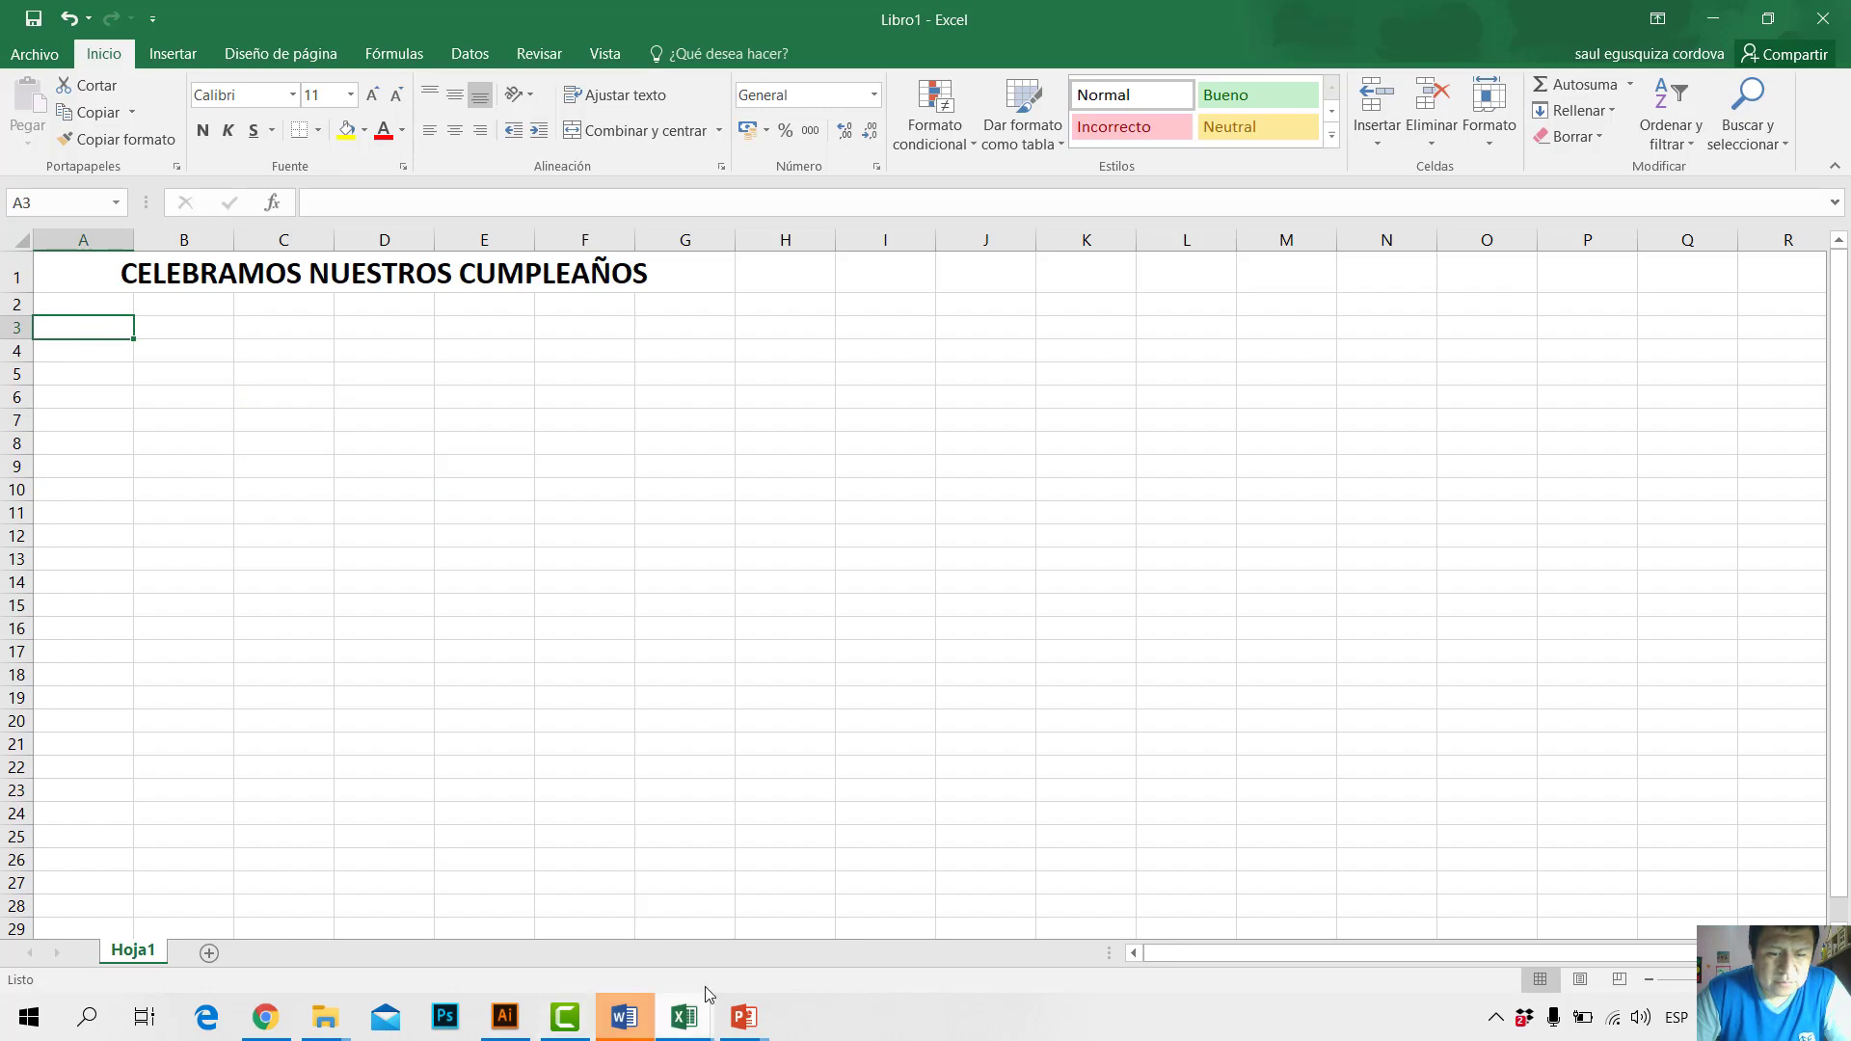
pyautogui.click(681, 1016)
pyautogui.click(575, 914)
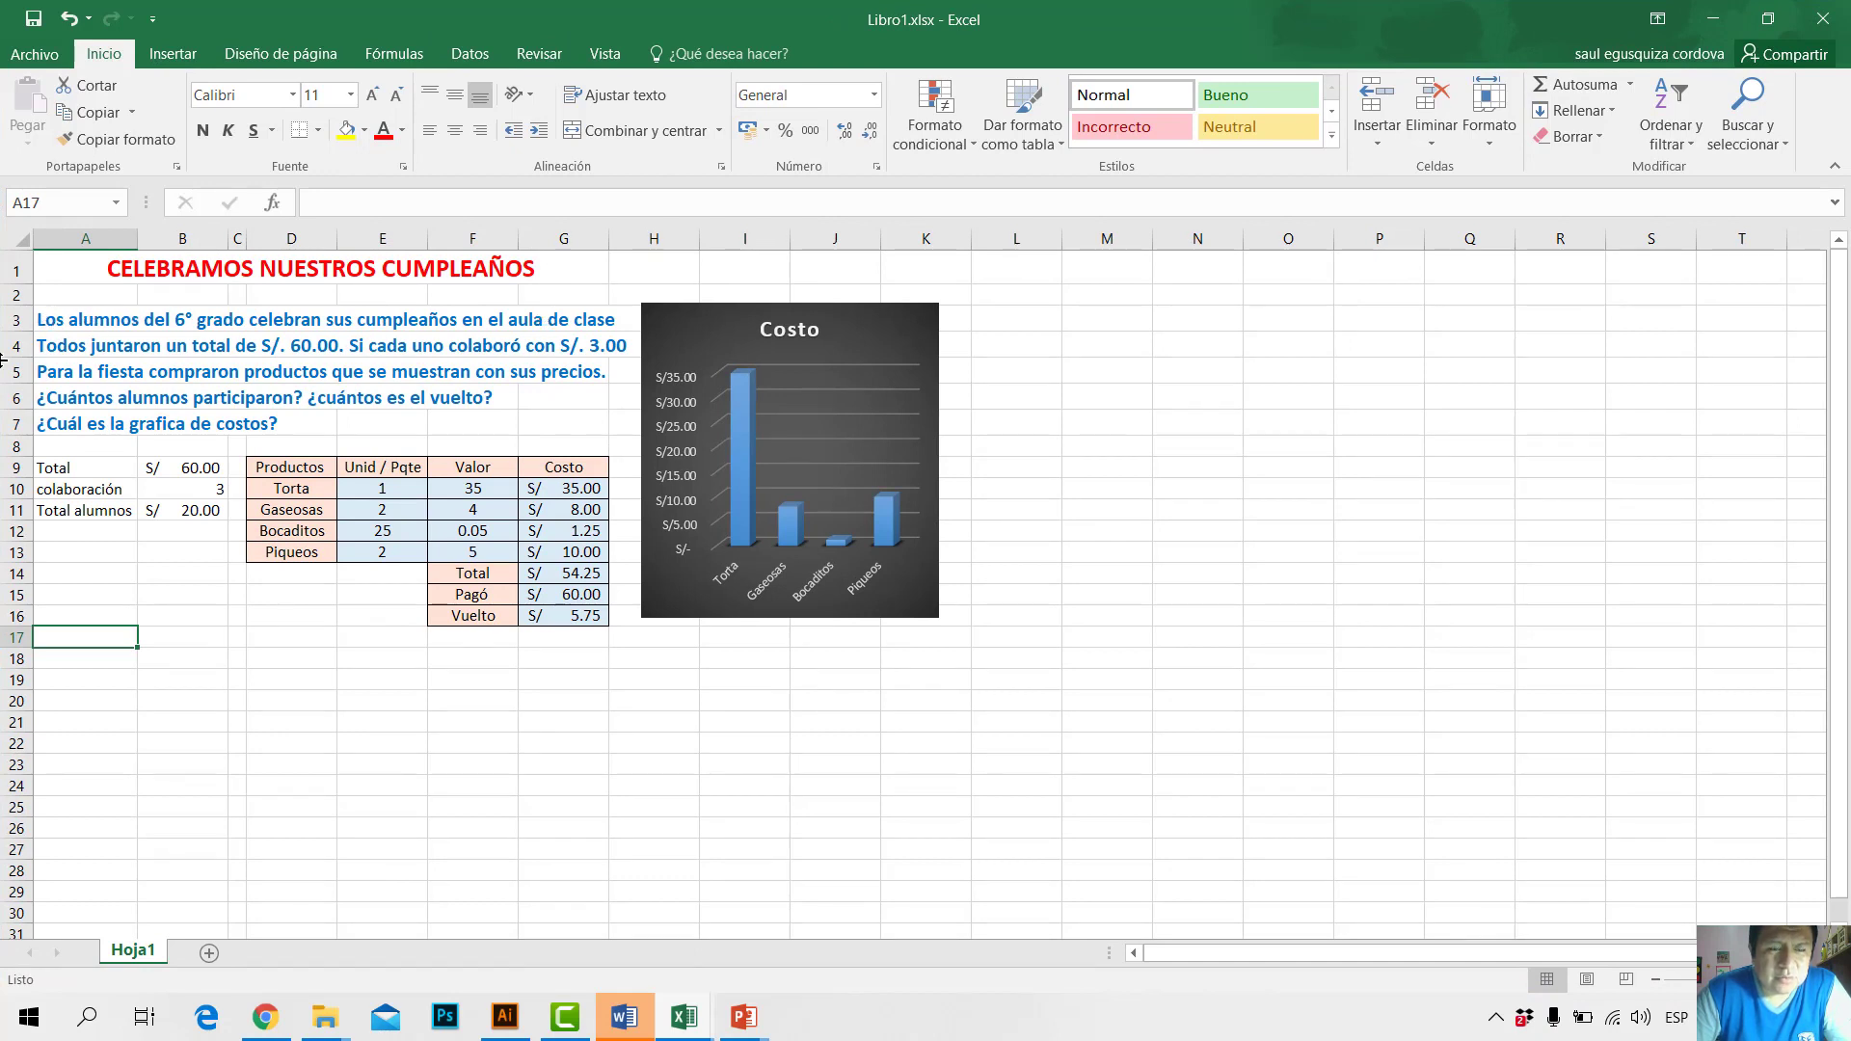
pyautogui.click(58, 320)
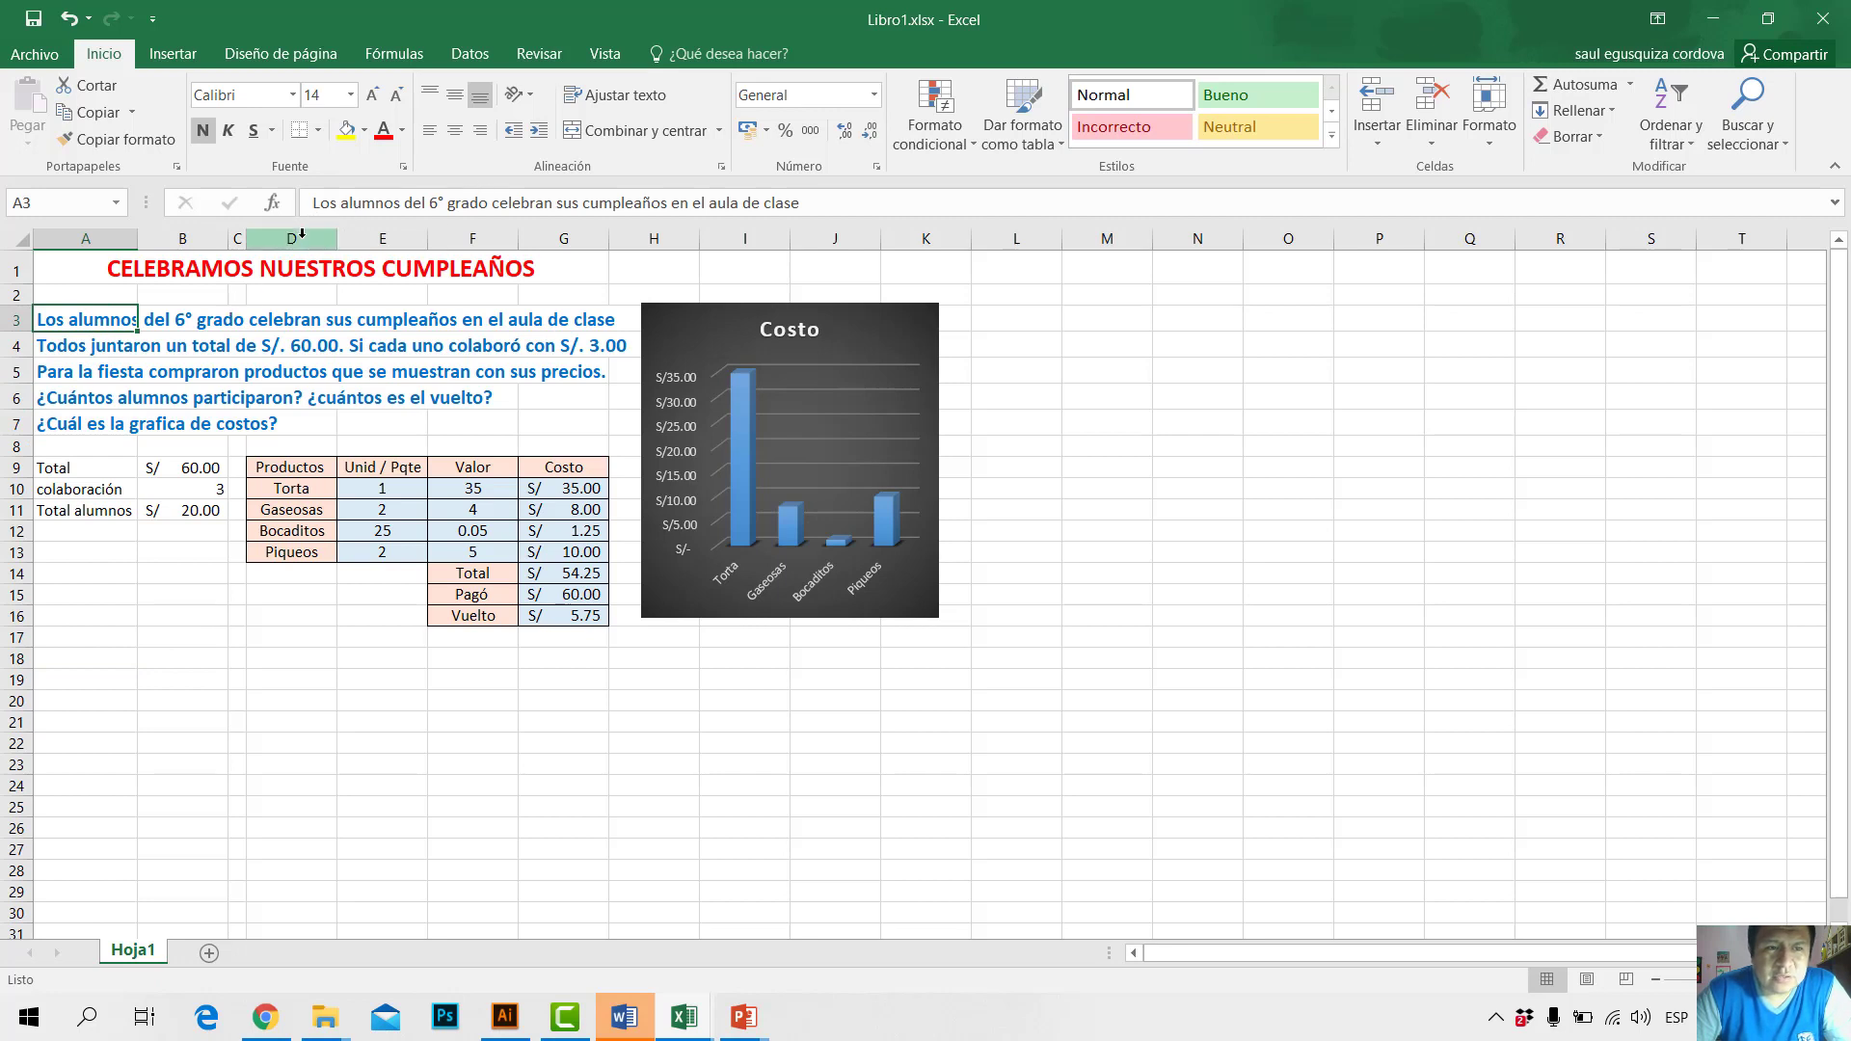
pyautogui.moveTo(311, 203); pyautogui.dragTo(899, 193)
pyautogui.click(786, 201)
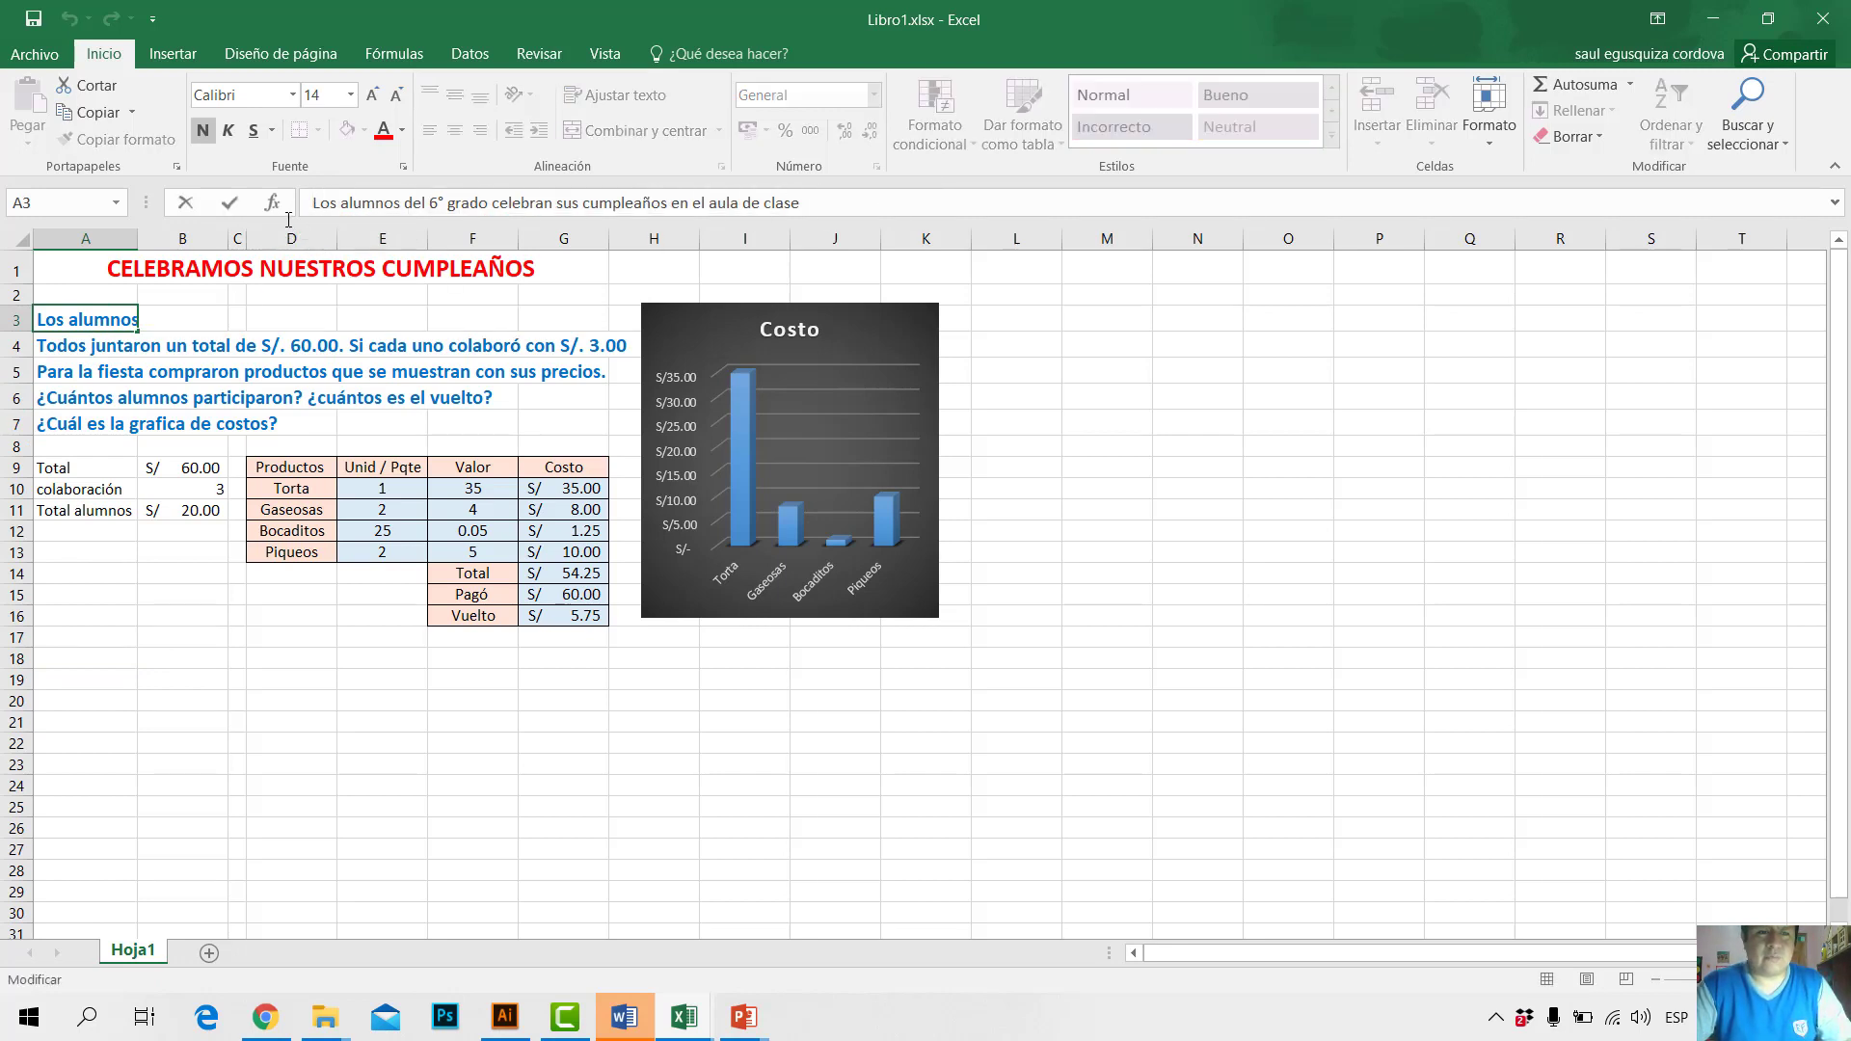
pyautogui.hotkey('shift', 'Home')
pyautogui.click(114, 396)
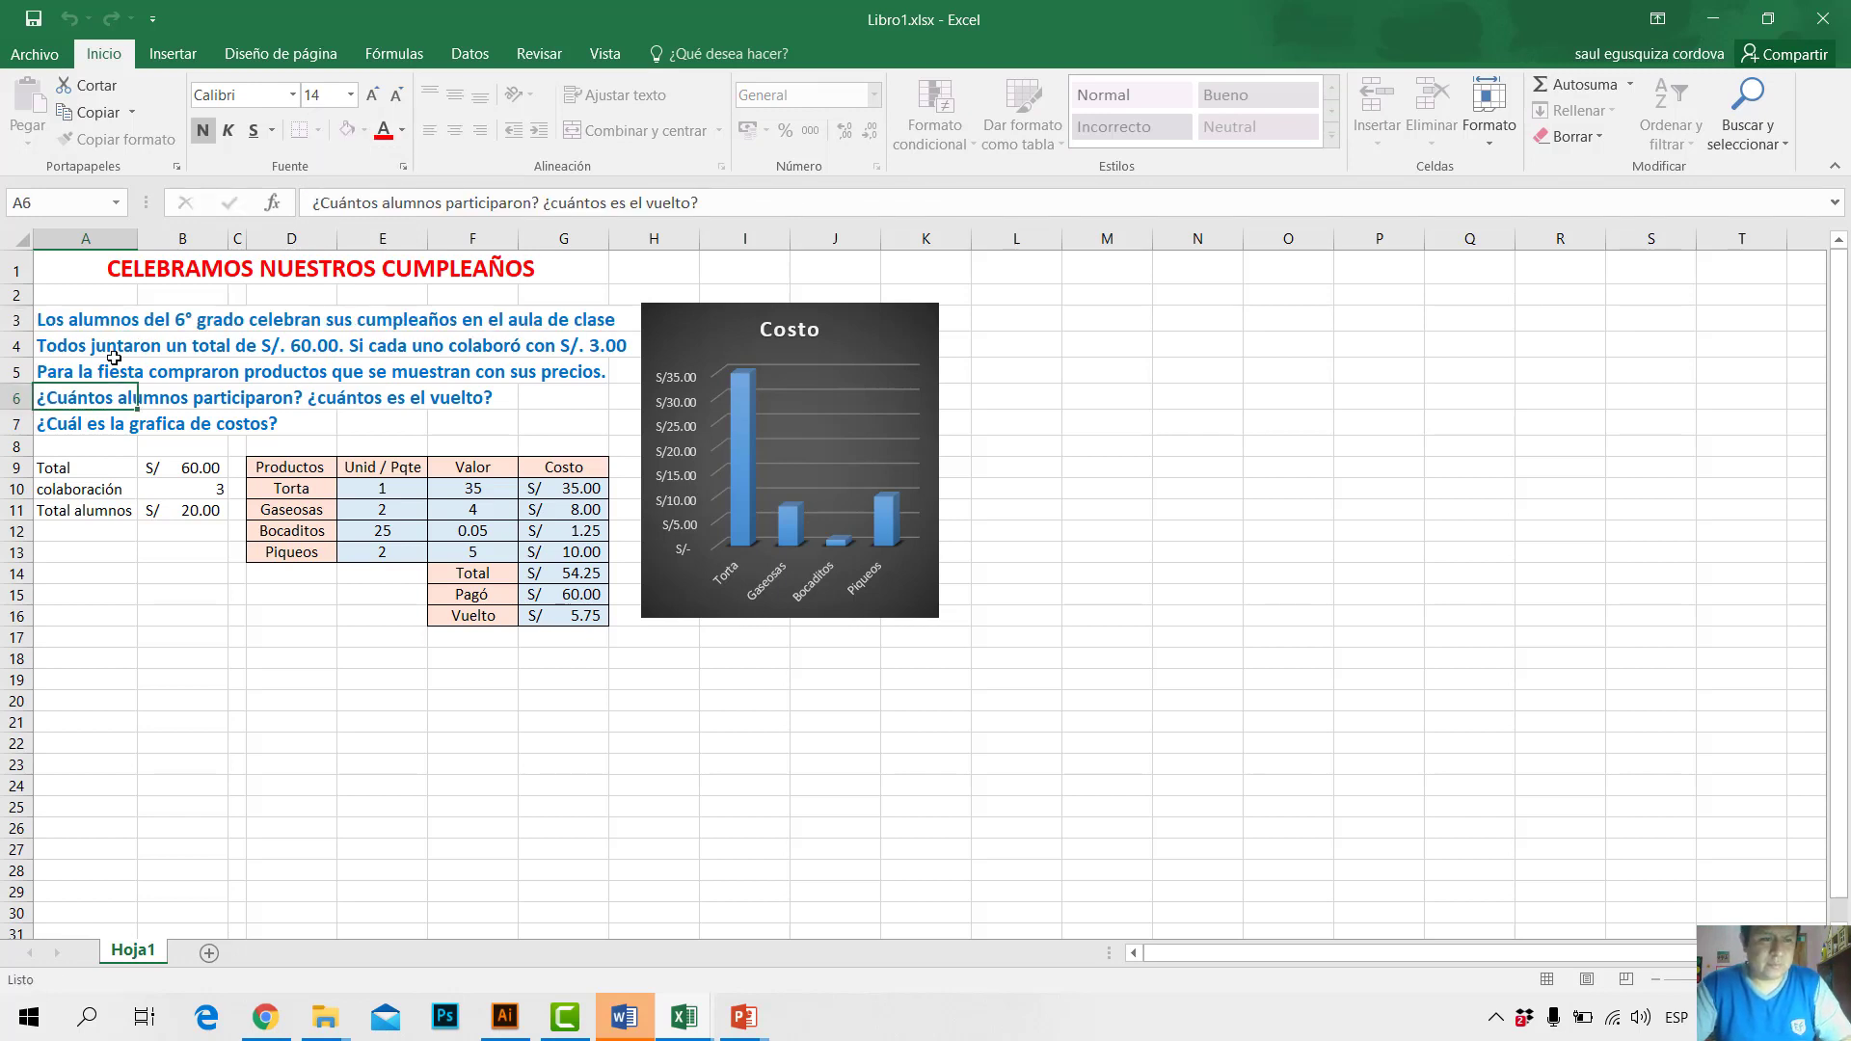
pyautogui.click(114, 358)
# Step: Copy the five problem statement lines in A3:A7 of Libro1.xlsx and paste them at A3 in the new workbook
pyautogui.moveTo(60, 319); pyautogui.dragTo(72, 417)
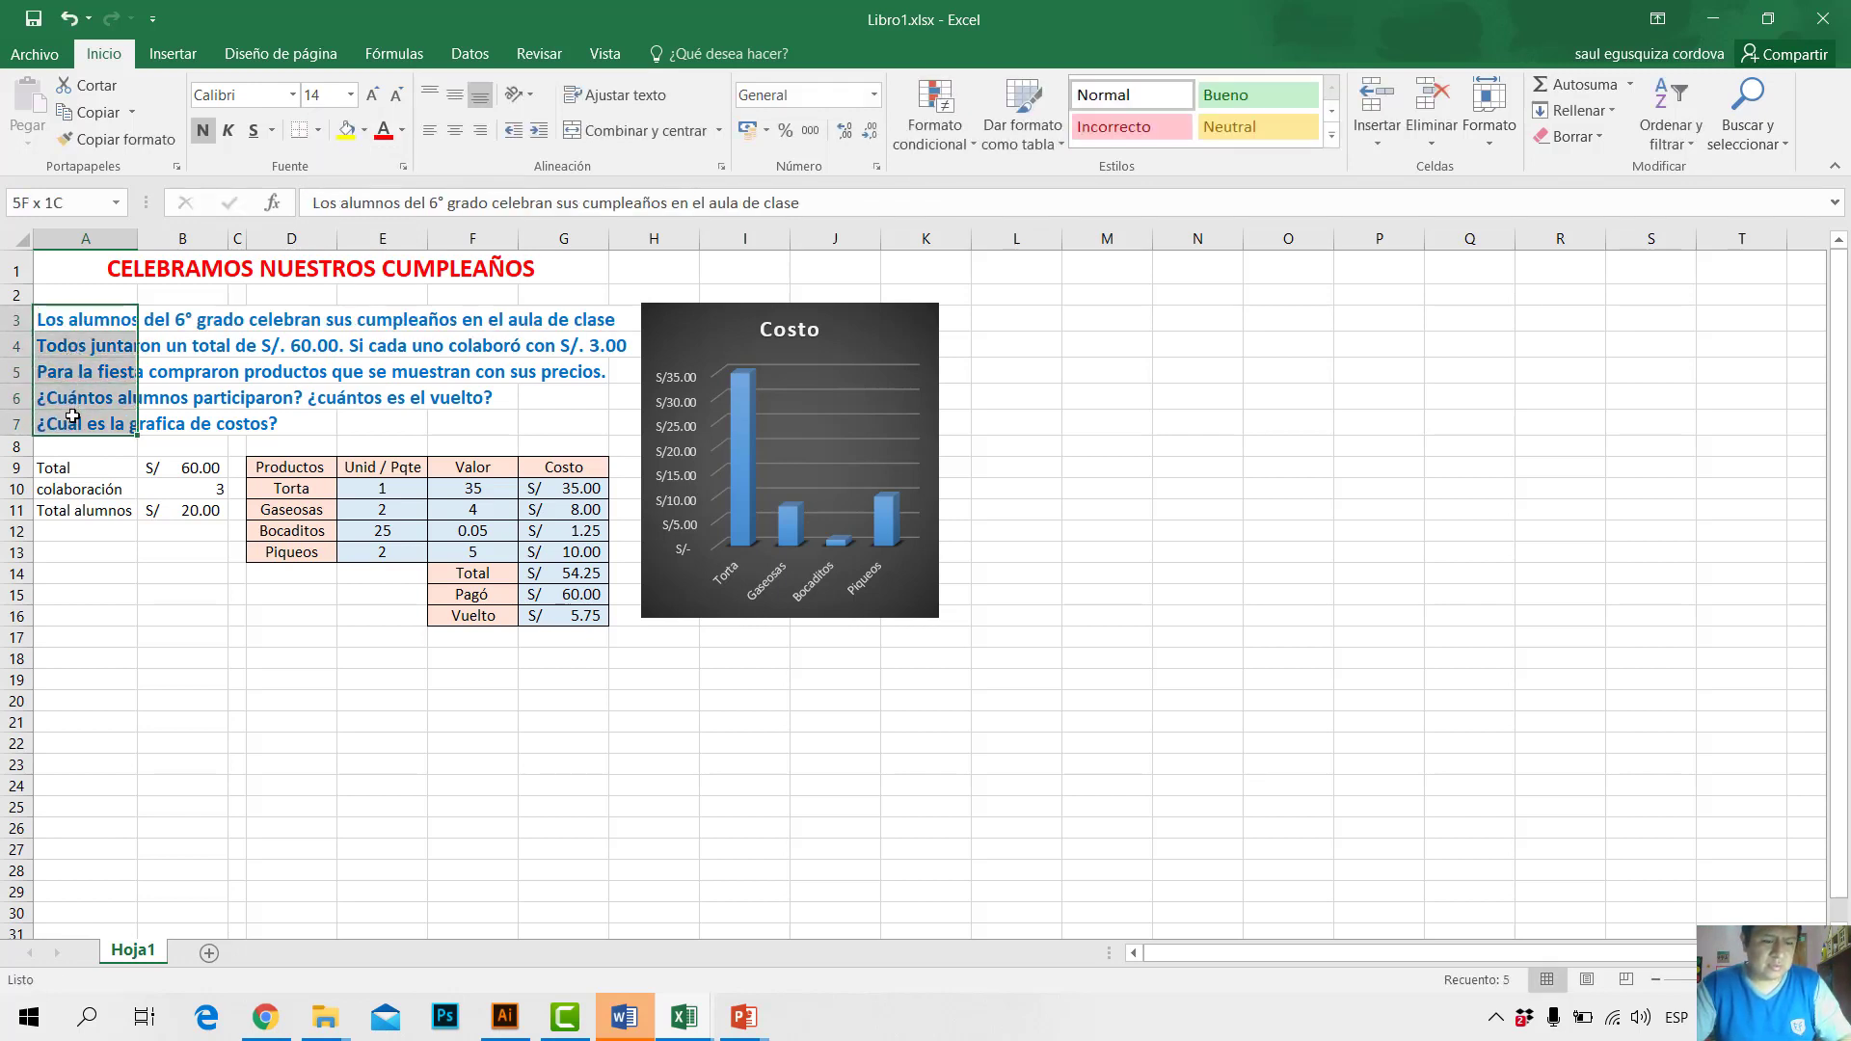
pyautogui.hotkey('ctrl', 'c')
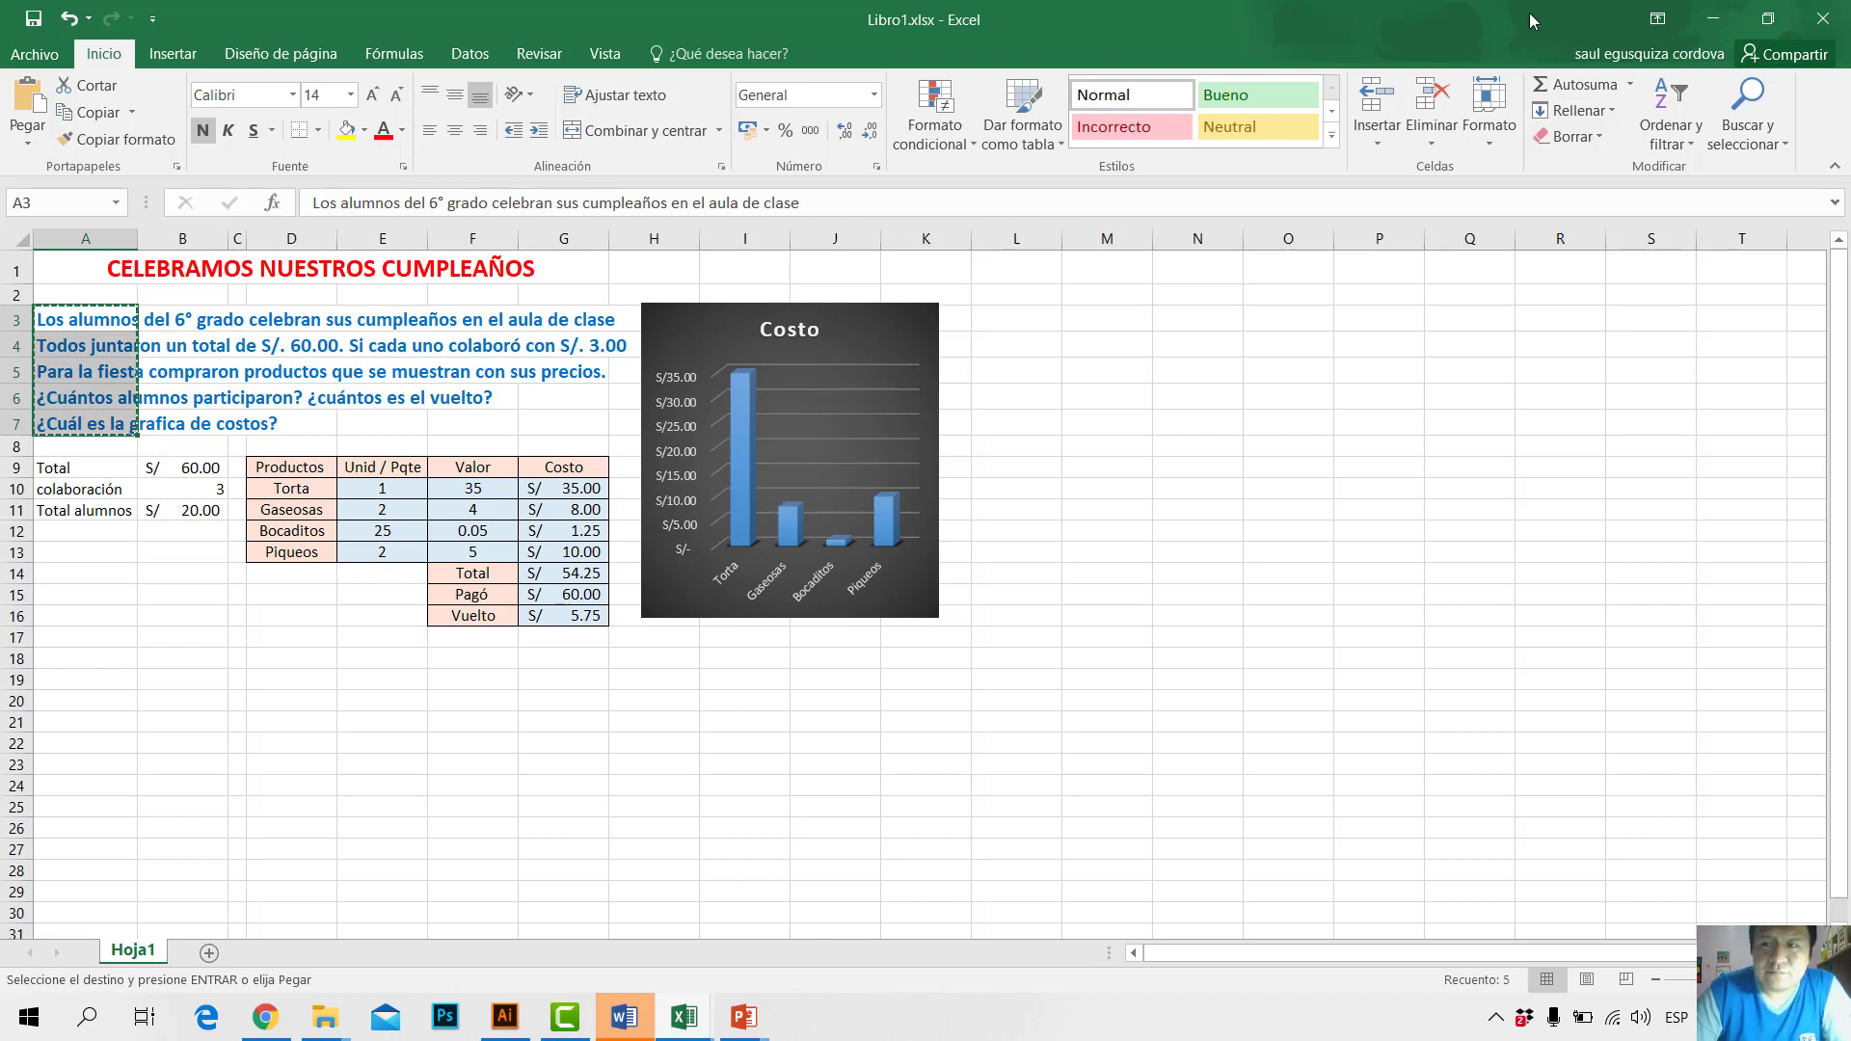
pyautogui.hotkey('ctrl', 'v')
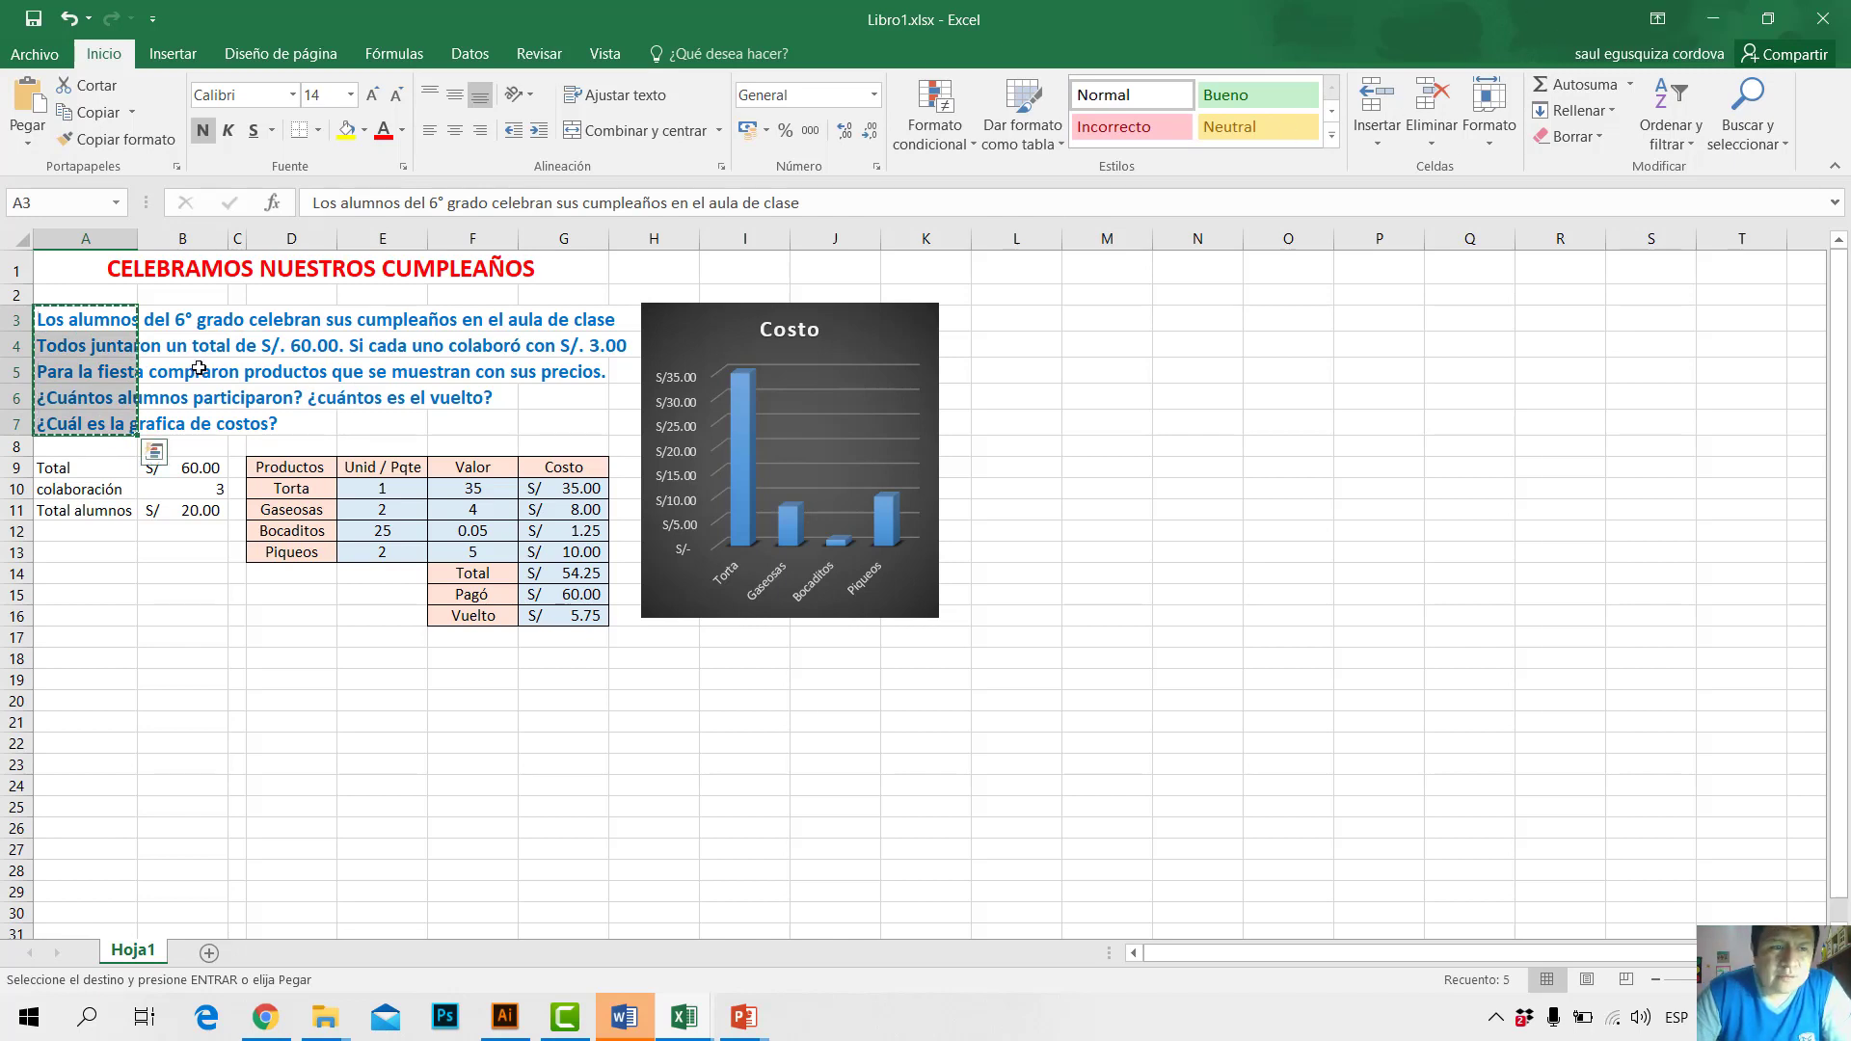
pyautogui.click(91, 335)
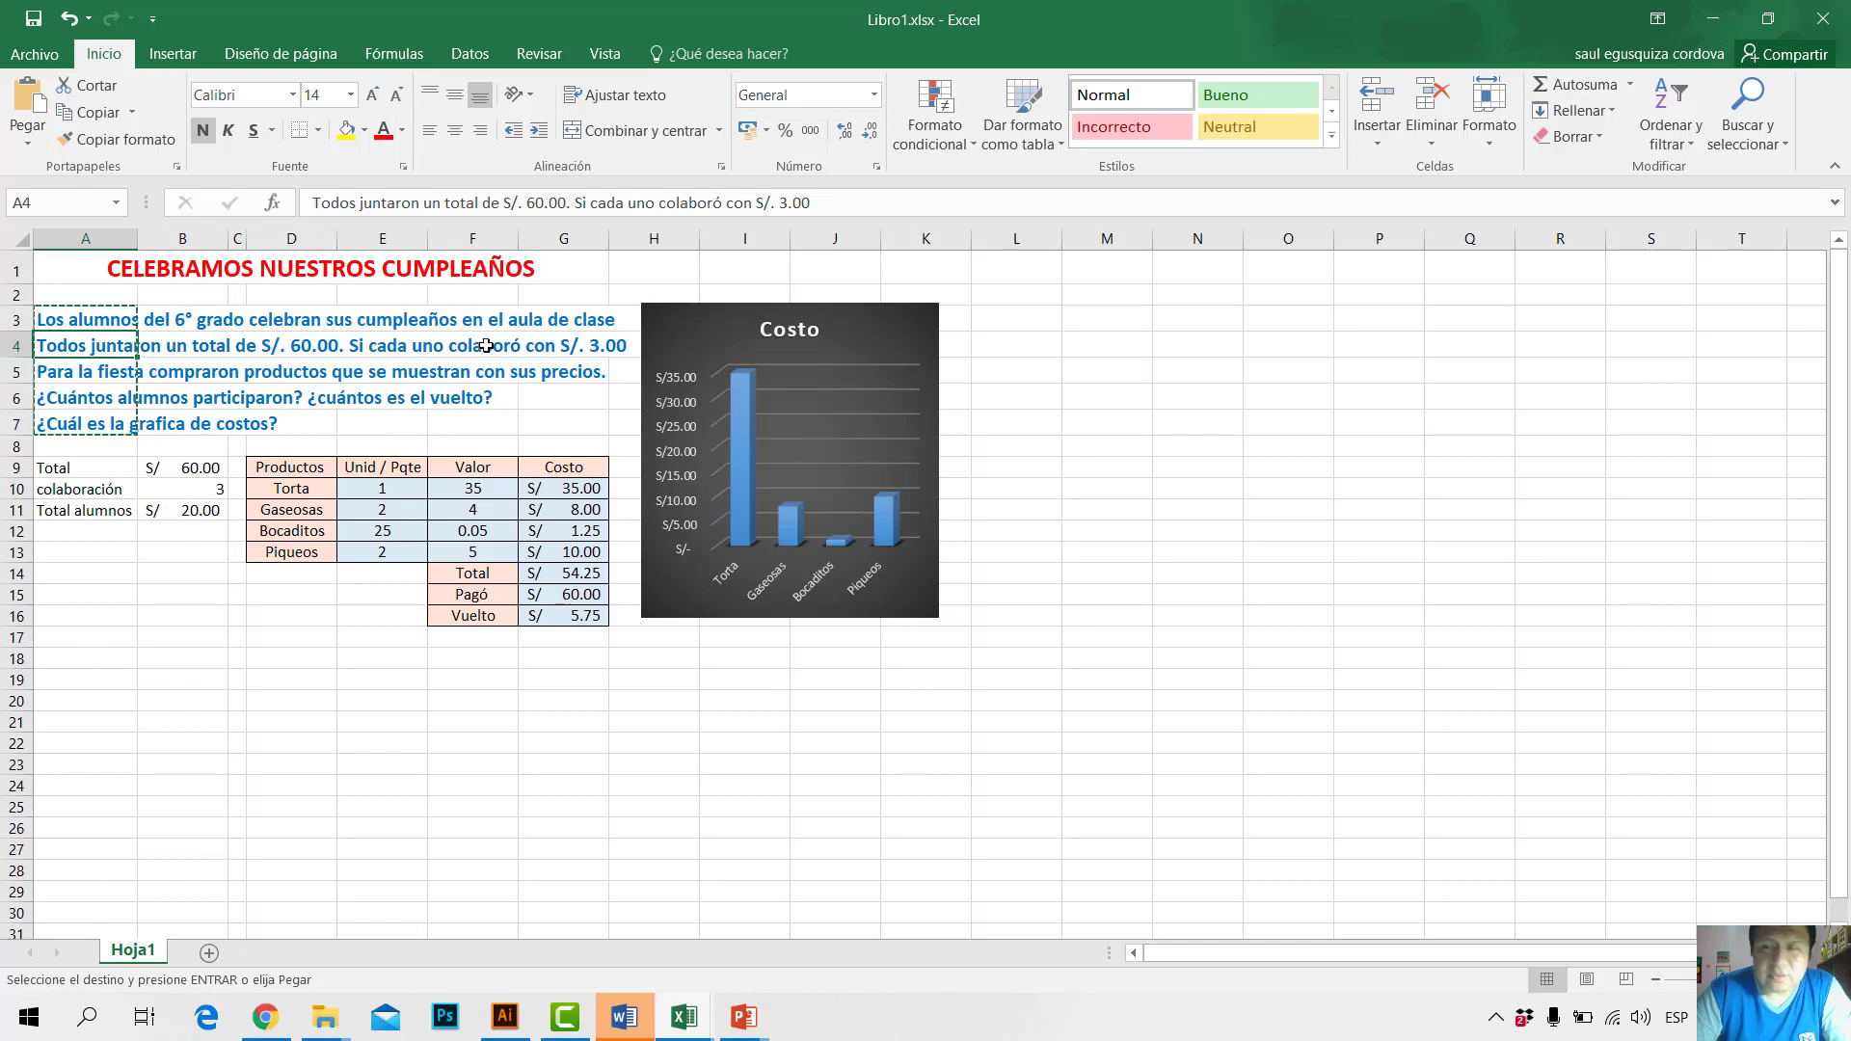
pyautogui.click(1714, 19)
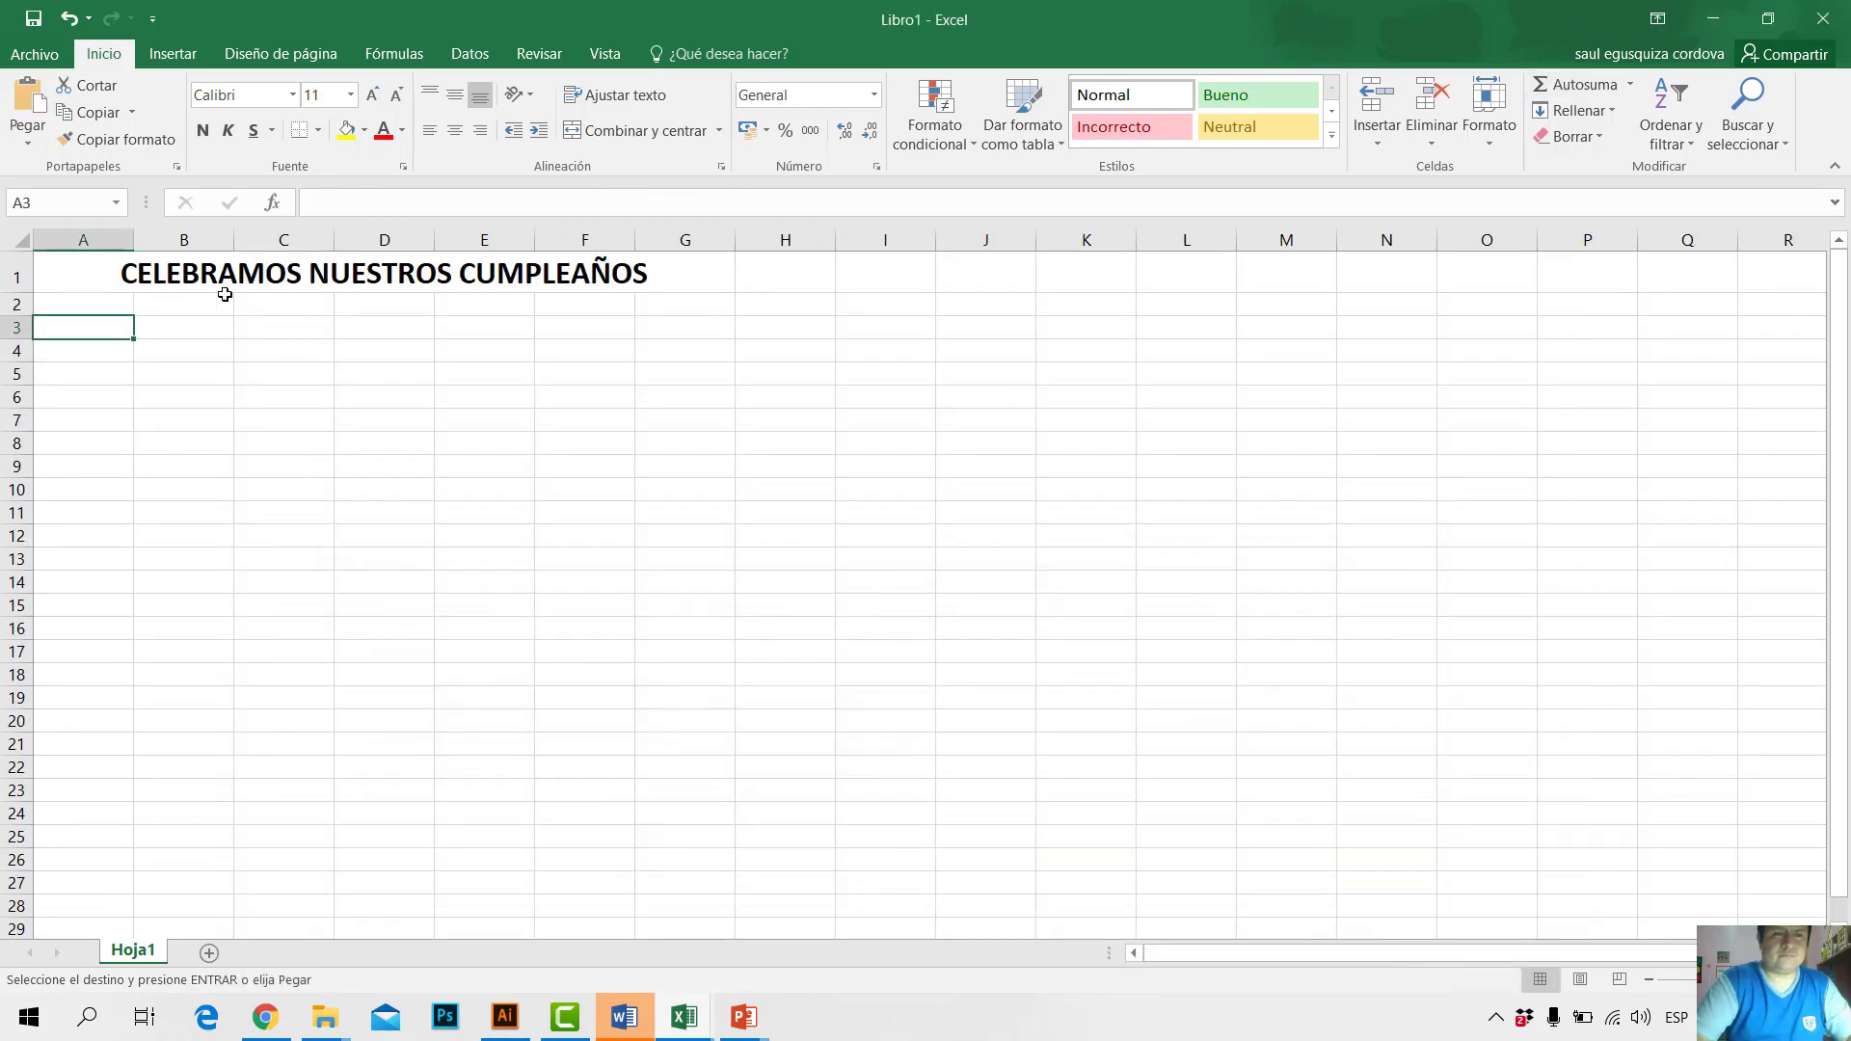
pyautogui.hotkey('ctrl', 'v')
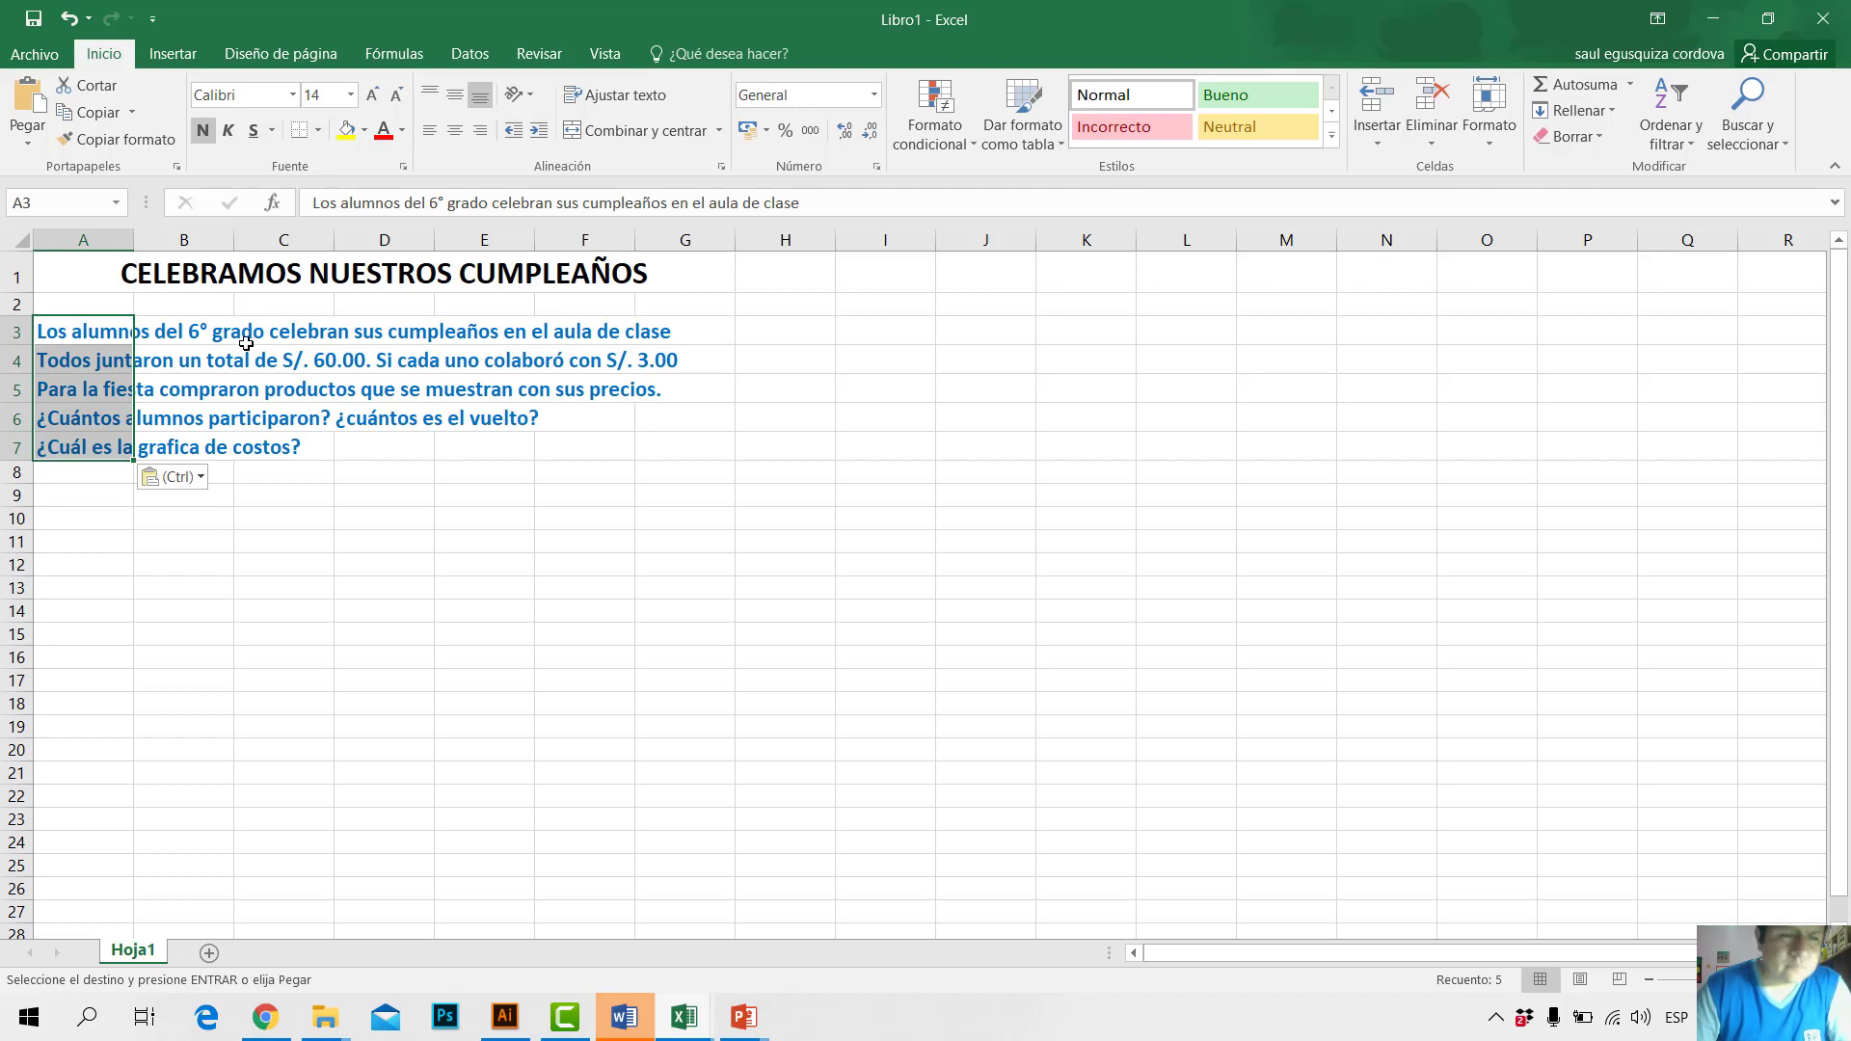
# Step: Clear the formatting of the pasted problem statement lines in A3:A7, keeping their text
pyautogui.click(177, 480)
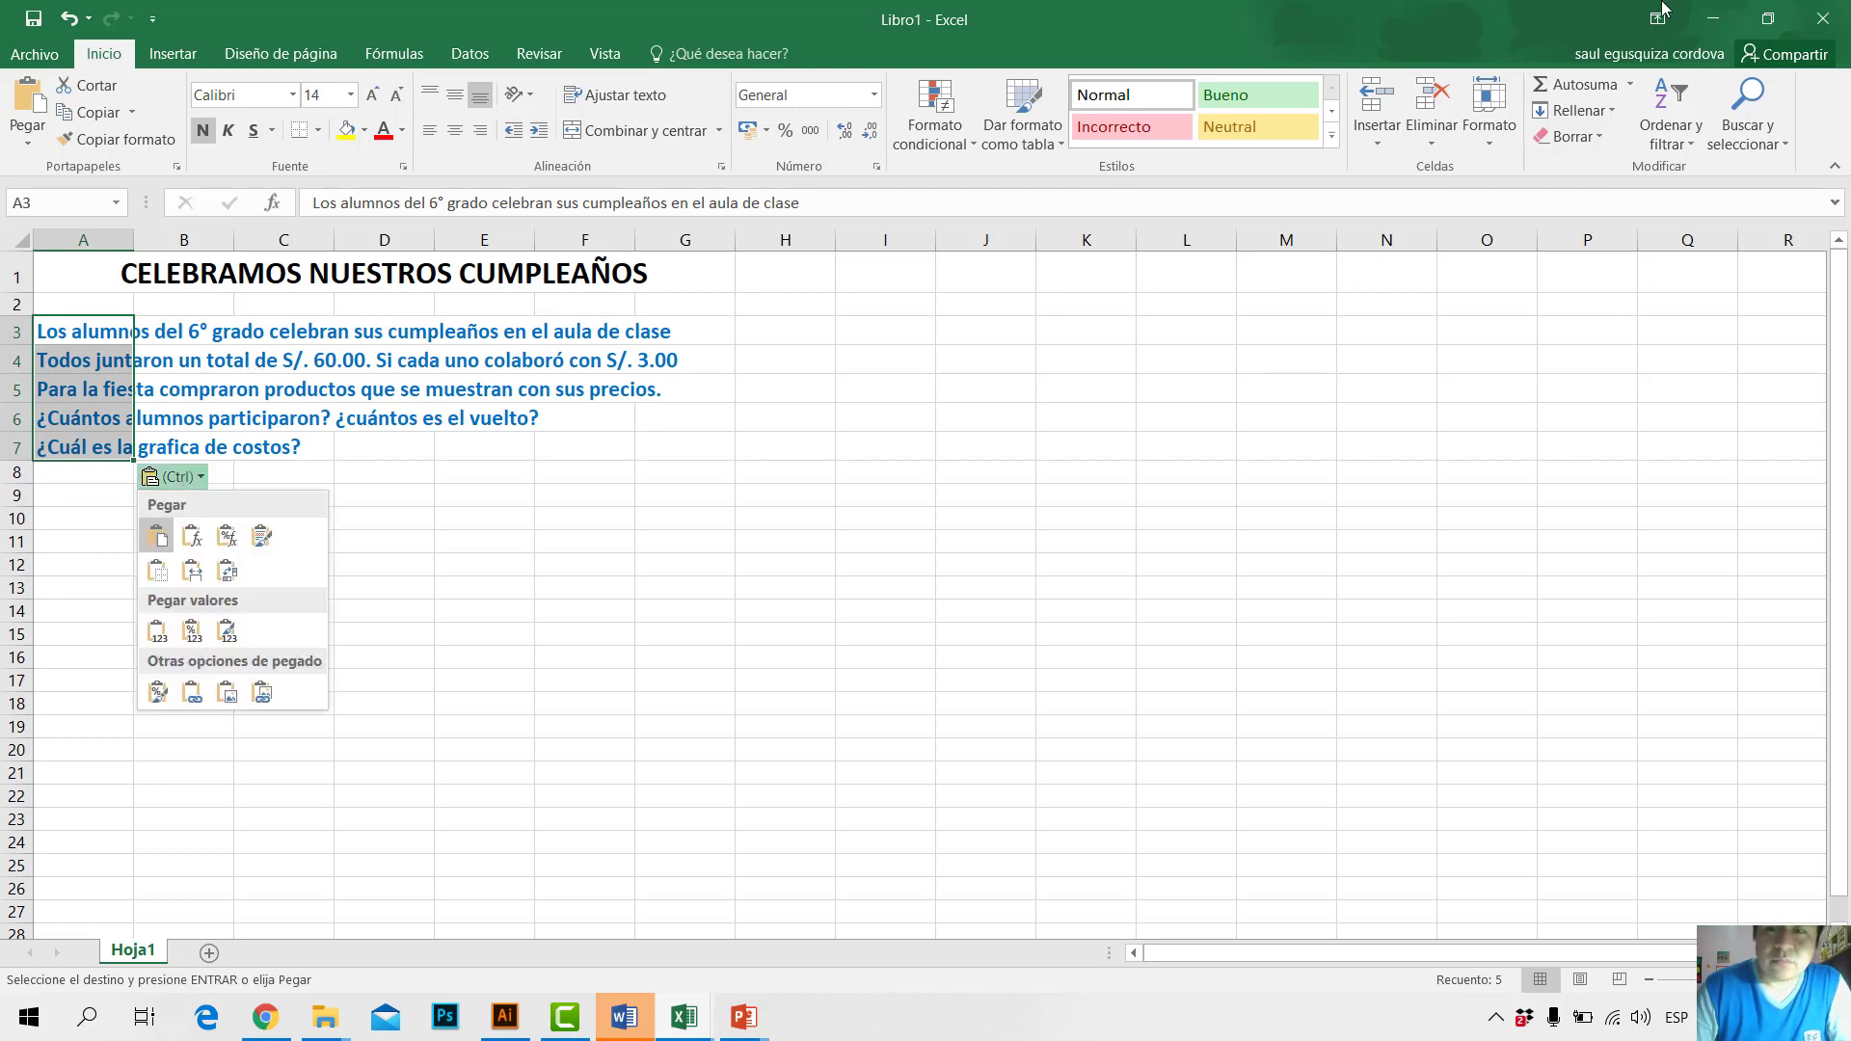
pyautogui.click(1595, 139)
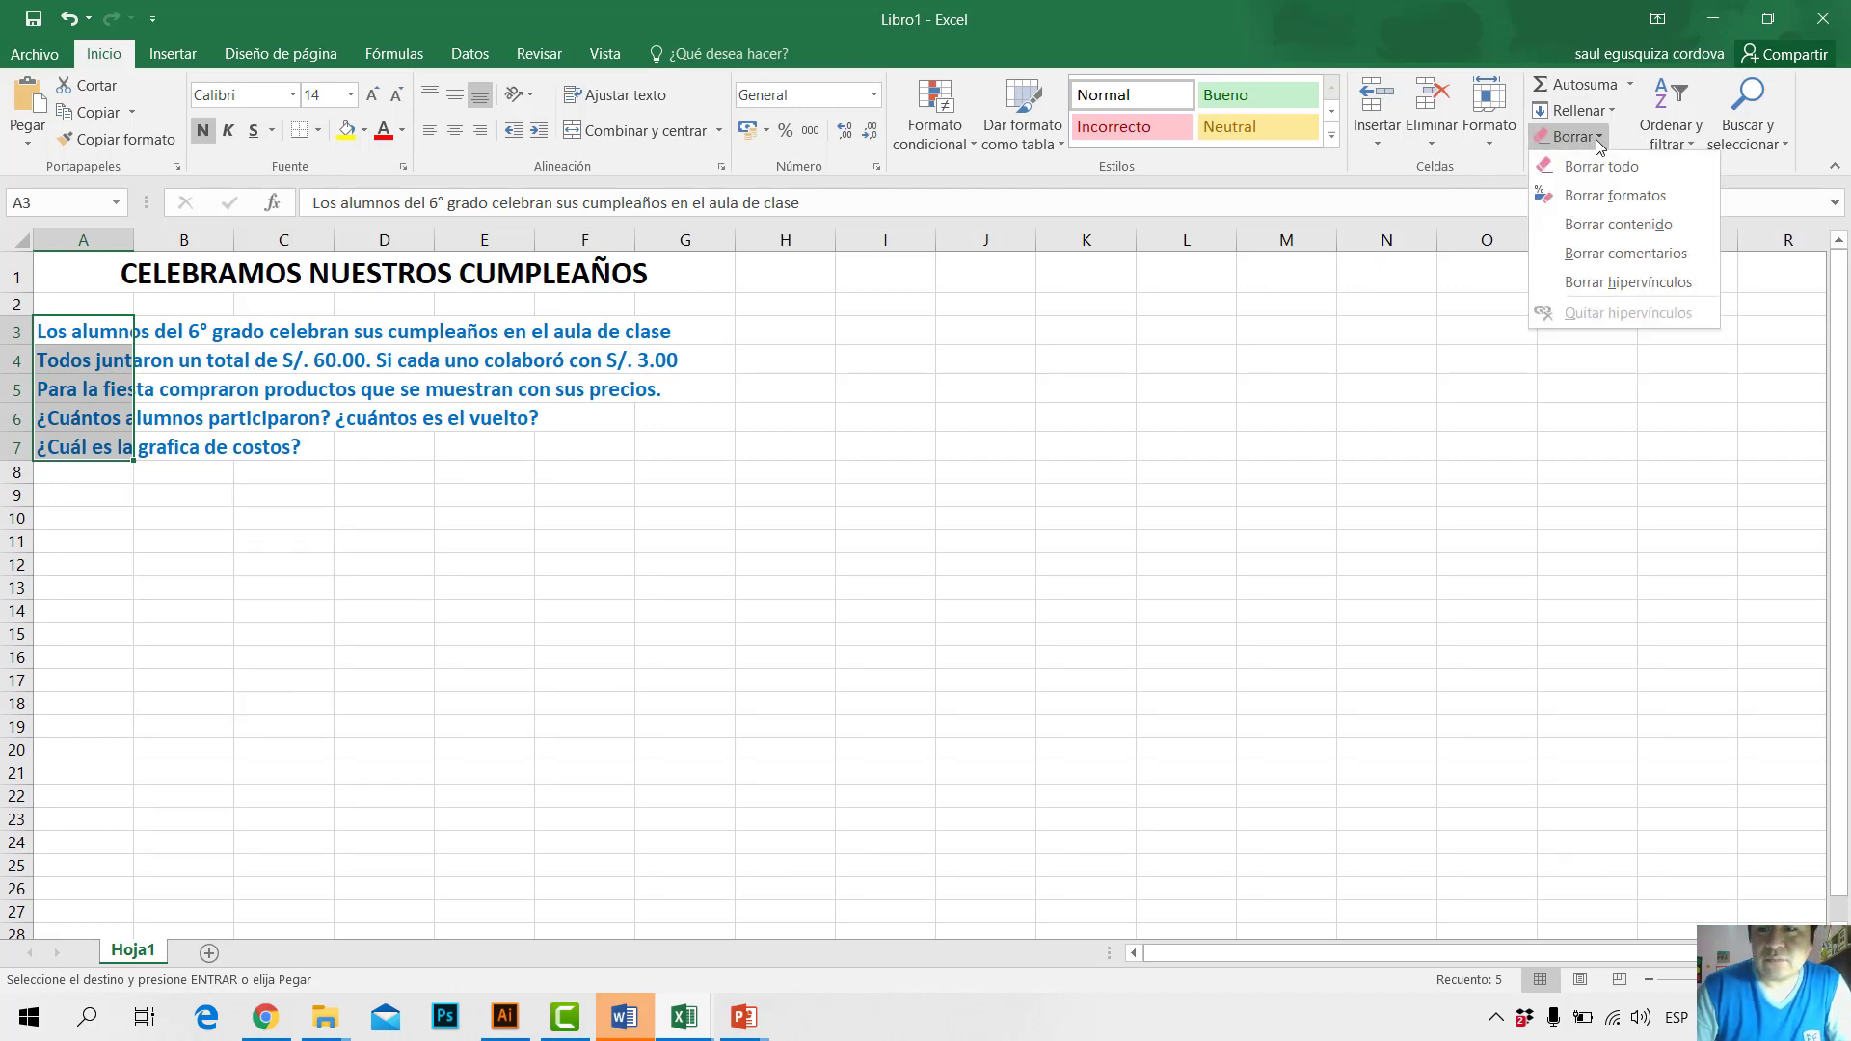
pyautogui.click(1651, 204)
pyautogui.click(539, 655)
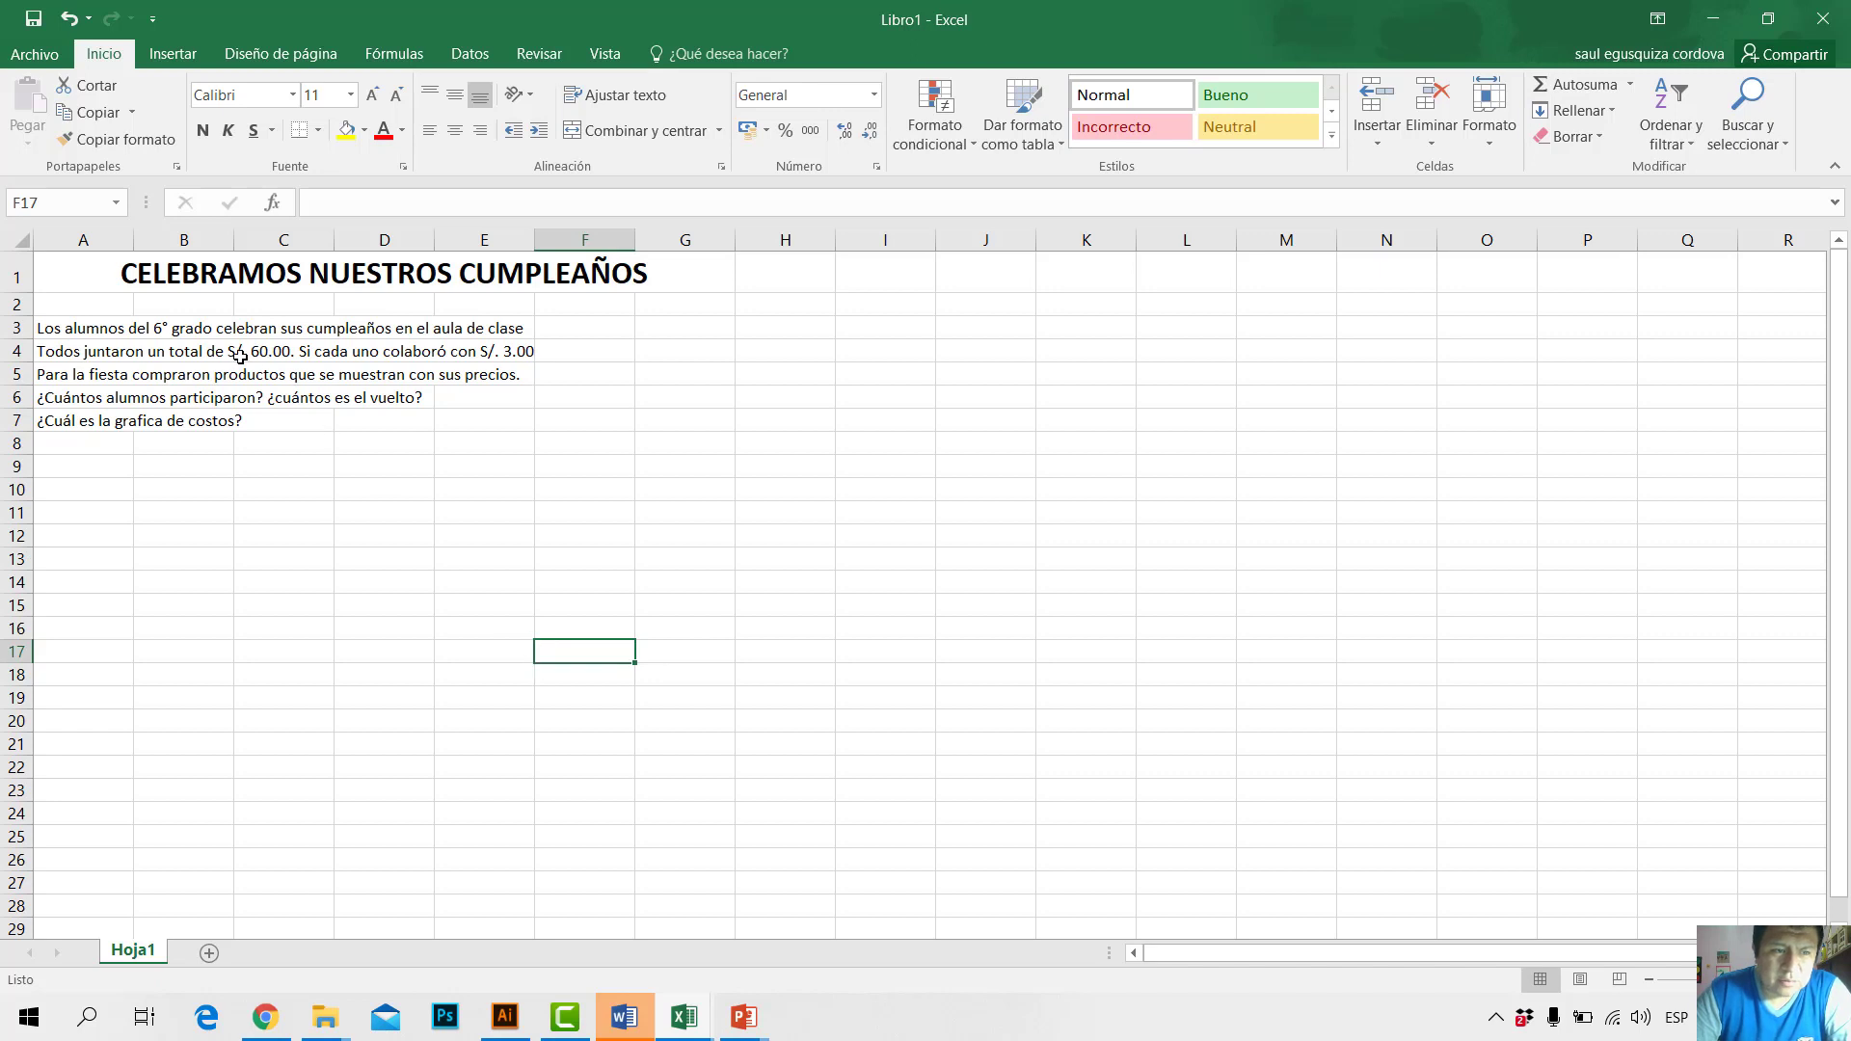
pyautogui.moveTo(101, 328); pyautogui.dragTo(113, 439)
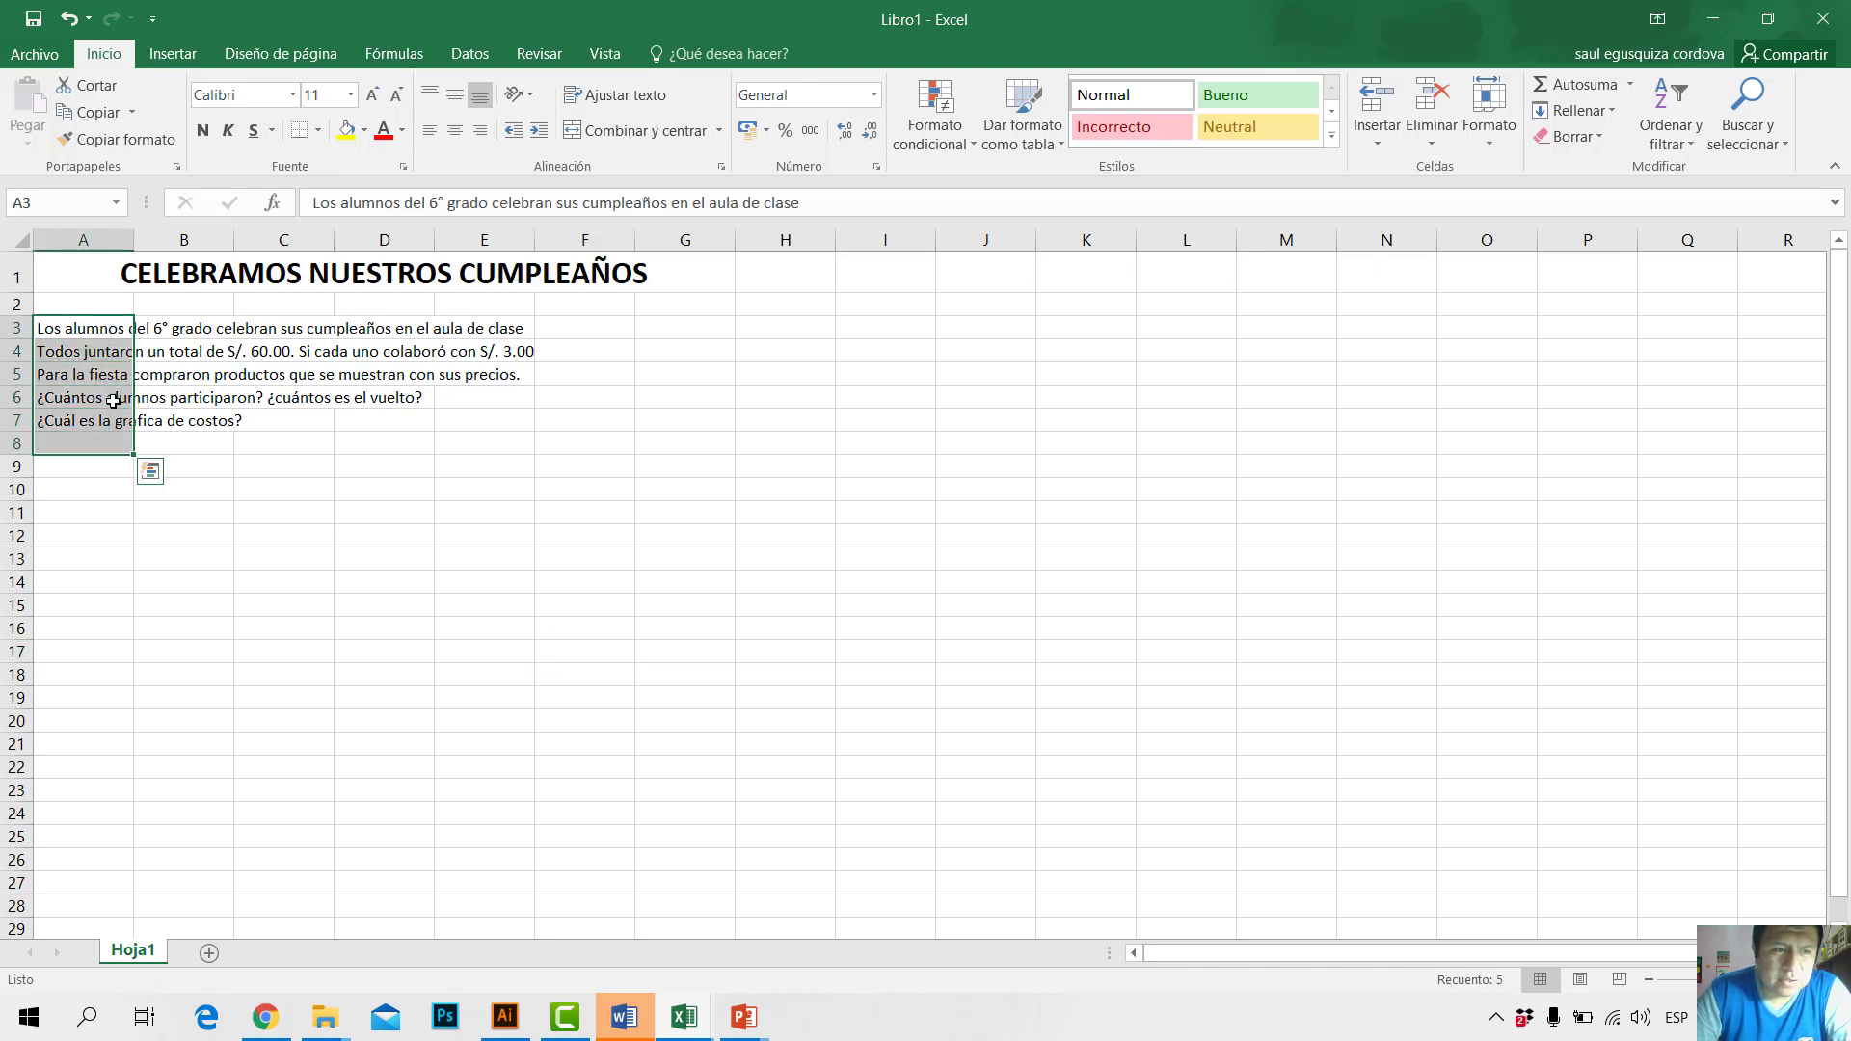
pyautogui.click(83, 329)
pyautogui.moveTo(88, 351); pyautogui.dragTo(84, 420)
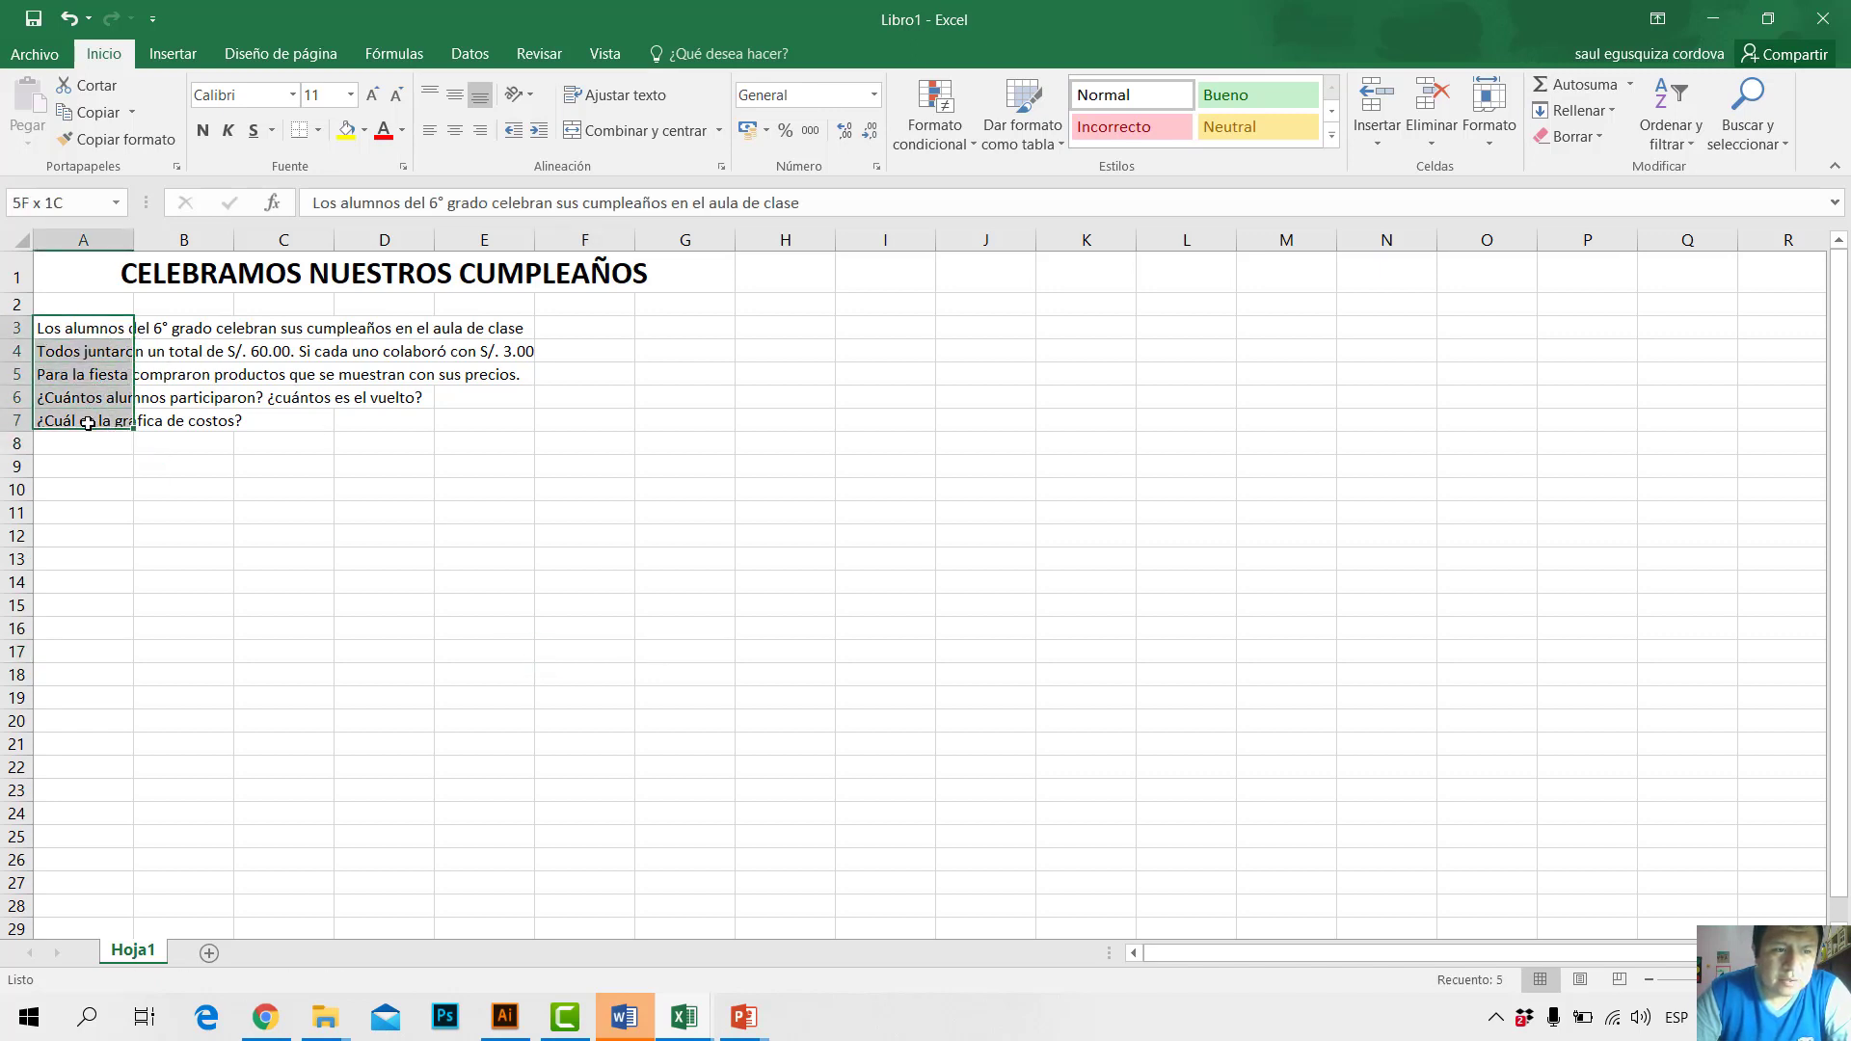
pyautogui.click(206, 373)
pyautogui.click(104, 327)
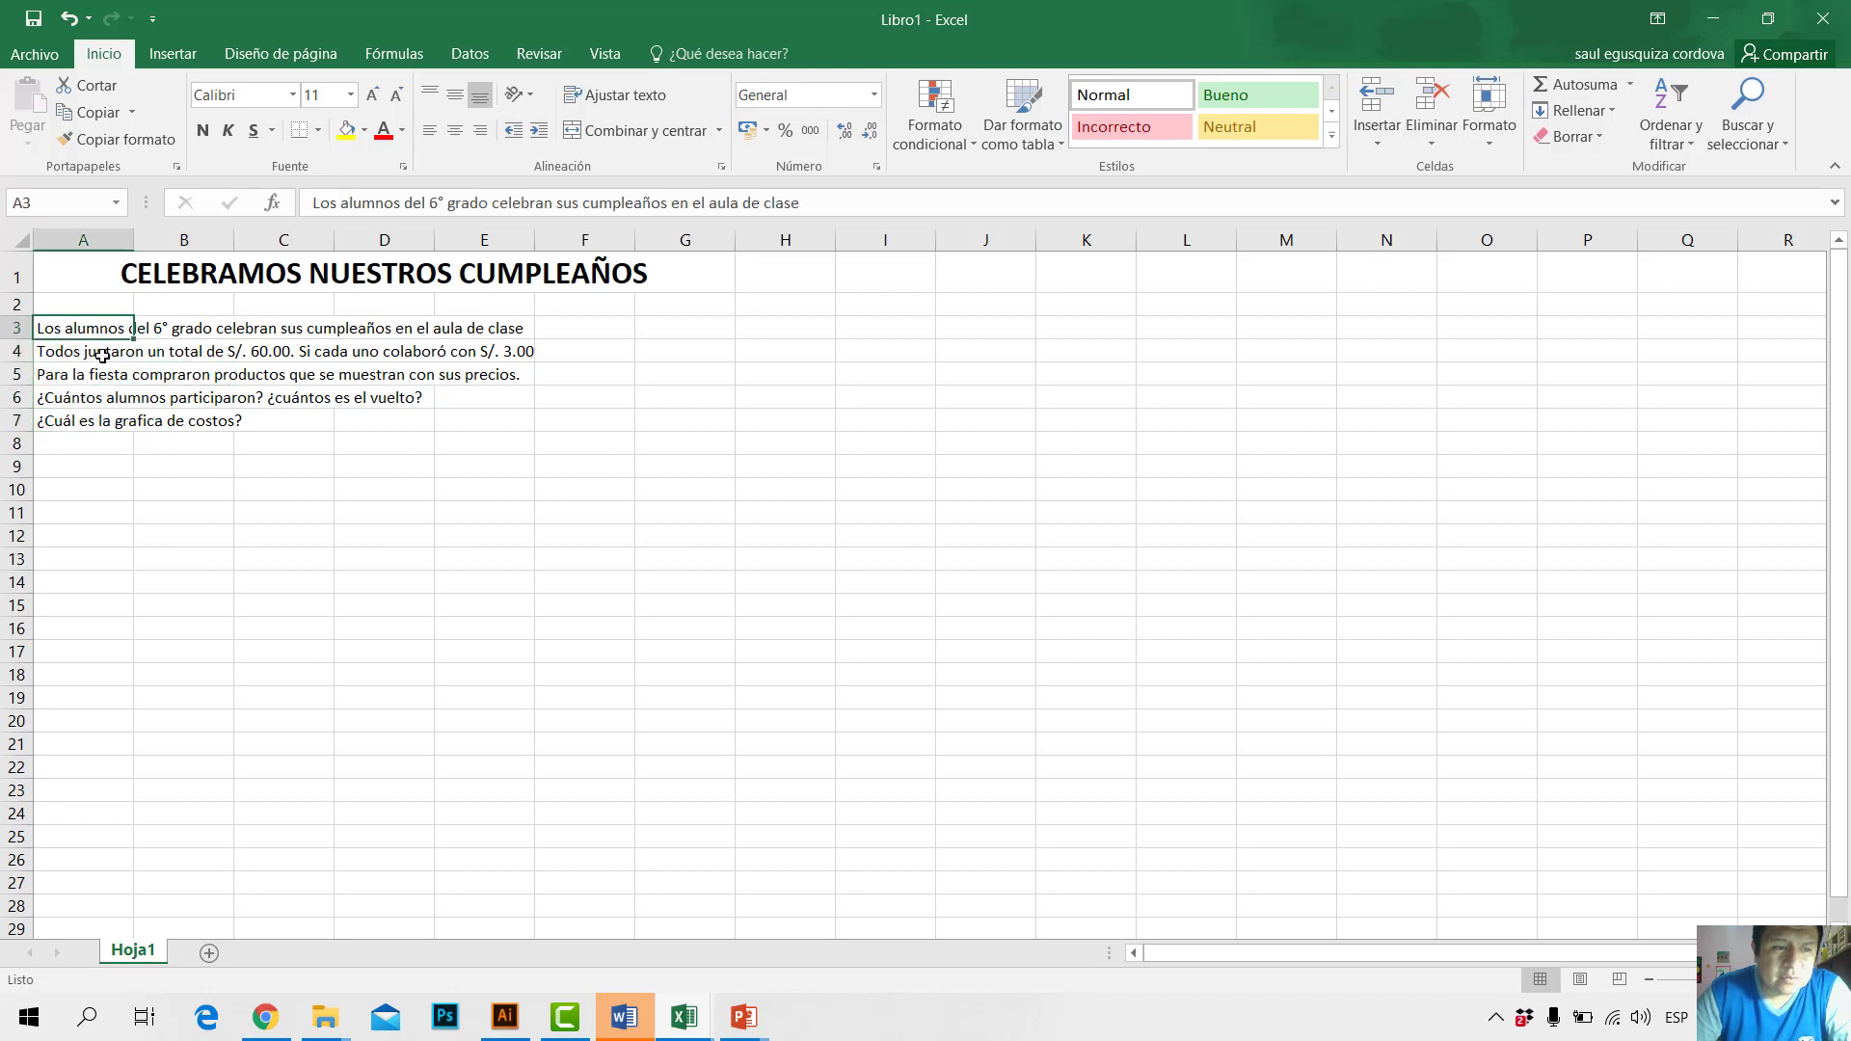
pyautogui.click(97, 357)
pyautogui.click(90, 390)
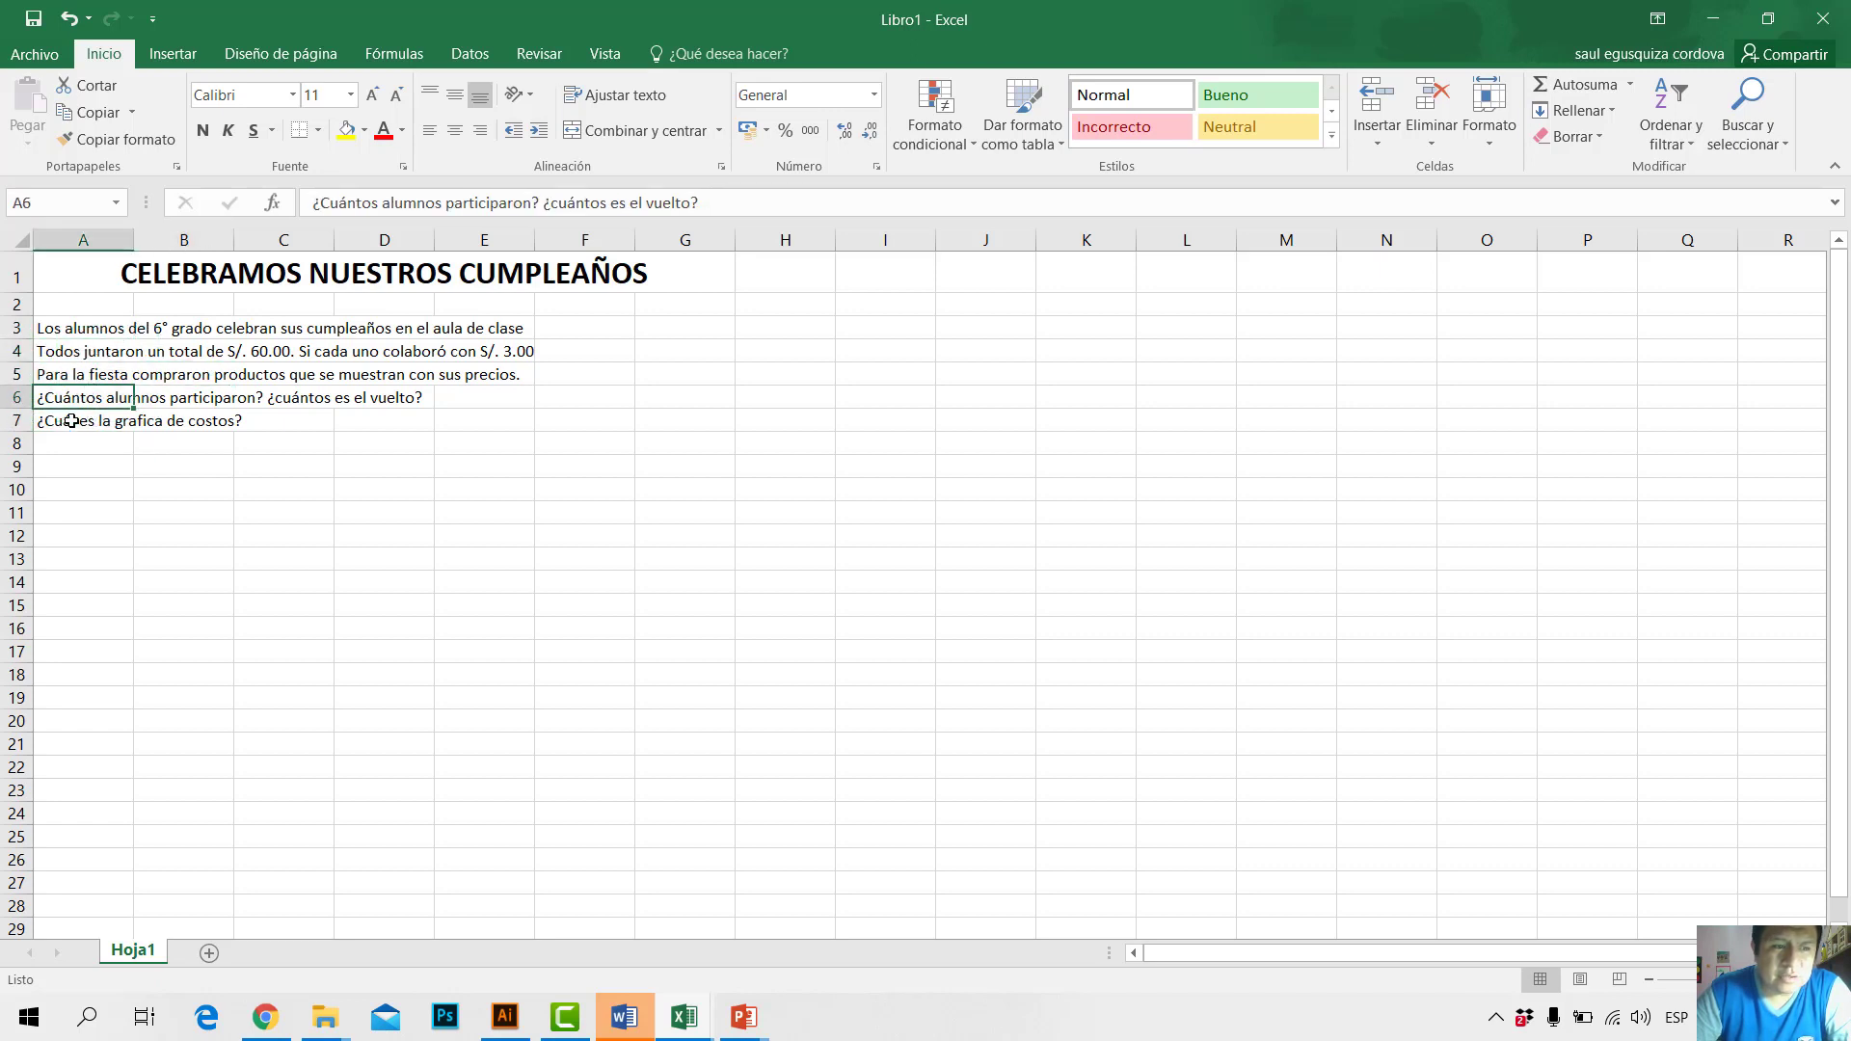
# Step: Increase the font size of the problem statement lines in A3:A7 to 14
pyautogui.click(75, 418)
pyautogui.click(79, 397)
pyautogui.click(81, 374)
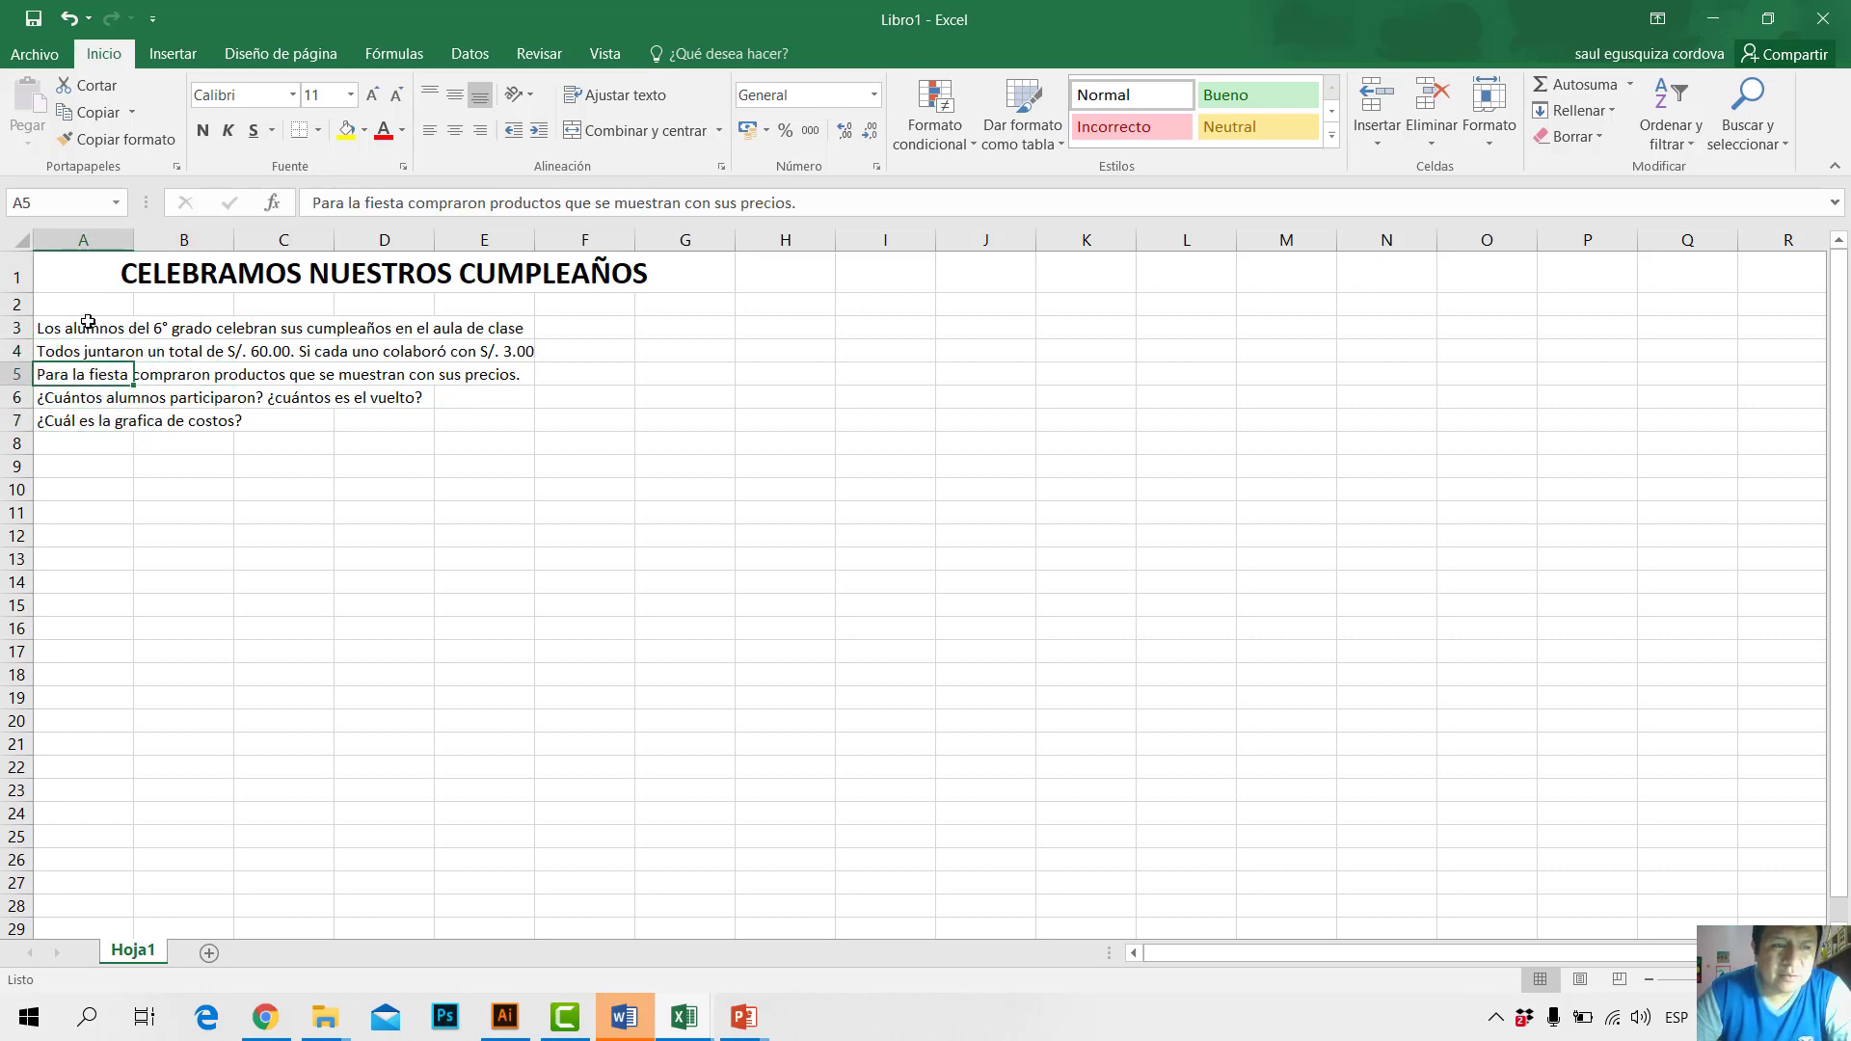
pyautogui.moveTo(87, 321); pyautogui.dragTo(99, 421)
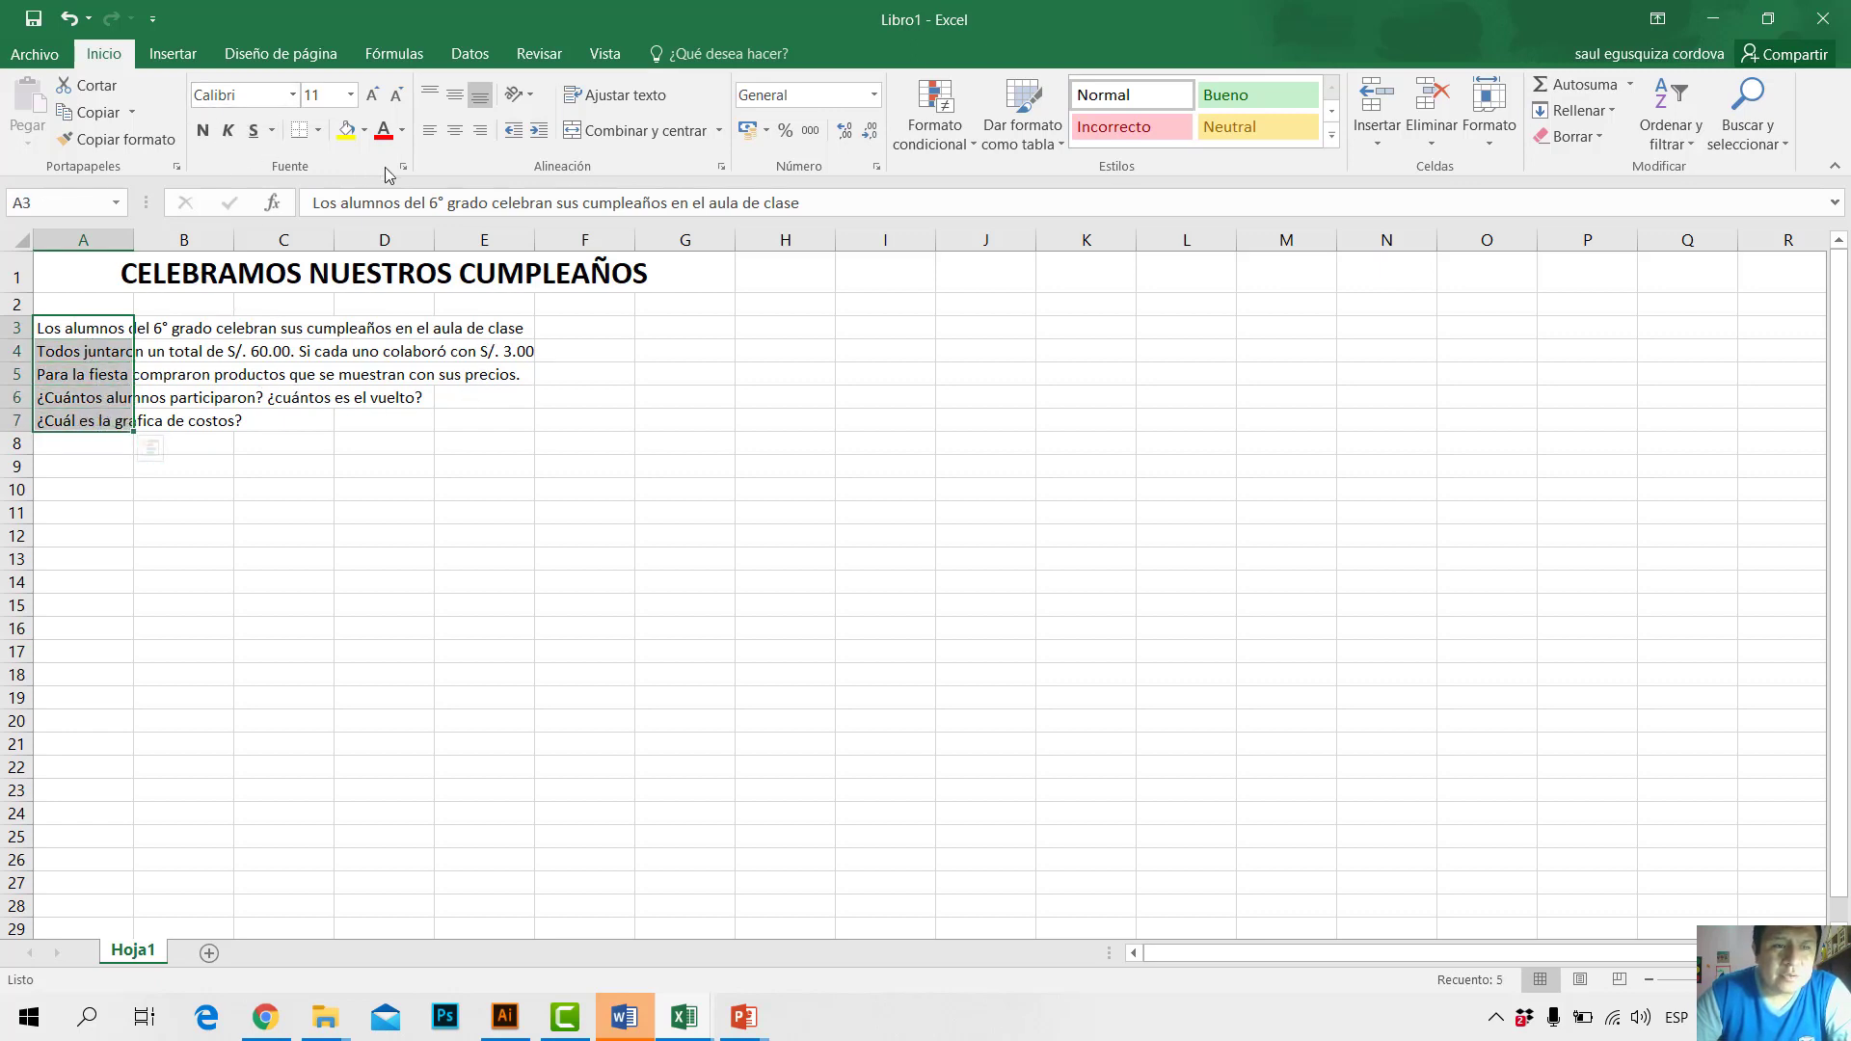
pyautogui.click(394, 97)
pyautogui.click(372, 96)
pyautogui.click(372, 97)
pyautogui.click(372, 96)
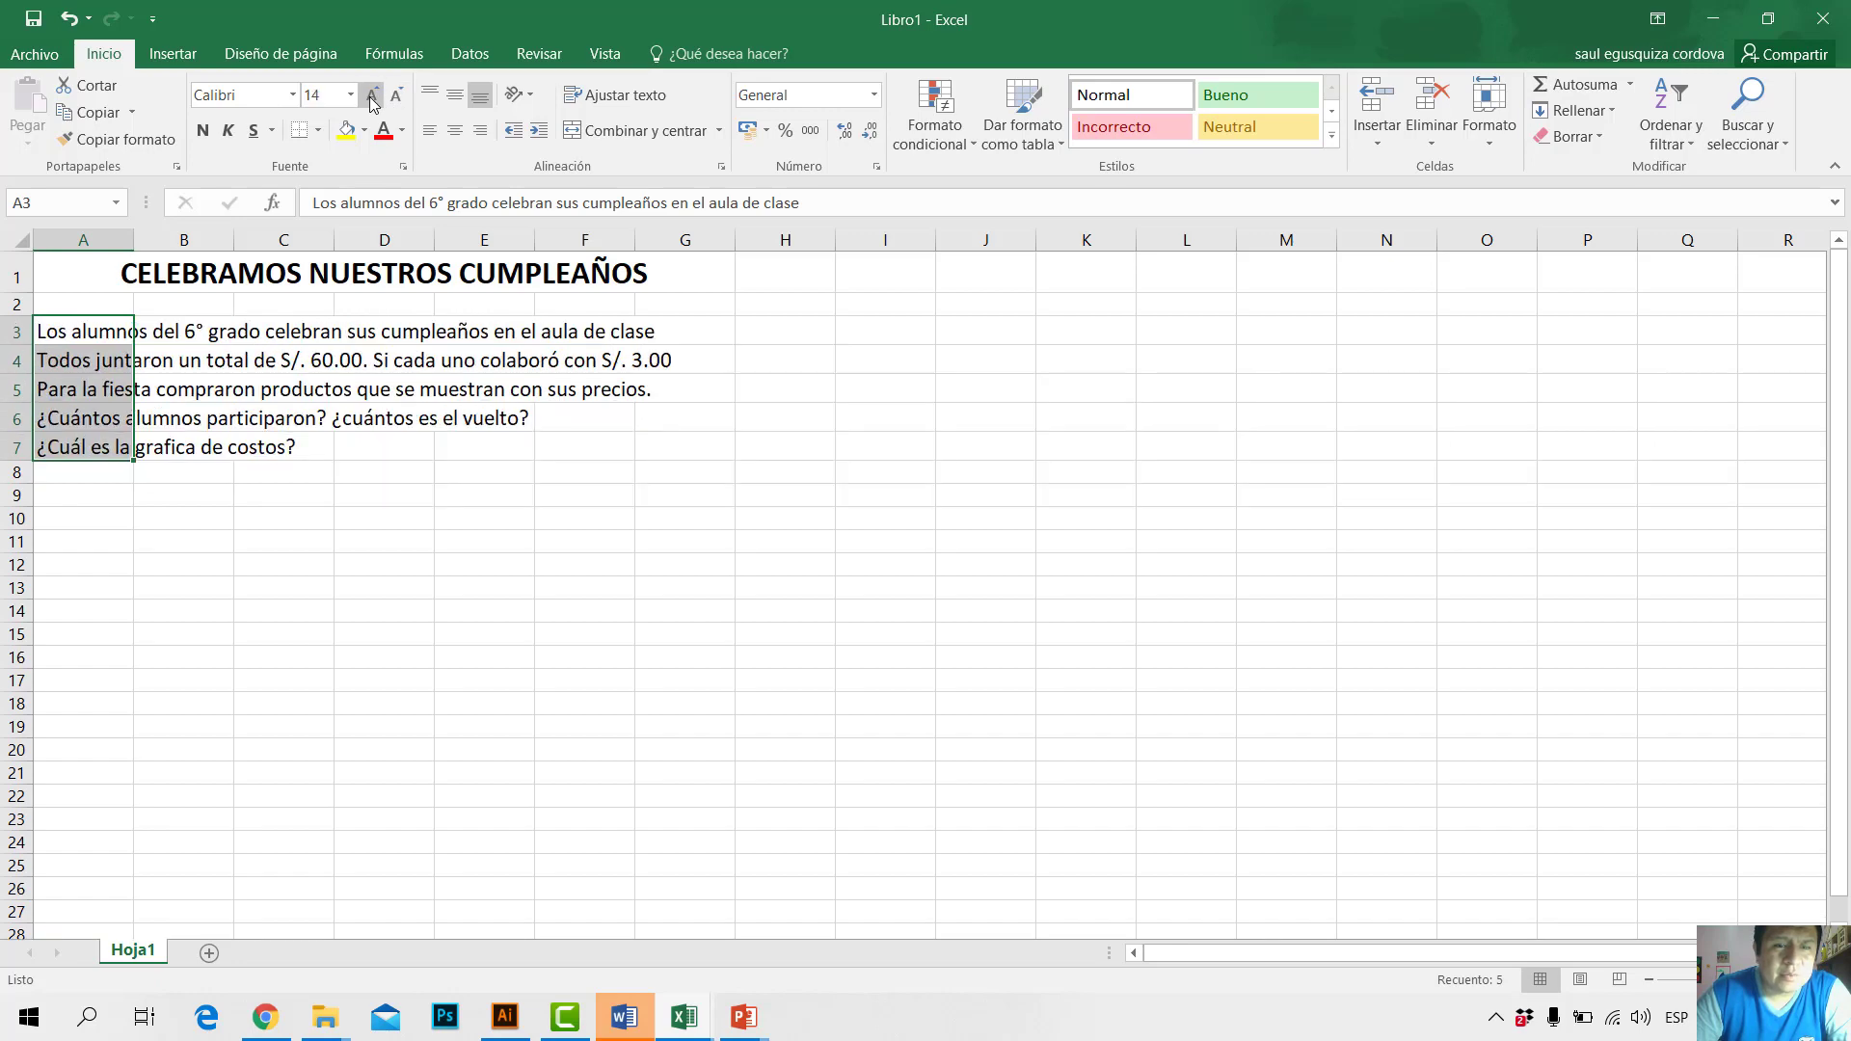
pyautogui.click(372, 96)
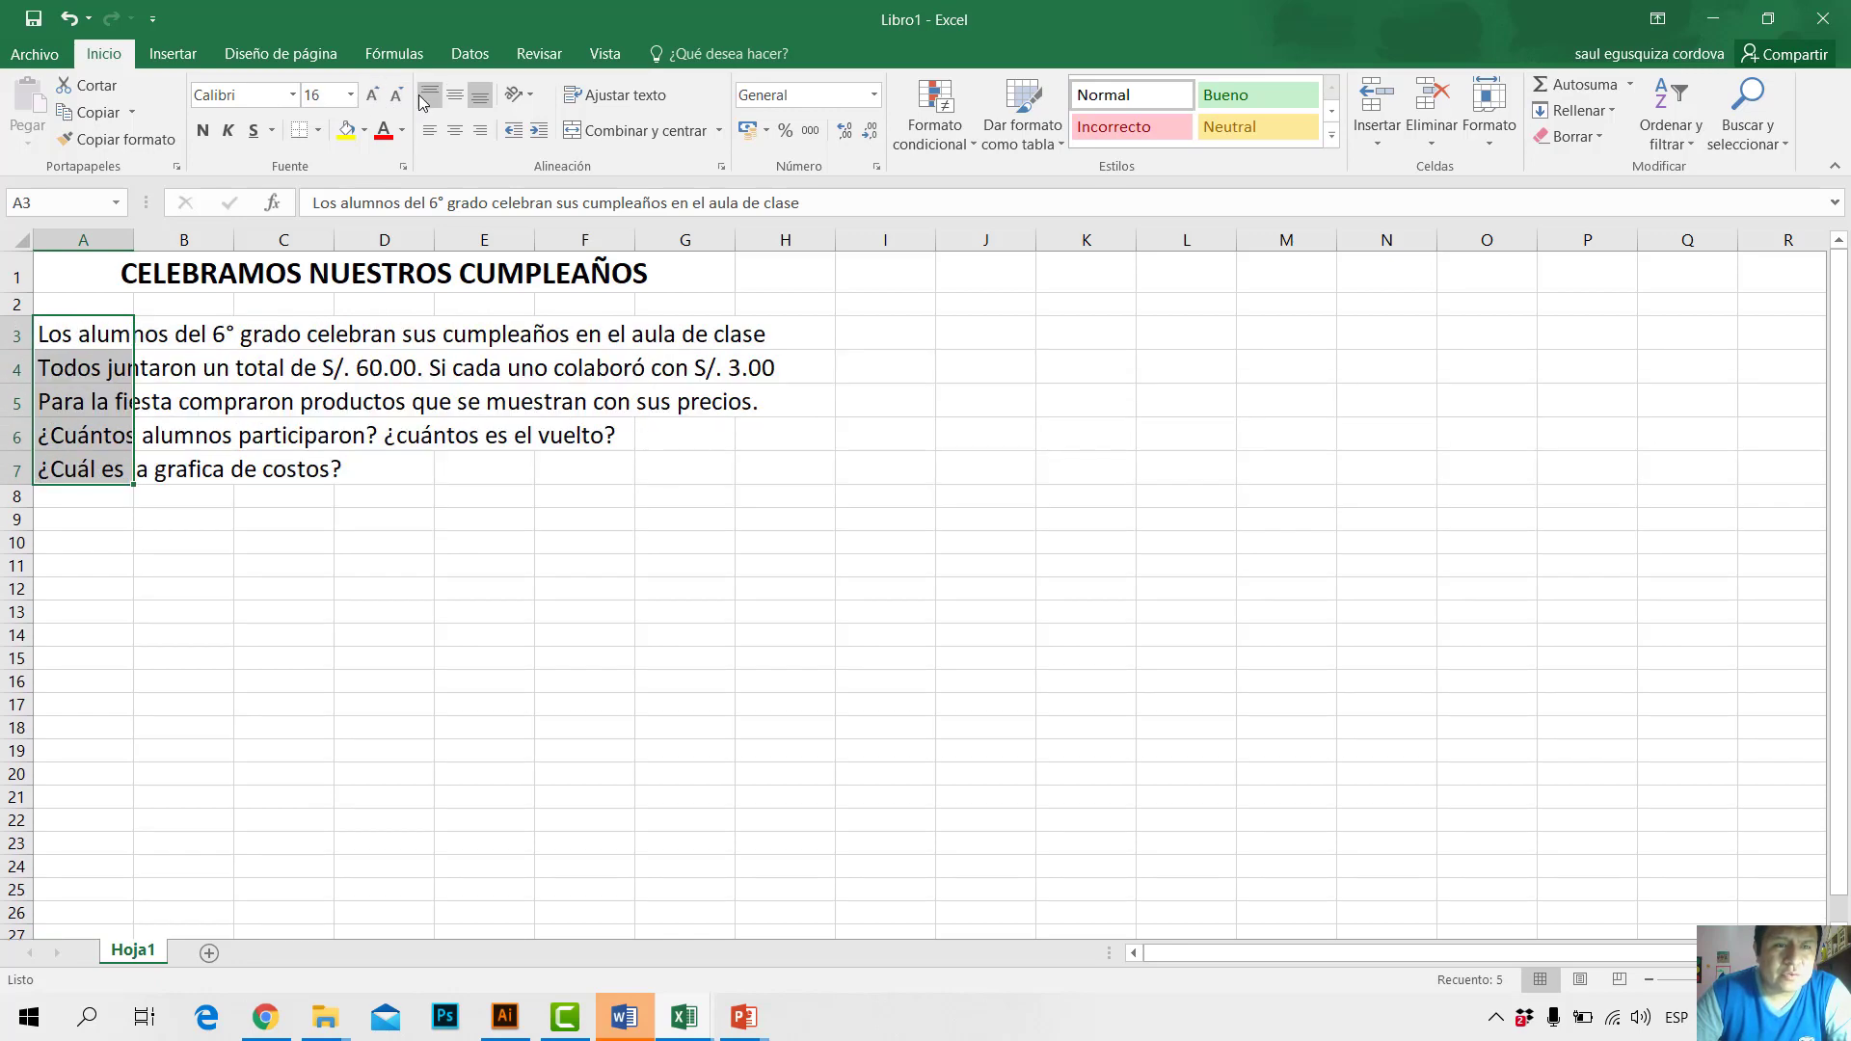
pyautogui.click(397, 99)
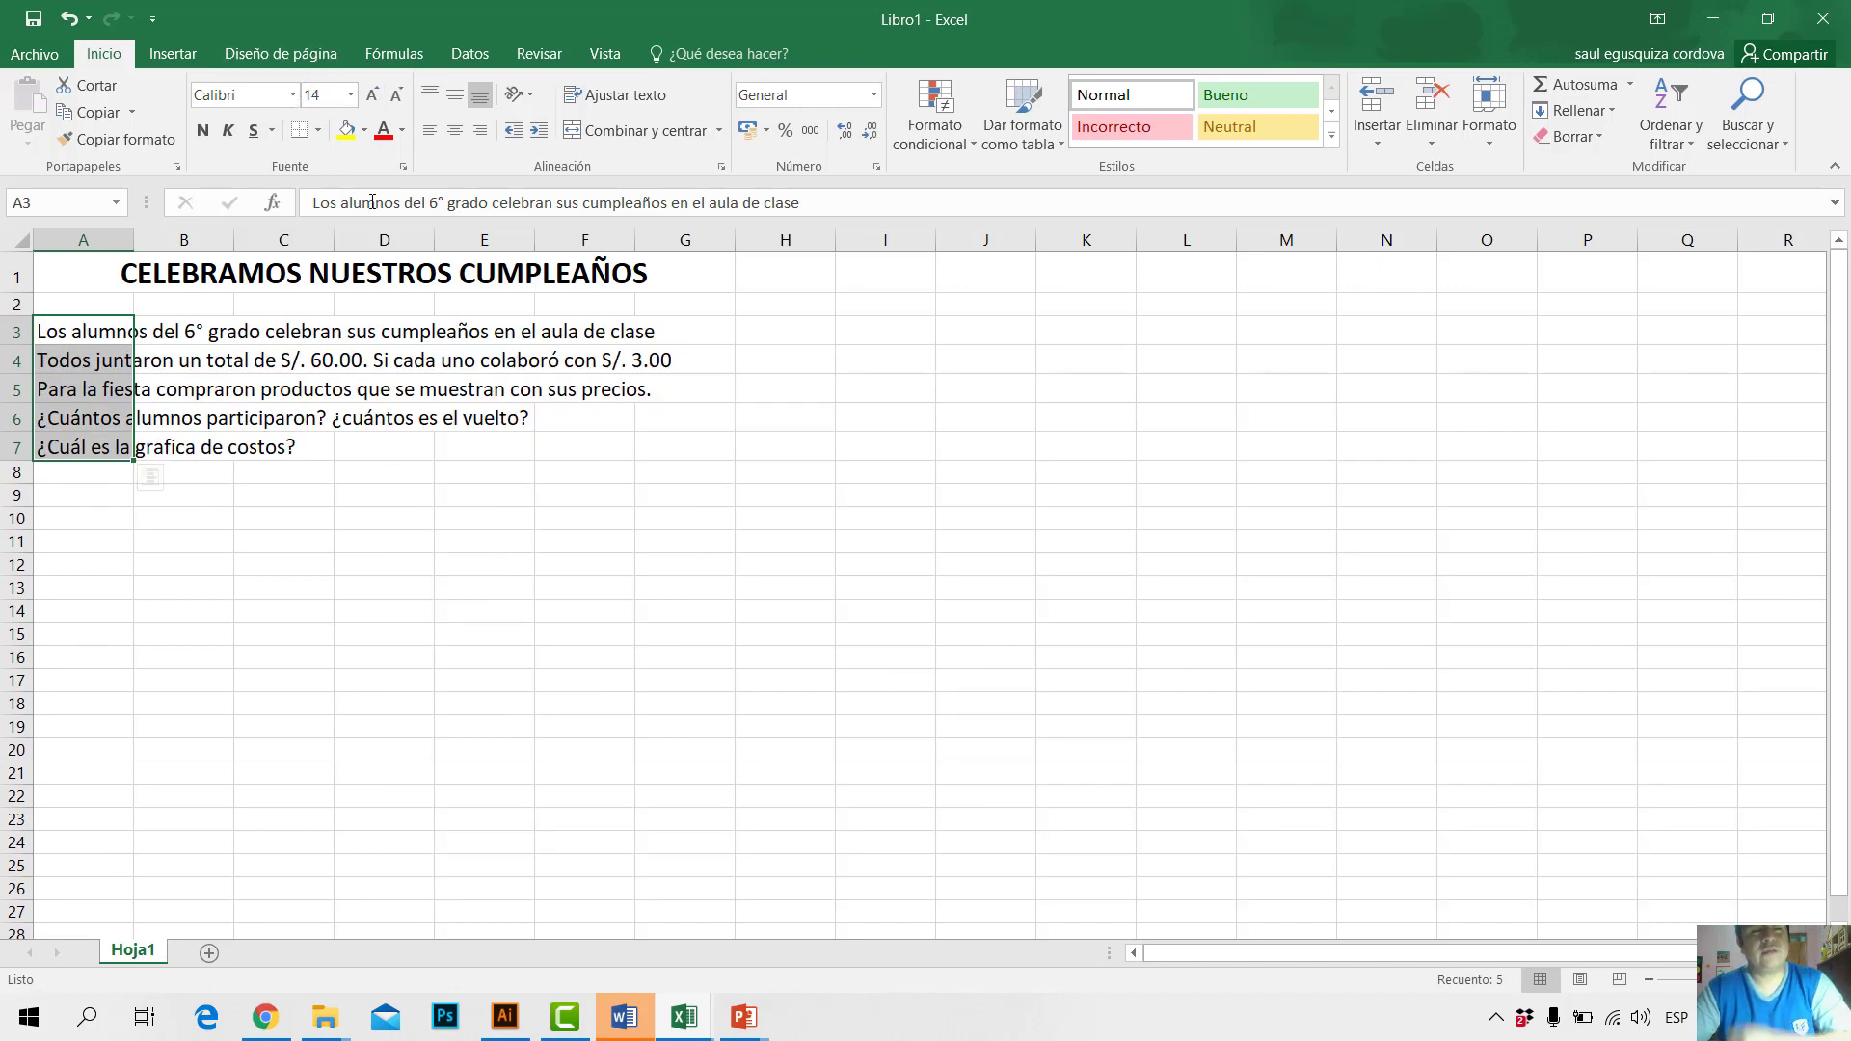
# Step: Select cell A9 for the first label, check the data labels in the finished Libro1.xlsx workbook, and return to the new workbook
pyautogui.click(516, 573)
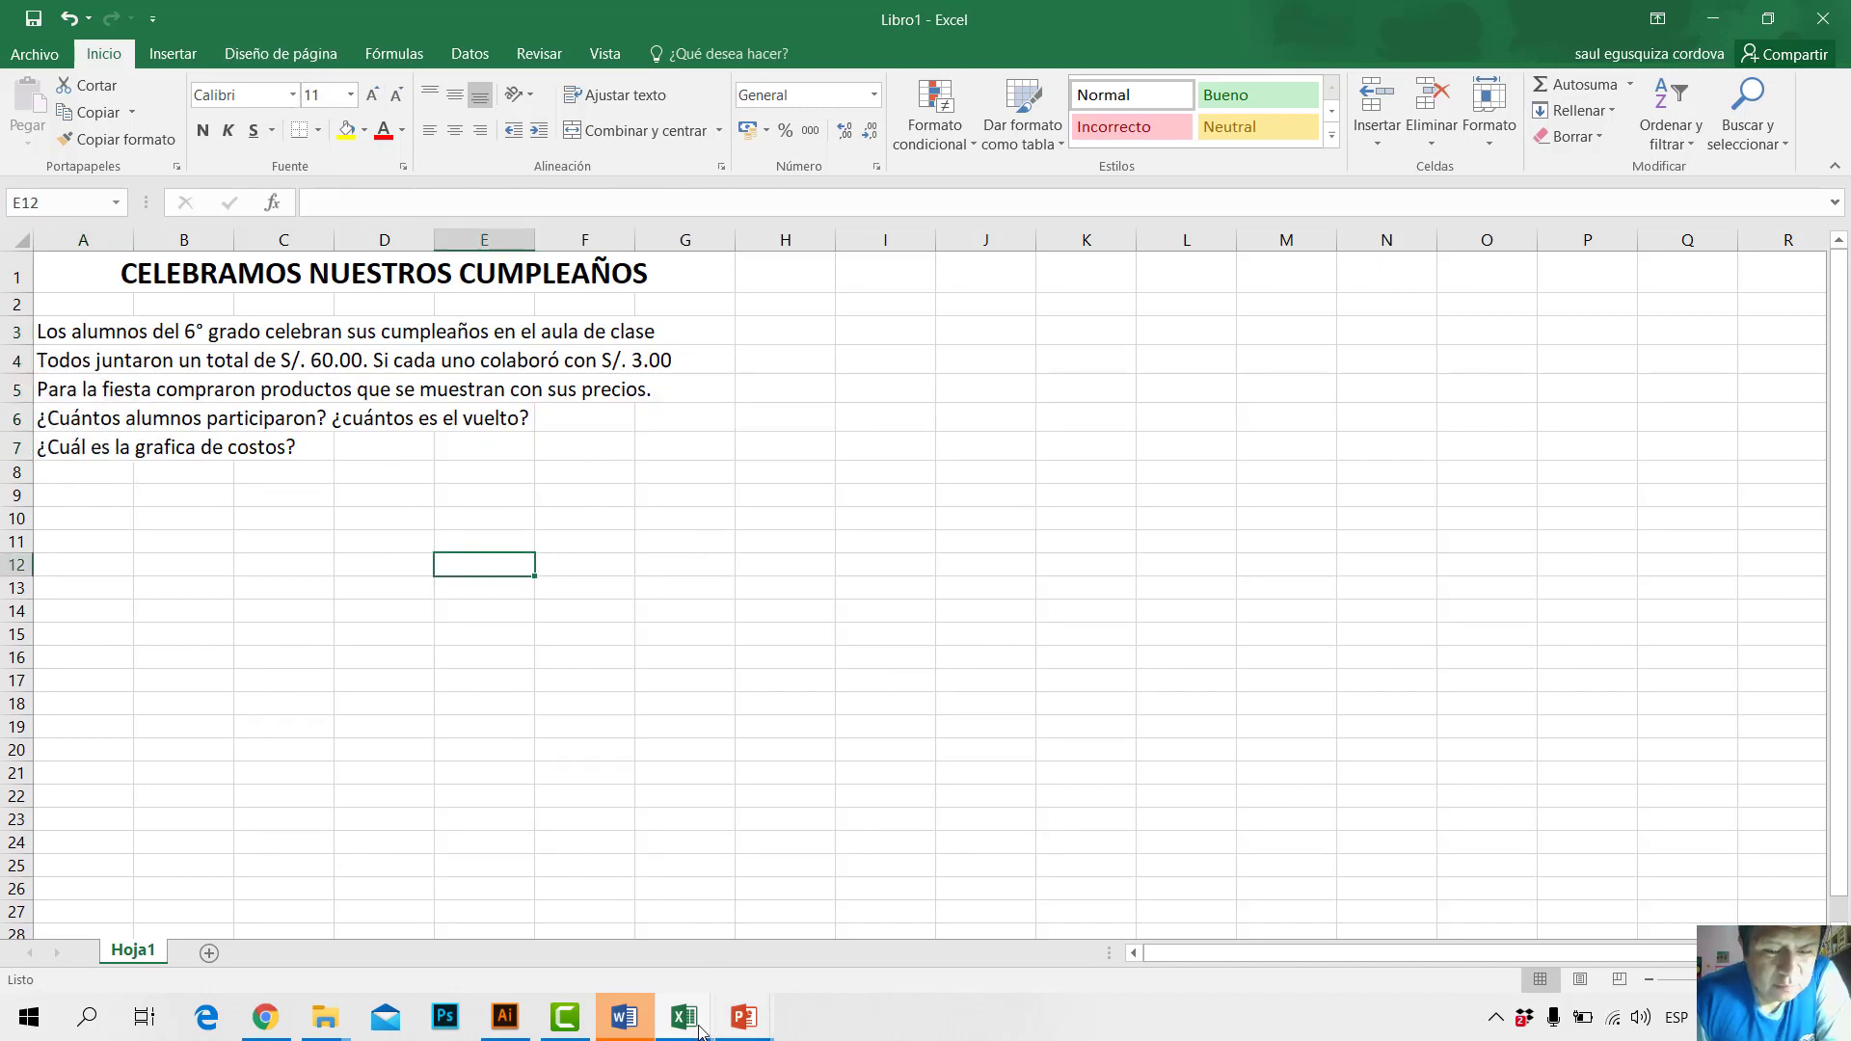
pyautogui.click(89, 494)
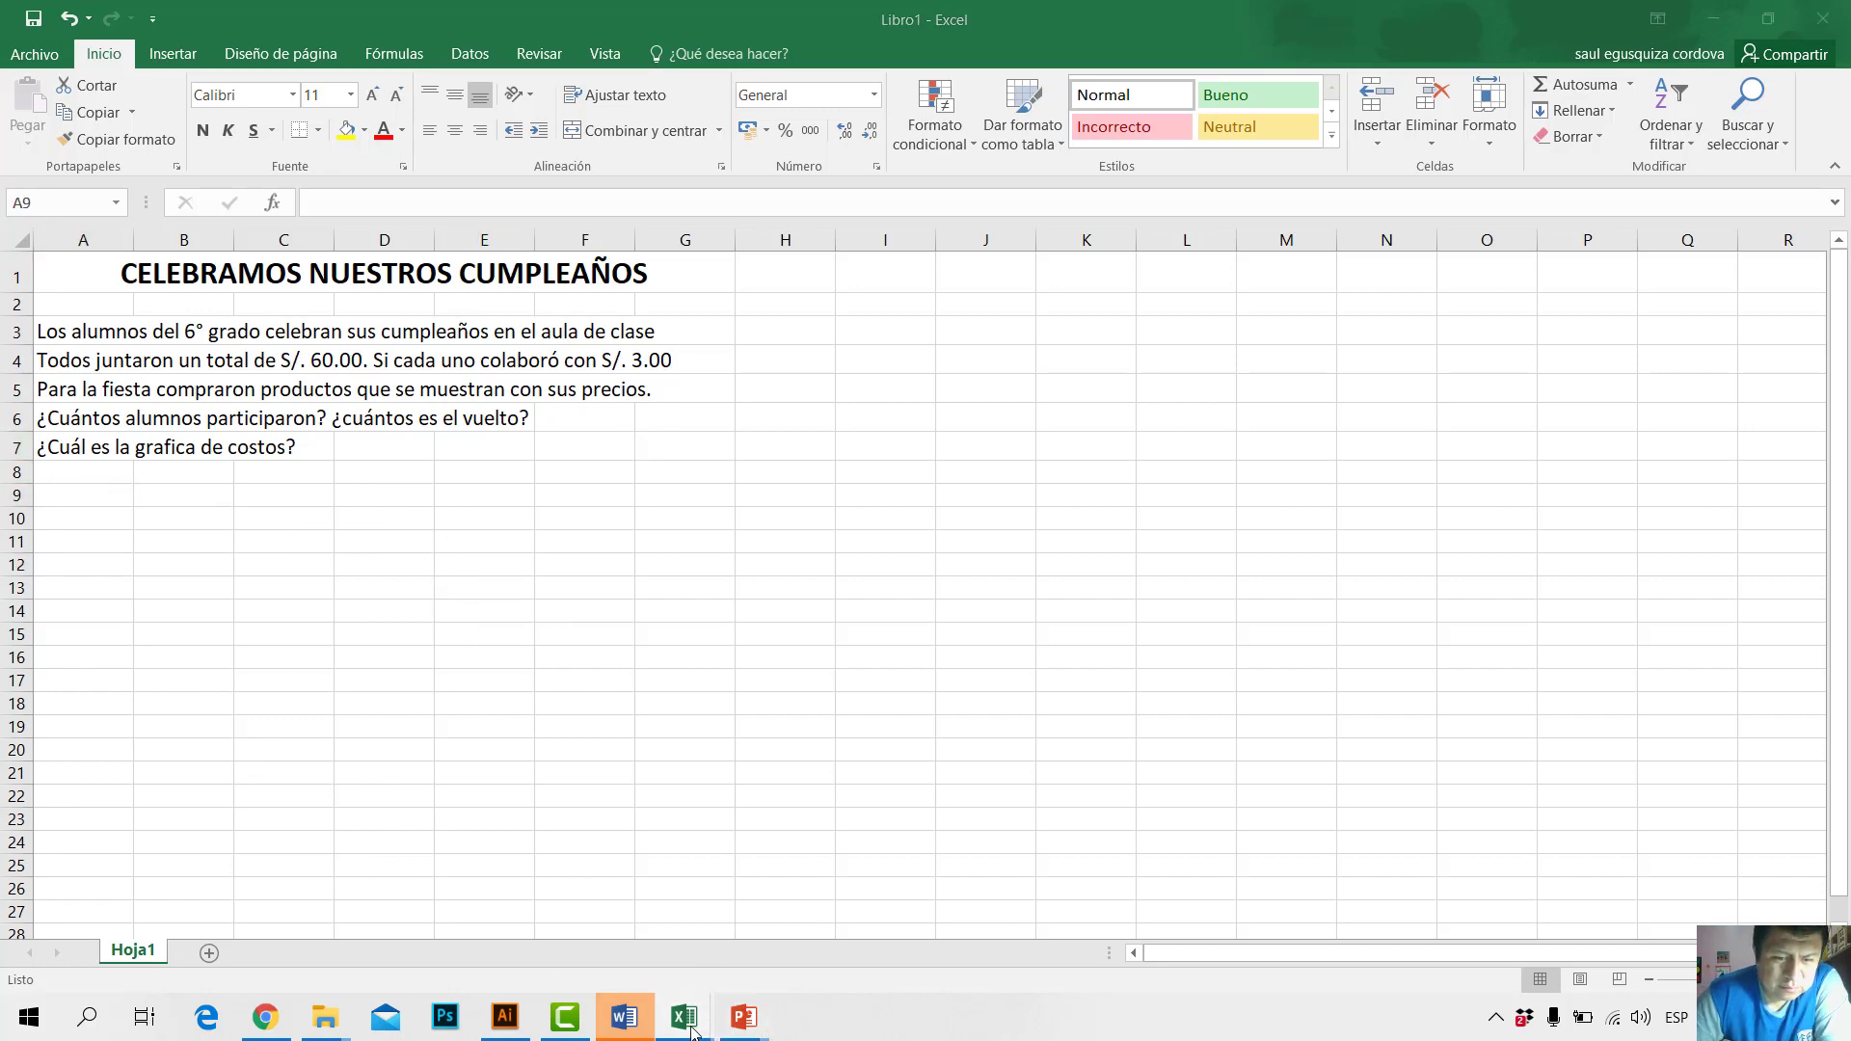
pyautogui.moveTo(696, 1032)
pyautogui.click(579, 964)
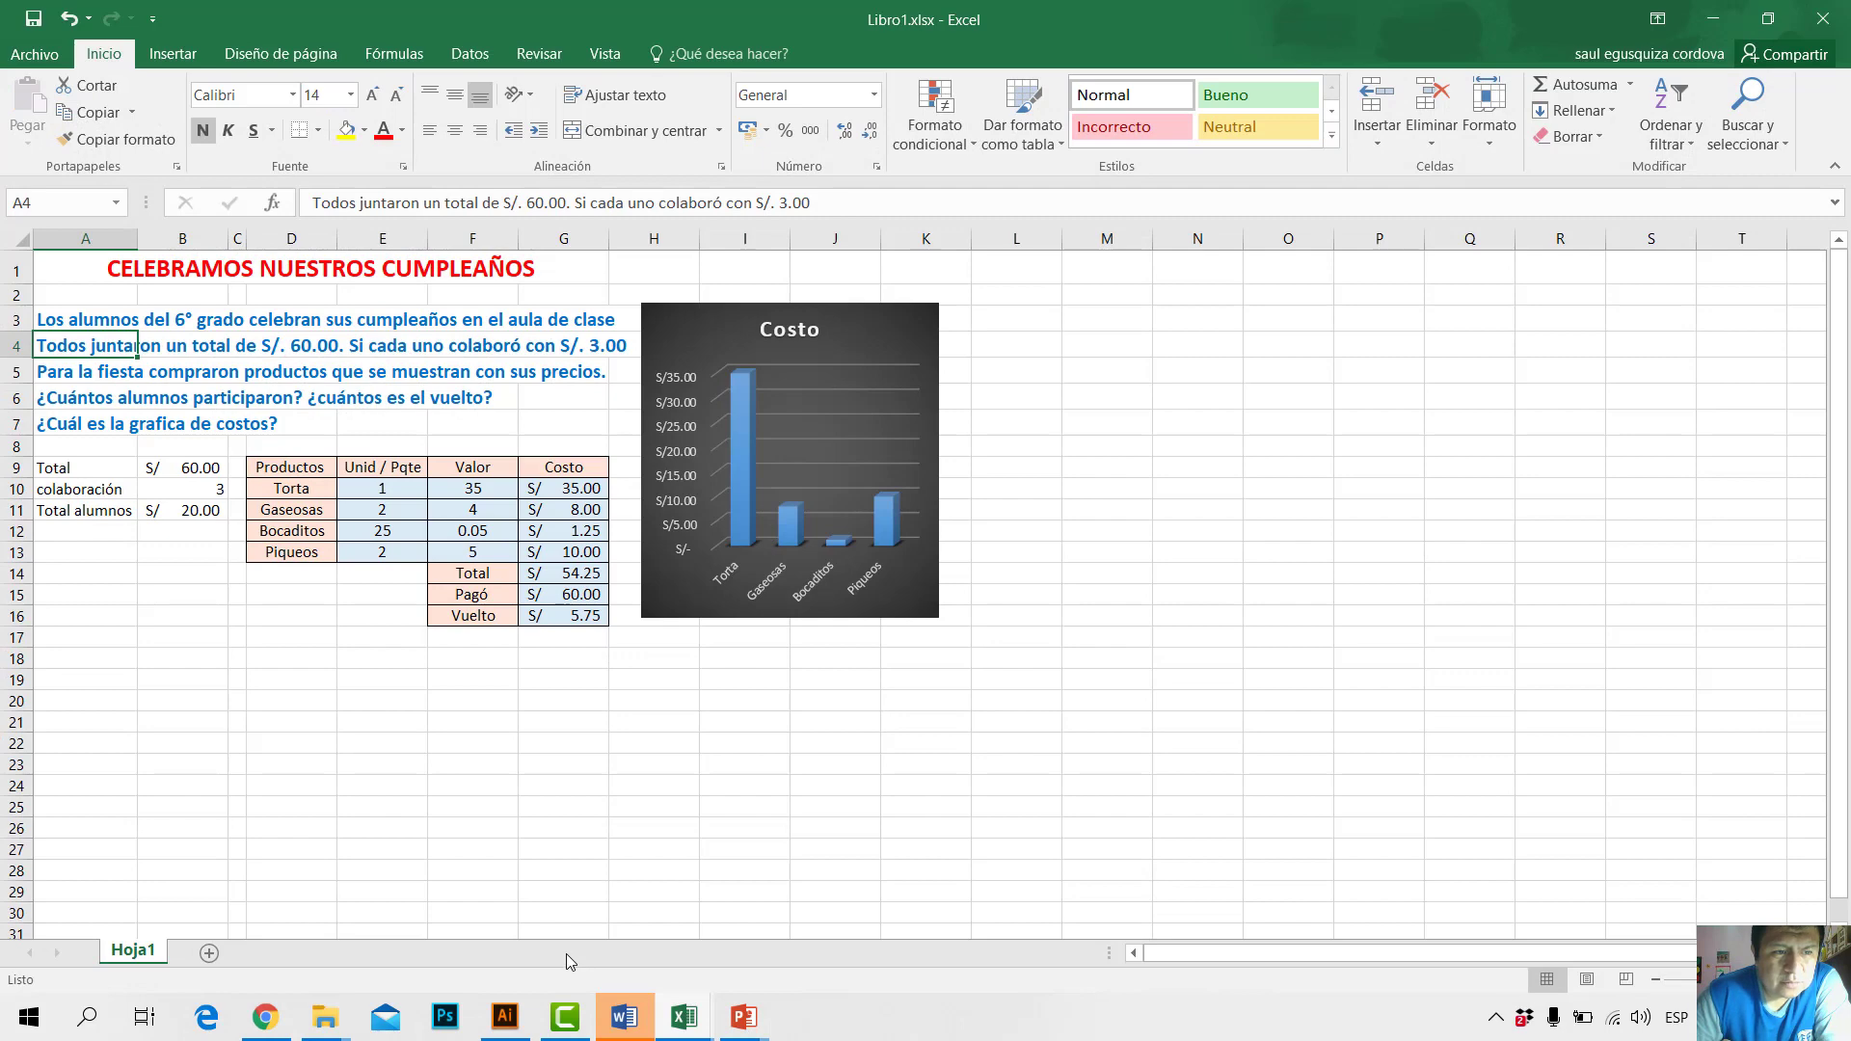
pyautogui.moveTo(684, 1017)
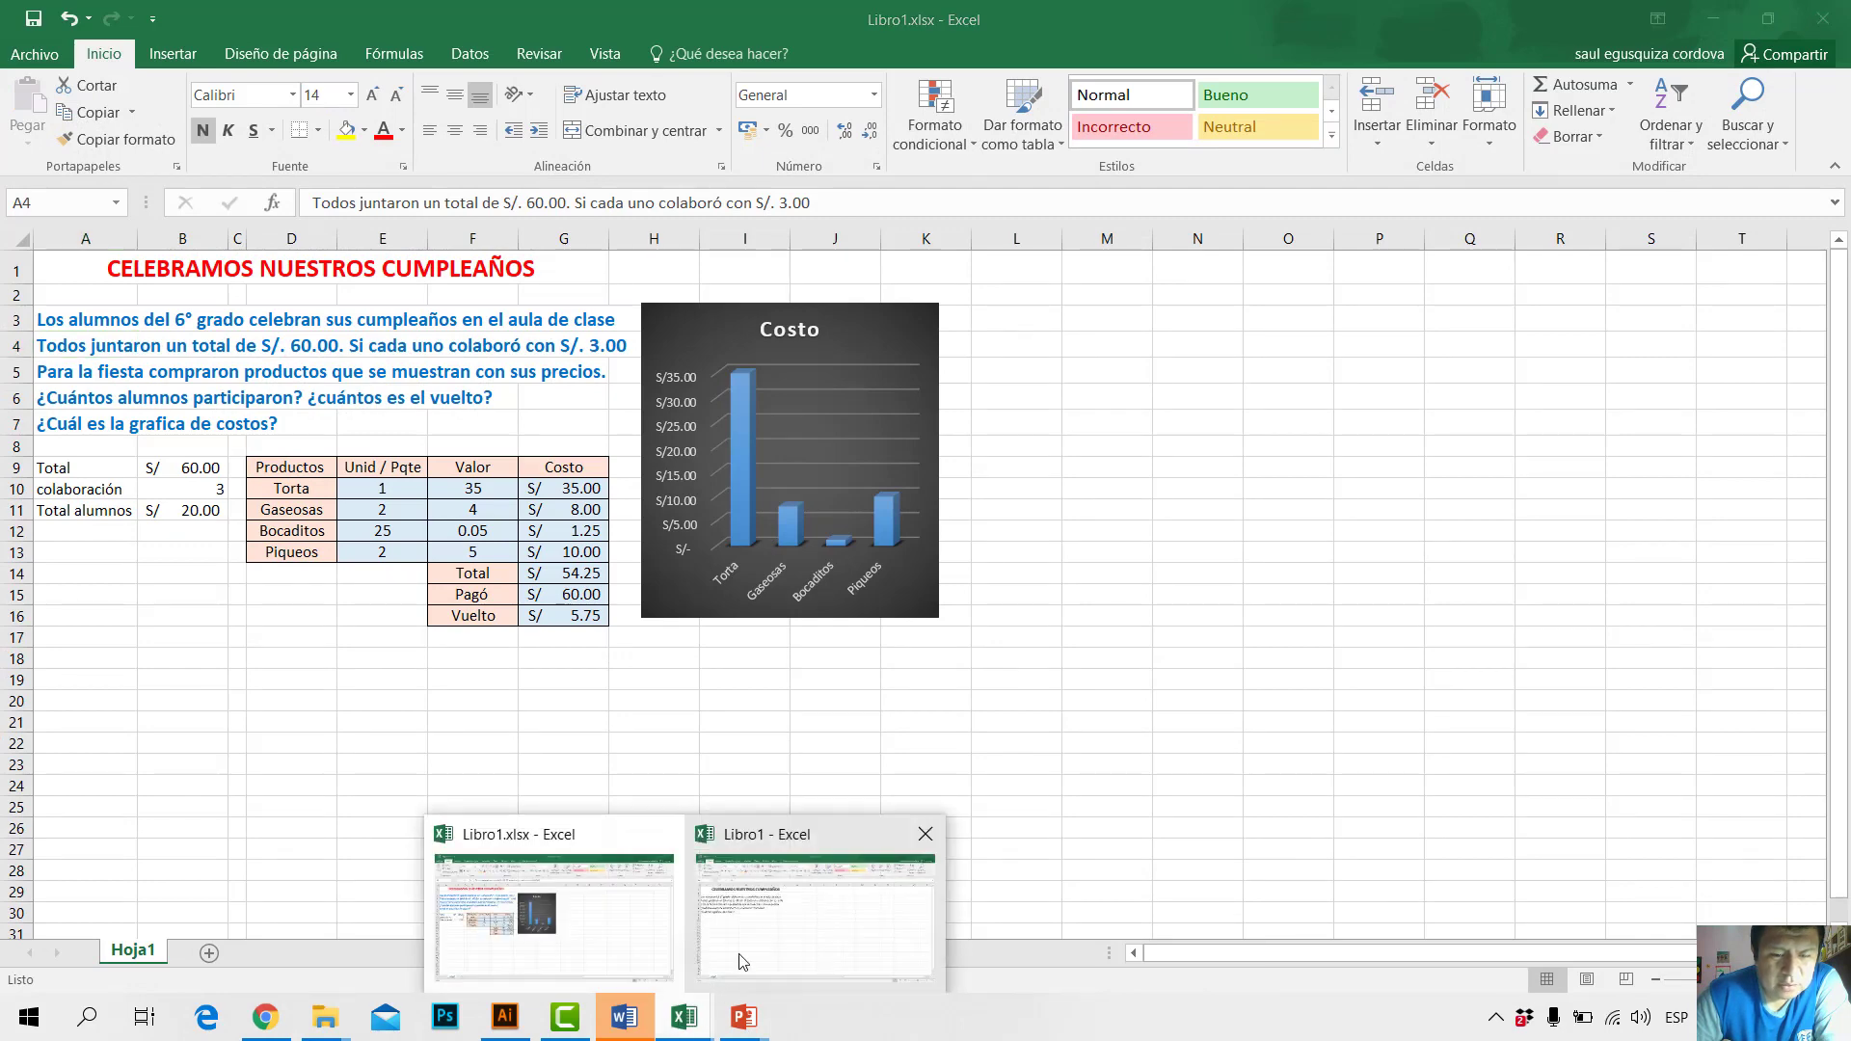
pyautogui.click(742, 961)
pyautogui.write('TO')
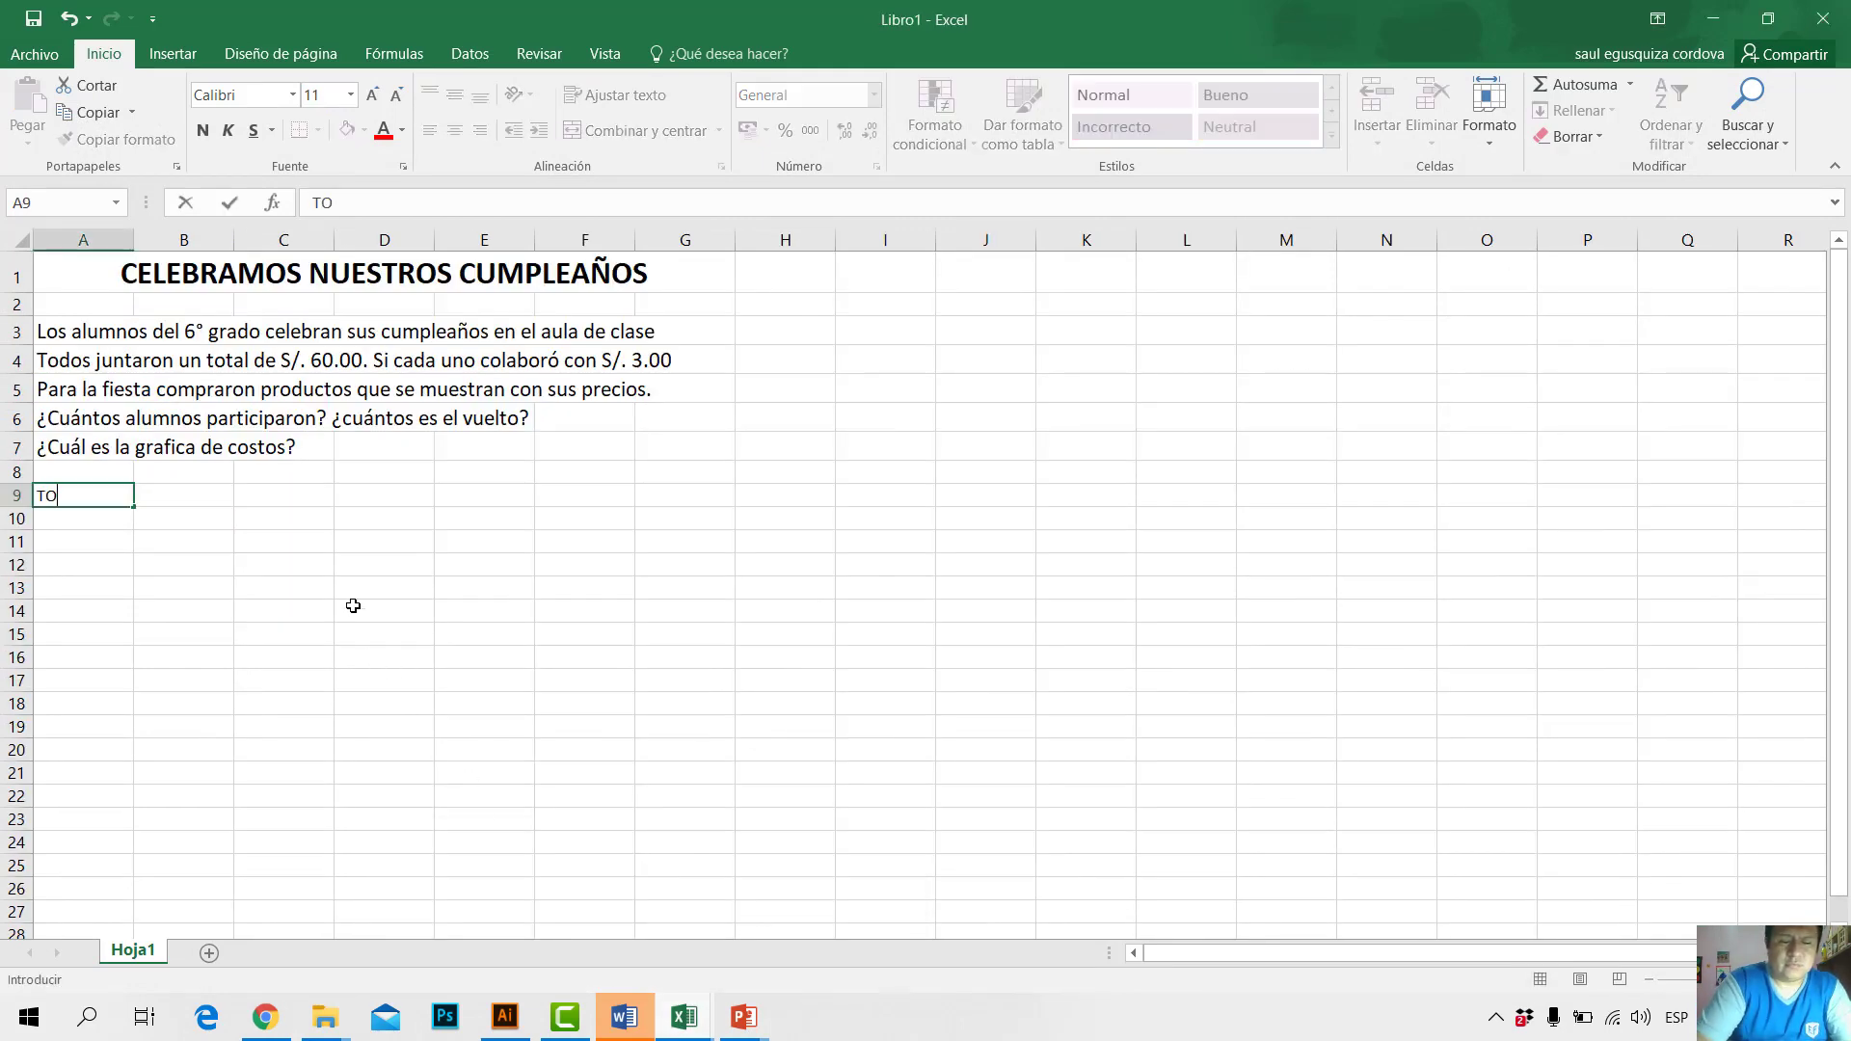
pyautogui.write('TAL COLA')
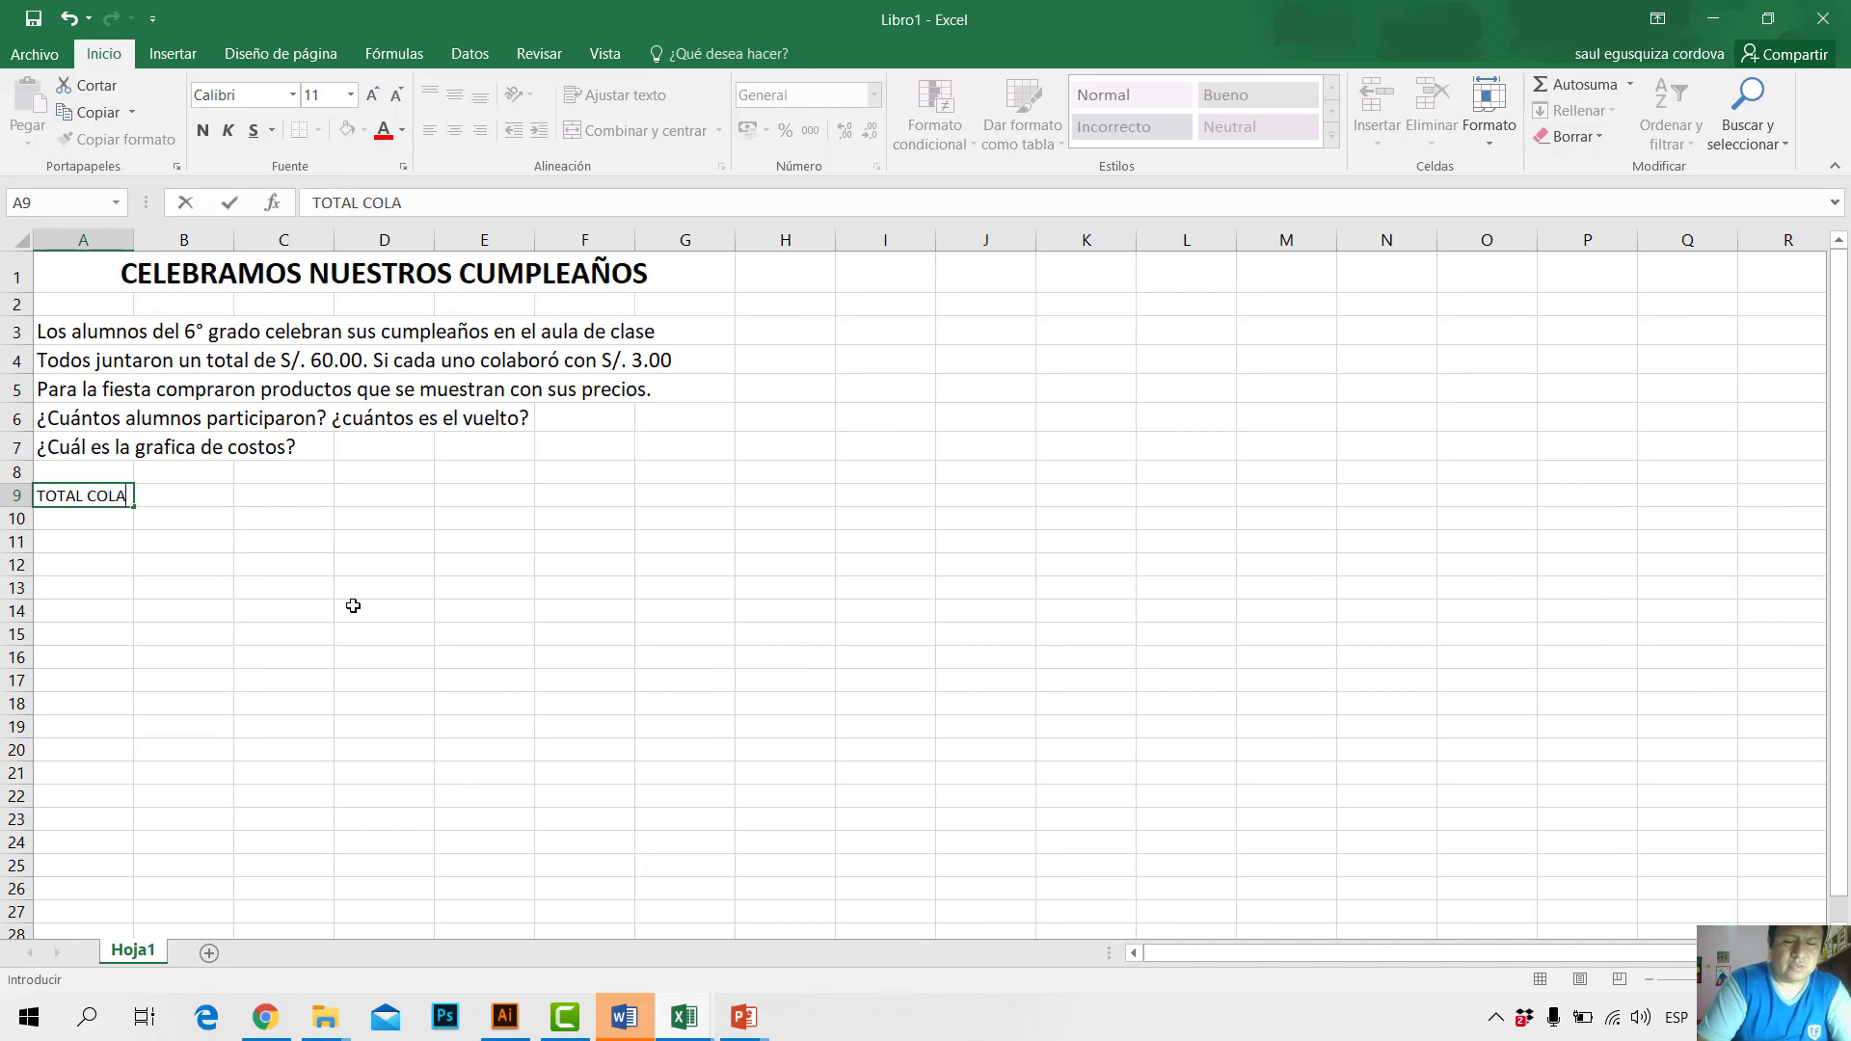
pyautogui.write('BORACION')
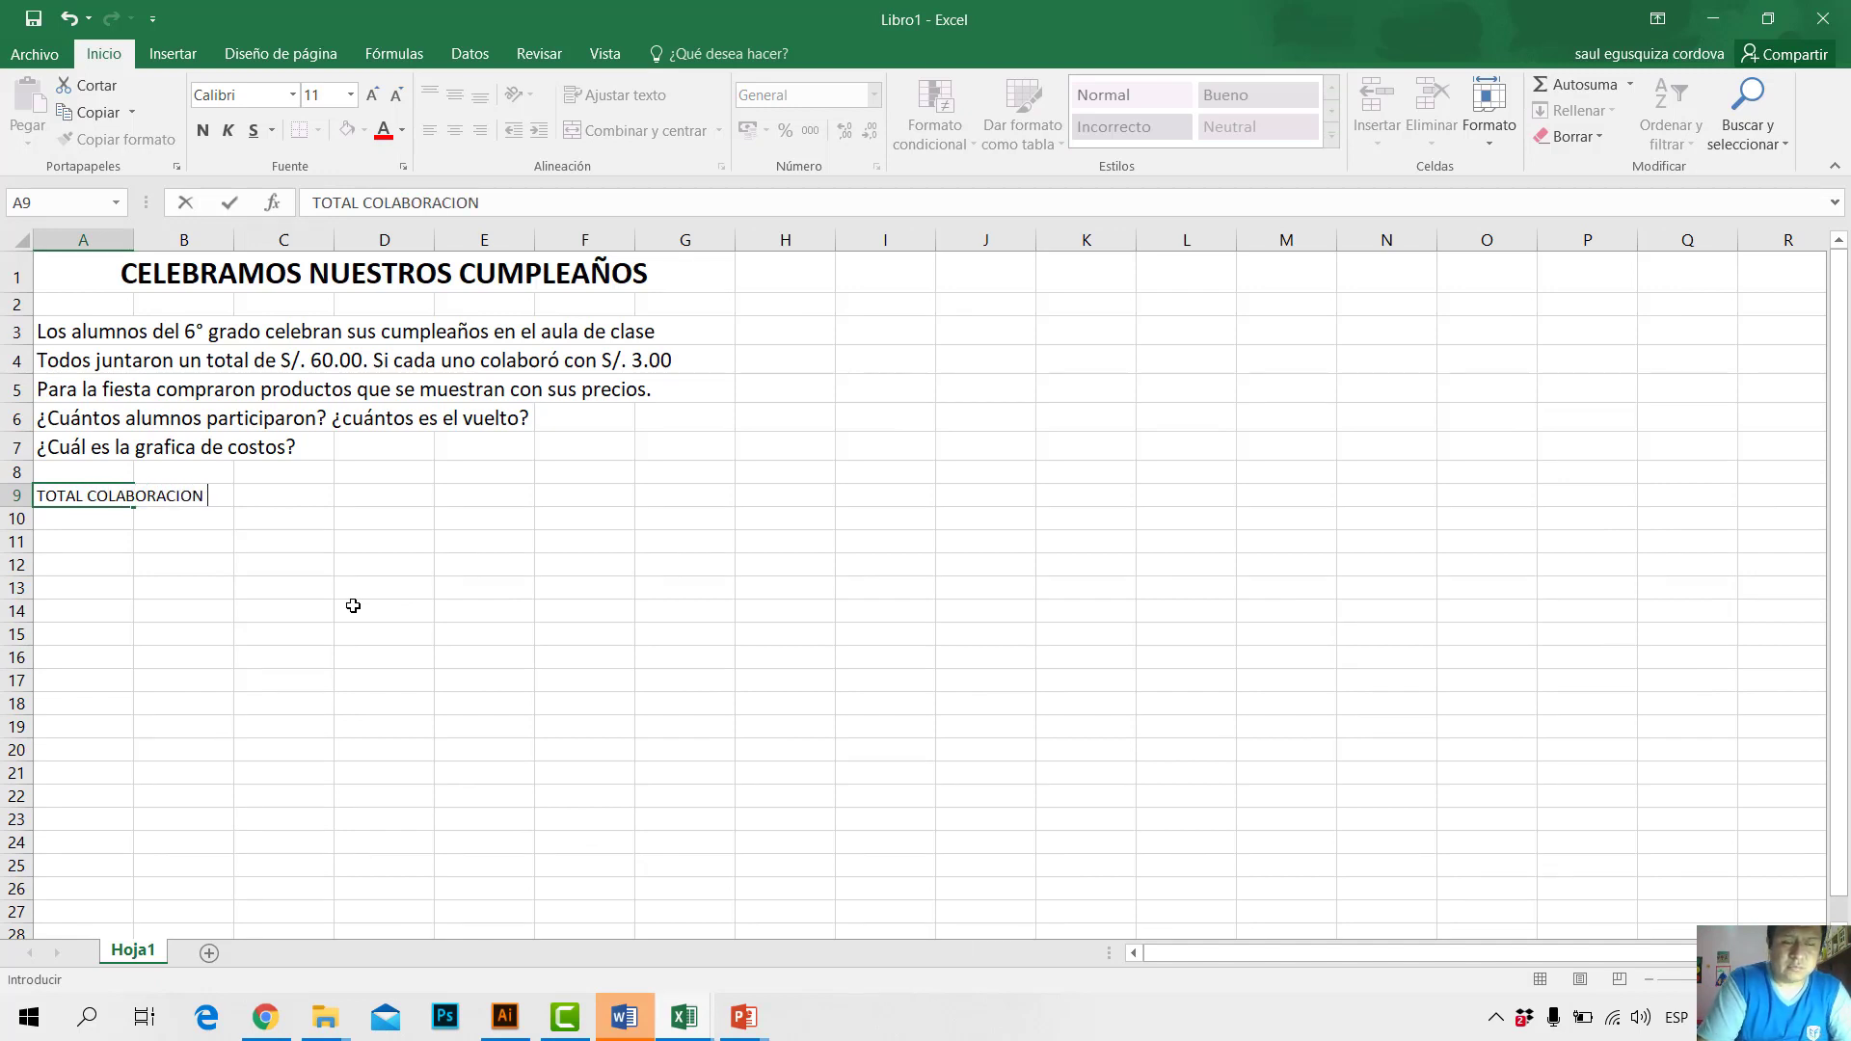
pyautogui.press('BackSpace')
pyautogui.press('BackSpace')
pyautogui.press('BackSpace')
pyautogui.press('BackSpace')
pyautogui.press('BackSpace')
pyautogui.press('BackSpace')
pyautogui.press('BackSpace')
pyautogui.press('BackSpace')
pyautogui.press('BackSpace')
pyautogui.press('BackSpace')
pyautogui.press('BackSpace')
pyautogui.press('BackSpace')
pyautogui.press('BackSpace')
pyautogui.press('BackSpace')
pyautogui.press('BackSpace')
pyautogui.press('BackSpace')
pyautogui.press('BackSpace')
pyautogui.press('BackSpace')
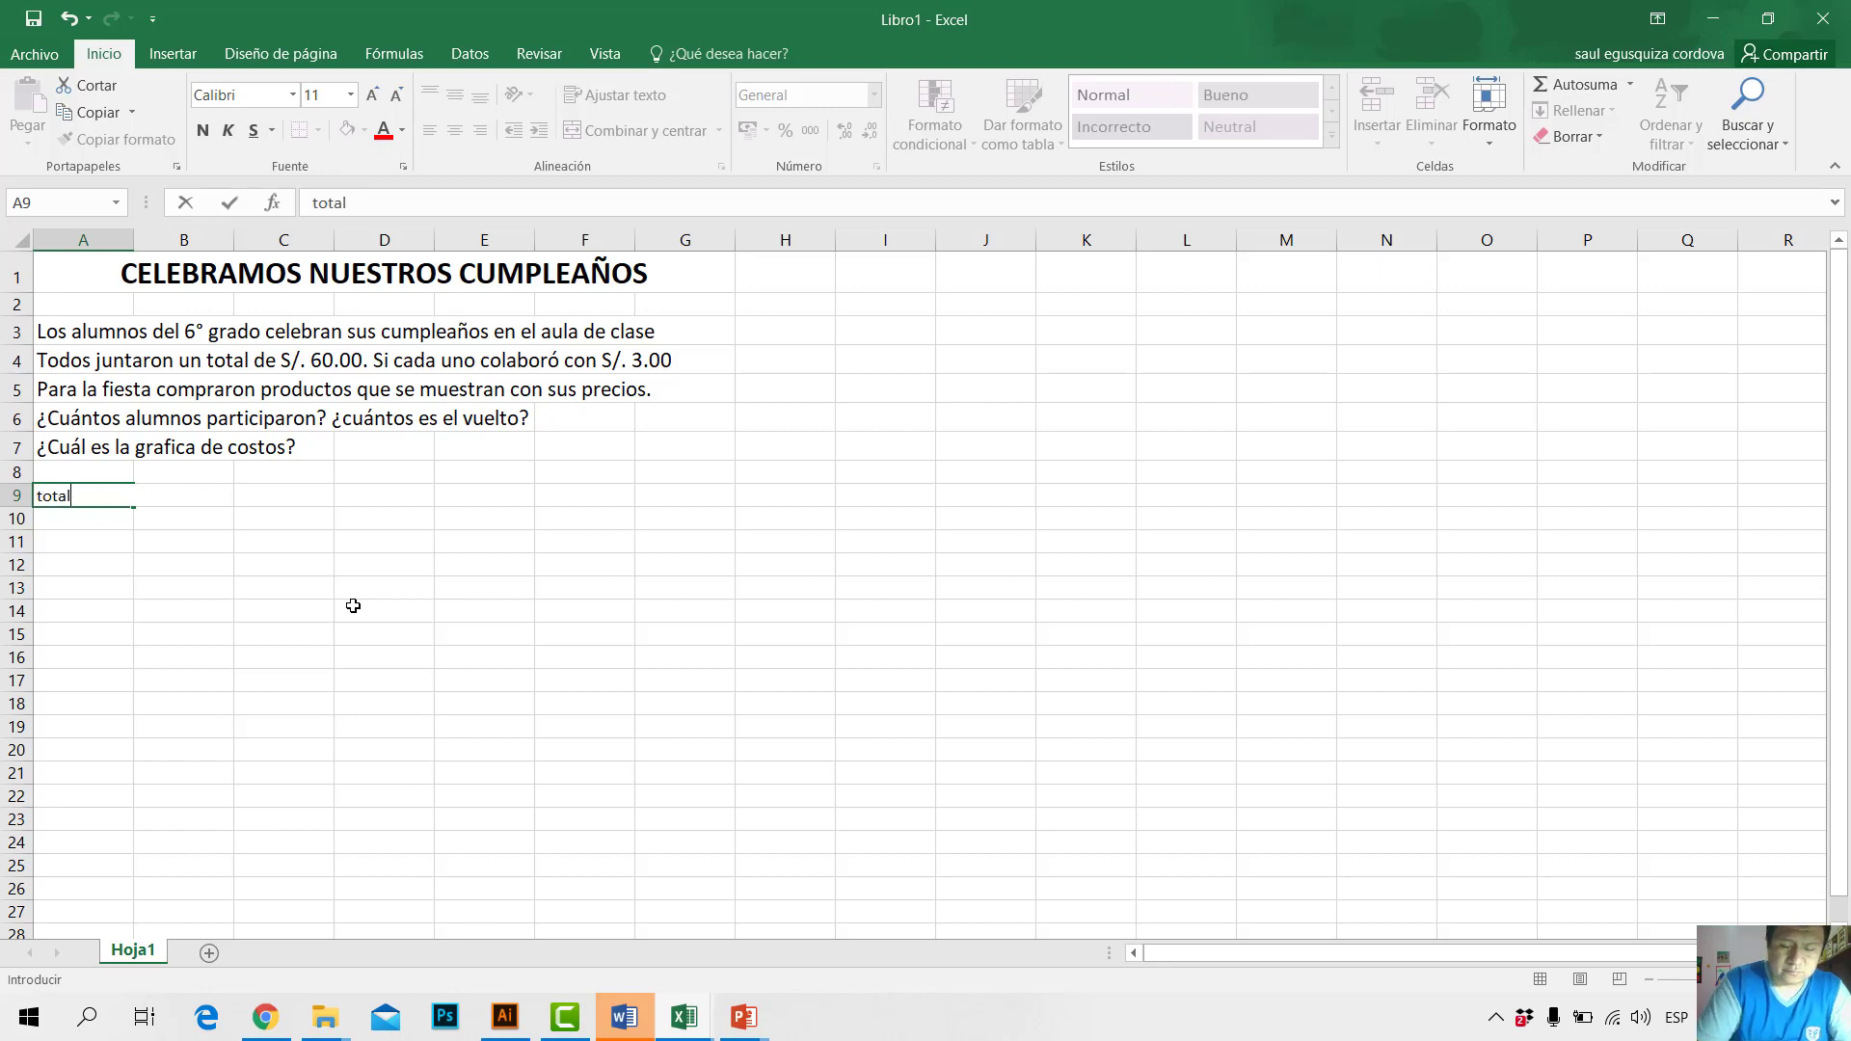
# Step: Enter the label "Total" in cell A9 with a capital T
pyautogui.write('total')
pyautogui.hotkey('ctrl', 'Return')
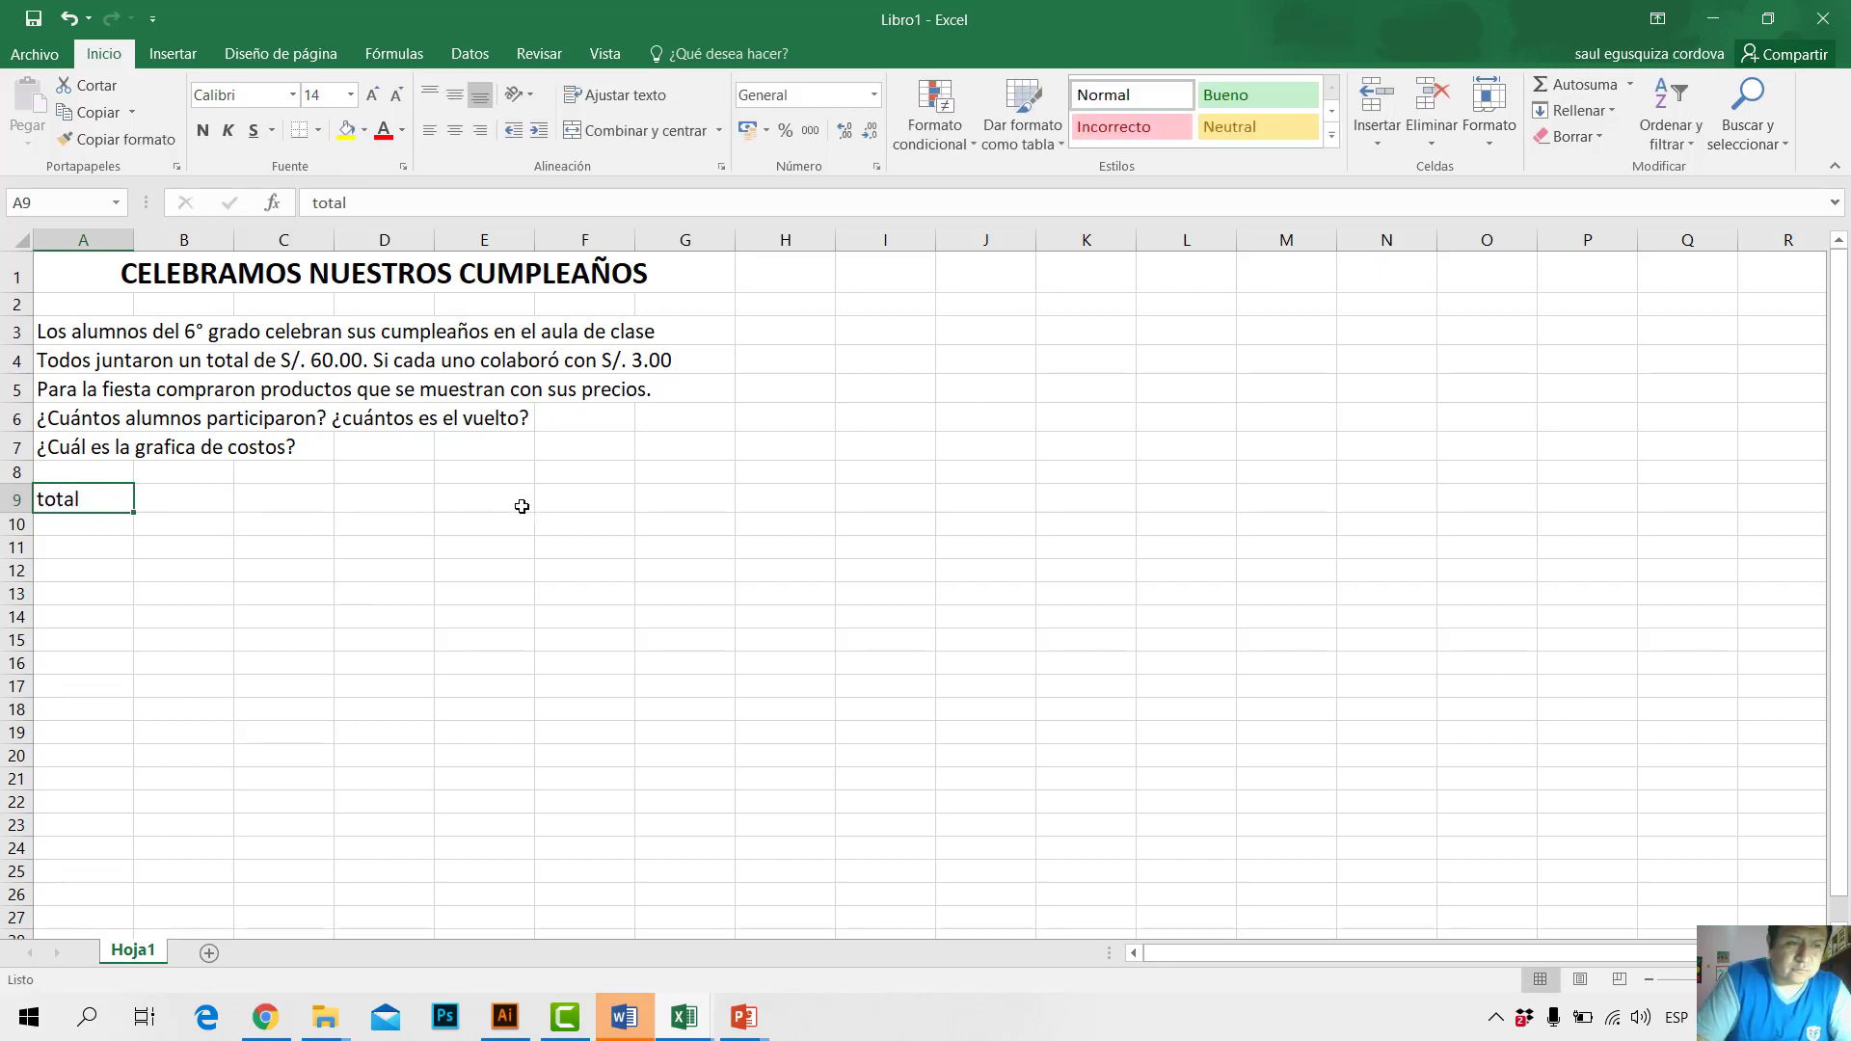
pyautogui.doubleClick(50, 500)
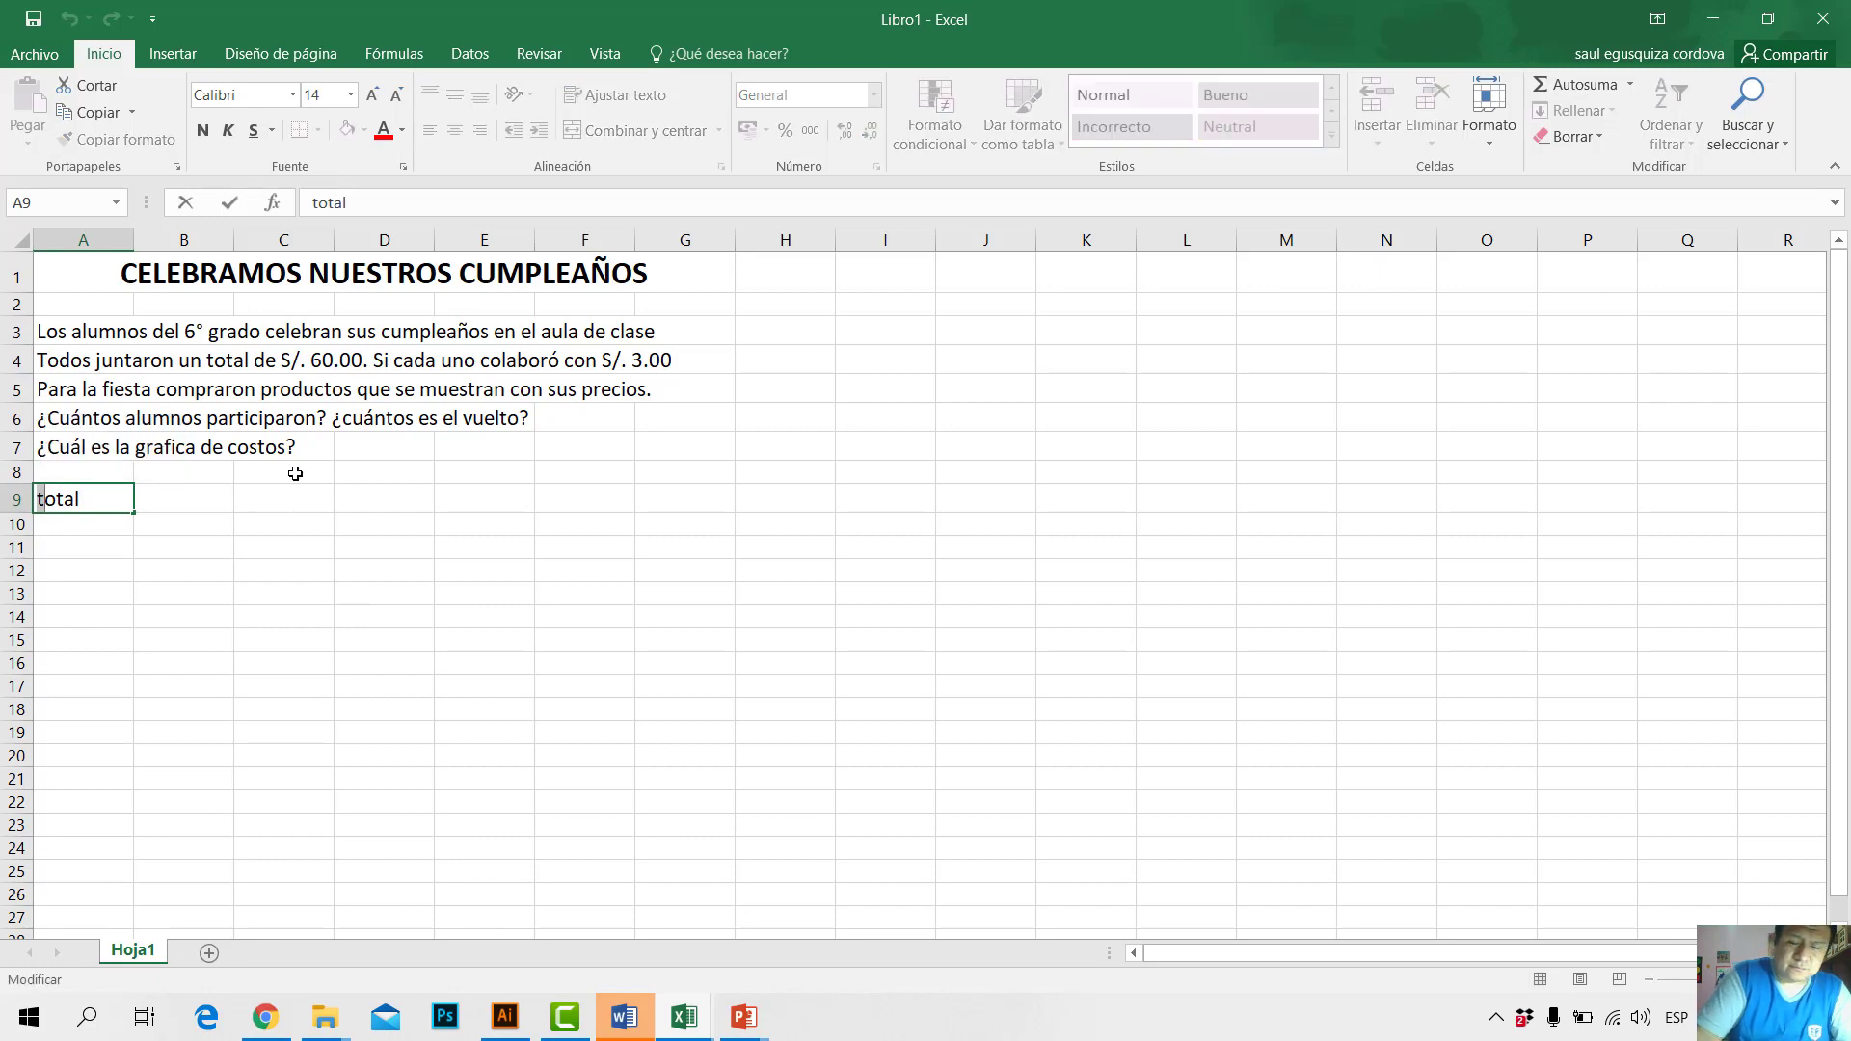
pyautogui.press('BackSpace')
pyautogui.write('T')
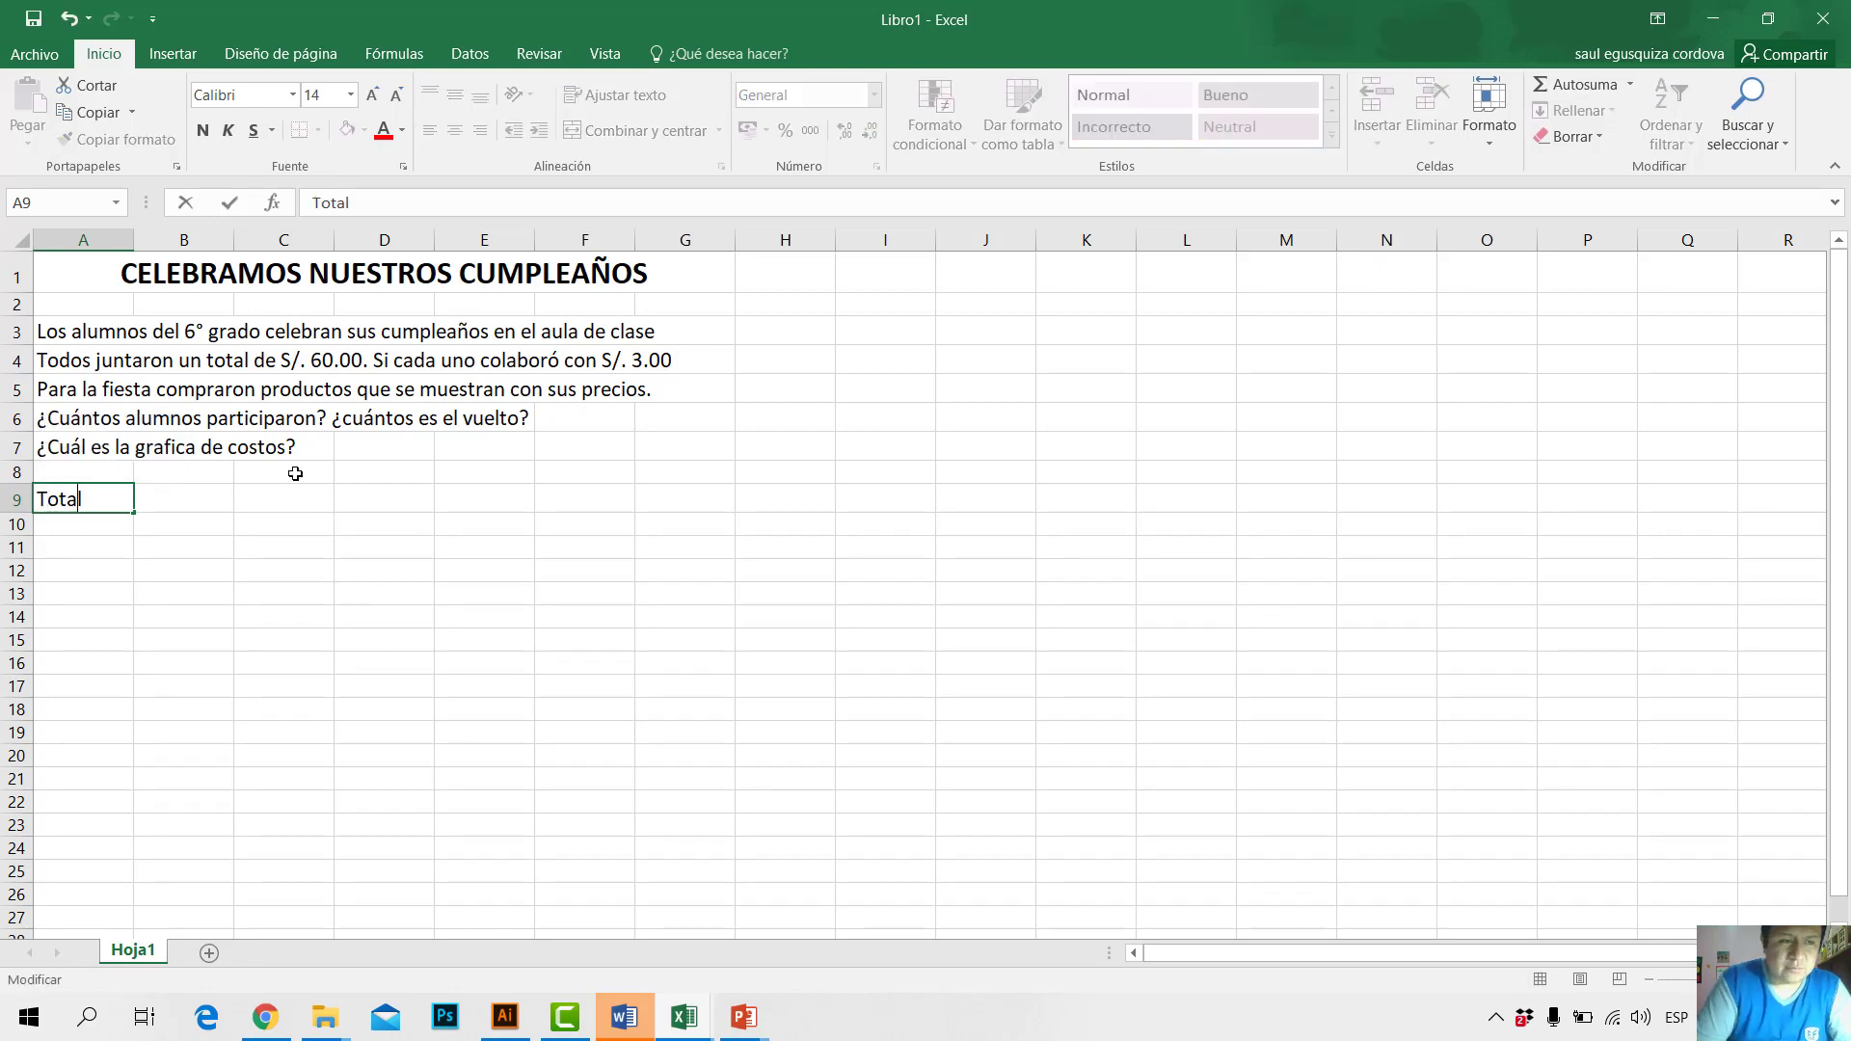
pyautogui.press('Return')
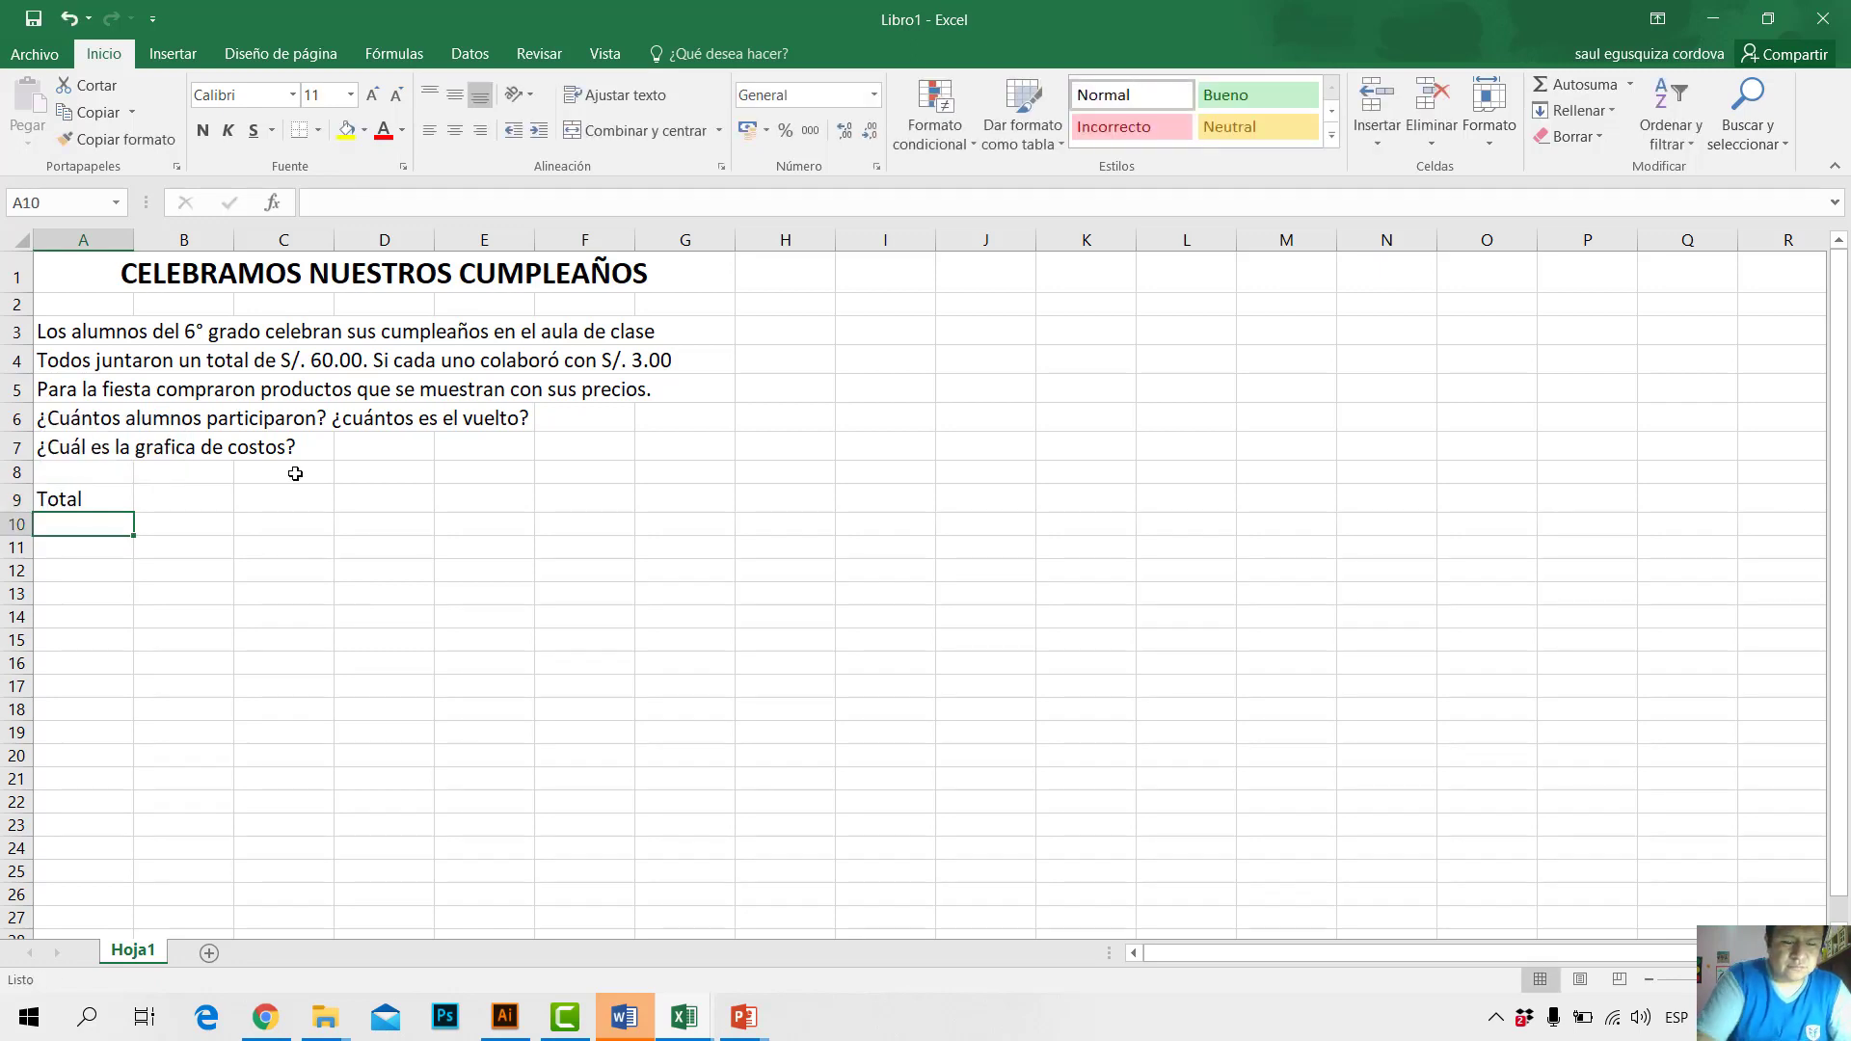
# Step: Enter the label "Colaboración" in cell A10
pyautogui.write('Colabora')
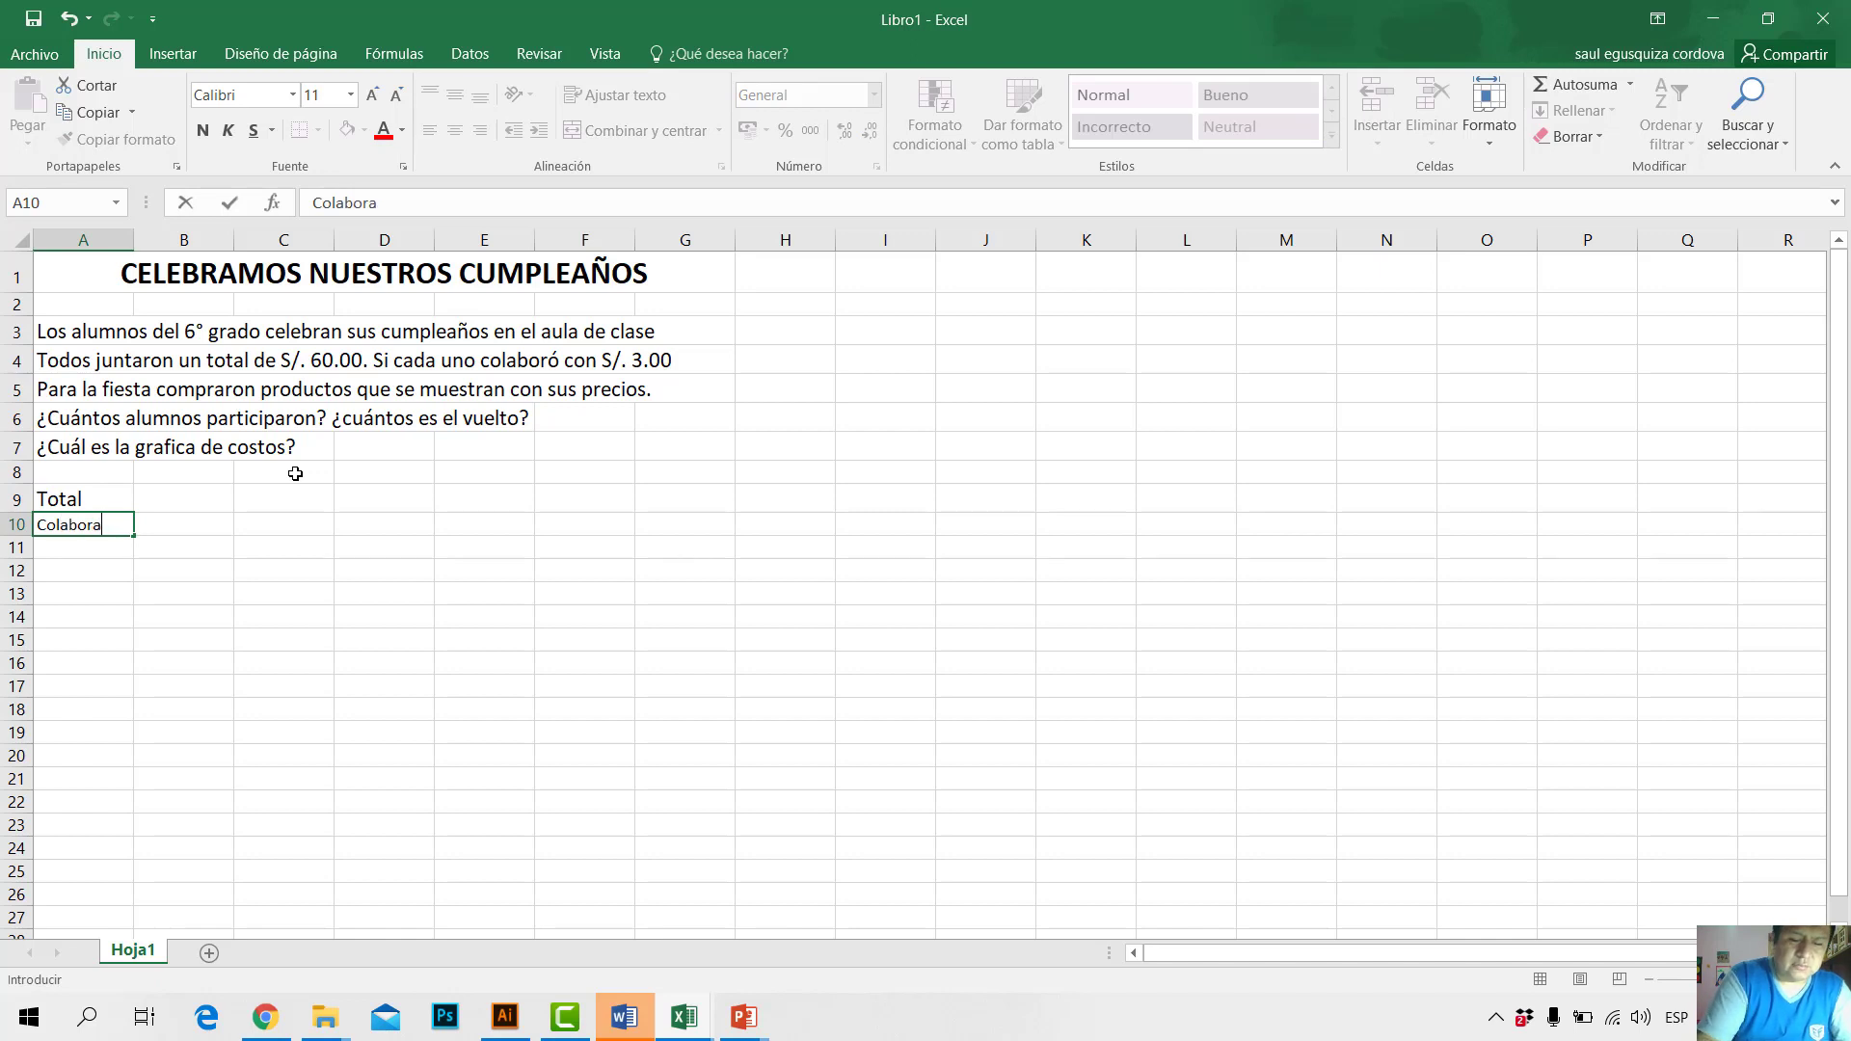
pyautogui.write('ci')
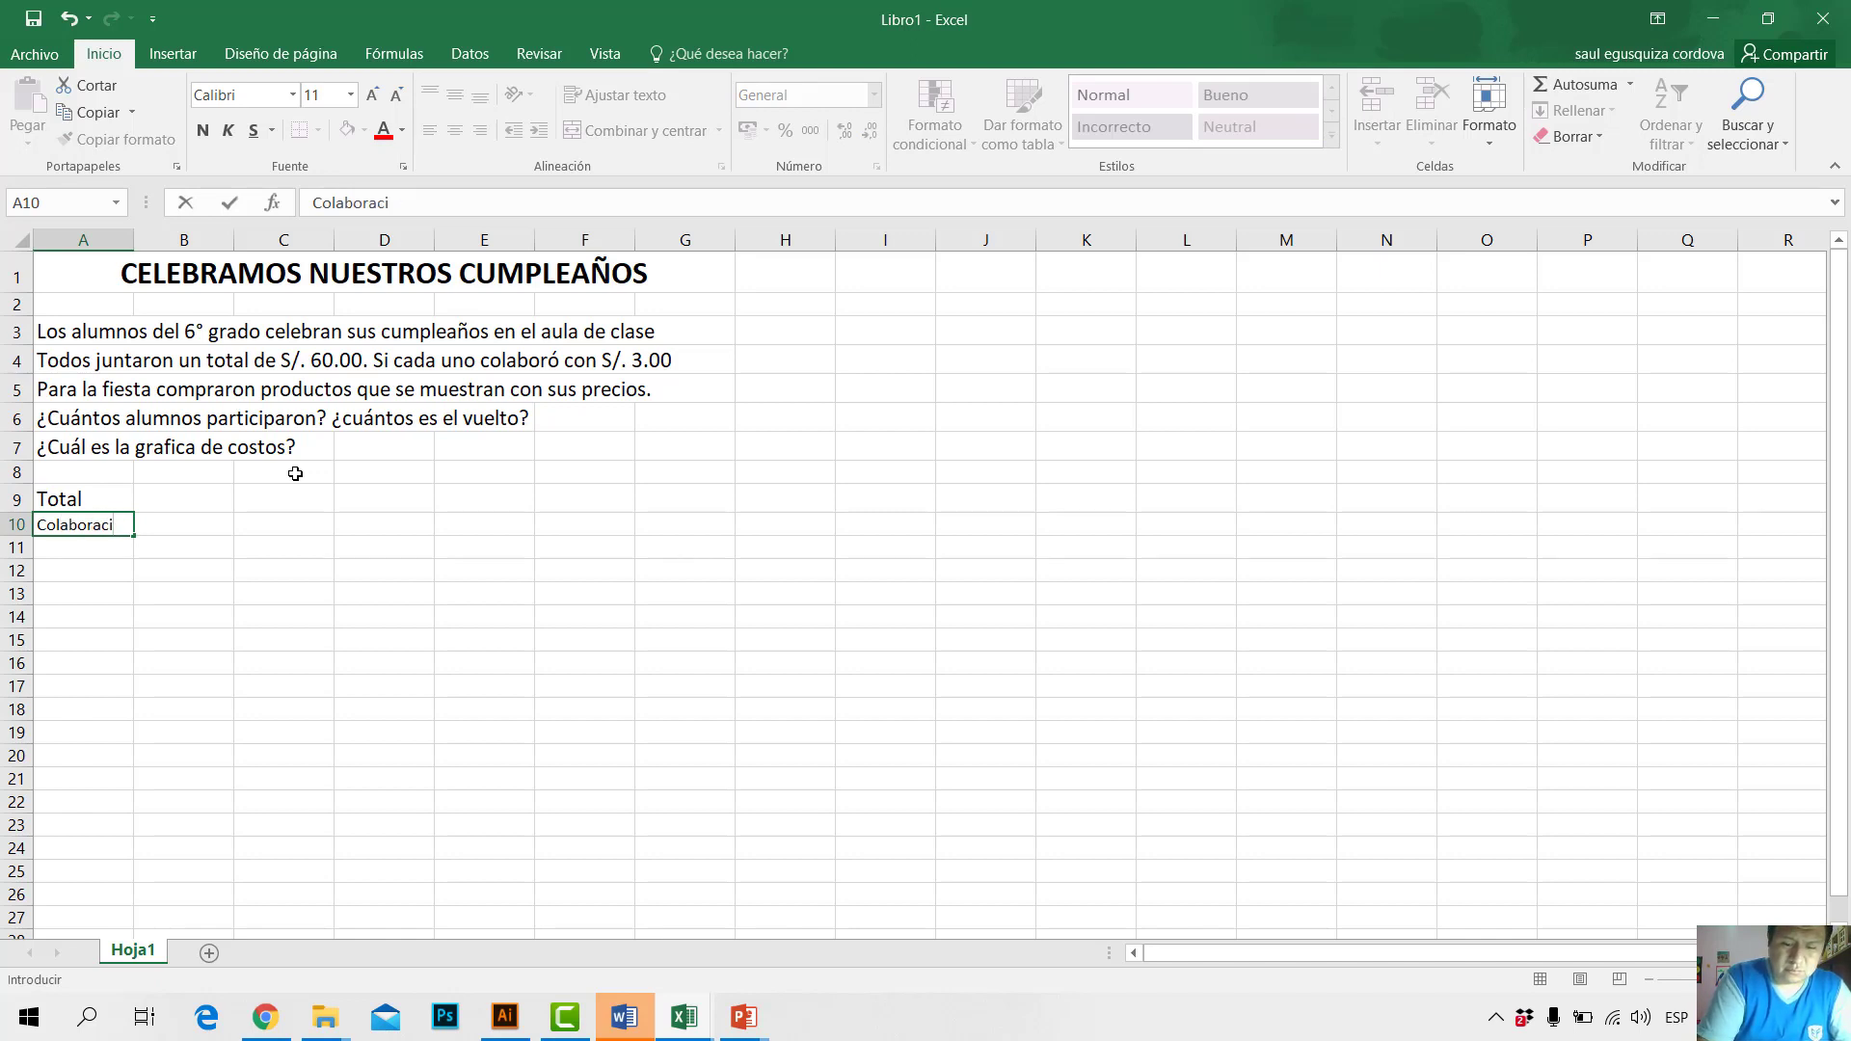
pyautogui.write('on')
pyautogui.press('Return')
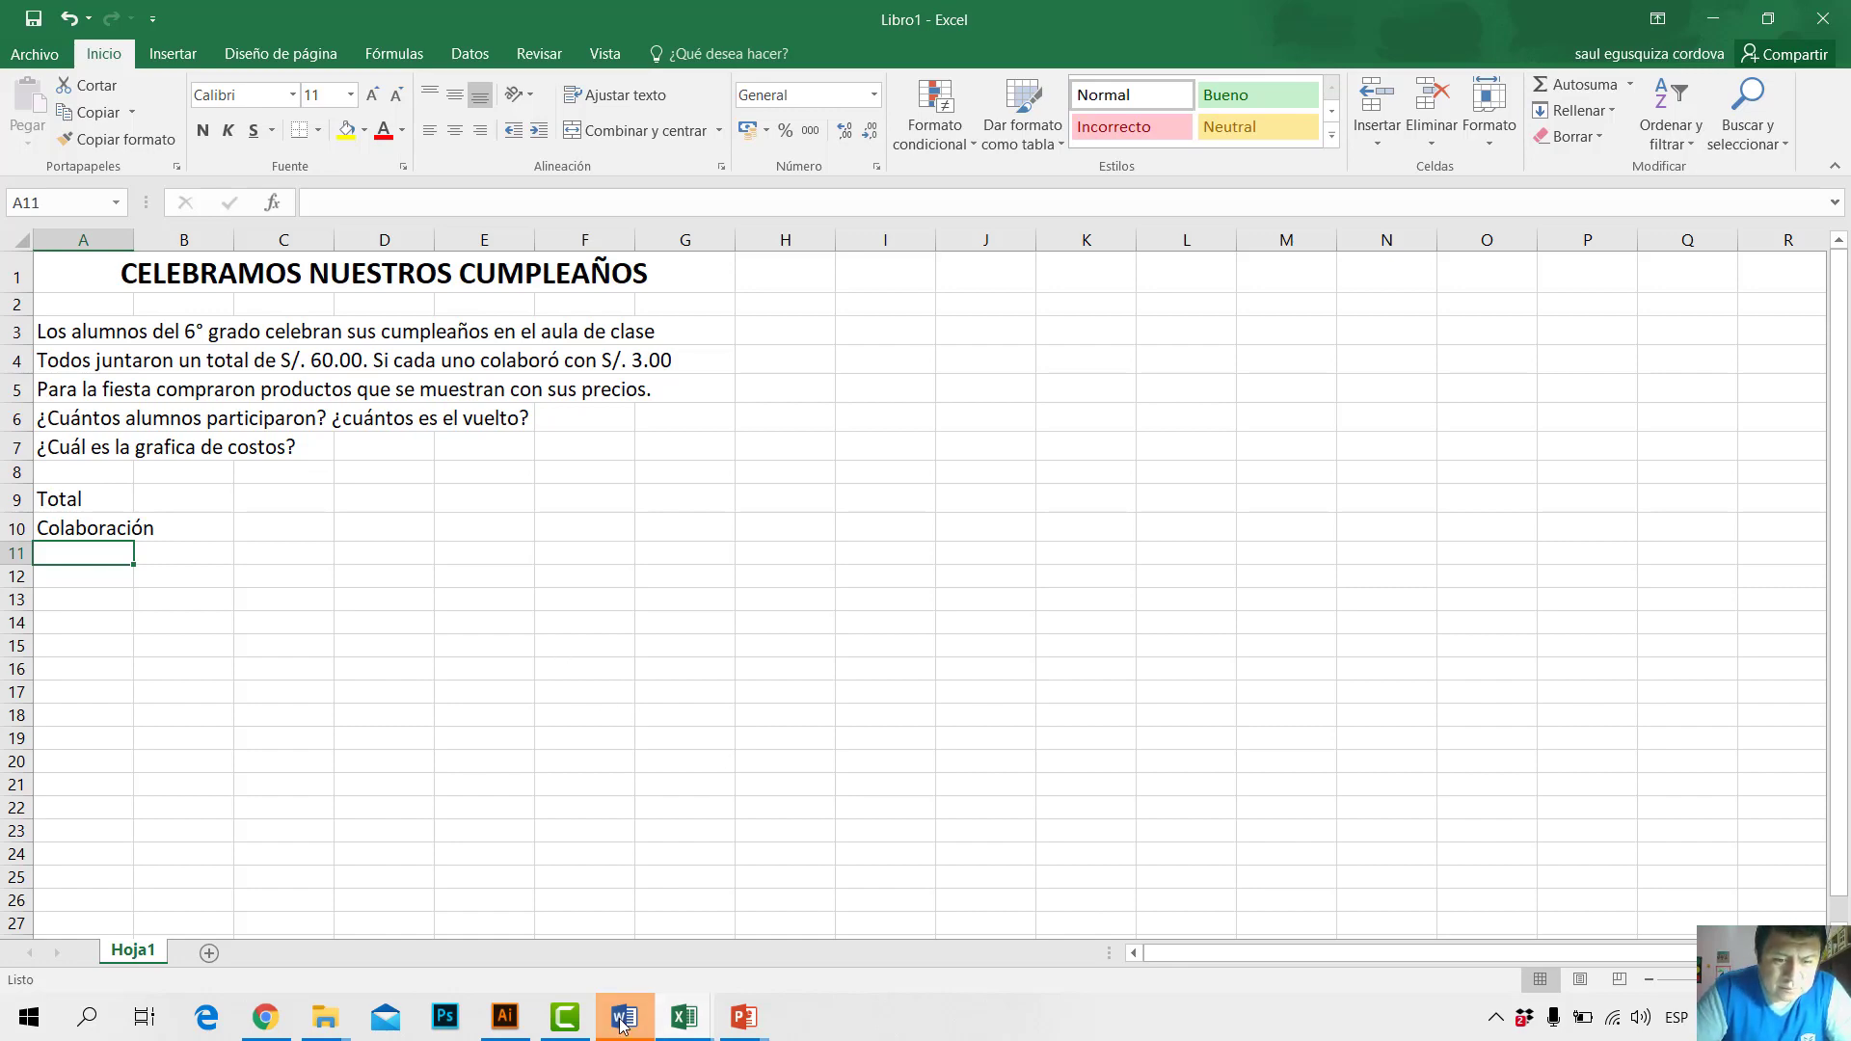
# Step: Check the next label in Libro1.xlsx, enter "Total de alumnos" in A11 of the new workbook, and widen column A to fit it
pyautogui.moveTo(686, 1024)
pyautogui.click(592, 958)
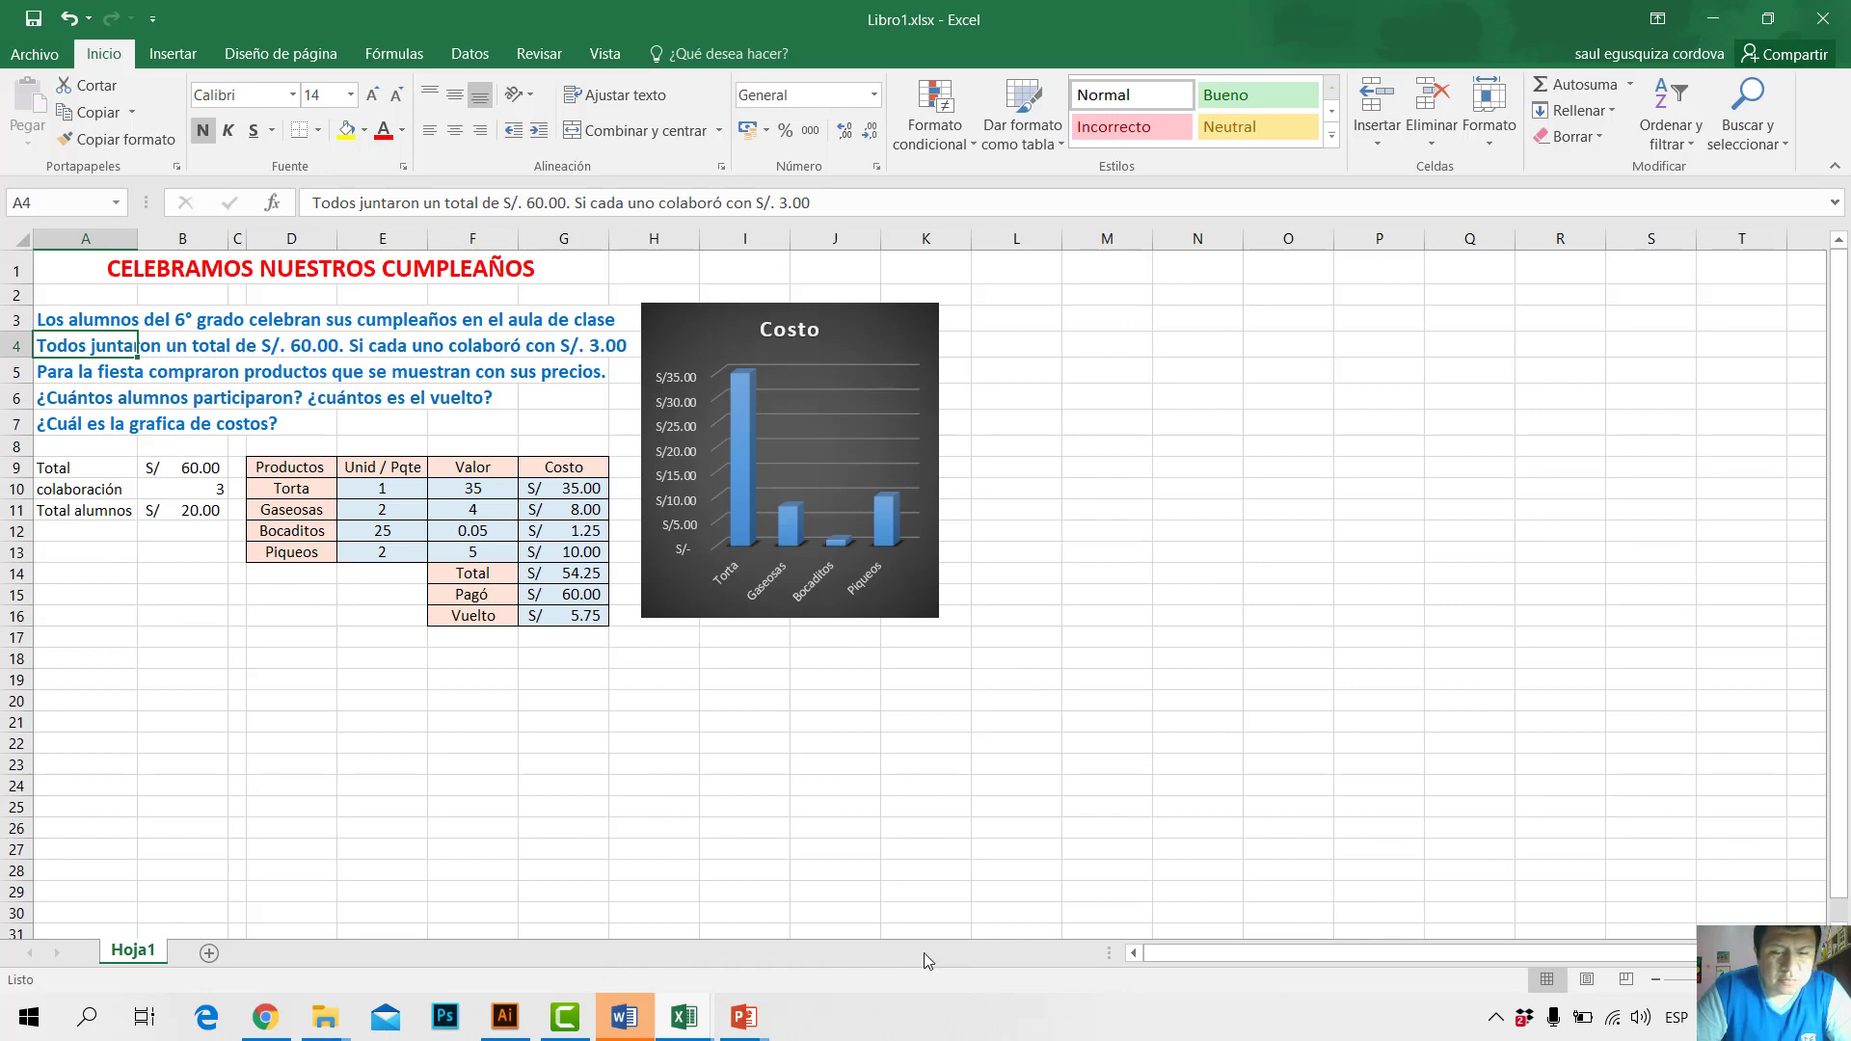
pyautogui.click(1713, 19)
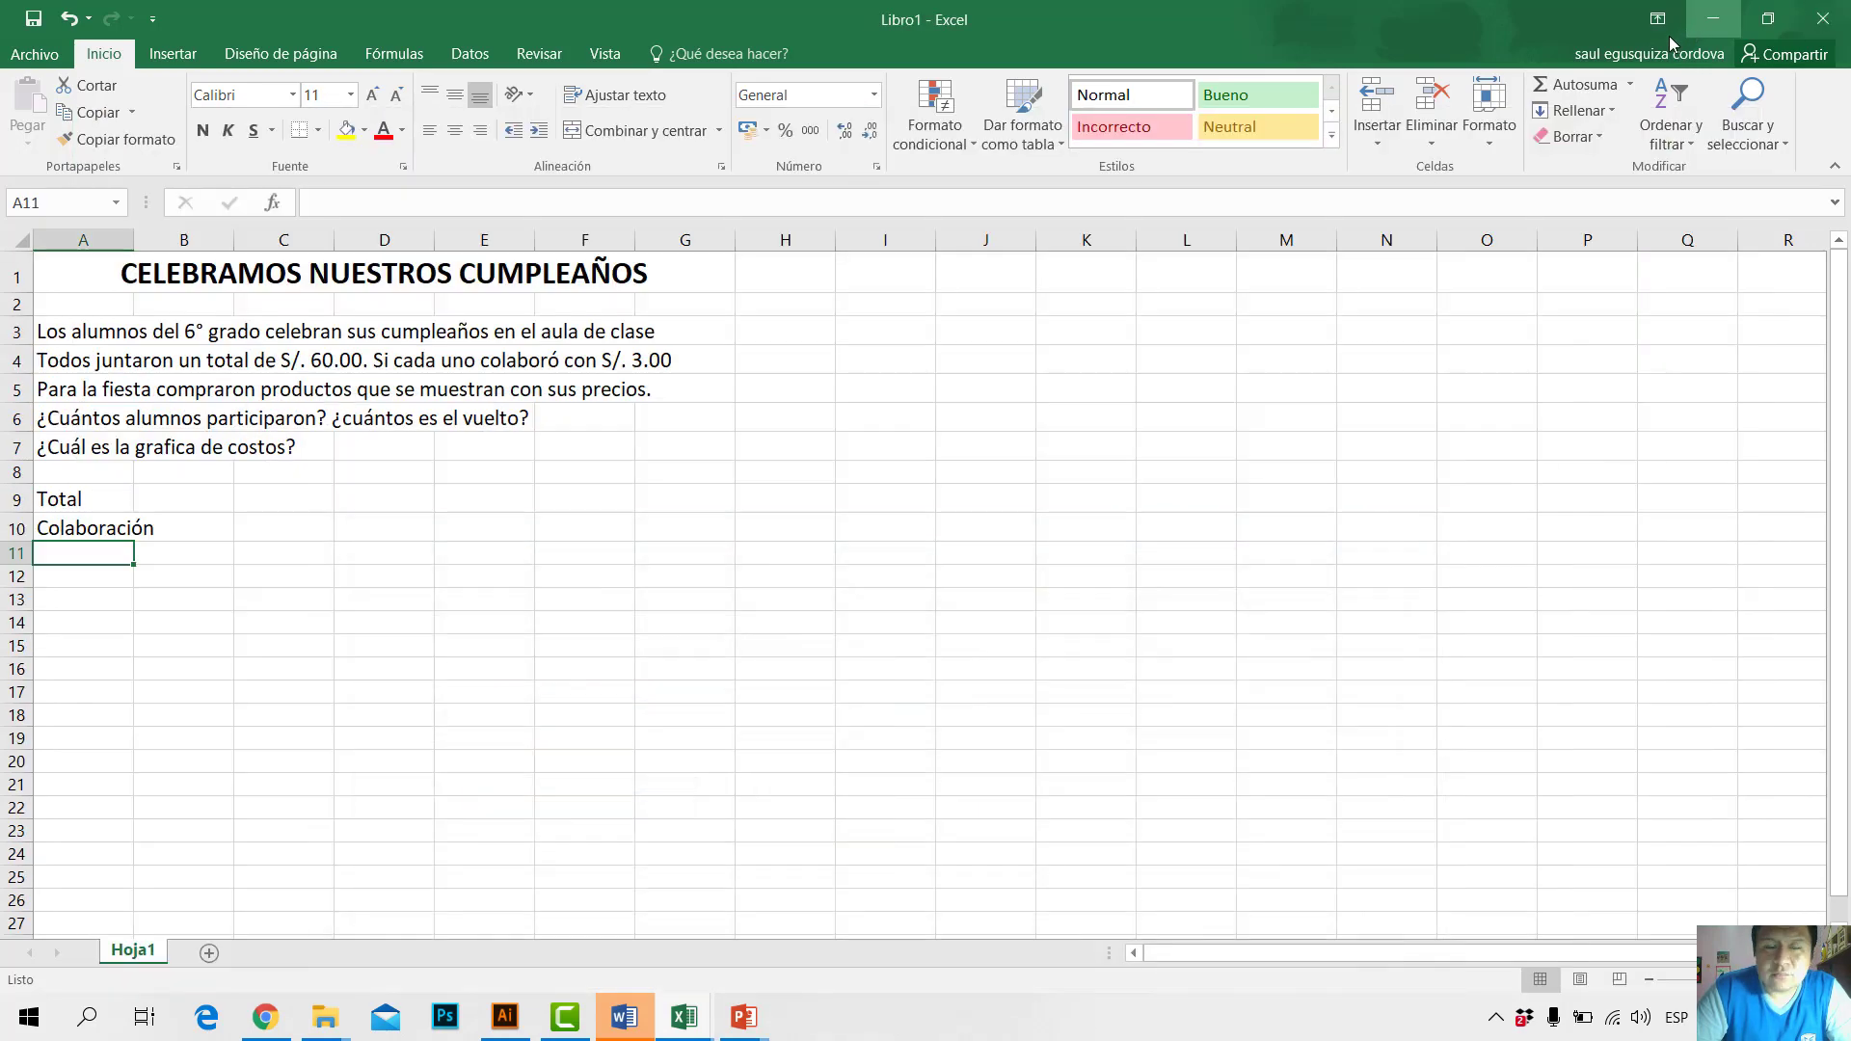
pyautogui.write('T')
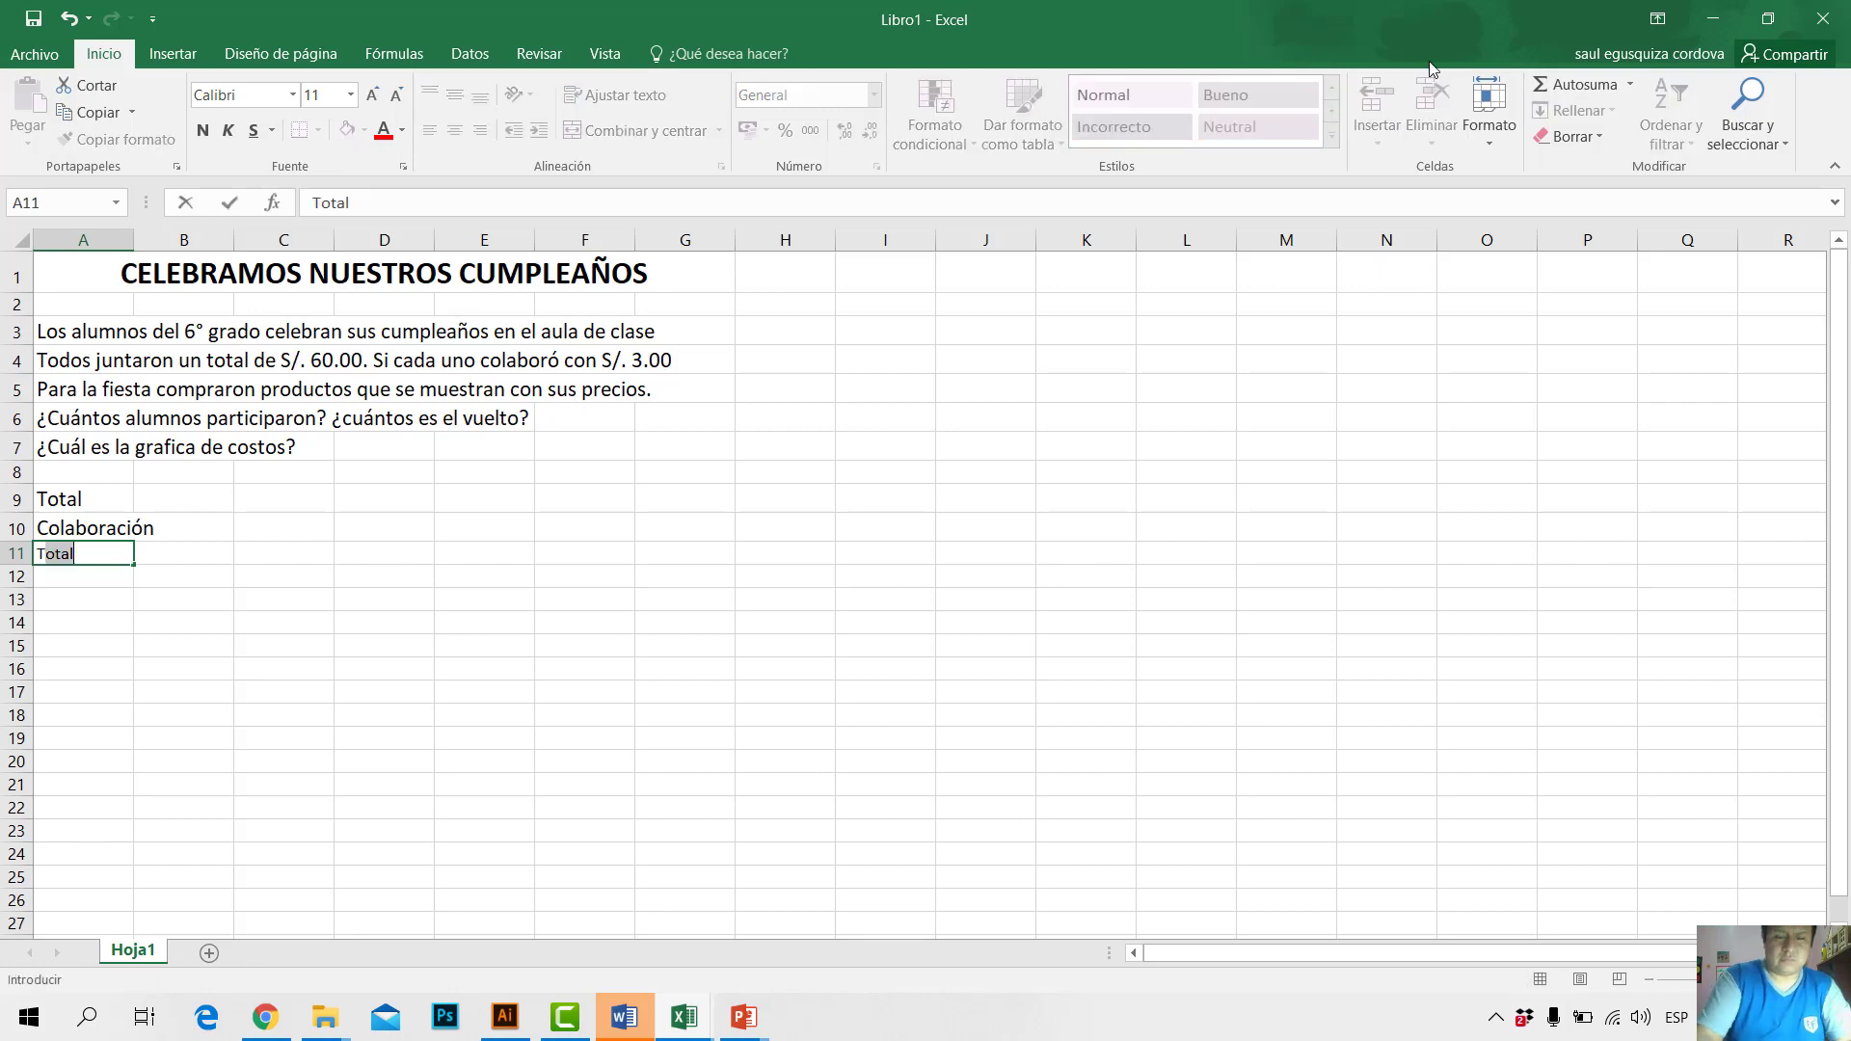
pyautogui.write('otal de ')
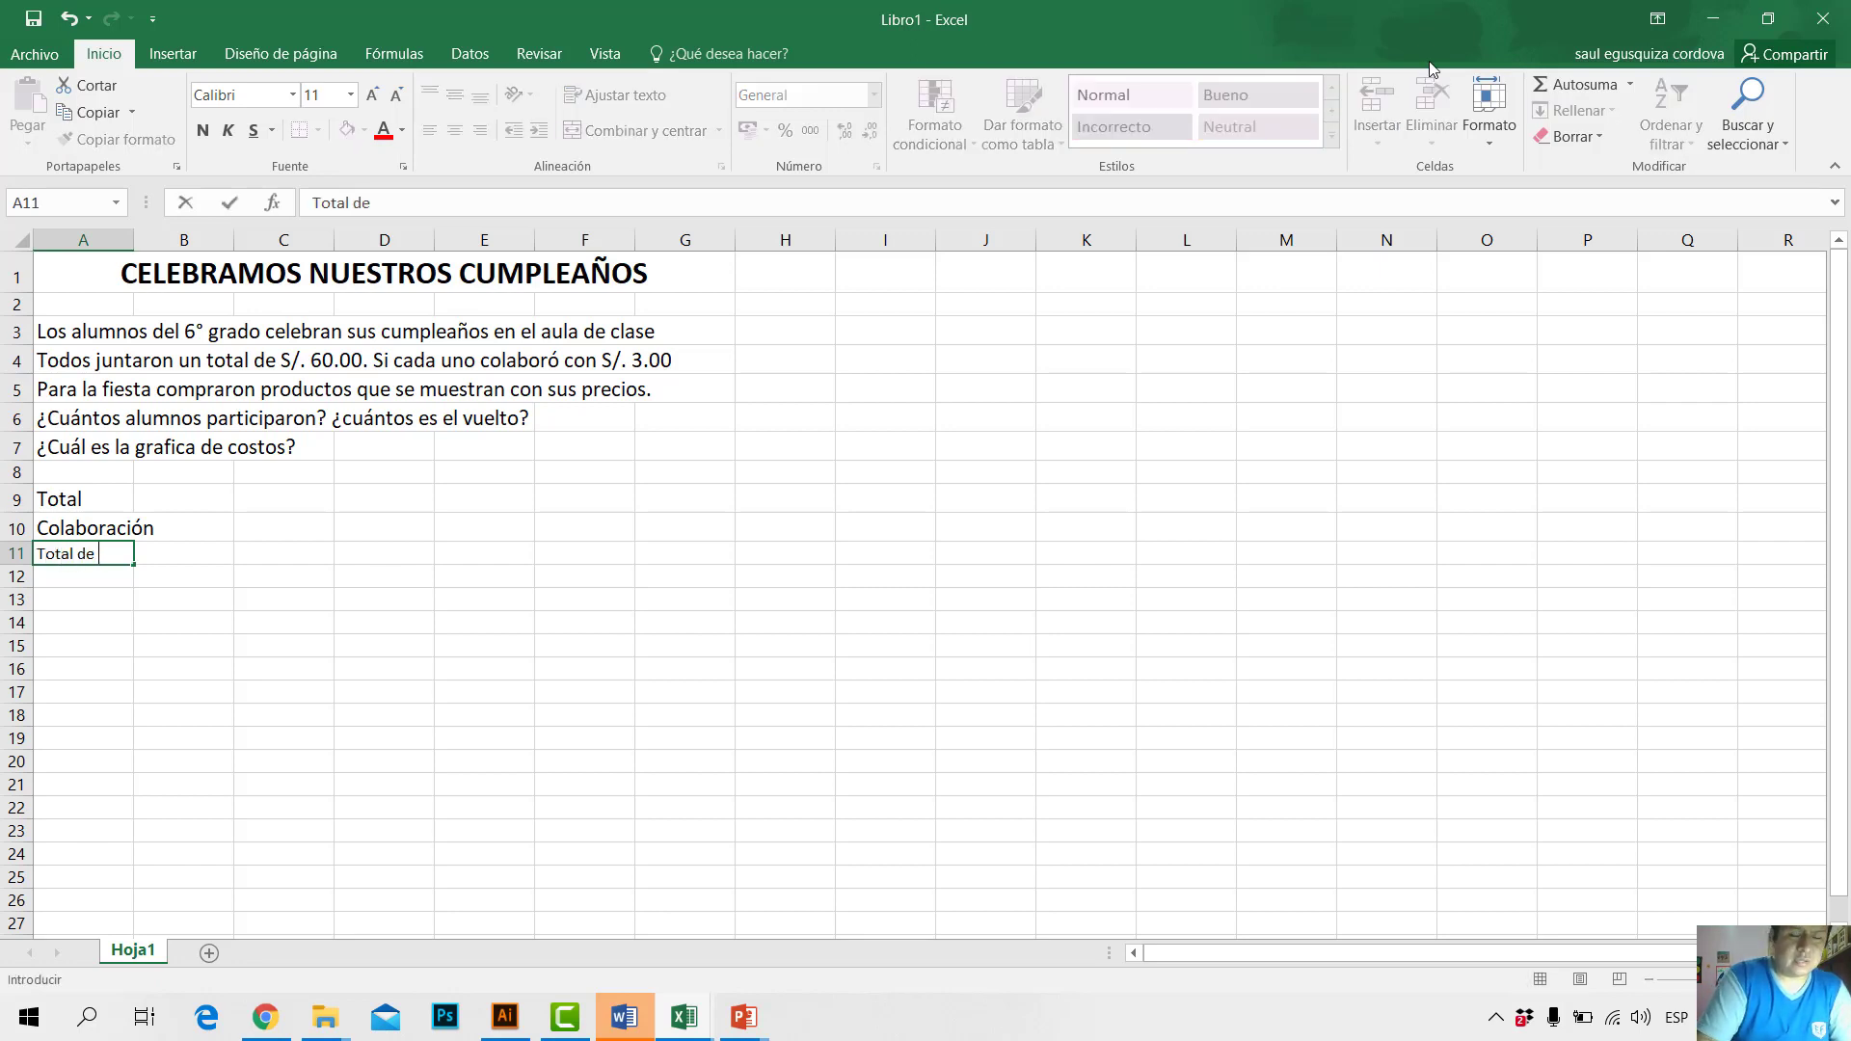
pyautogui.write('alumnos')
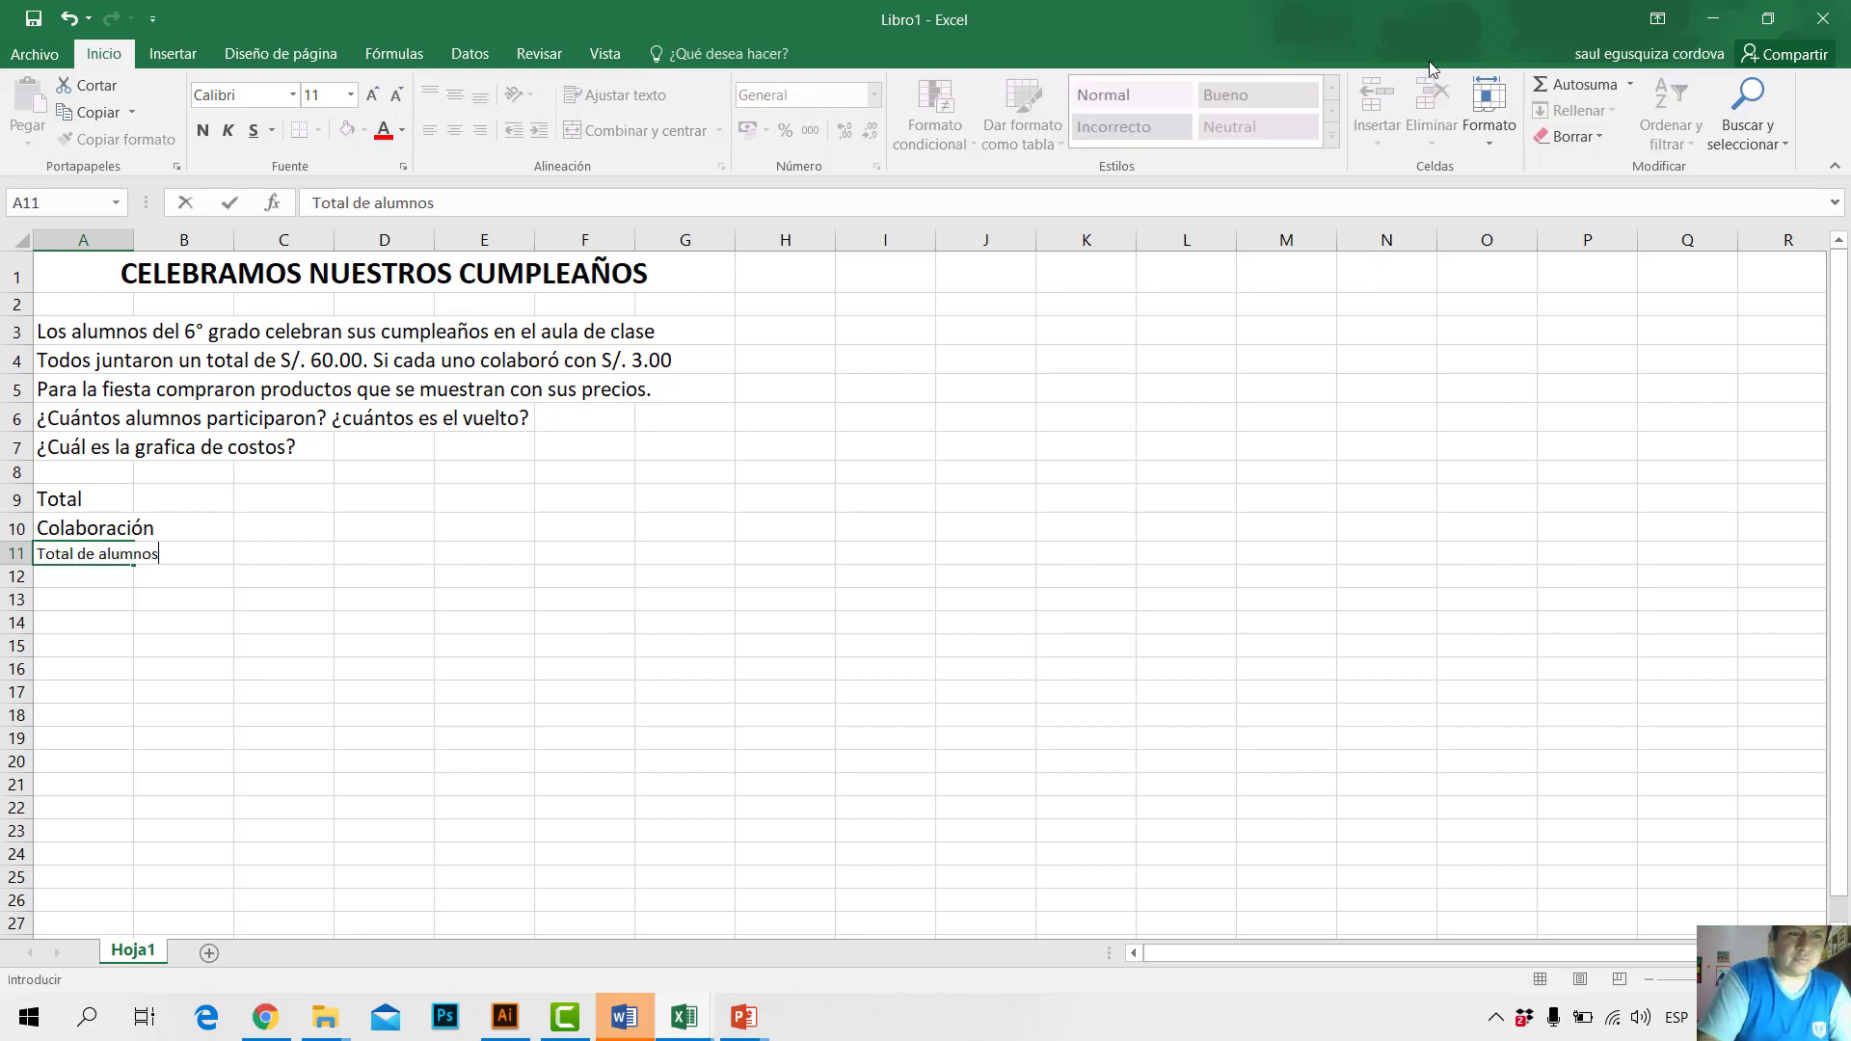
pyautogui.press('Return')
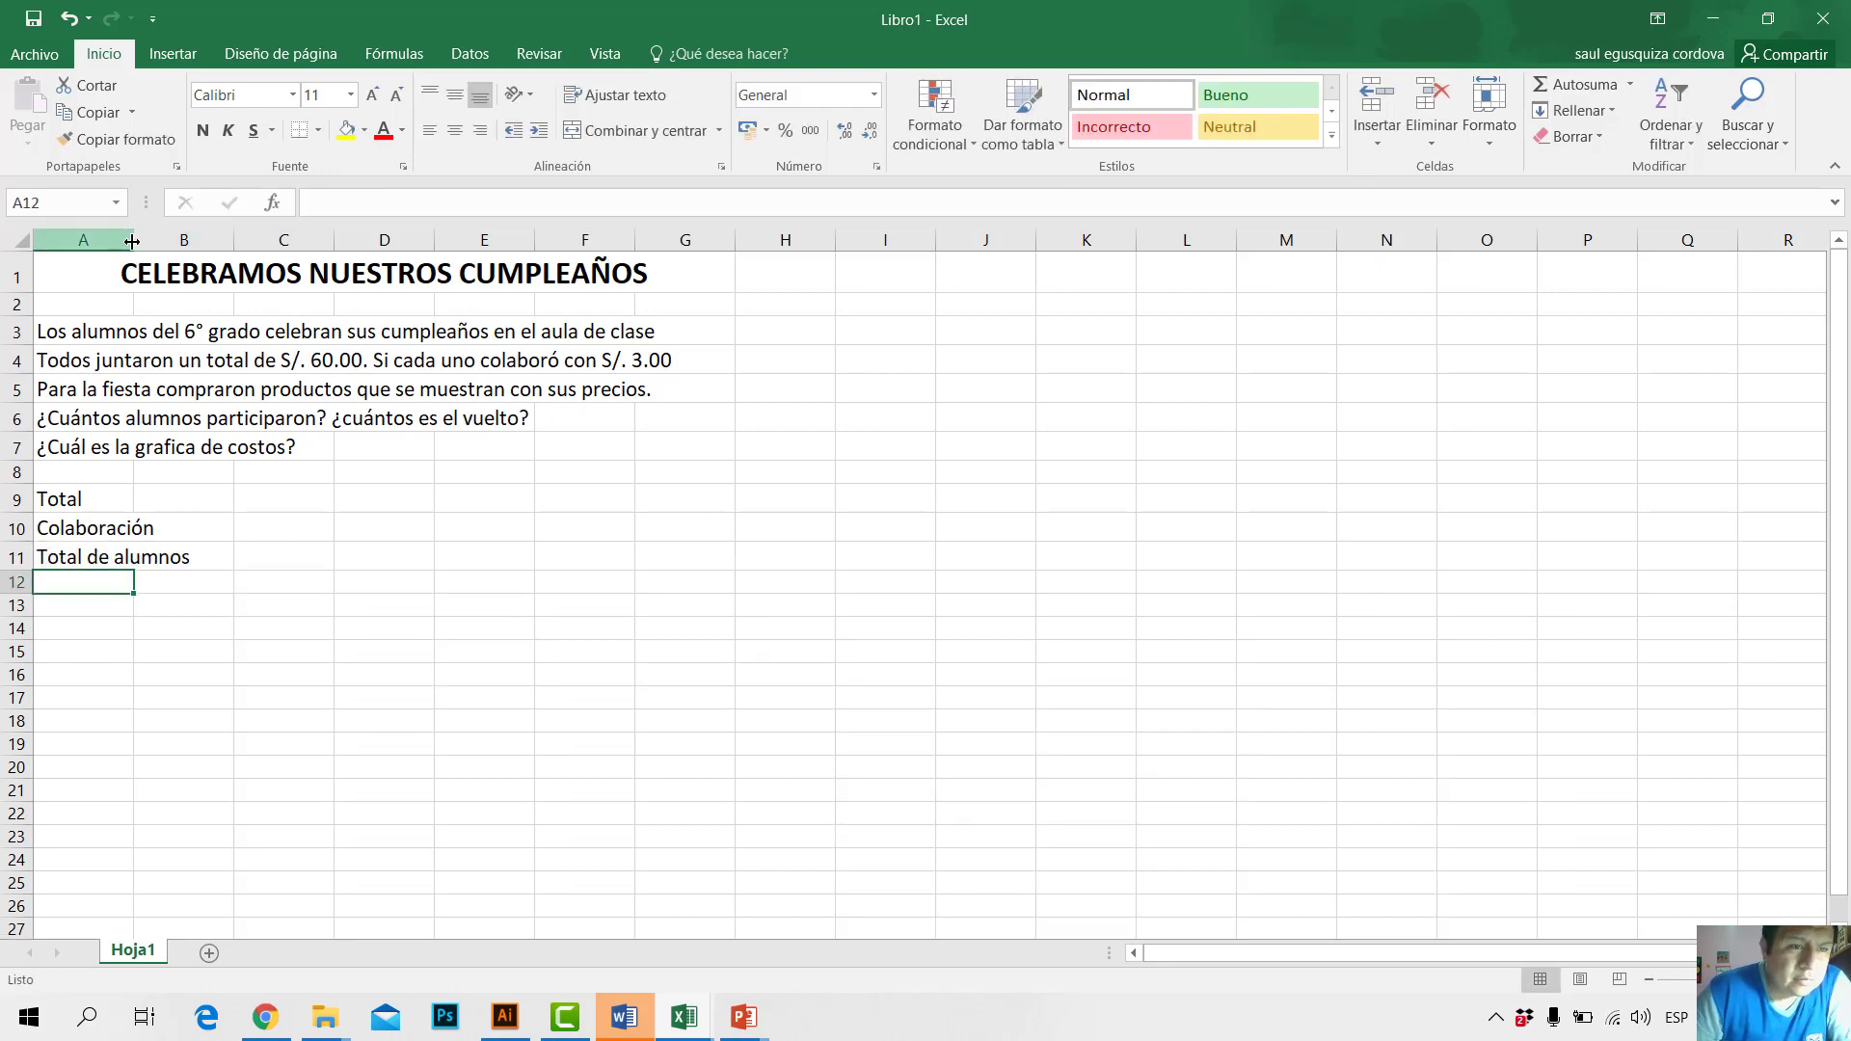
pyautogui.moveTo(135, 241); pyautogui.dragTo(197, 232)
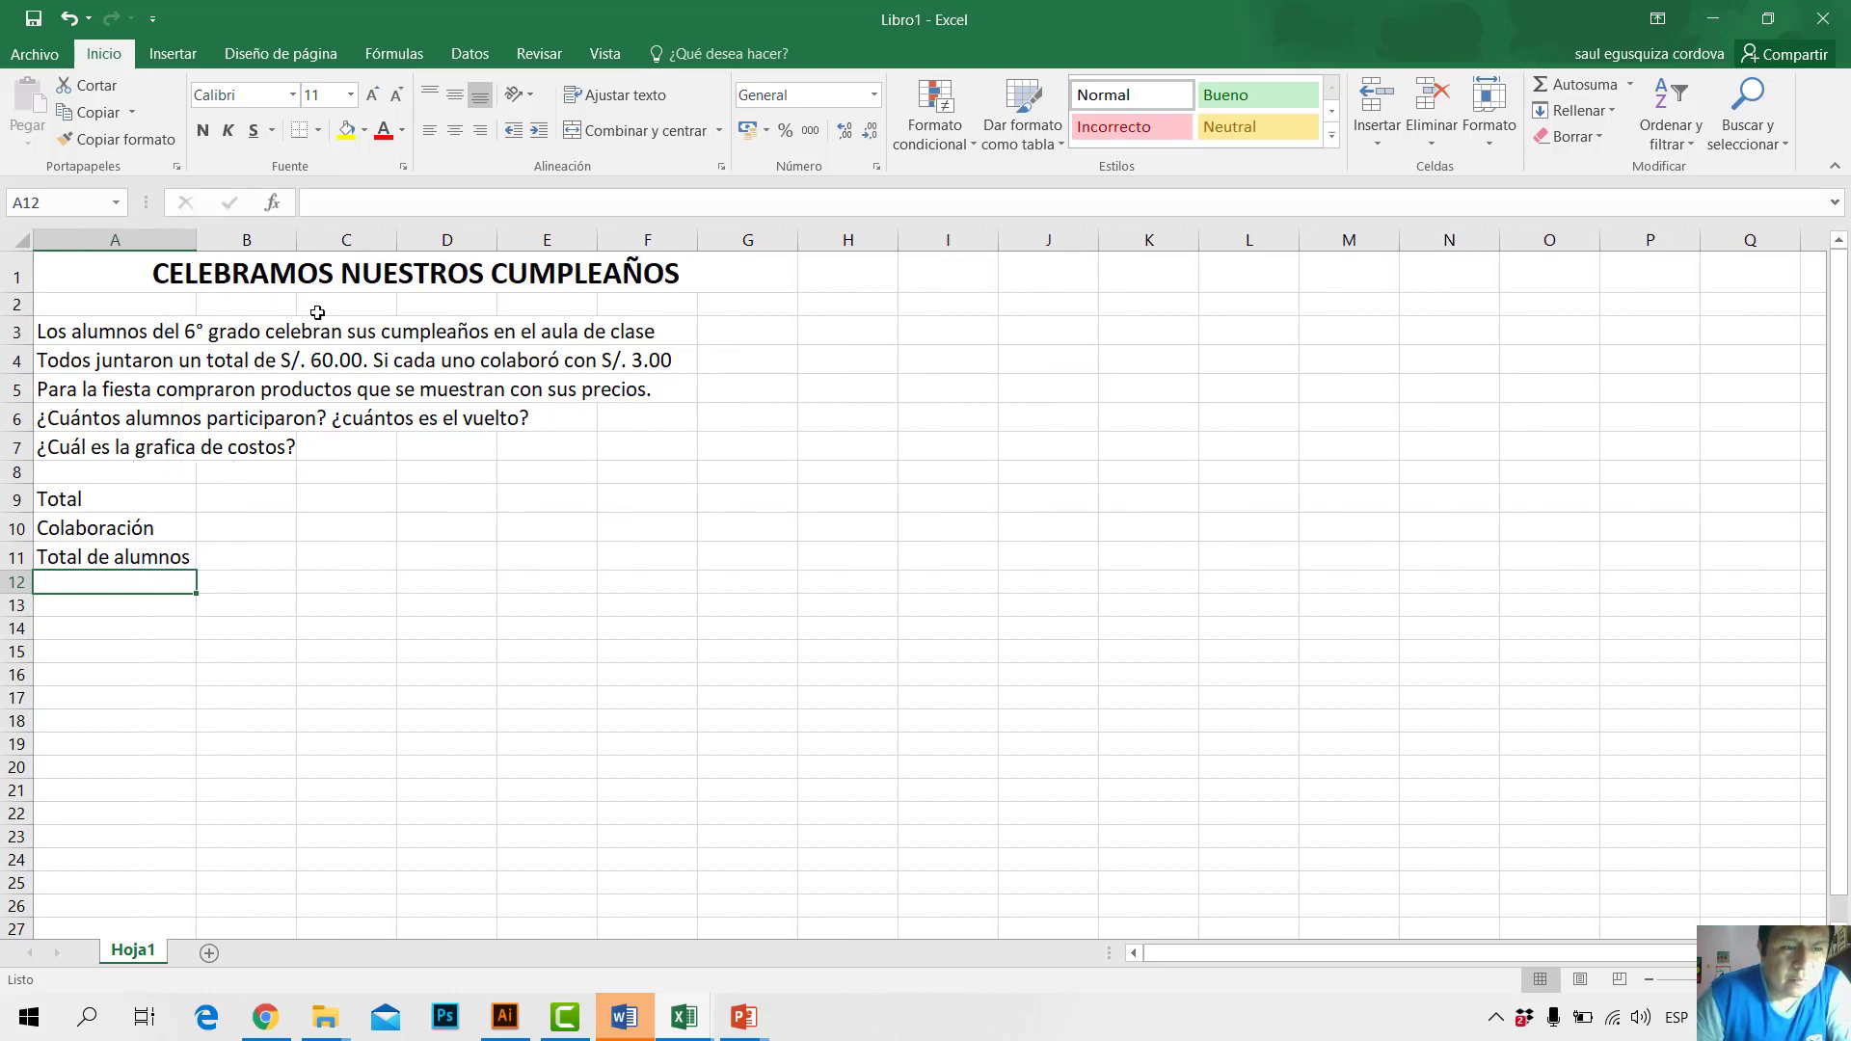
pyautogui.click(300, 632)
# Step: Enter 60 as the total in B9 and 3 as the contribution in B10
pyautogui.click(235, 499)
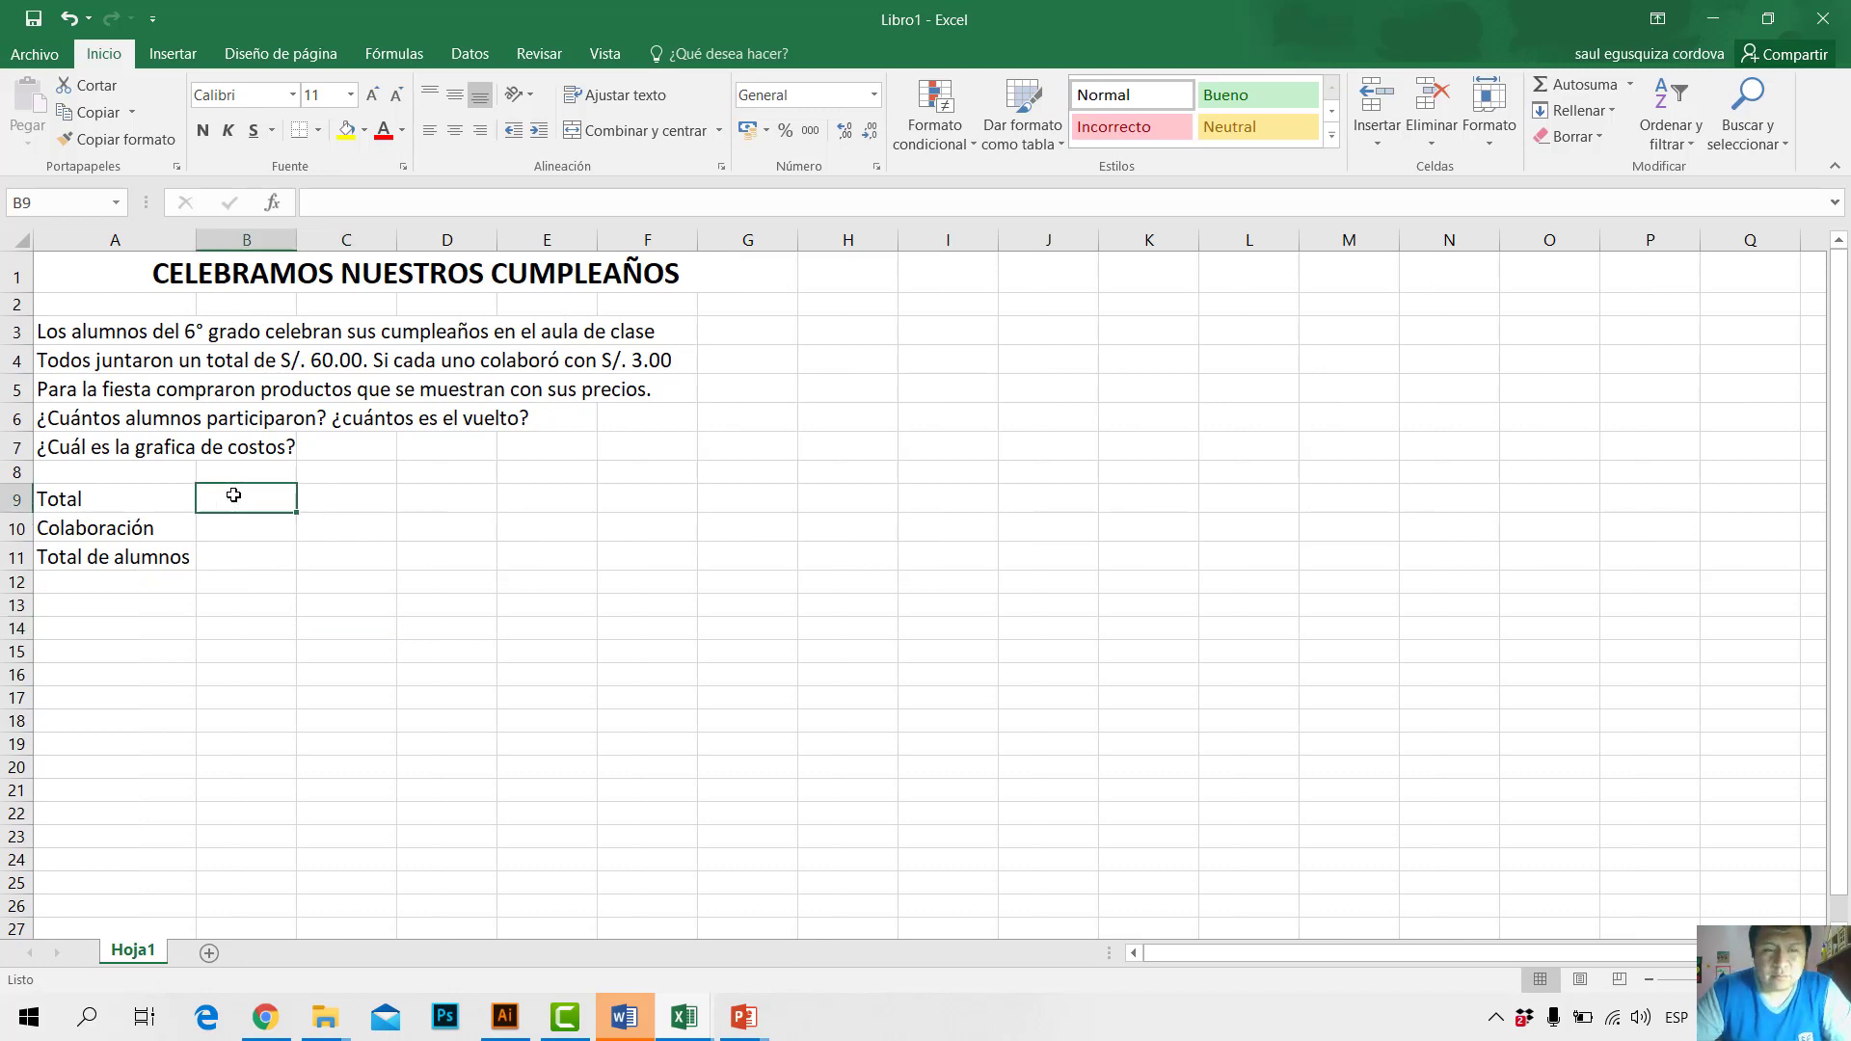
pyautogui.write('60')
pyautogui.press('Return')
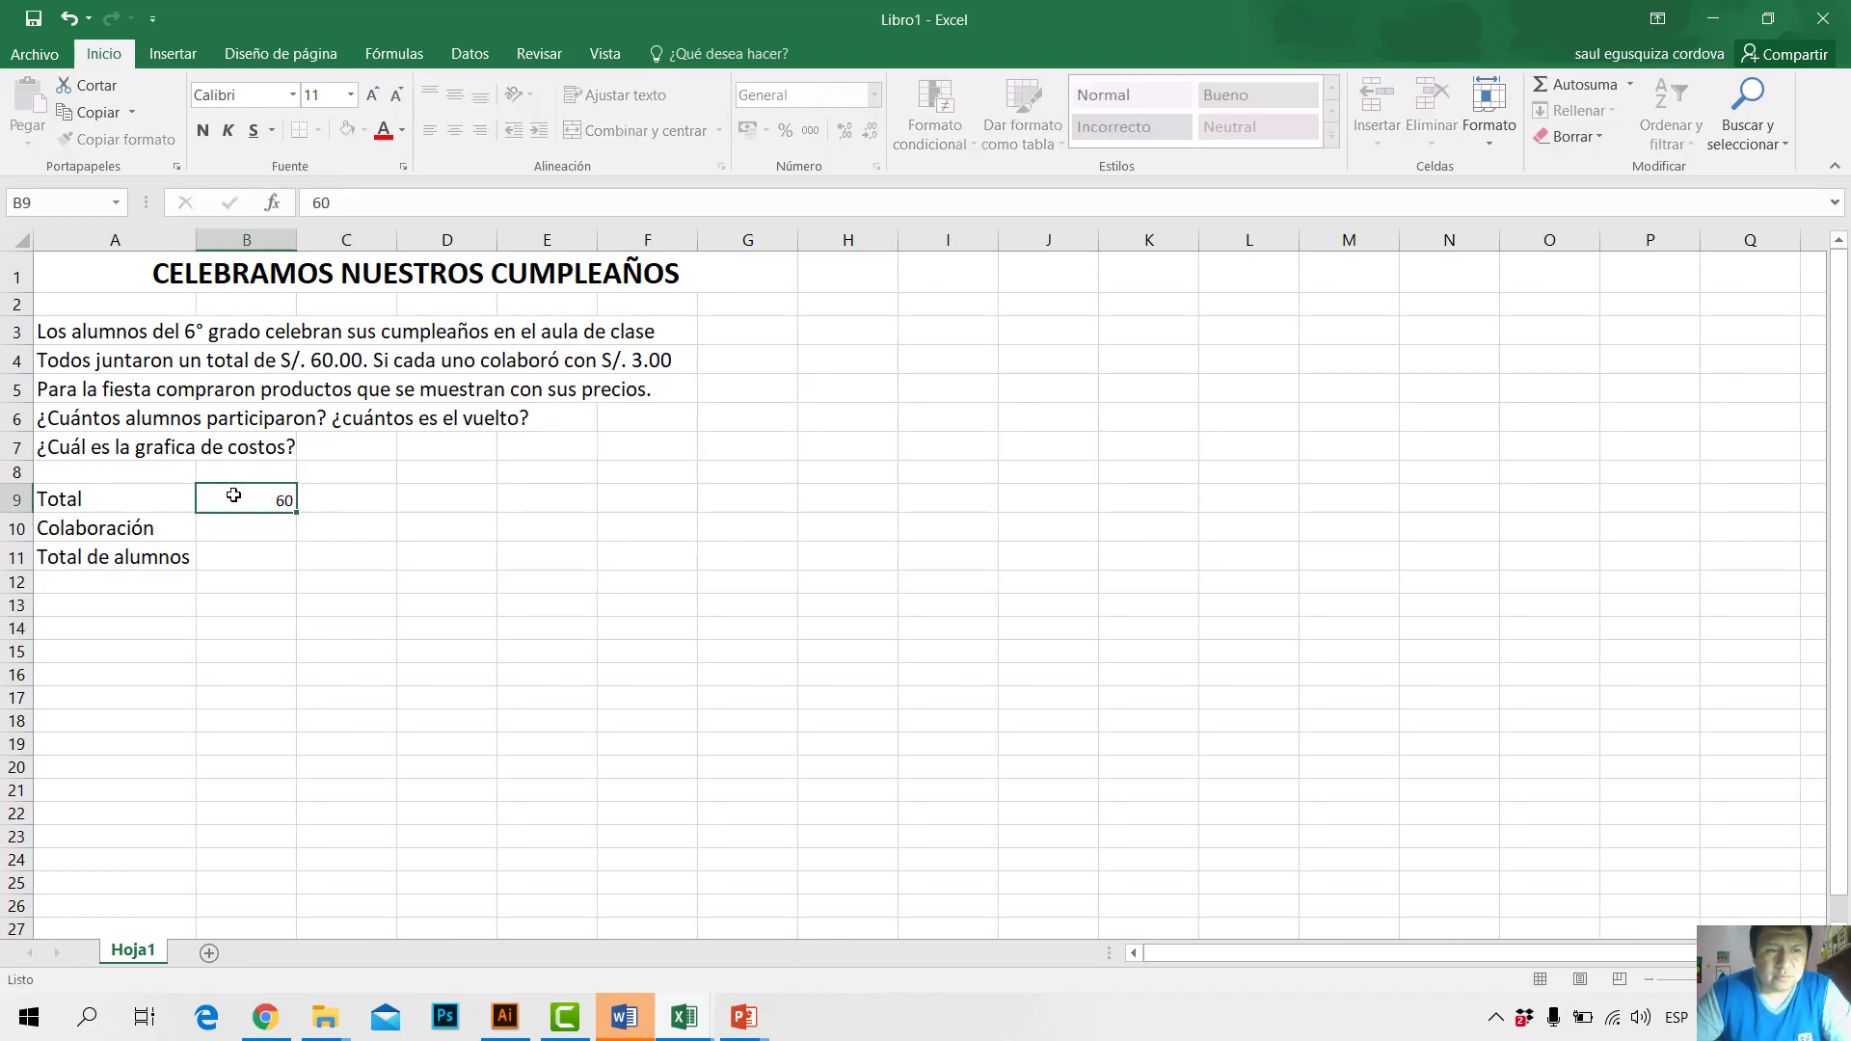
pyautogui.write('3')
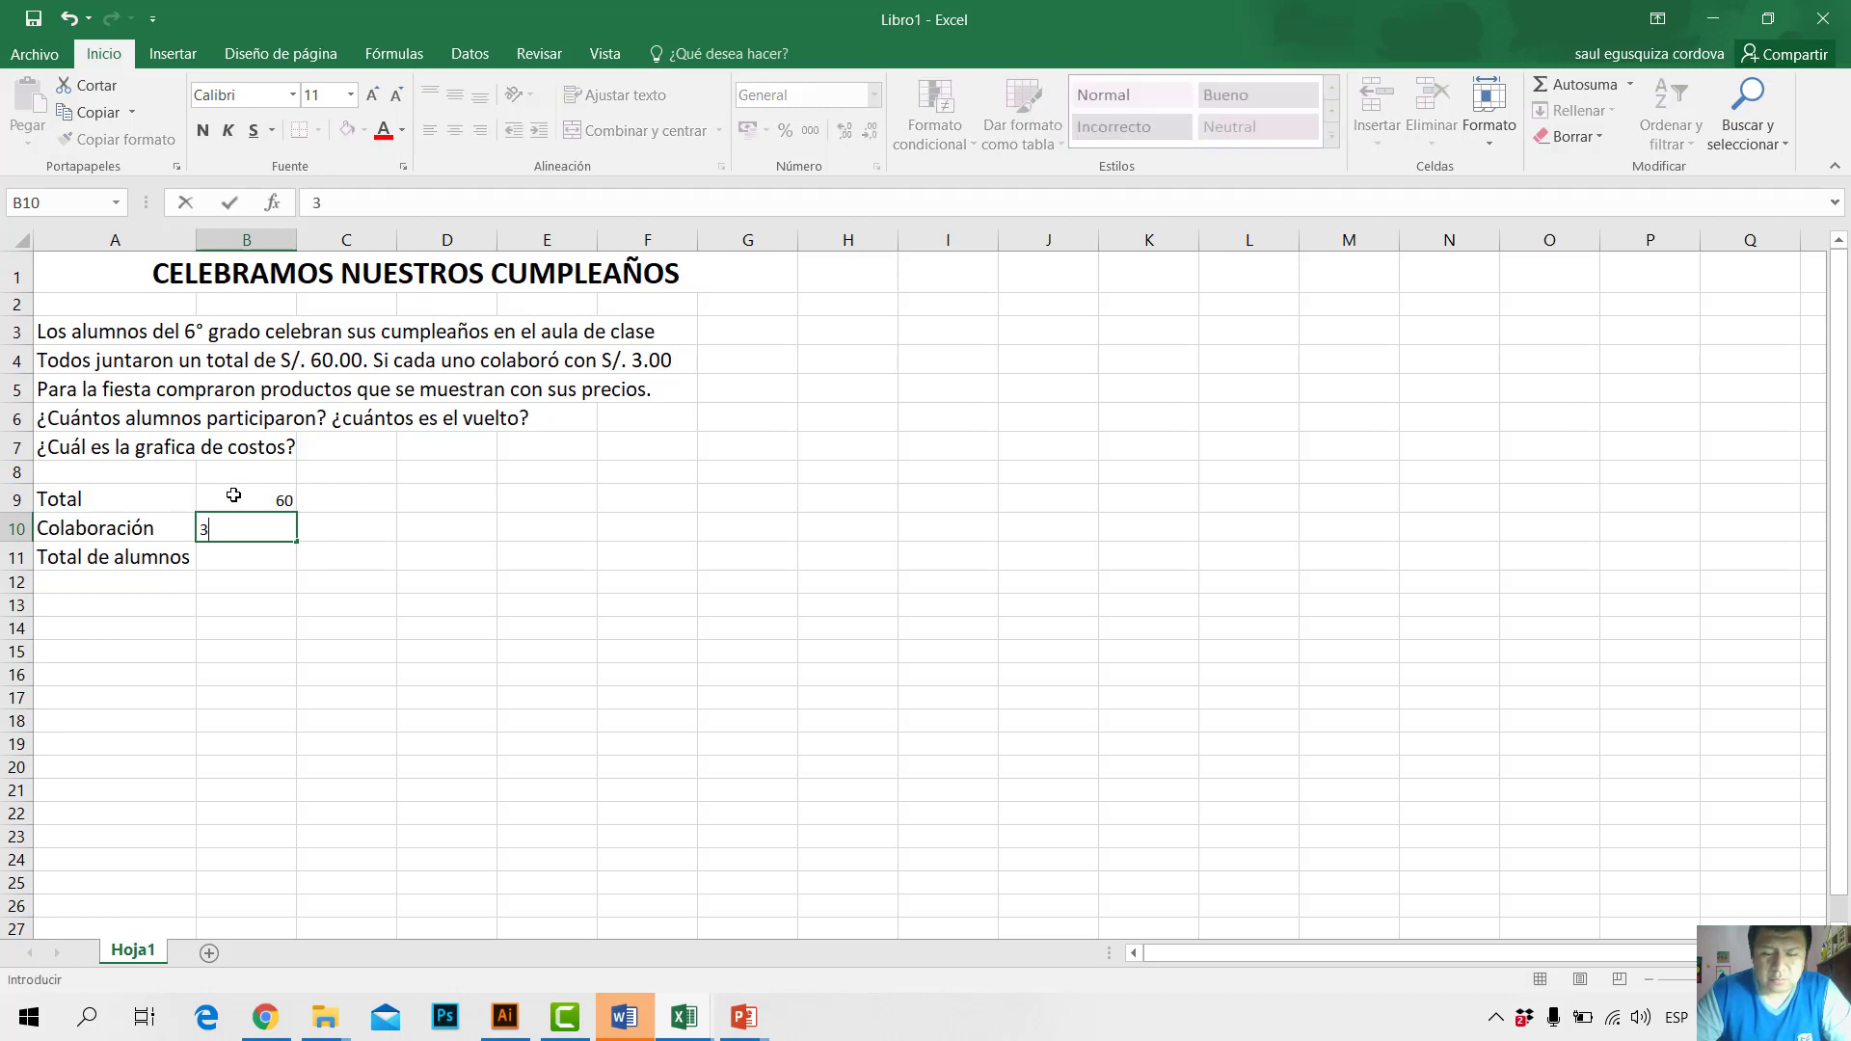
pyautogui.press('Return')
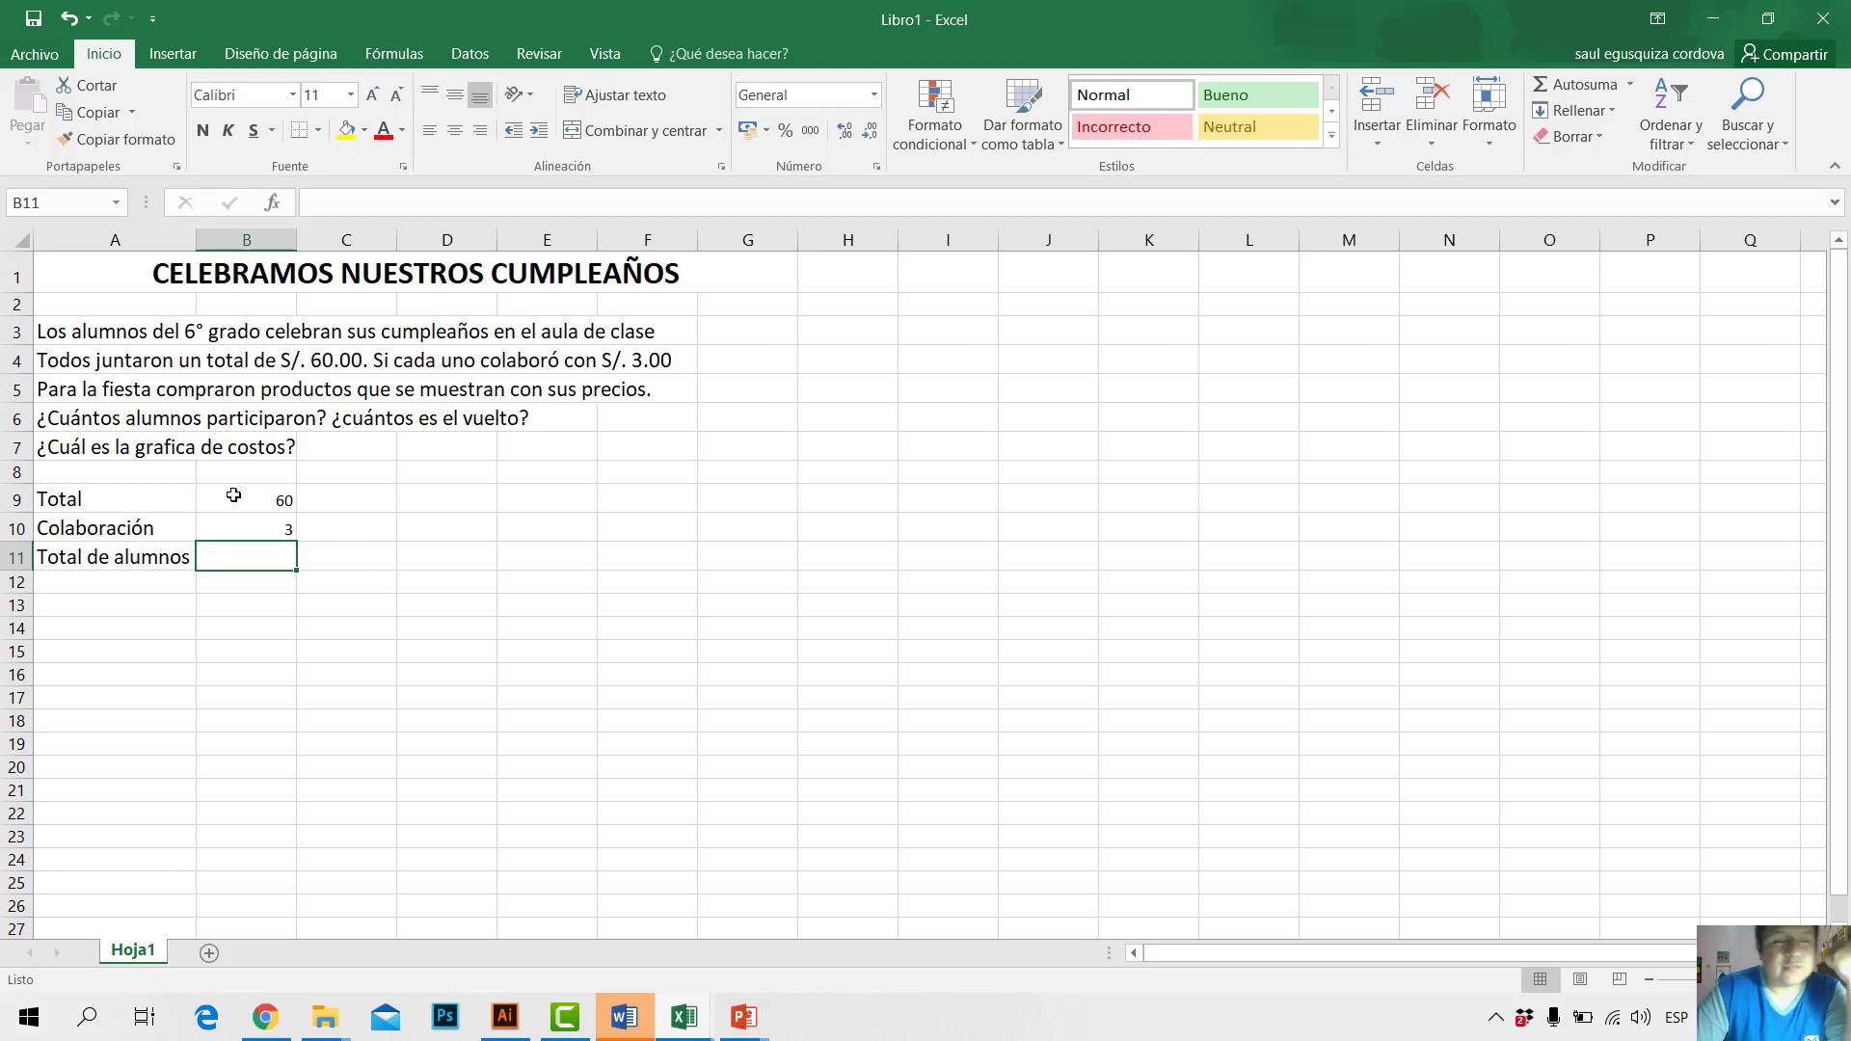
# Step: Calculate the number of students in B11 by dividing the total by the contribution with =B9/B10
pyautogui.click(252, 494)
pyautogui.click(231, 537)
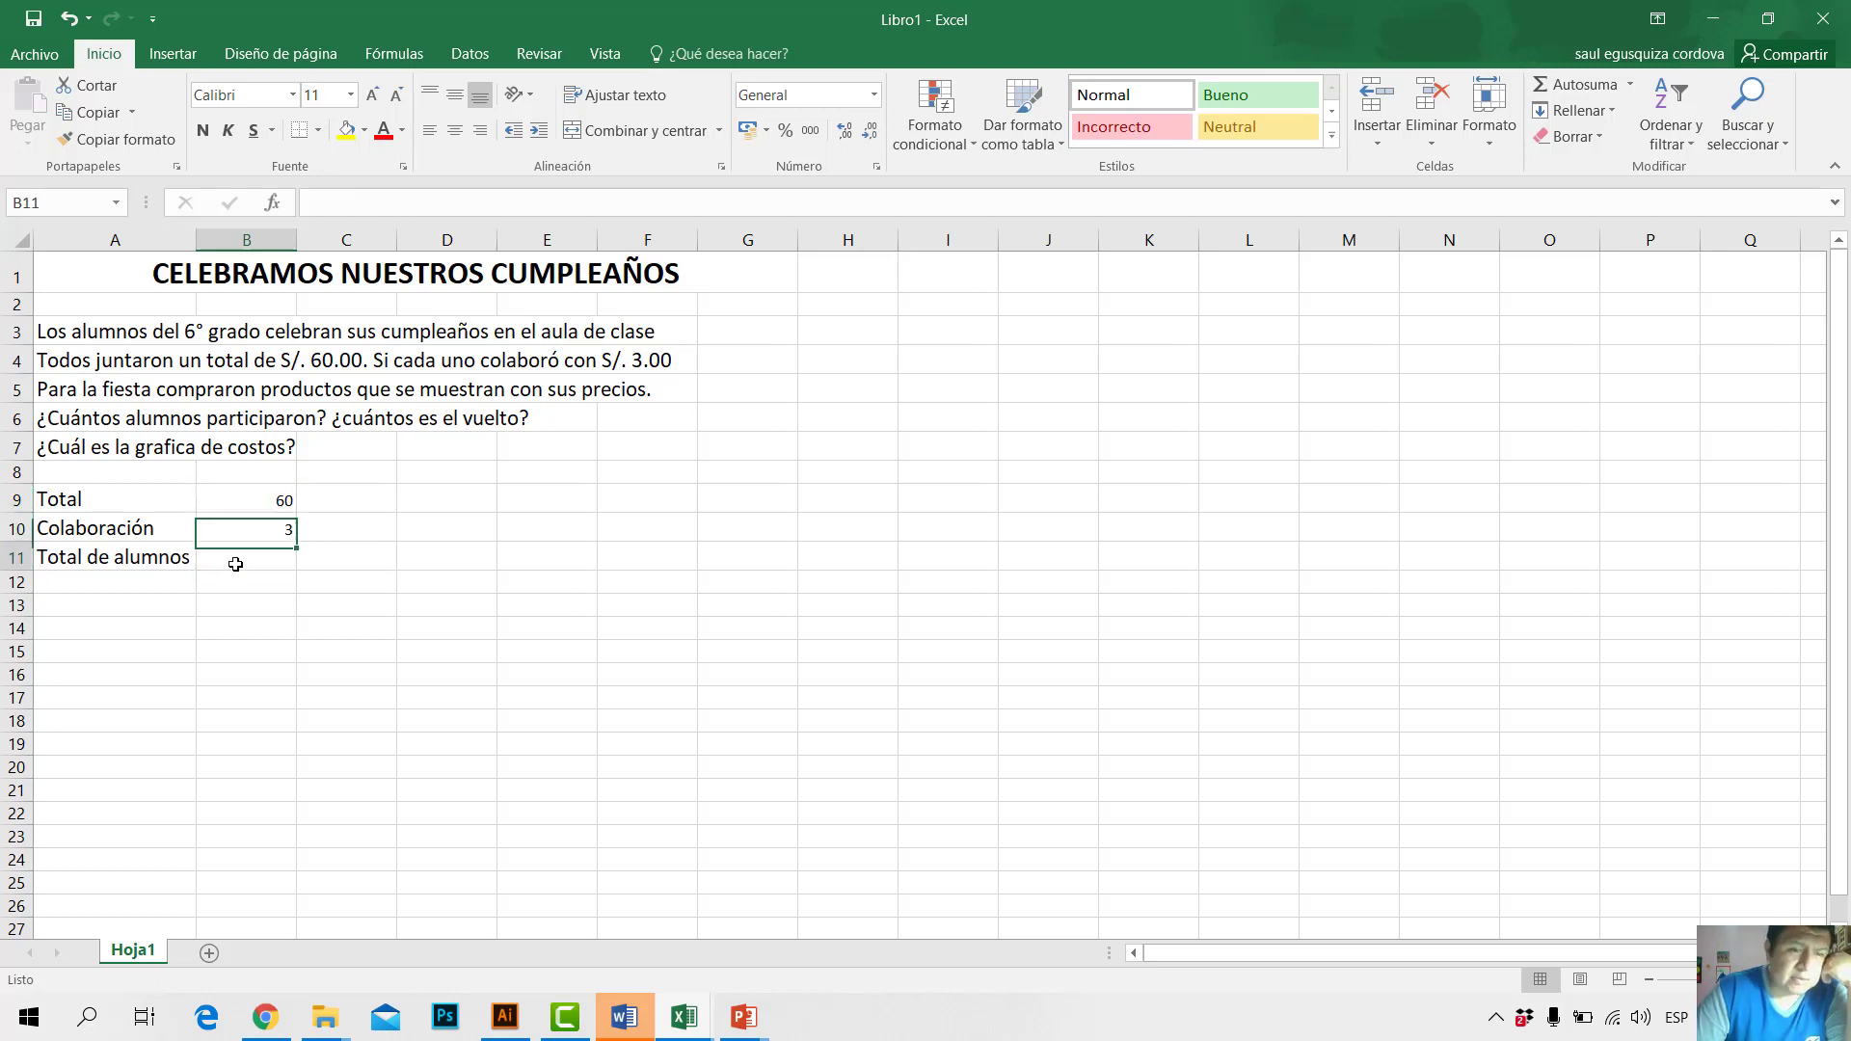
pyautogui.click(236, 564)
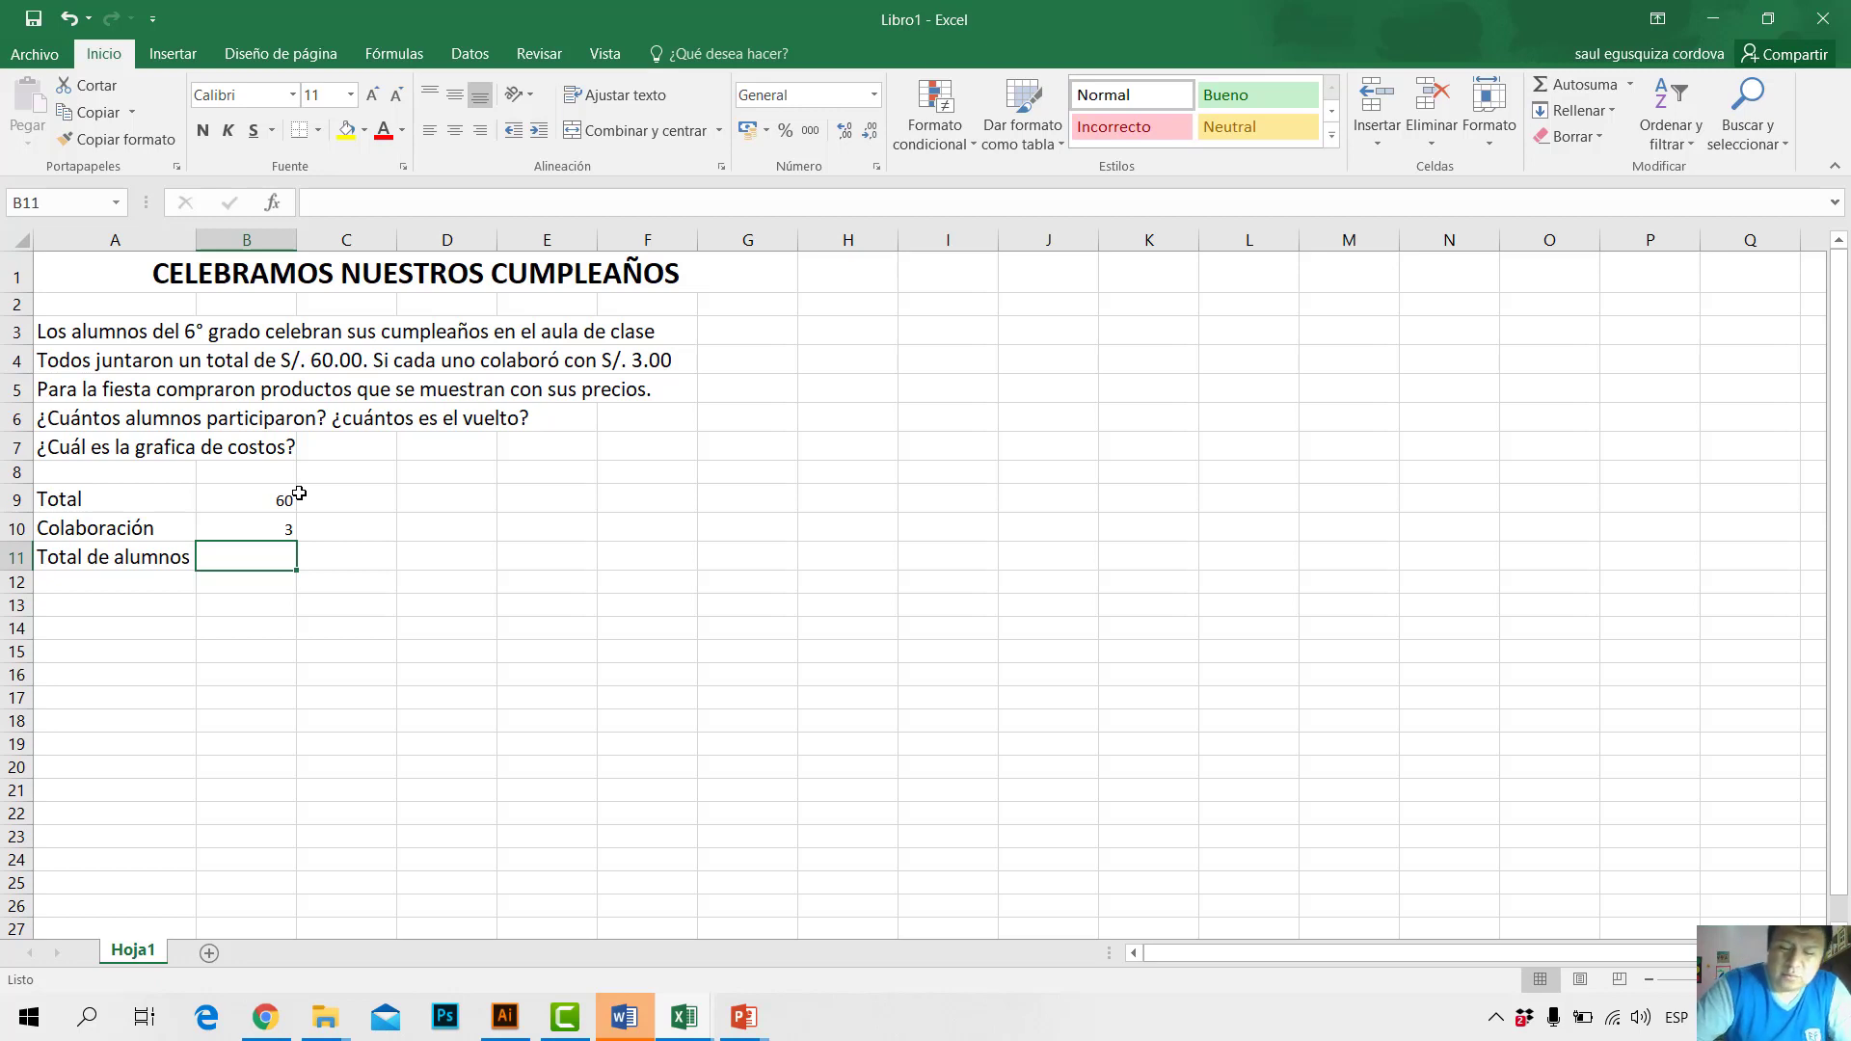
pyautogui.write('=')
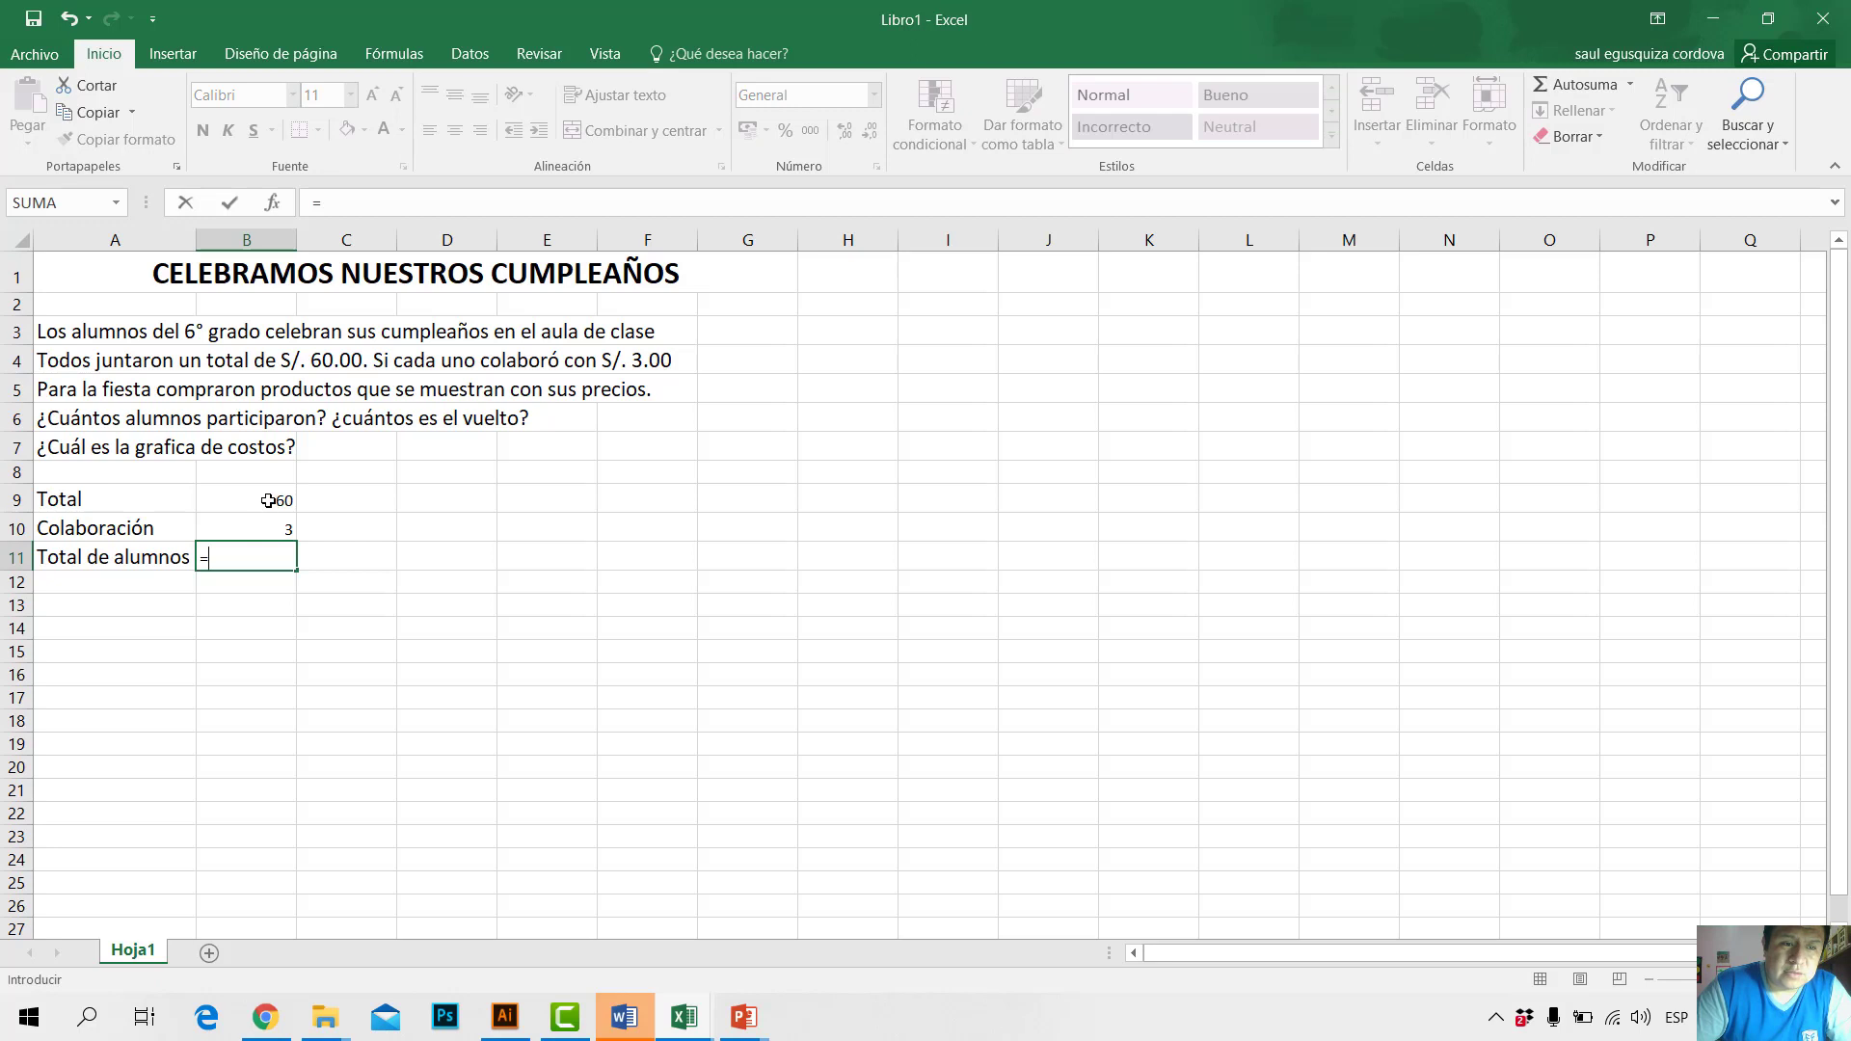
pyautogui.click(267, 499)
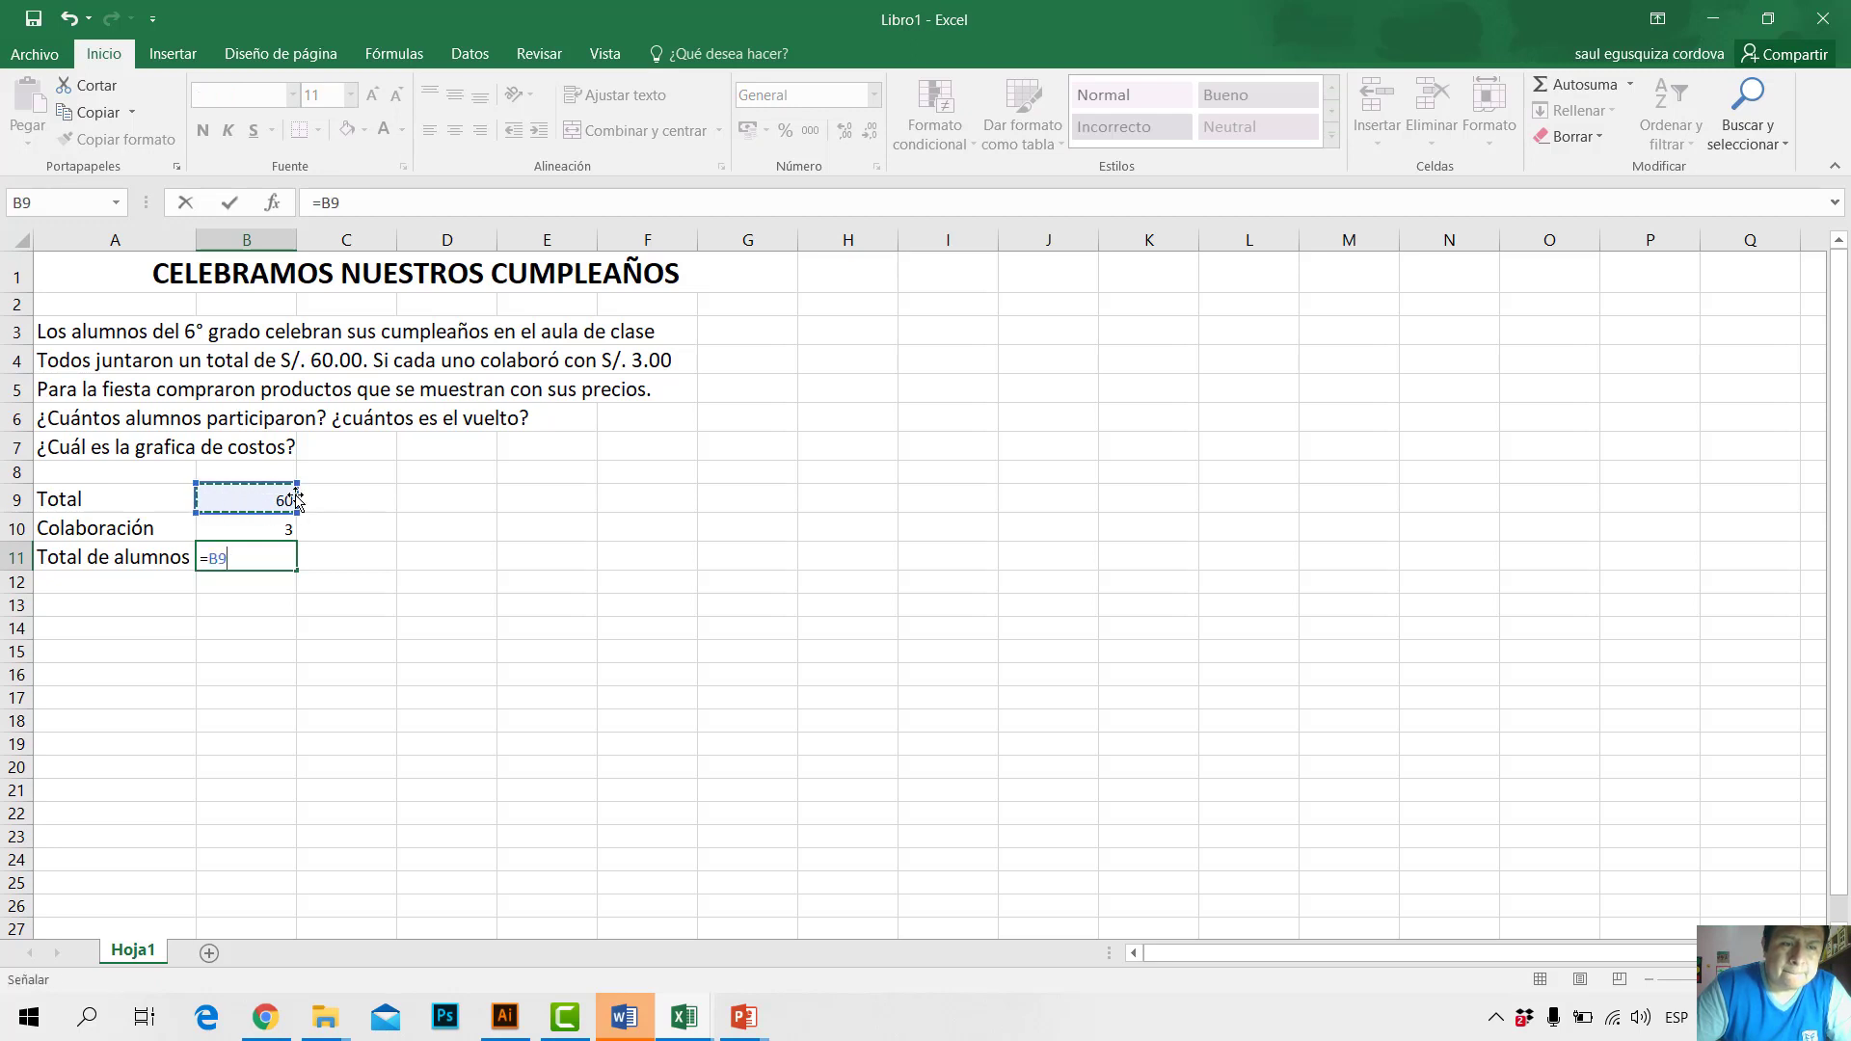
pyautogui.write('/')
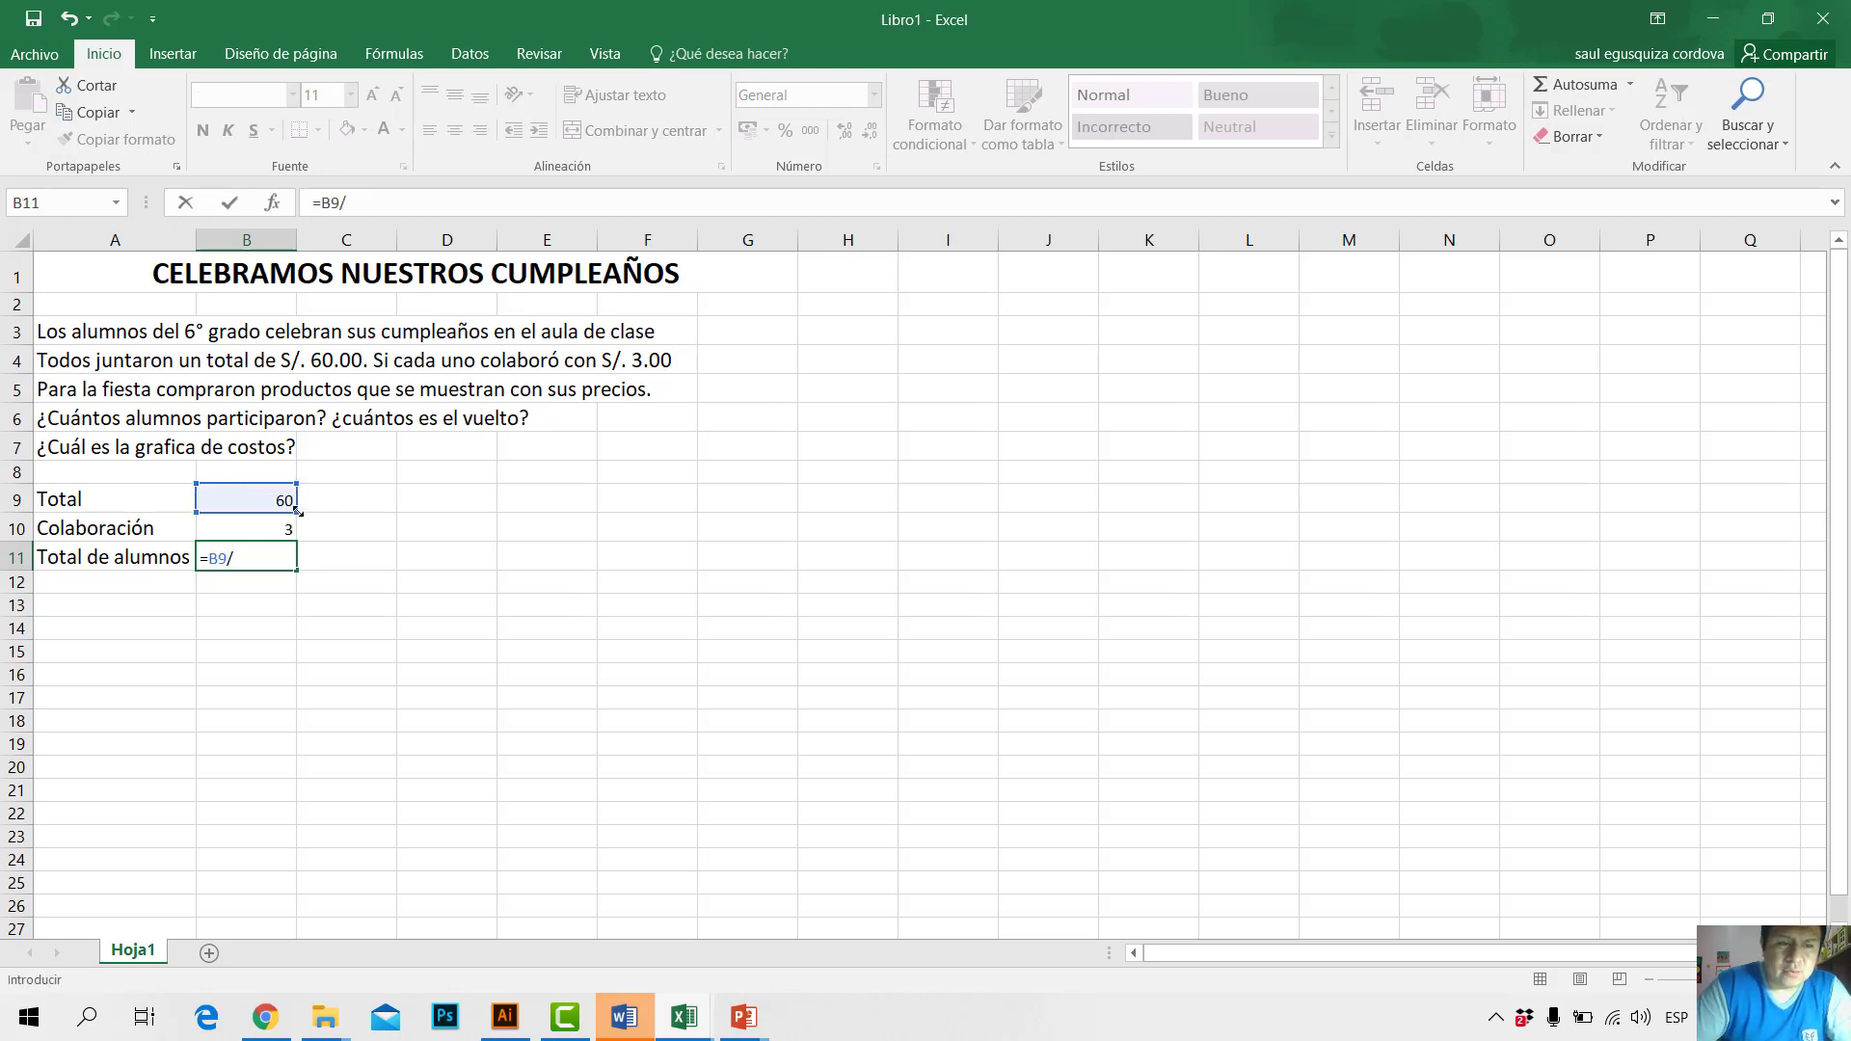
pyautogui.click(255, 532)
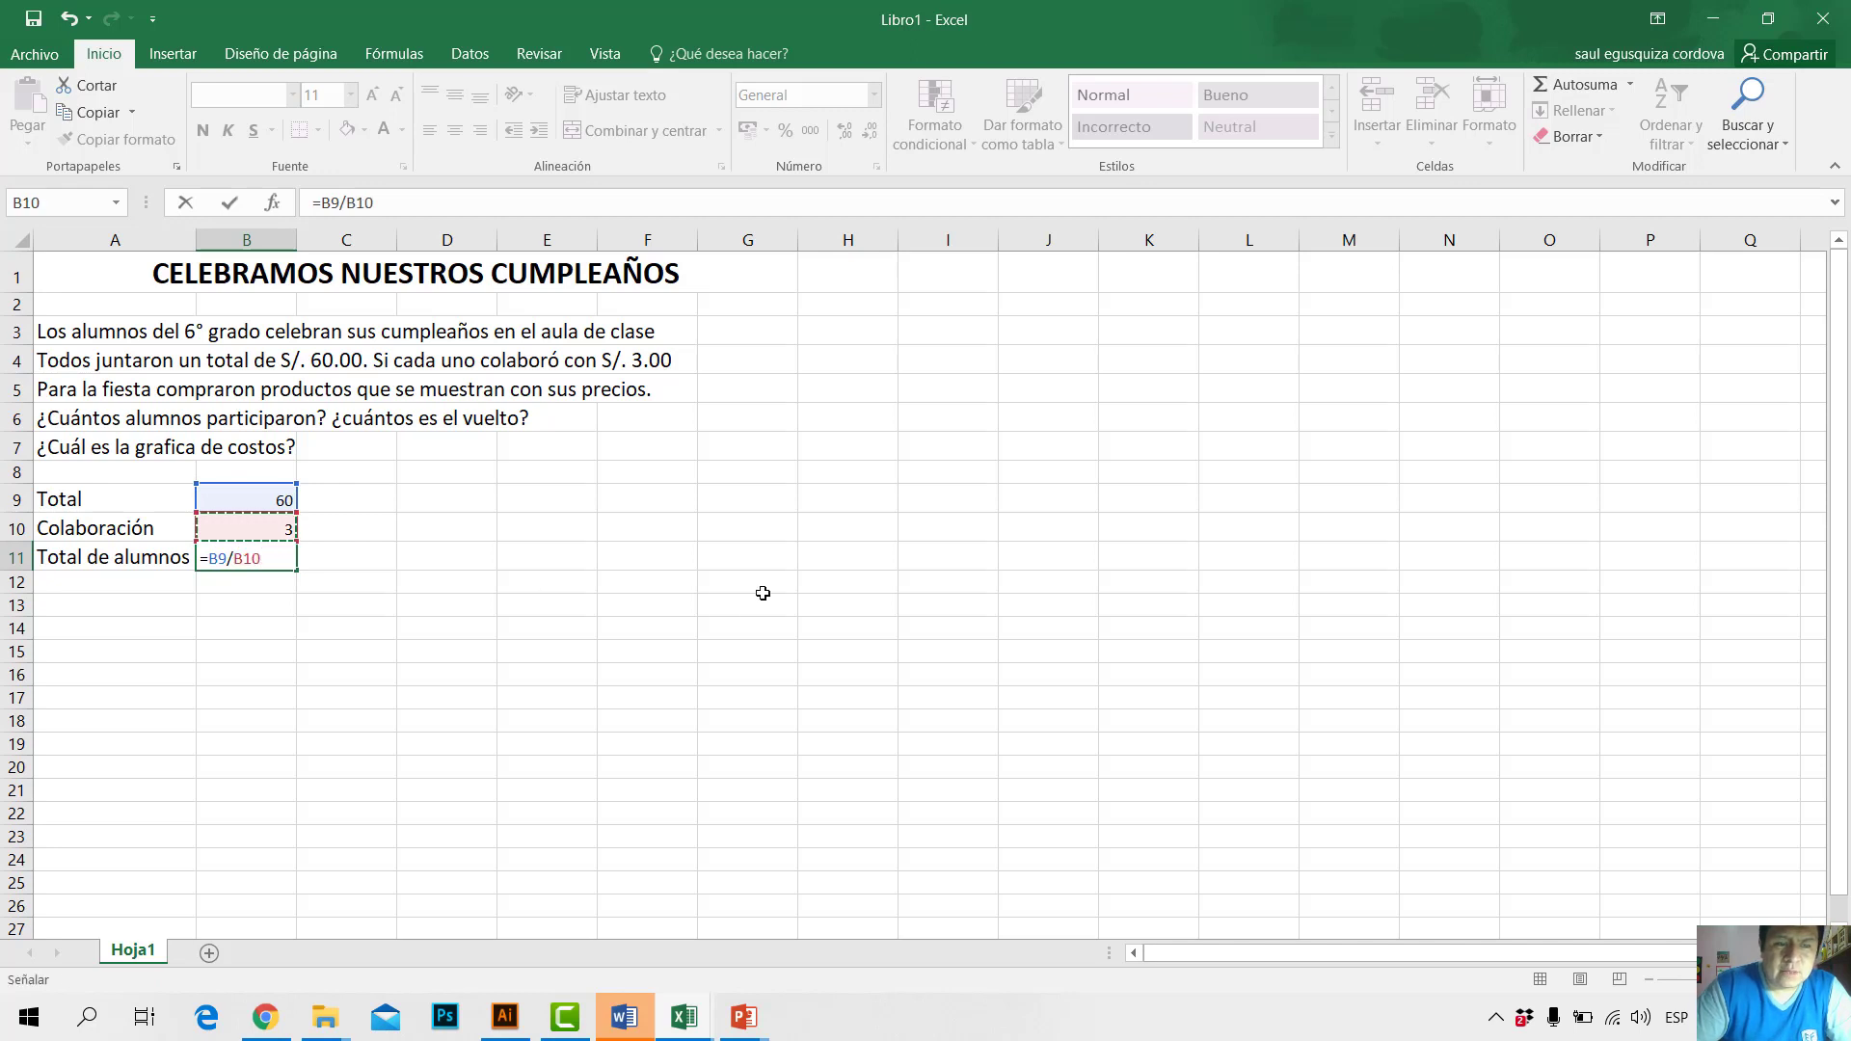
pyautogui.press('Return')
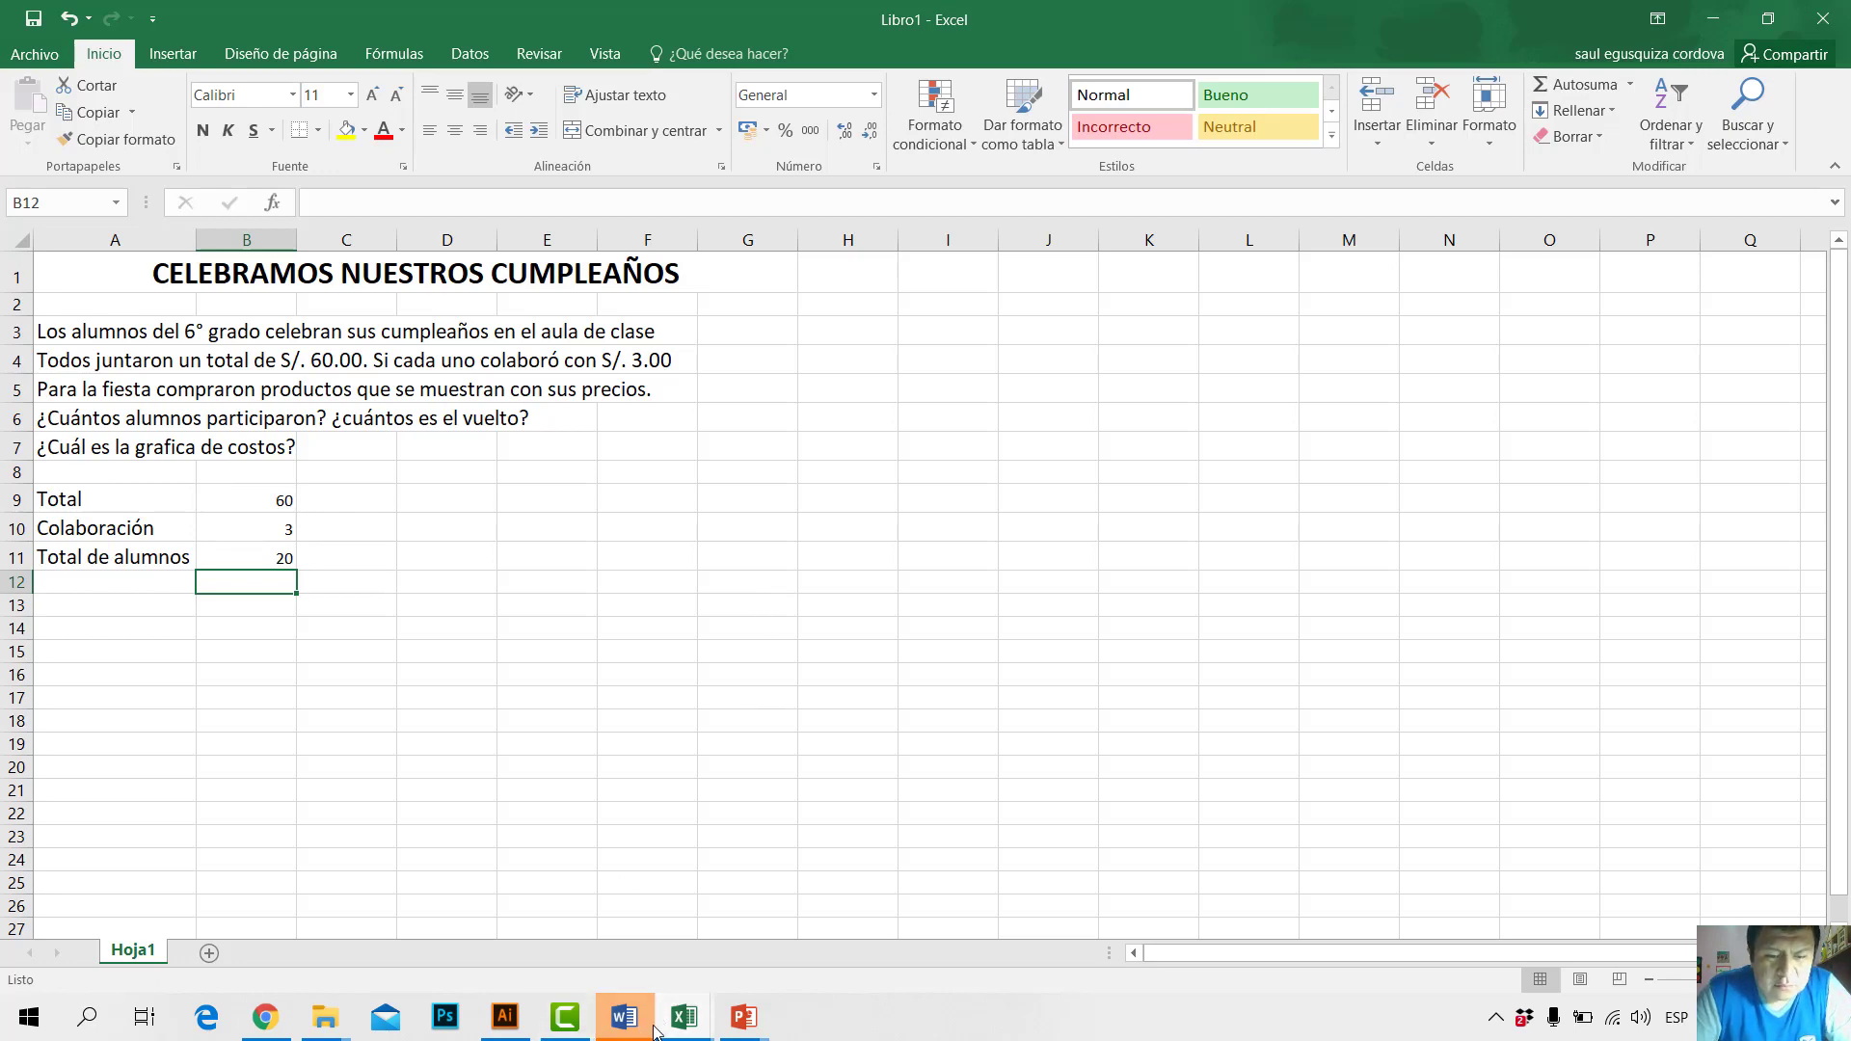
# Step: Check the amounts' formatting in Libro1.xlsx, and apply the S/ Español (Perú) accounting format to B9 in the new workbook
pyautogui.click(710, 1020)
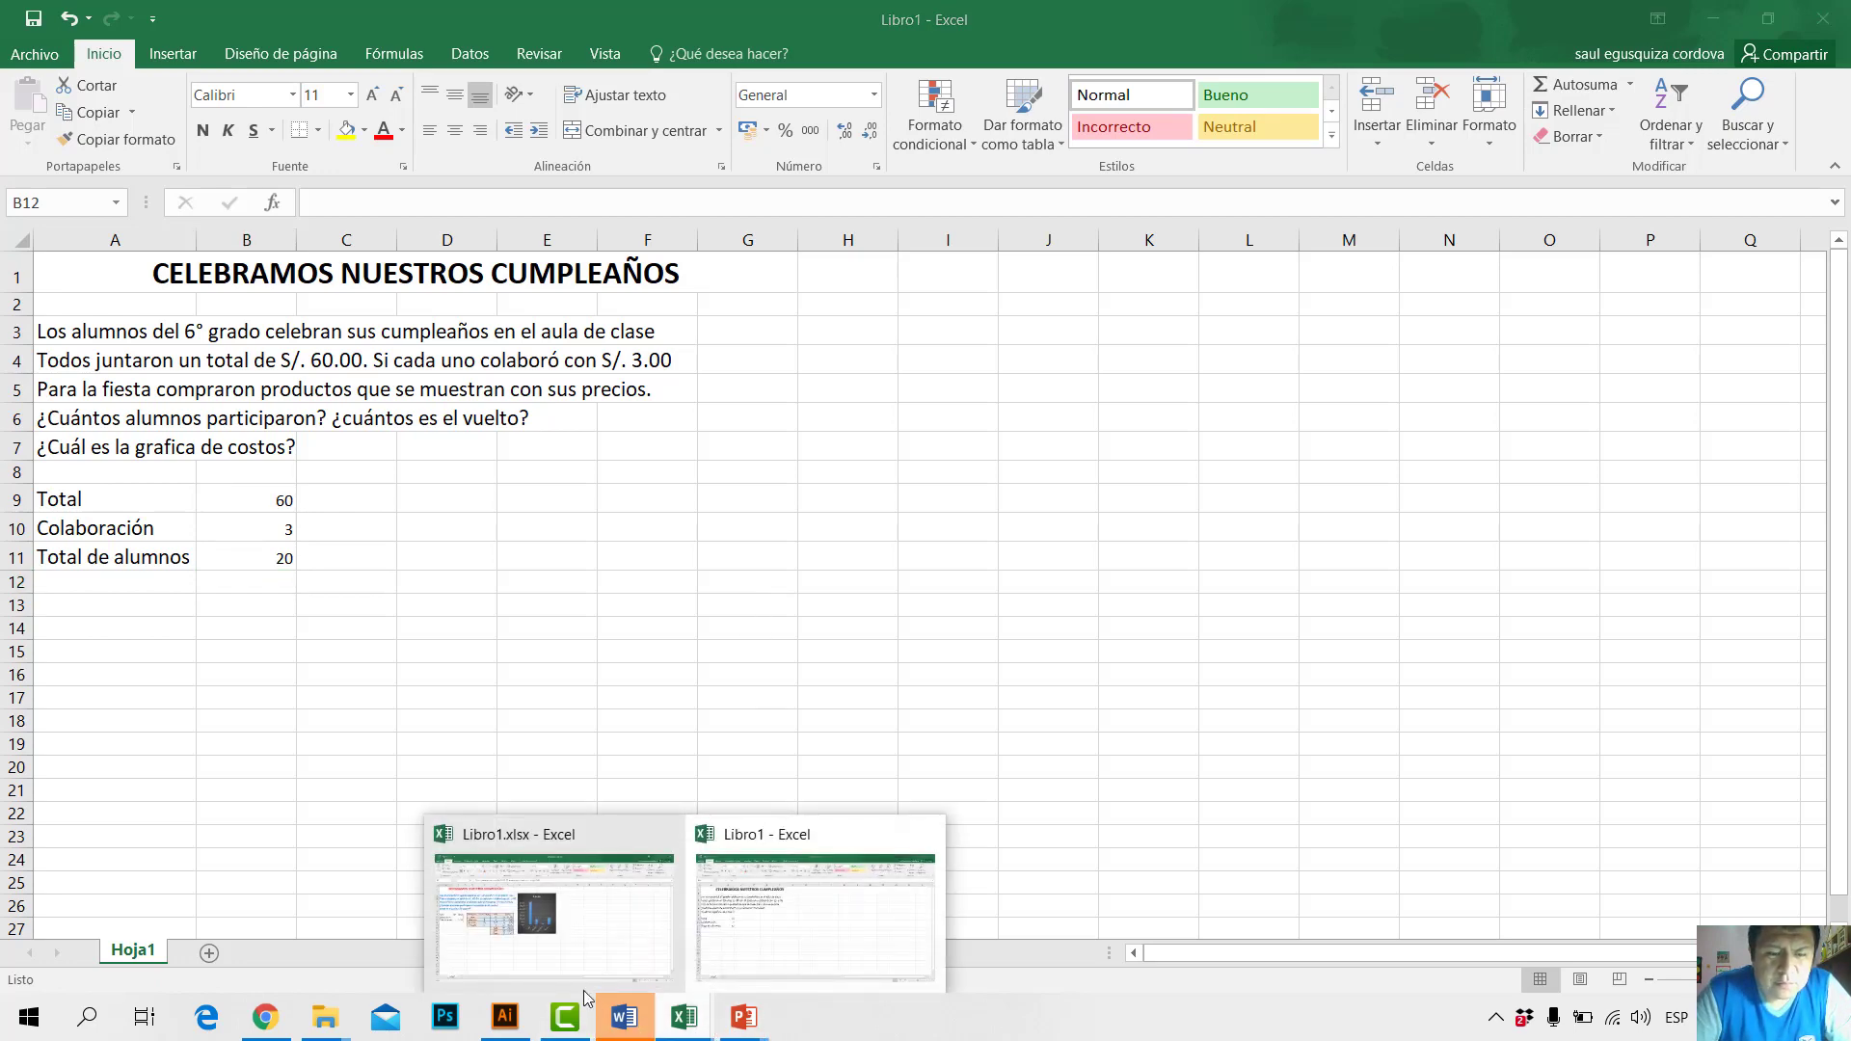
pyautogui.click(558, 969)
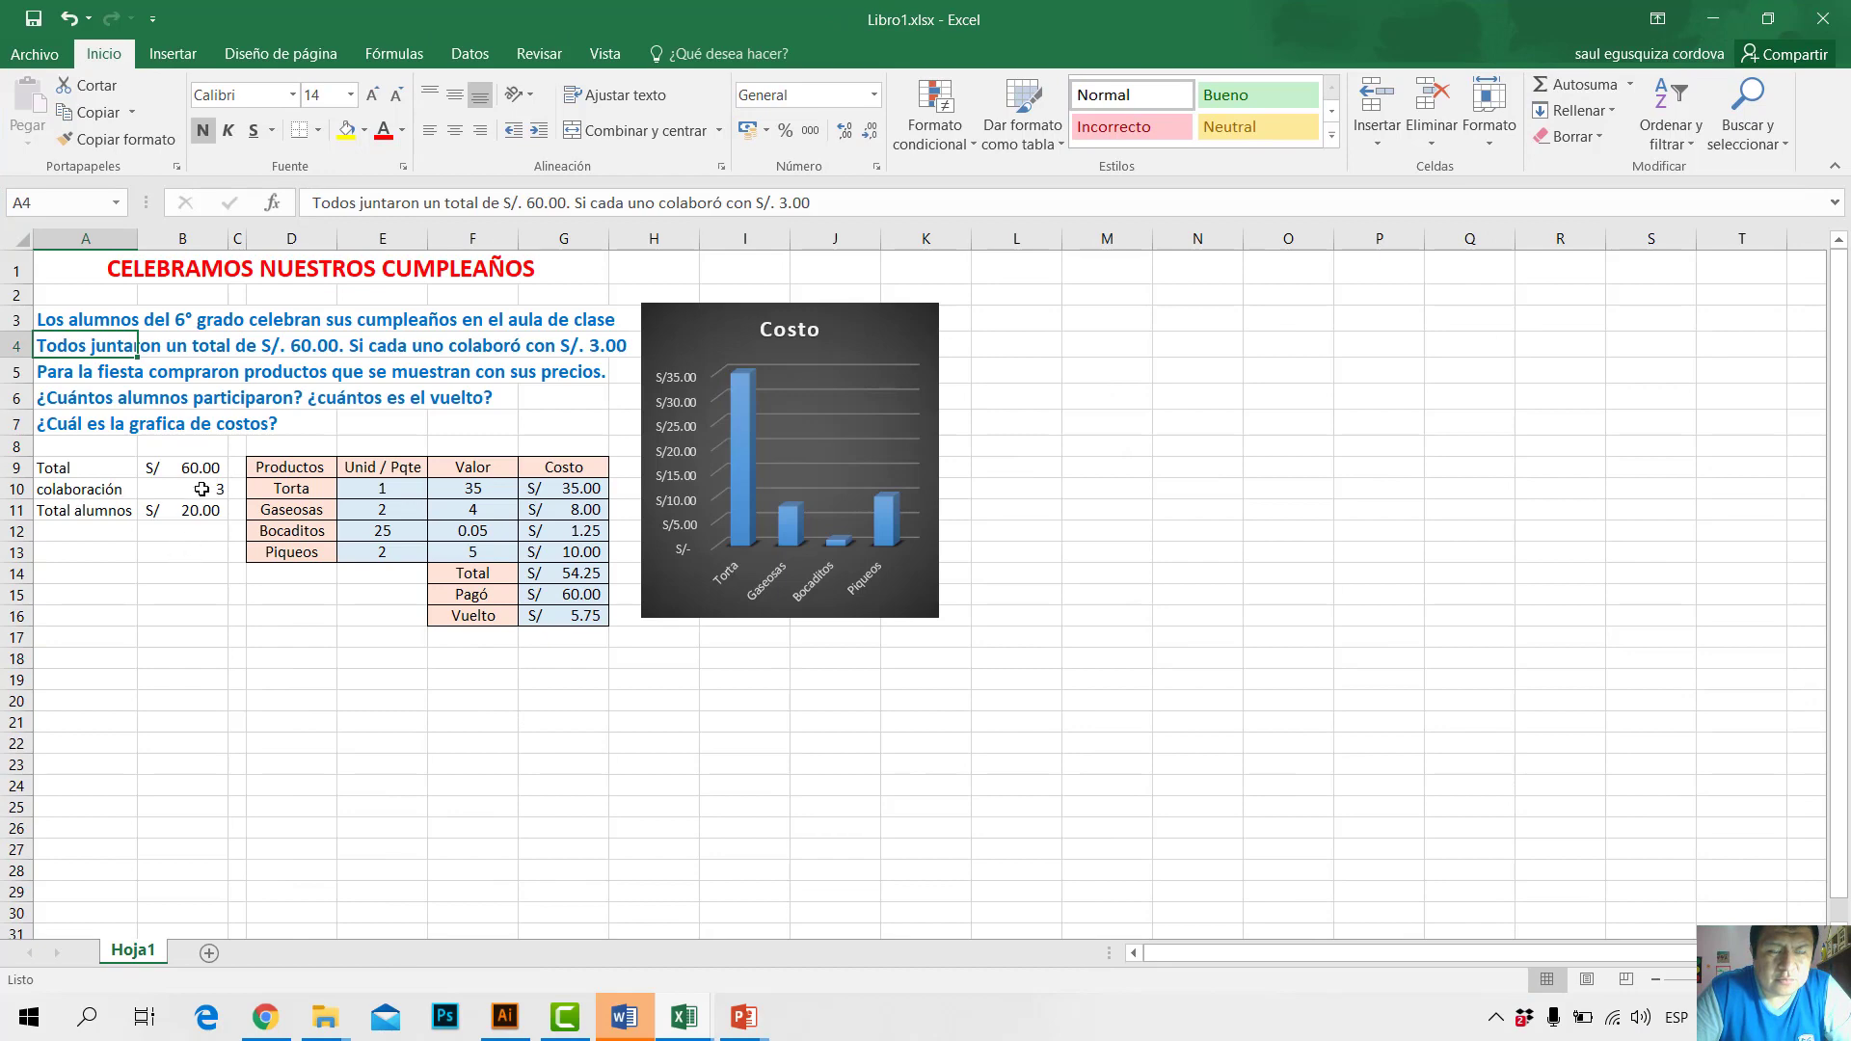
pyautogui.click(1712, 19)
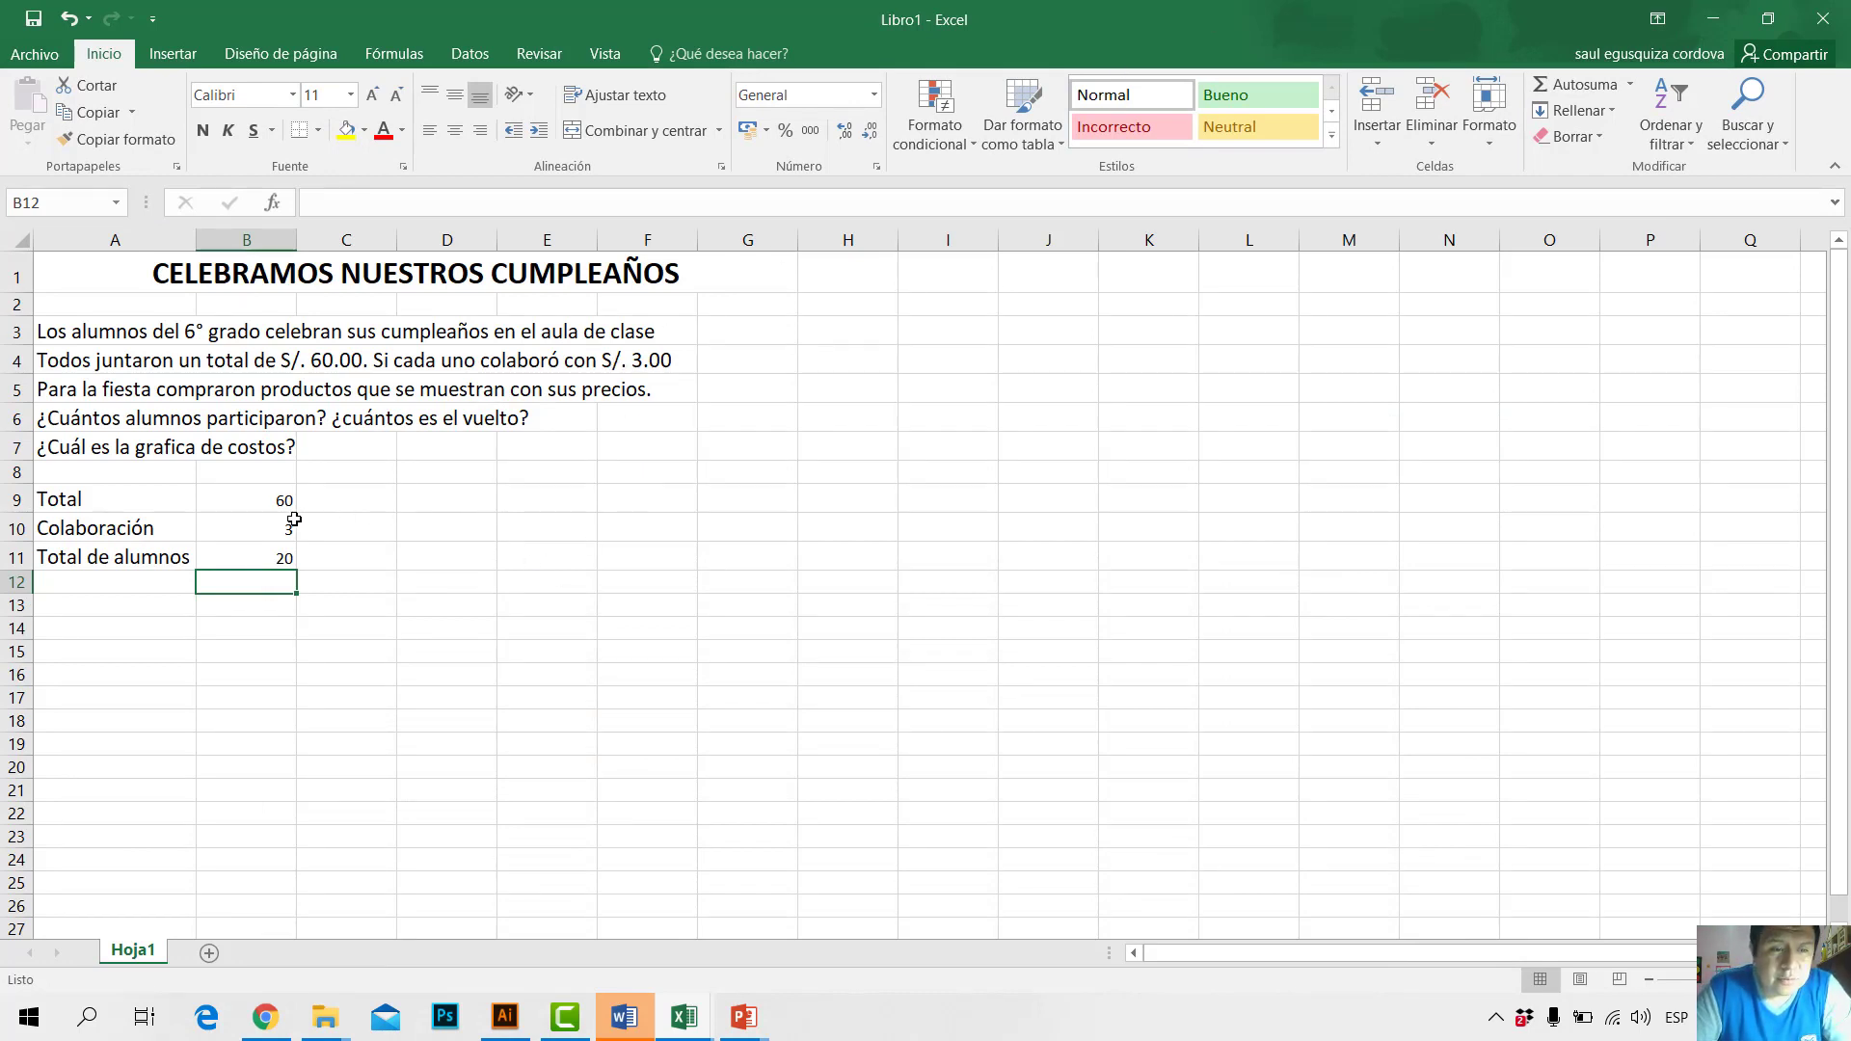
pyautogui.click(266, 558)
pyautogui.click(249, 485)
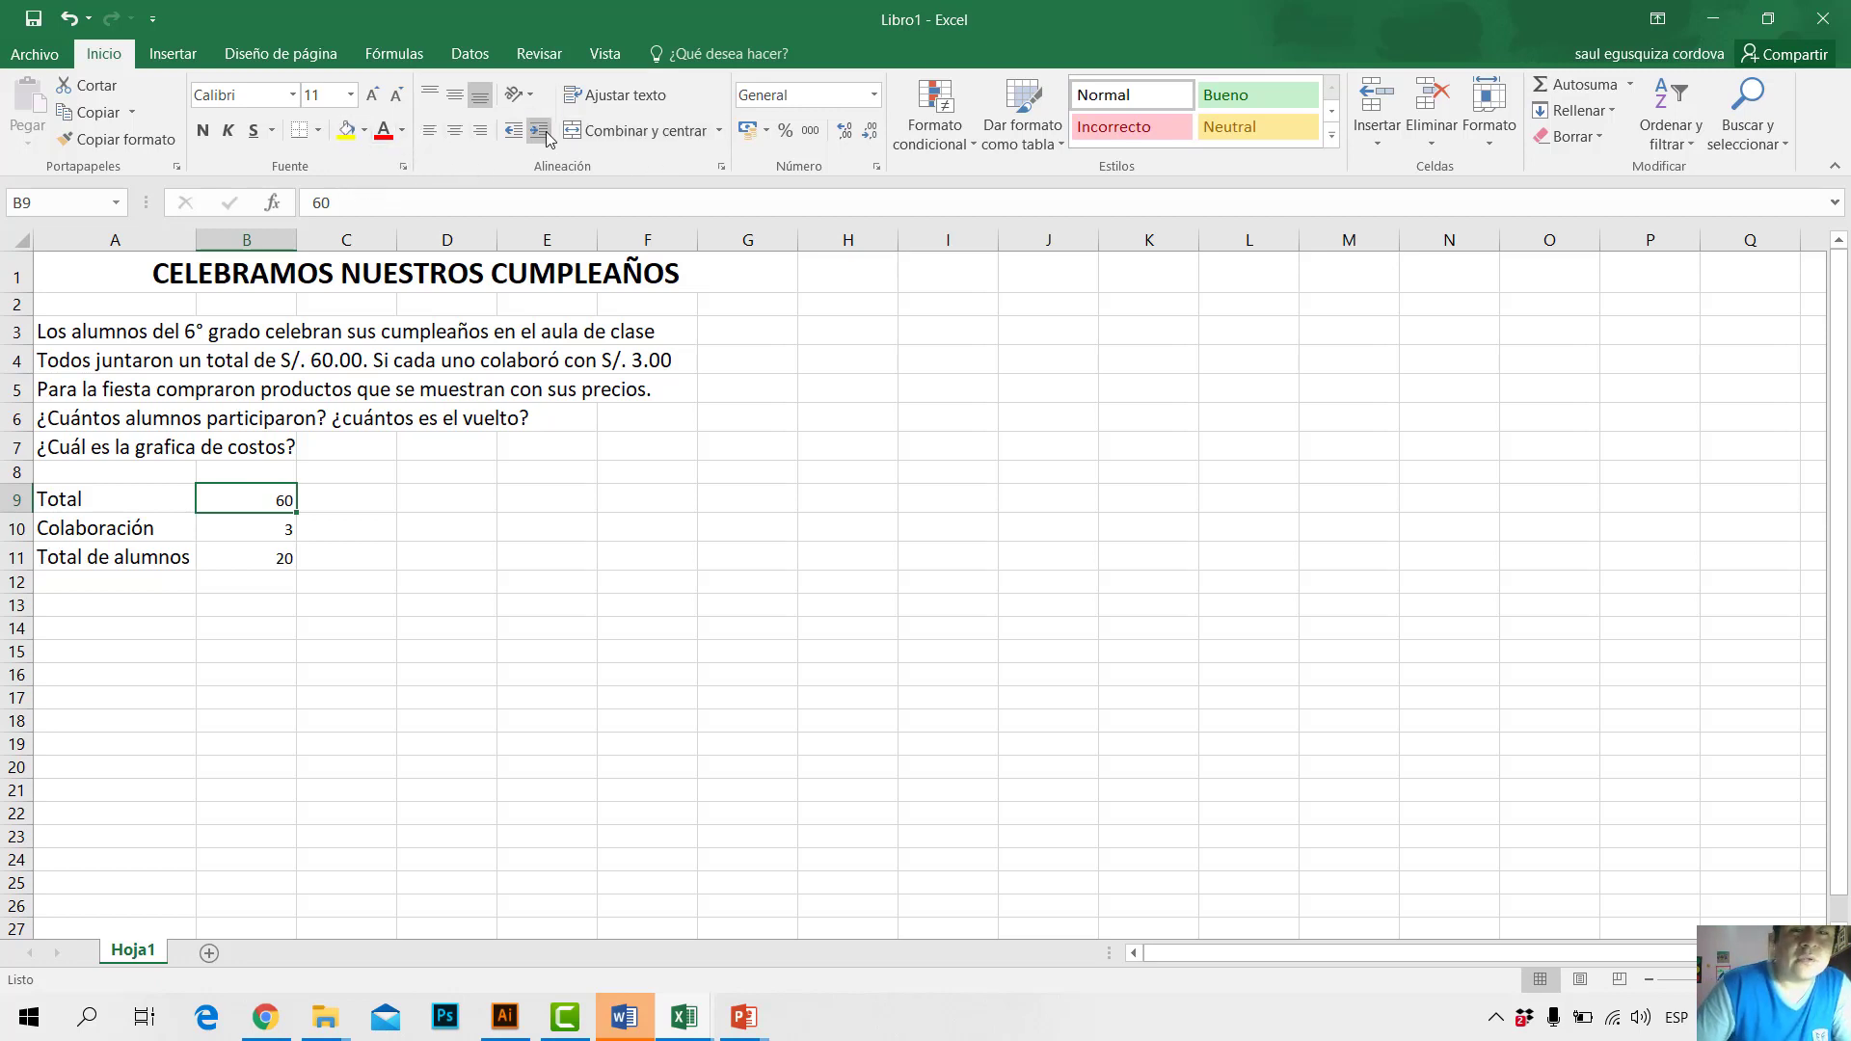
pyautogui.click(766, 130)
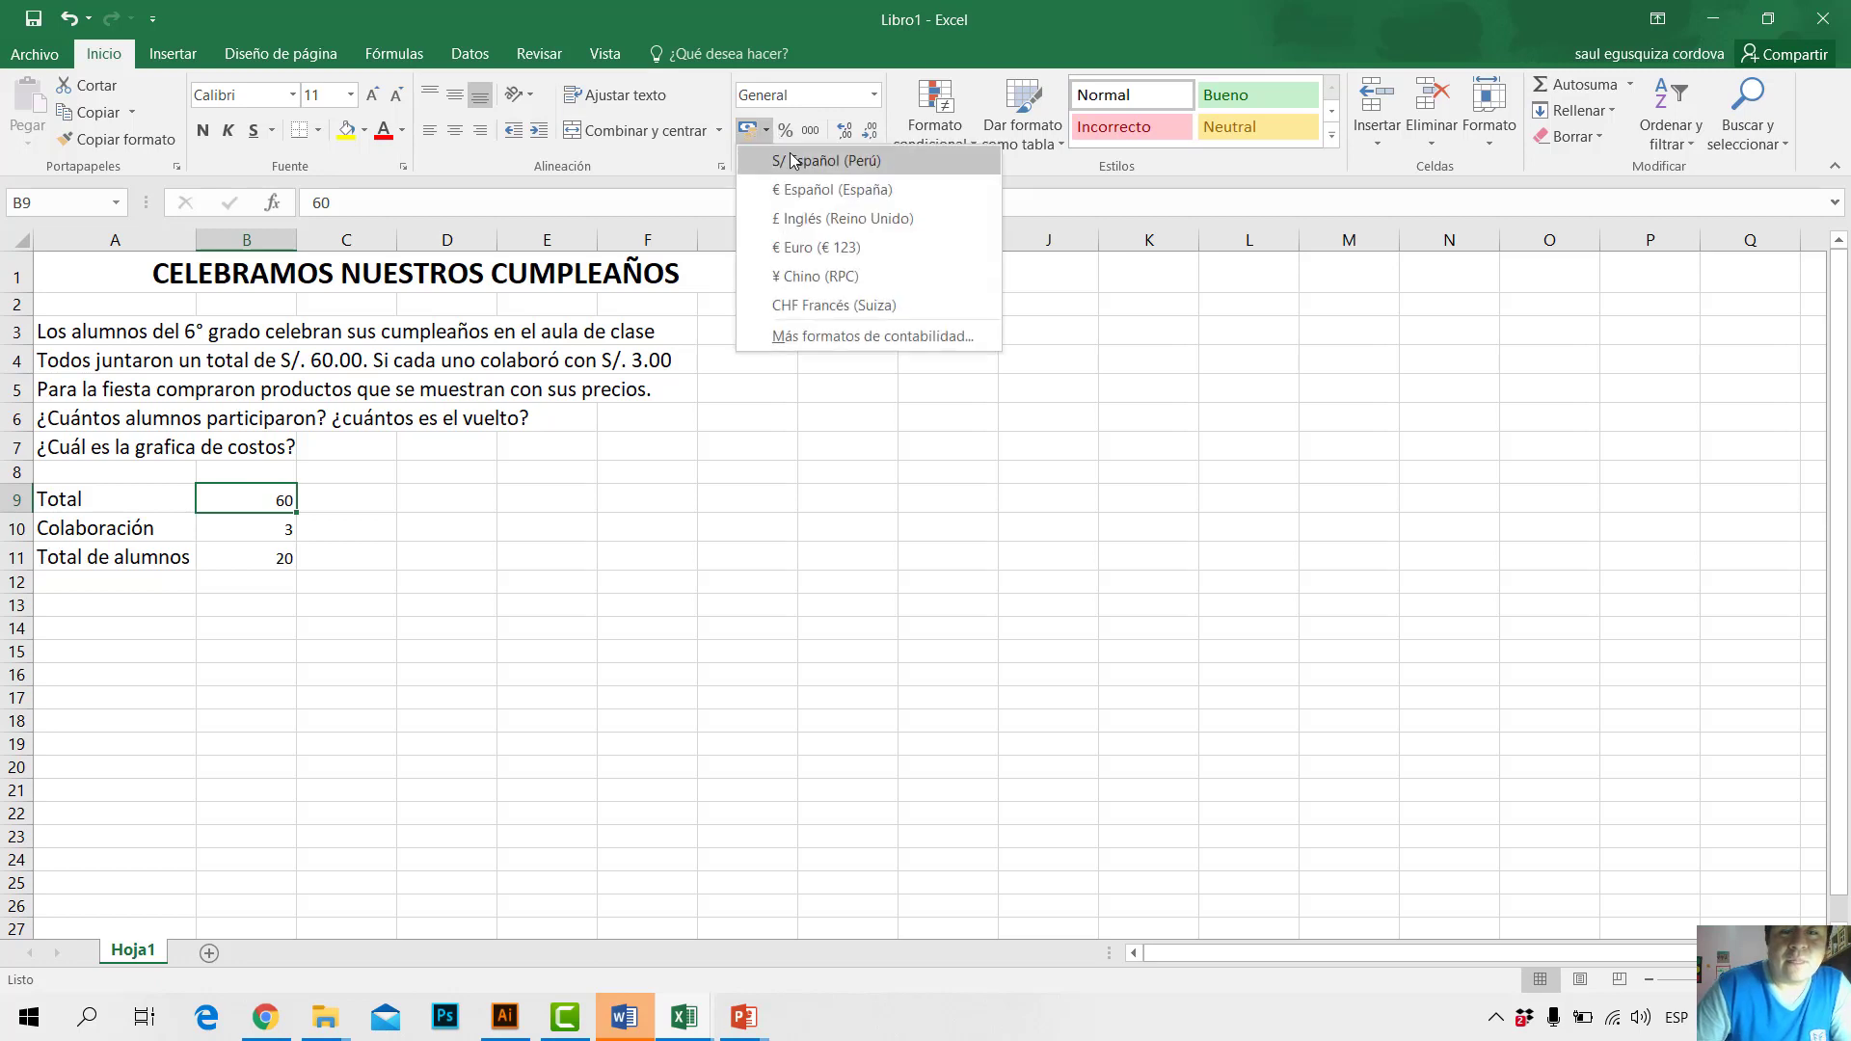
pyautogui.click(807, 160)
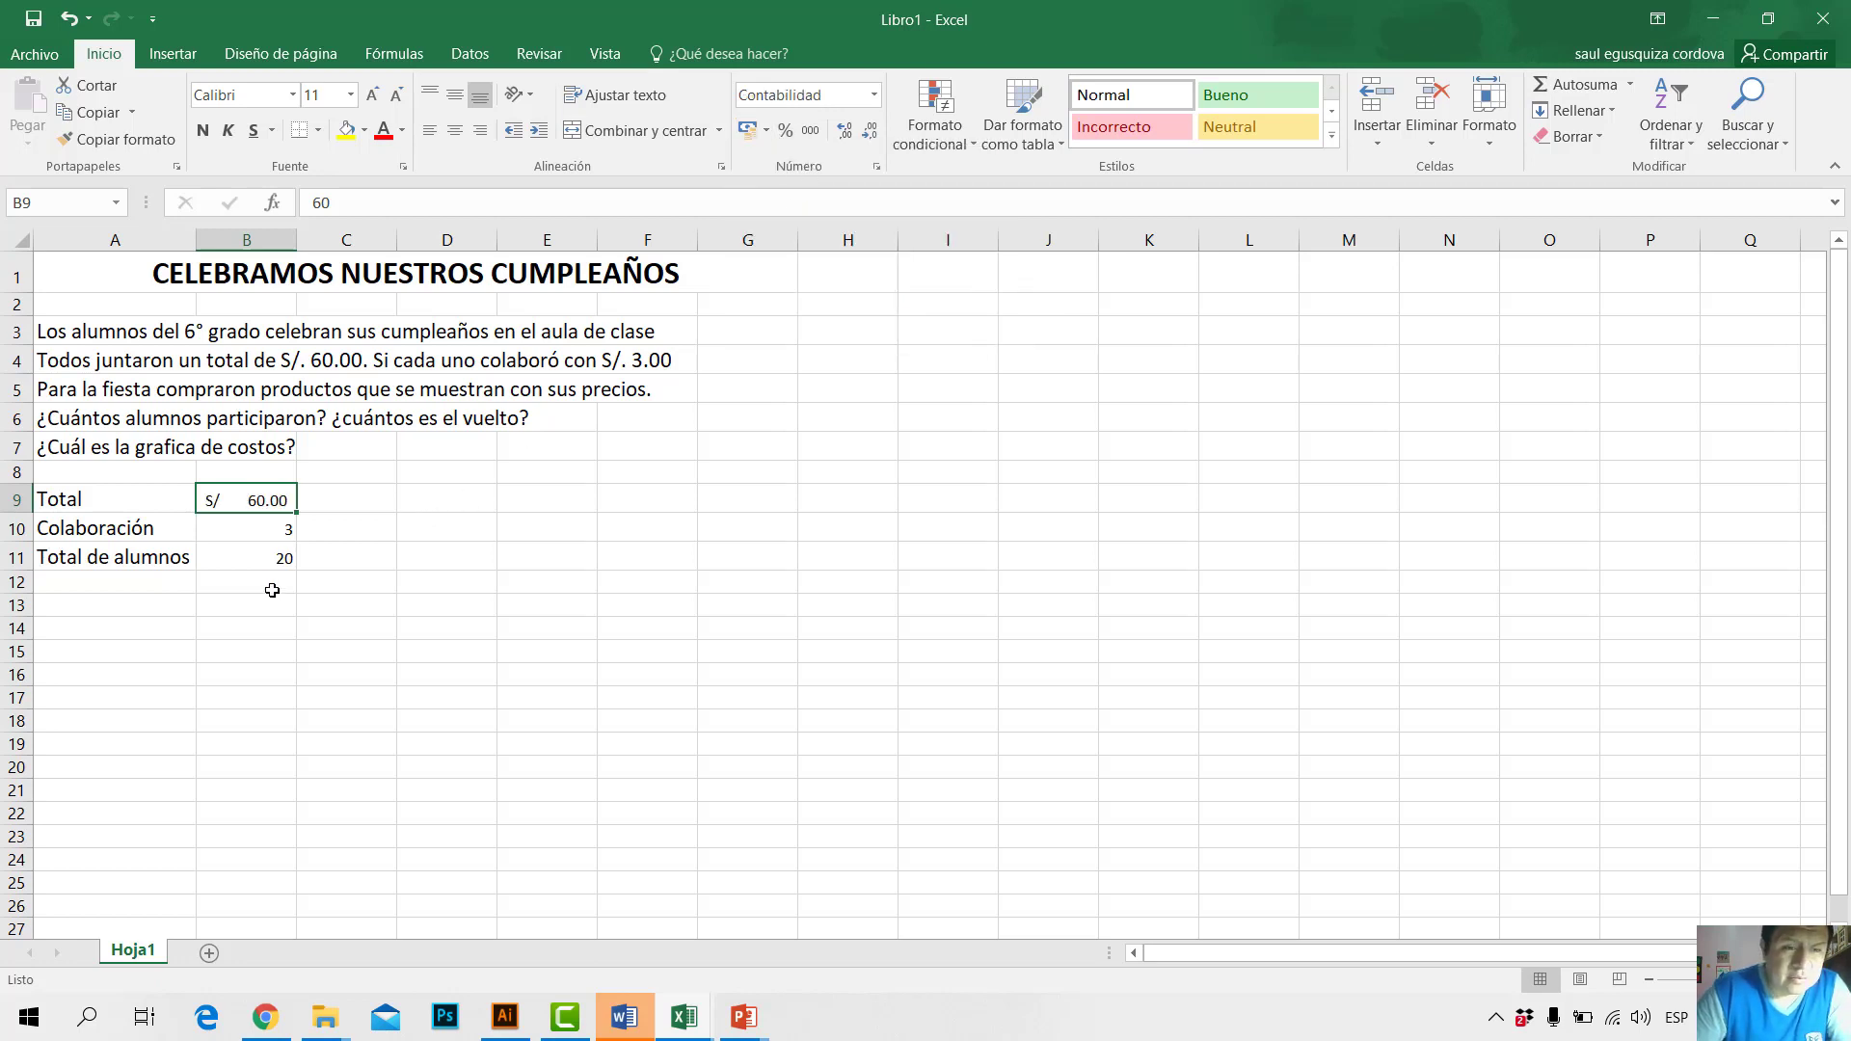
# Step: Apply the S/ Español (Perú) accounting format to the Total de alumnos value in B11
pyautogui.click(271, 556)
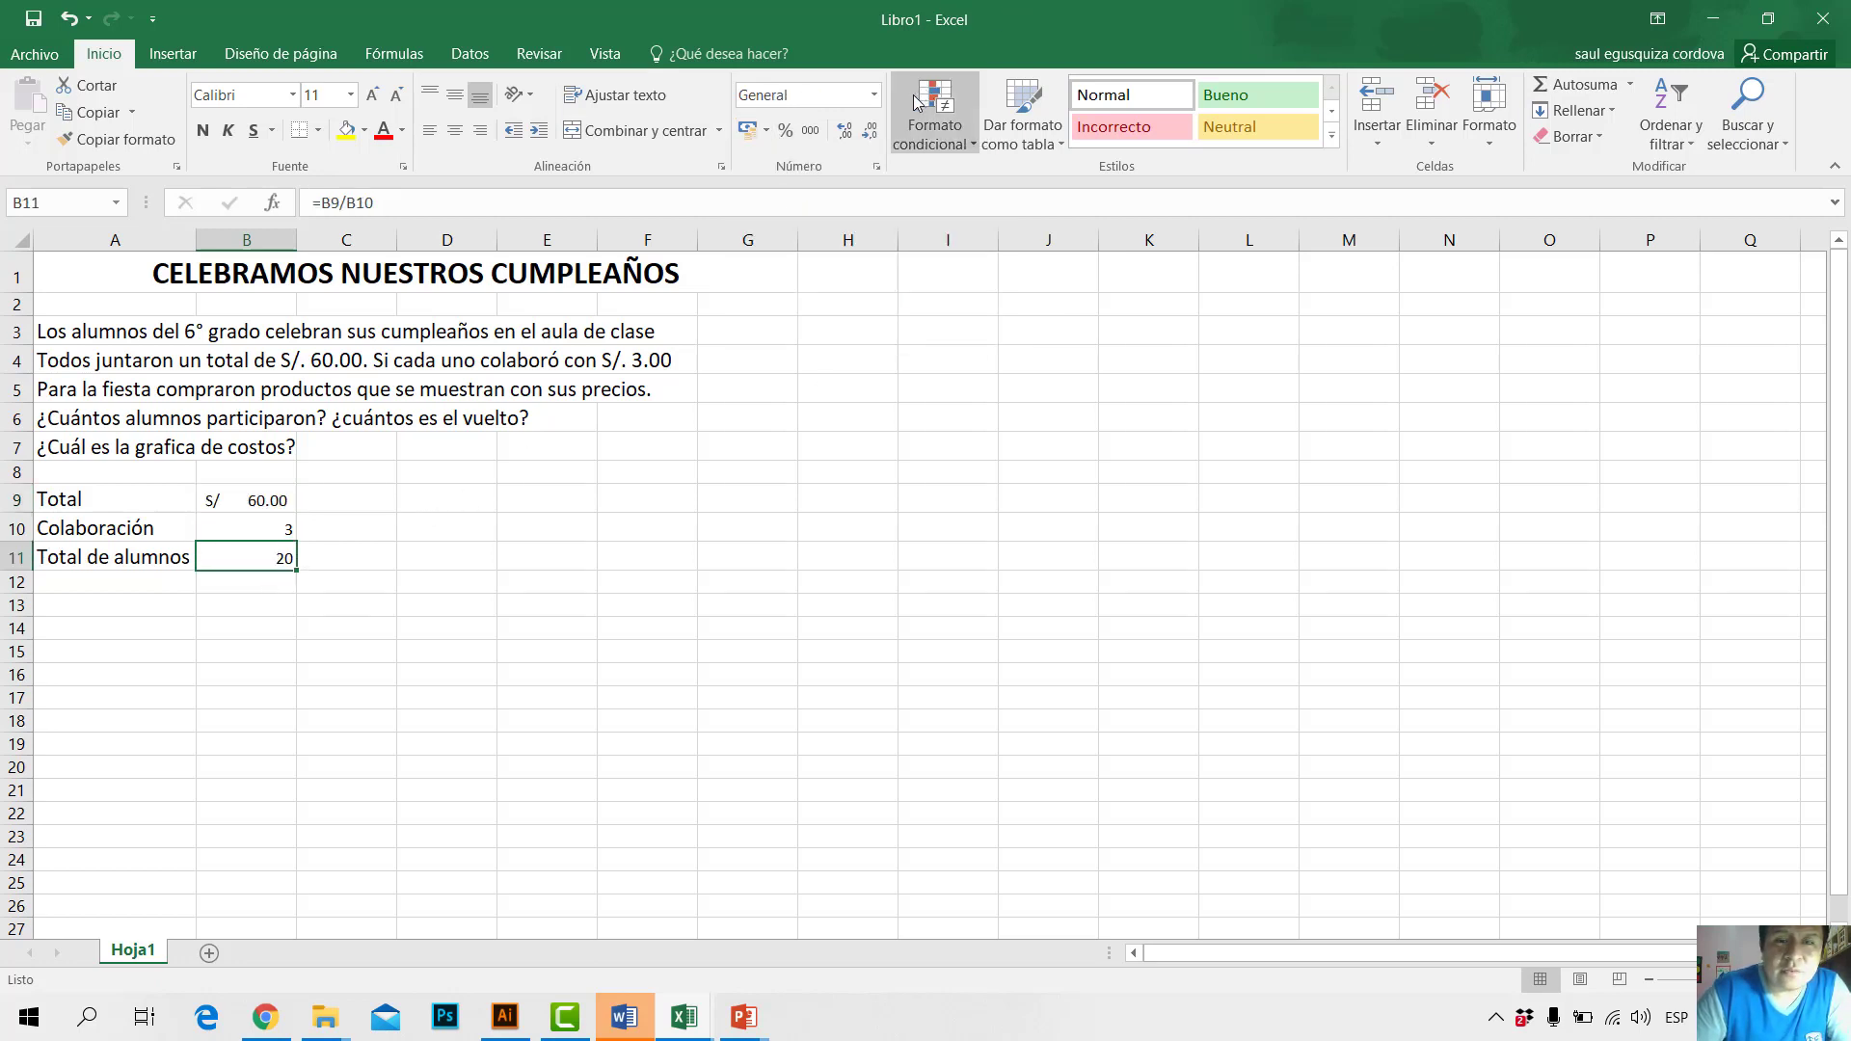
pyautogui.click(874, 95)
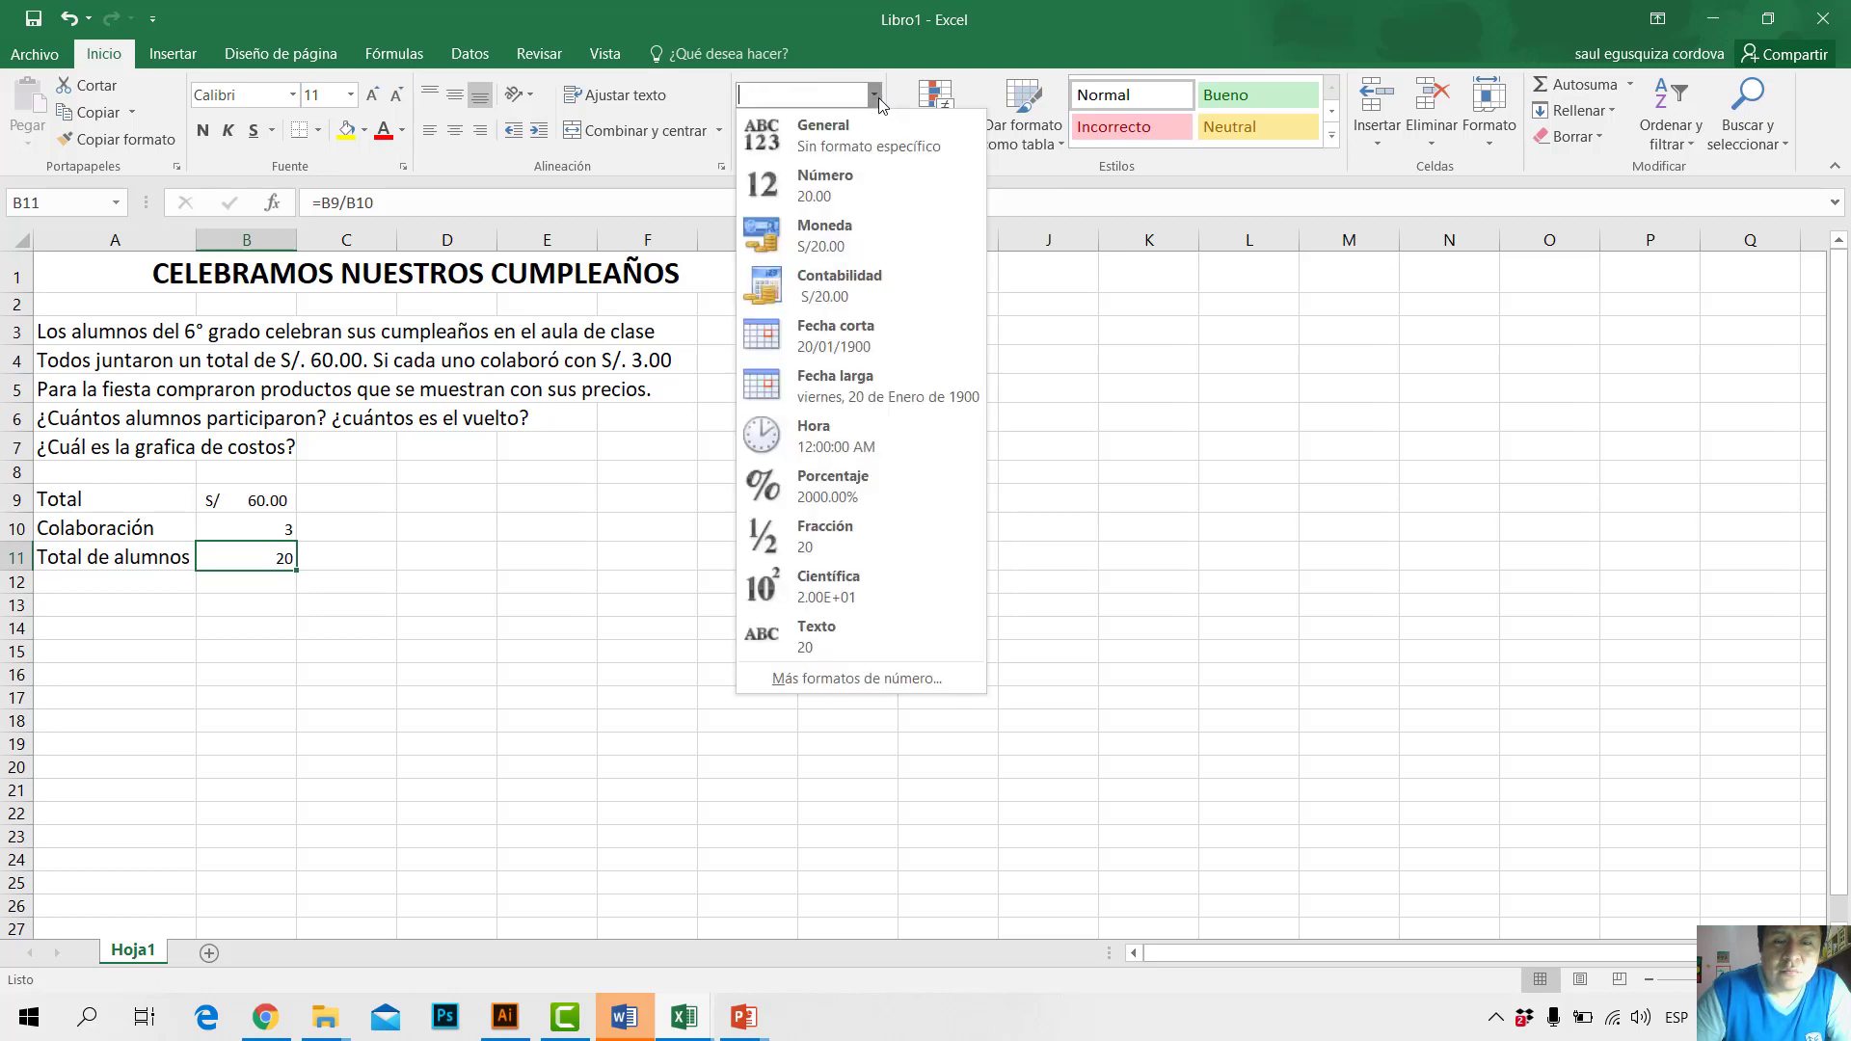
pyautogui.click(875, 95)
pyautogui.click(766, 130)
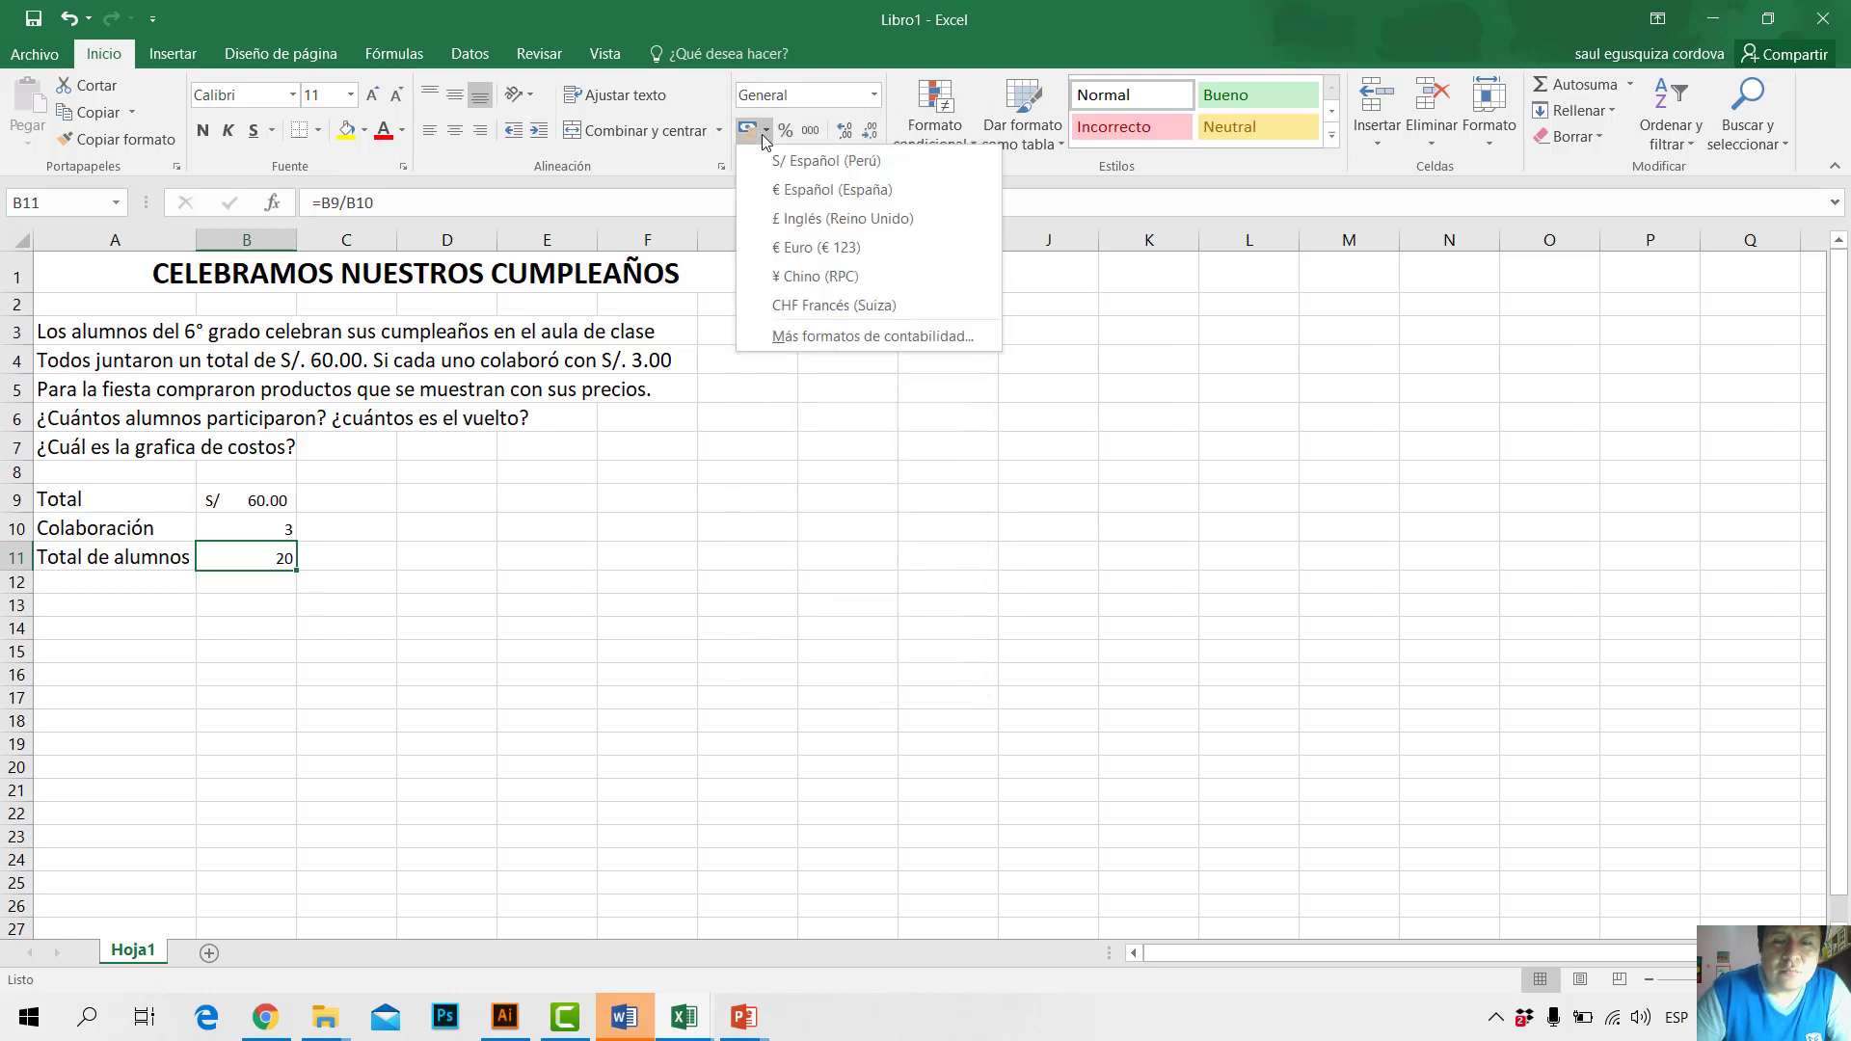
pyautogui.click(774, 162)
pyautogui.click(430, 588)
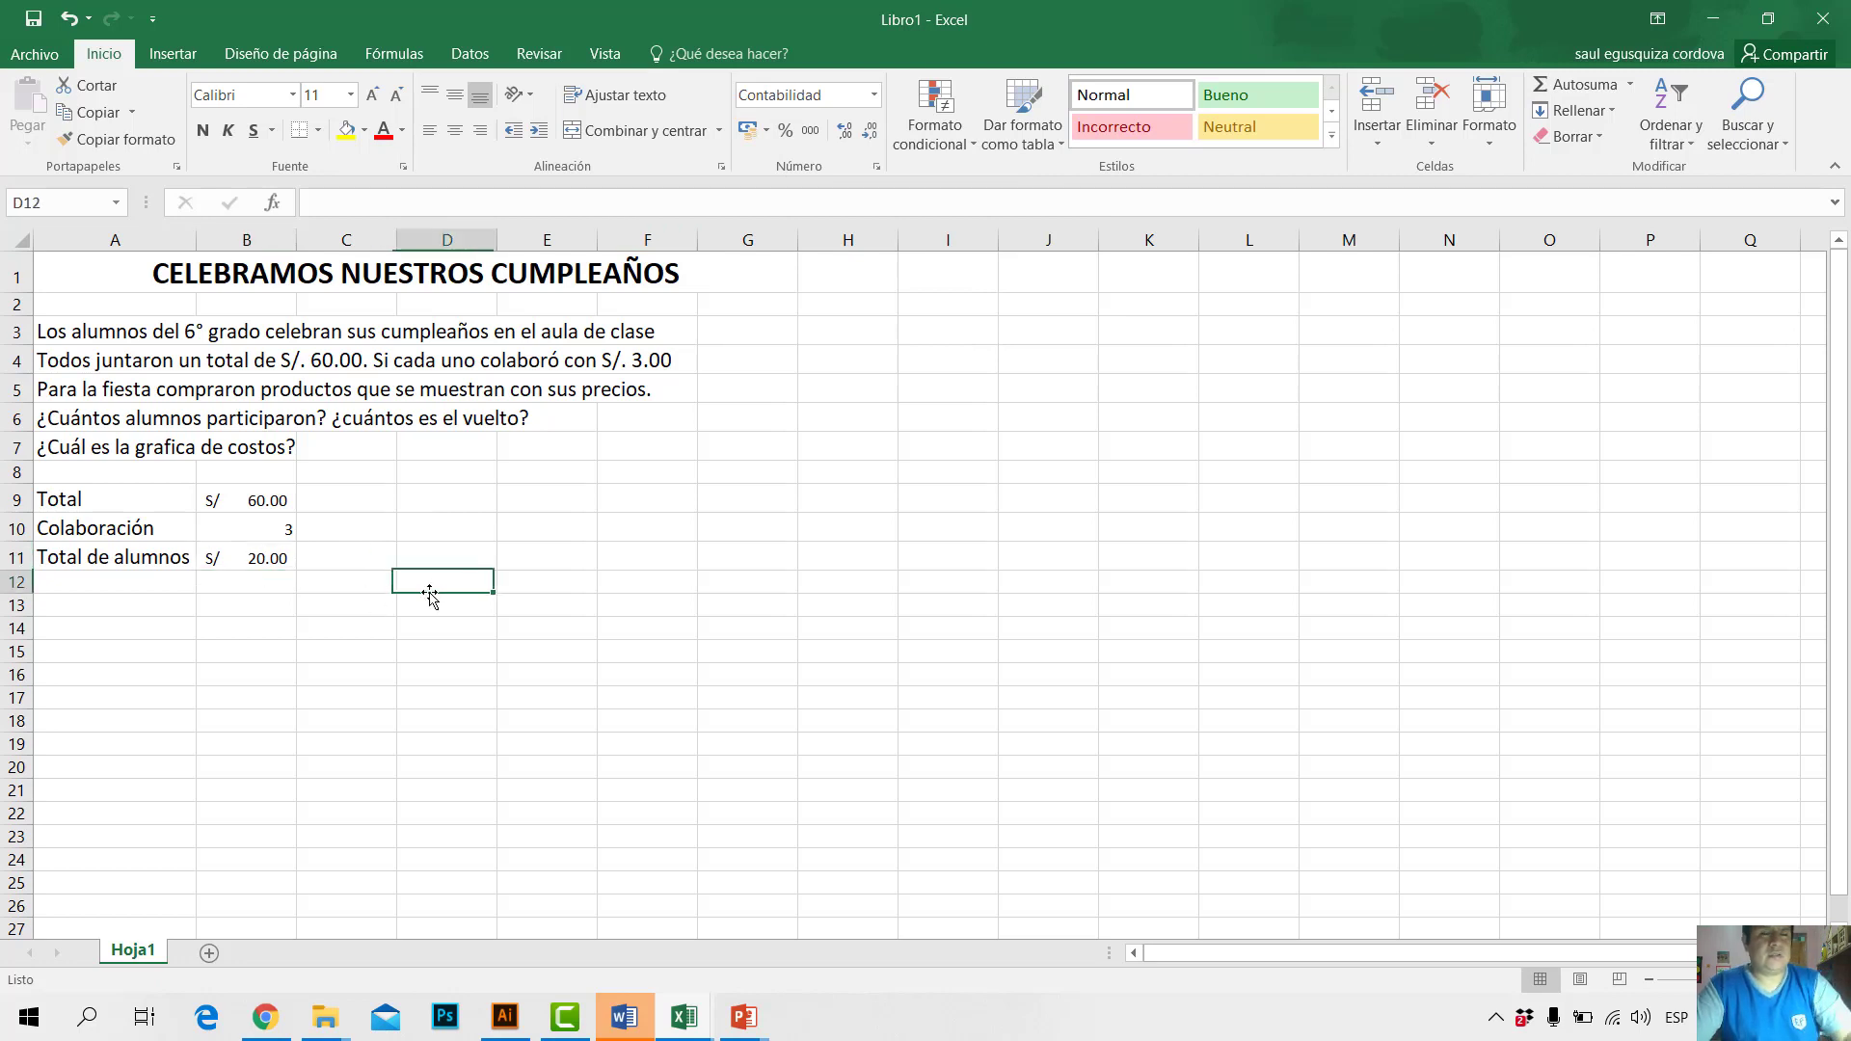
pyautogui.click(261, 504)
pyautogui.click(260, 562)
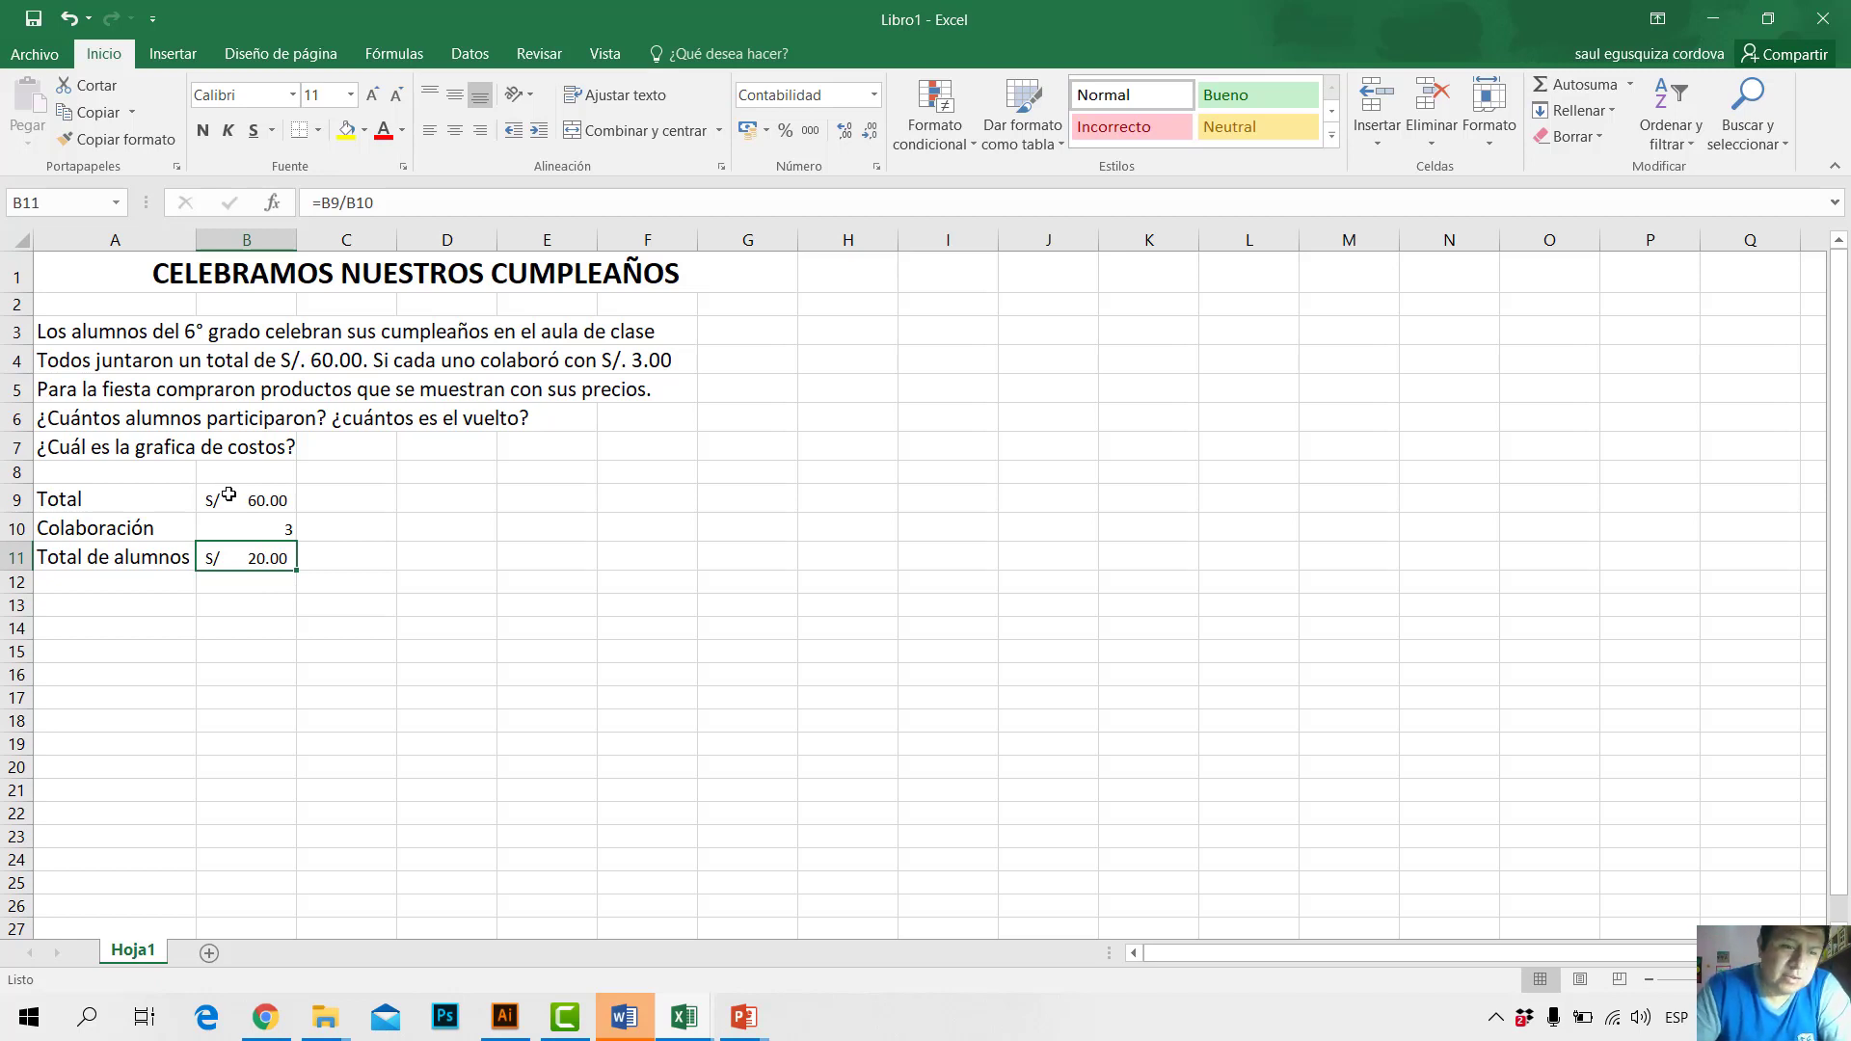
pyautogui.click(282, 504)
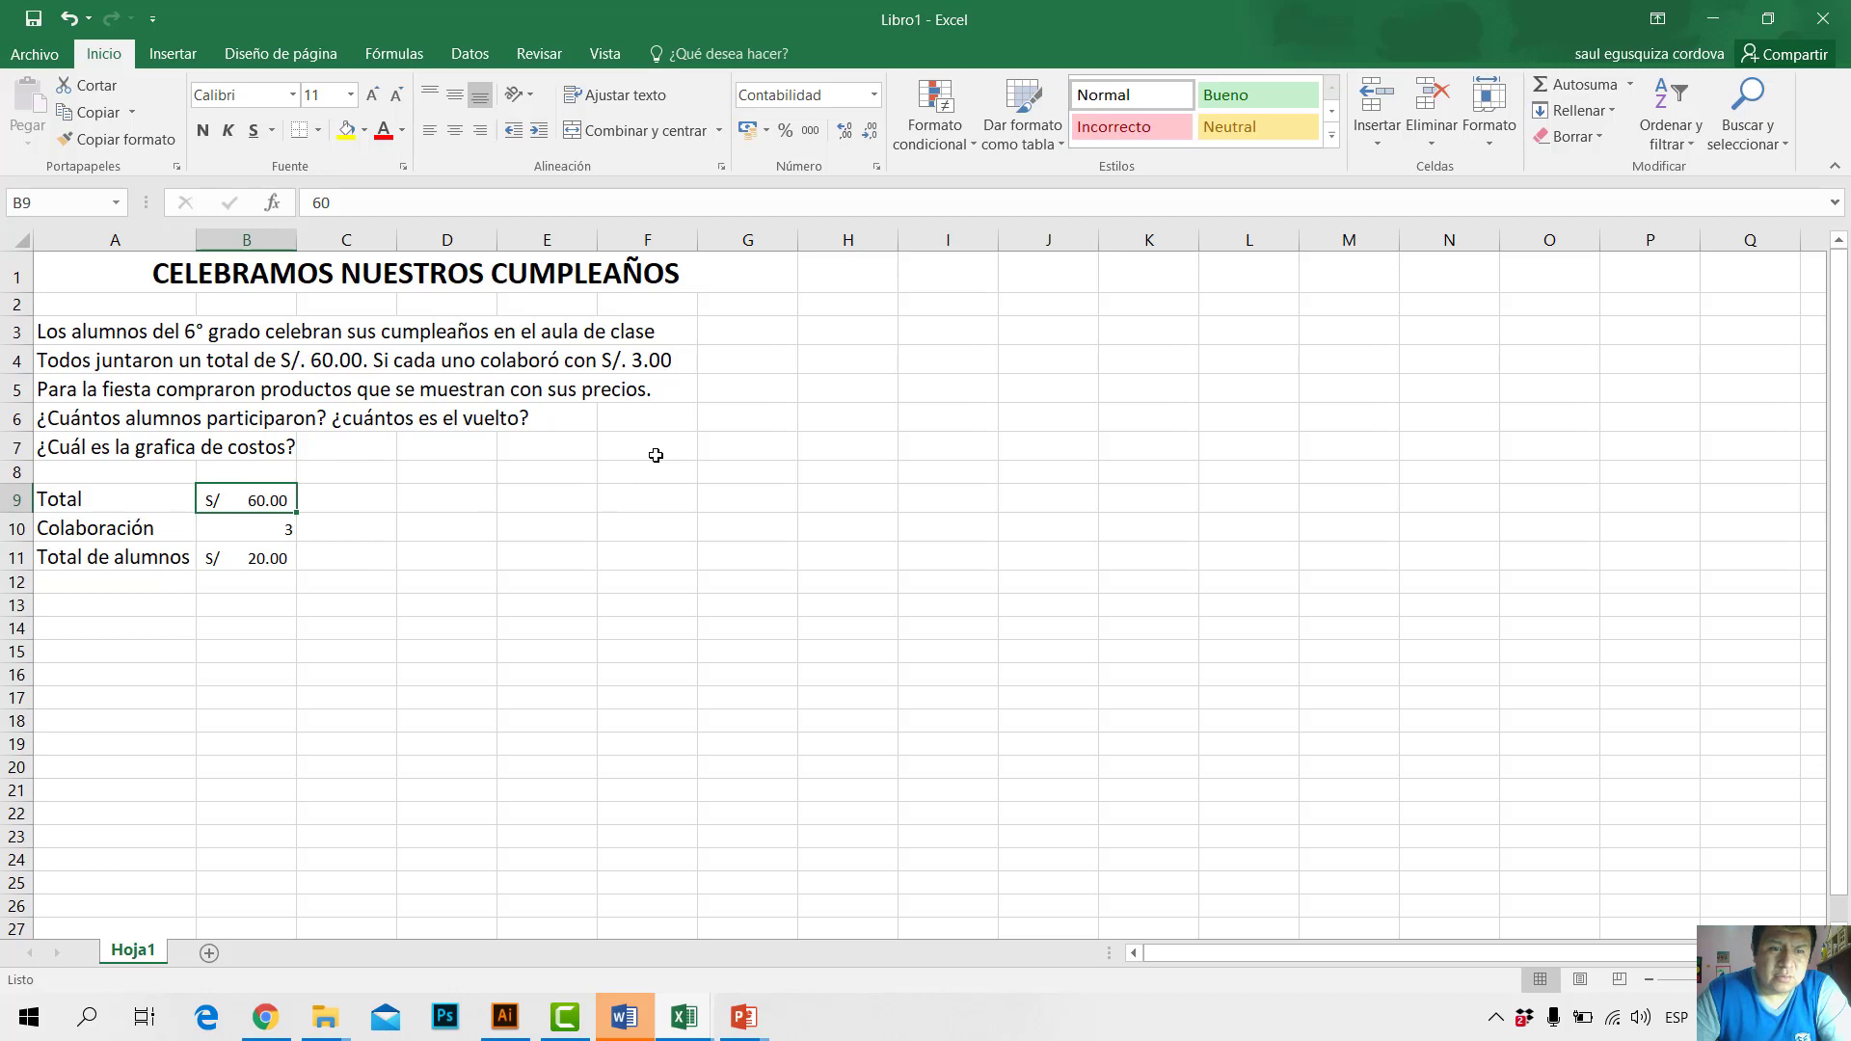
pyautogui.click(241, 555)
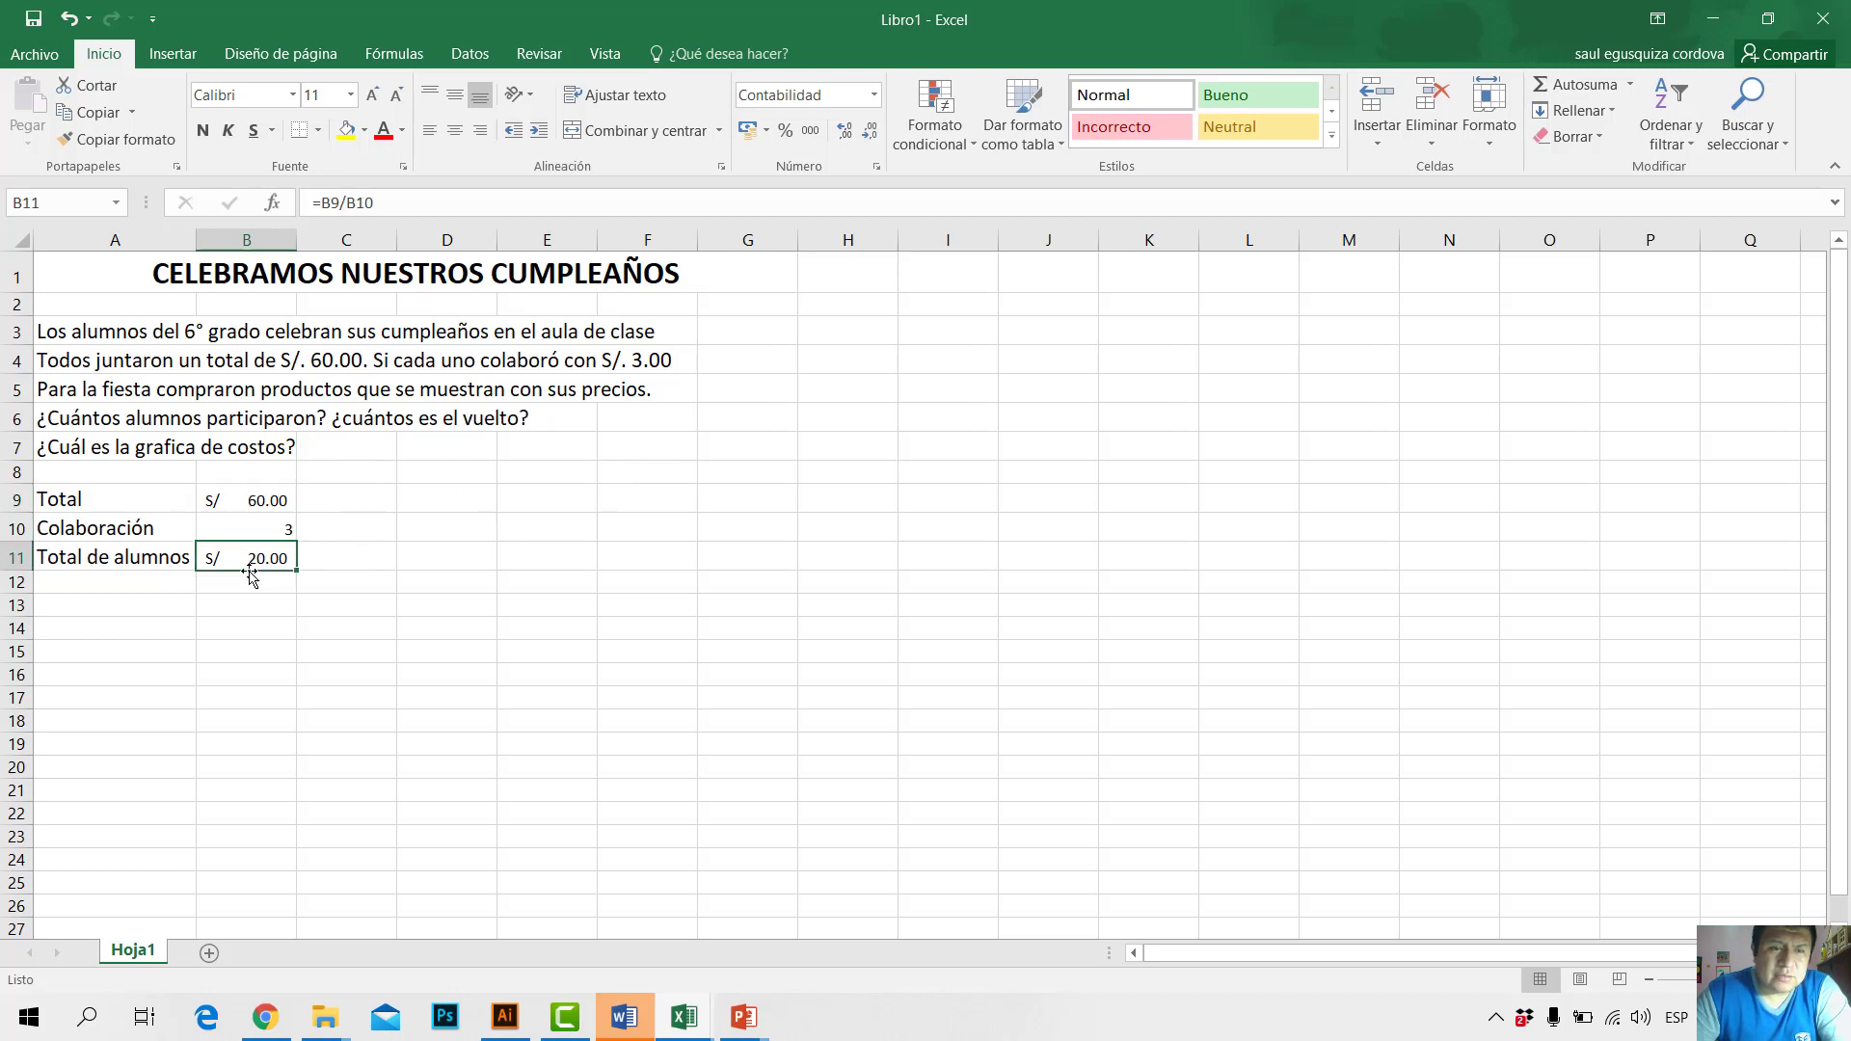
pyautogui.click(635, 360)
pyautogui.click(311, 358)
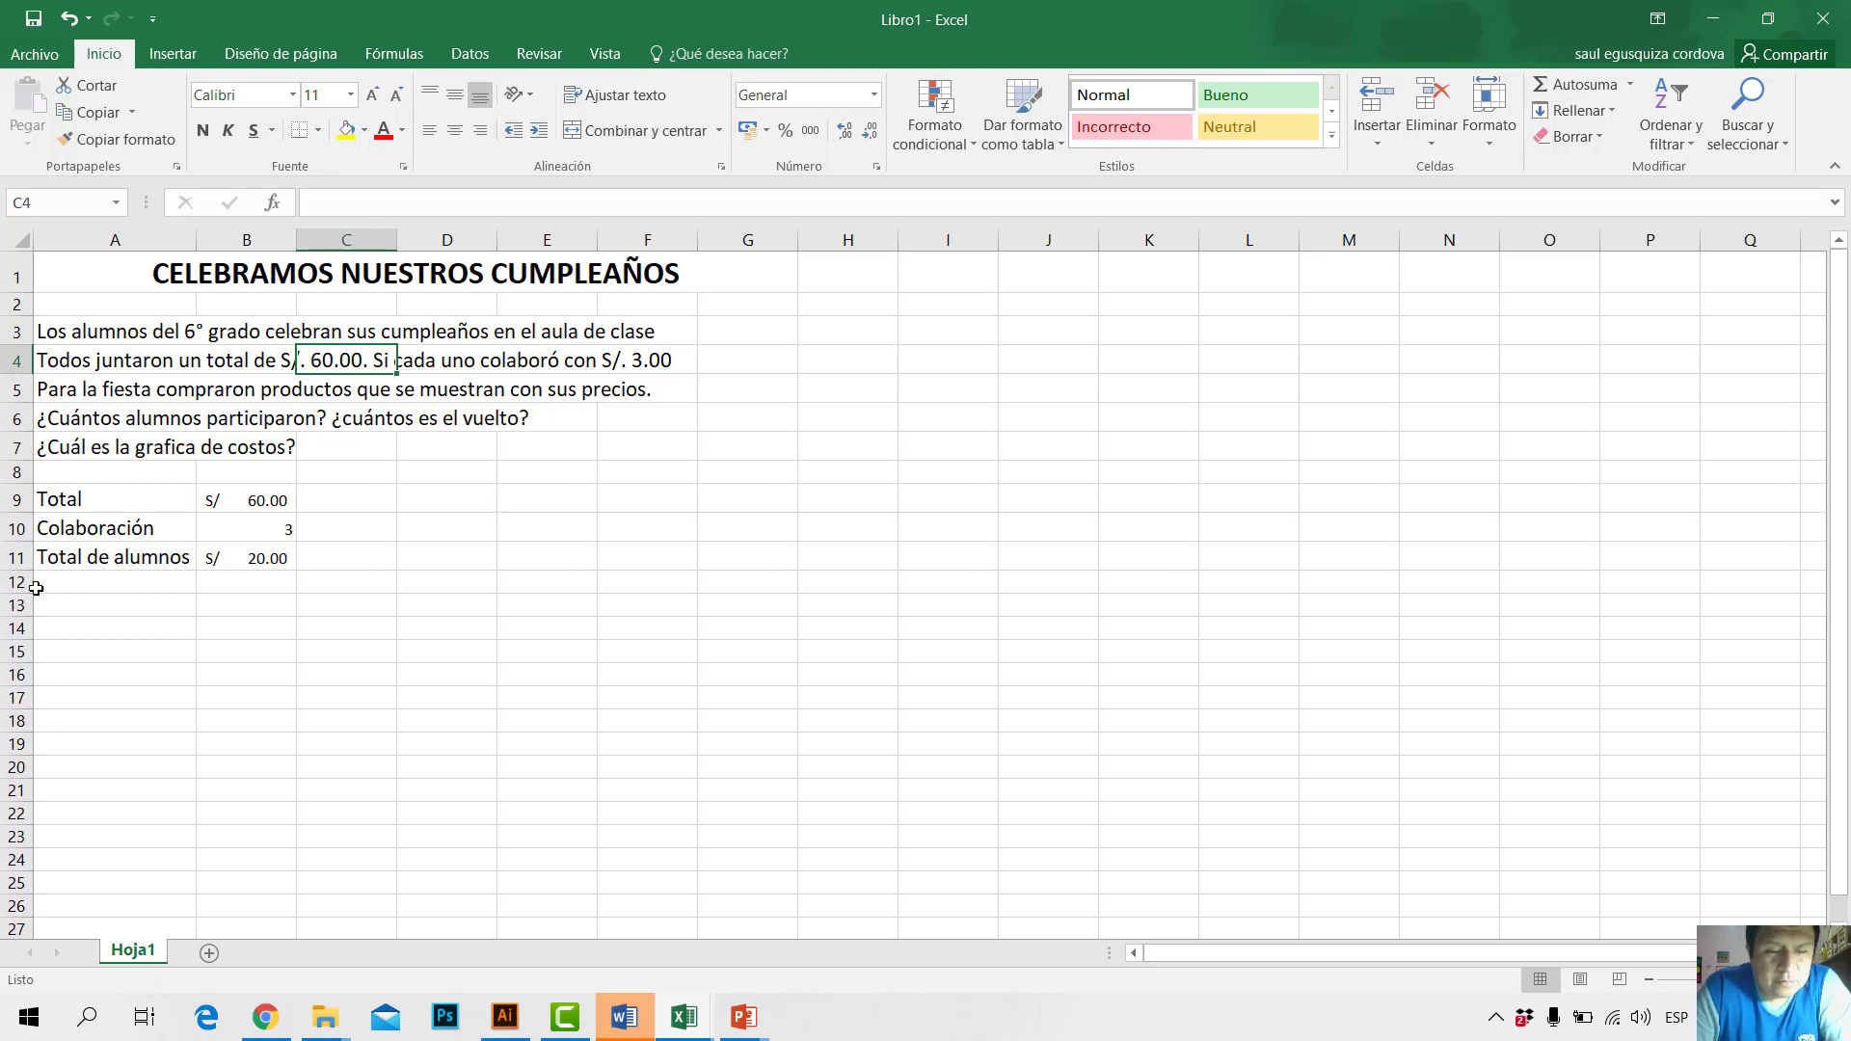
# Step: Switch to the PowerPoint slide show and review the instructions on multiplying cells to find the costs
pyautogui.click(709, 1022)
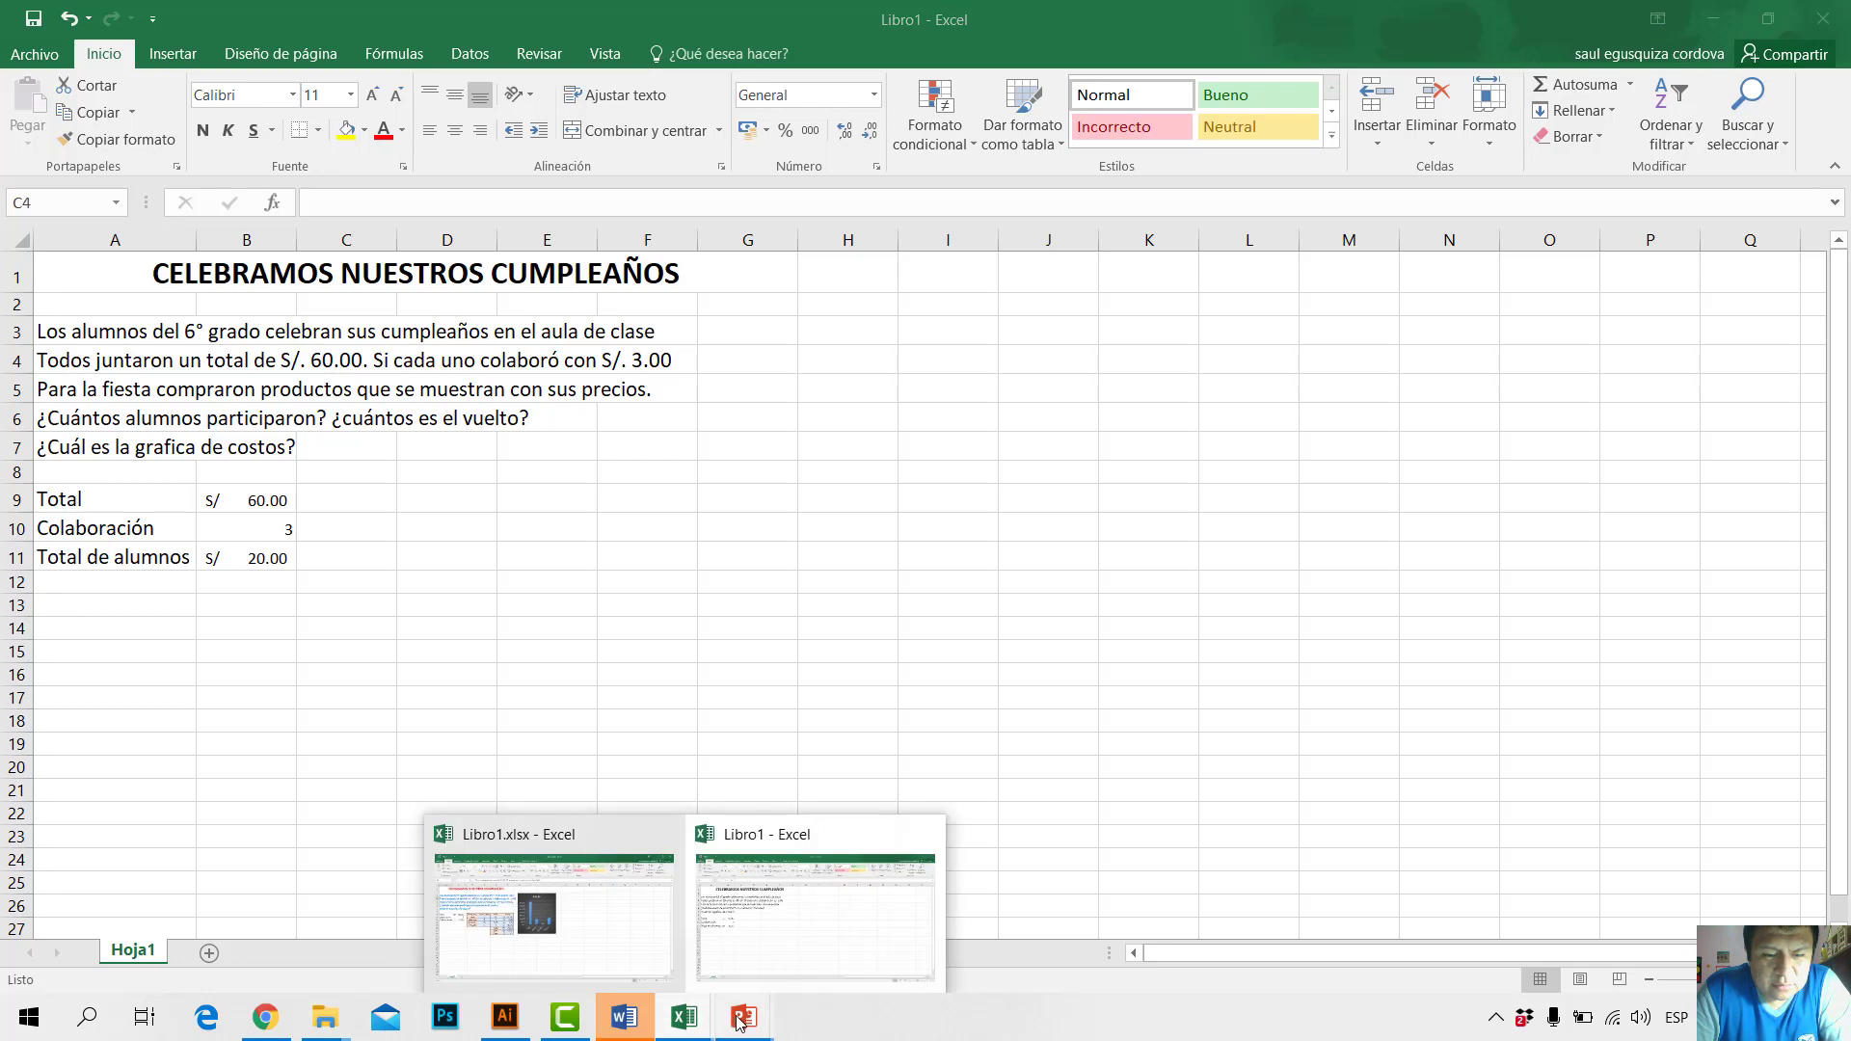
pyautogui.click(853, 916)
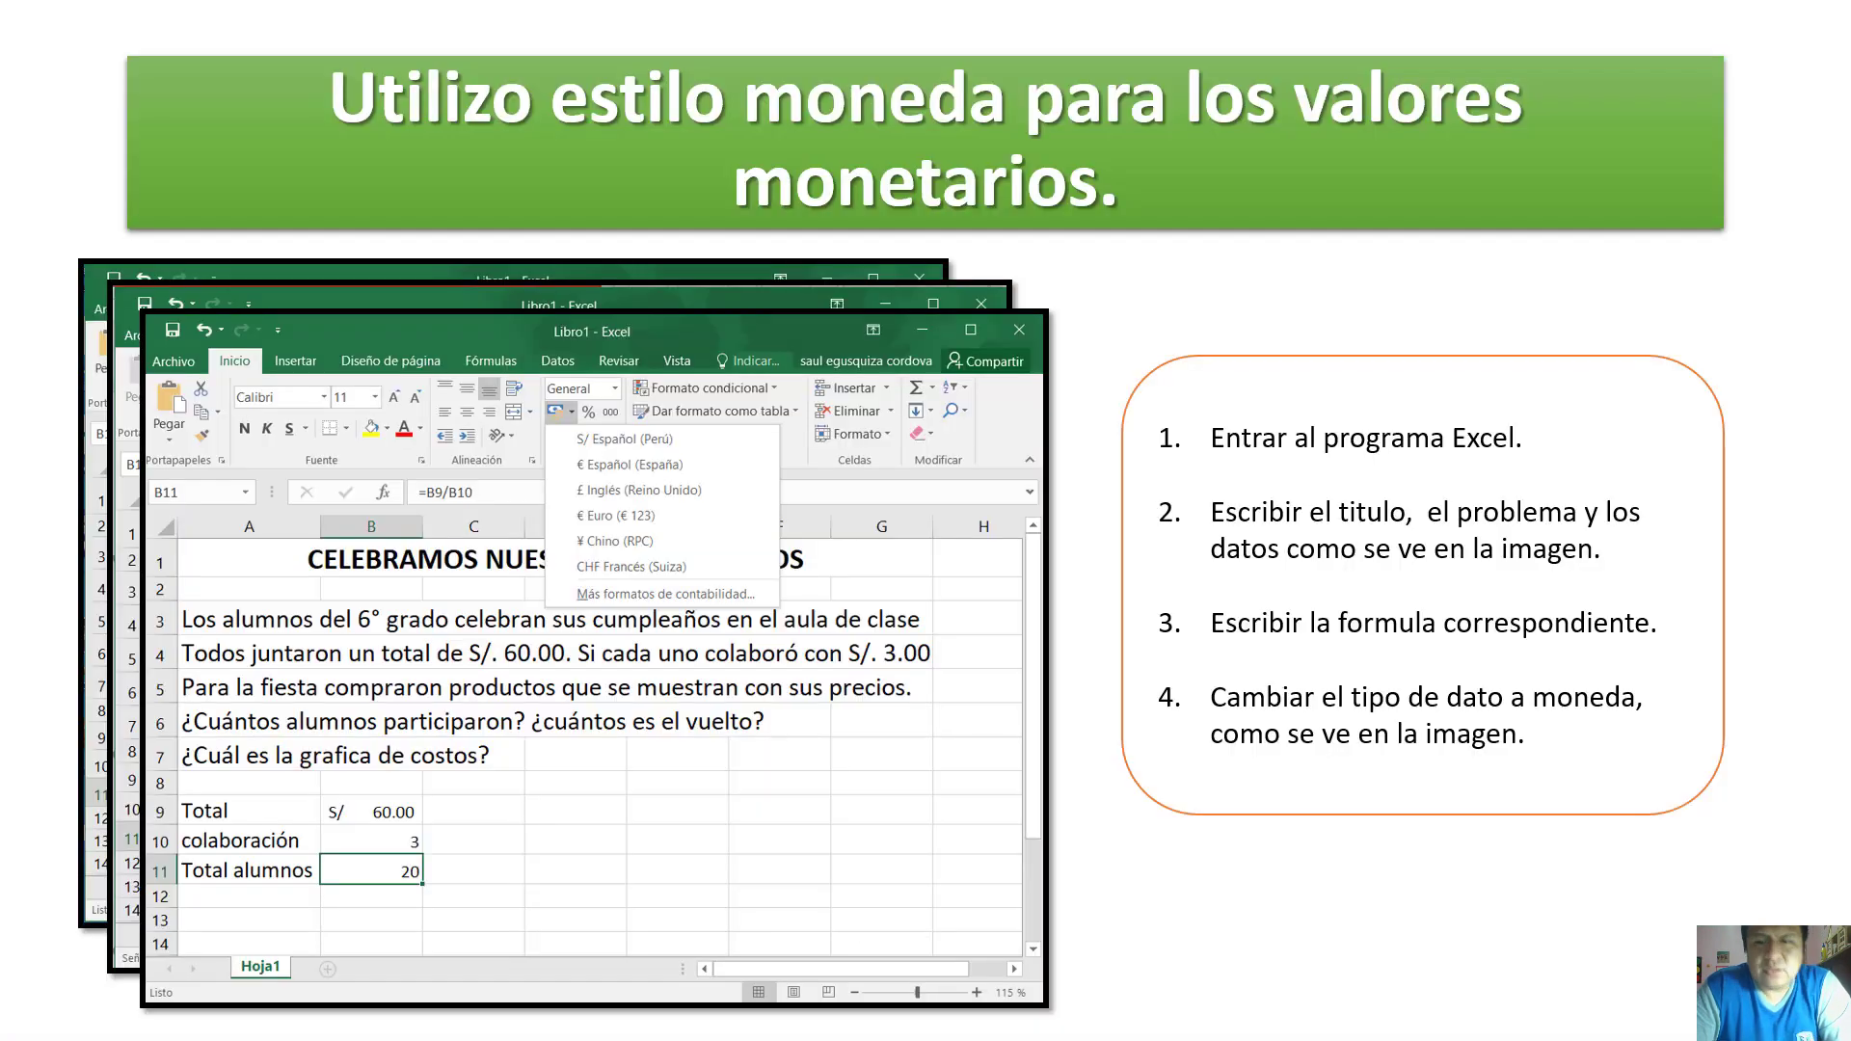
pyautogui.press('Right')
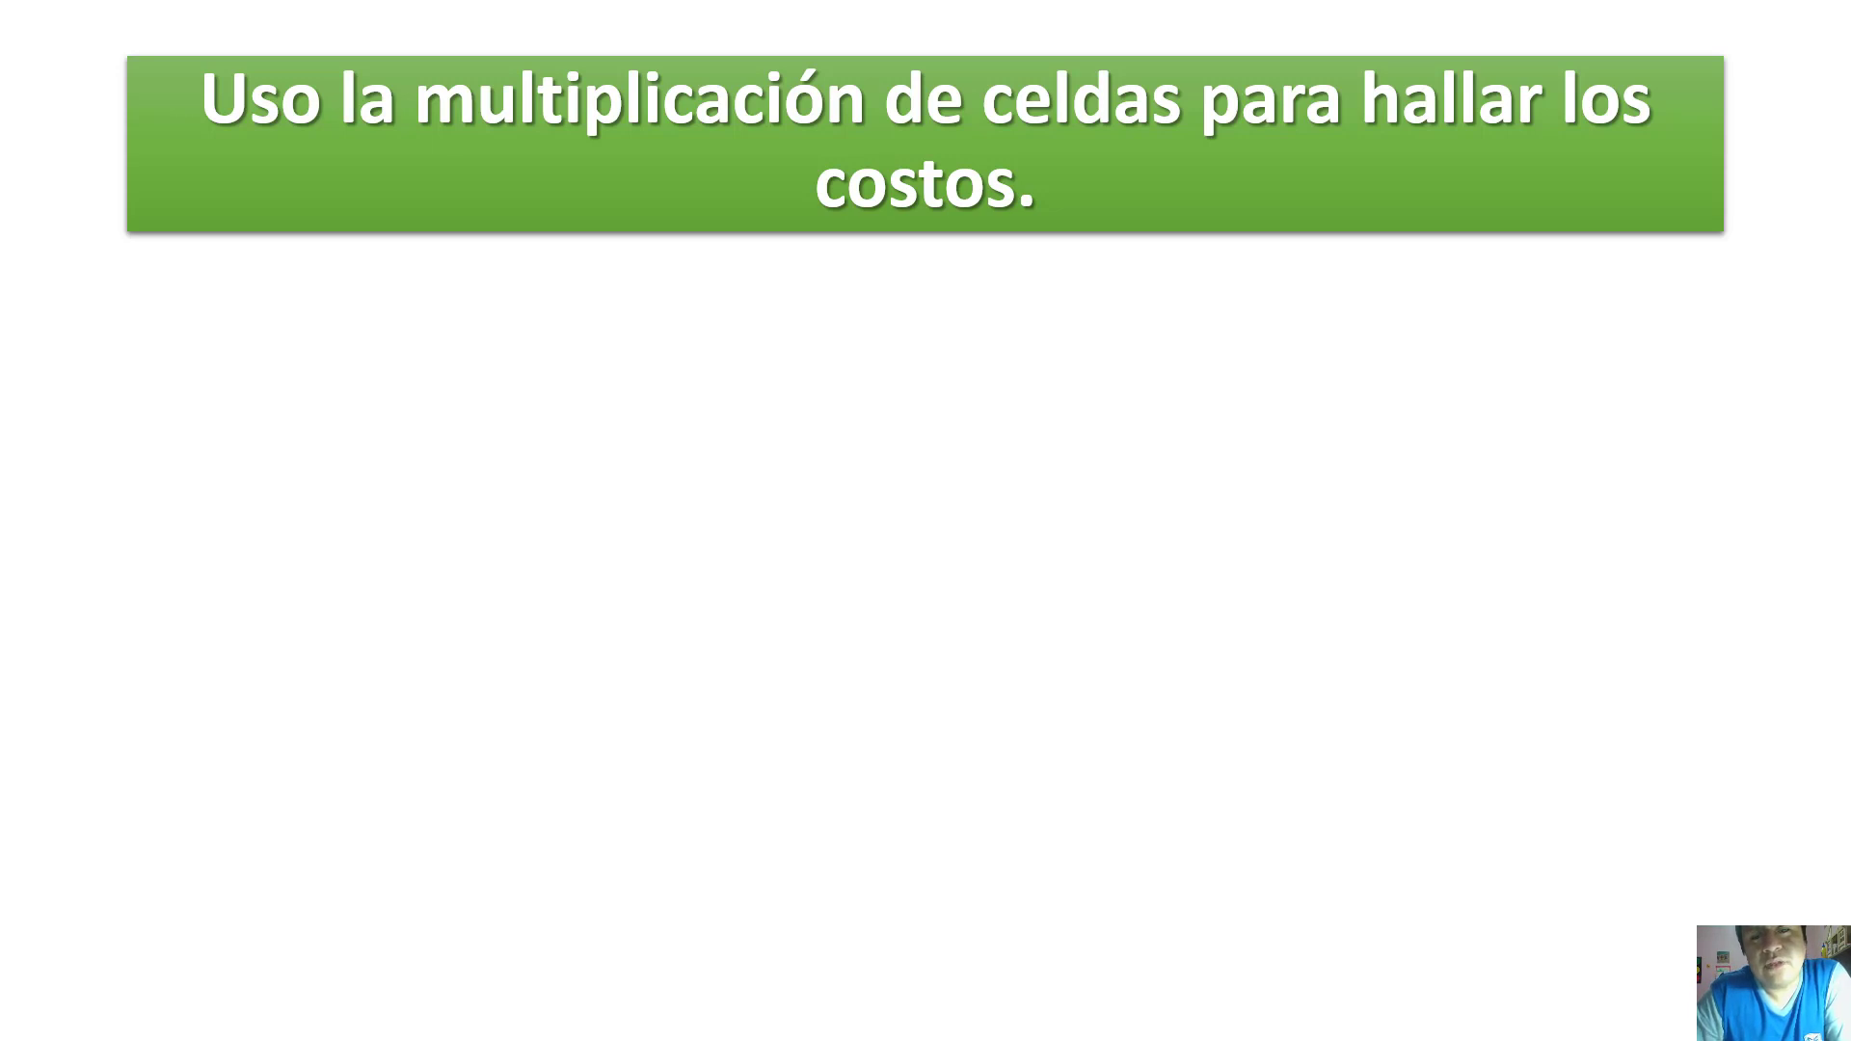
pyautogui.press('Right')
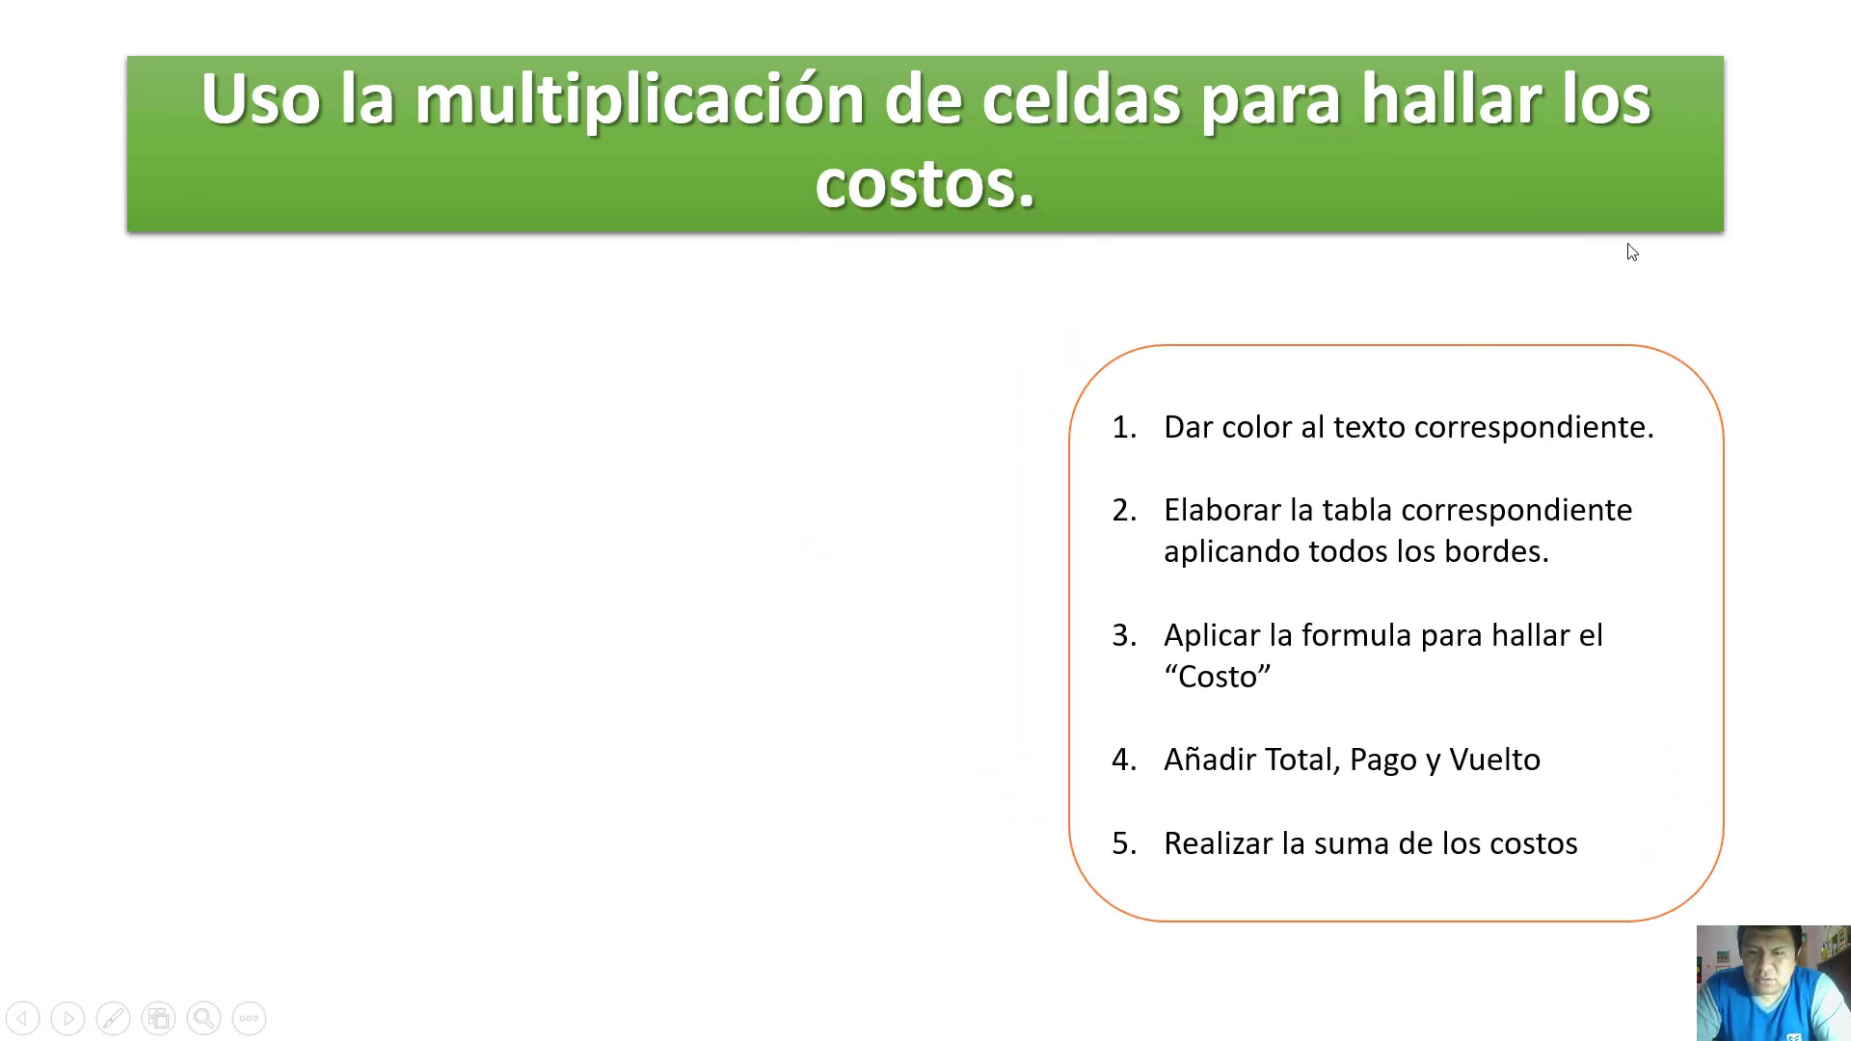
pyautogui.press('Right')
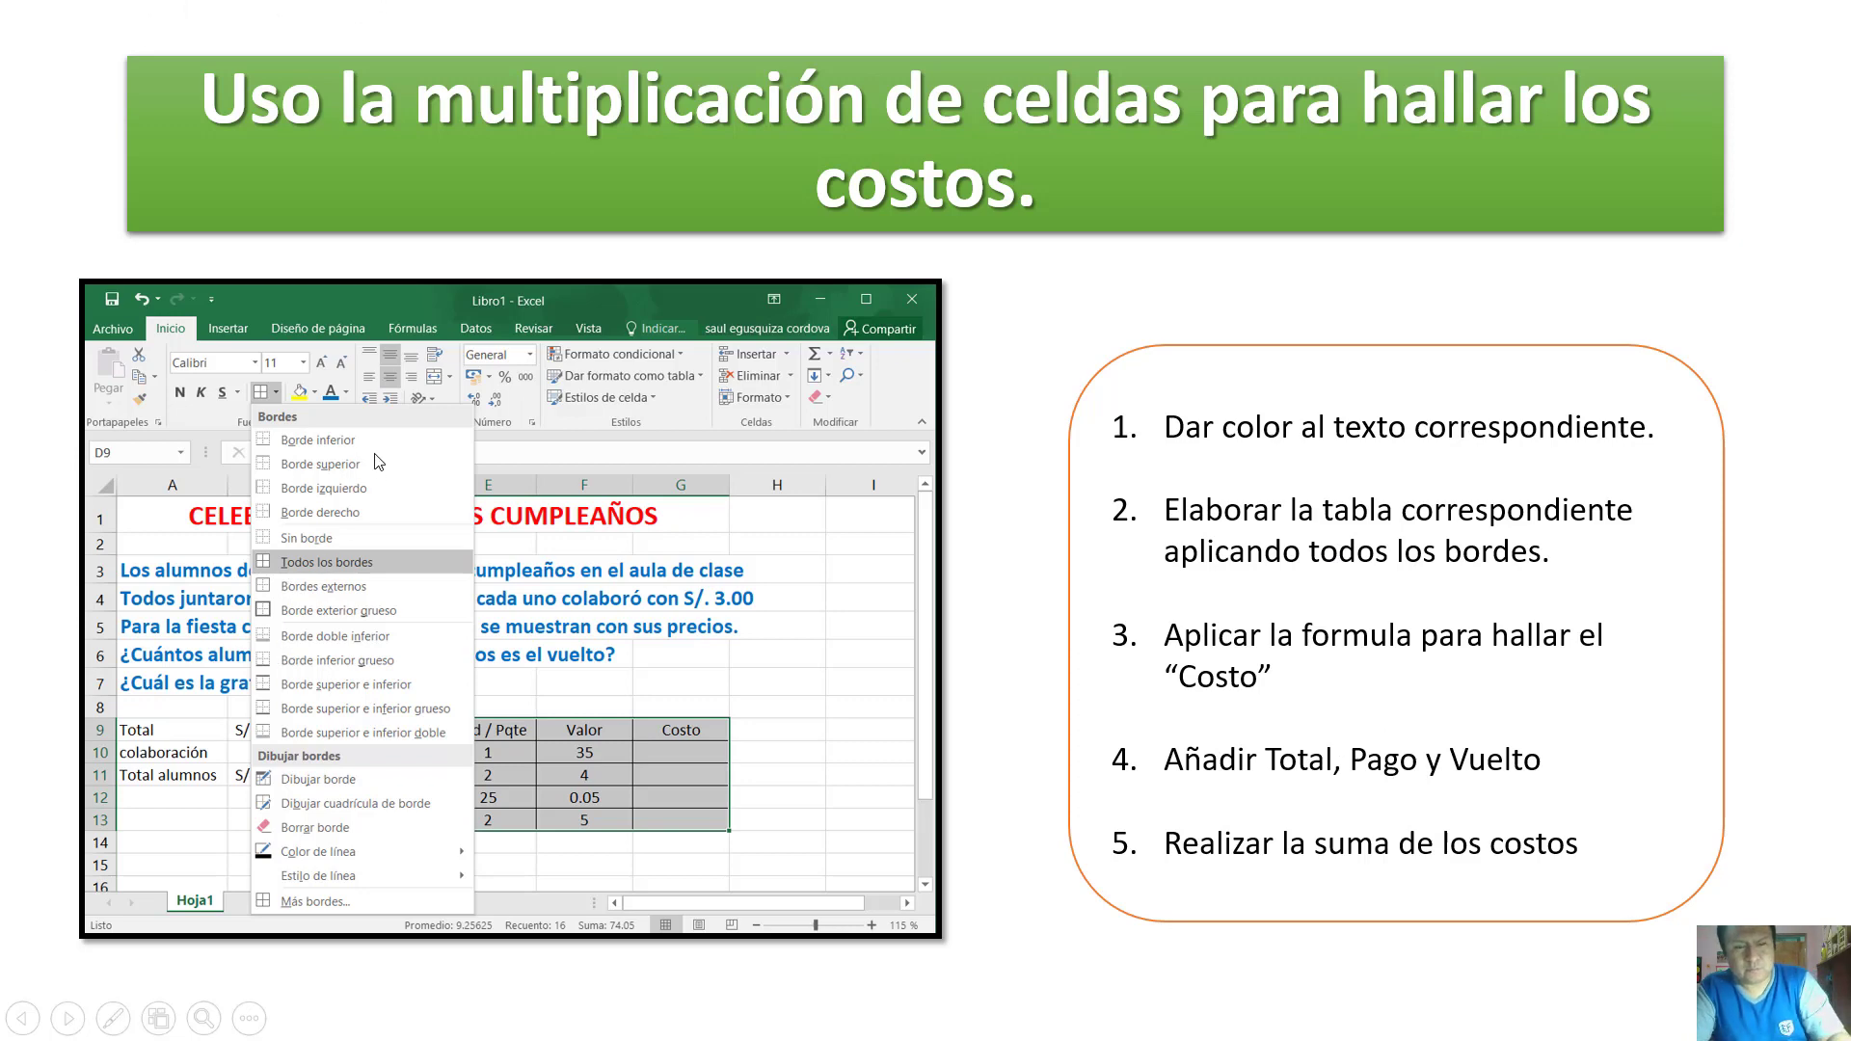
# Step: Return to the new Excel workbook, narrow column C to a thin spacer, and select cell D9
pyautogui.hotkey('alt', 'Tab')
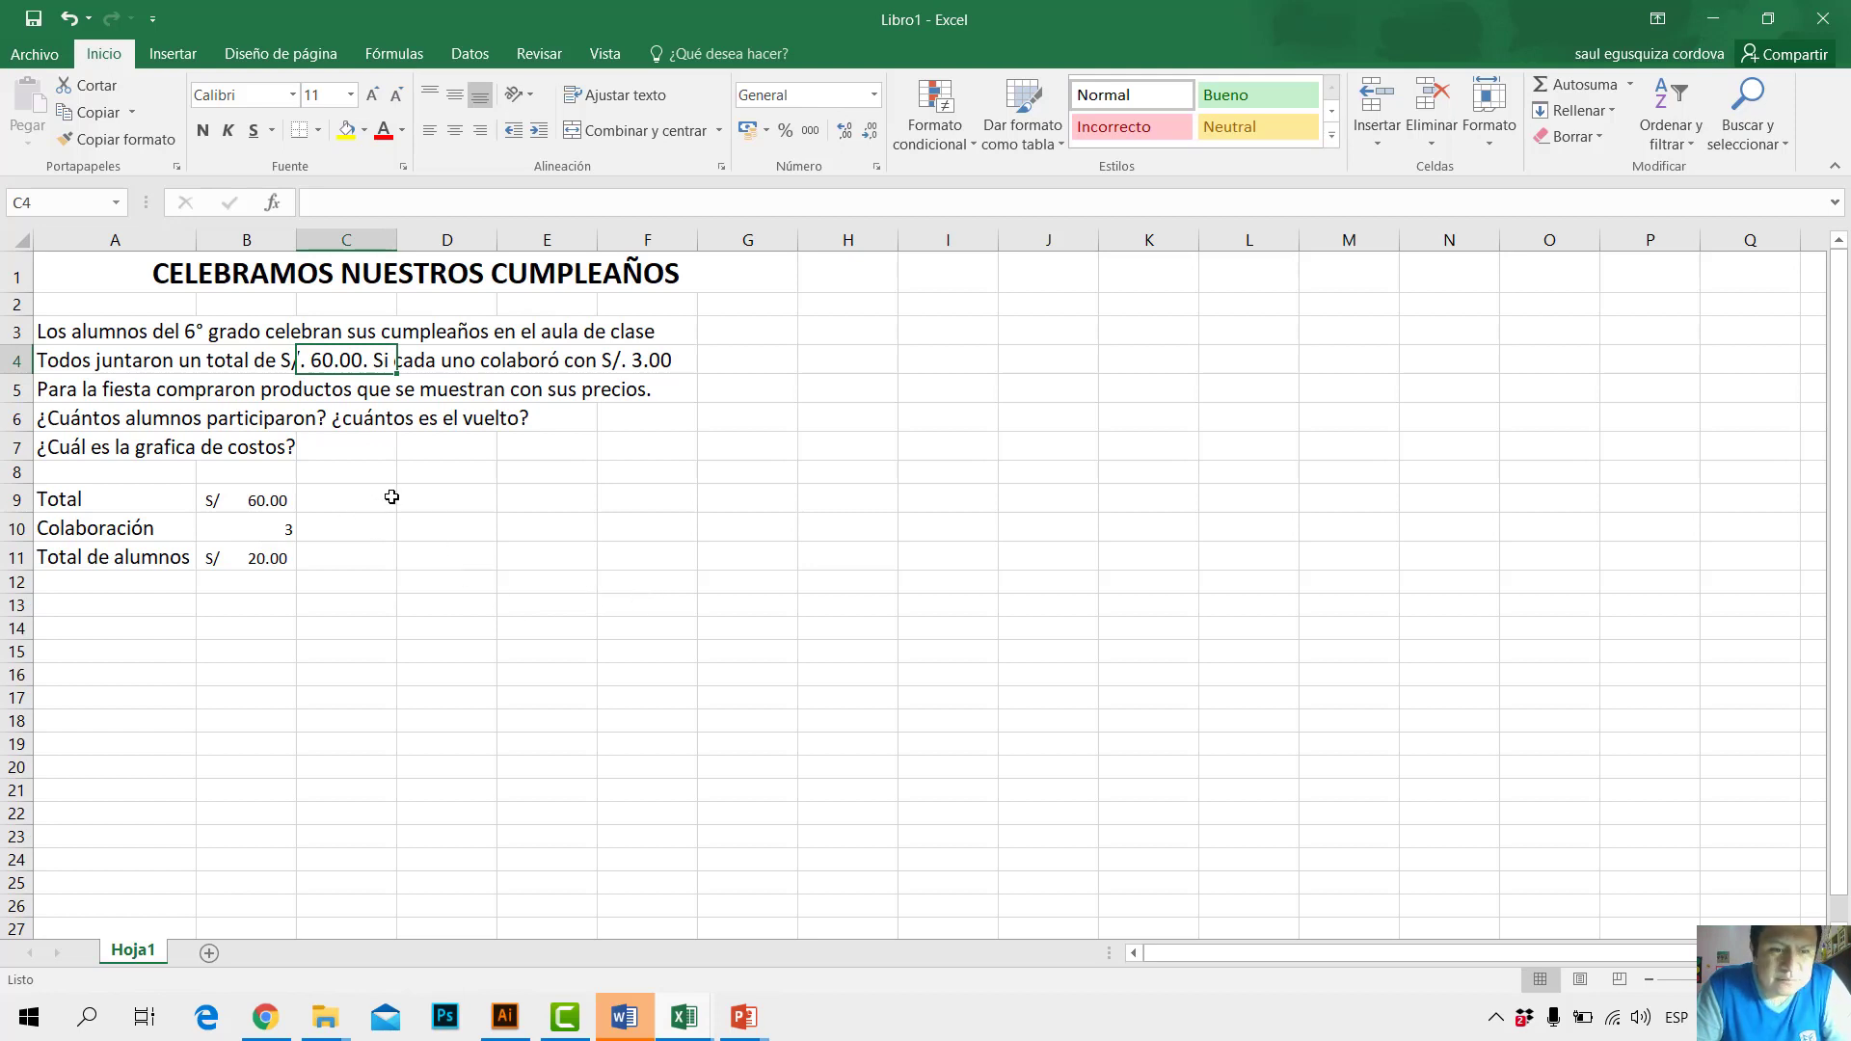
pyautogui.moveTo(396, 239); pyautogui.dragTo(324, 240)
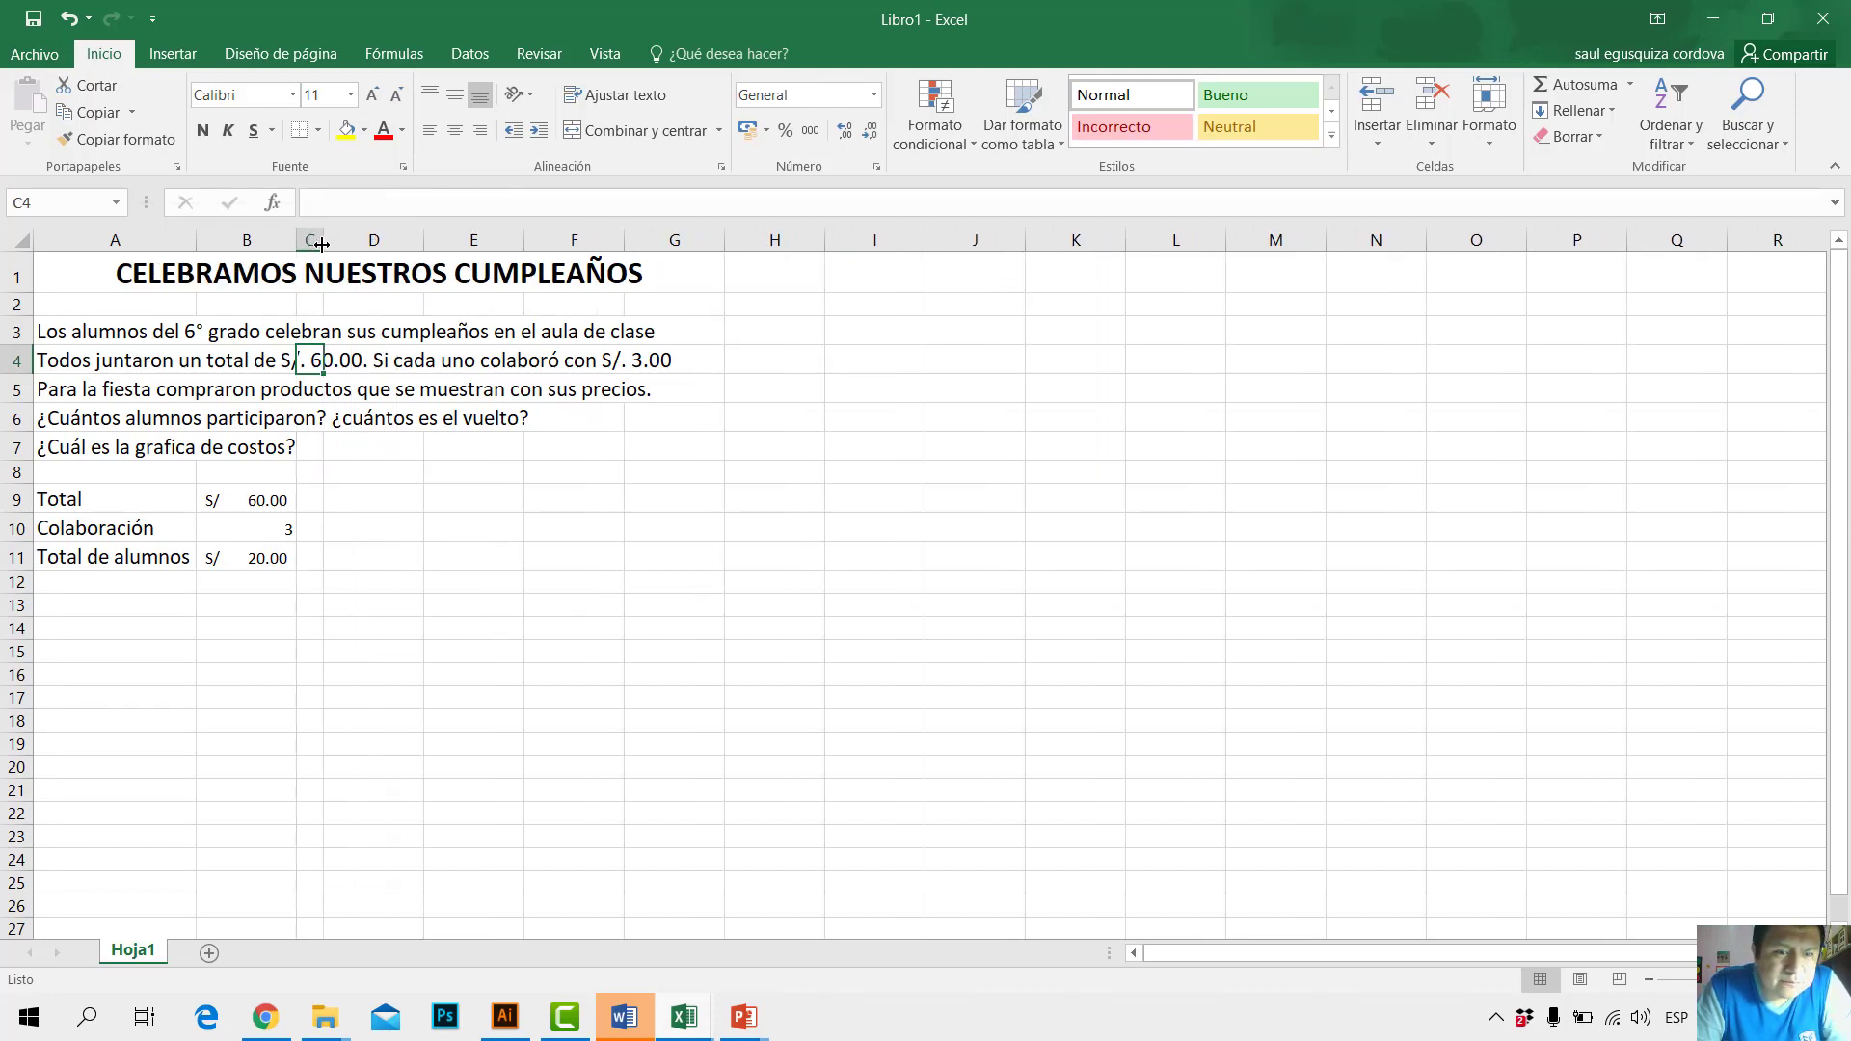
pyautogui.click(386, 506)
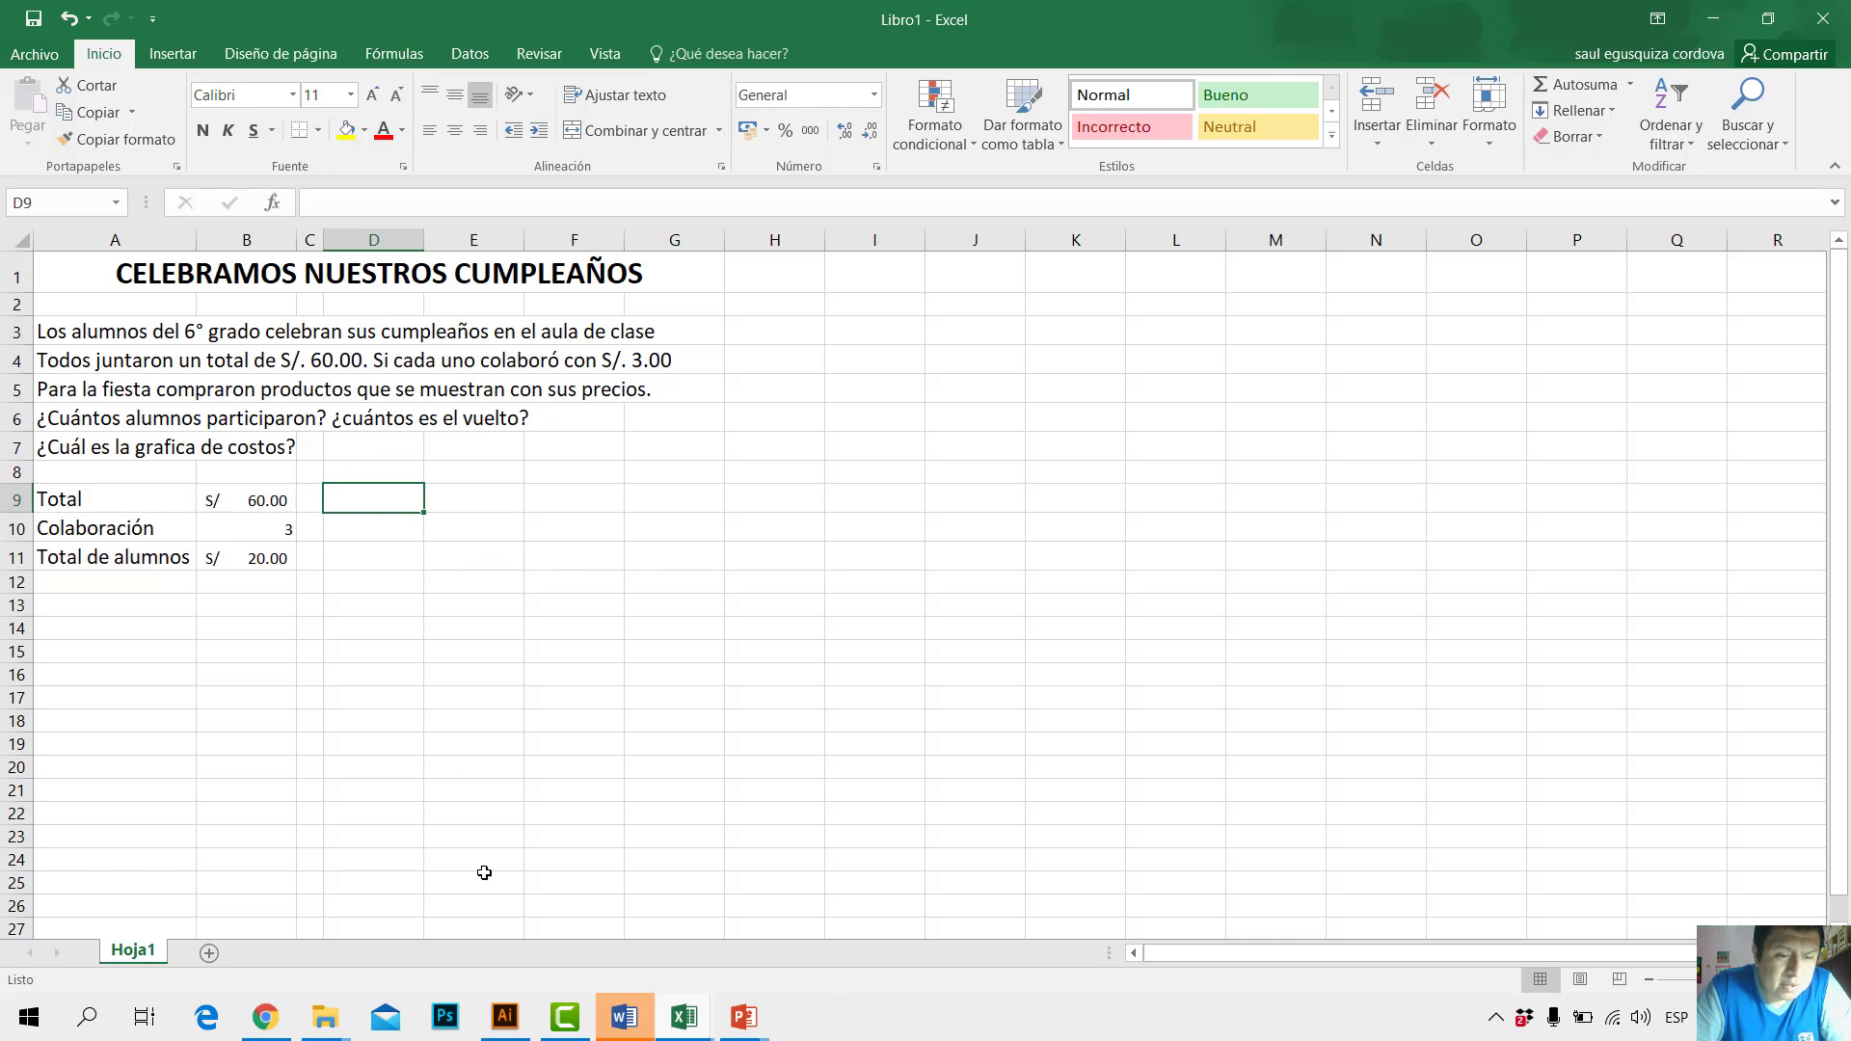
# Step: Copy the product list in D9:D13 of Libro1.xlsx and paste it at D9 in the new workbook
pyautogui.moveTo(704, 1022)
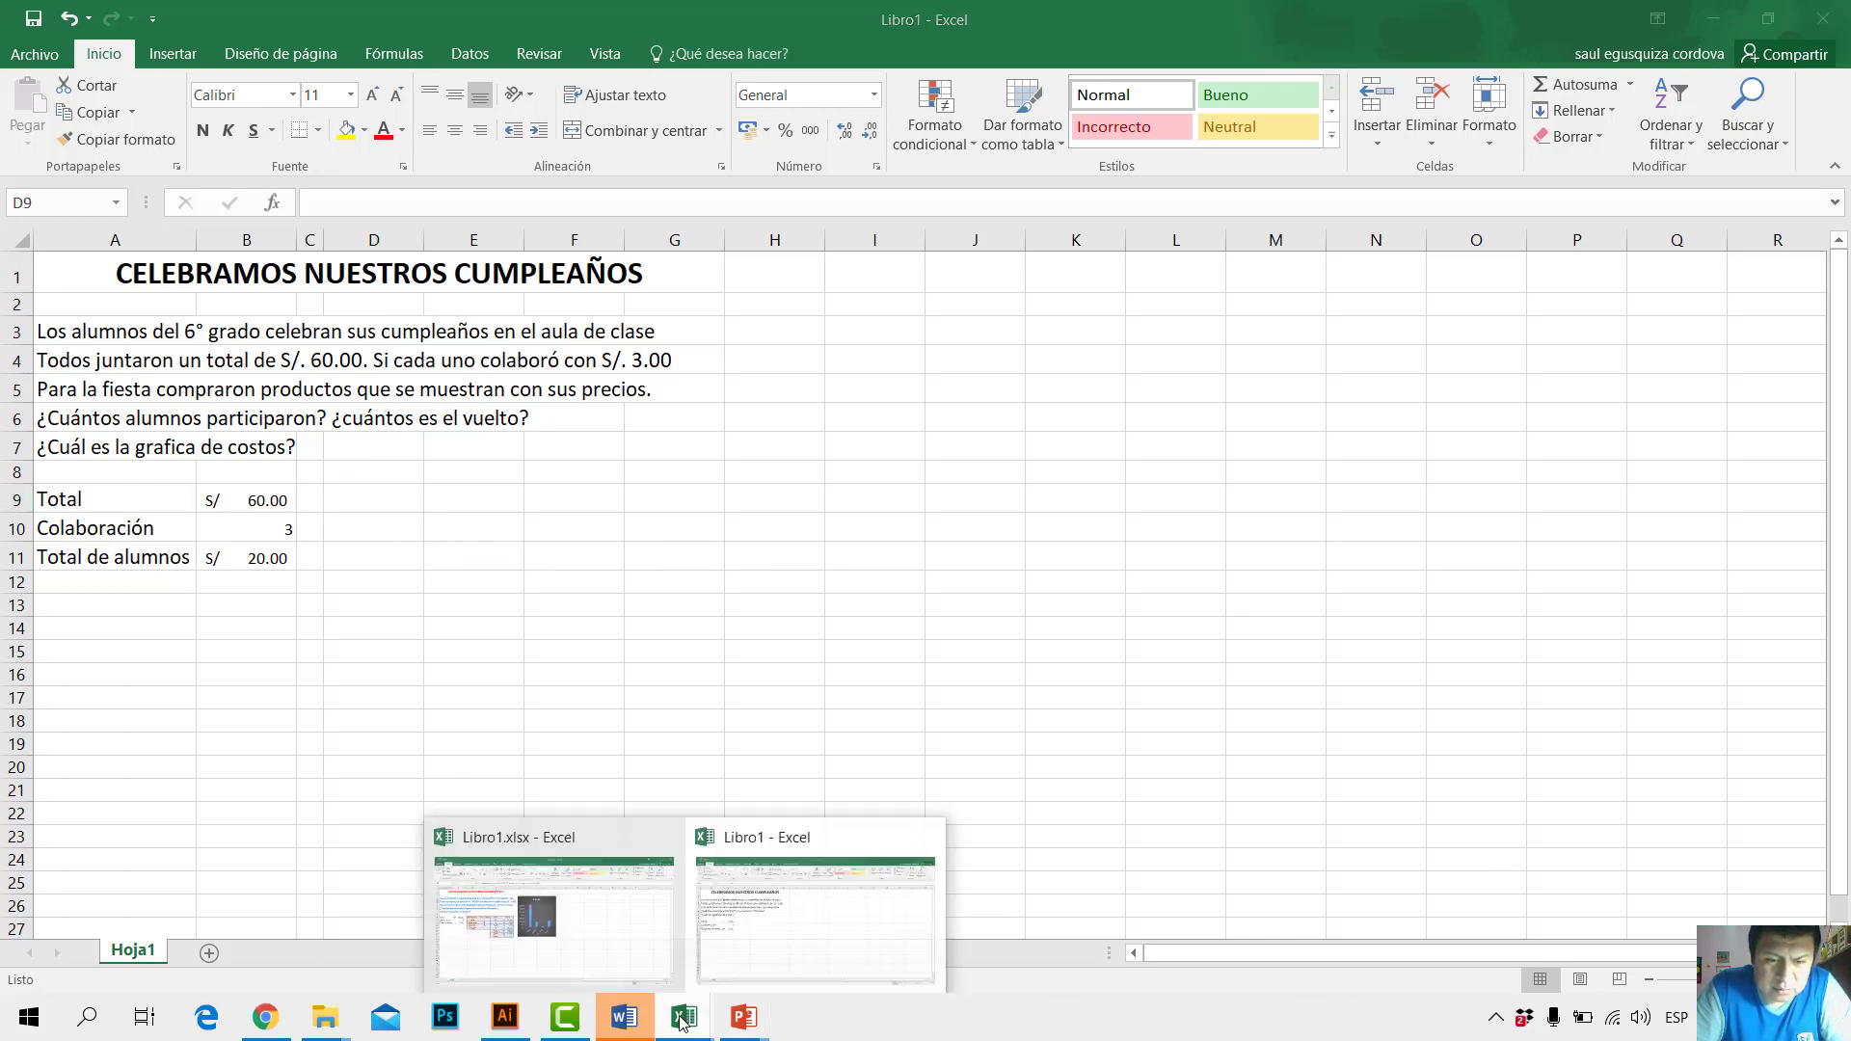
pyautogui.click(573, 955)
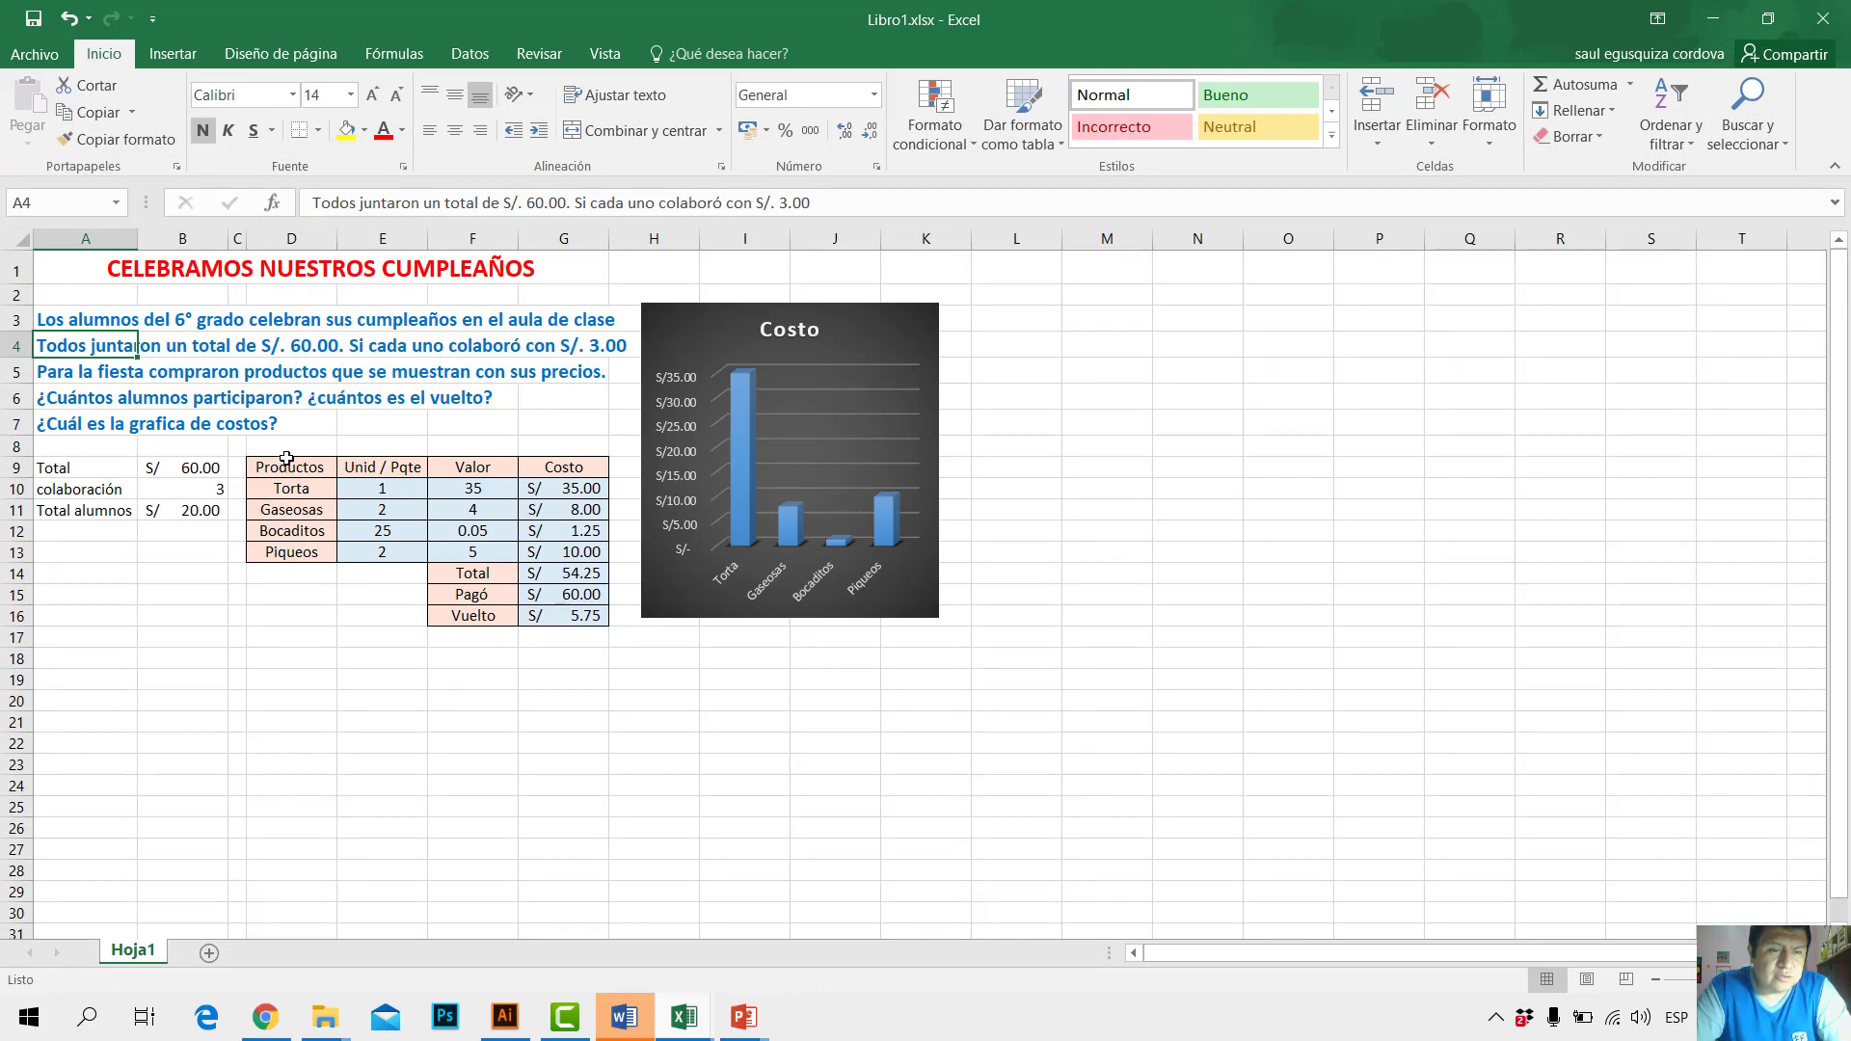
pyautogui.moveTo(287, 467); pyautogui.dragTo(308, 548)
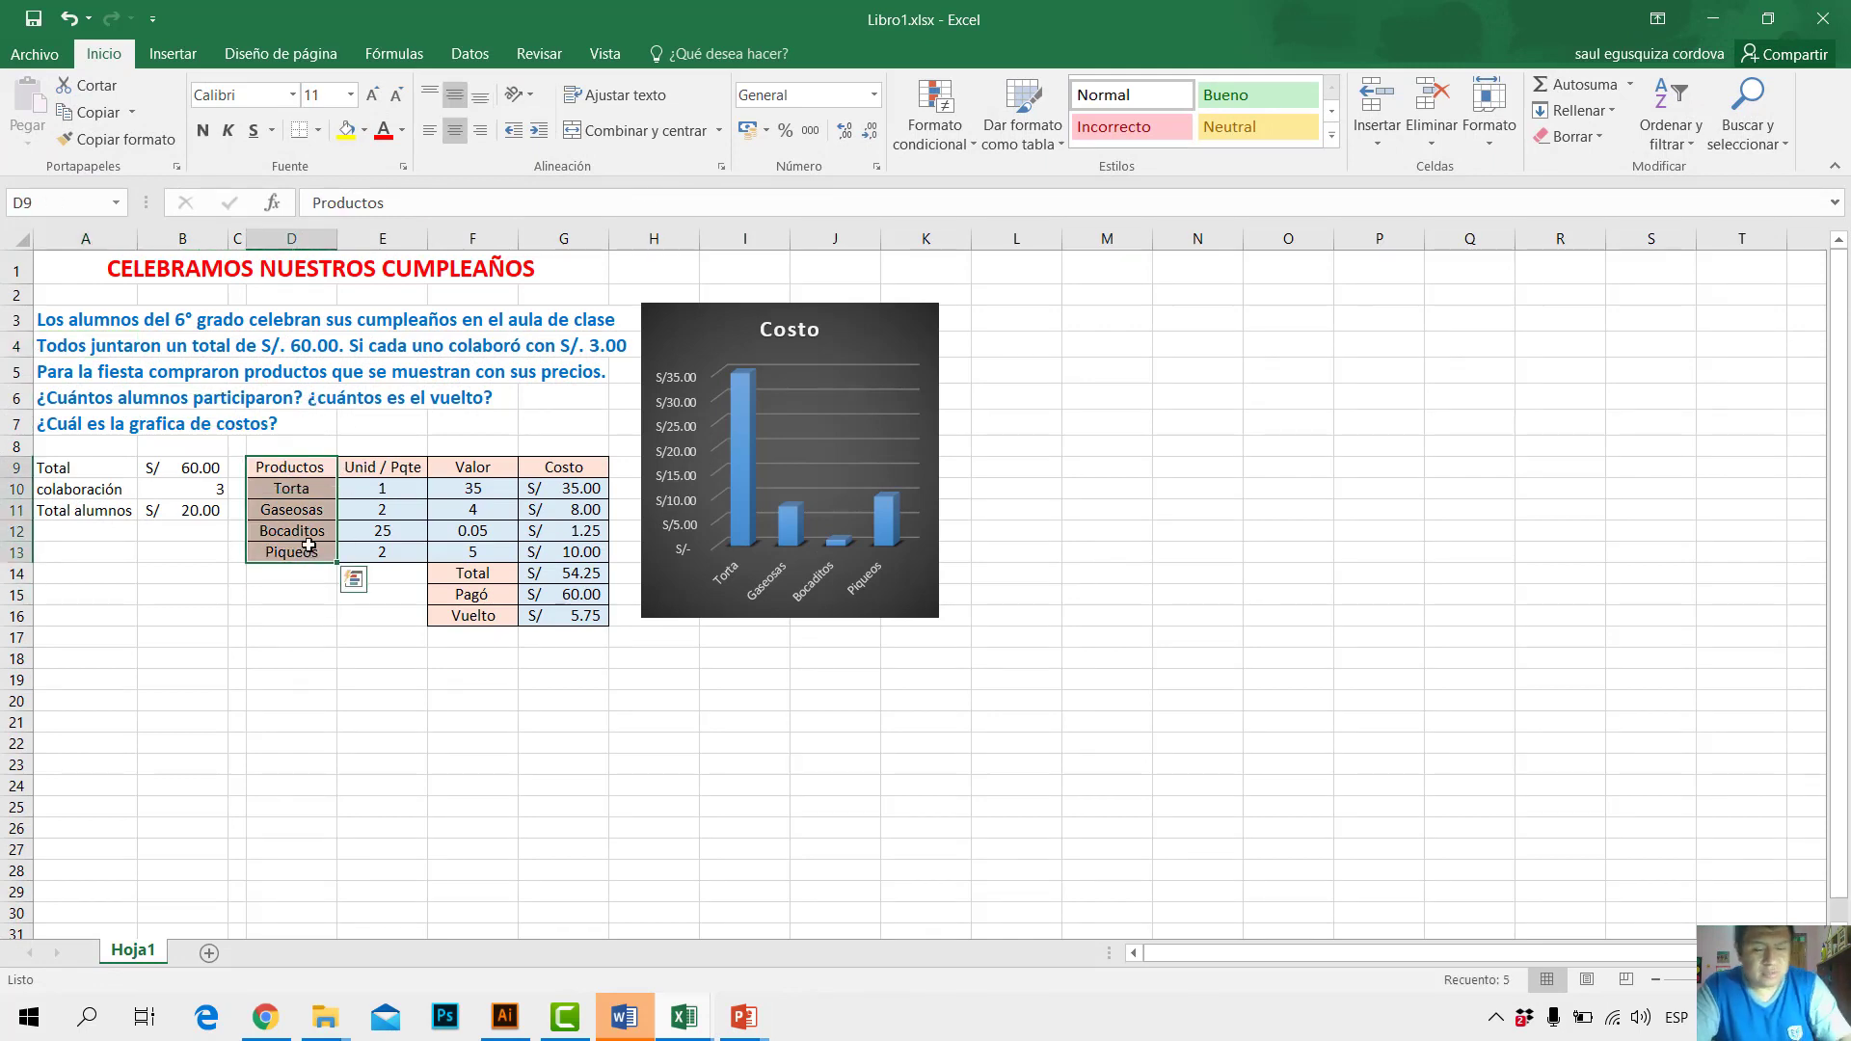
pyautogui.hotkey('ctrl', 'c')
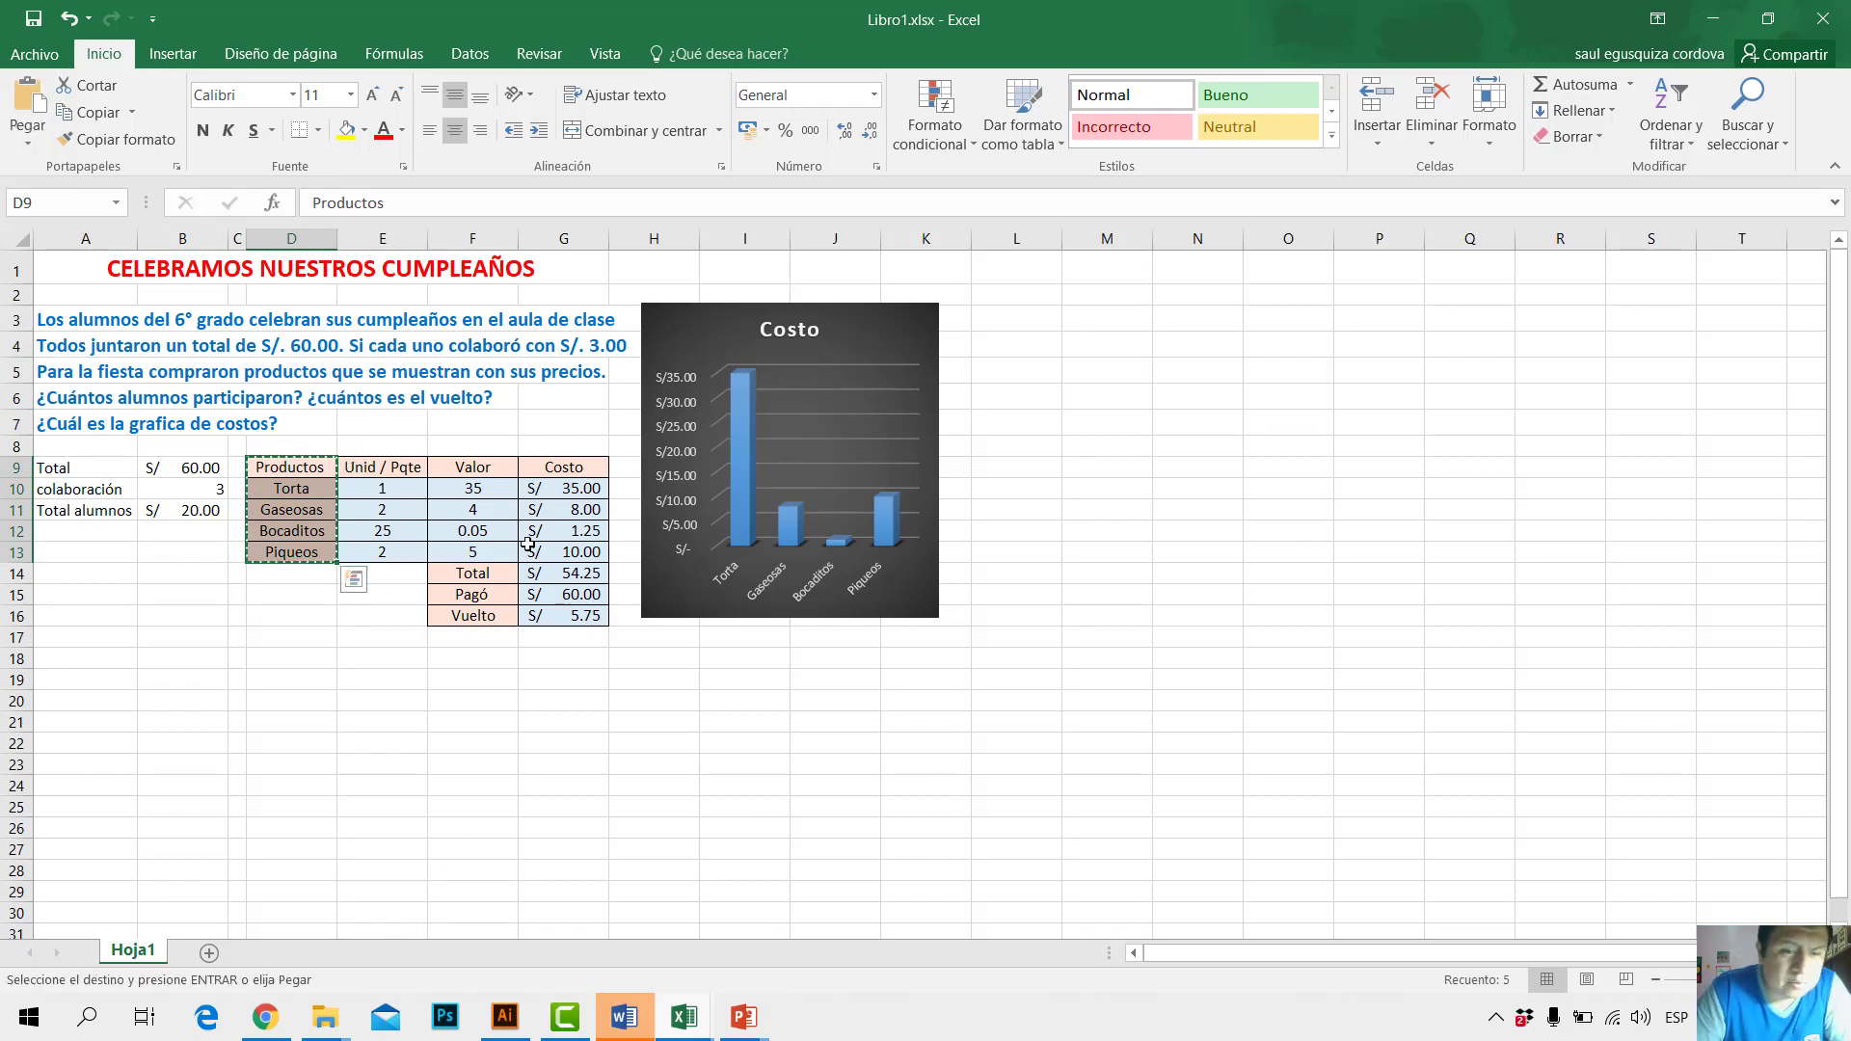
pyautogui.moveTo(698, 1022)
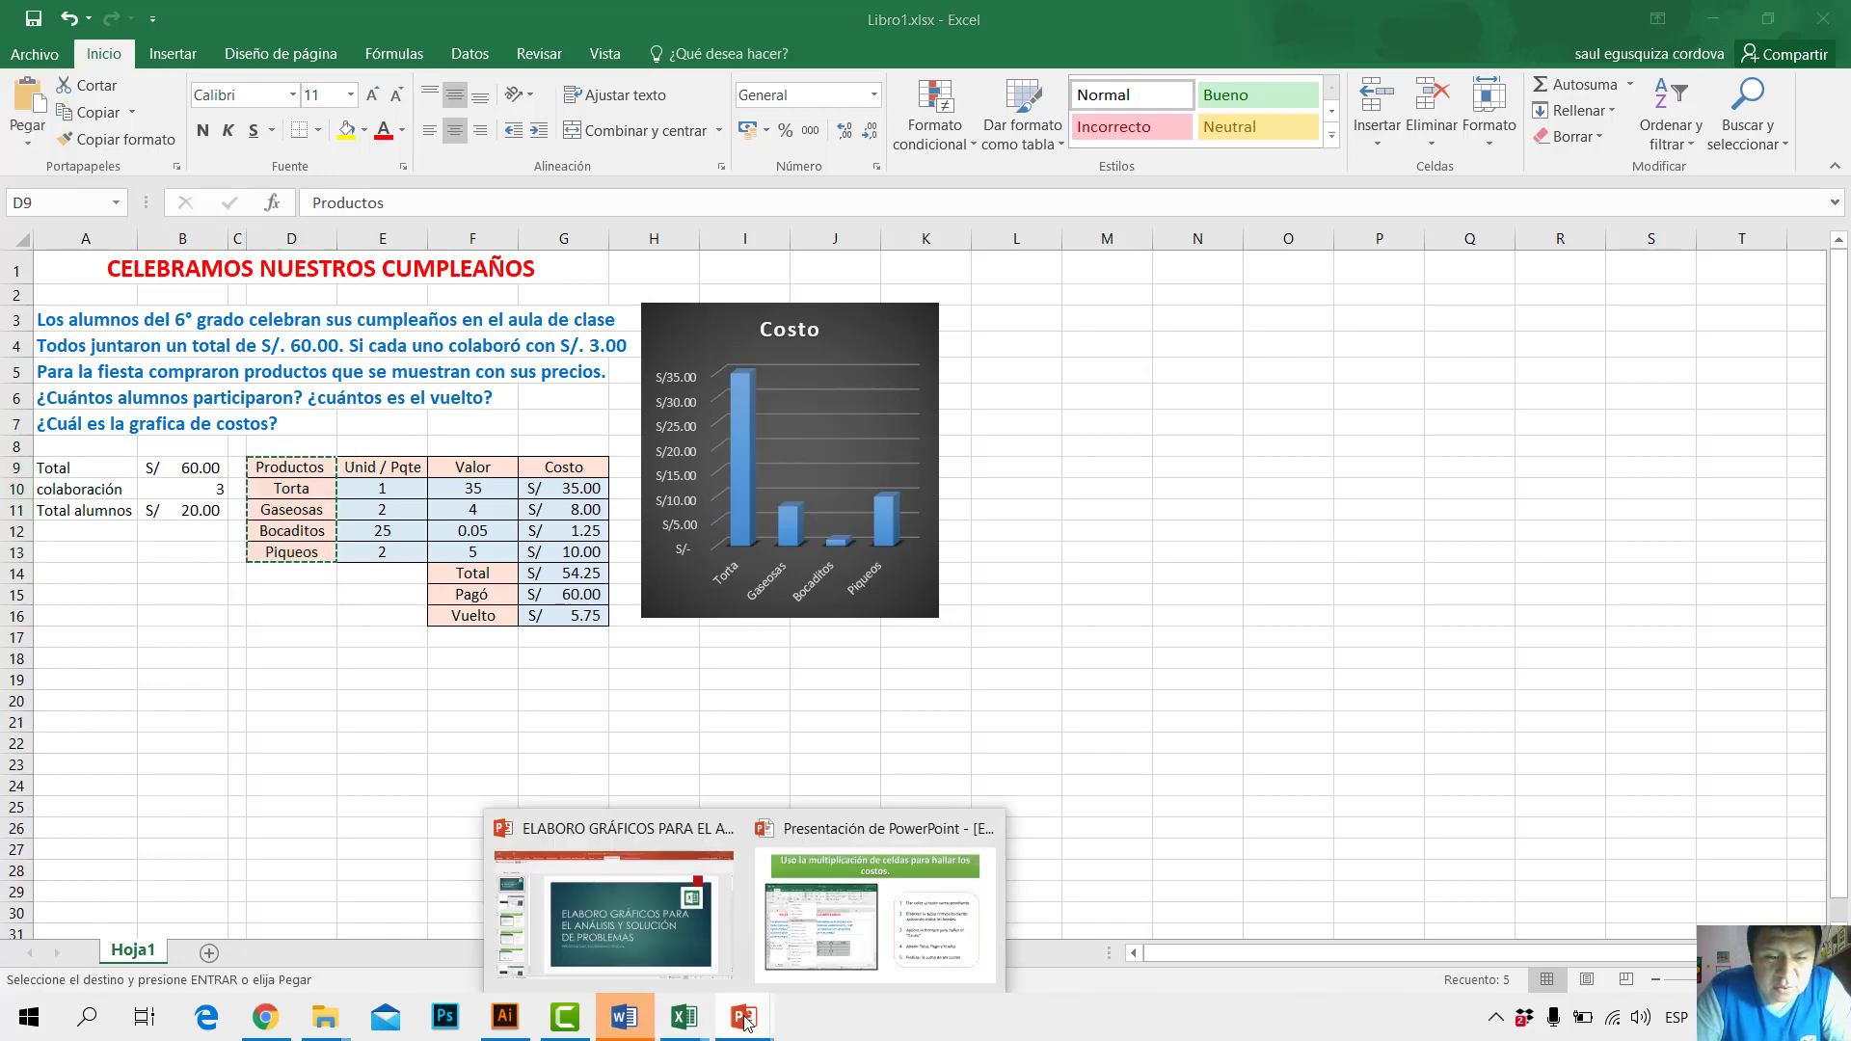
pyautogui.click(858, 887)
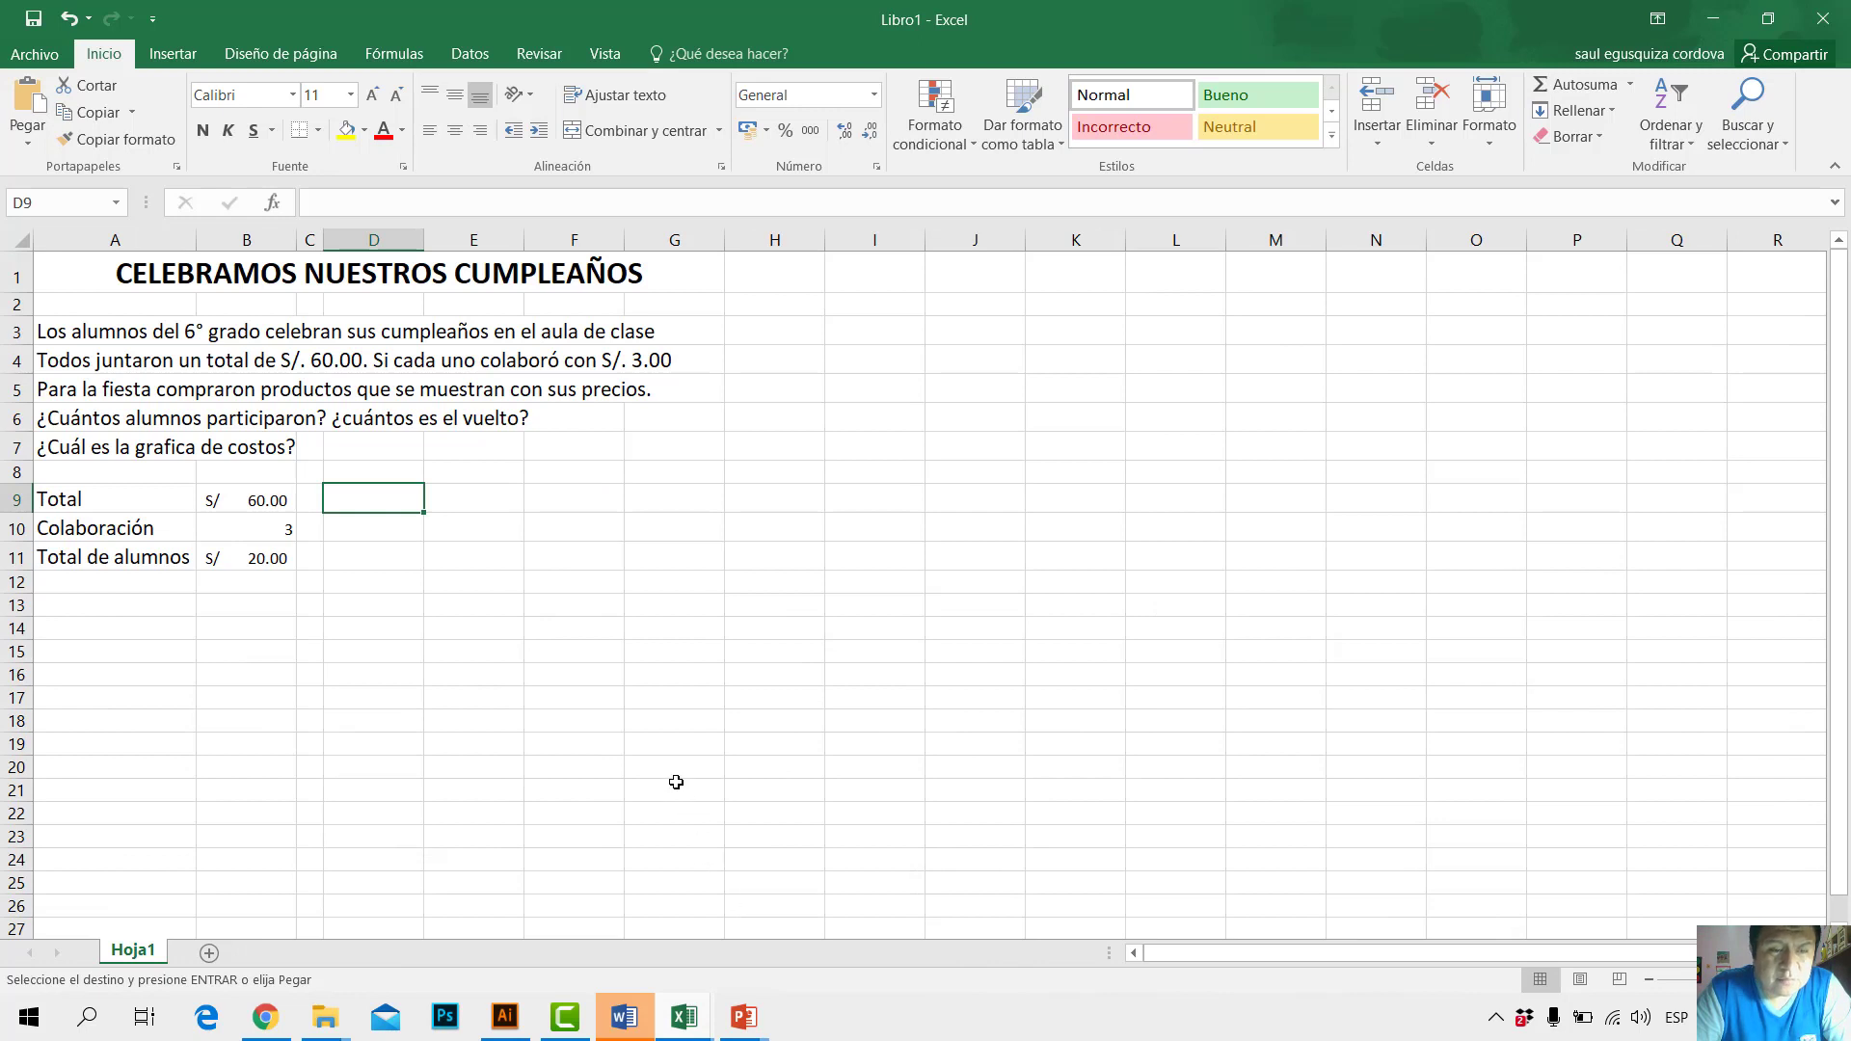
pyautogui.hotkey('ctrl', 'v')
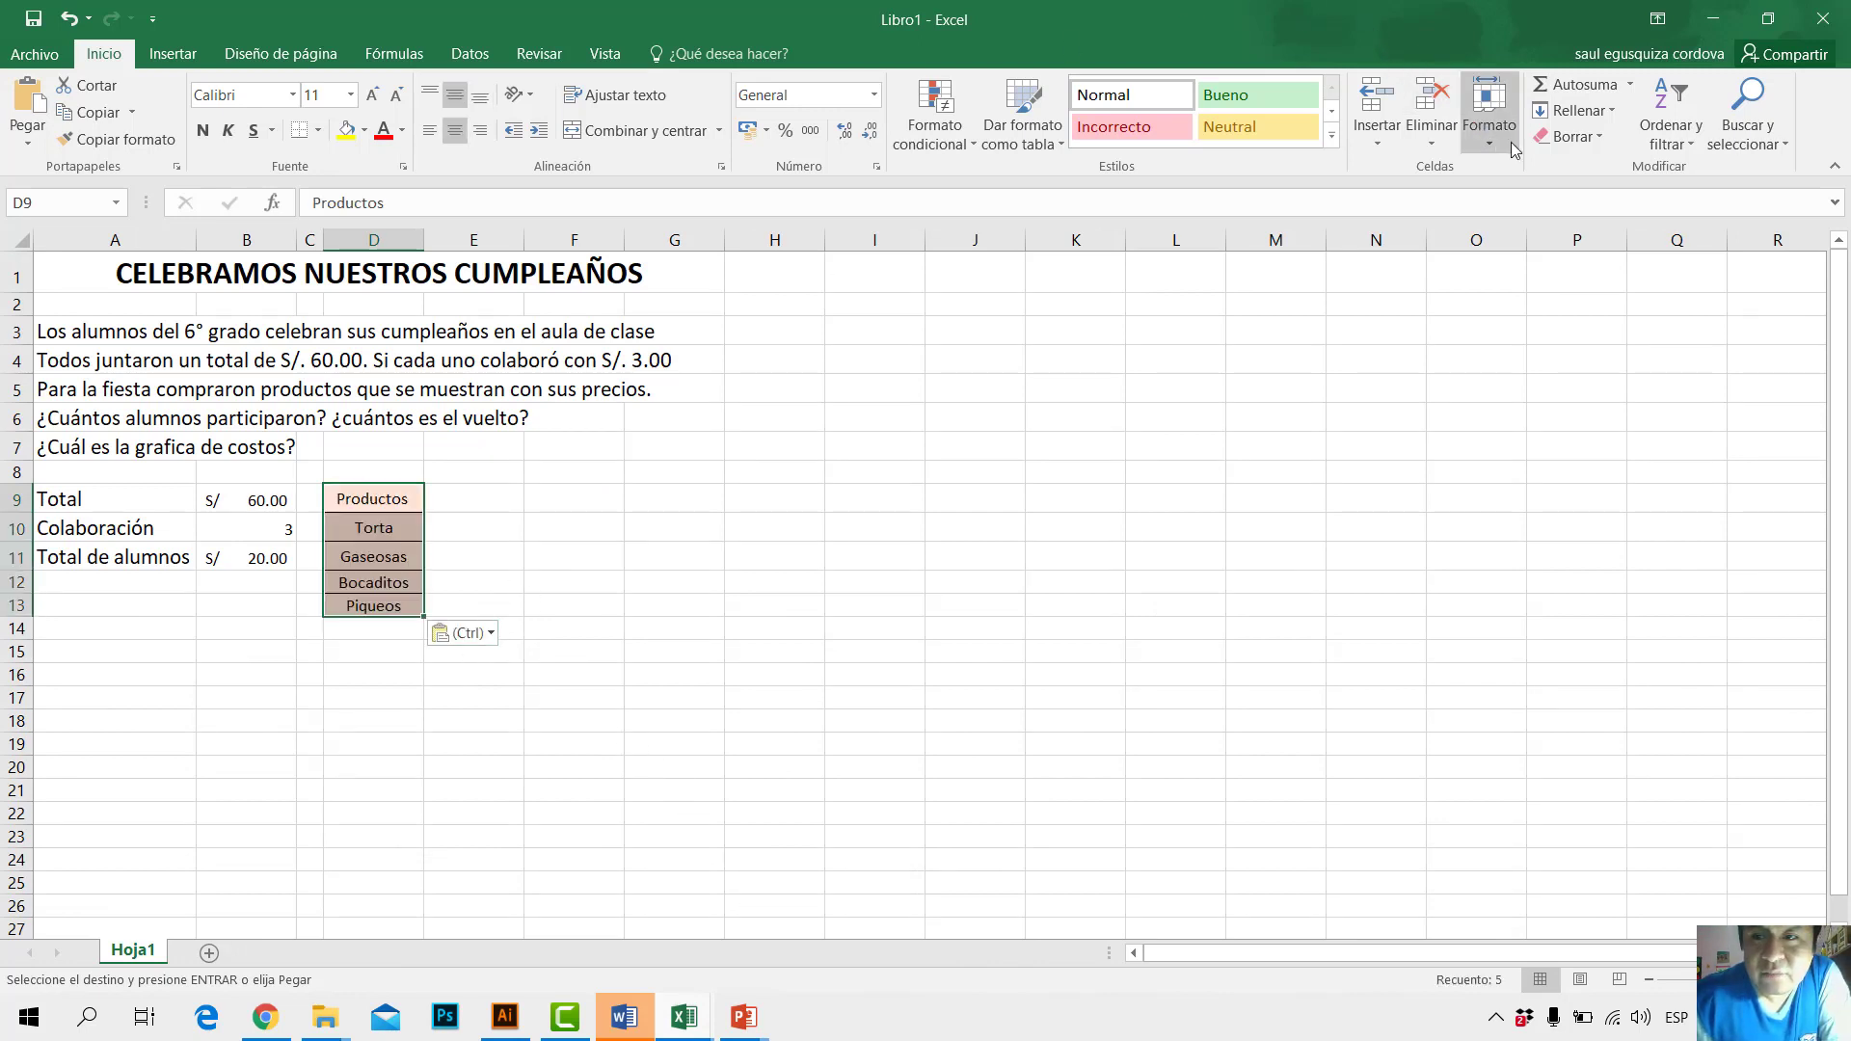
# Step: Clear the formats from the pasted product list in D9:D13, keeping its text
pyautogui.click(1567, 136)
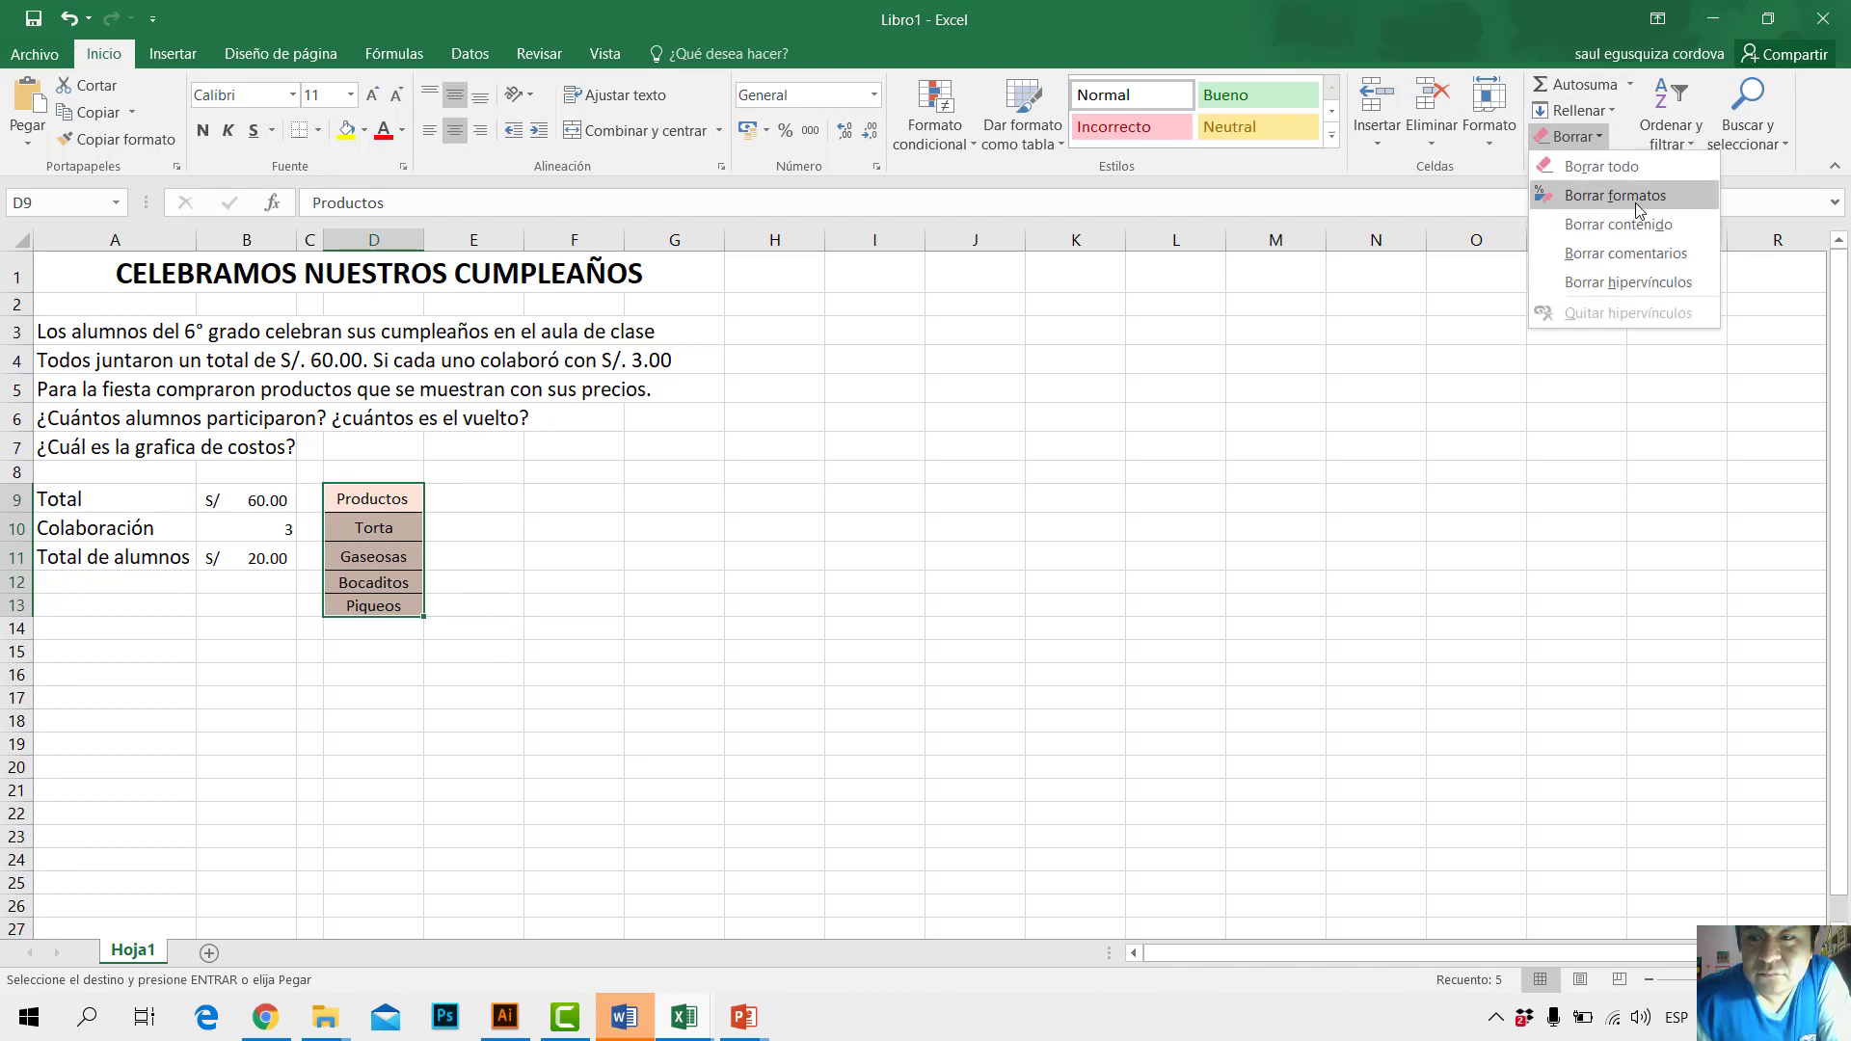
pyautogui.click(1636, 204)
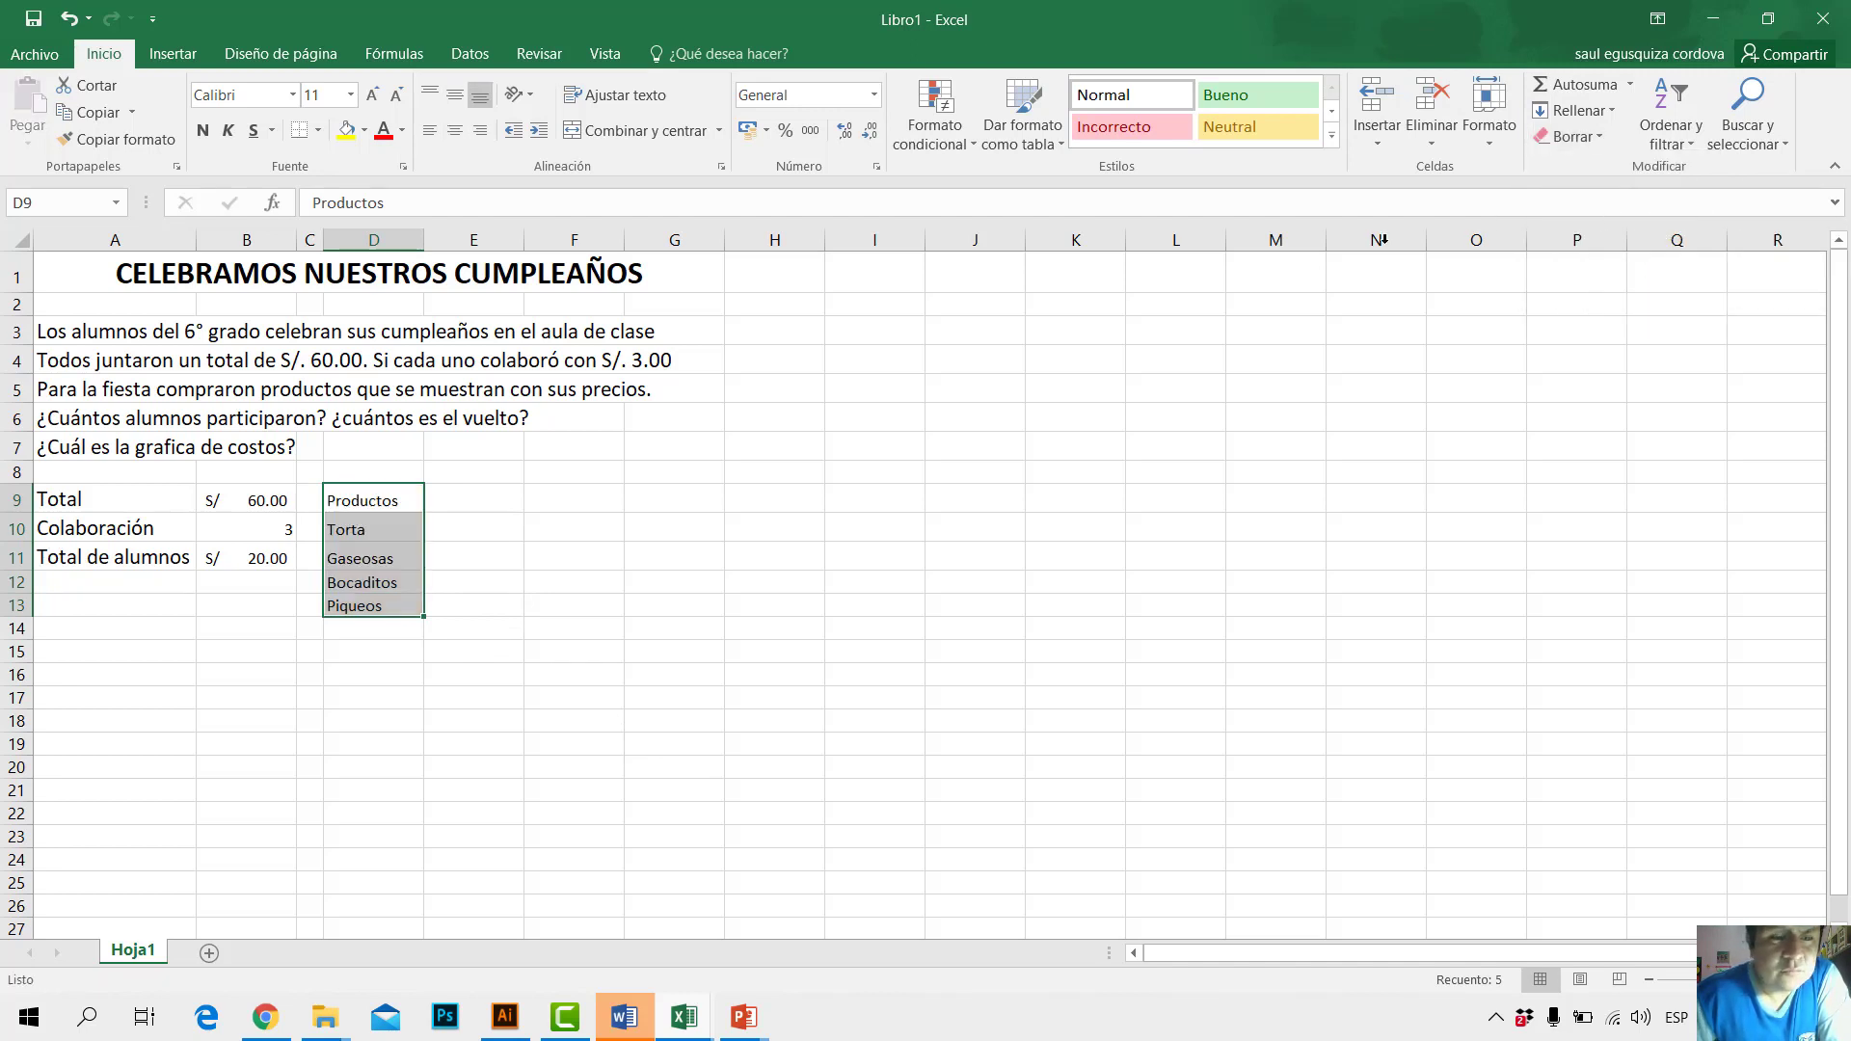
pyautogui.click(495, 736)
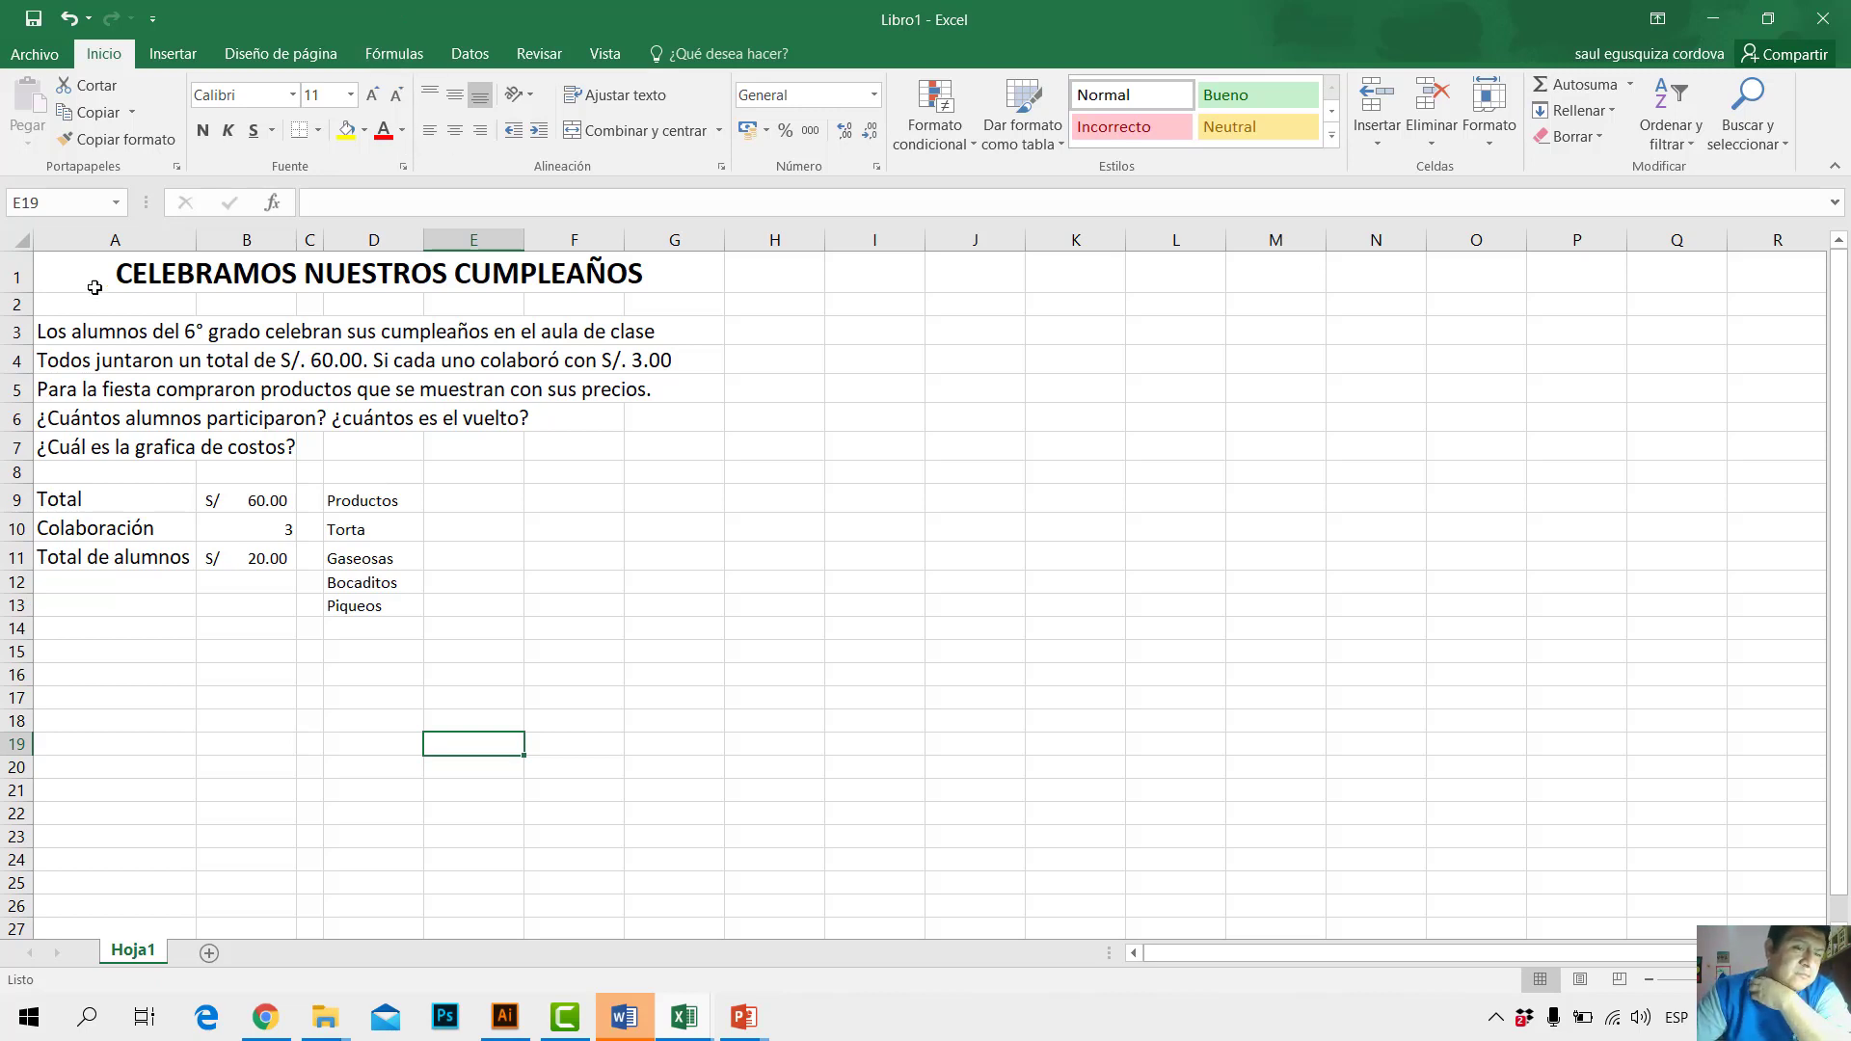
# Step: Reduce the font size of the labels in A9:A11 to 11
pyautogui.click(108, 494)
pyautogui.moveTo(148, 554); pyautogui.dragTo(147, 556)
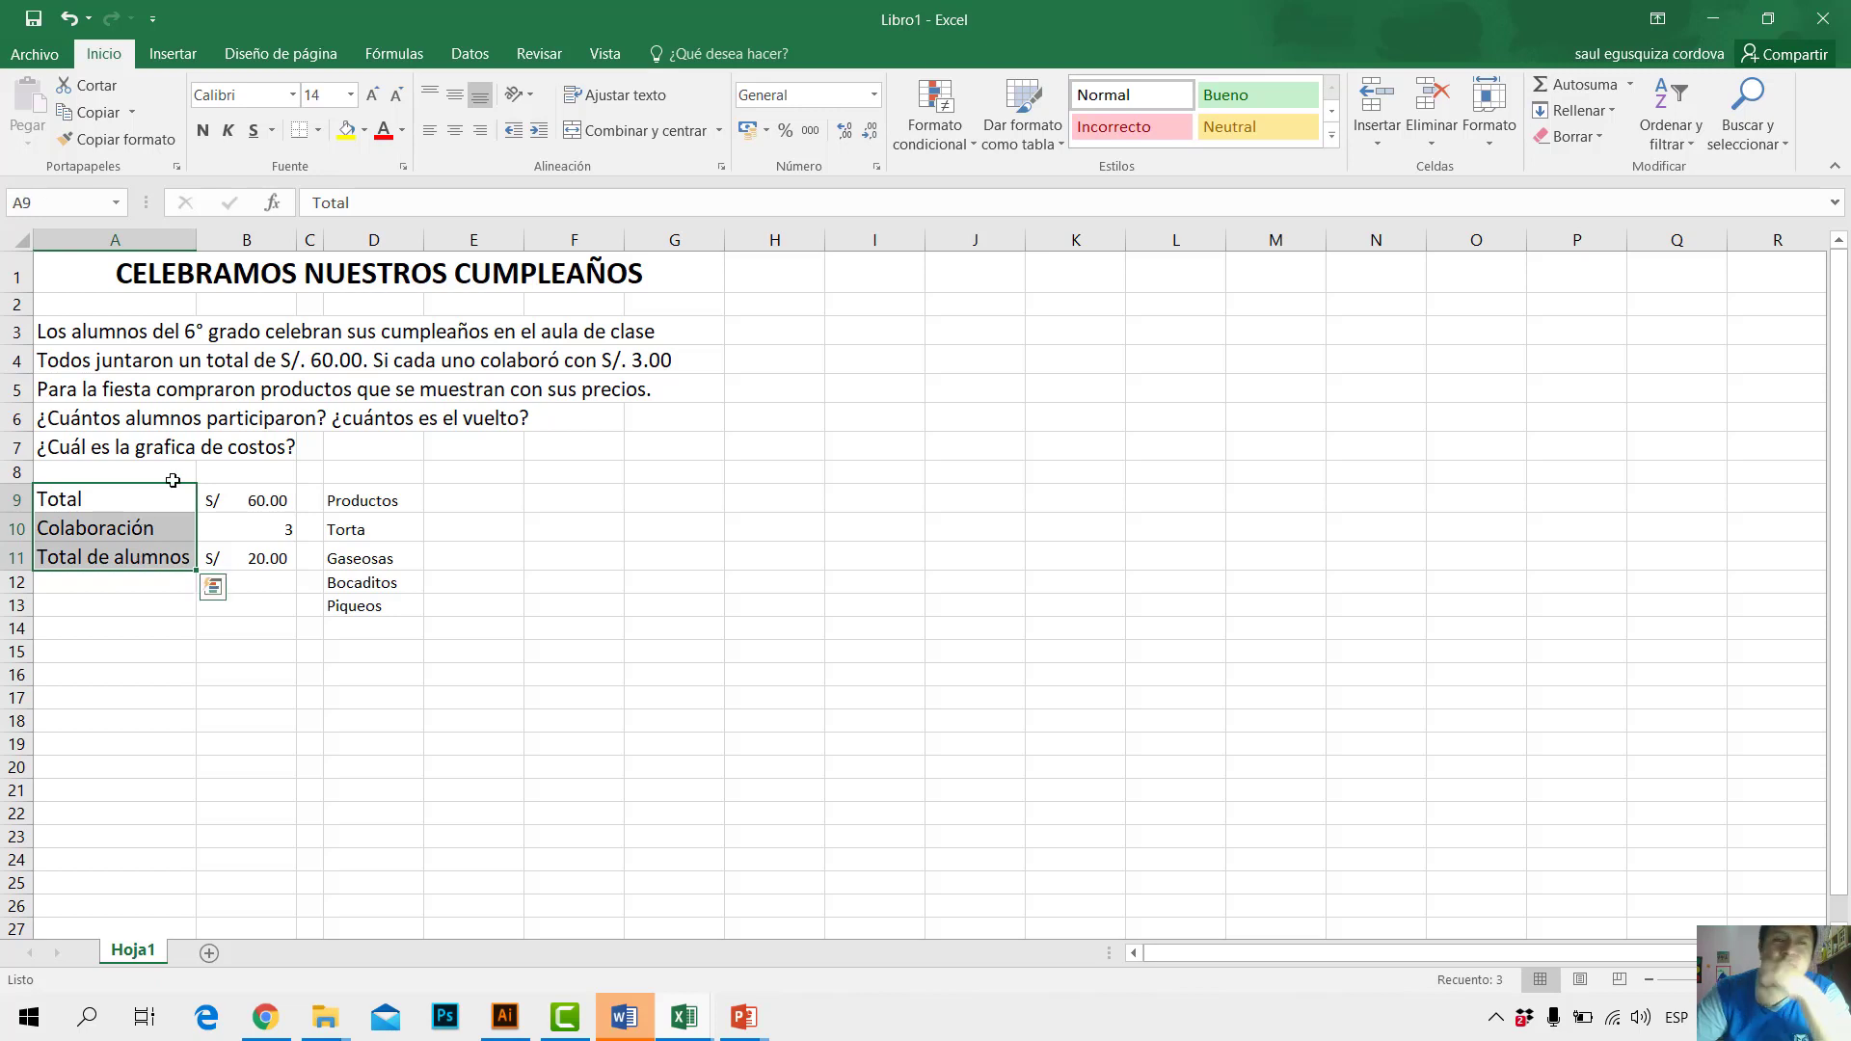
pyautogui.click(397, 94)
pyautogui.click(404, 101)
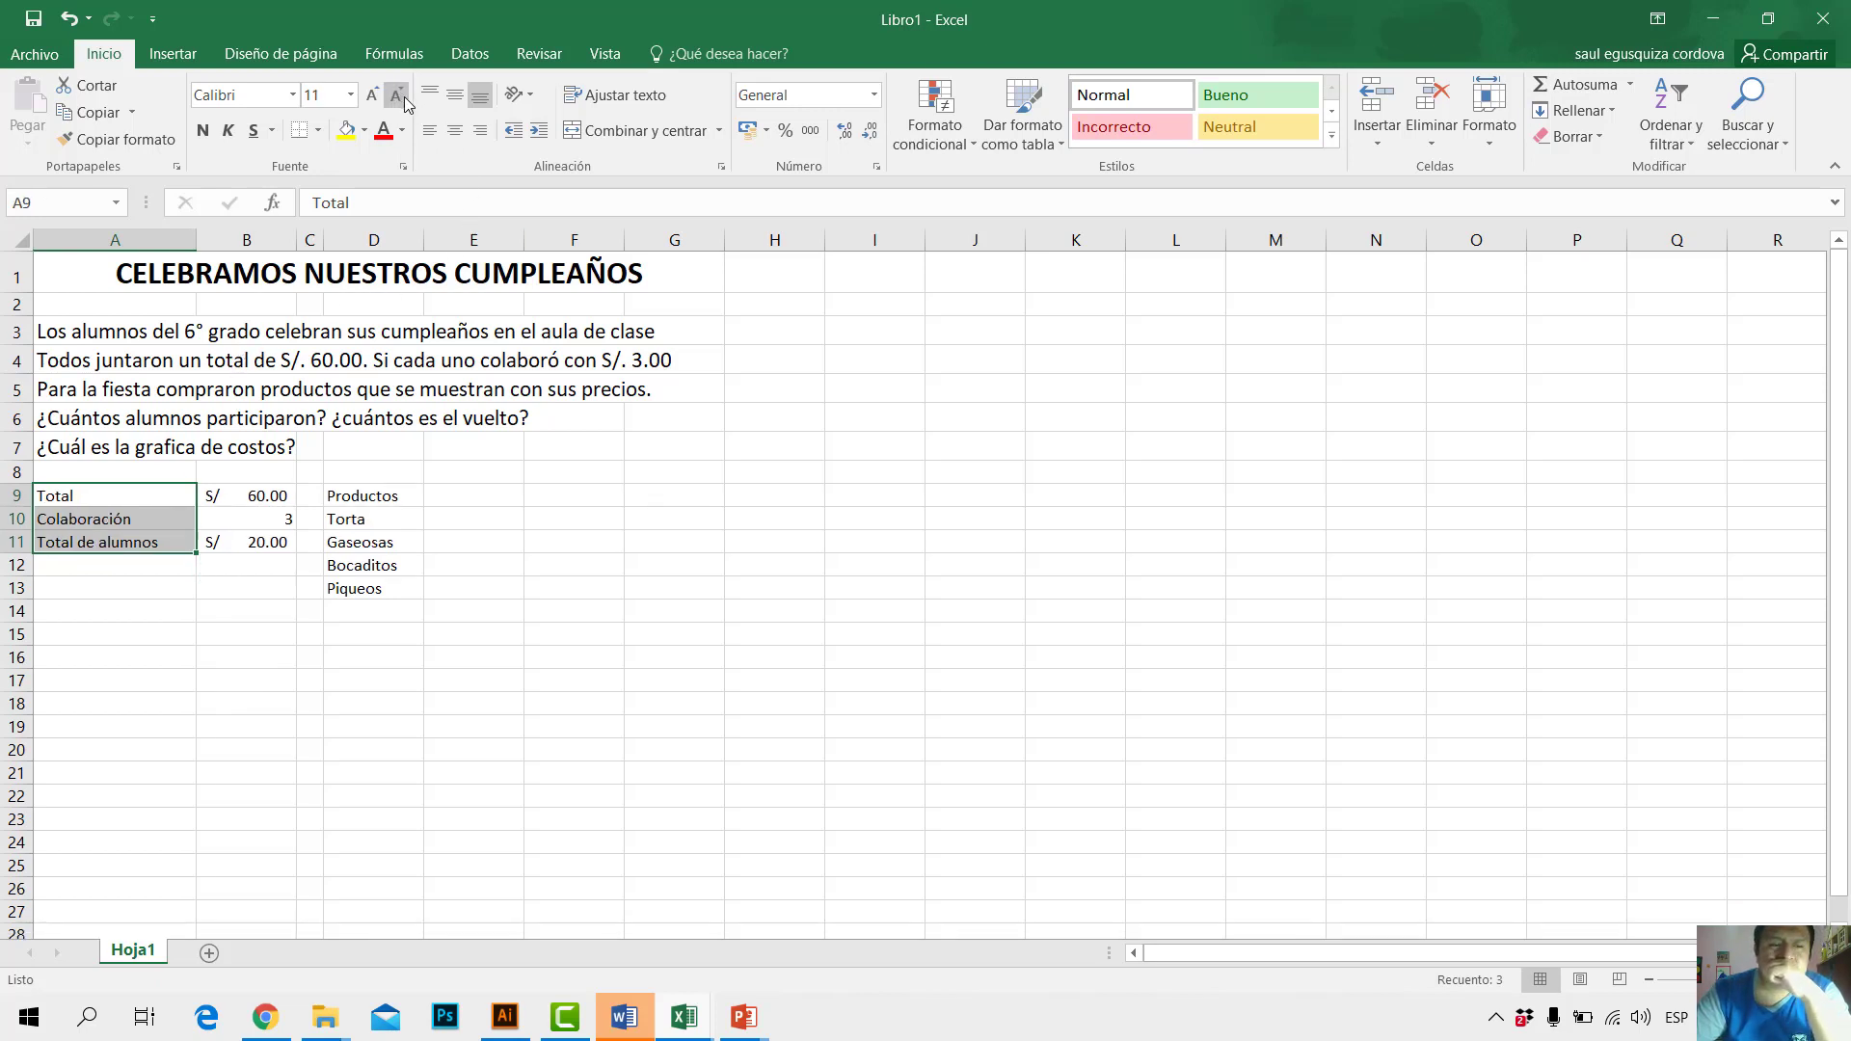
pyautogui.click(550, 497)
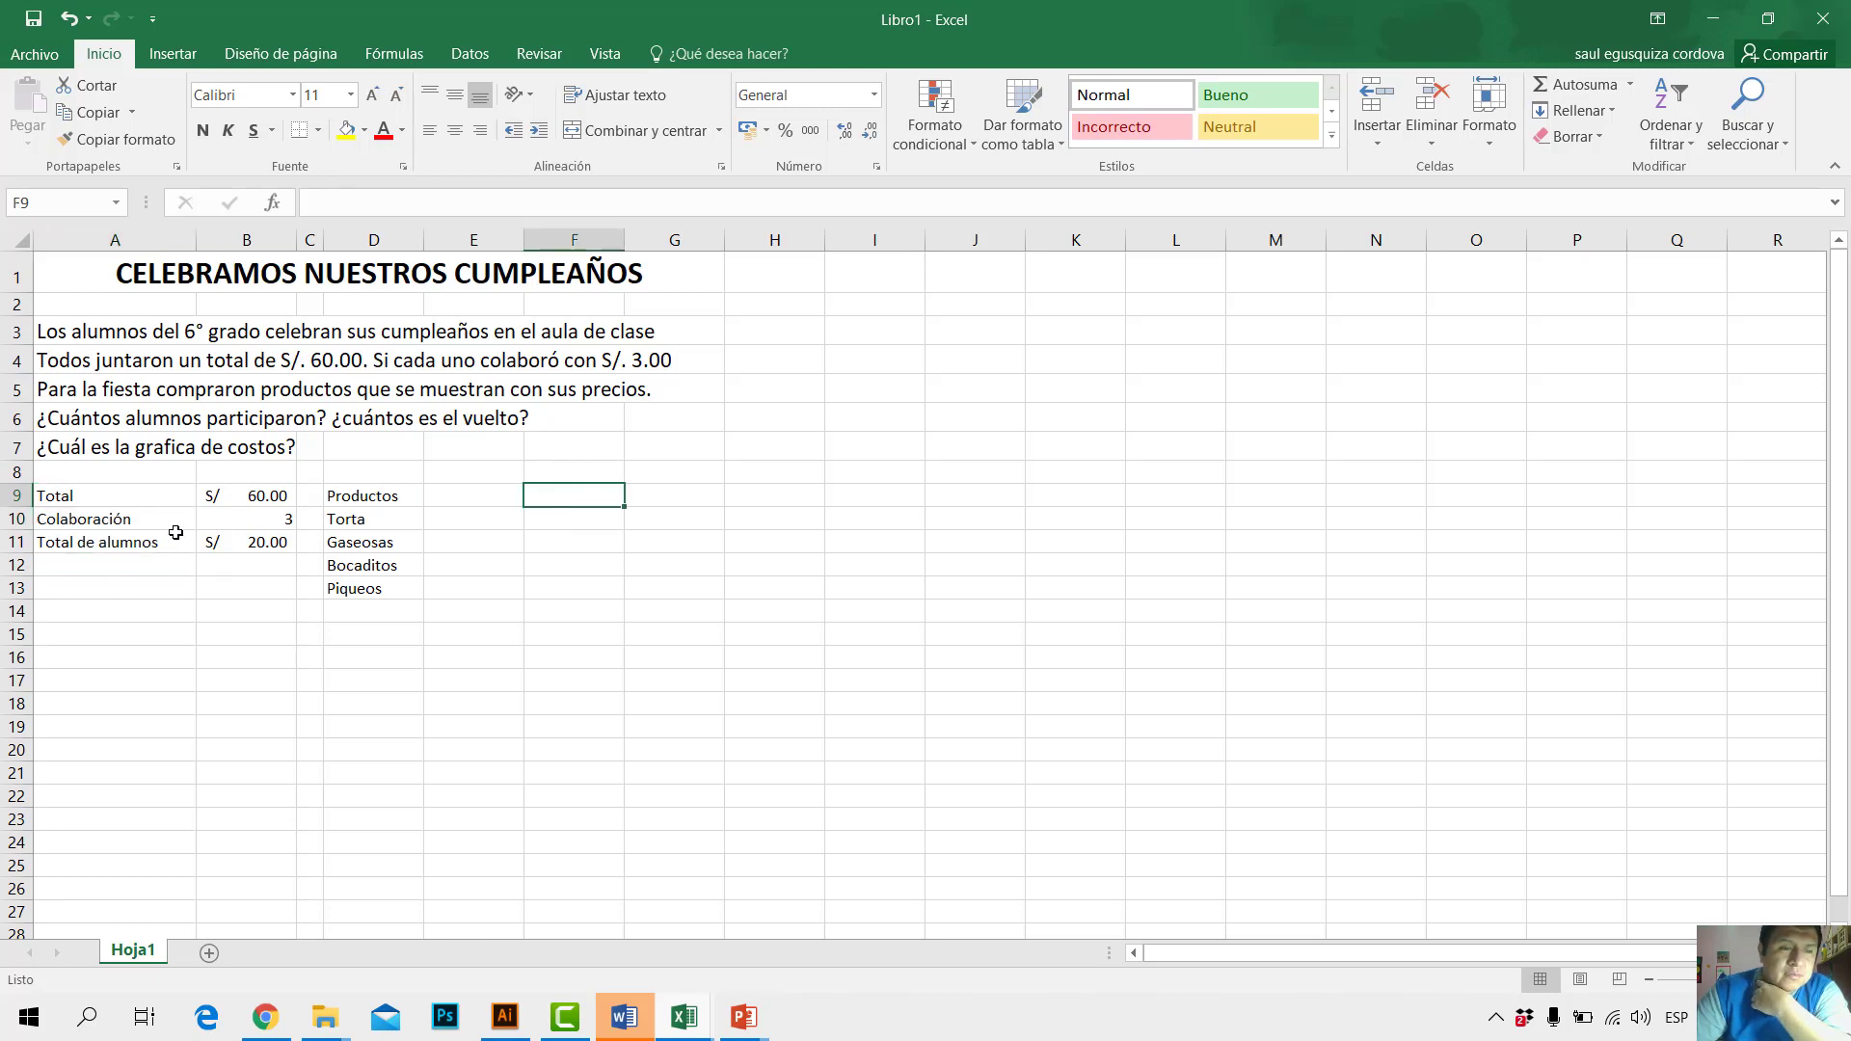
# Step: Make the Total, Colaboración and Total de alumnos labels in A9:A11 bold
pyautogui.moveTo(143, 496); pyautogui.dragTo(148, 540)
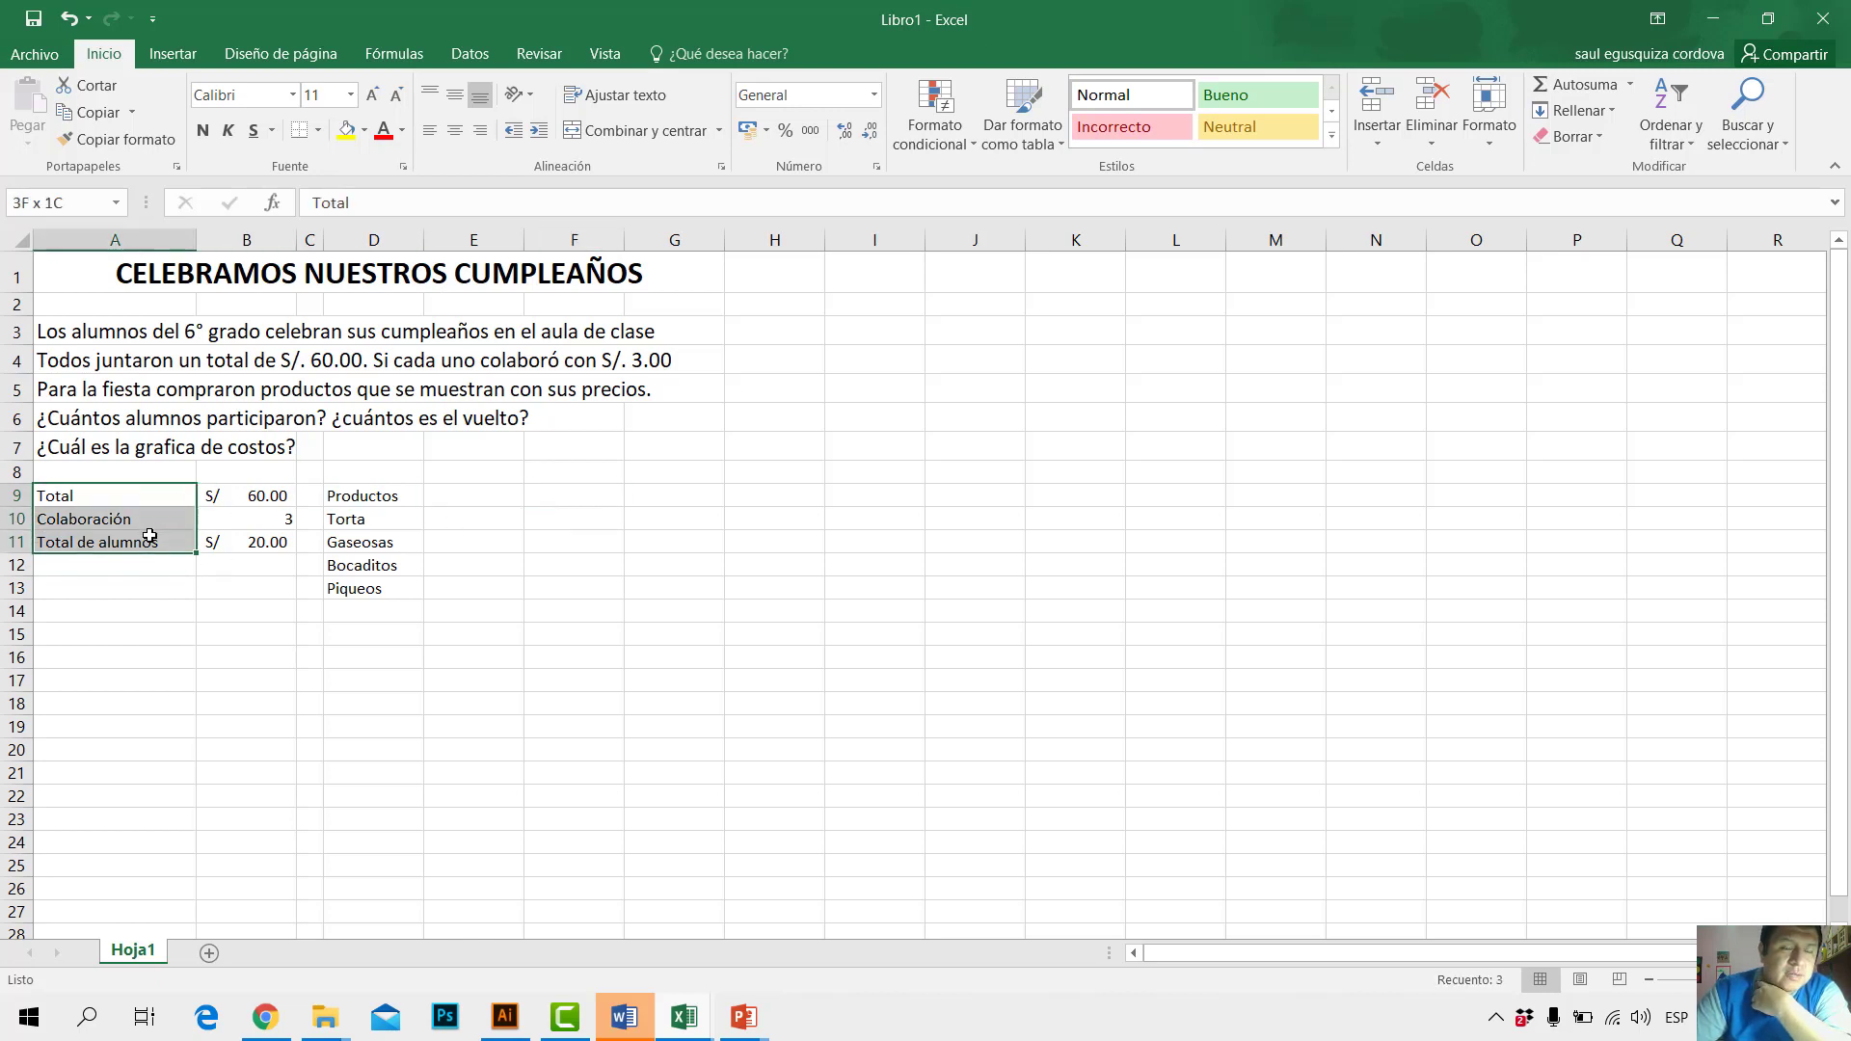
pyautogui.click(202, 130)
pyautogui.click(483, 536)
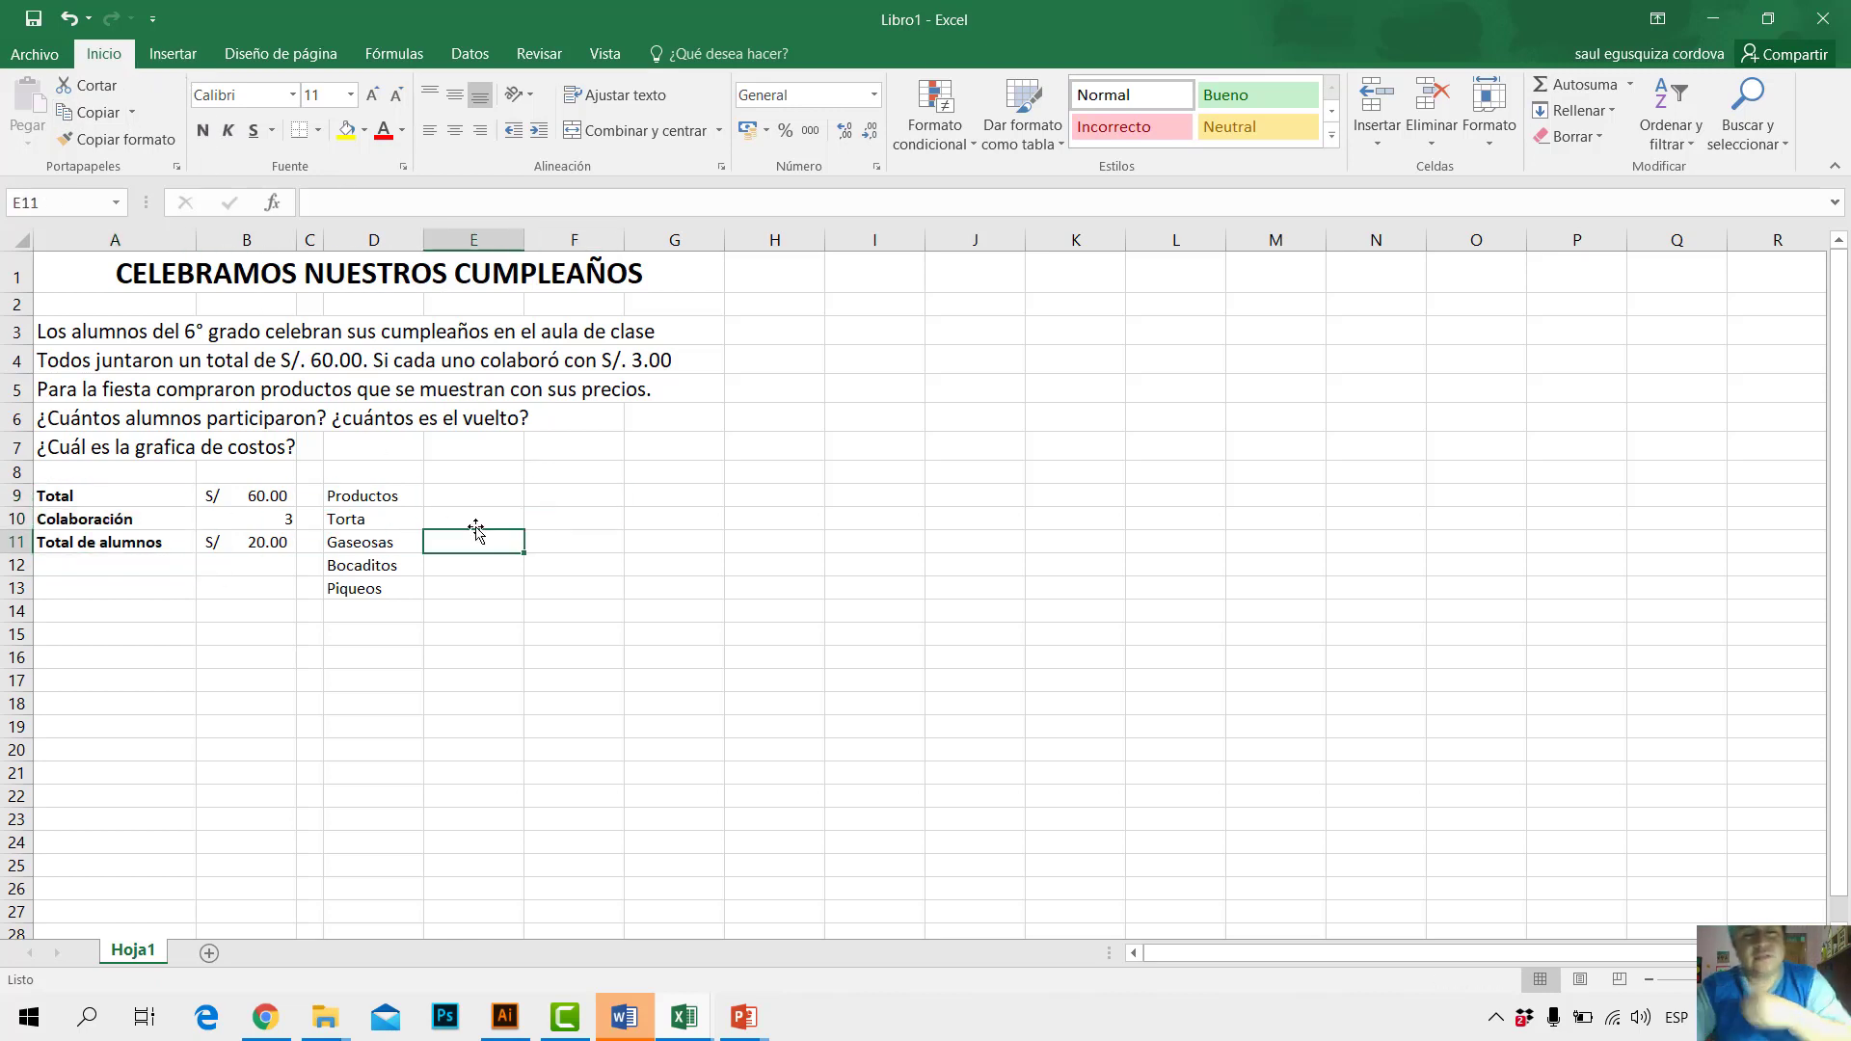
# Step: Copy the headers Unid / Pqte, Valor and Costo from Libro1.xlsx and paste them at E9 in the new workbook
pyautogui.click(451, 494)
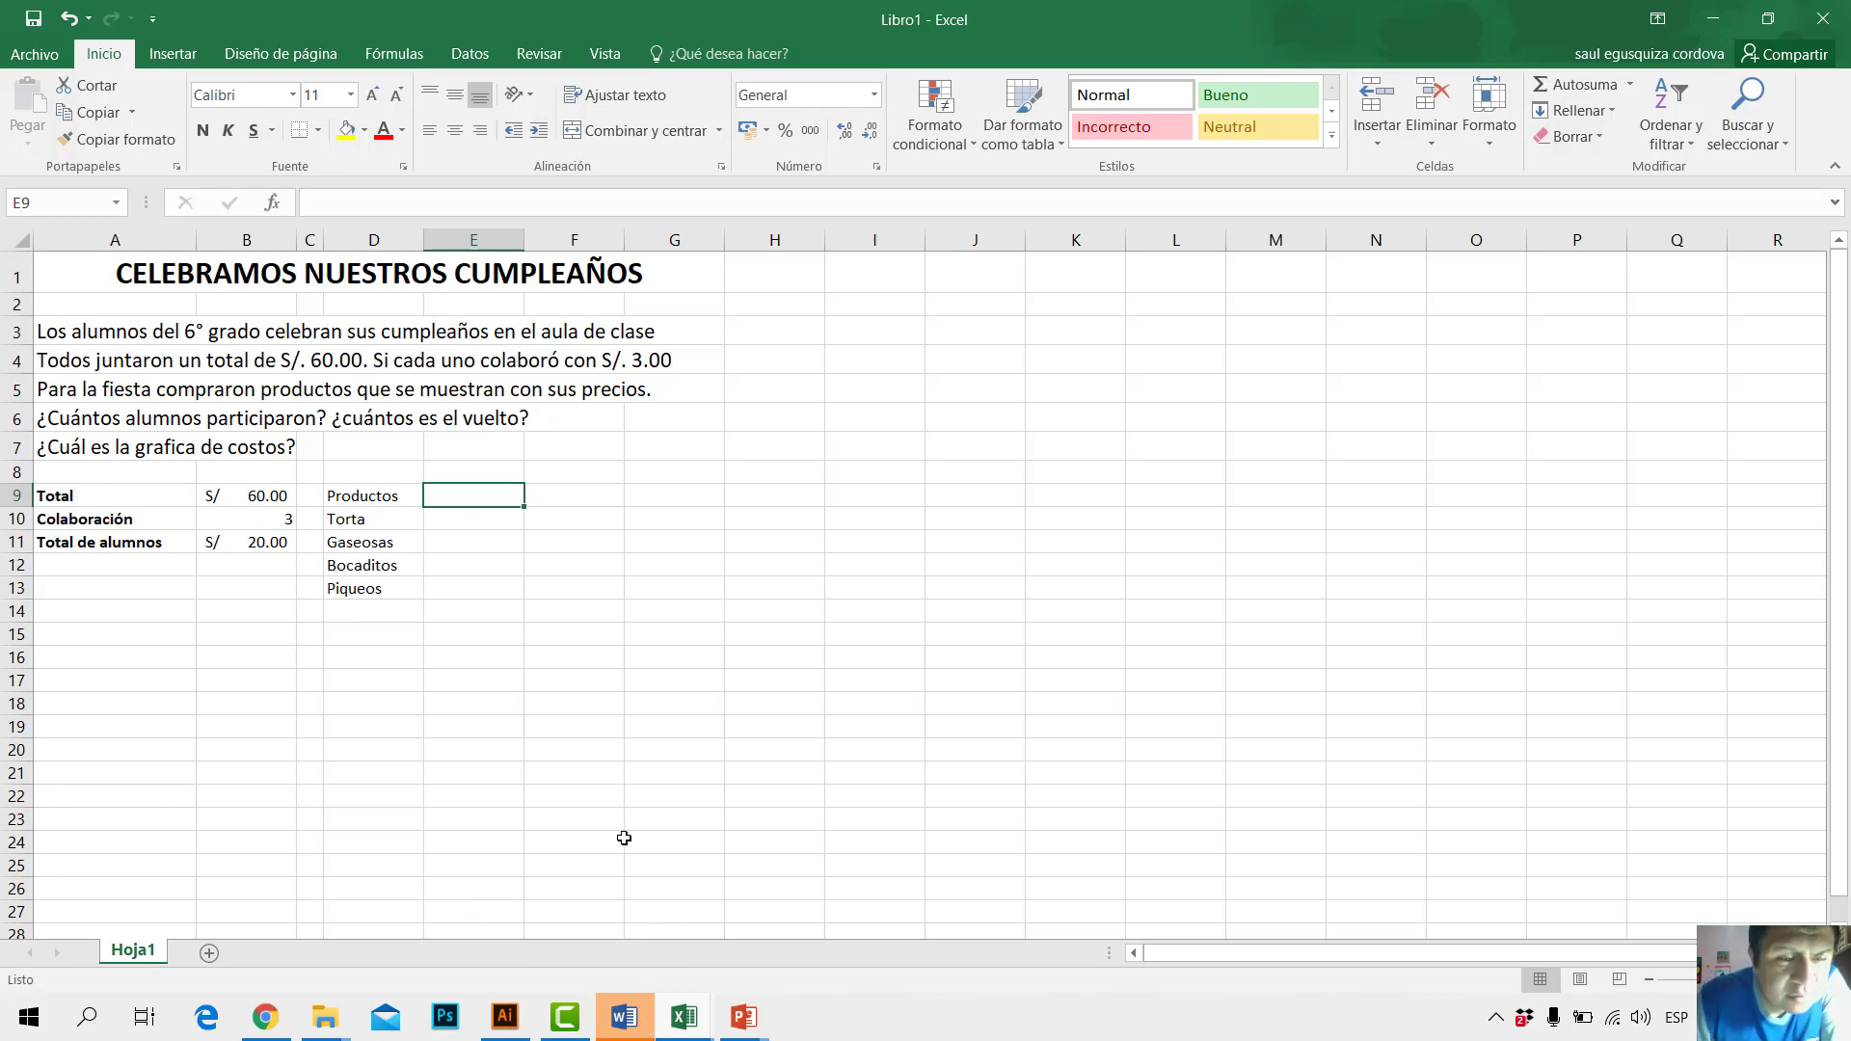
pyautogui.click(687, 1032)
pyautogui.click(598, 921)
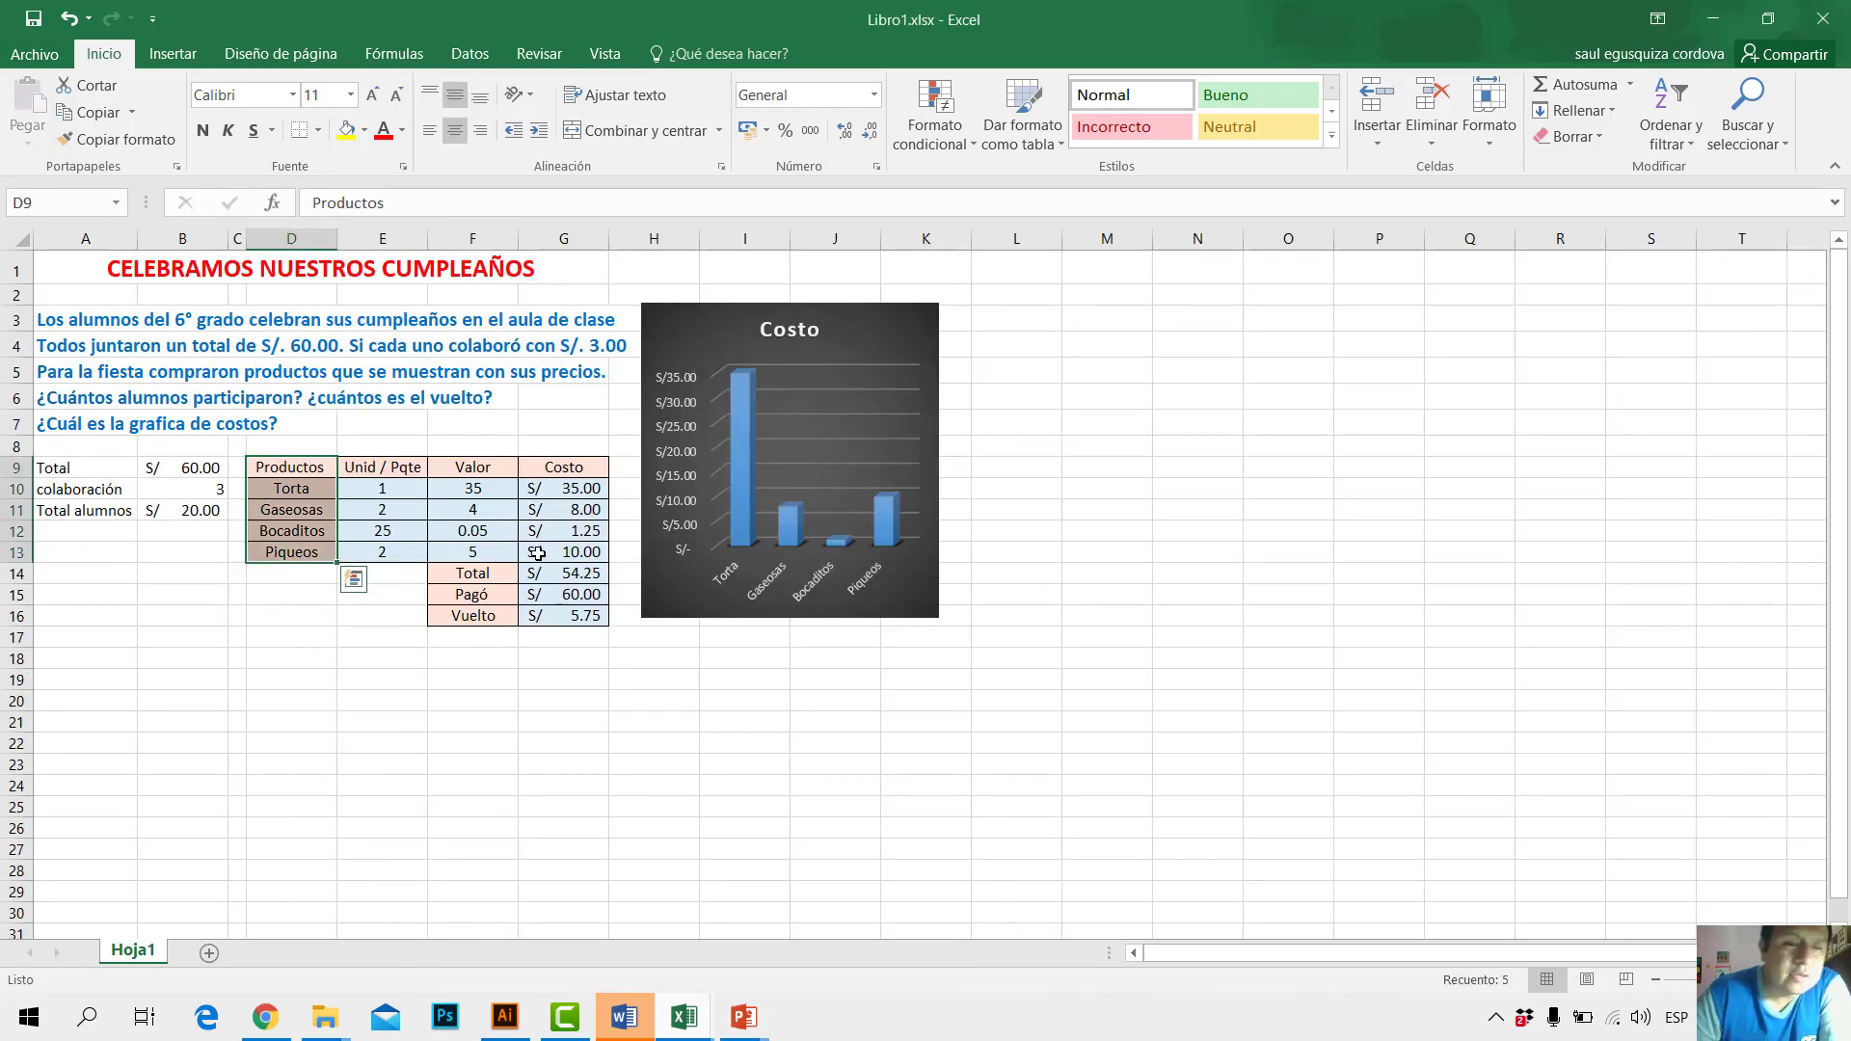
pyautogui.moveTo(373, 470); pyautogui.dragTo(547, 472)
pyautogui.hotkey('ctrl', 'c')
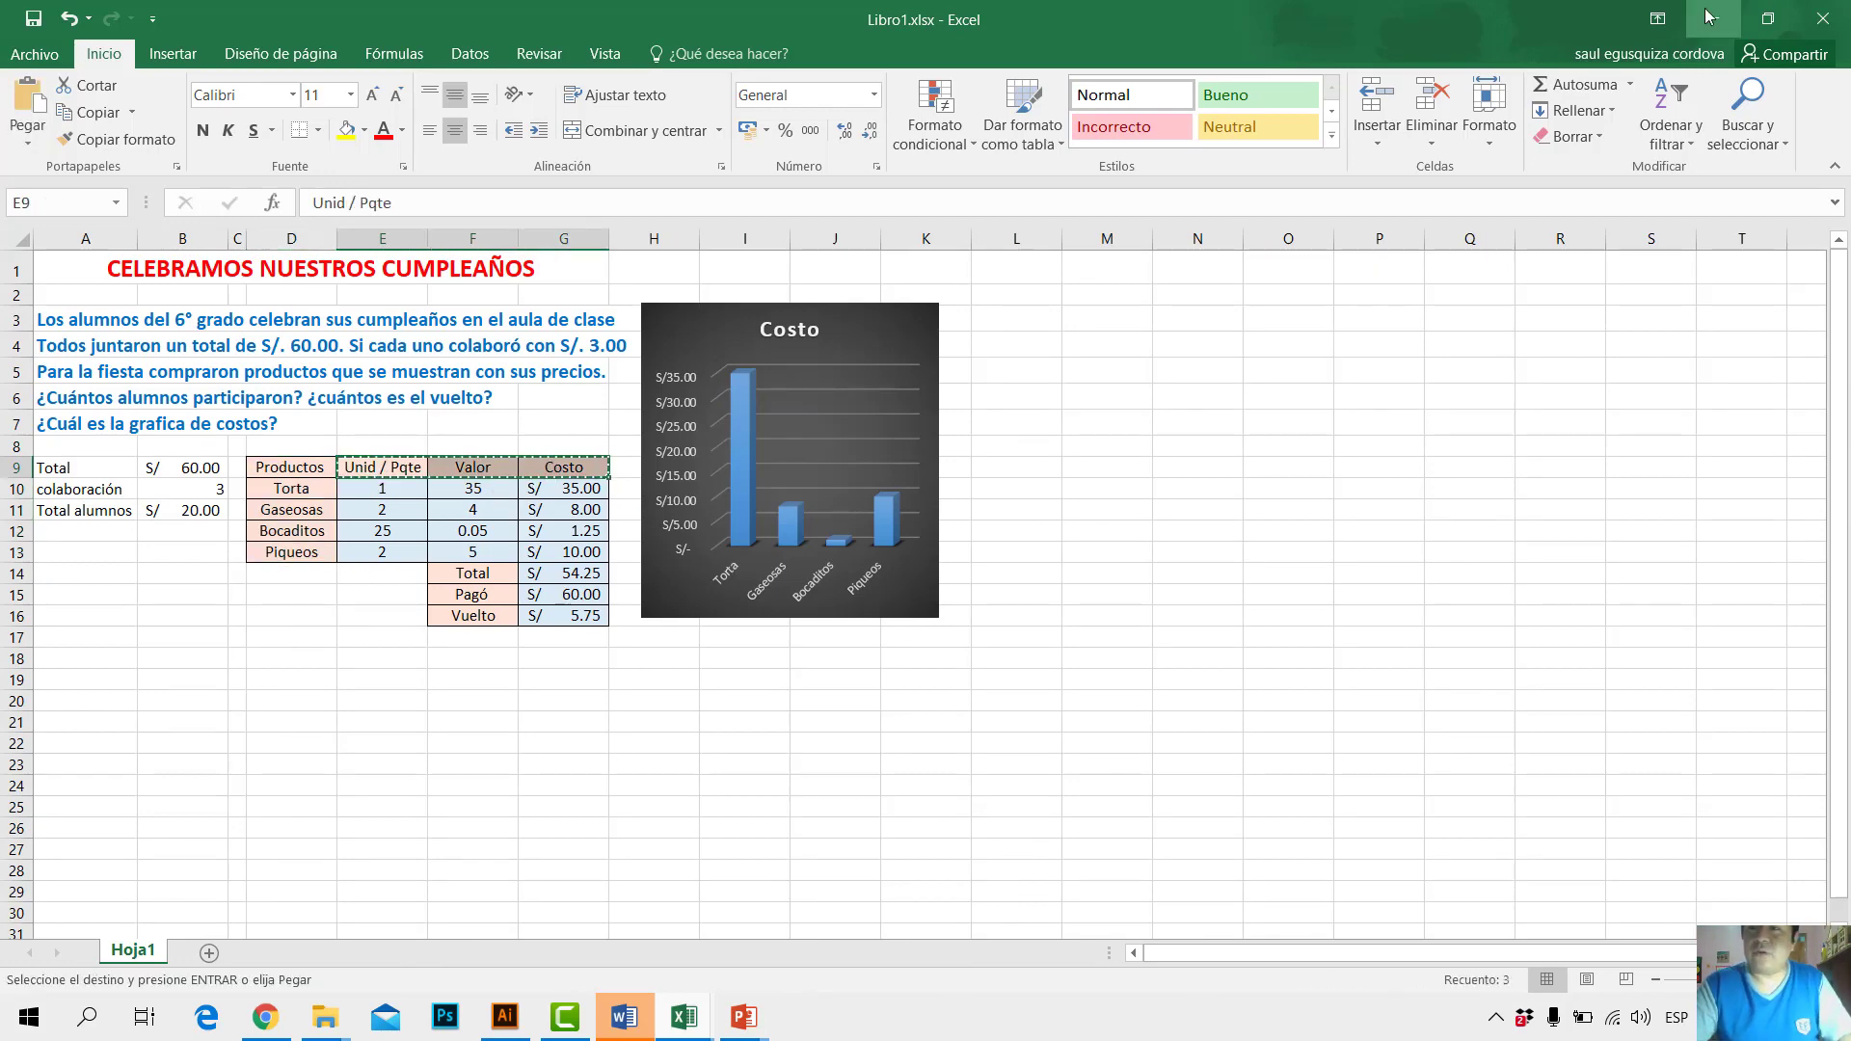
pyautogui.hotkey('alt', 'Tab')
pyautogui.hotkey('ctrl', 'v')
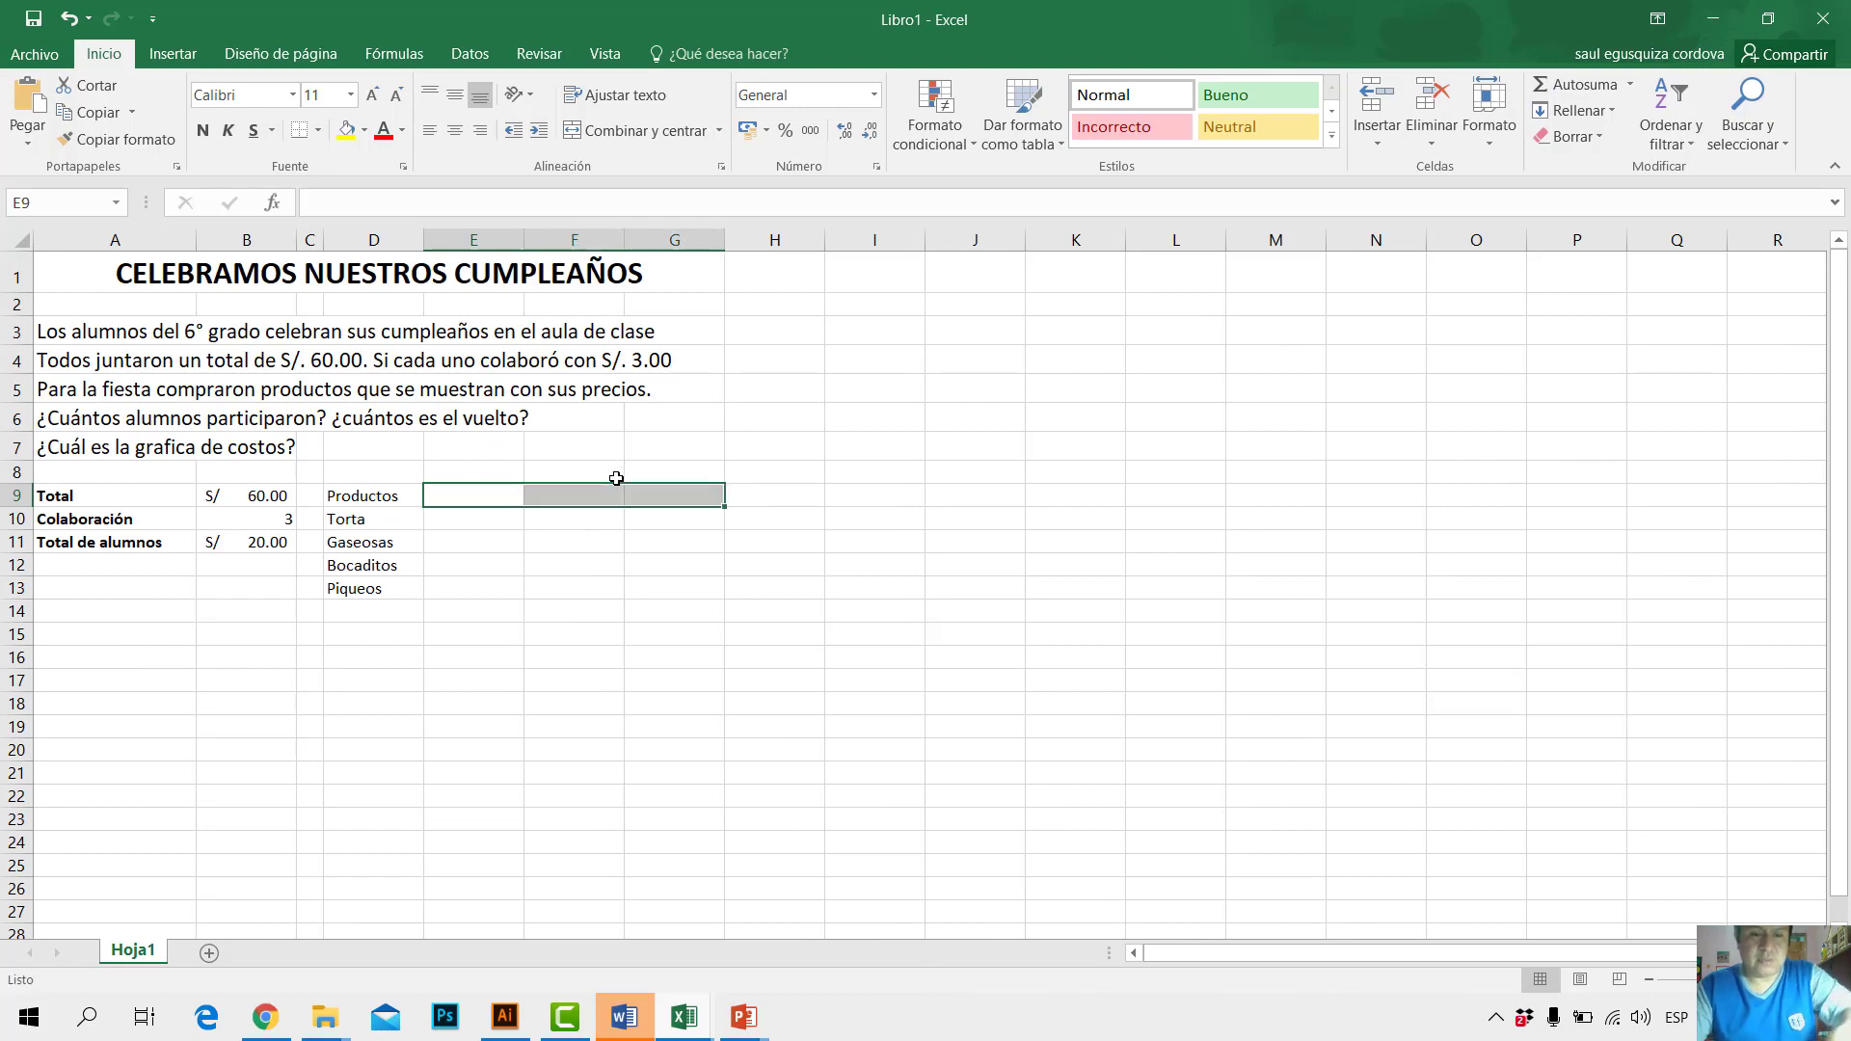
# Step: Clear the formats from the pasted Unid / Pqte, Valor and Costo headers in row 9
pyautogui.click(1572, 136)
pyautogui.click(897, 491)
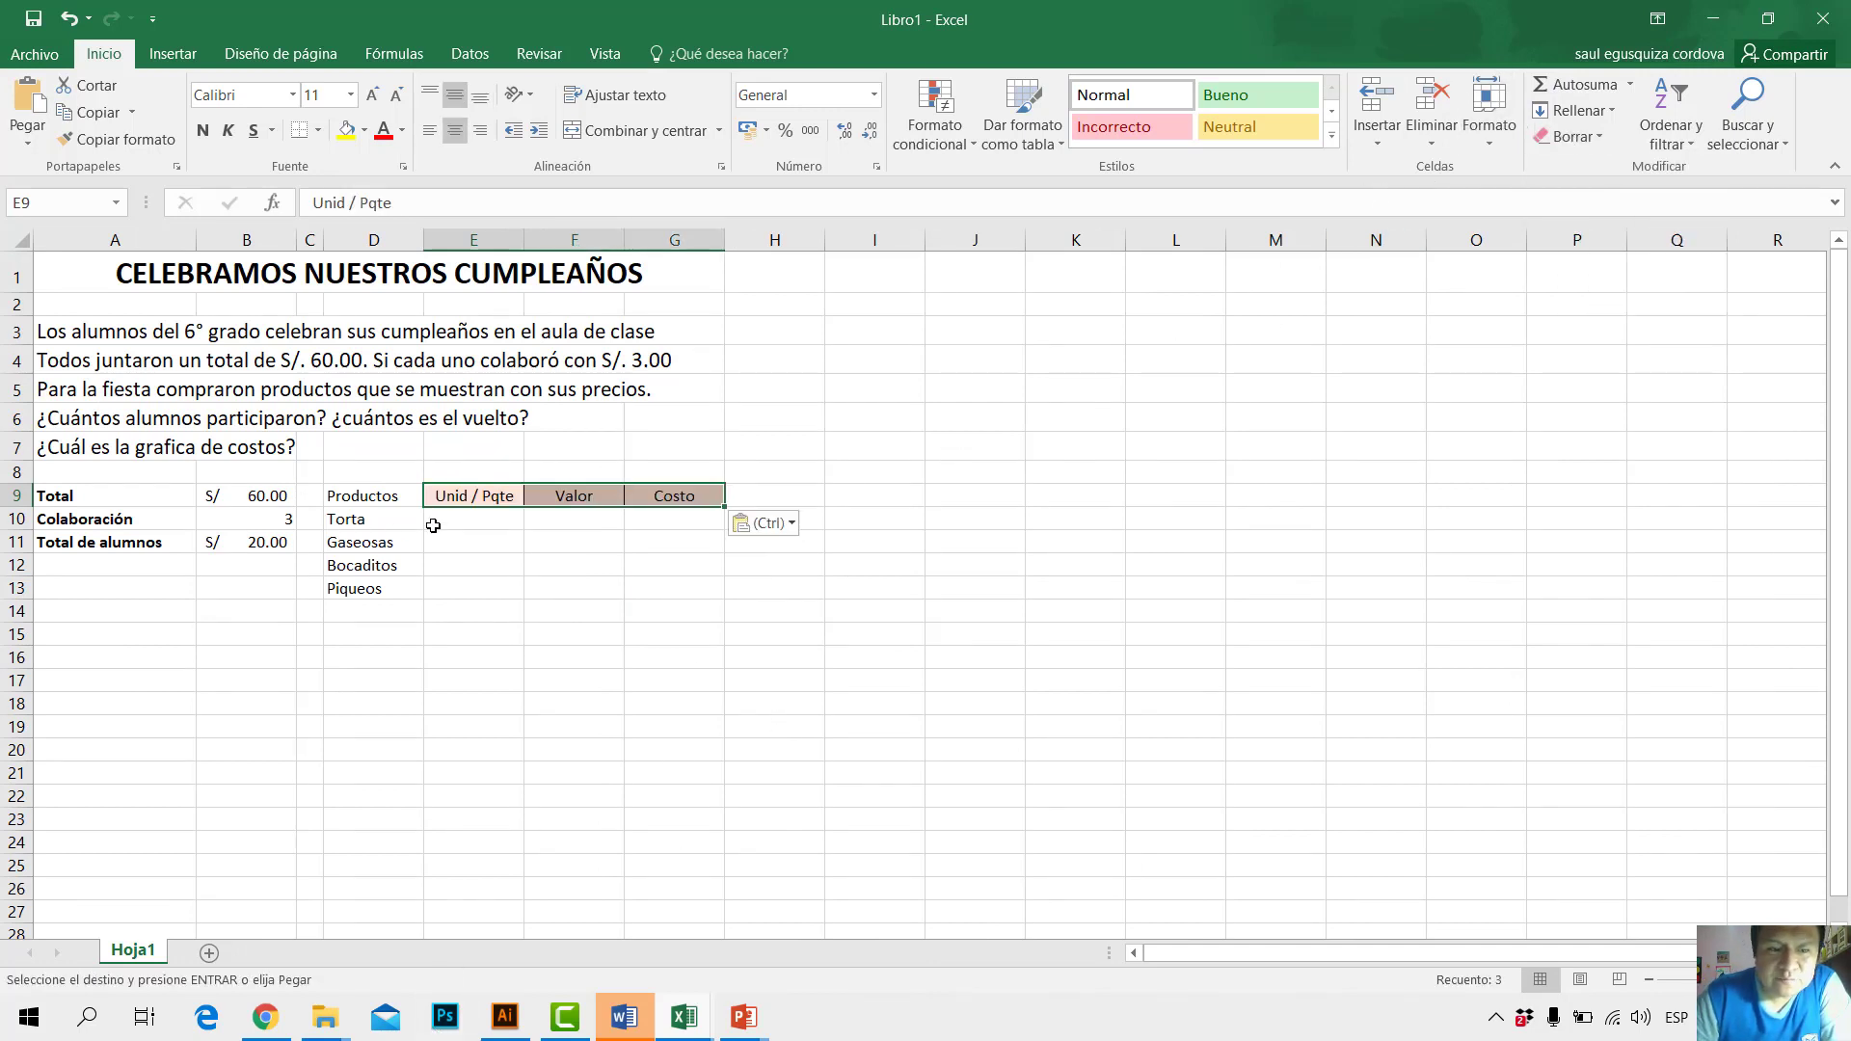
pyautogui.moveTo(474, 494); pyautogui.dragTo(662, 475)
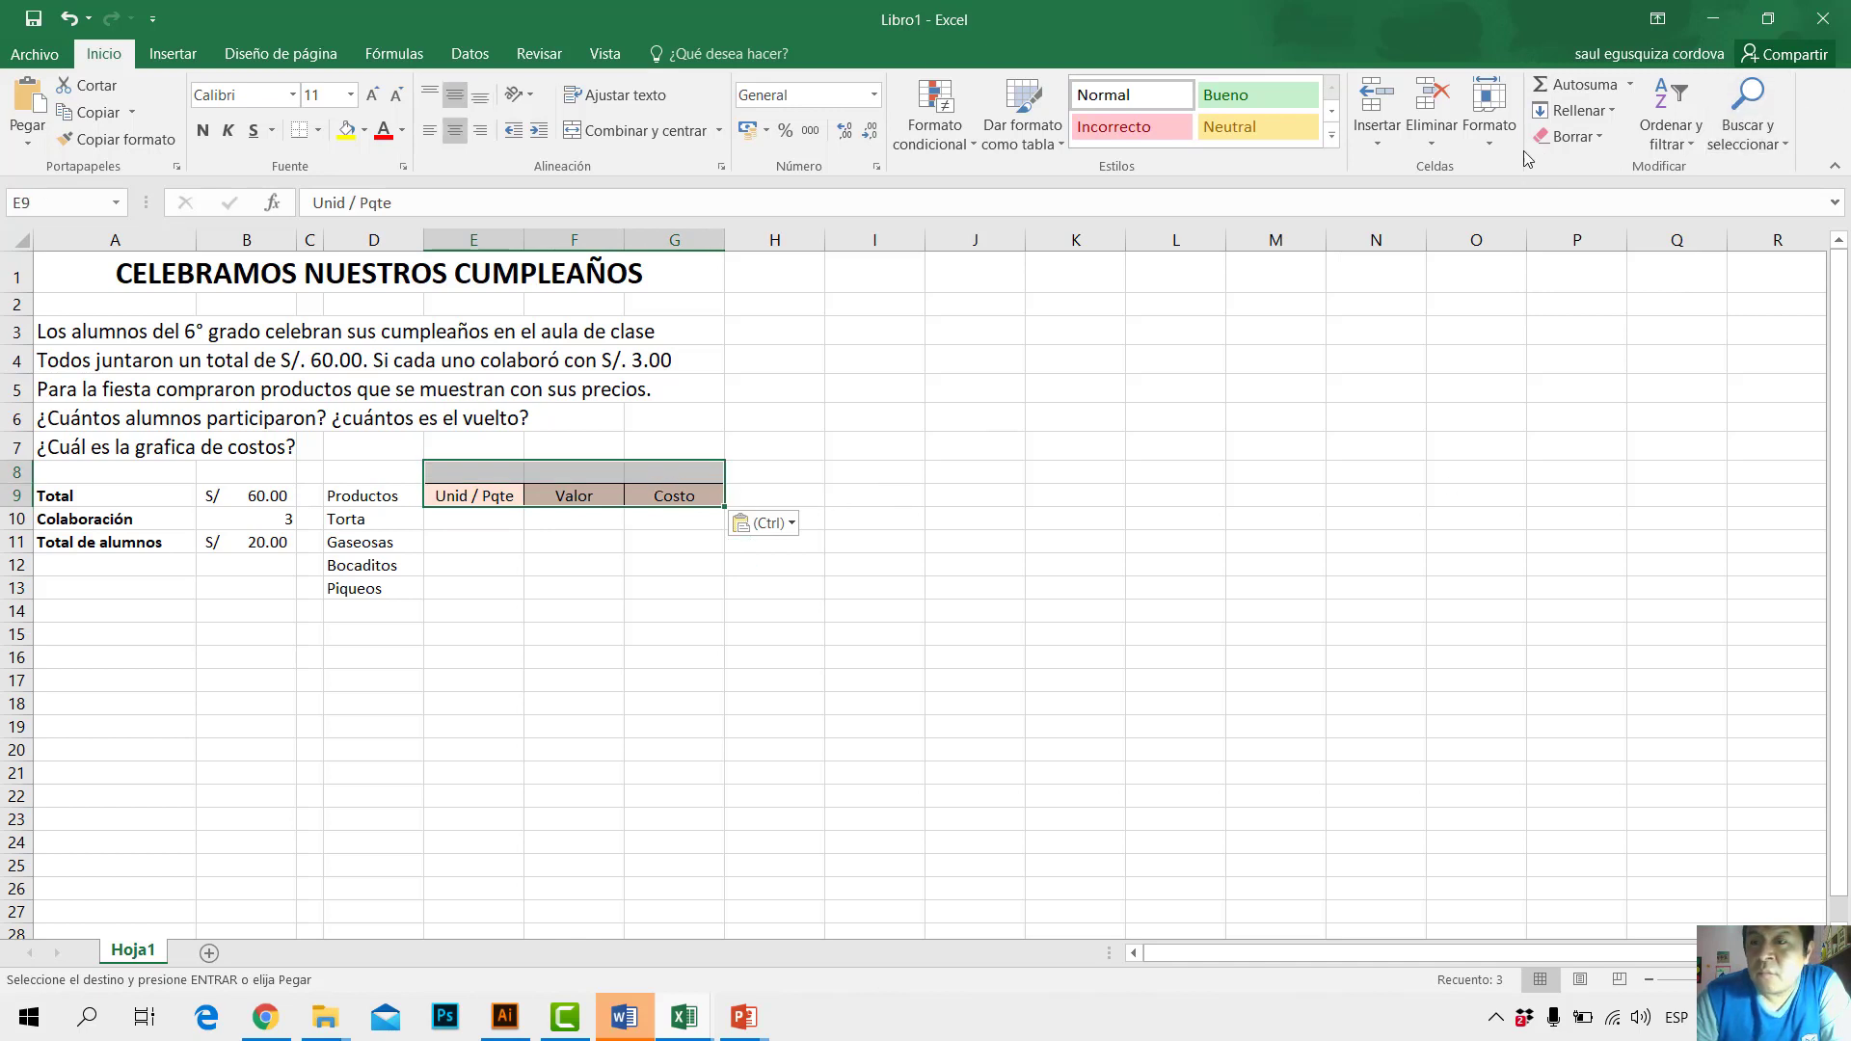
pyautogui.click(1571, 136)
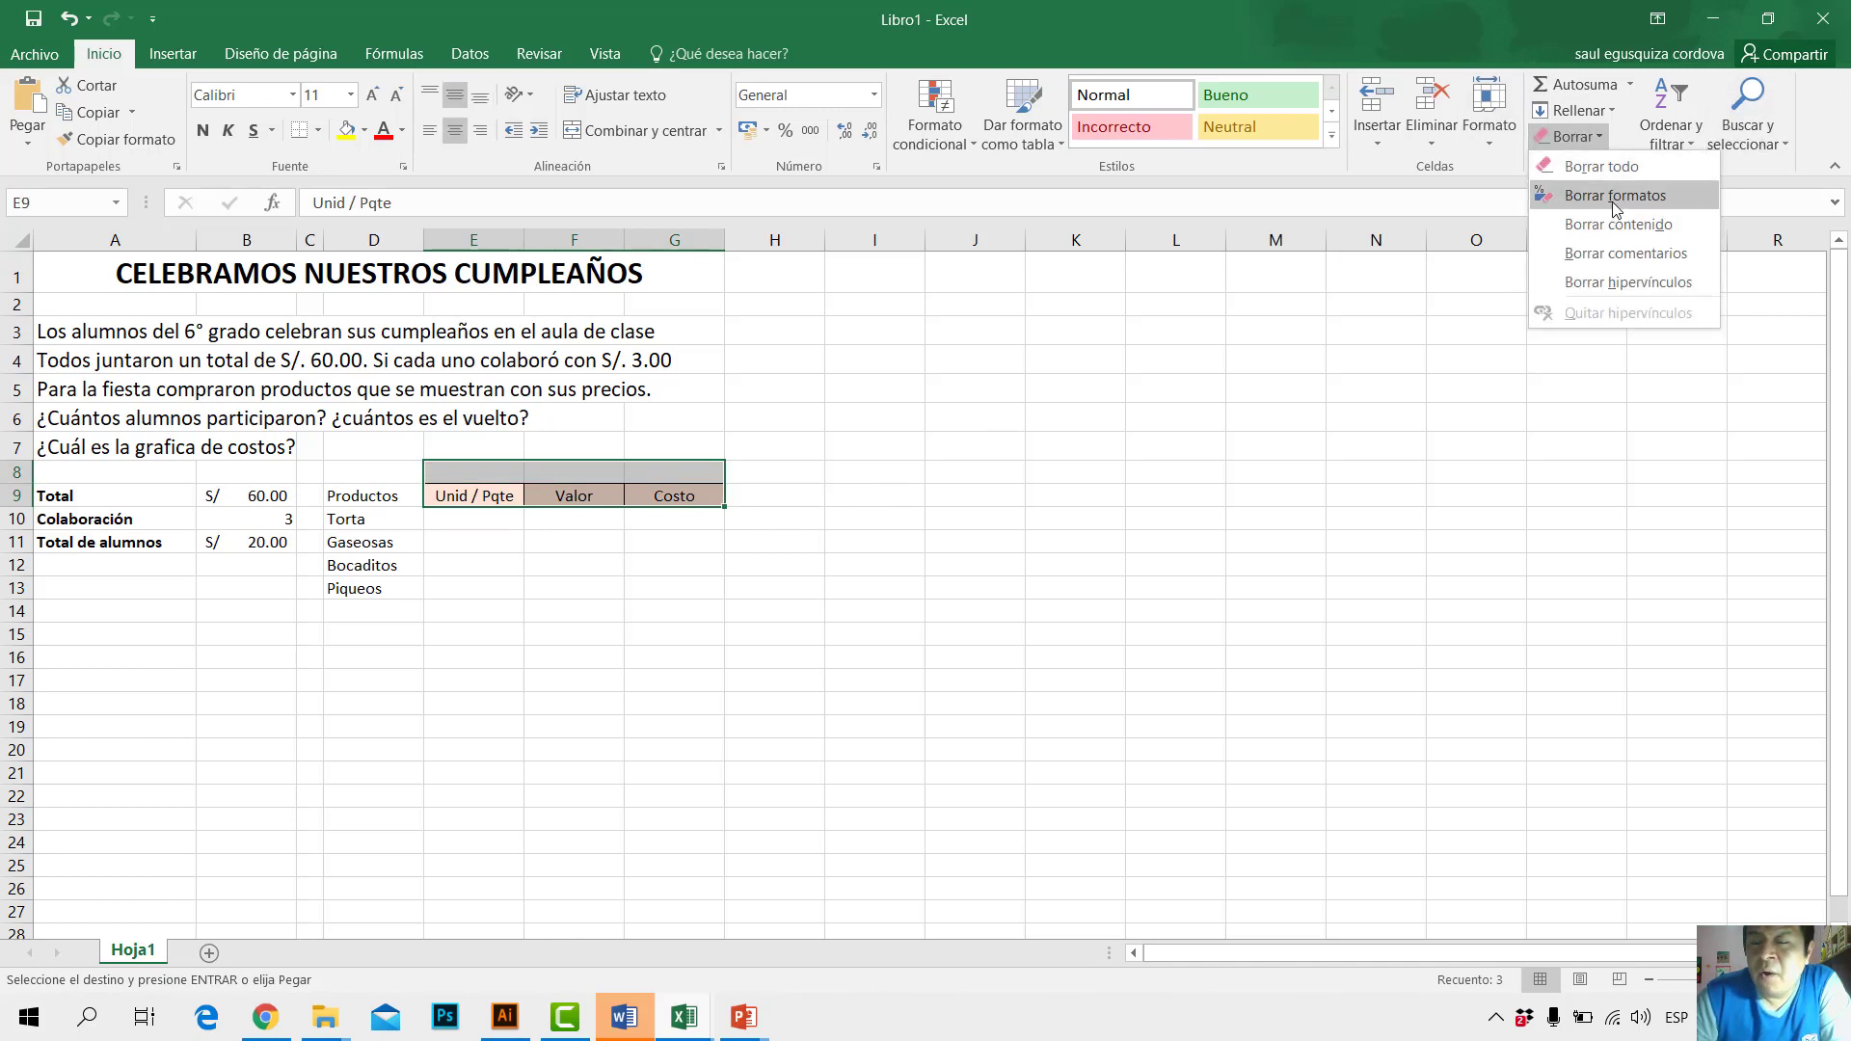
pyautogui.click(1616, 196)
pyautogui.click(483, 636)
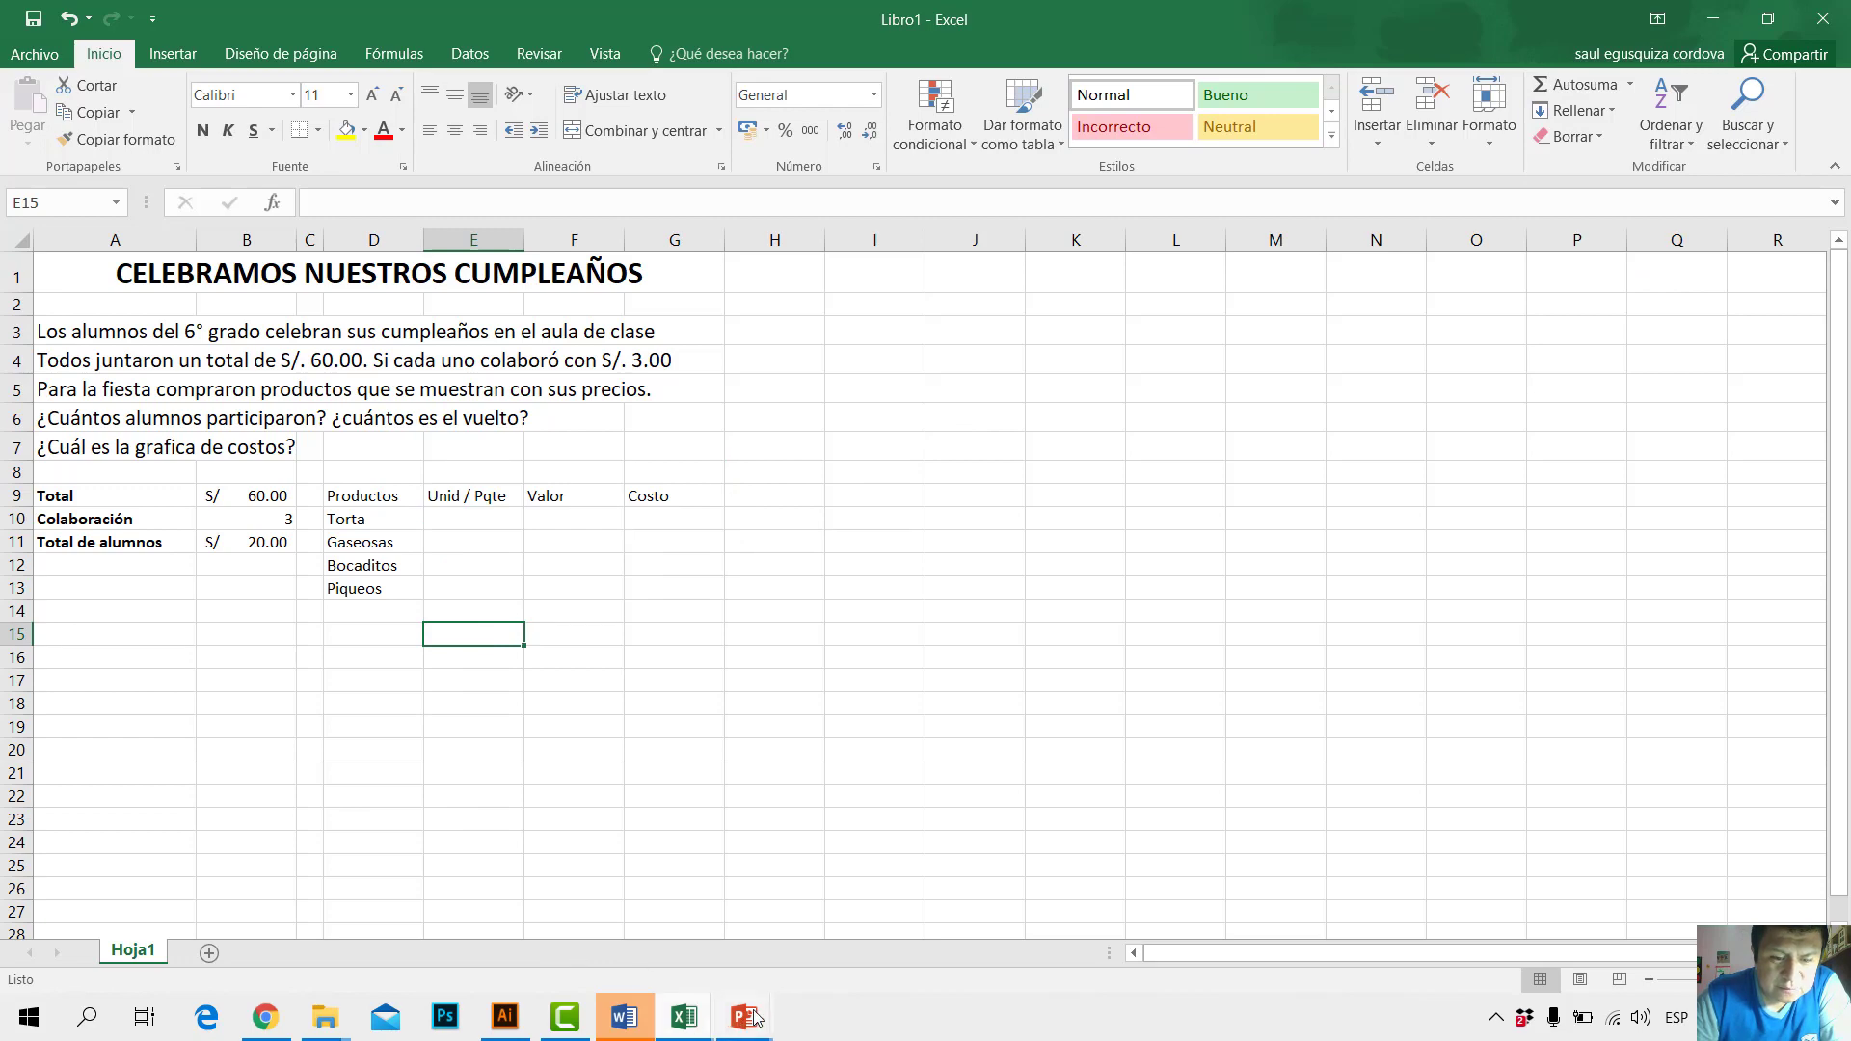
# Step: Switch to the Libro1.xlsx workbook
pyautogui.moveTo(702, 1014)
pyautogui.click(575, 921)
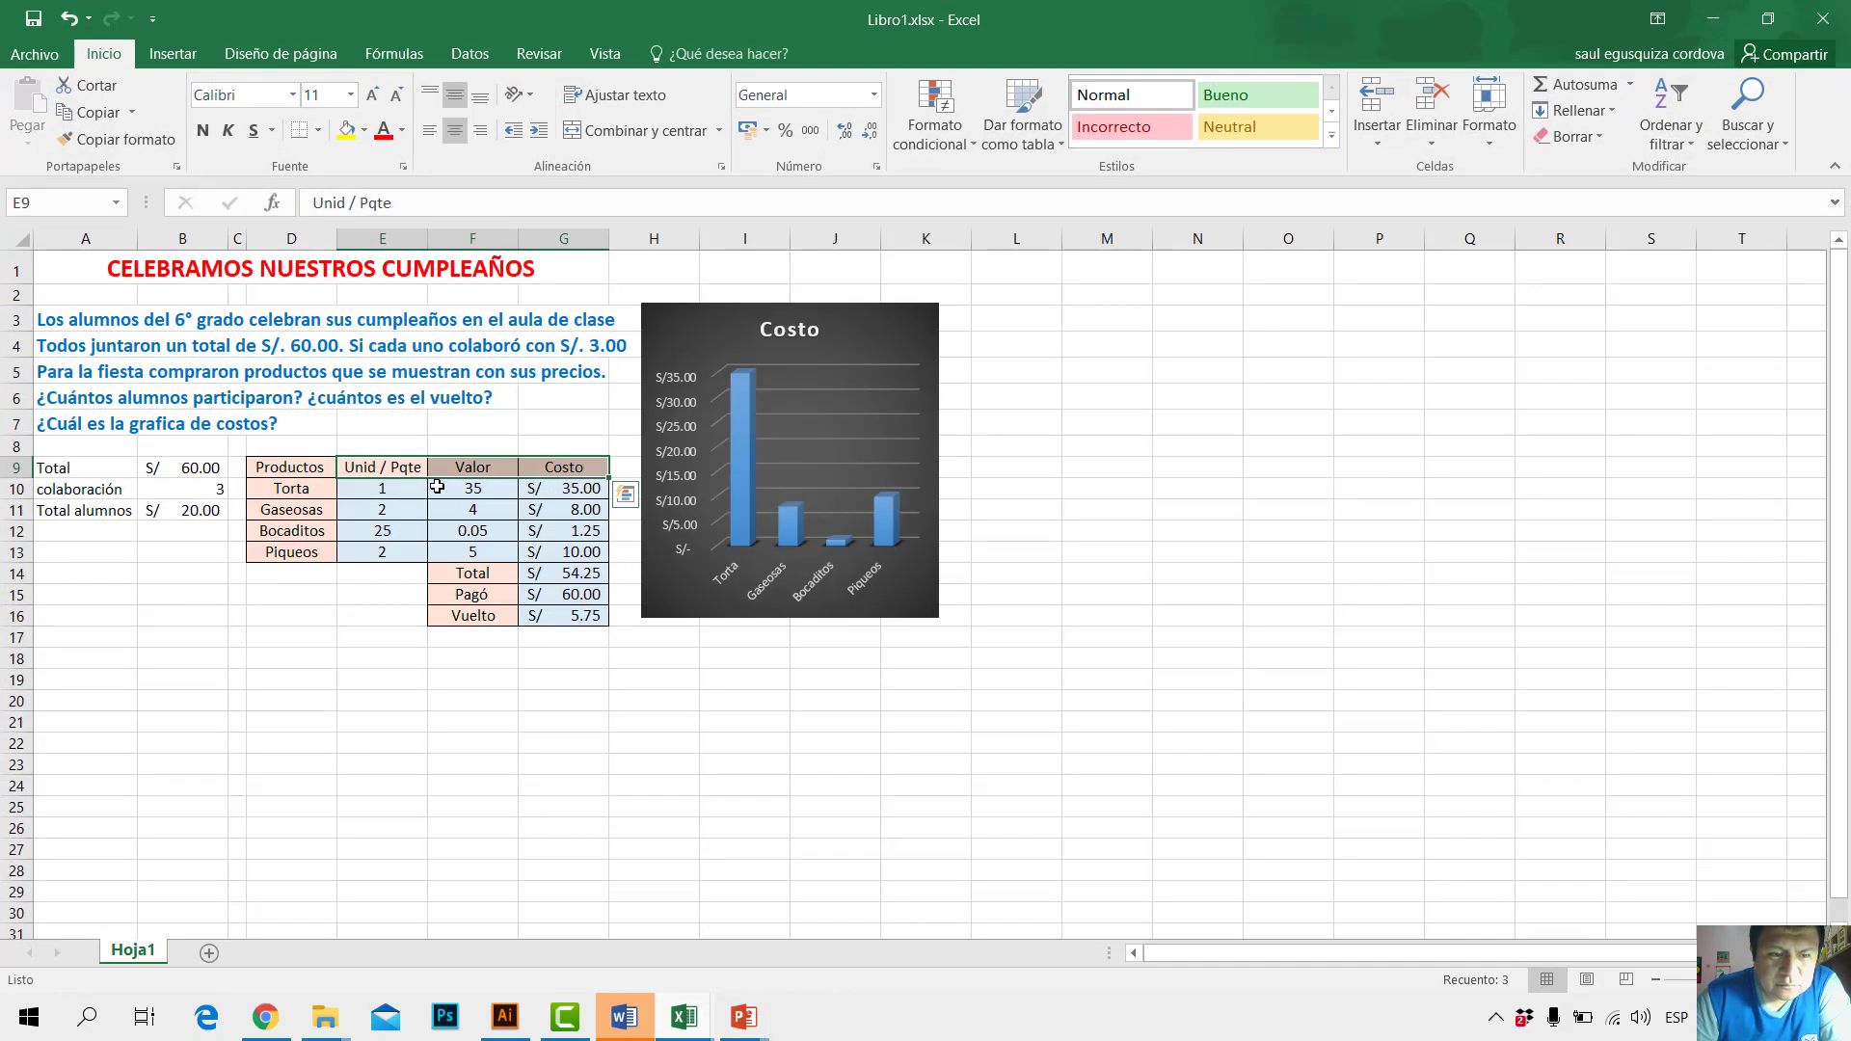
pyautogui.moveTo(464, 504); pyautogui.dragTo(529, 549)
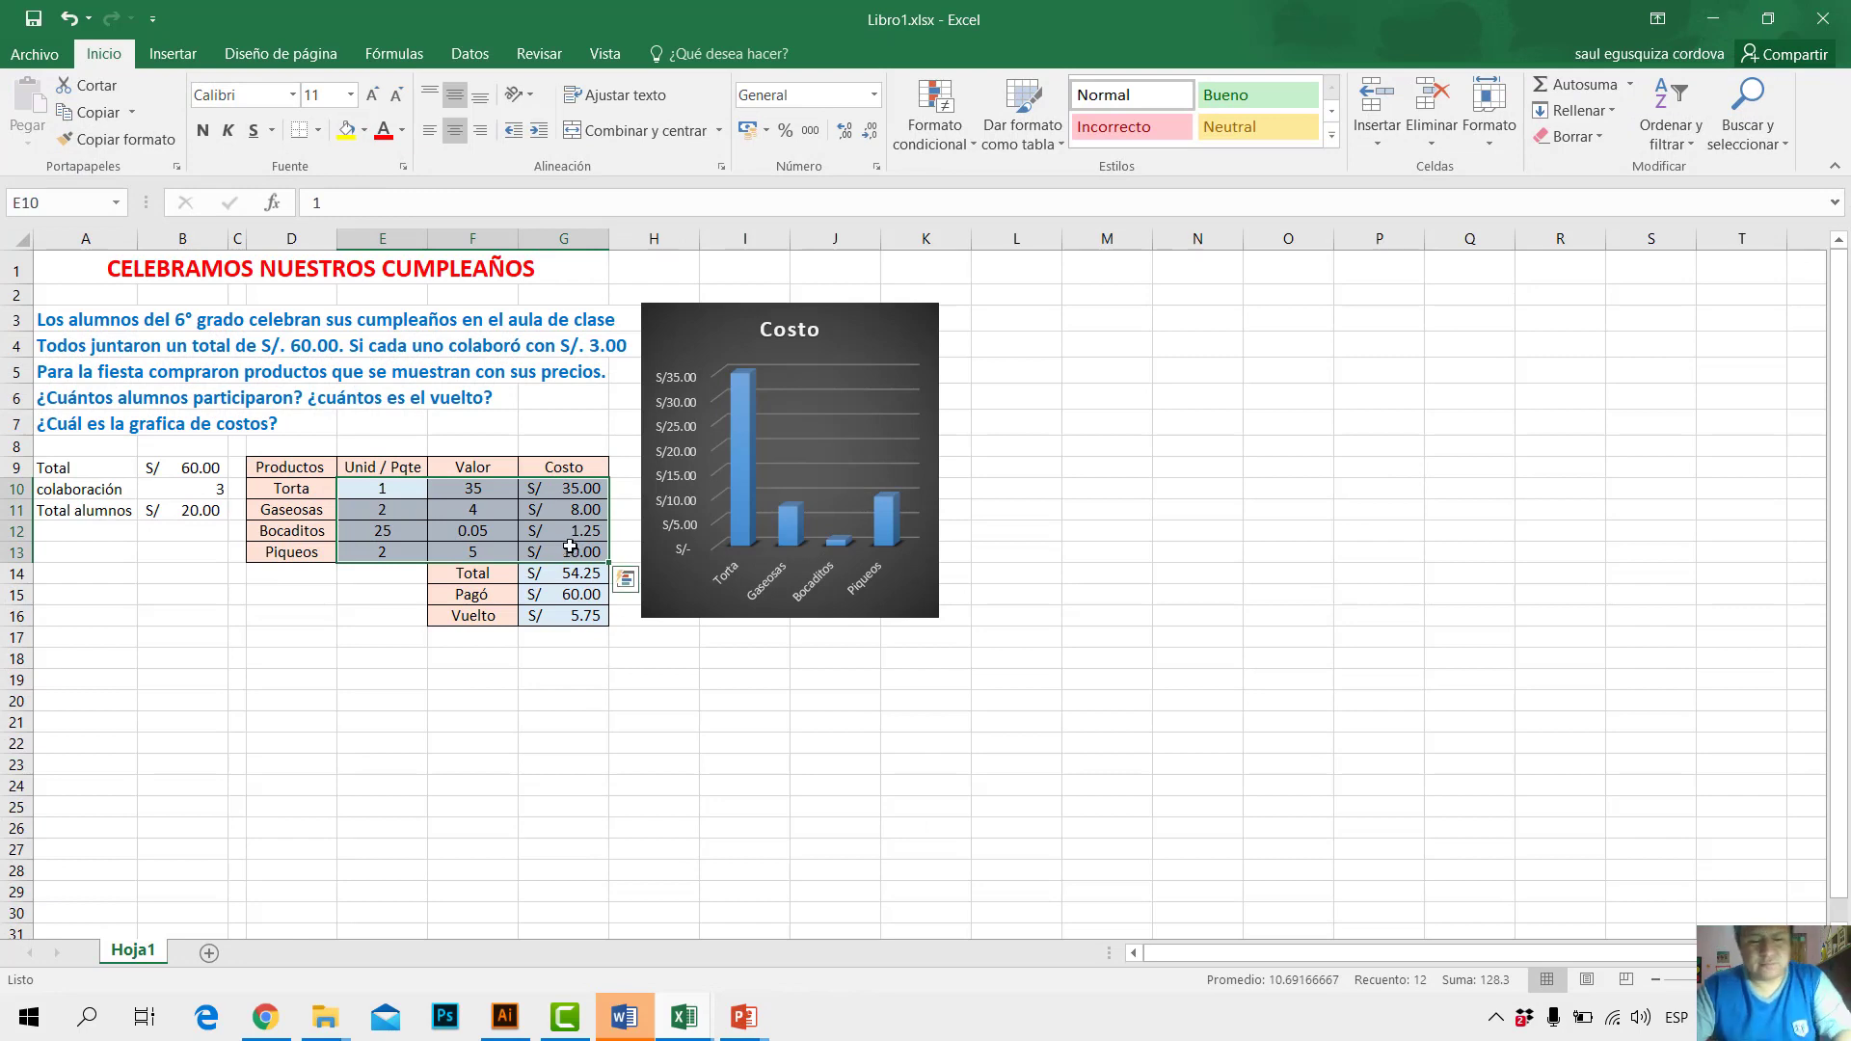
pyautogui.hotkey('ctrl', 'q')
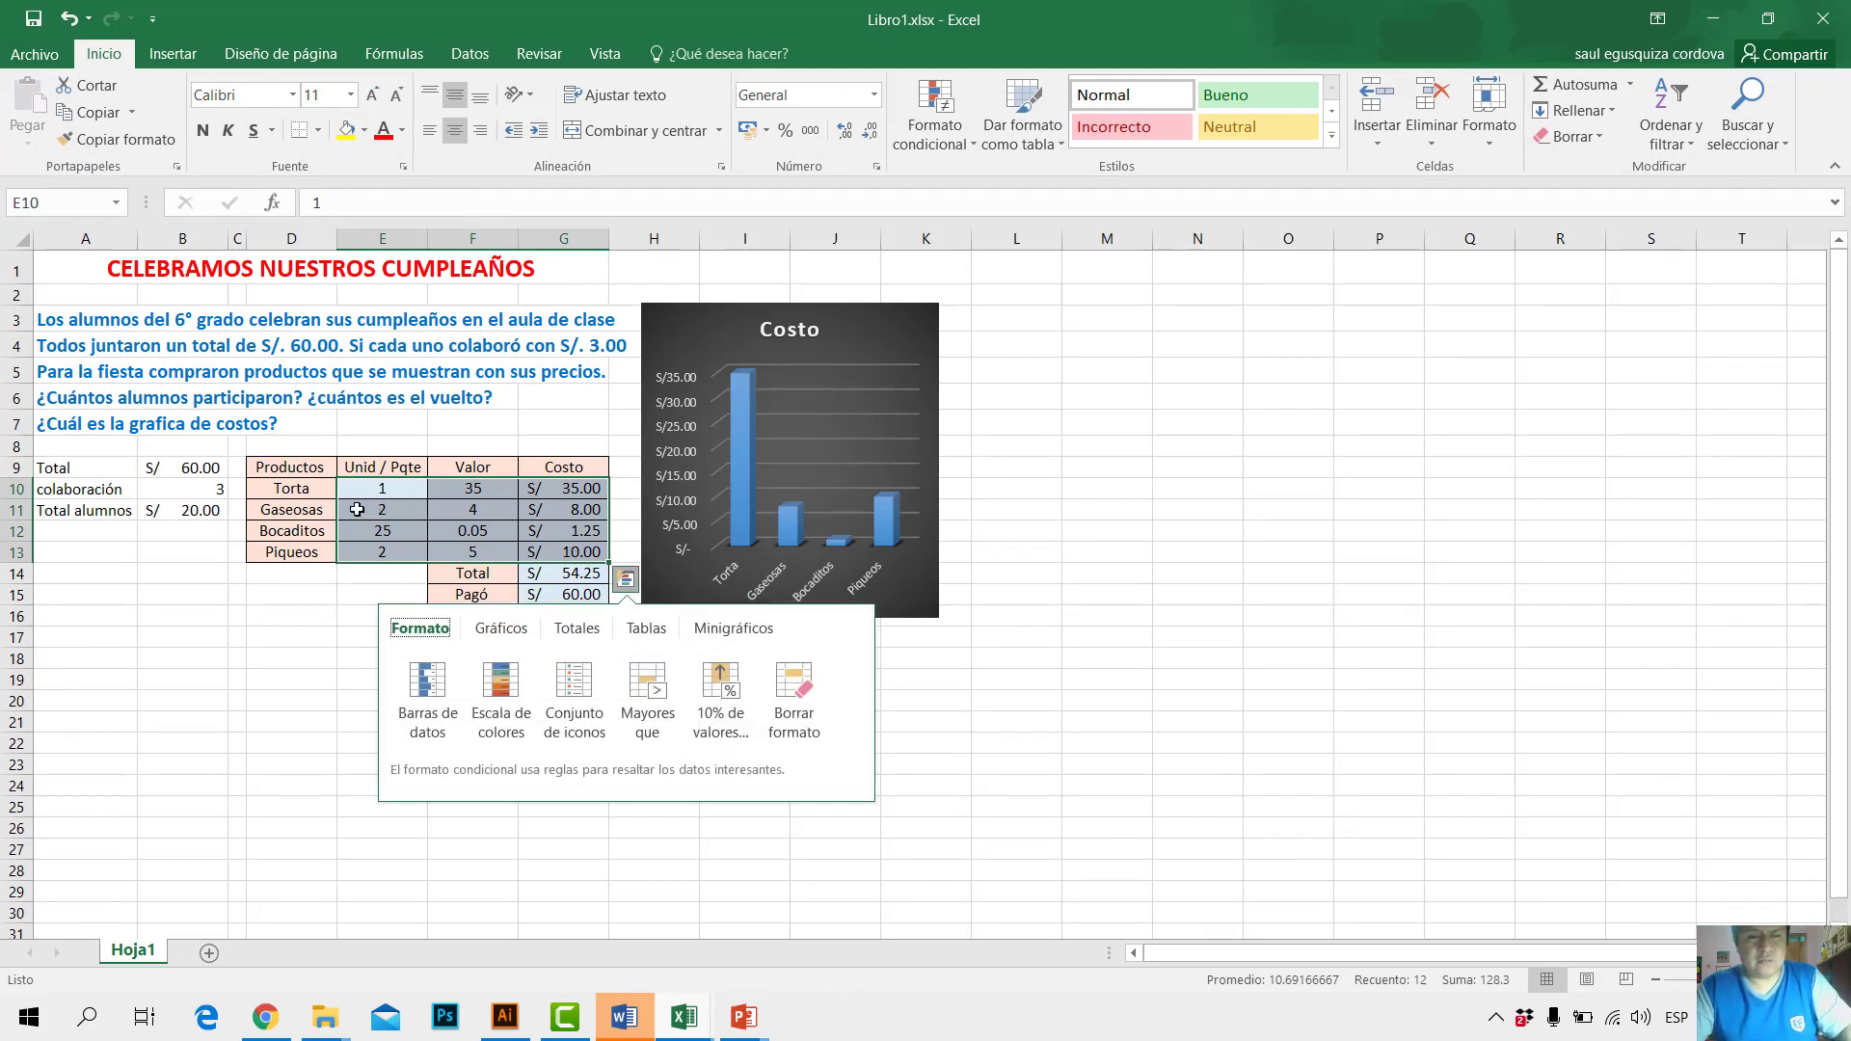
pyautogui.click(359, 509)
# Step: Copy the quantities and unit values in E10:F13 of Libro1.xlsx and paste them at E10 in the new workbook
pyautogui.moveTo(358, 488); pyautogui.dragTo(484, 554)
pyautogui.hotkey('ctrl', 'c')
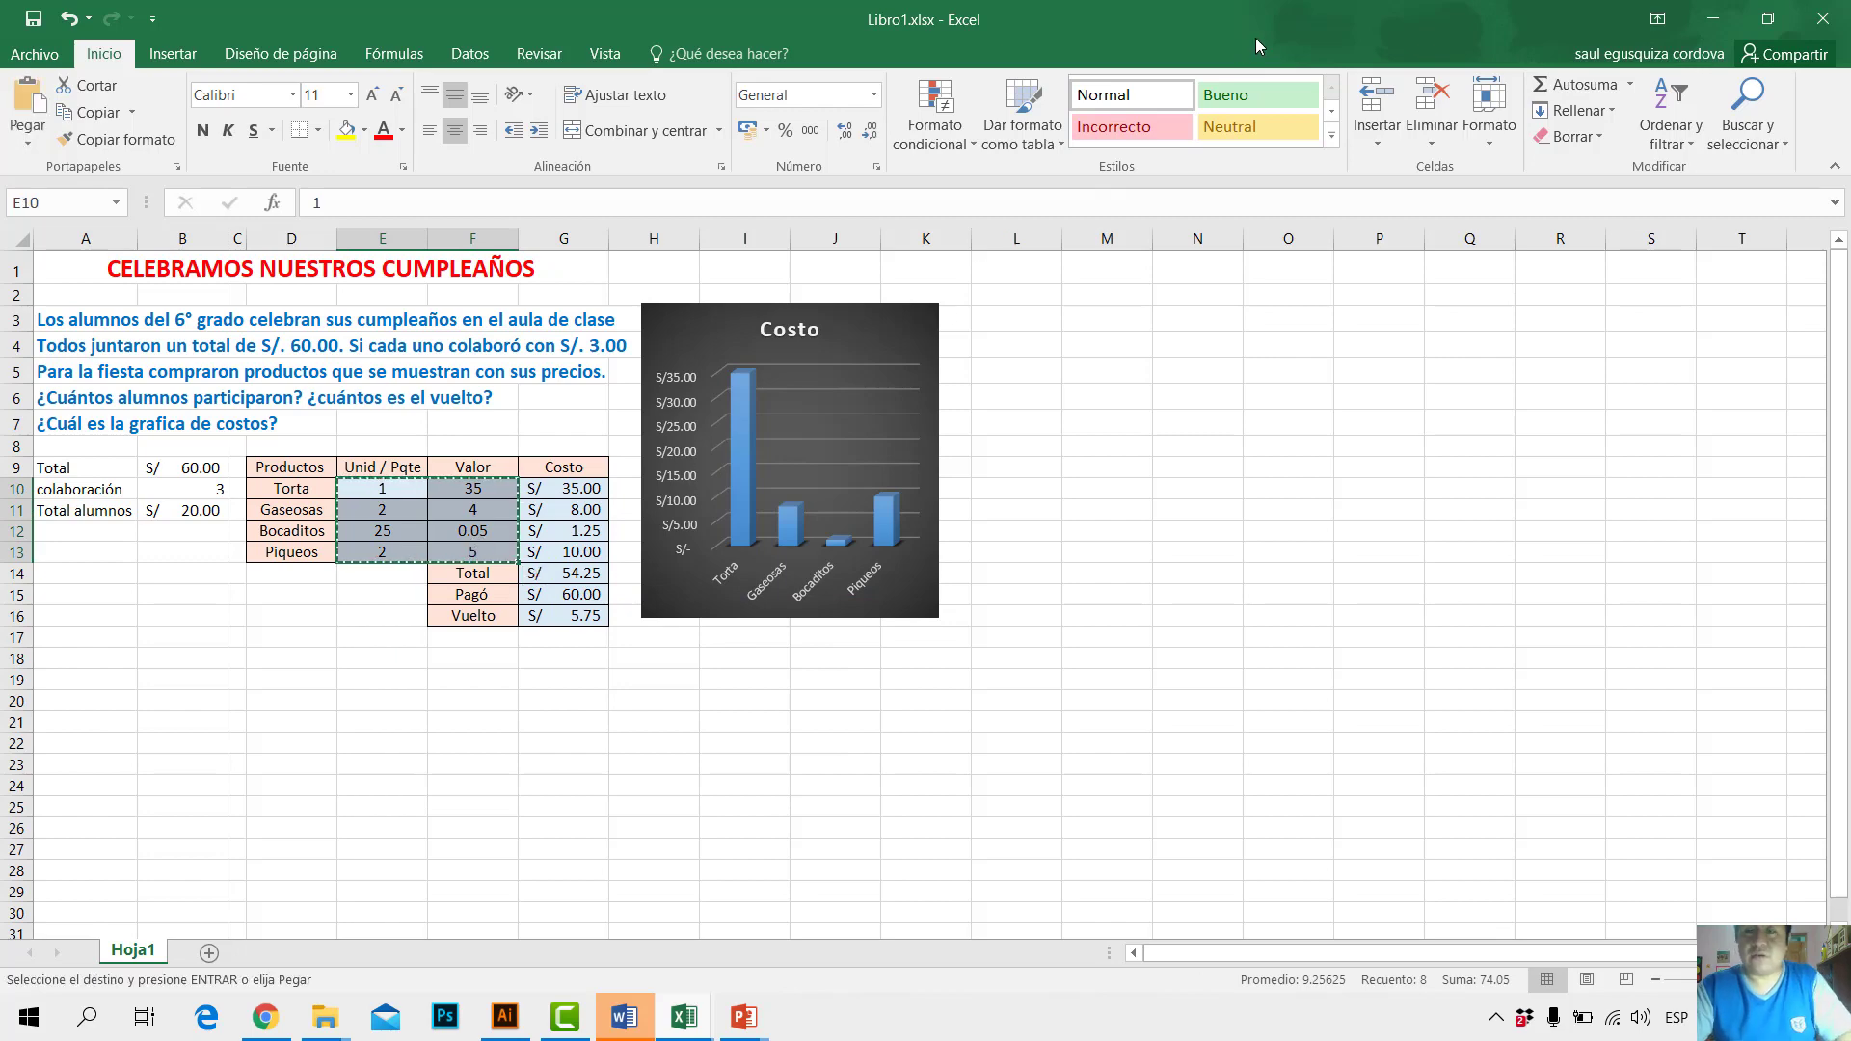
pyautogui.click(1693, 29)
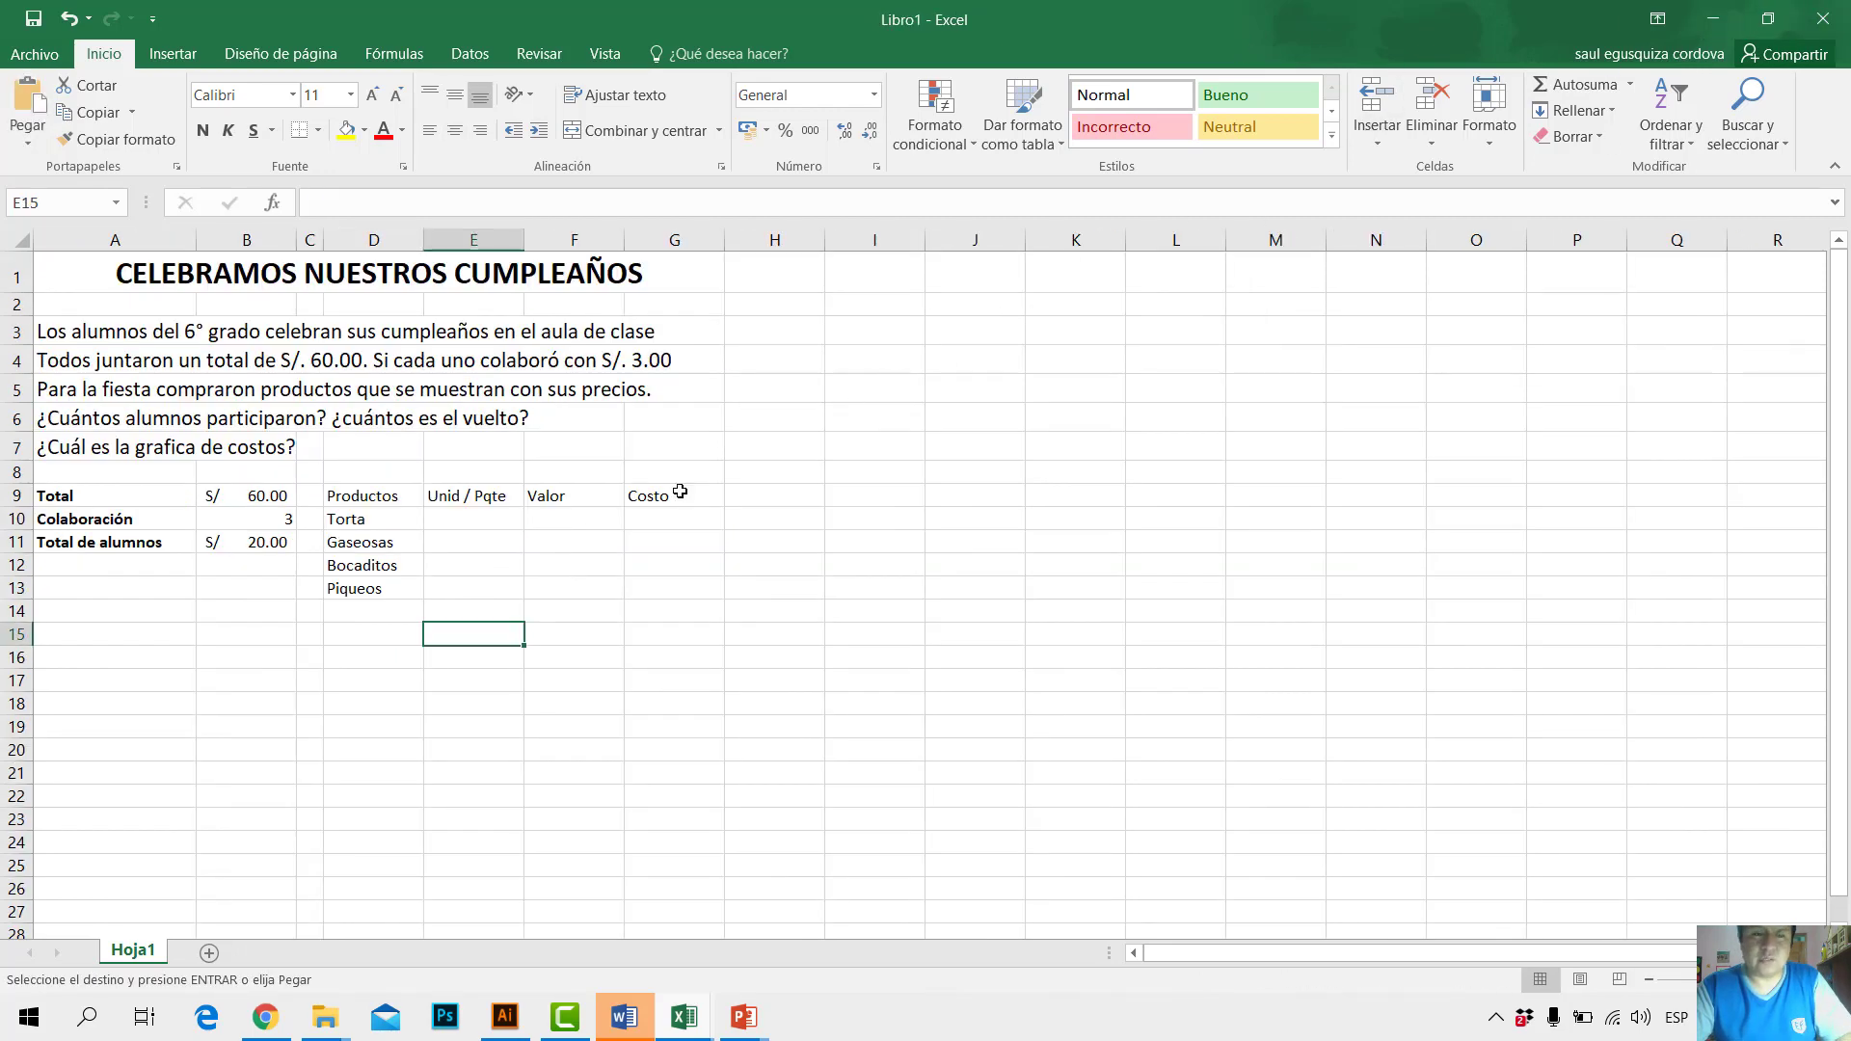
pyautogui.click(492, 521)
pyautogui.press('Return')
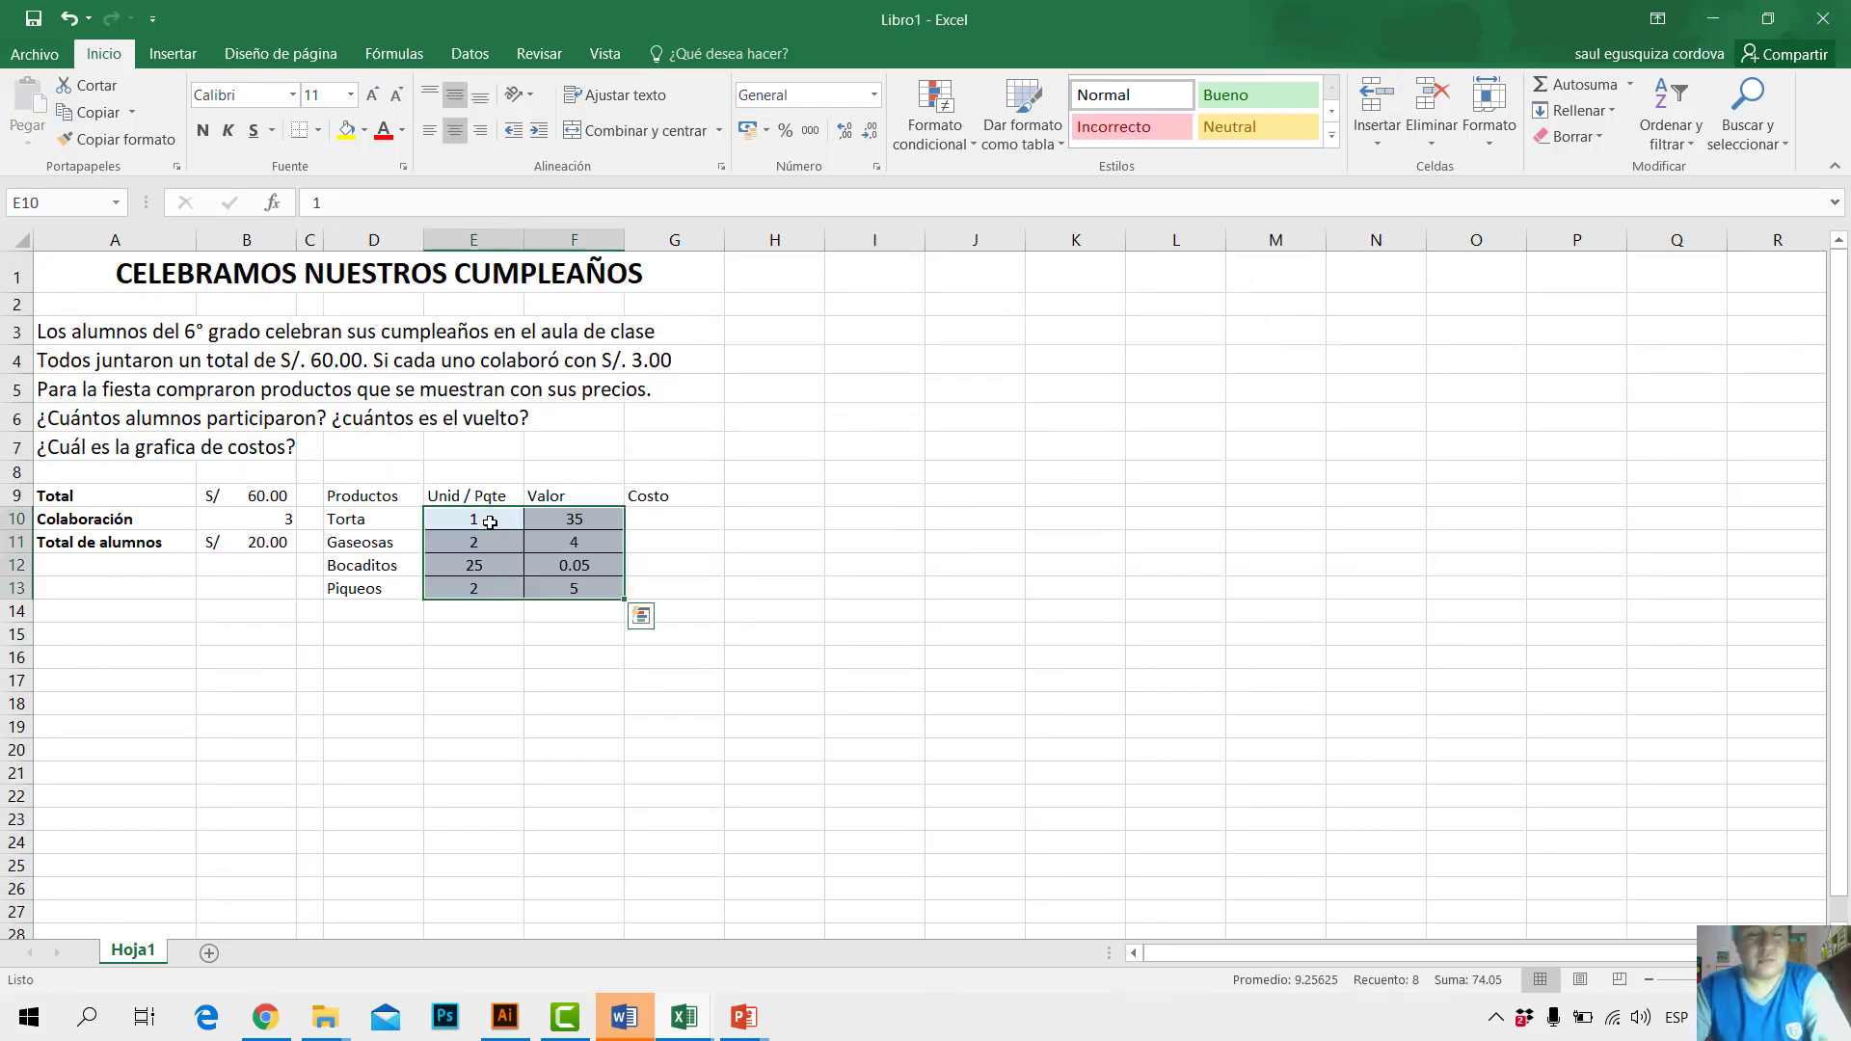
# Step: Clear the formats from the pasted quantities and unit values in E10:F13
pyautogui.click(1582, 138)
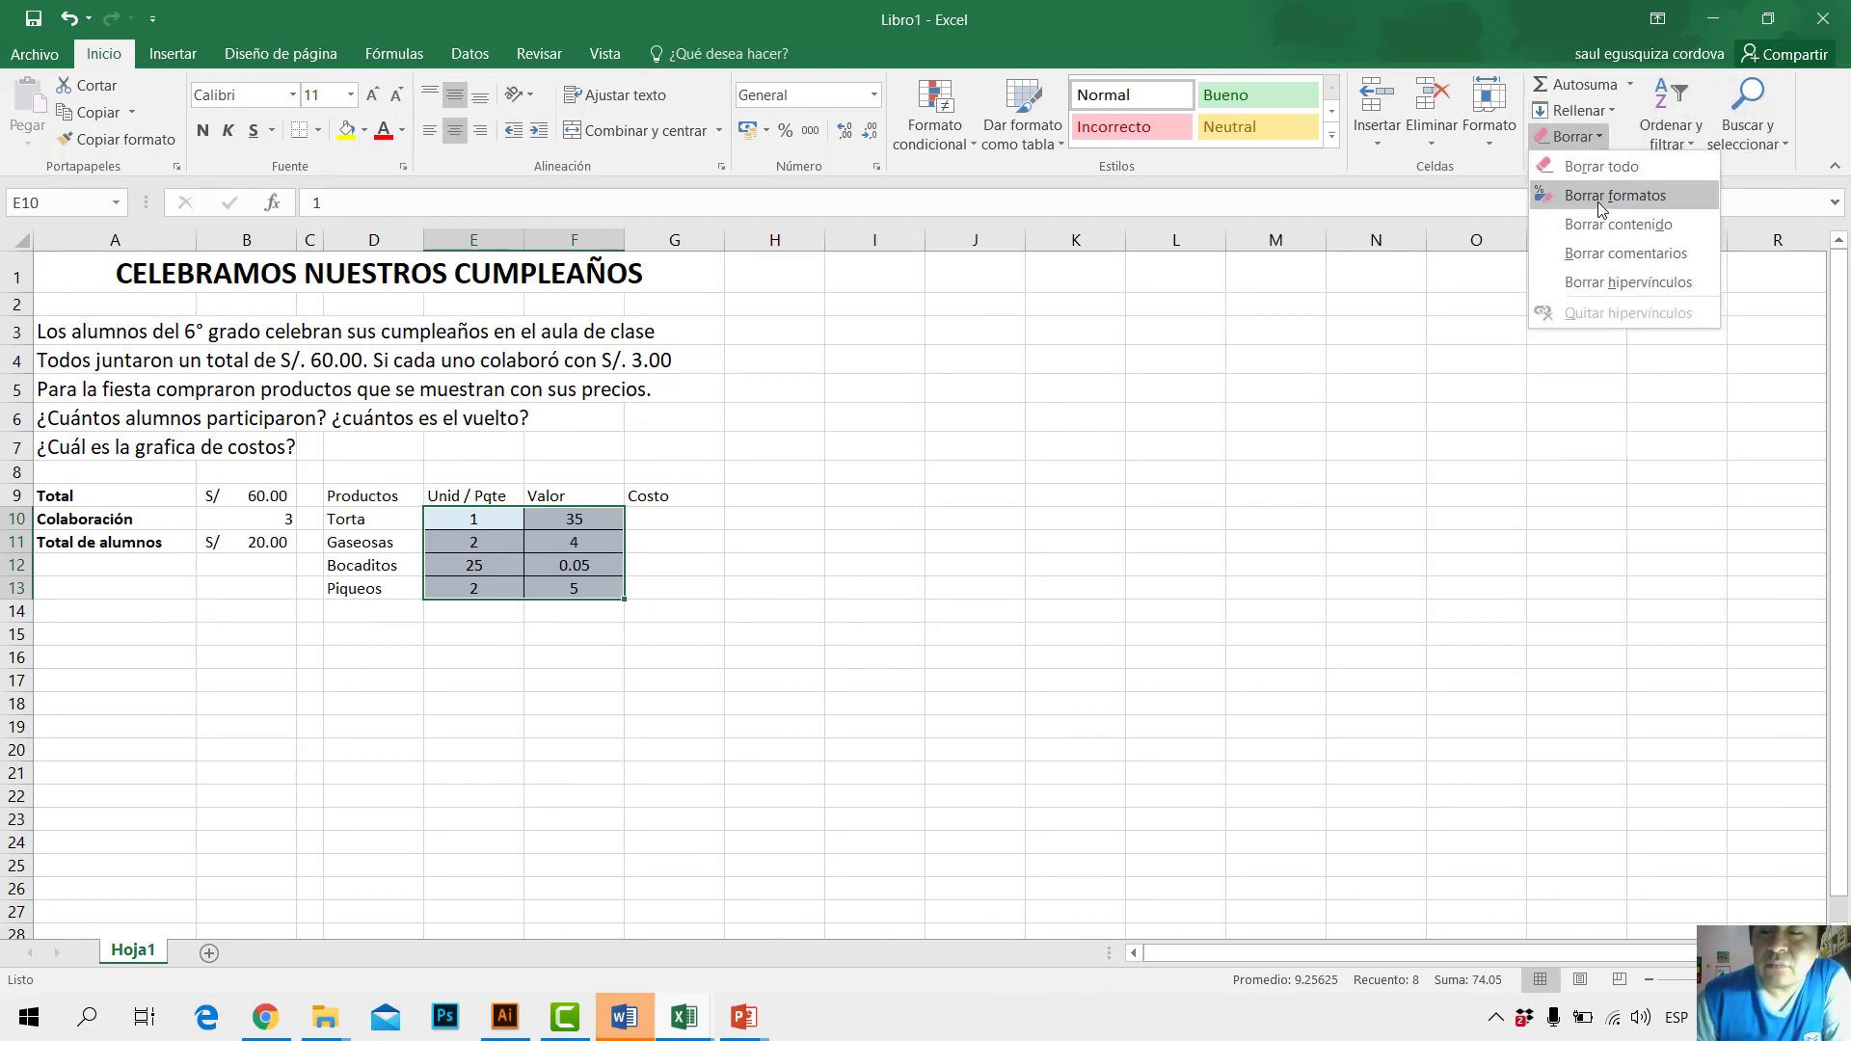
pyautogui.click(1599, 196)
pyautogui.click(716, 533)
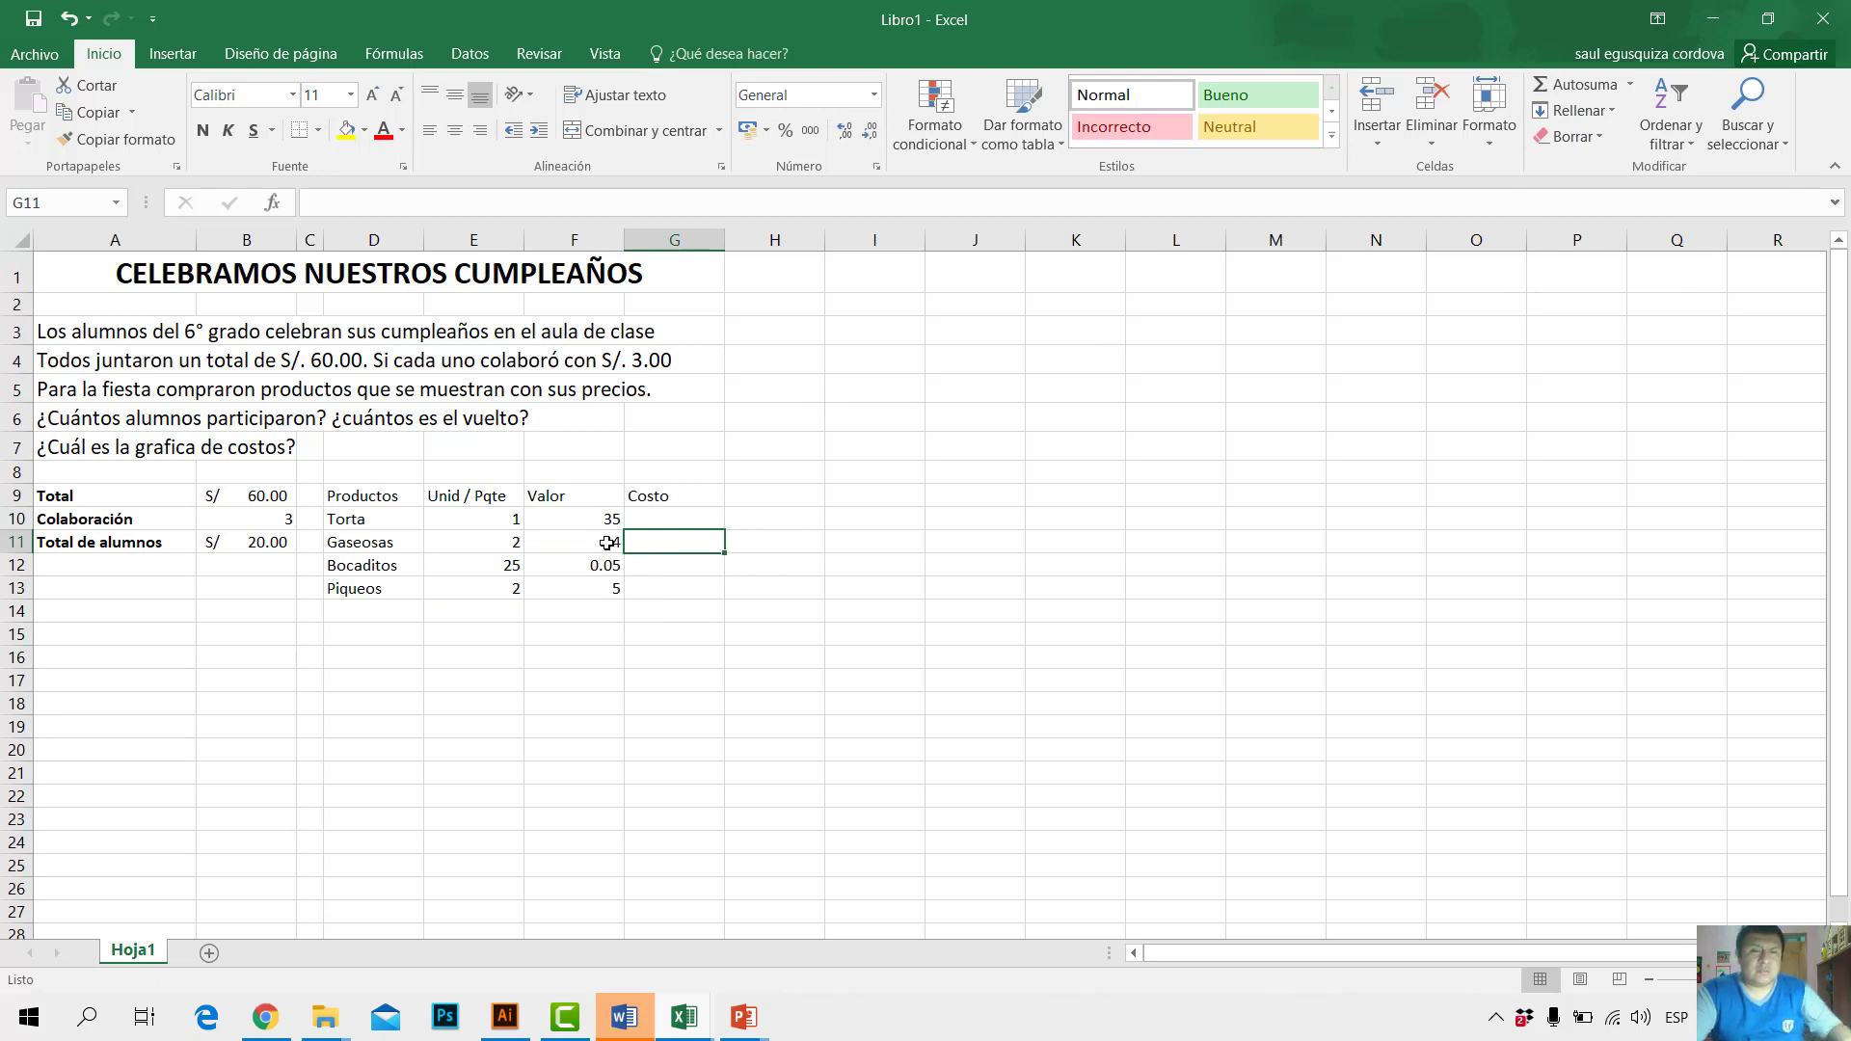
# Step: Enter the formula =E10*F10 in G10 to calculate the cost of Torta
pyautogui.click(690, 519)
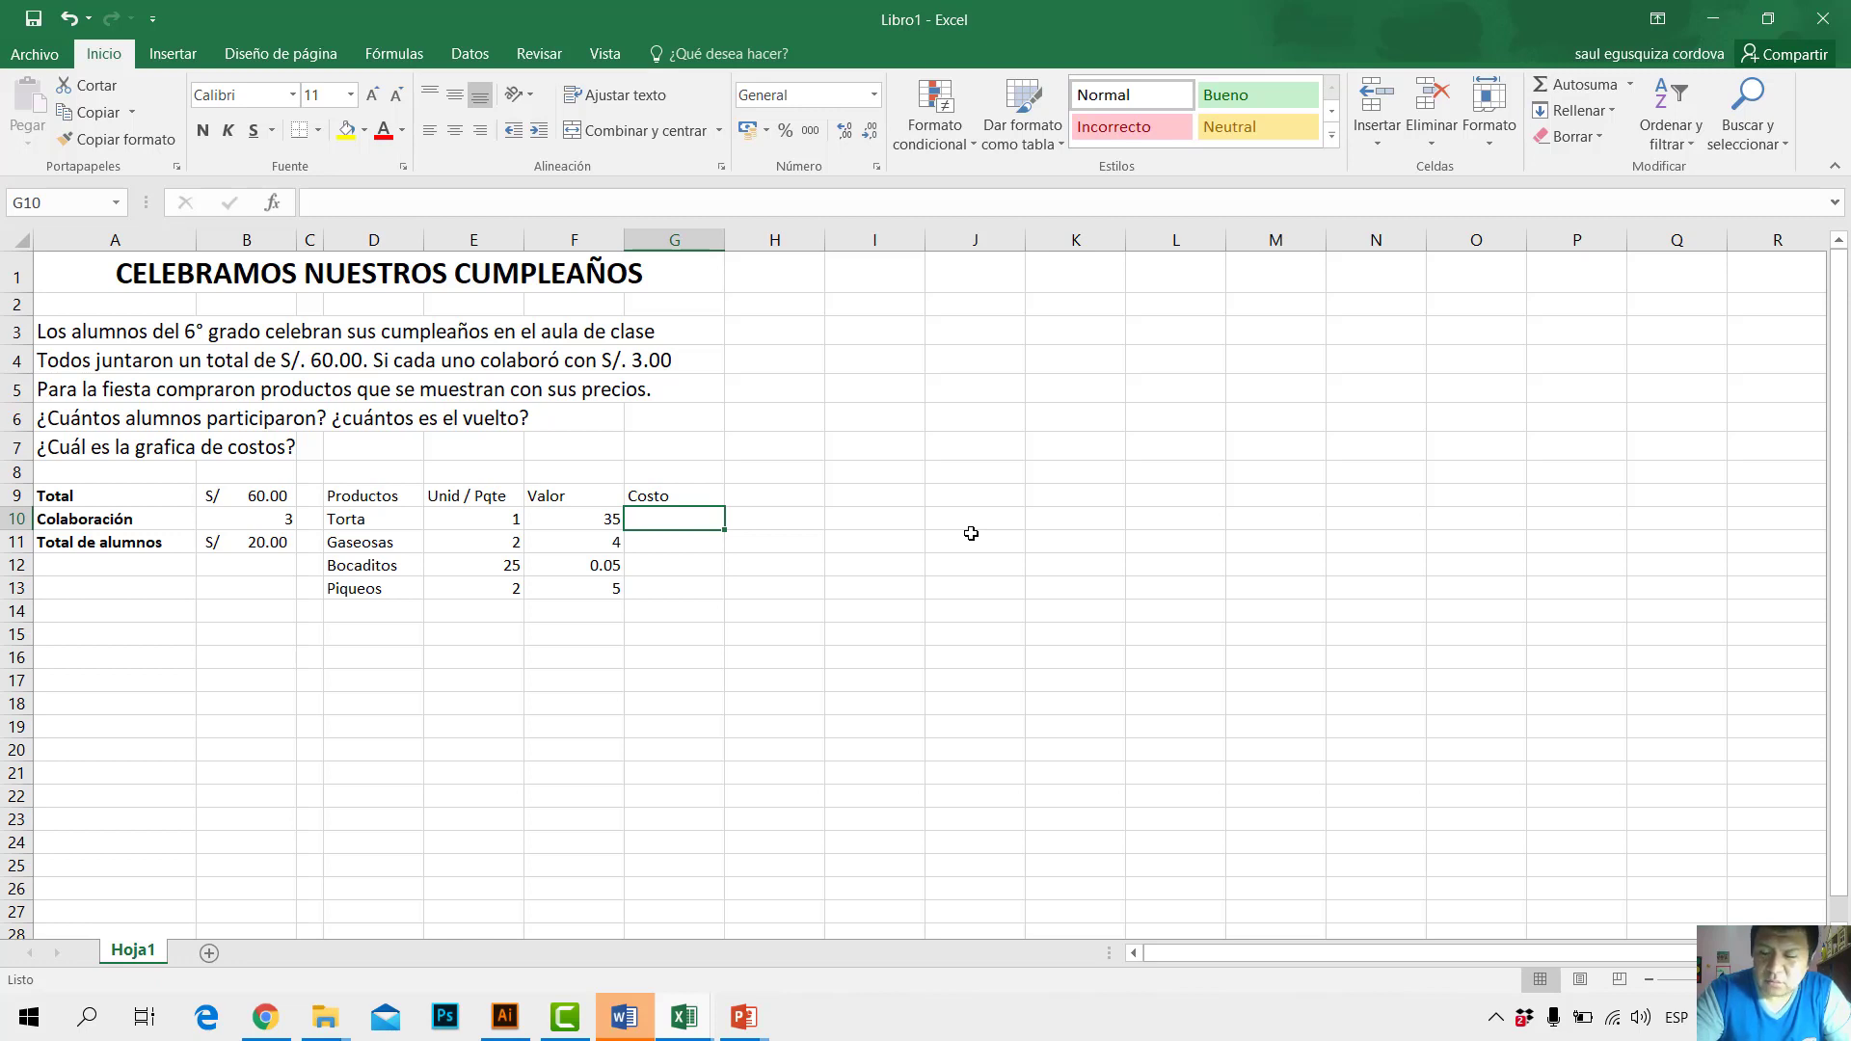
pyautogui.write('=')
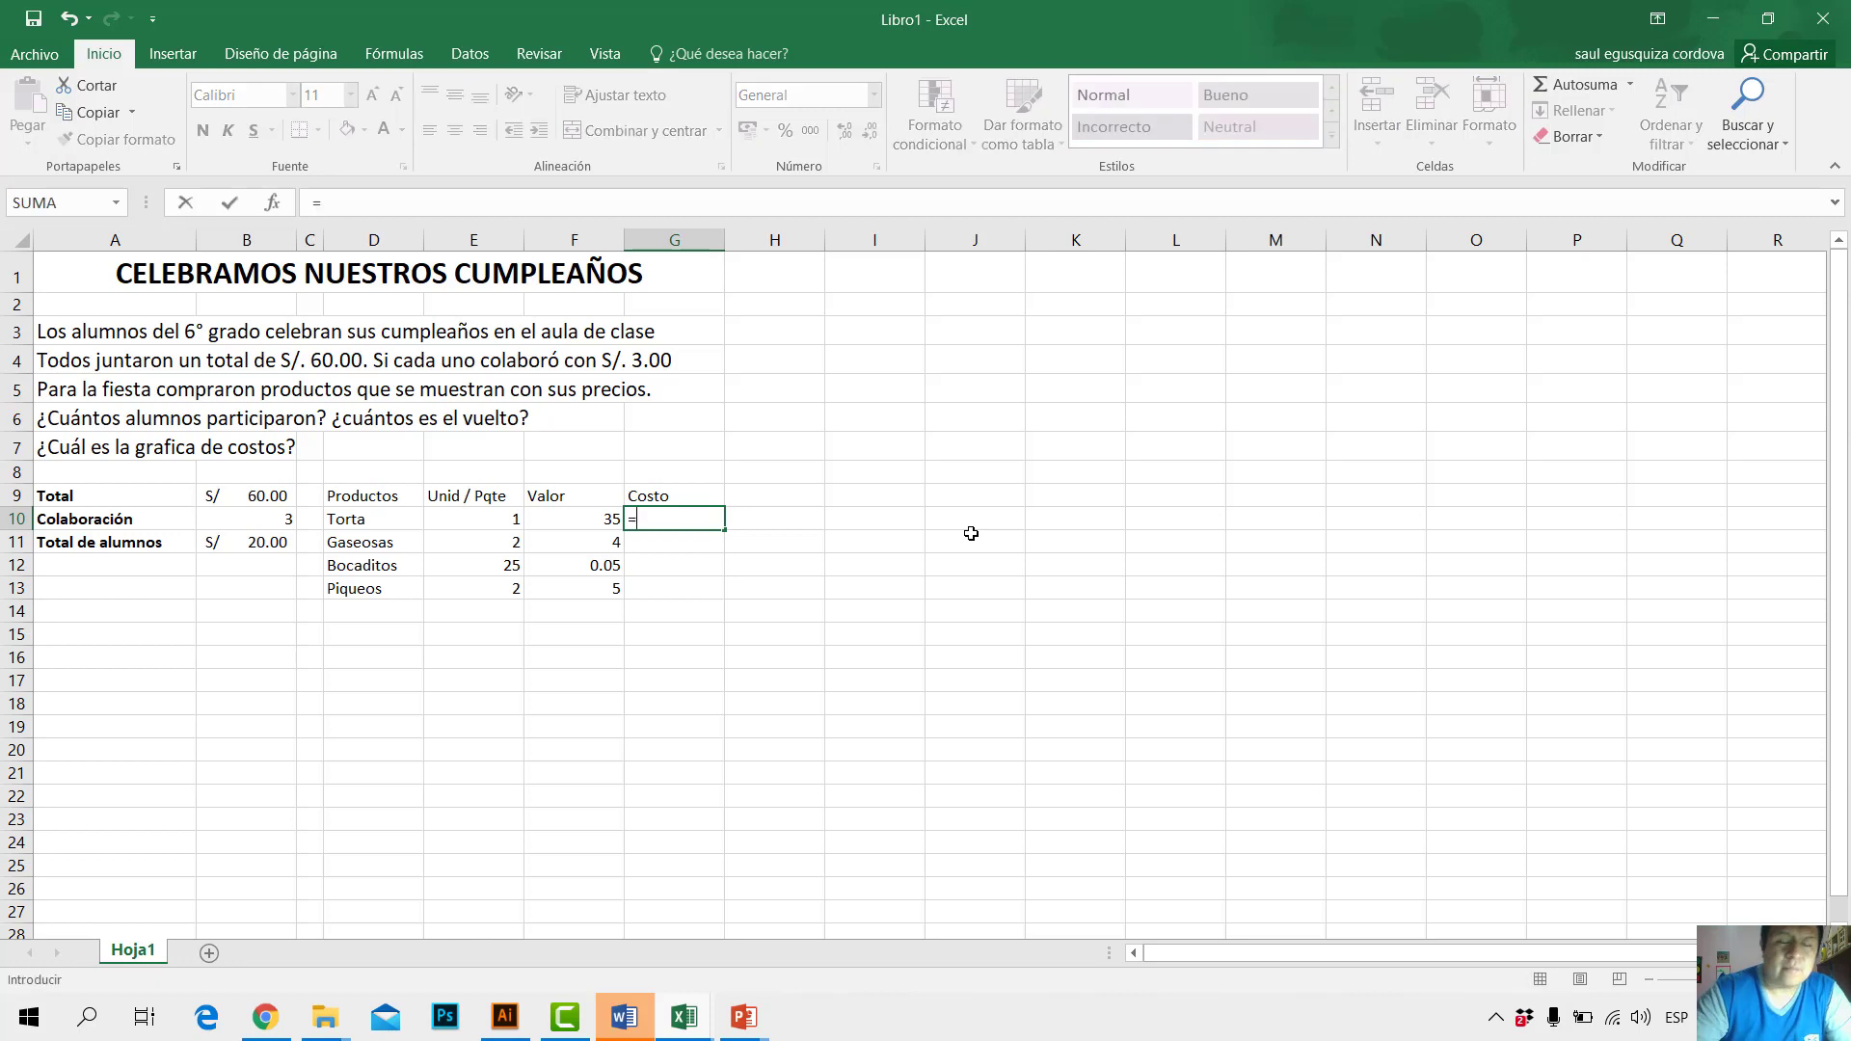
pyautogui.click(476, 519)
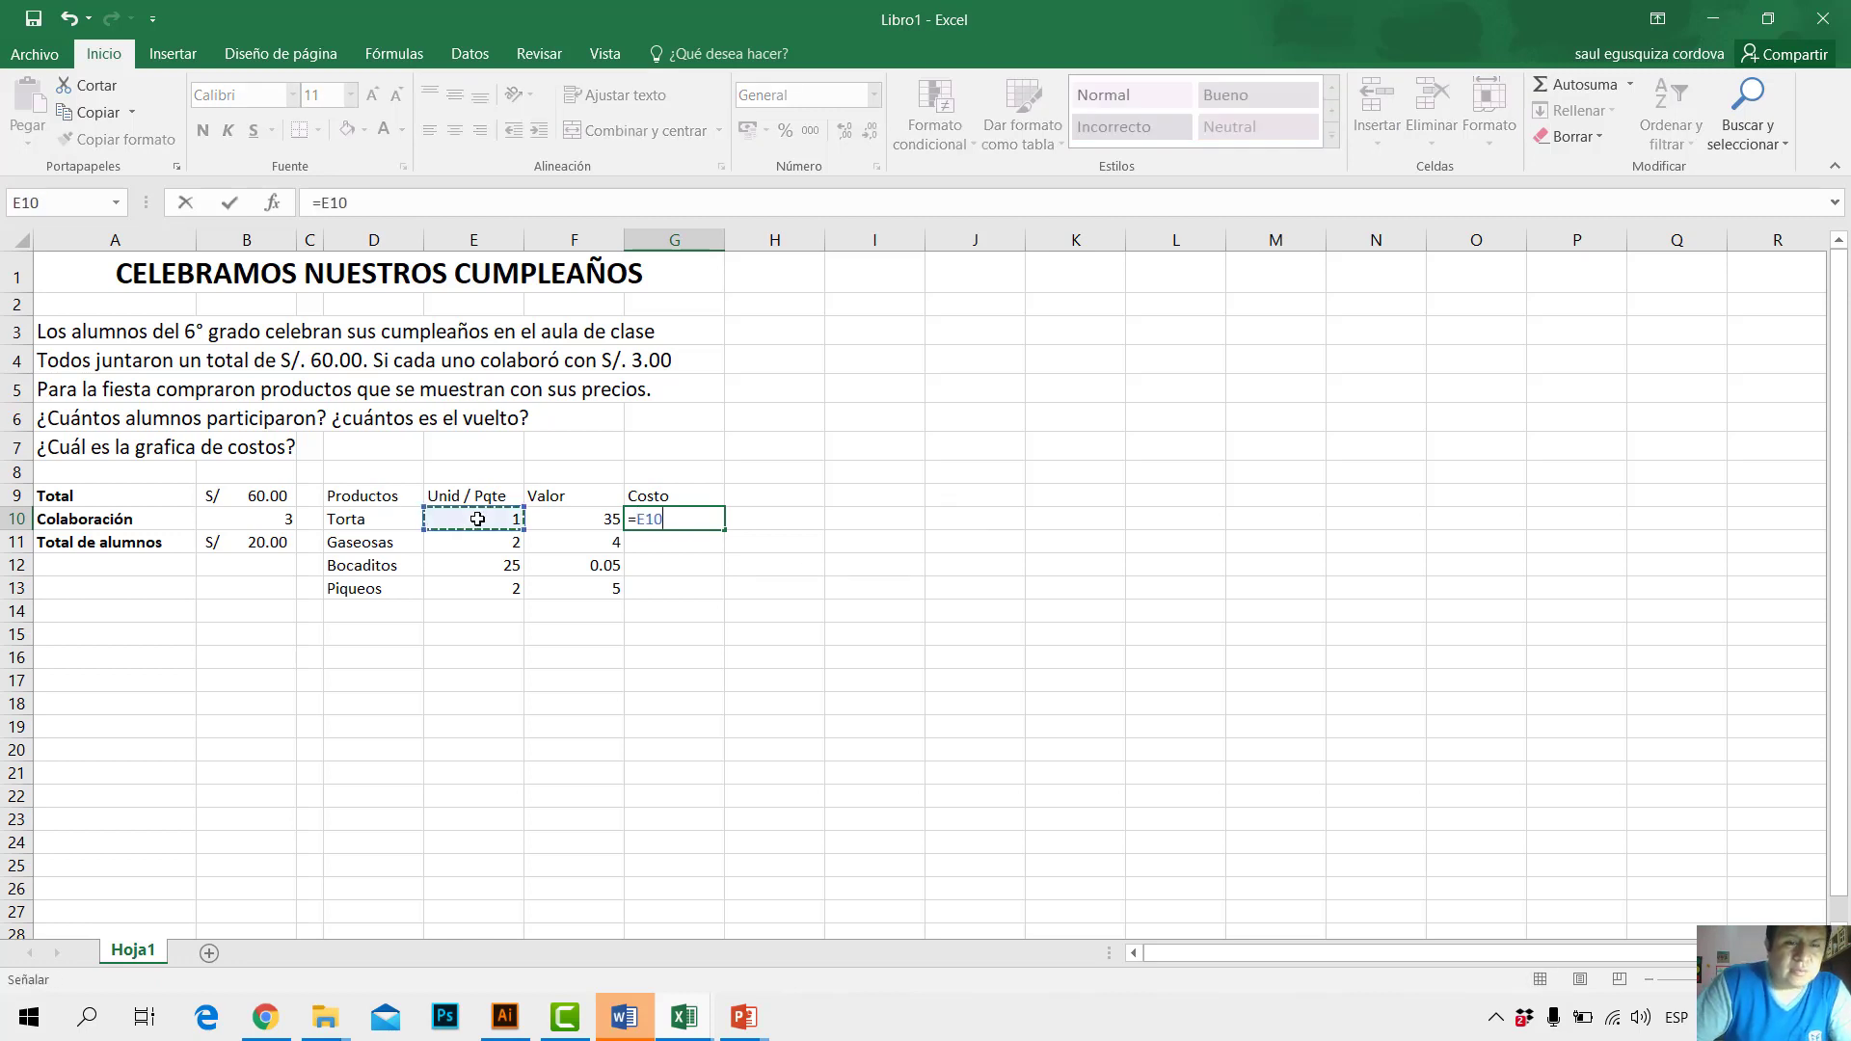
pyautogui.write('*')
pyautogui.click(572, 515)
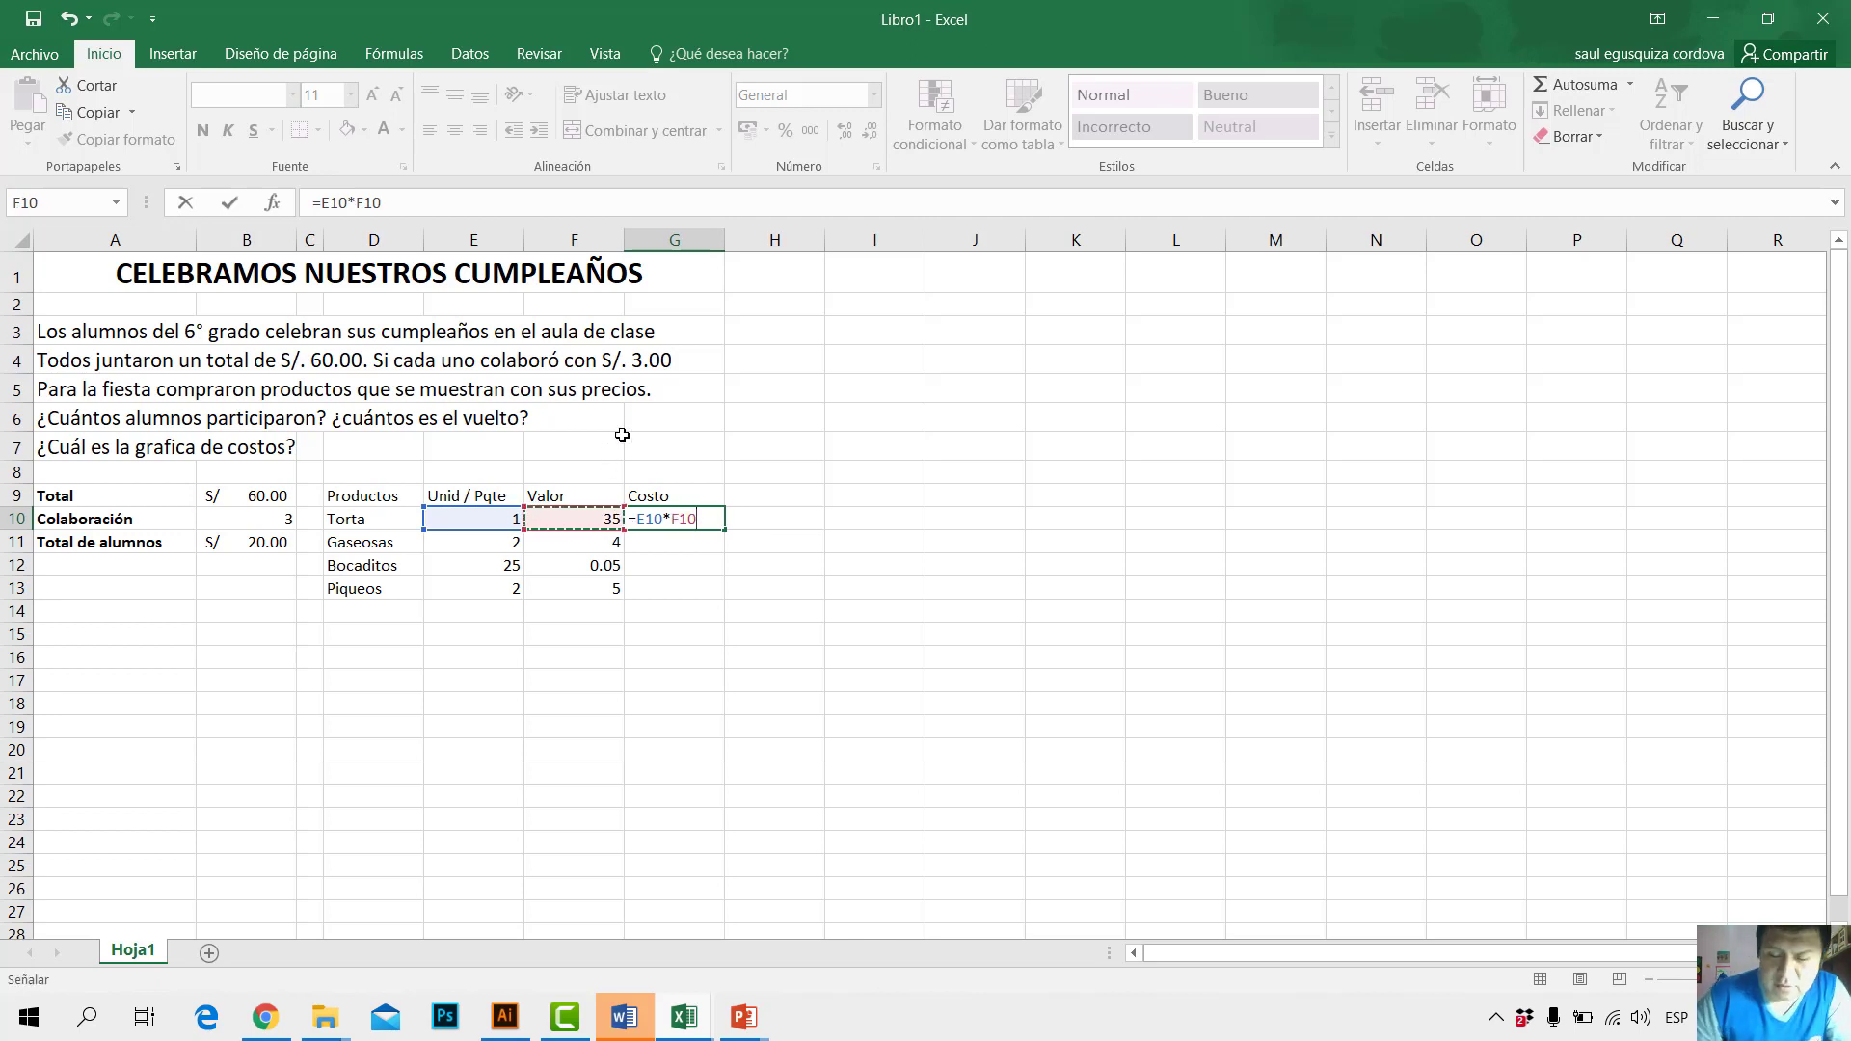
pyautogui.press('Return')
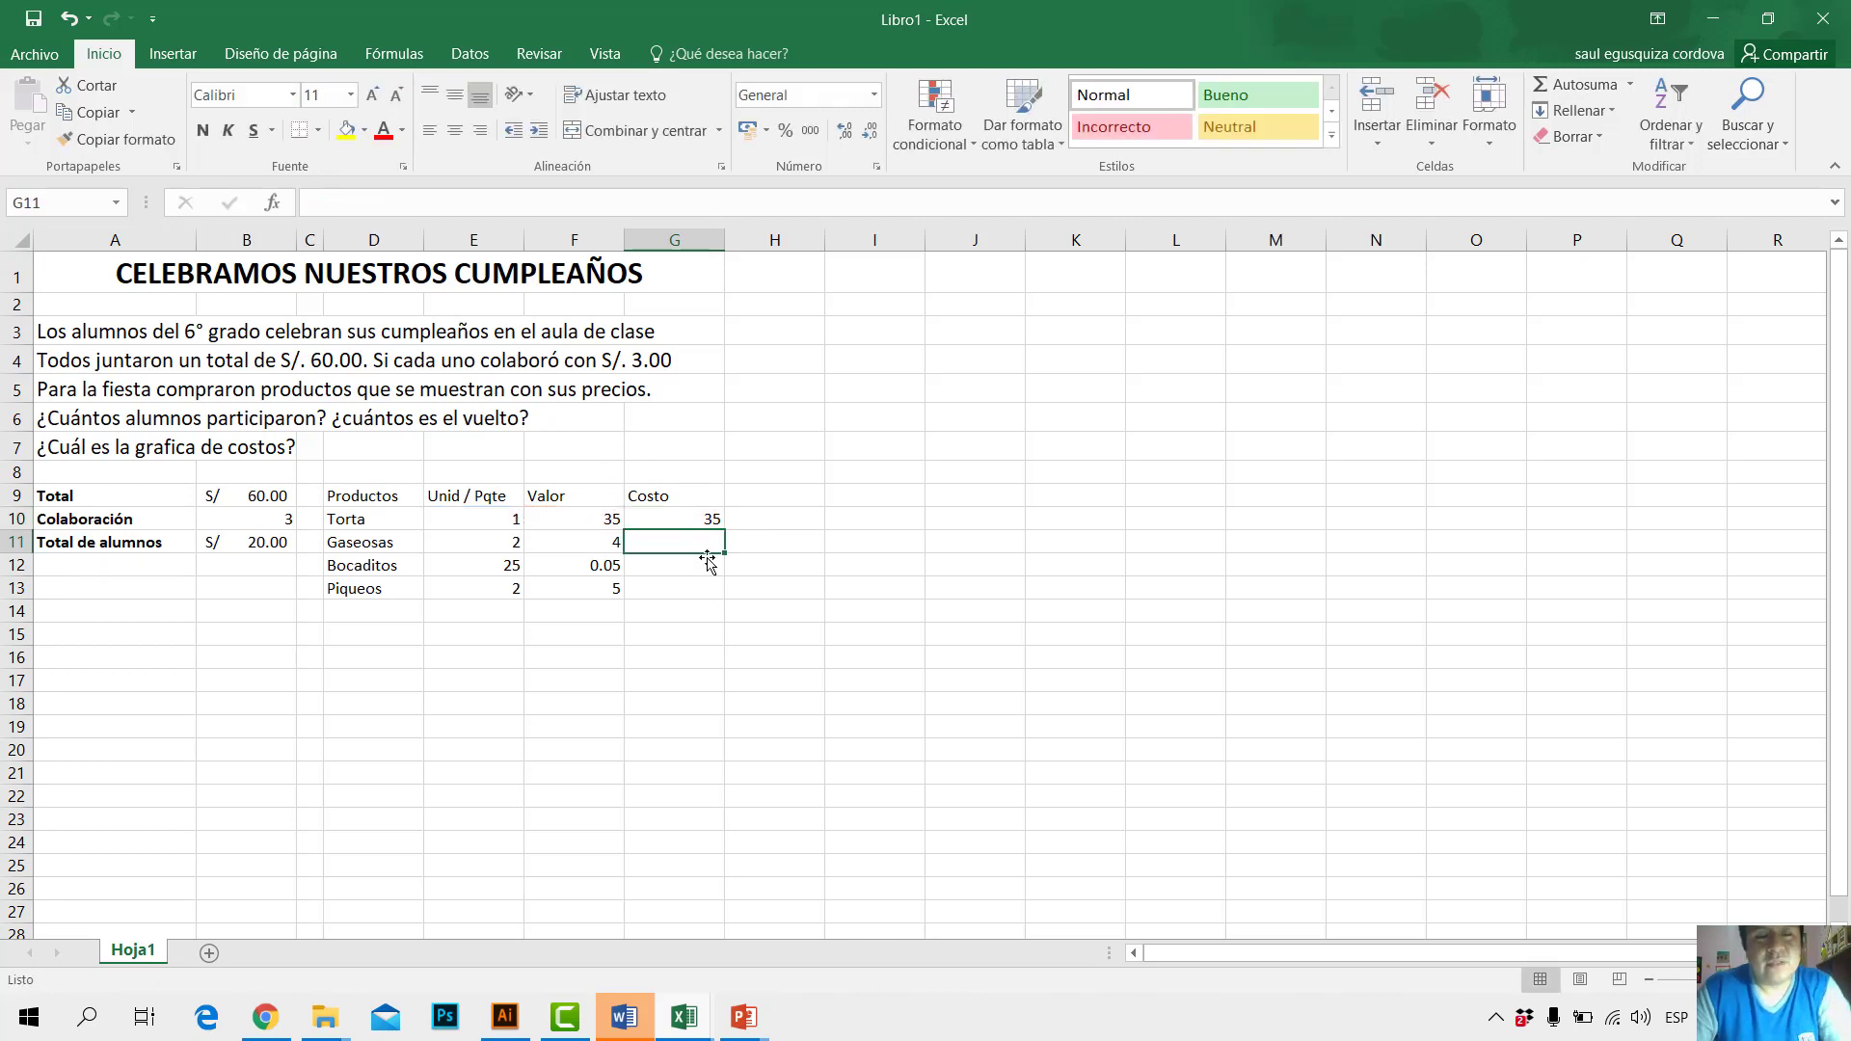
# Step: Fill the Costo formula from G10 down to G13 for the remaining products
pyautogui.click(699, 521)
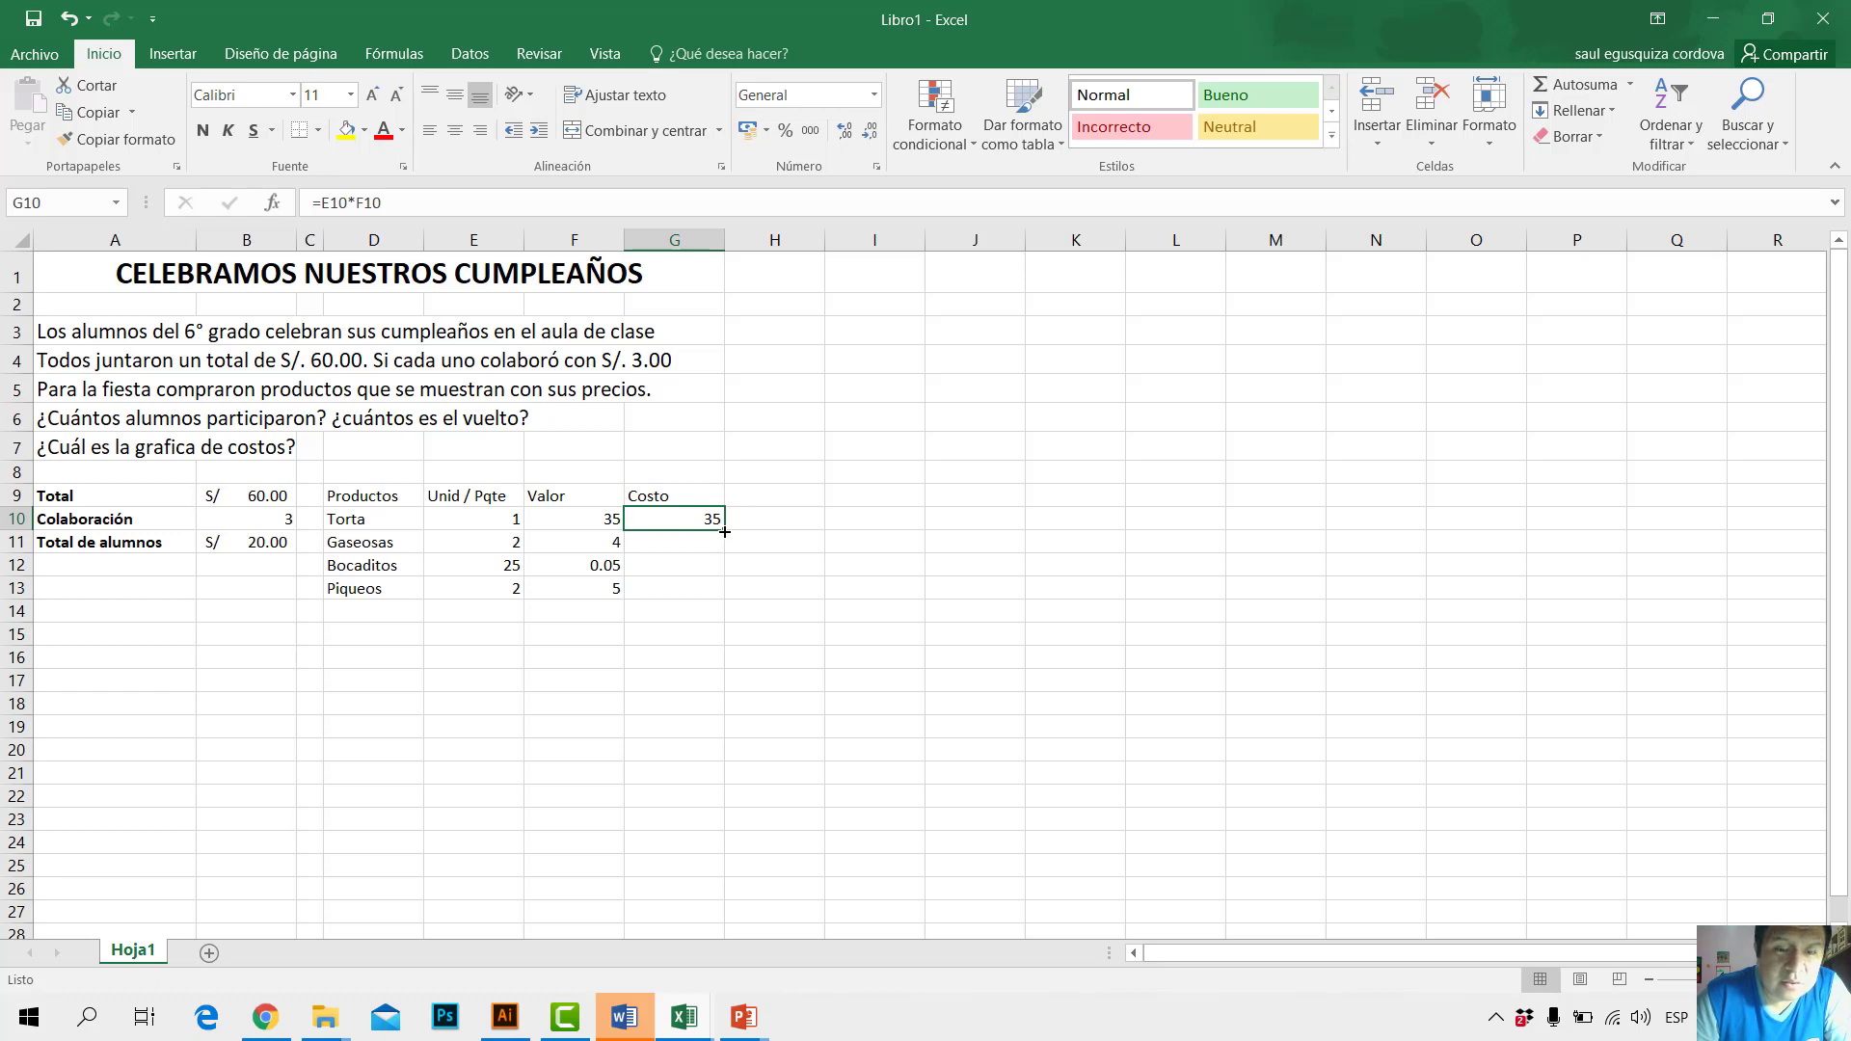
pyautogui.moveTo(724, 531); pyautogui.dragTo(719, 600)
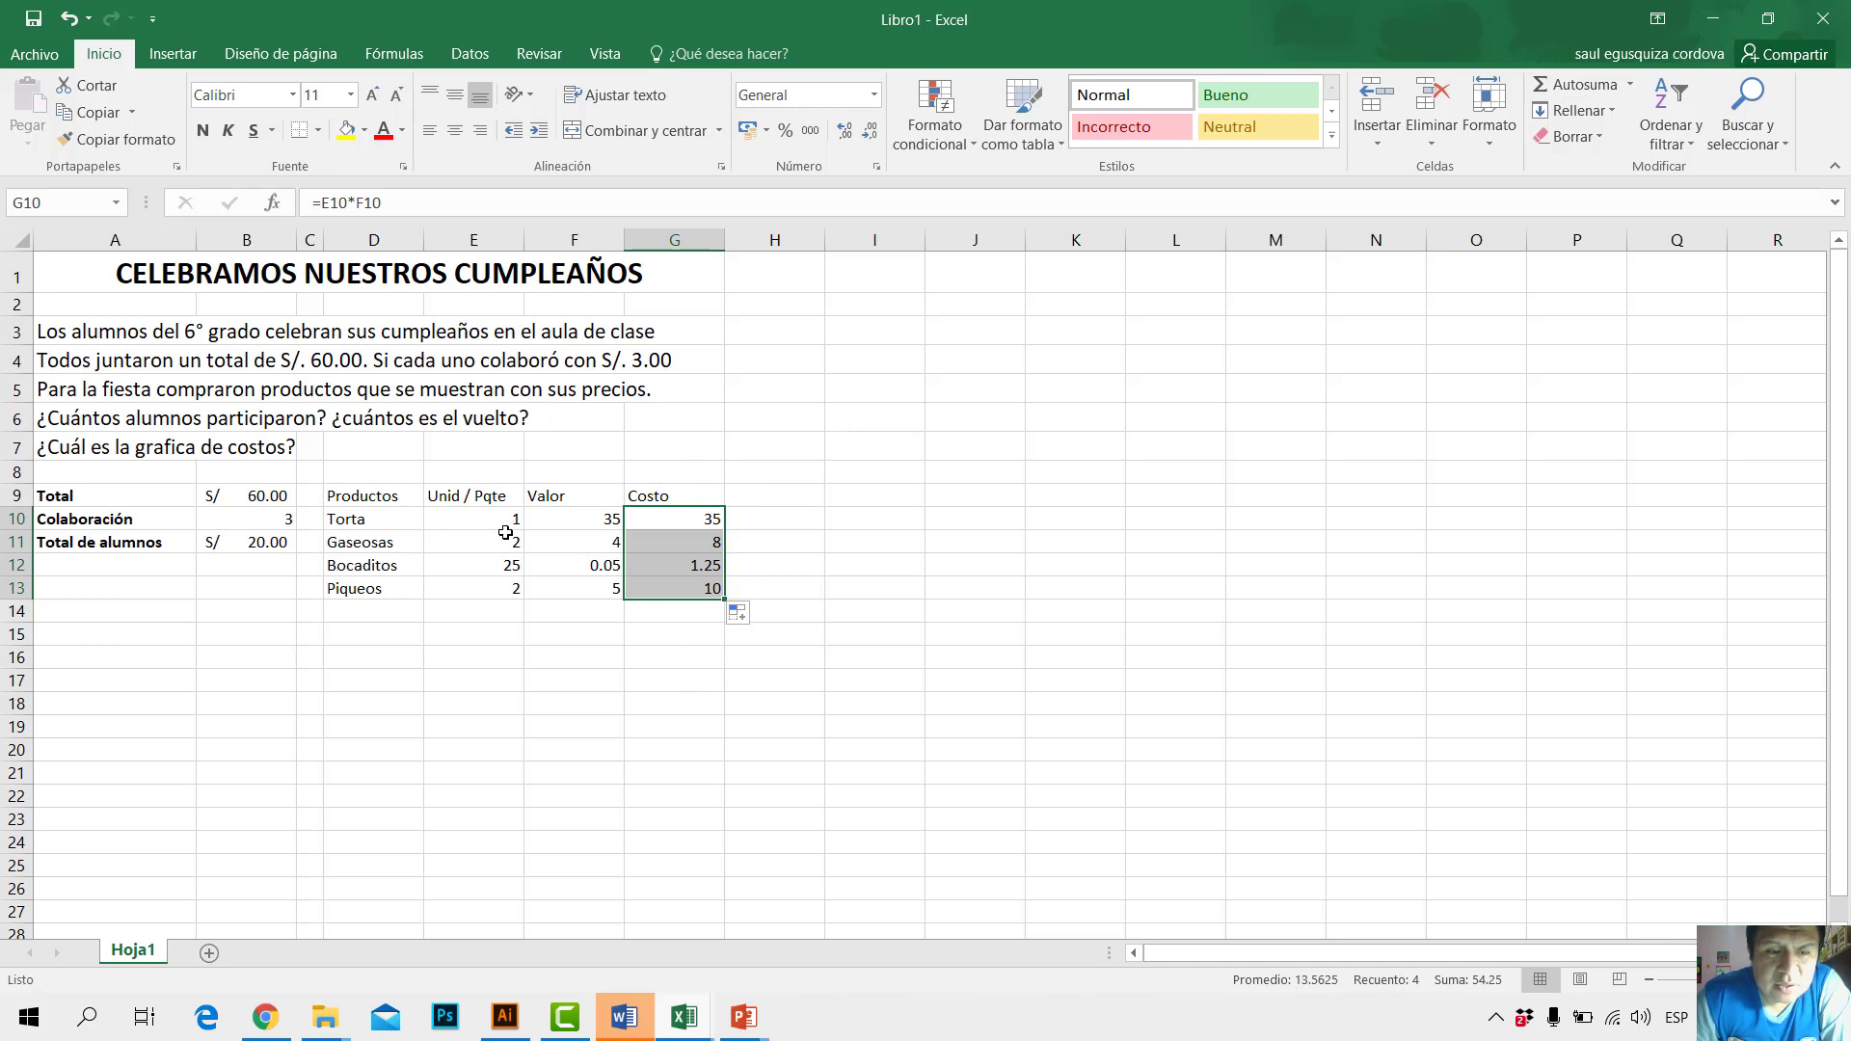
pyautogui.click(611, 560)
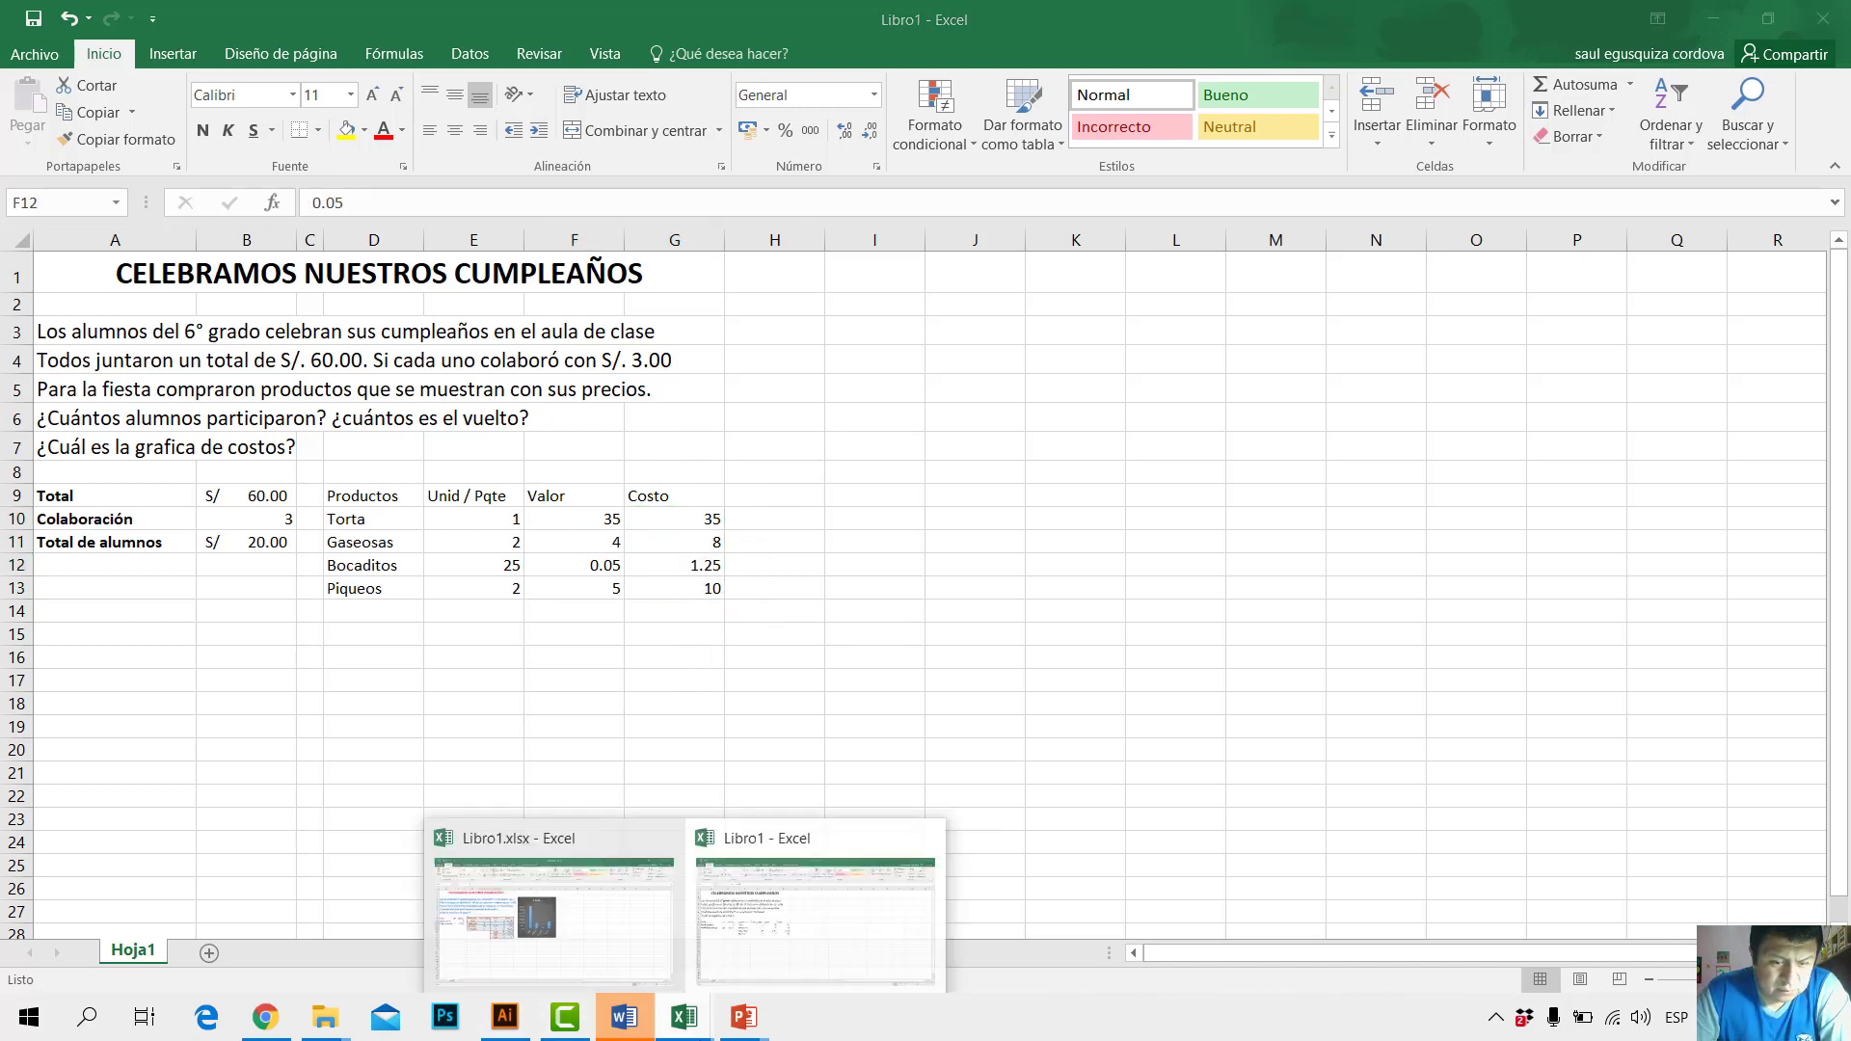
# Step: Switch to the PowerPoint slide show, reveal the cost formula and SUMA examples on the multiplication slide, and return to the new workbook
pyautogui.click(625, 1019)
pyautogui.click(625, 1019)
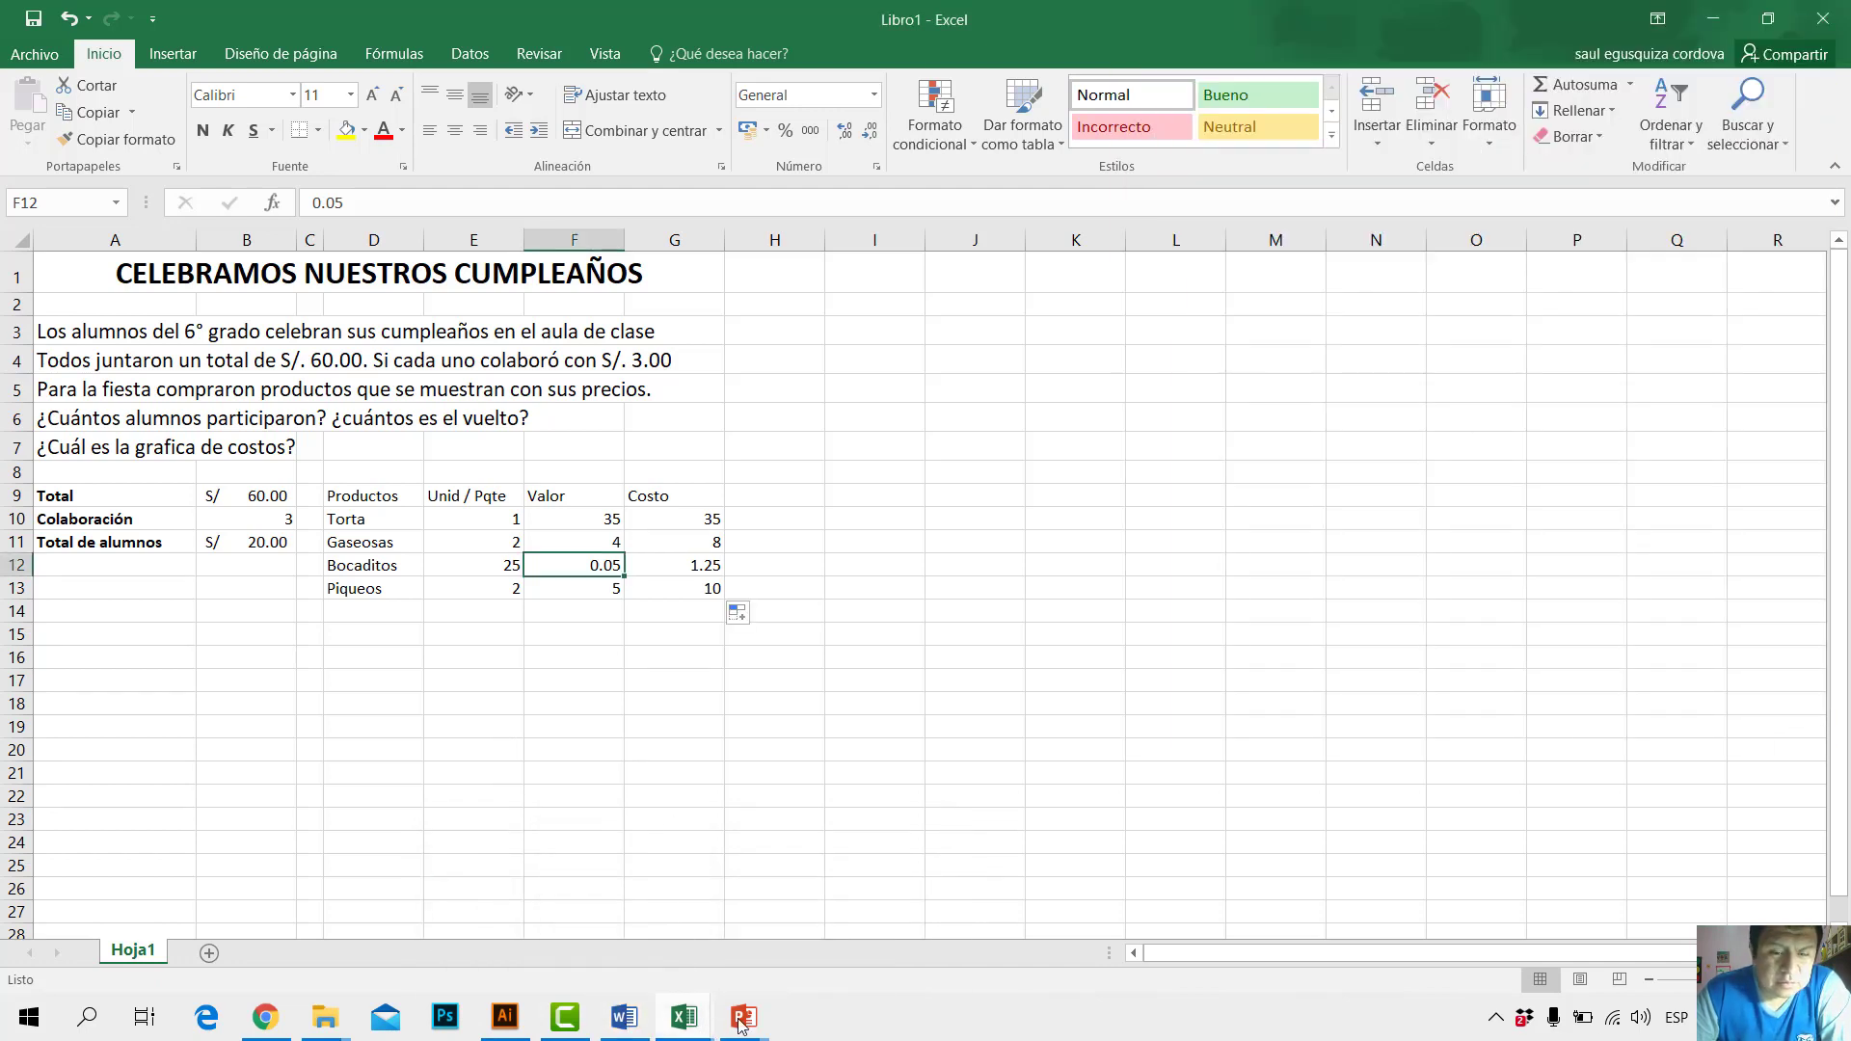
pyautogui.moveTo(745, 1023)
pyautogui.click(868, 964)
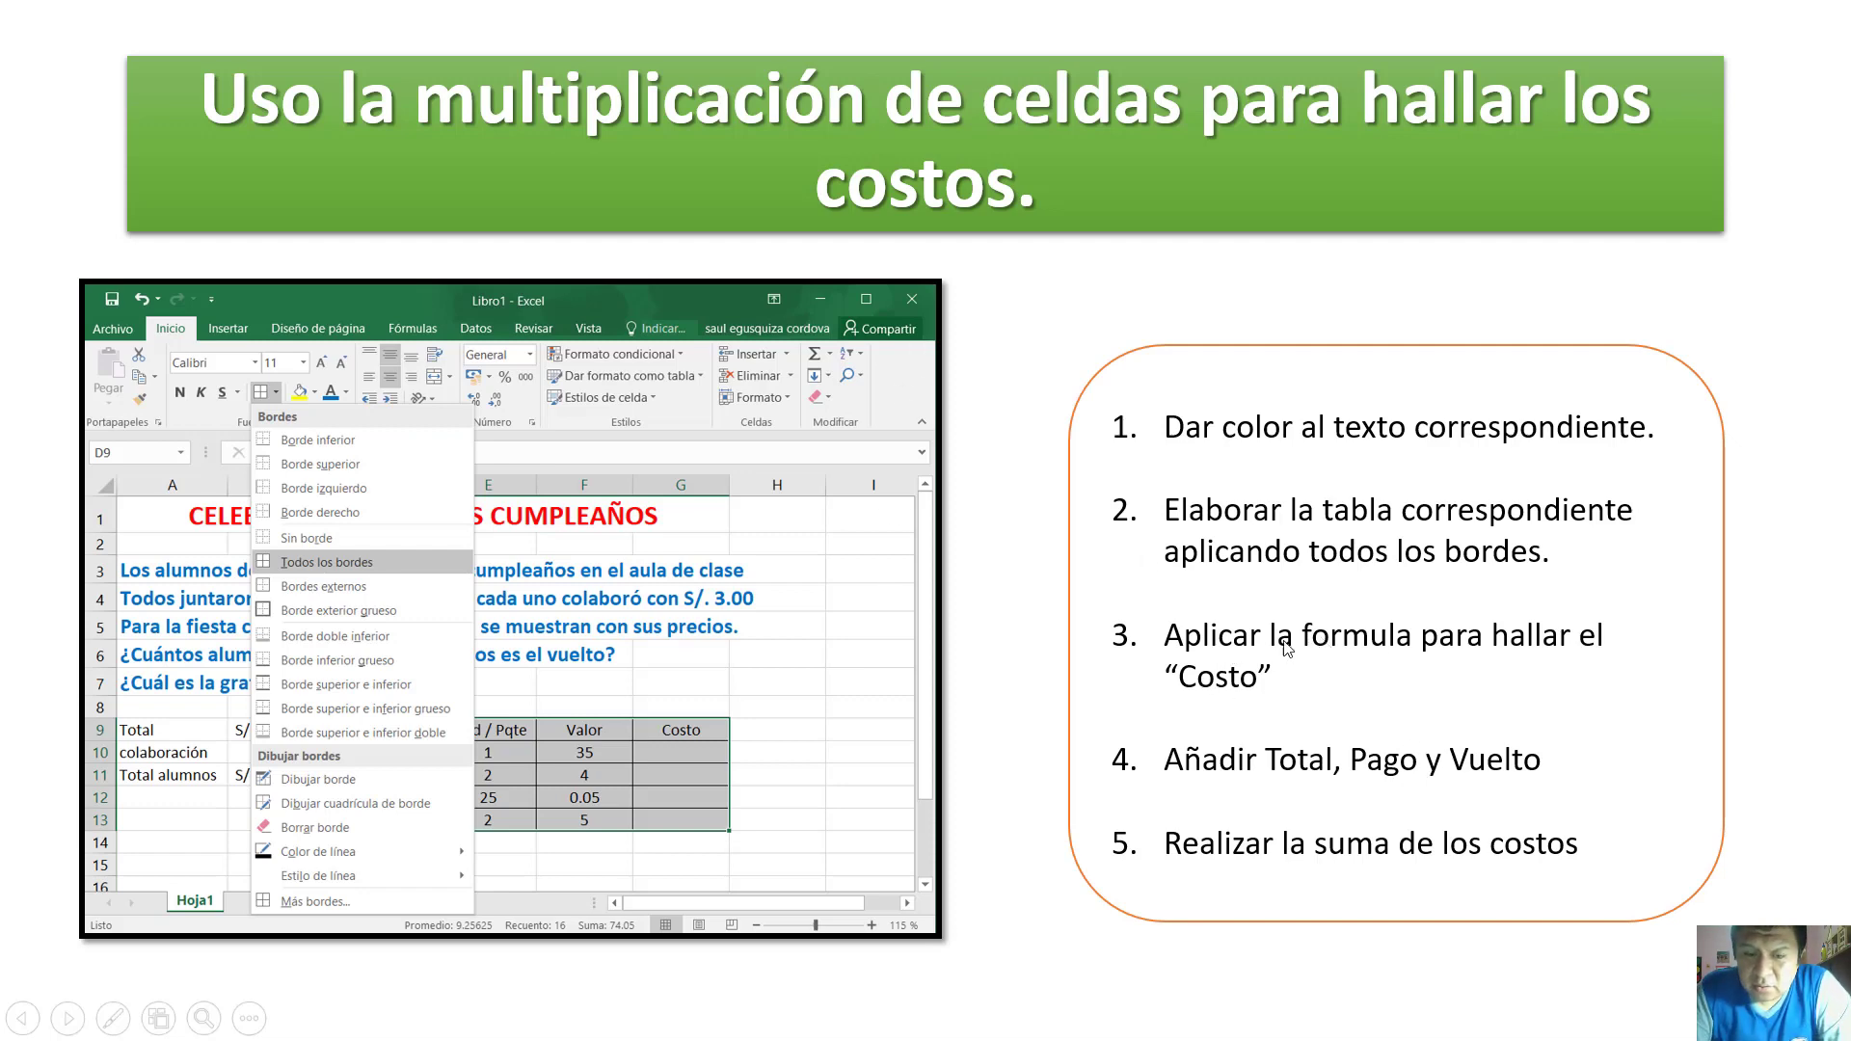
pyautogui.press('Right')
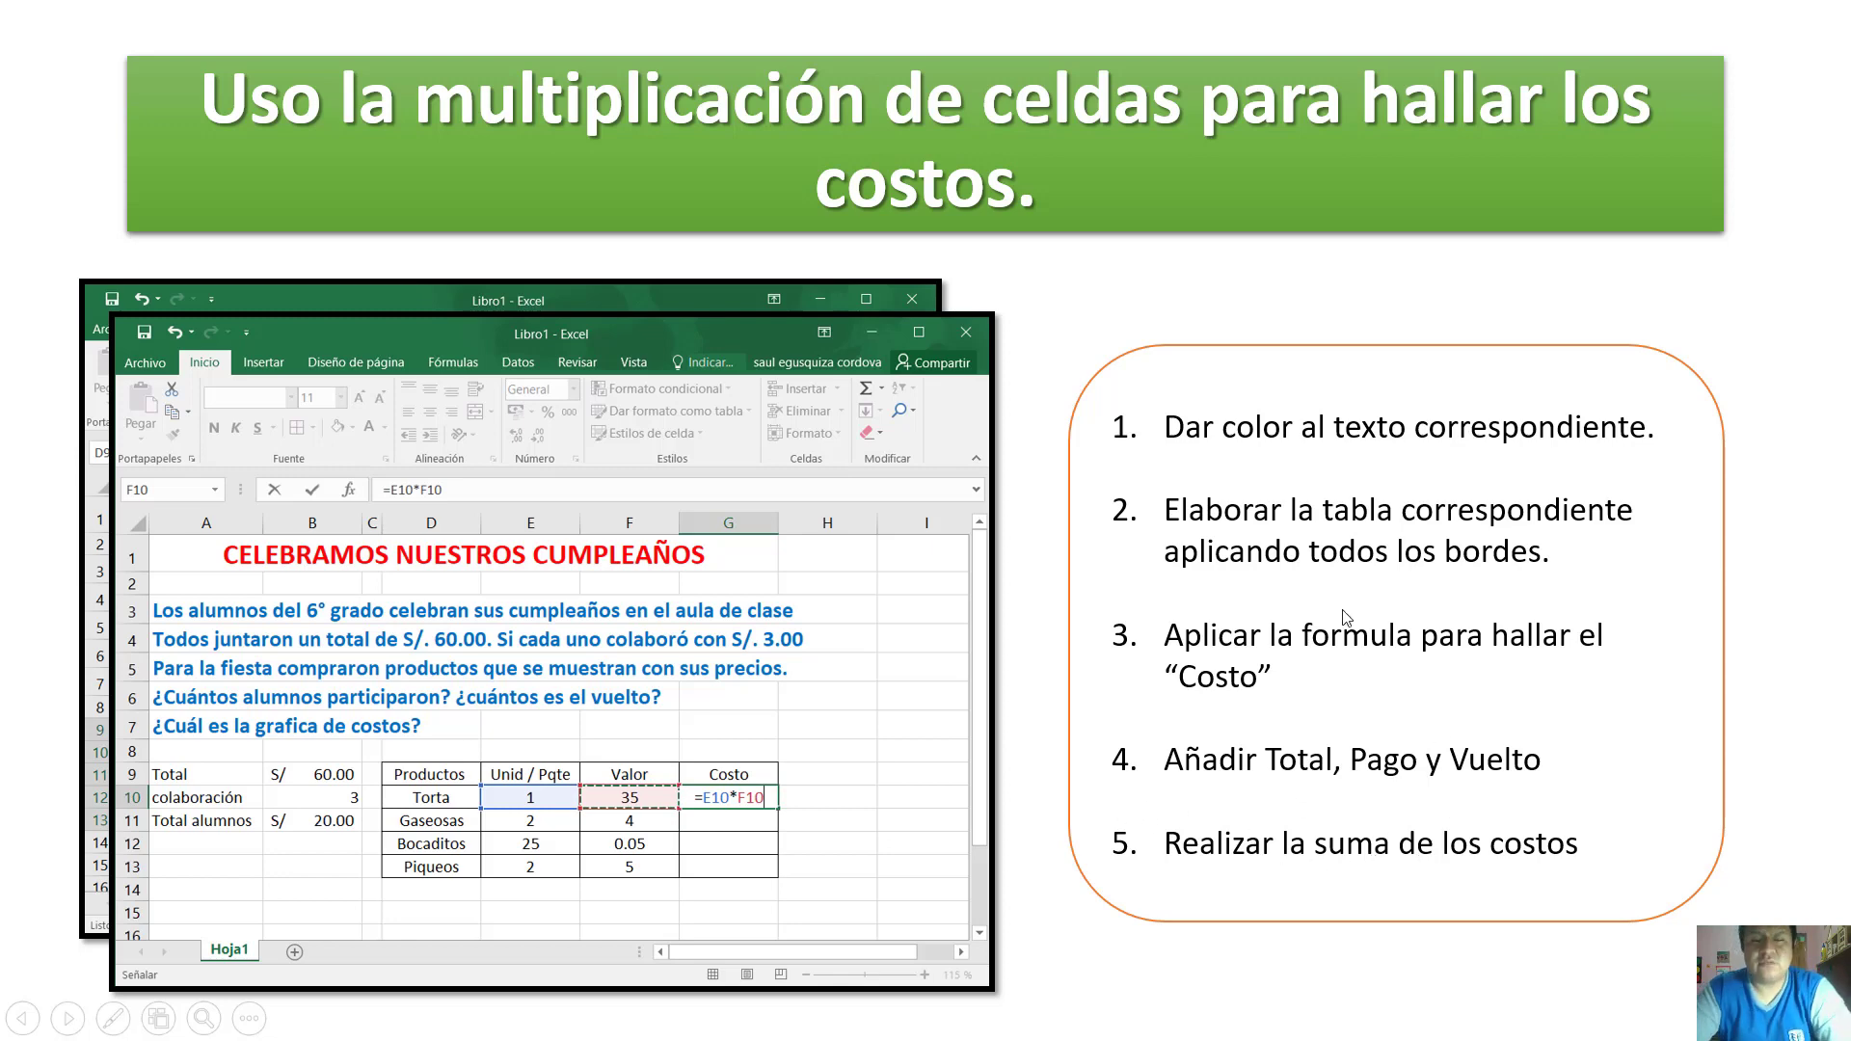
pyautogui.click(688, 771)
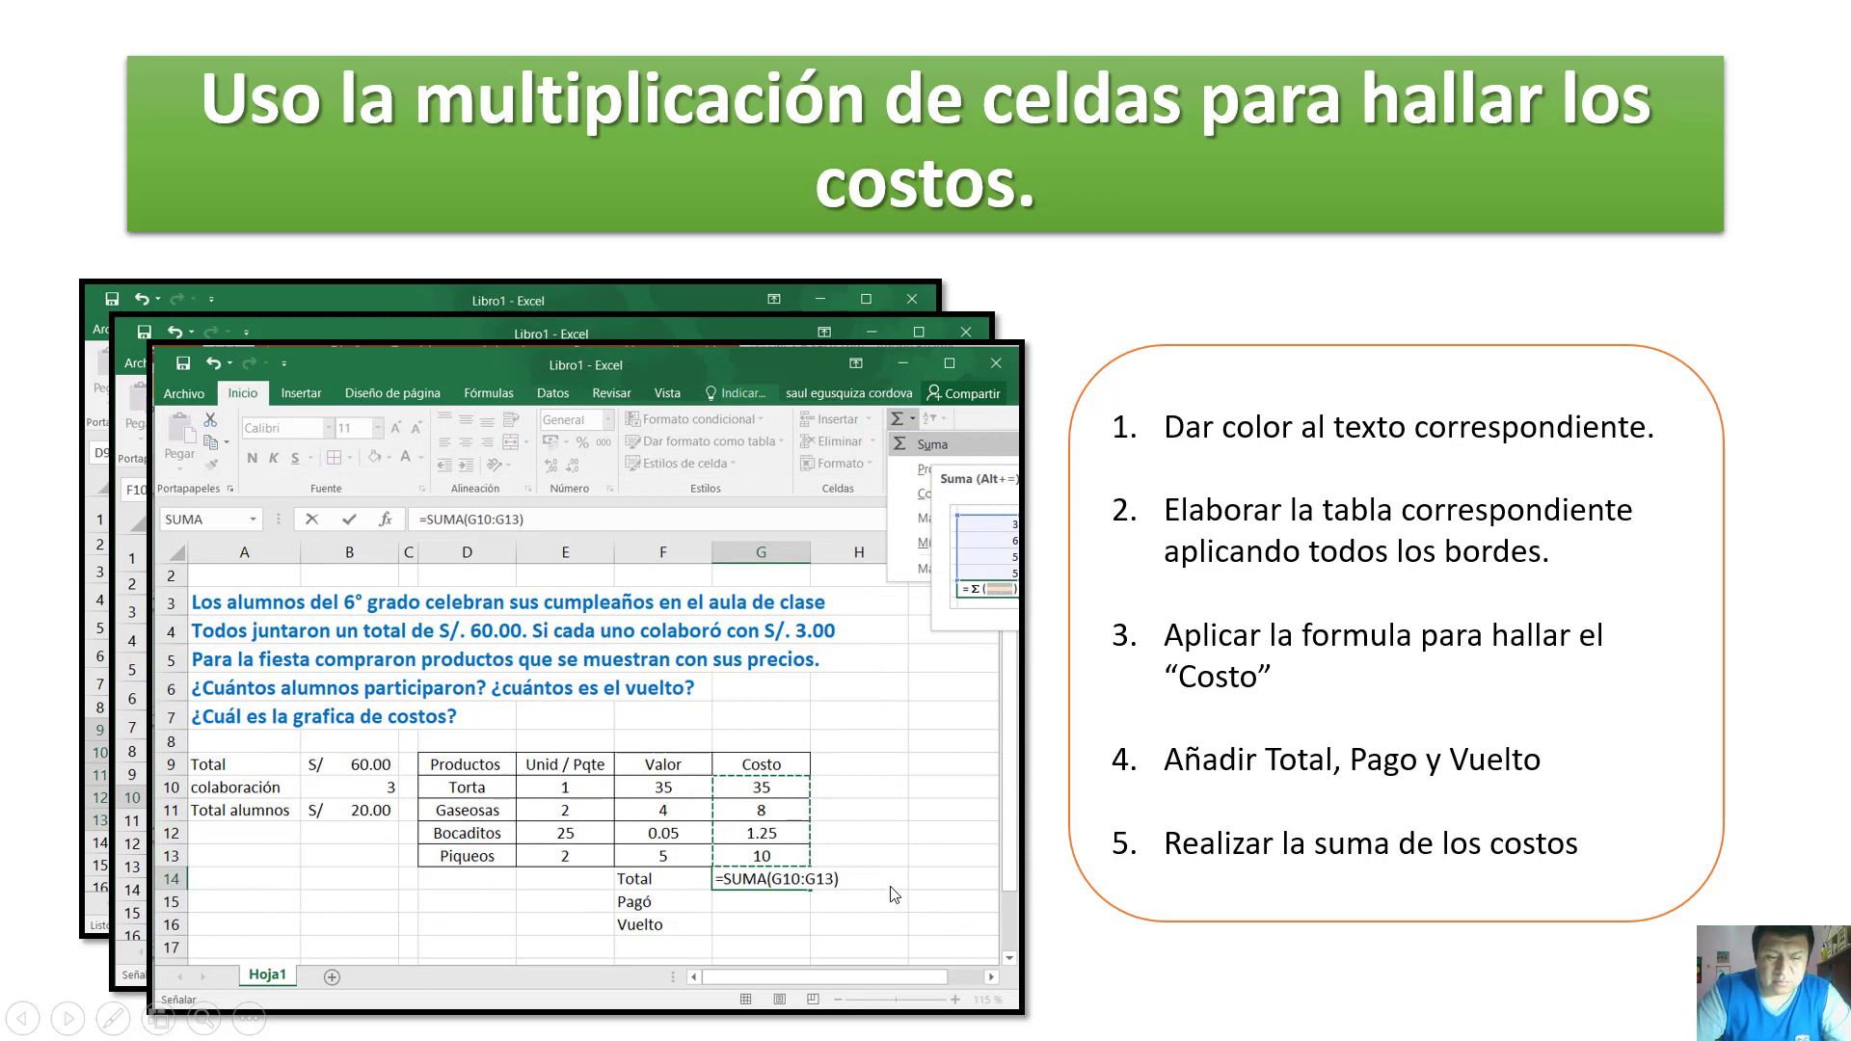
pyautogui.hotkey('alt', 'Tab')
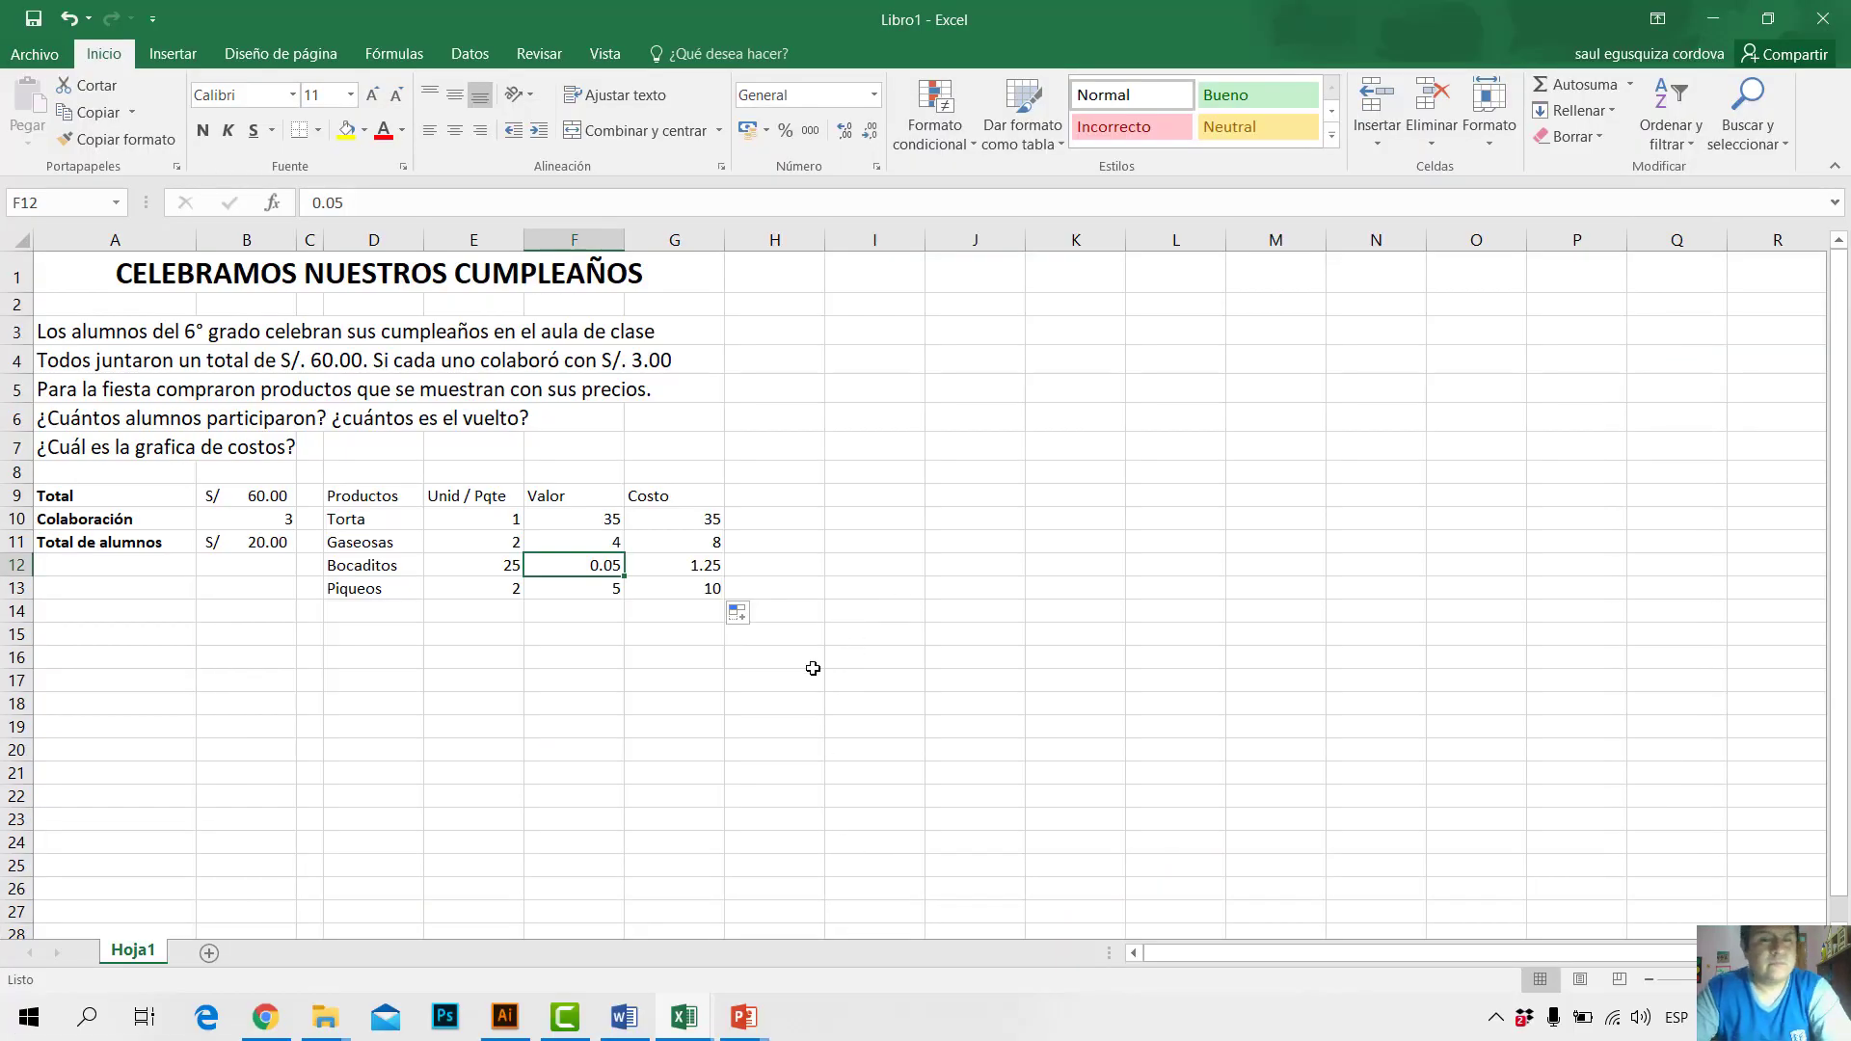
# Step: Enter the labels TOTAL, PAGO and VUELTO in F14:F16 below the Valor column
pyautogui.click(713, 622)
pyautogui.click(605, 614)
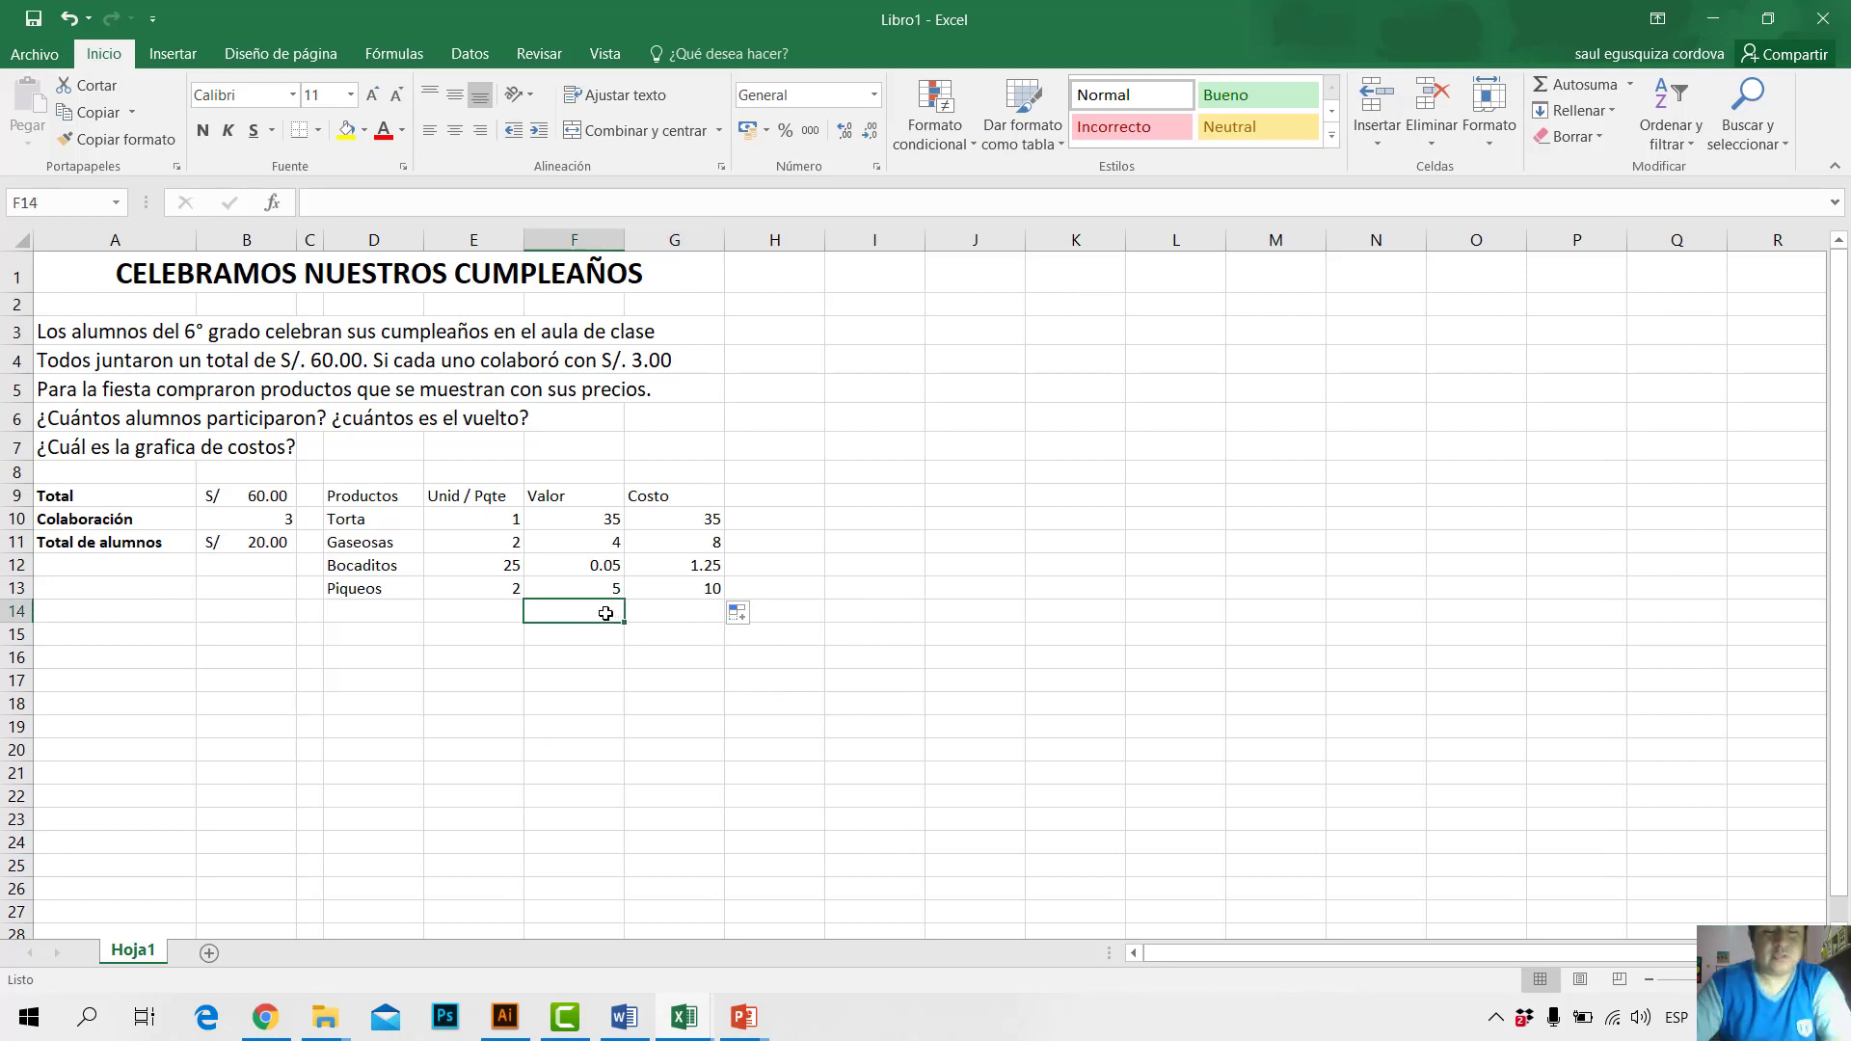
pyautogui.write('TOY')
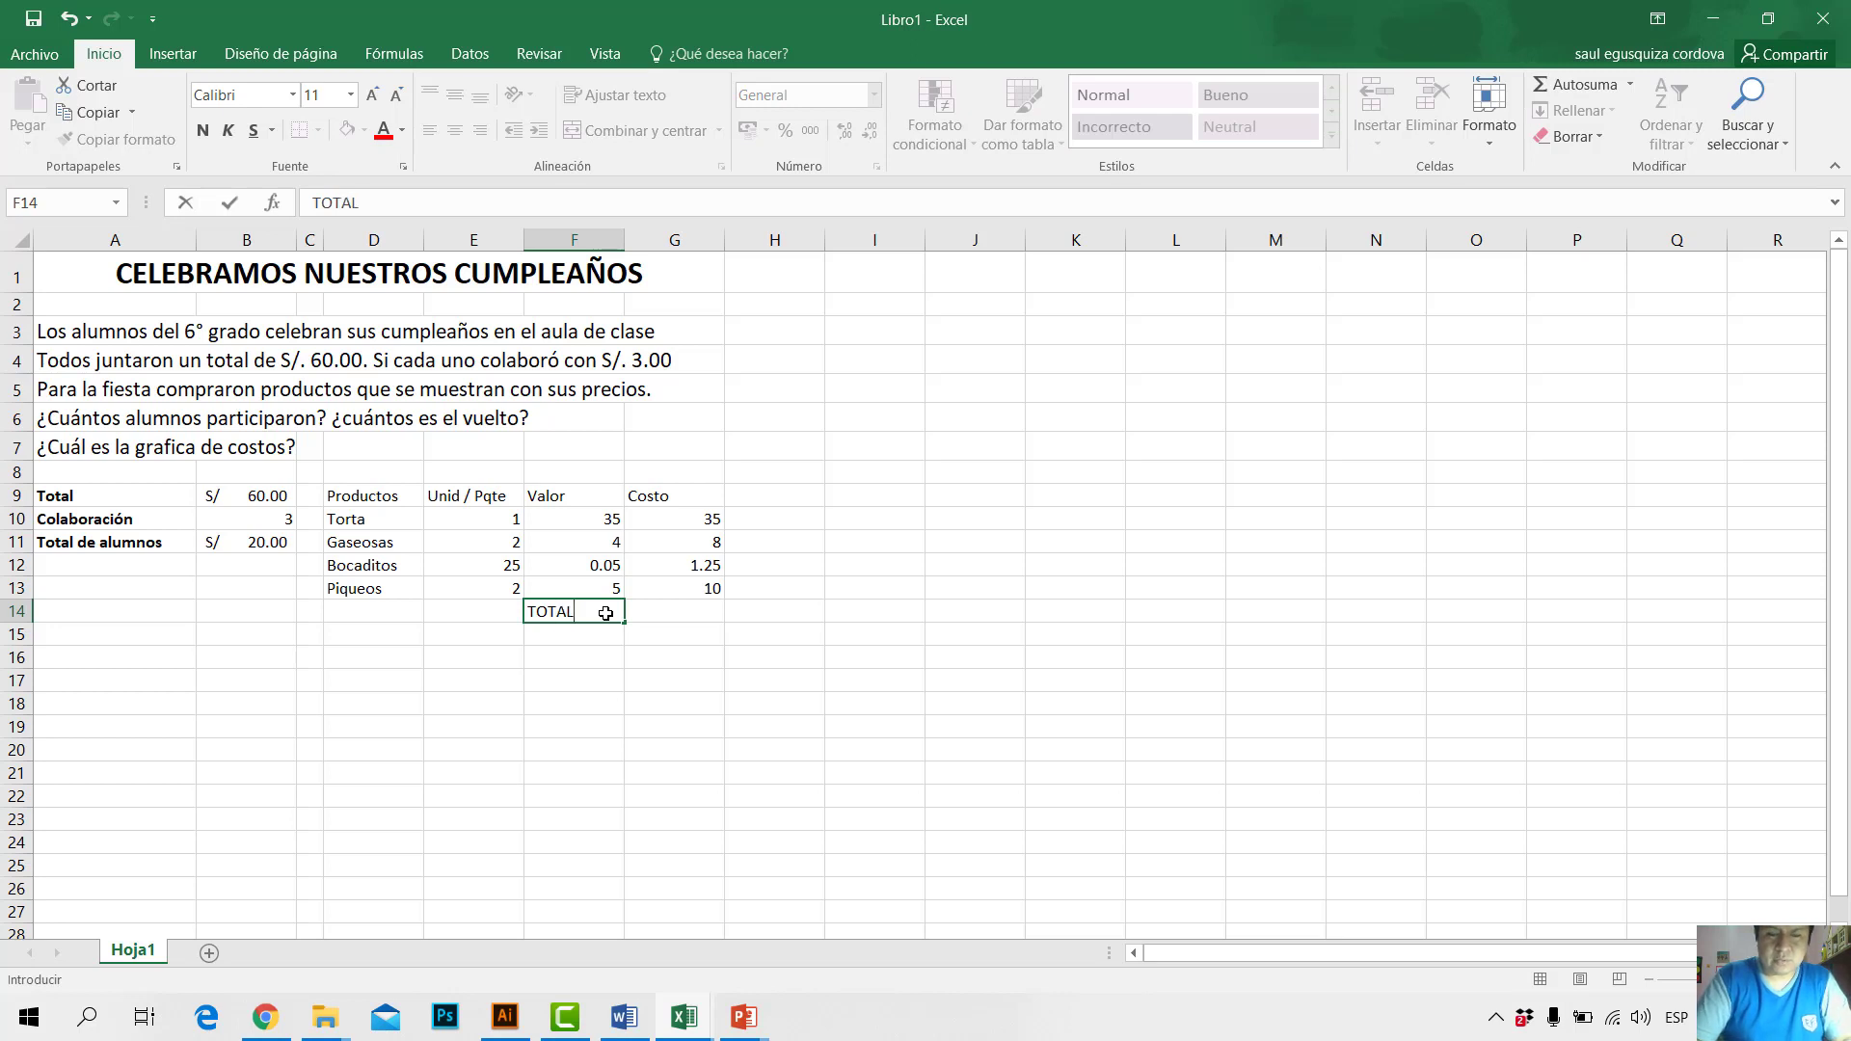
pyautogui.press('Return')
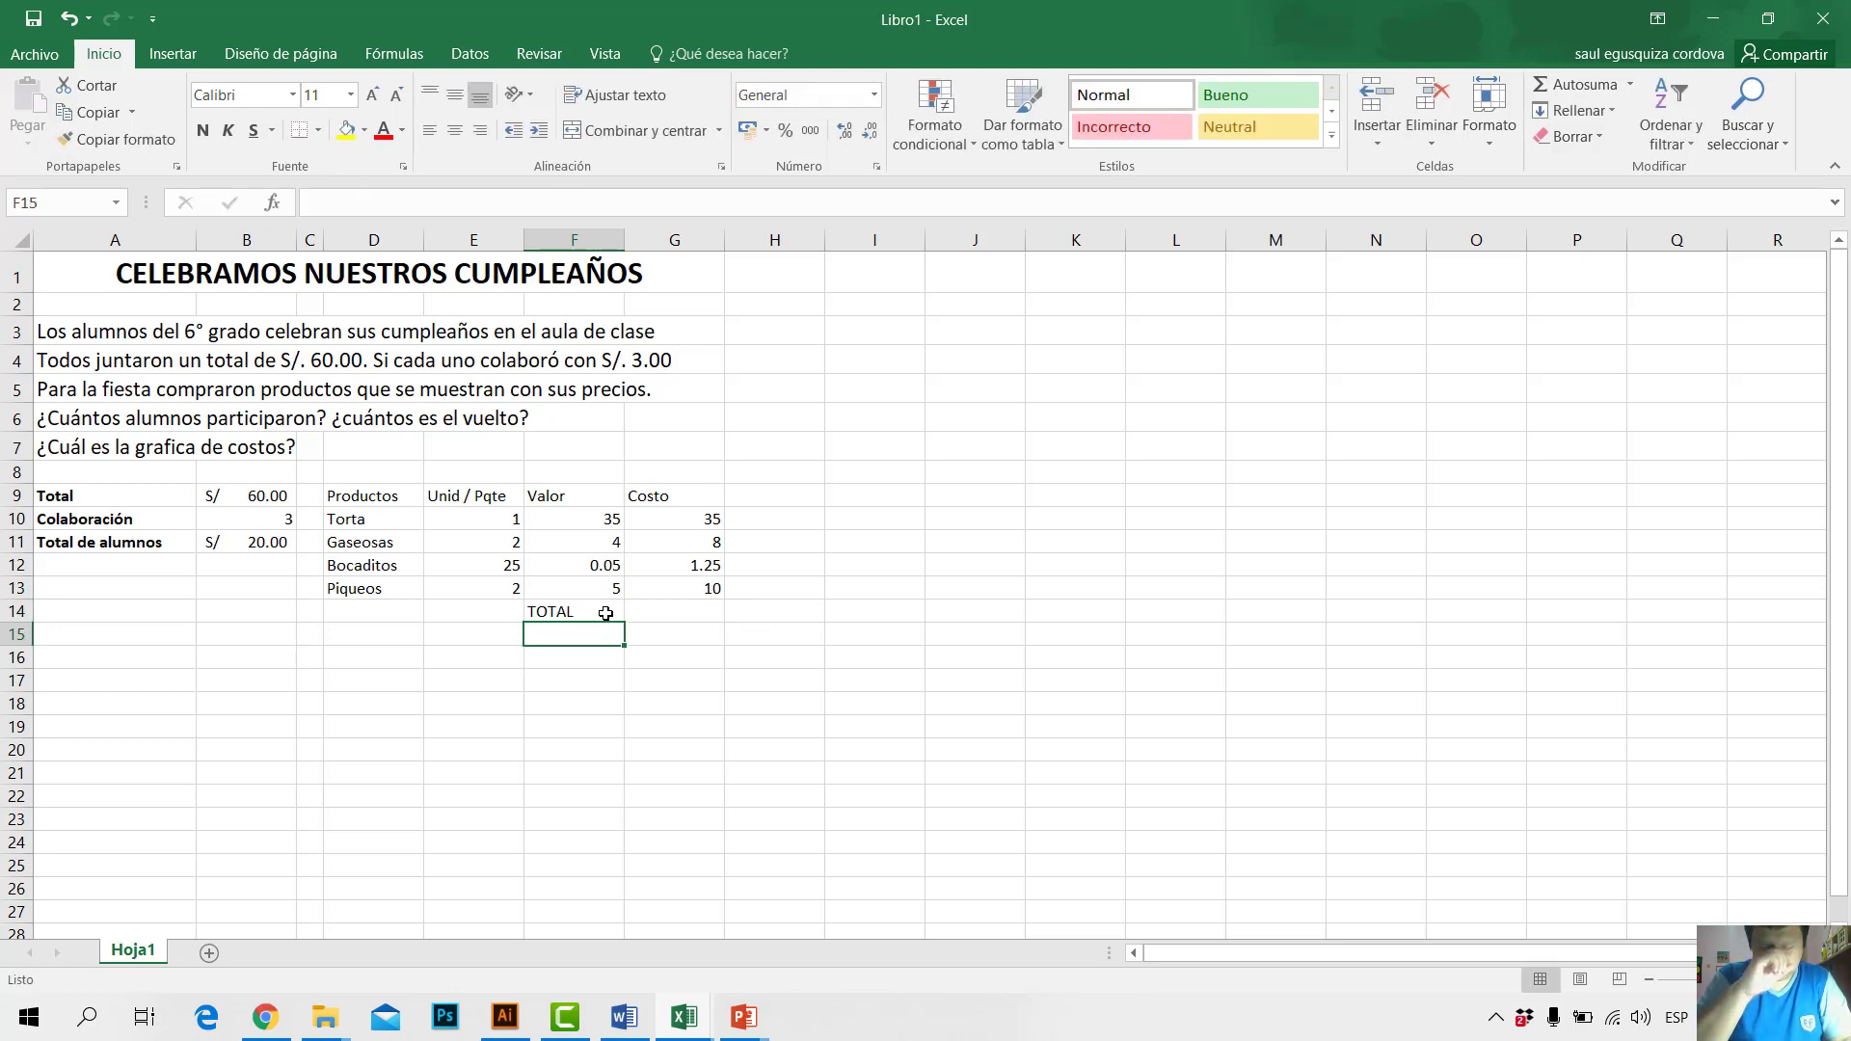
pyautogui.write('PAGO')
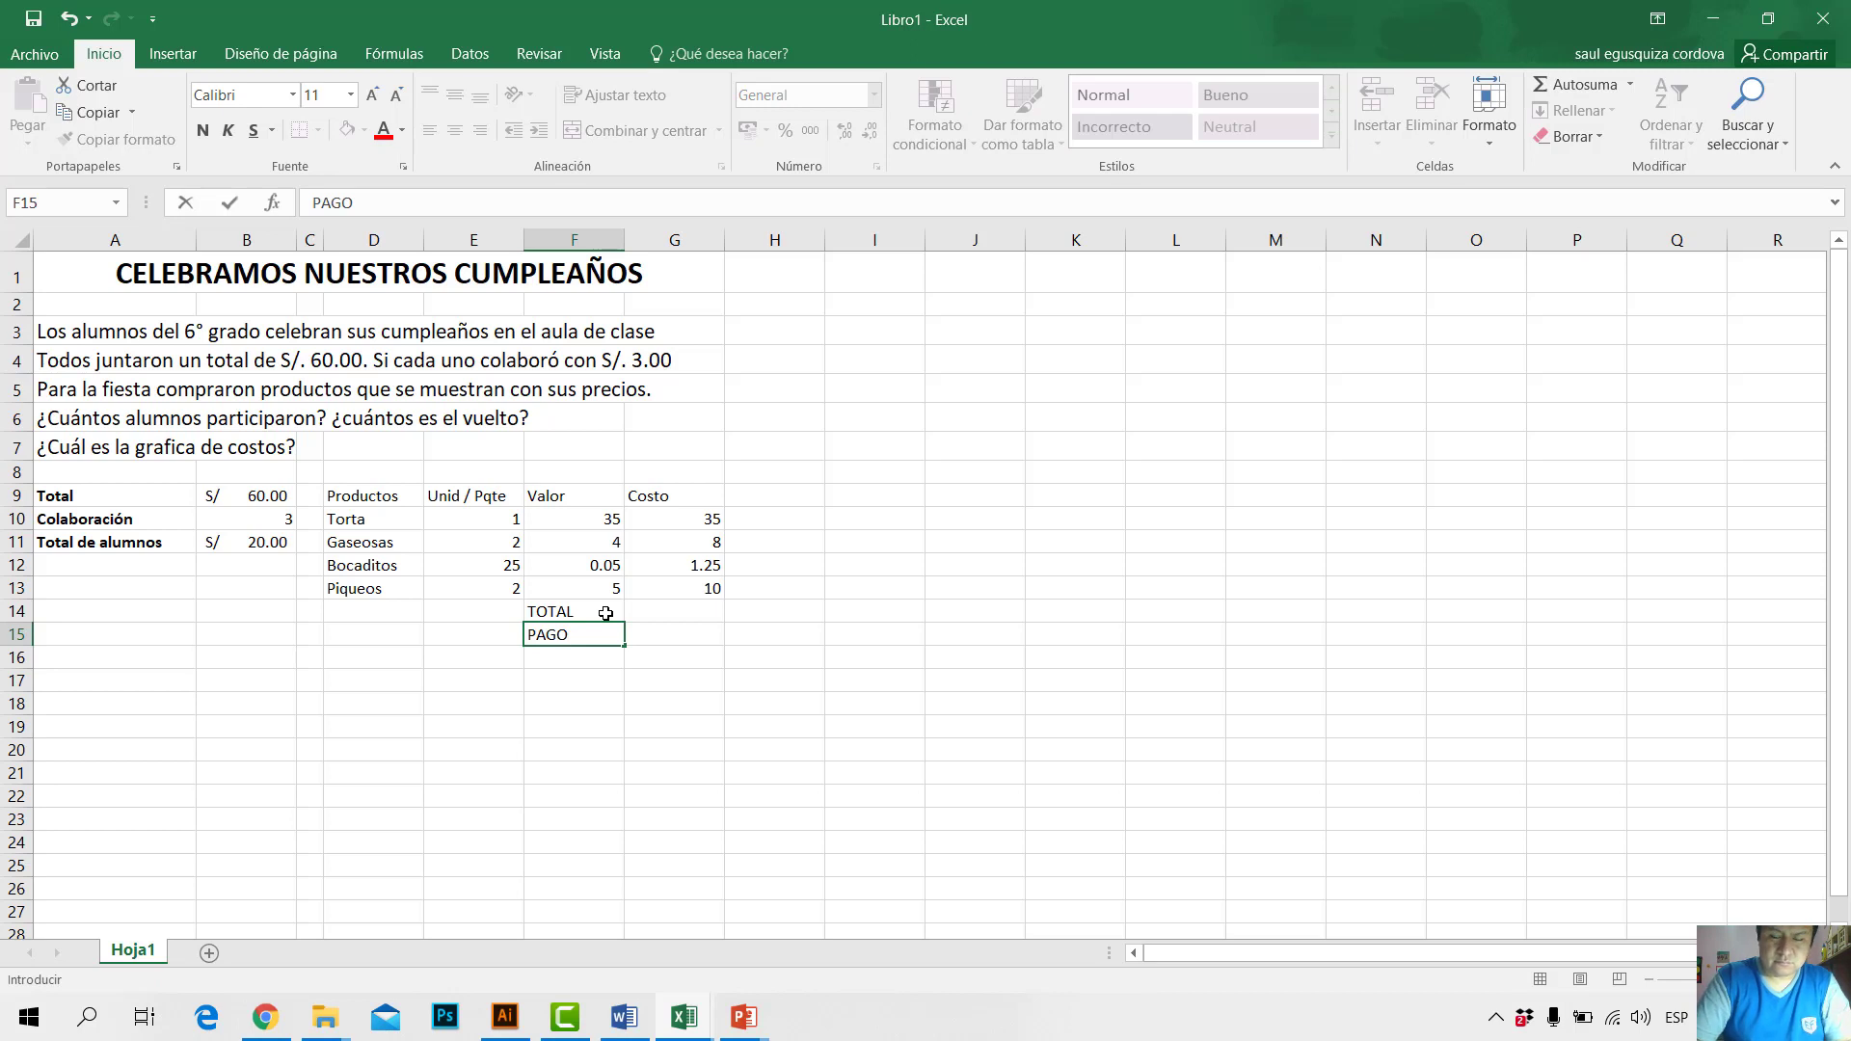
pyautogui.press('Return')
pyautogui.write('VU')
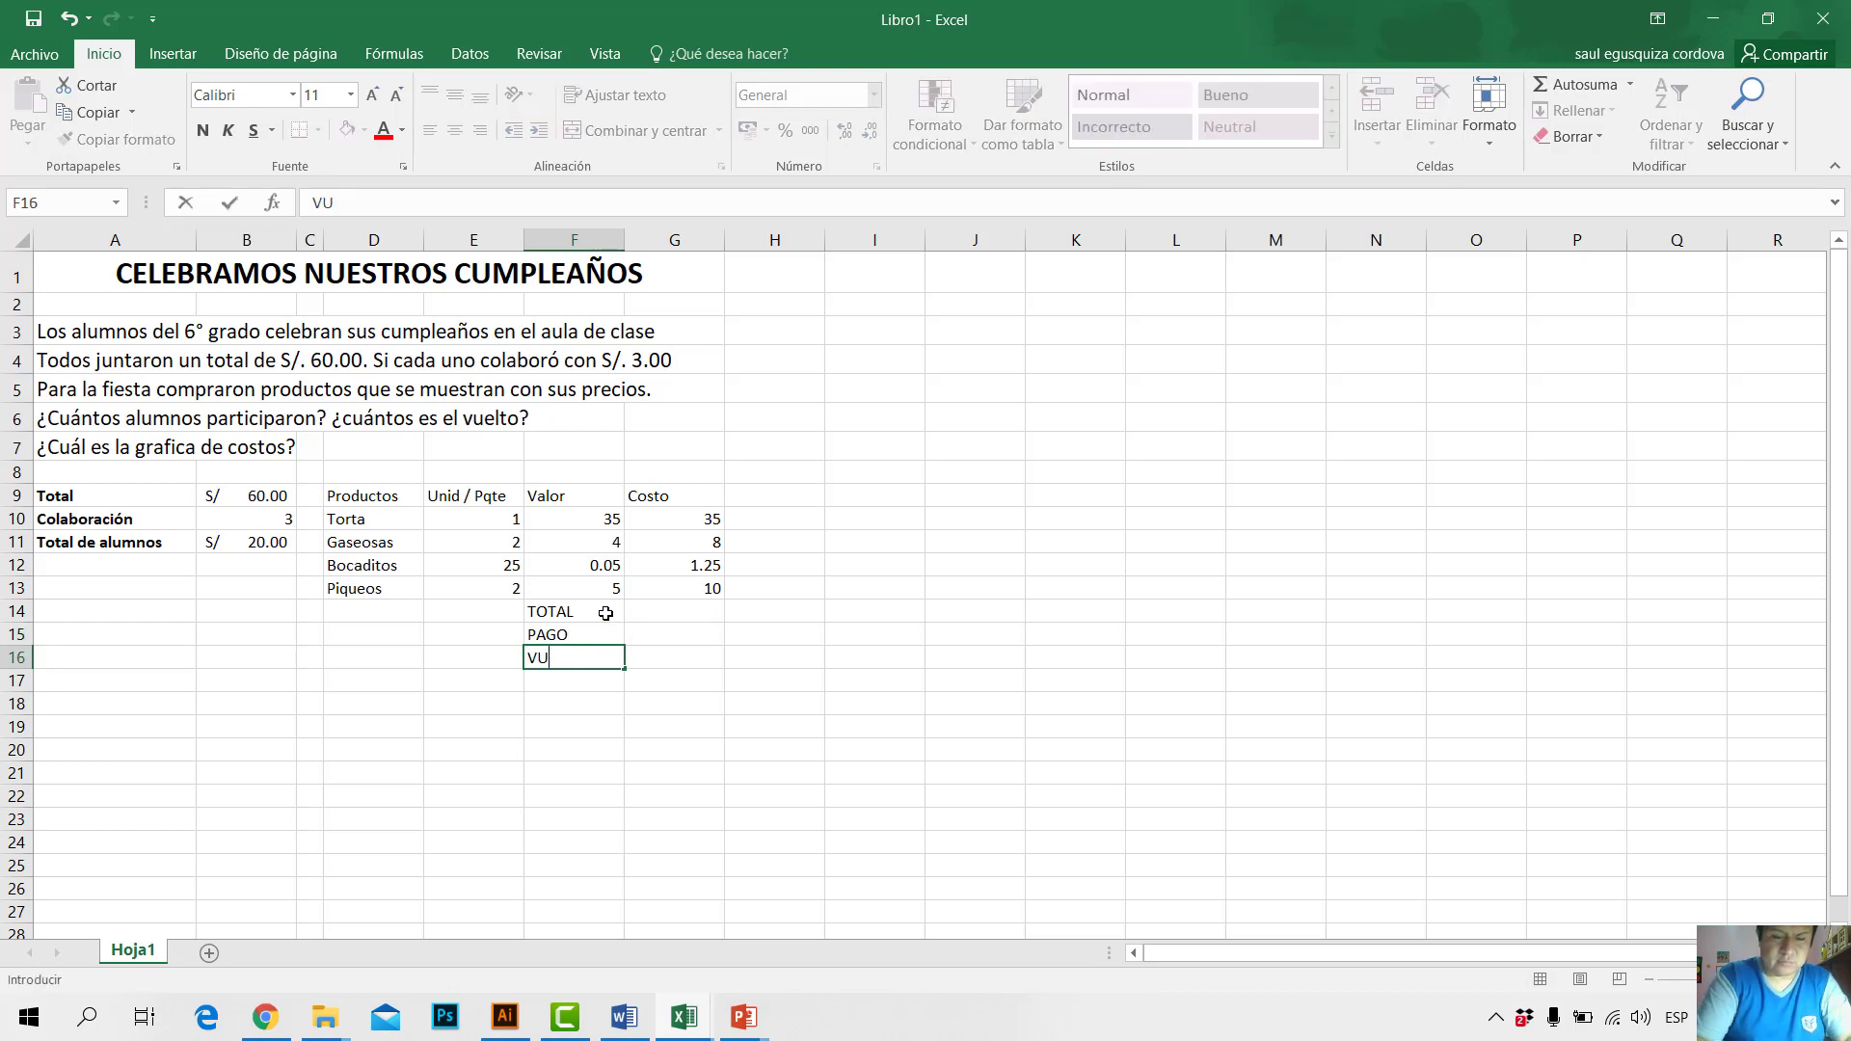
pyautogui.write('ELTO')
pyautogui.press('Return')
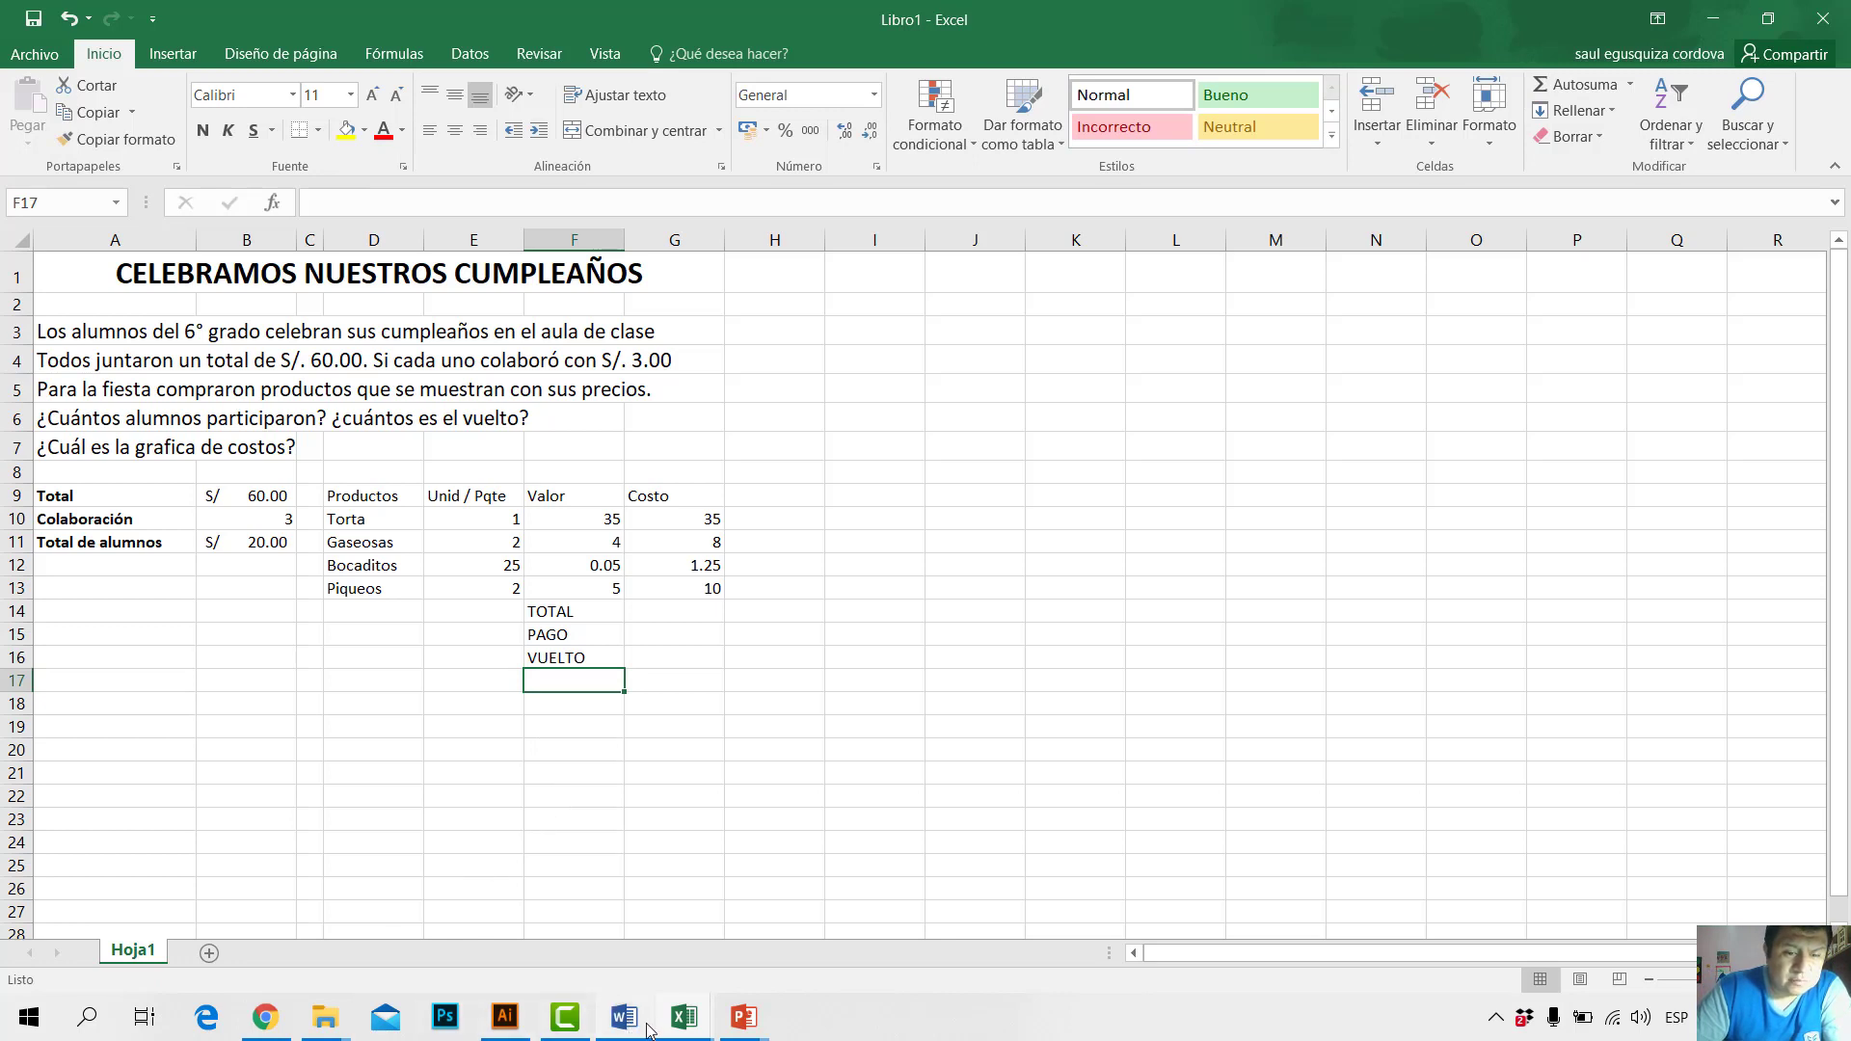
# Step: Check the layout of the finished cost table in Libro1.xlsx and return to the new workbook
pyautogui.moveTo(751, 1029)
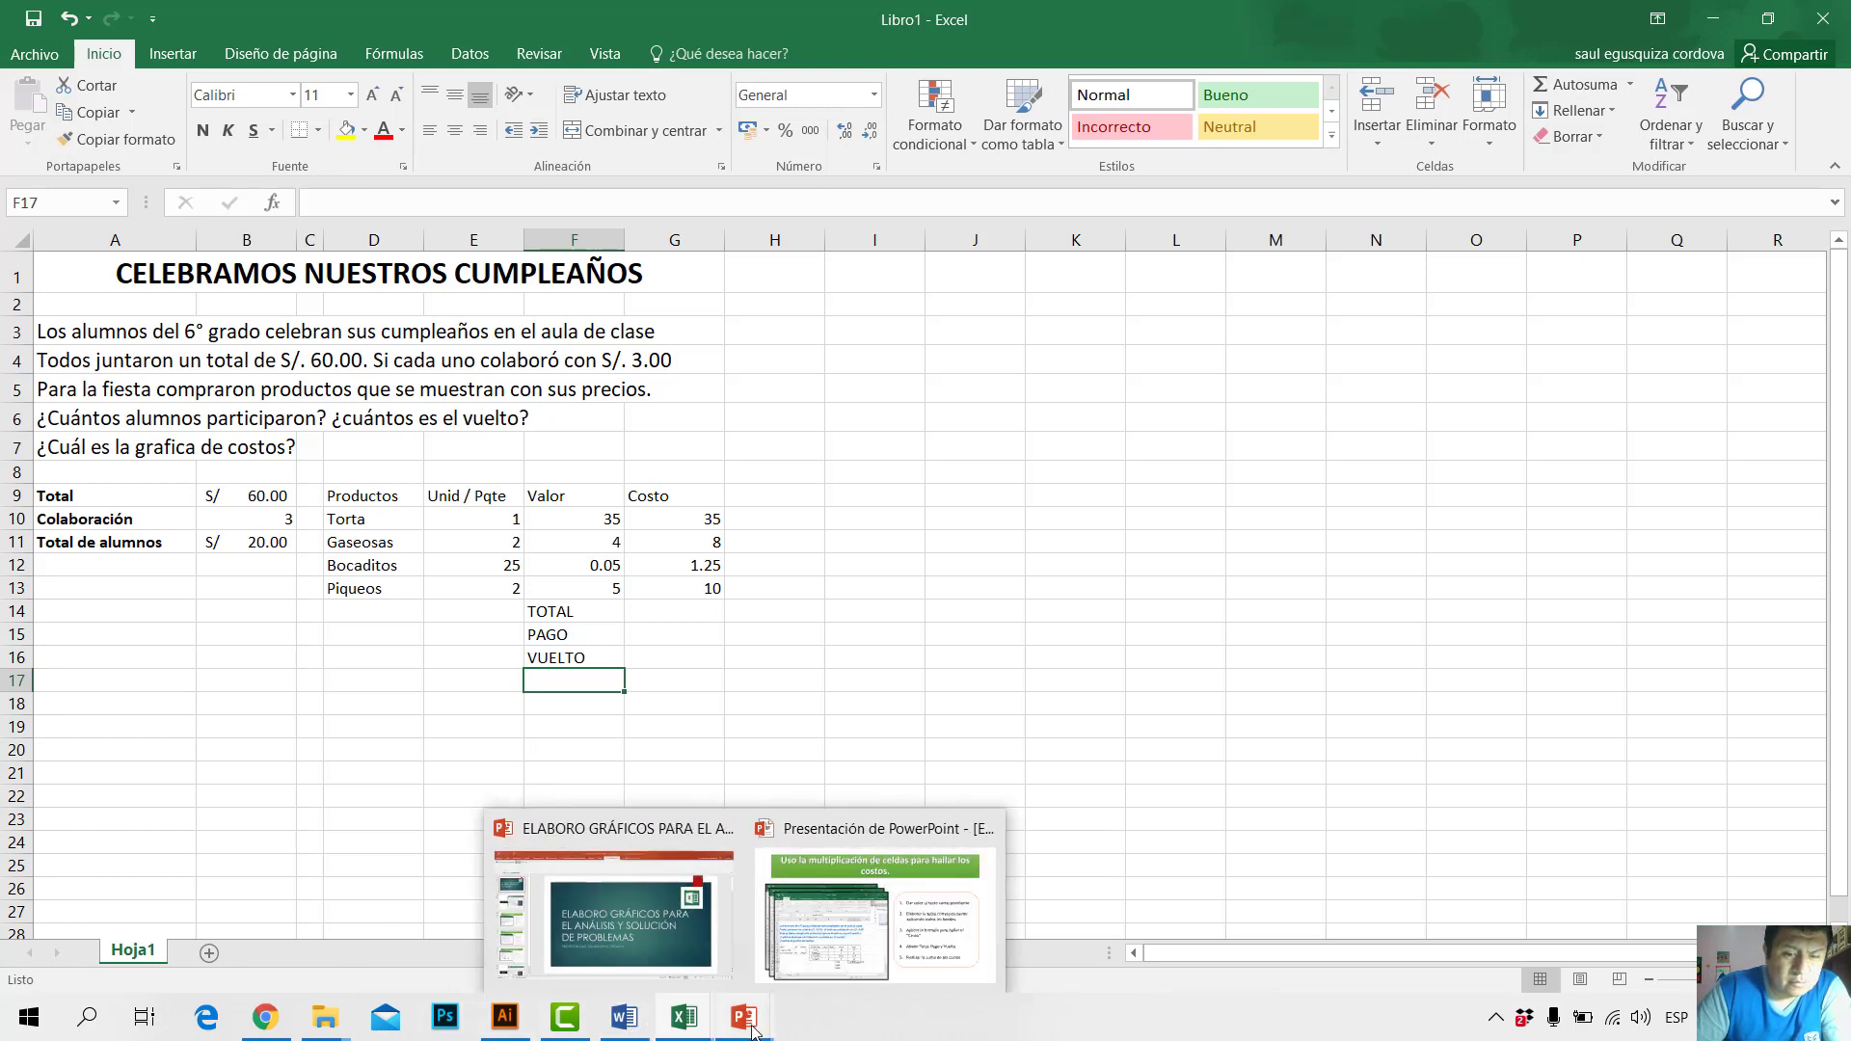
pyautogui.click(600, 955)
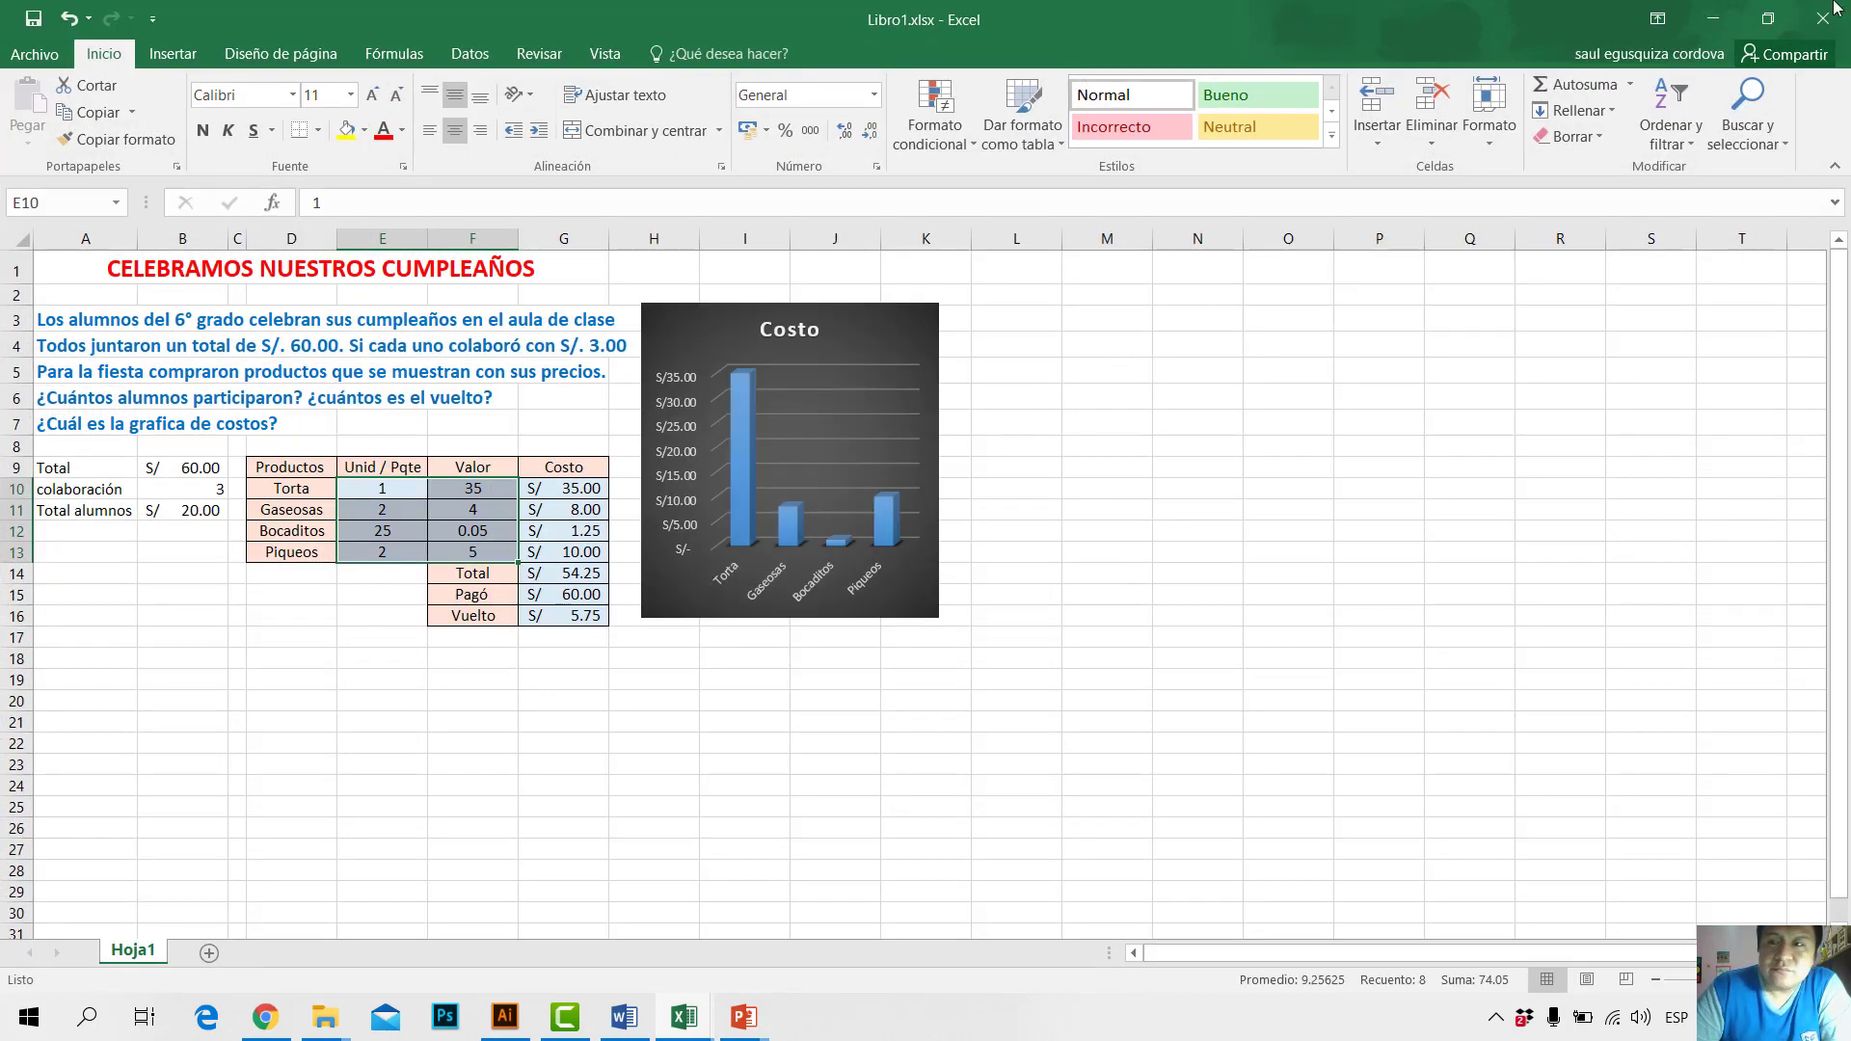
pyautogui.click(1708, 20)
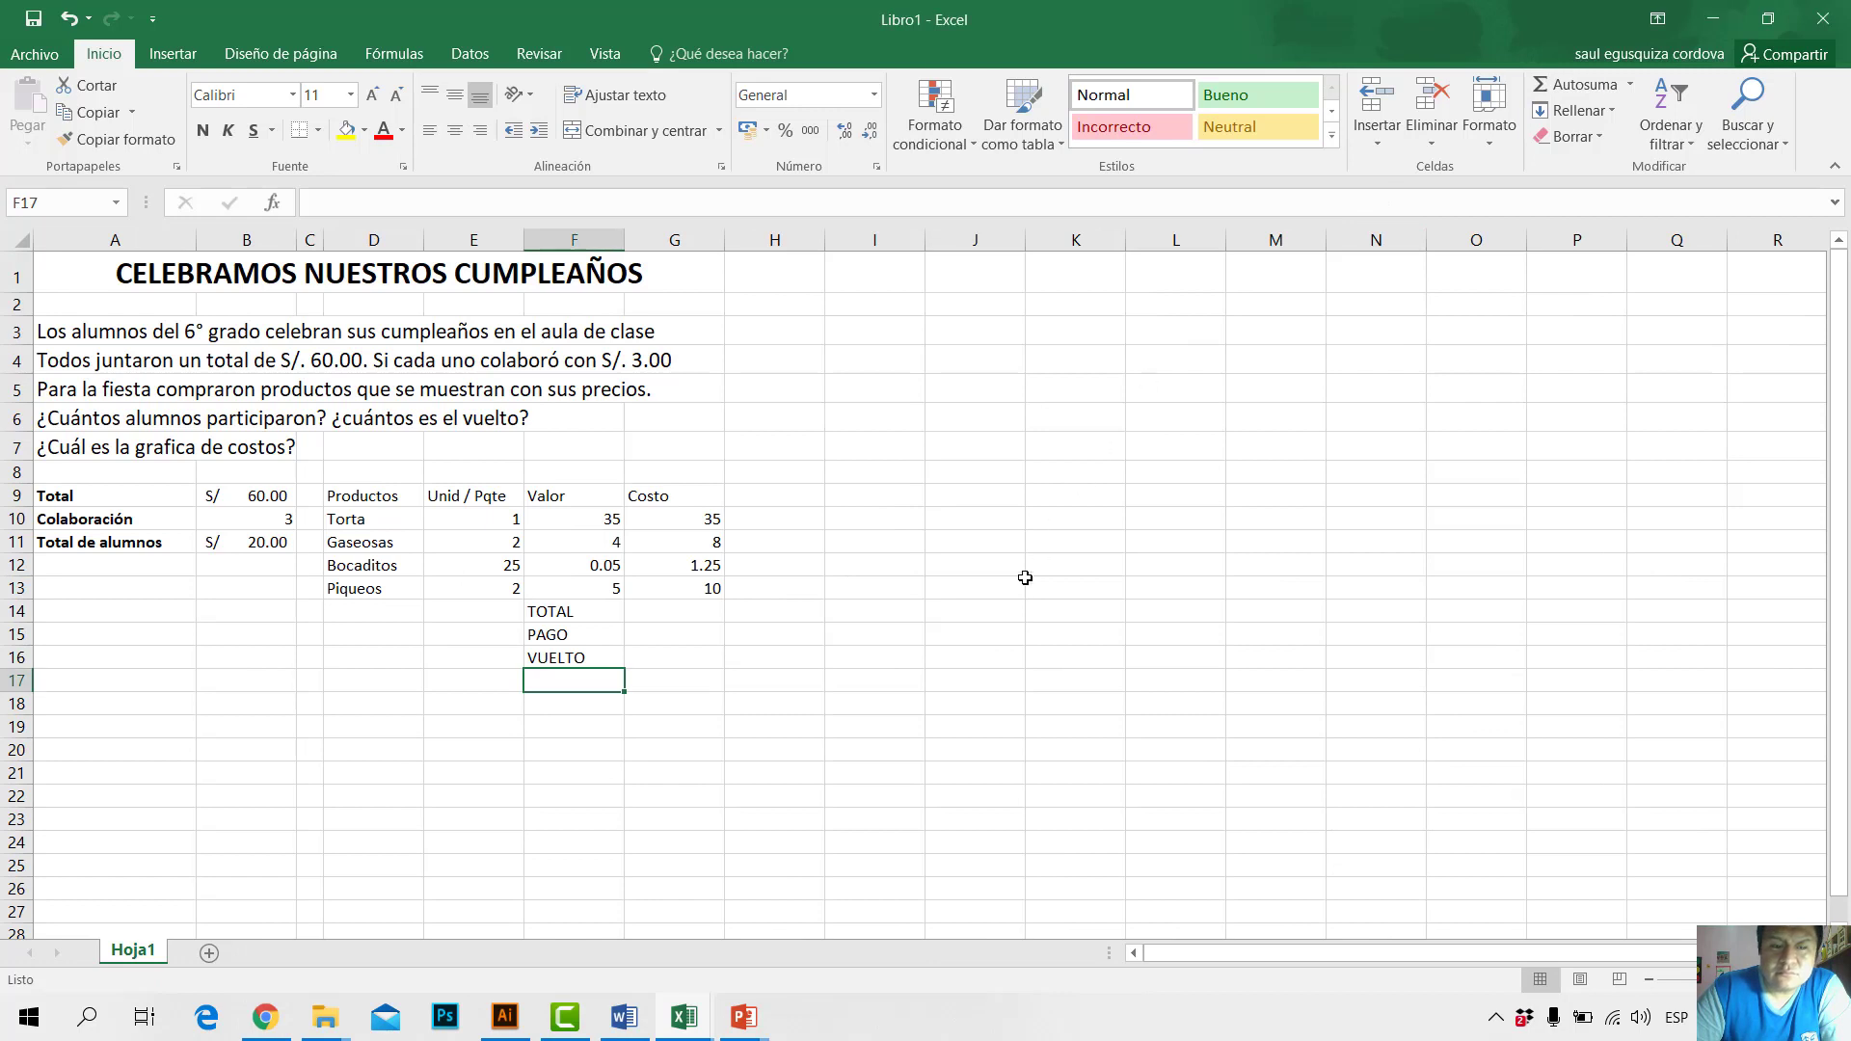
# Step: Center the contents of the product cost table in D9:G16 horizontally
pyautogui.click(867, 698)
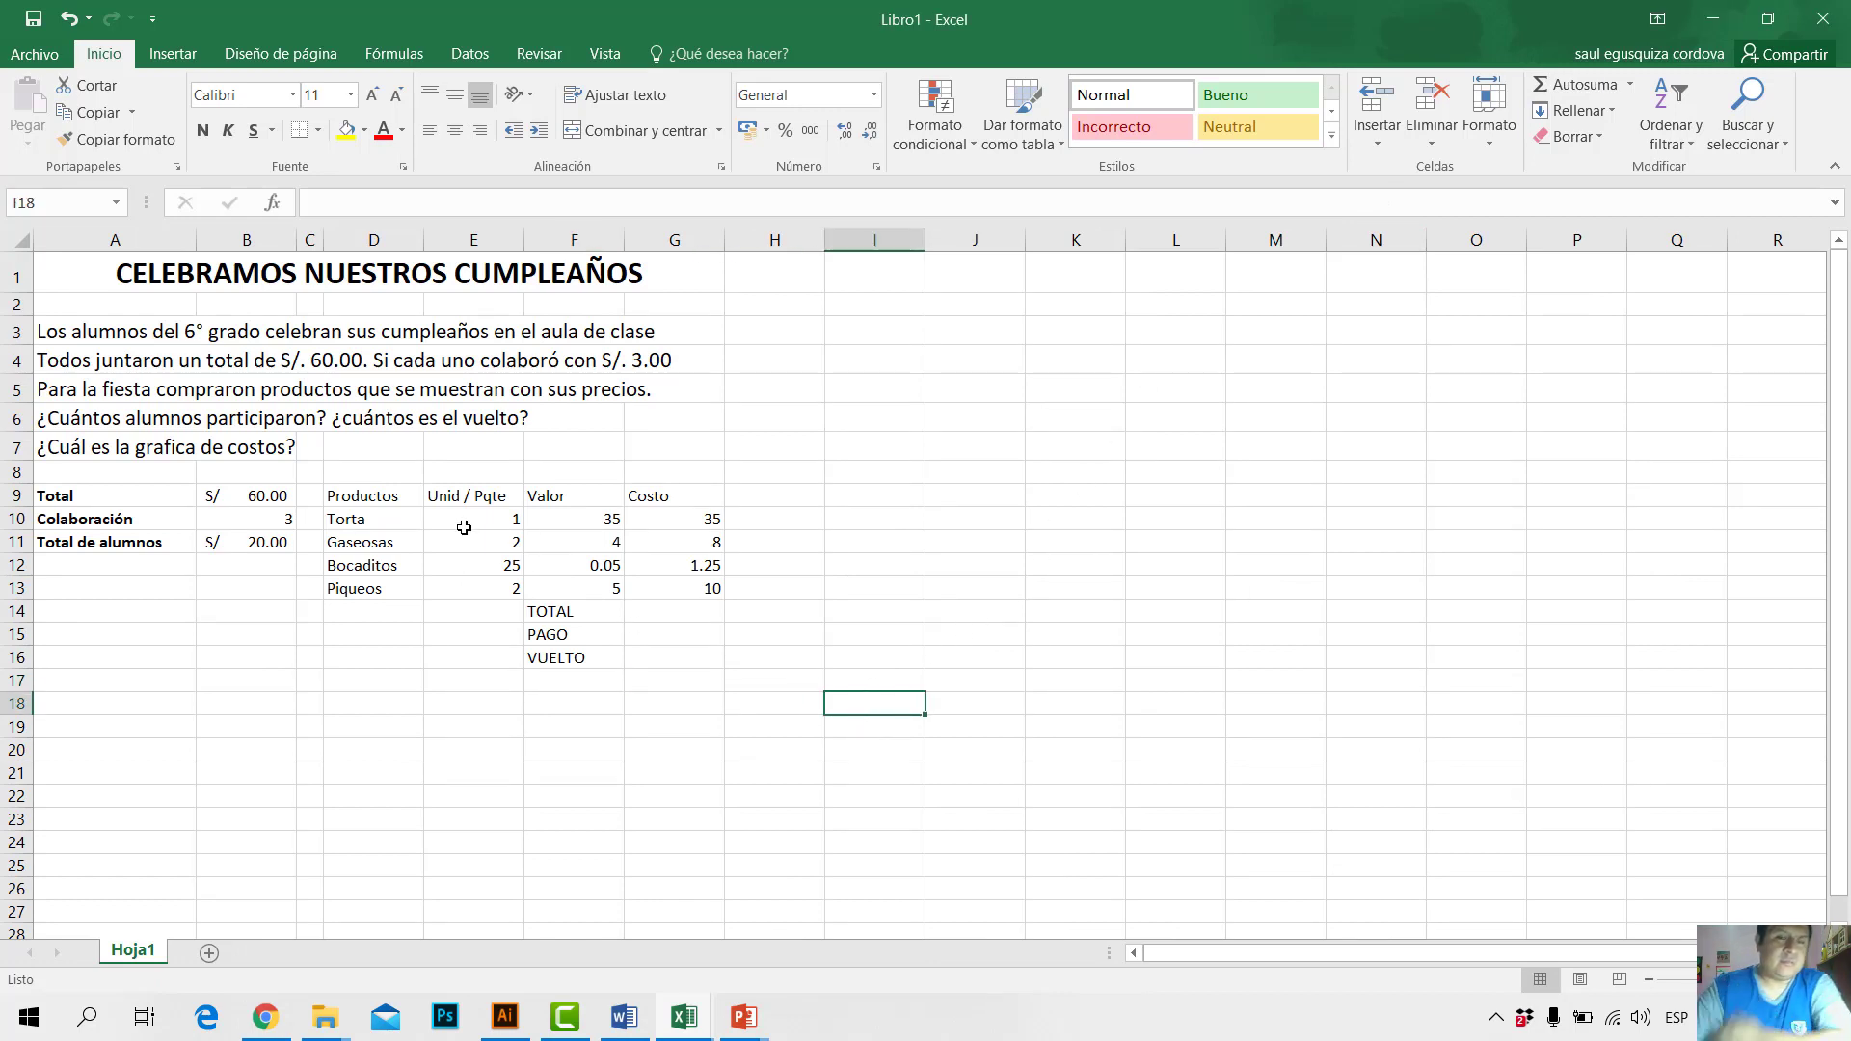
pyautogui.moveTo(468, 524); pyautogui.dragTo(608, 590)
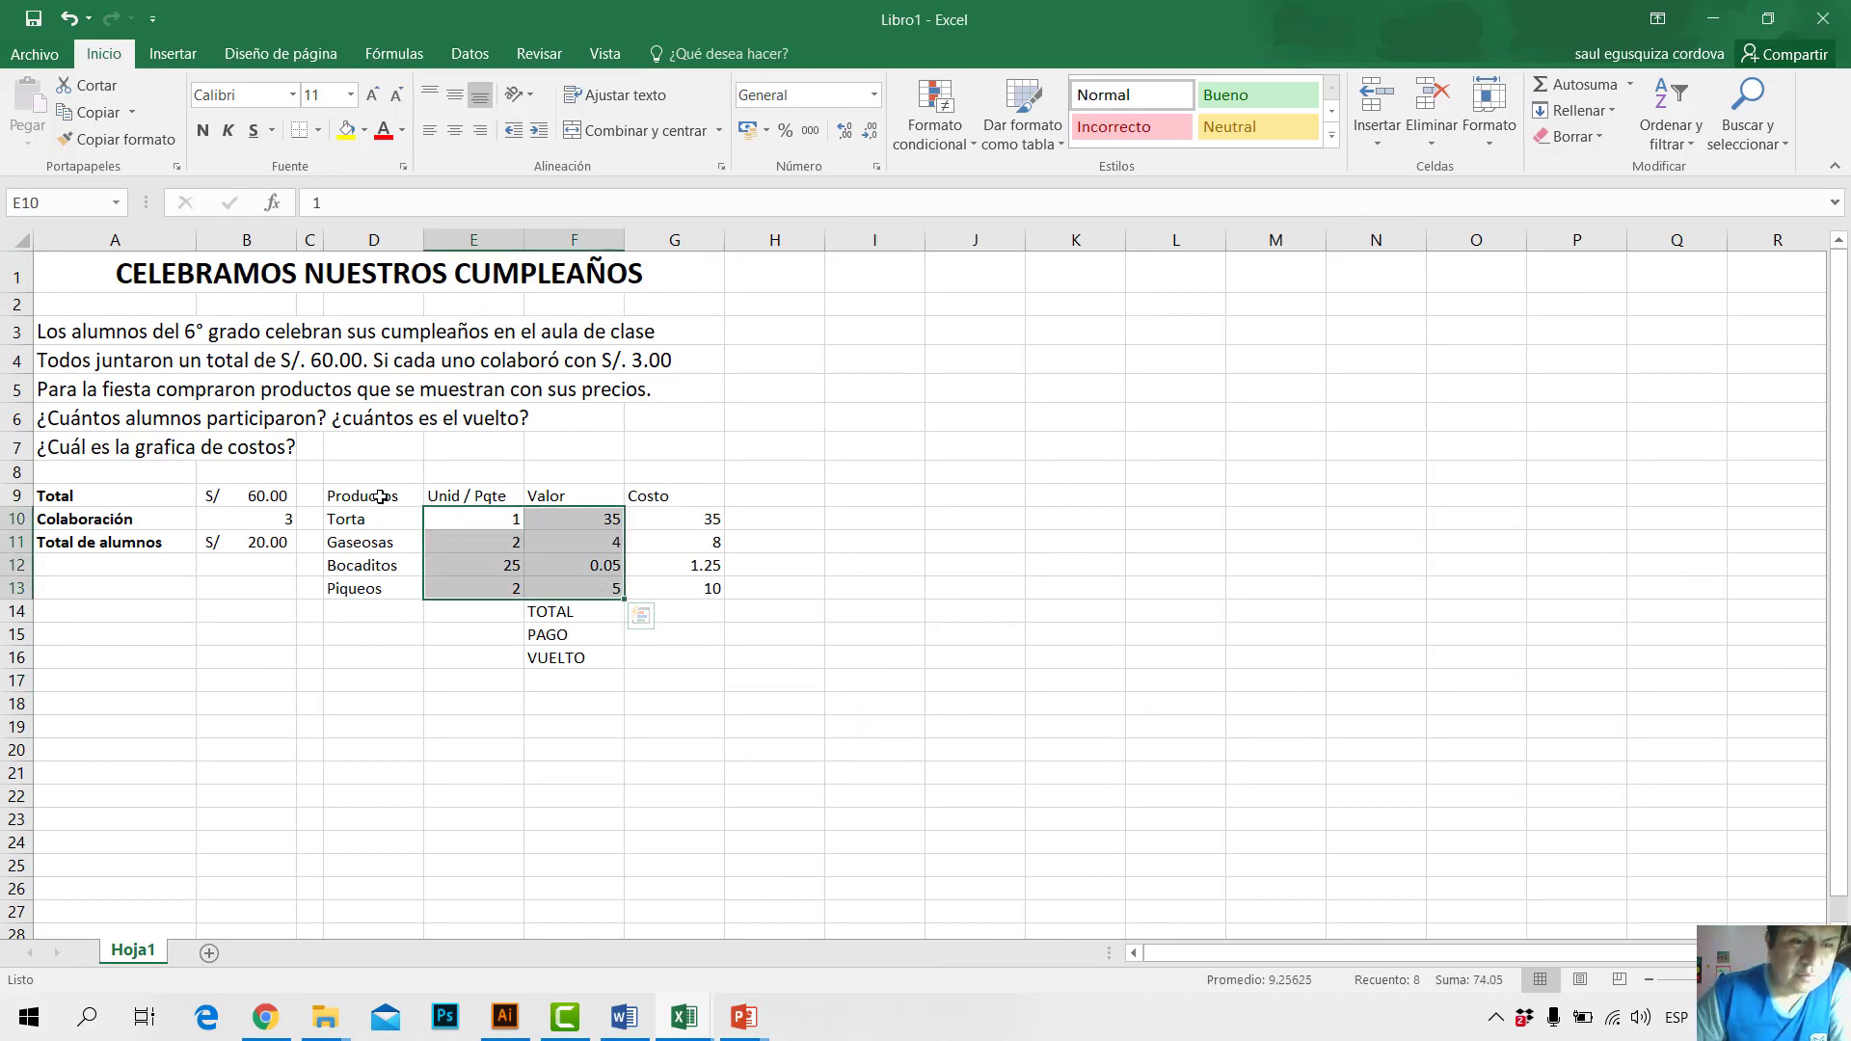
pyautogui.moveTo(384, 496); pyautogui.dragTo(677, 660)
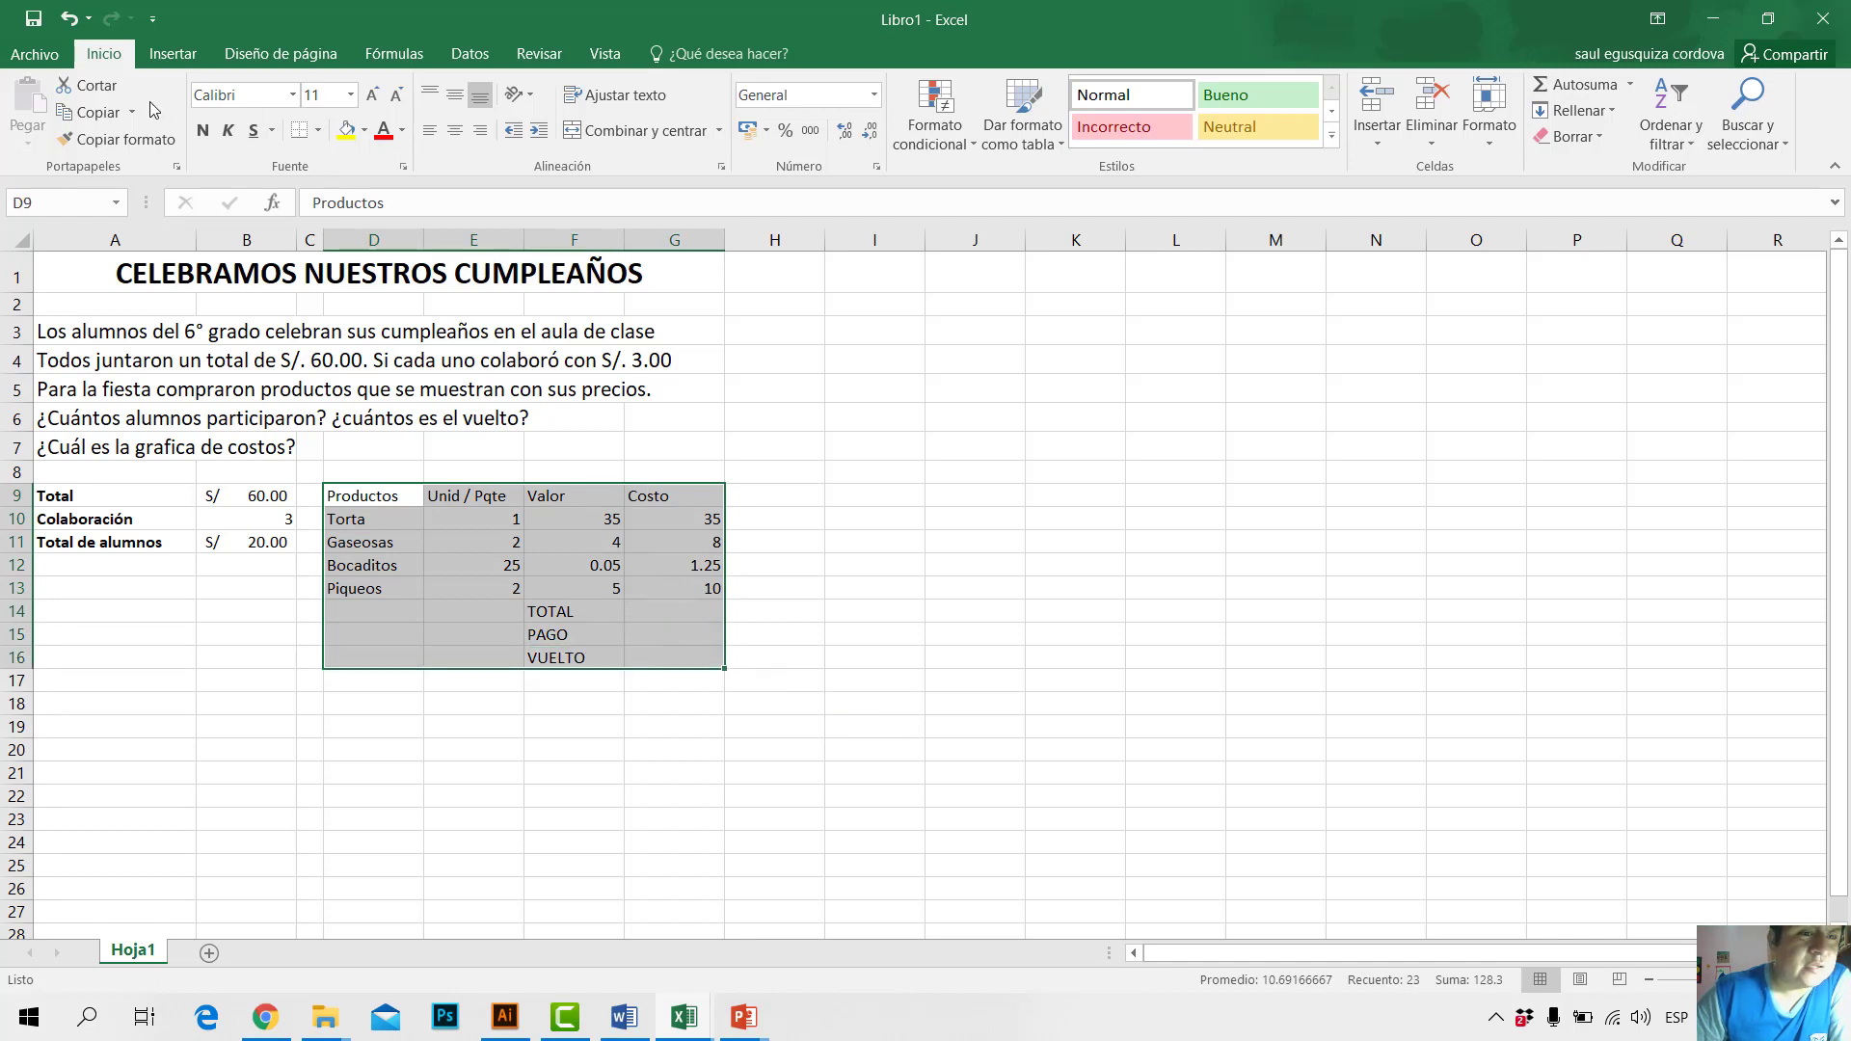
pyautogui.click(454, 130)
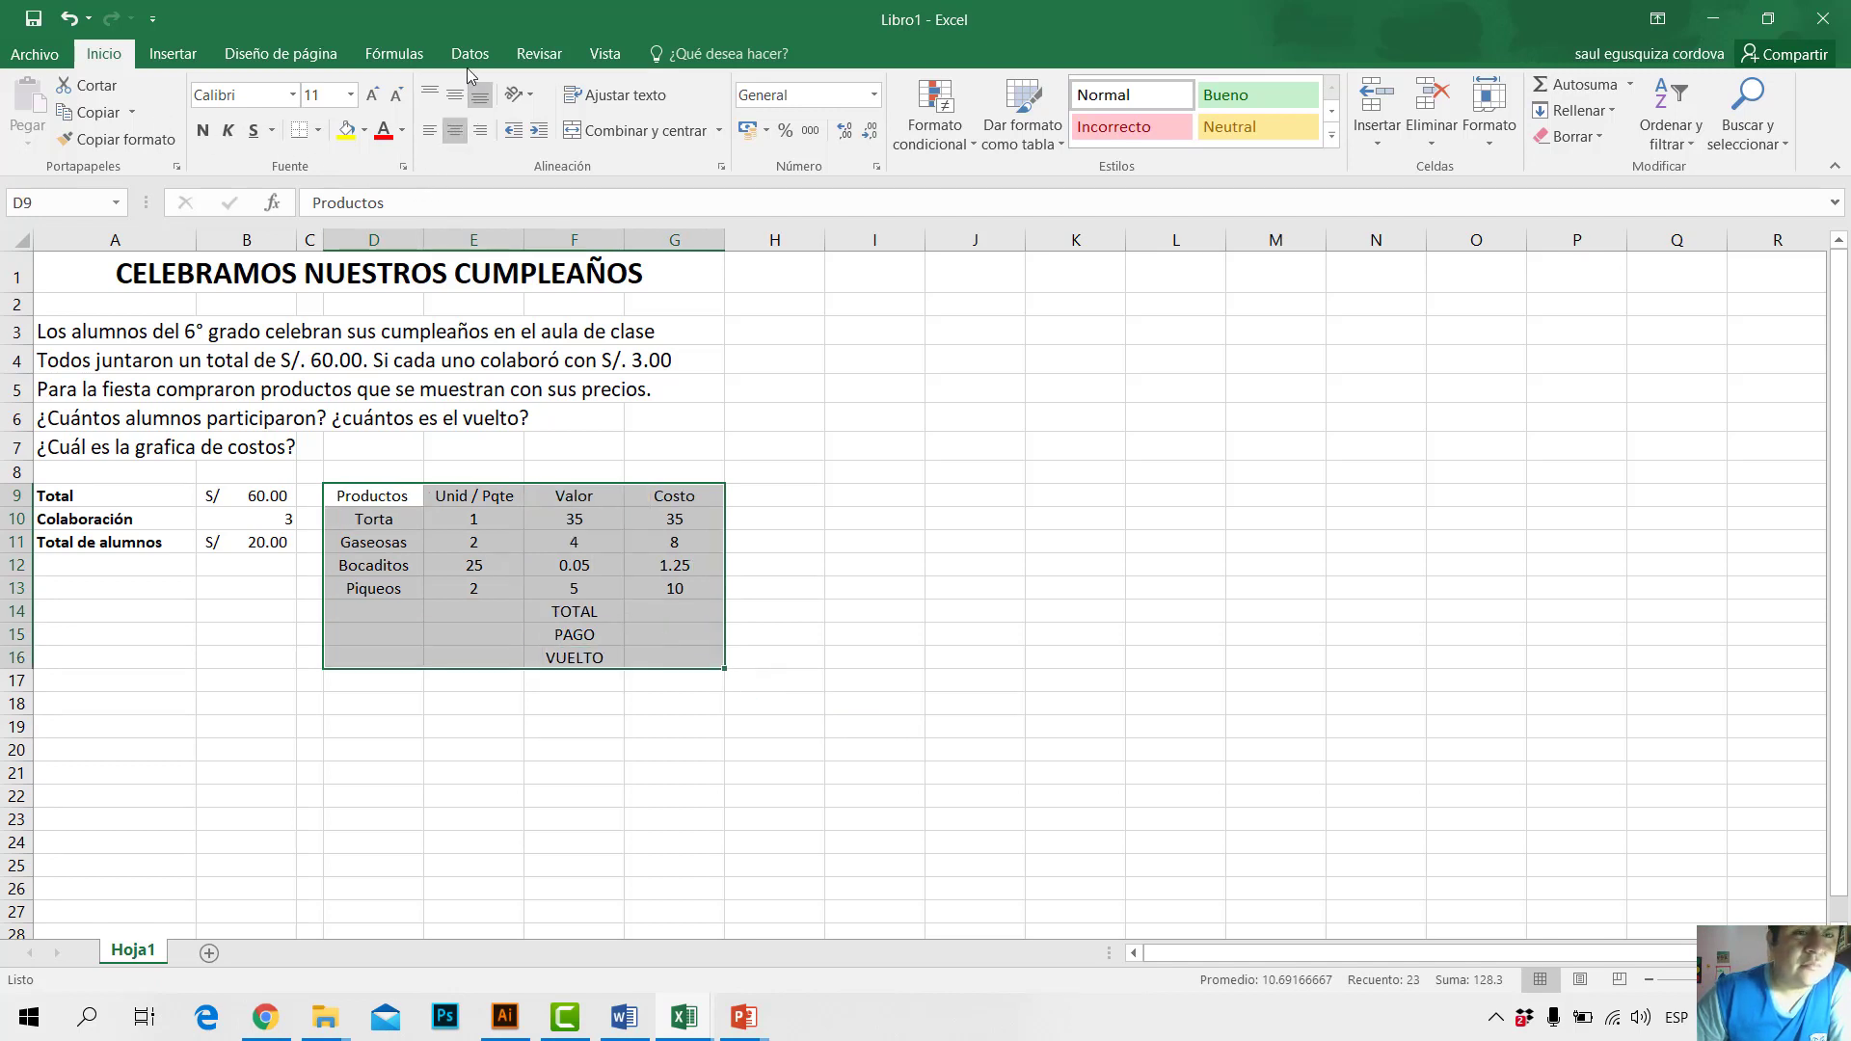
pyautogui.click(931, 657)
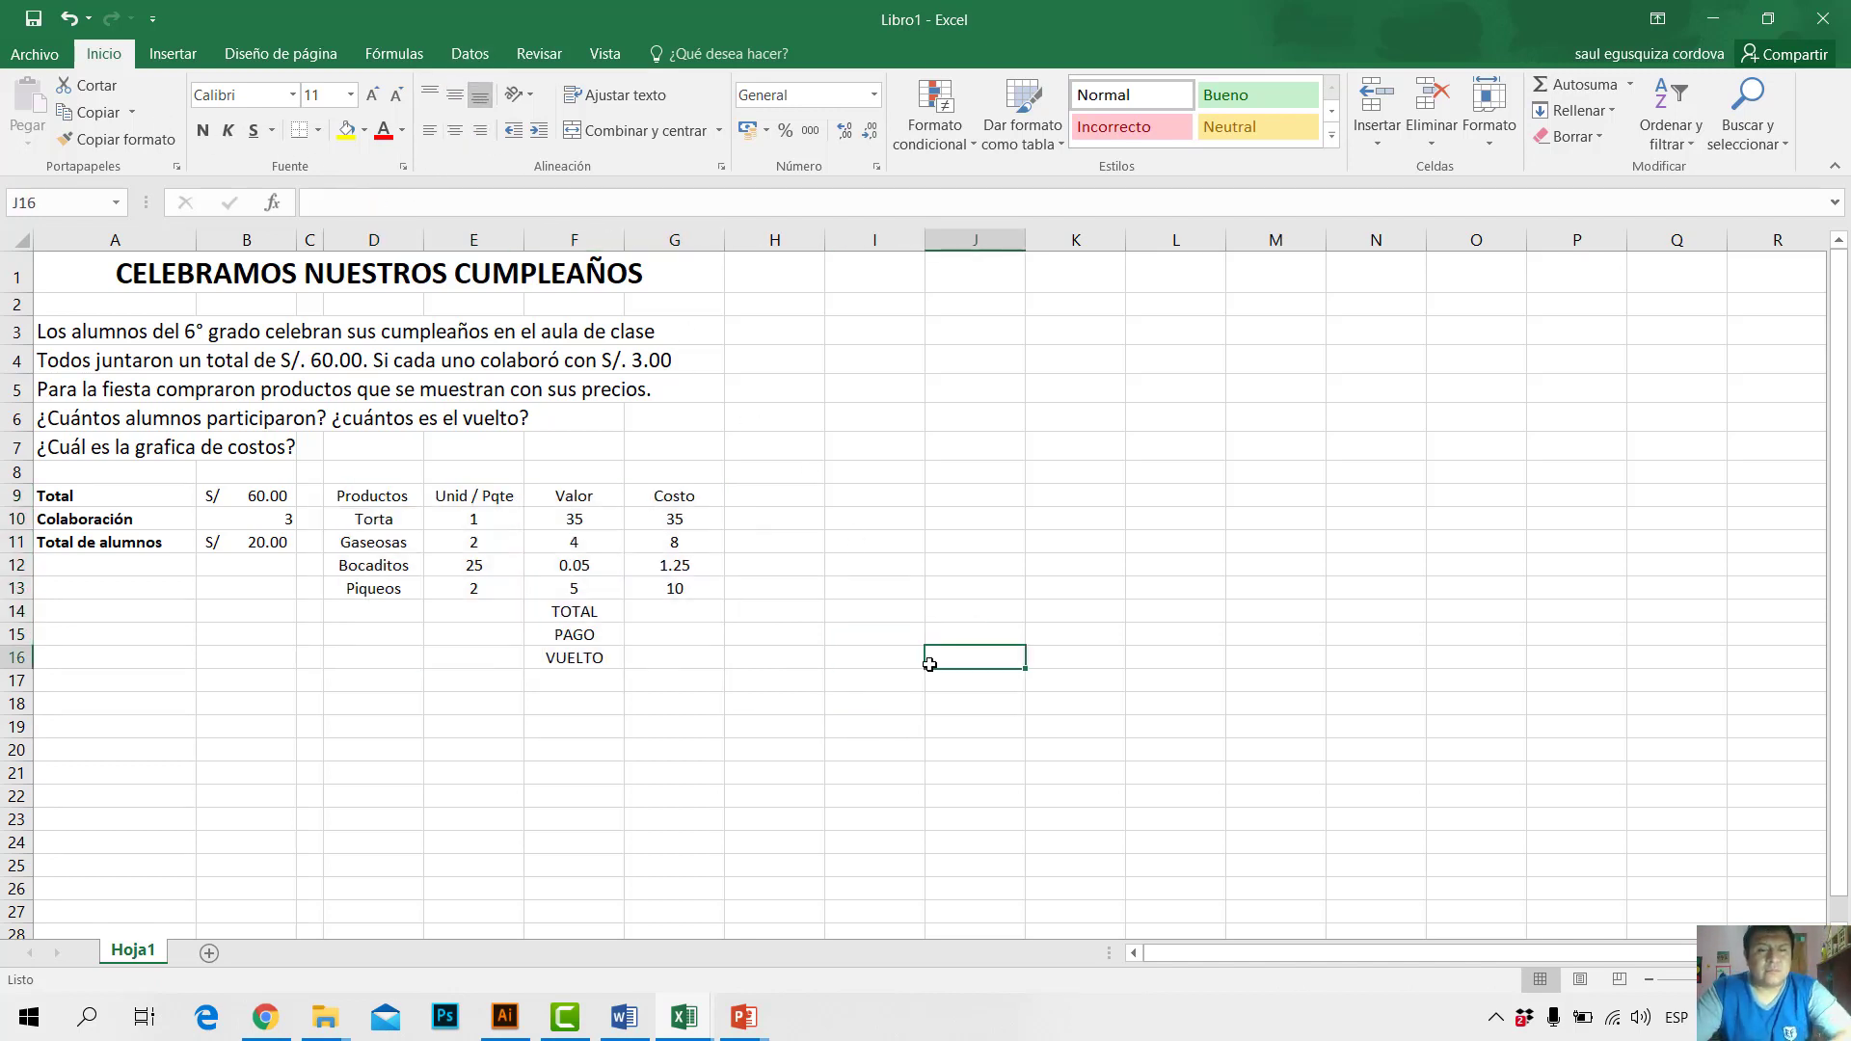
# Step: Sum the costs in G14 with =SUMA(G10:G13) and enter 60 as the PAGO amount in G15
pyautogui.click(670, 521)
pyautogui.click(639, 612)
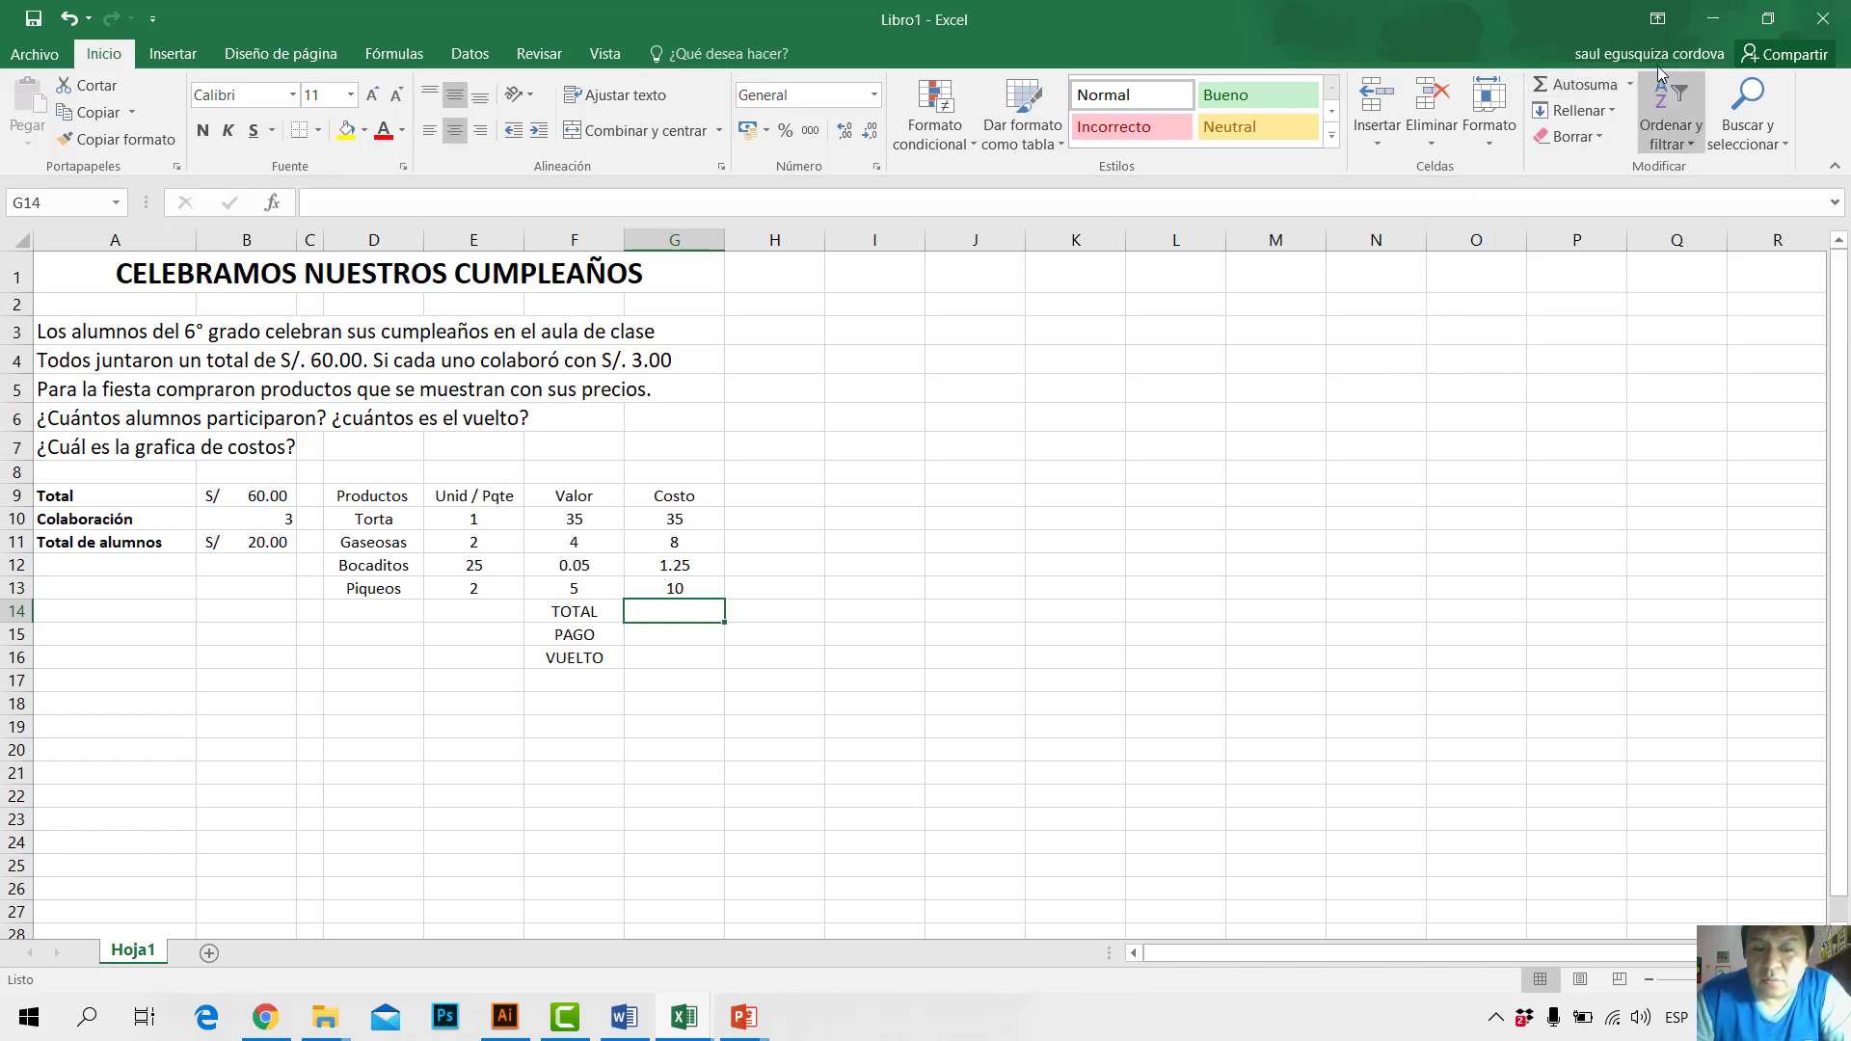
pyautogui.click(1607, 89)
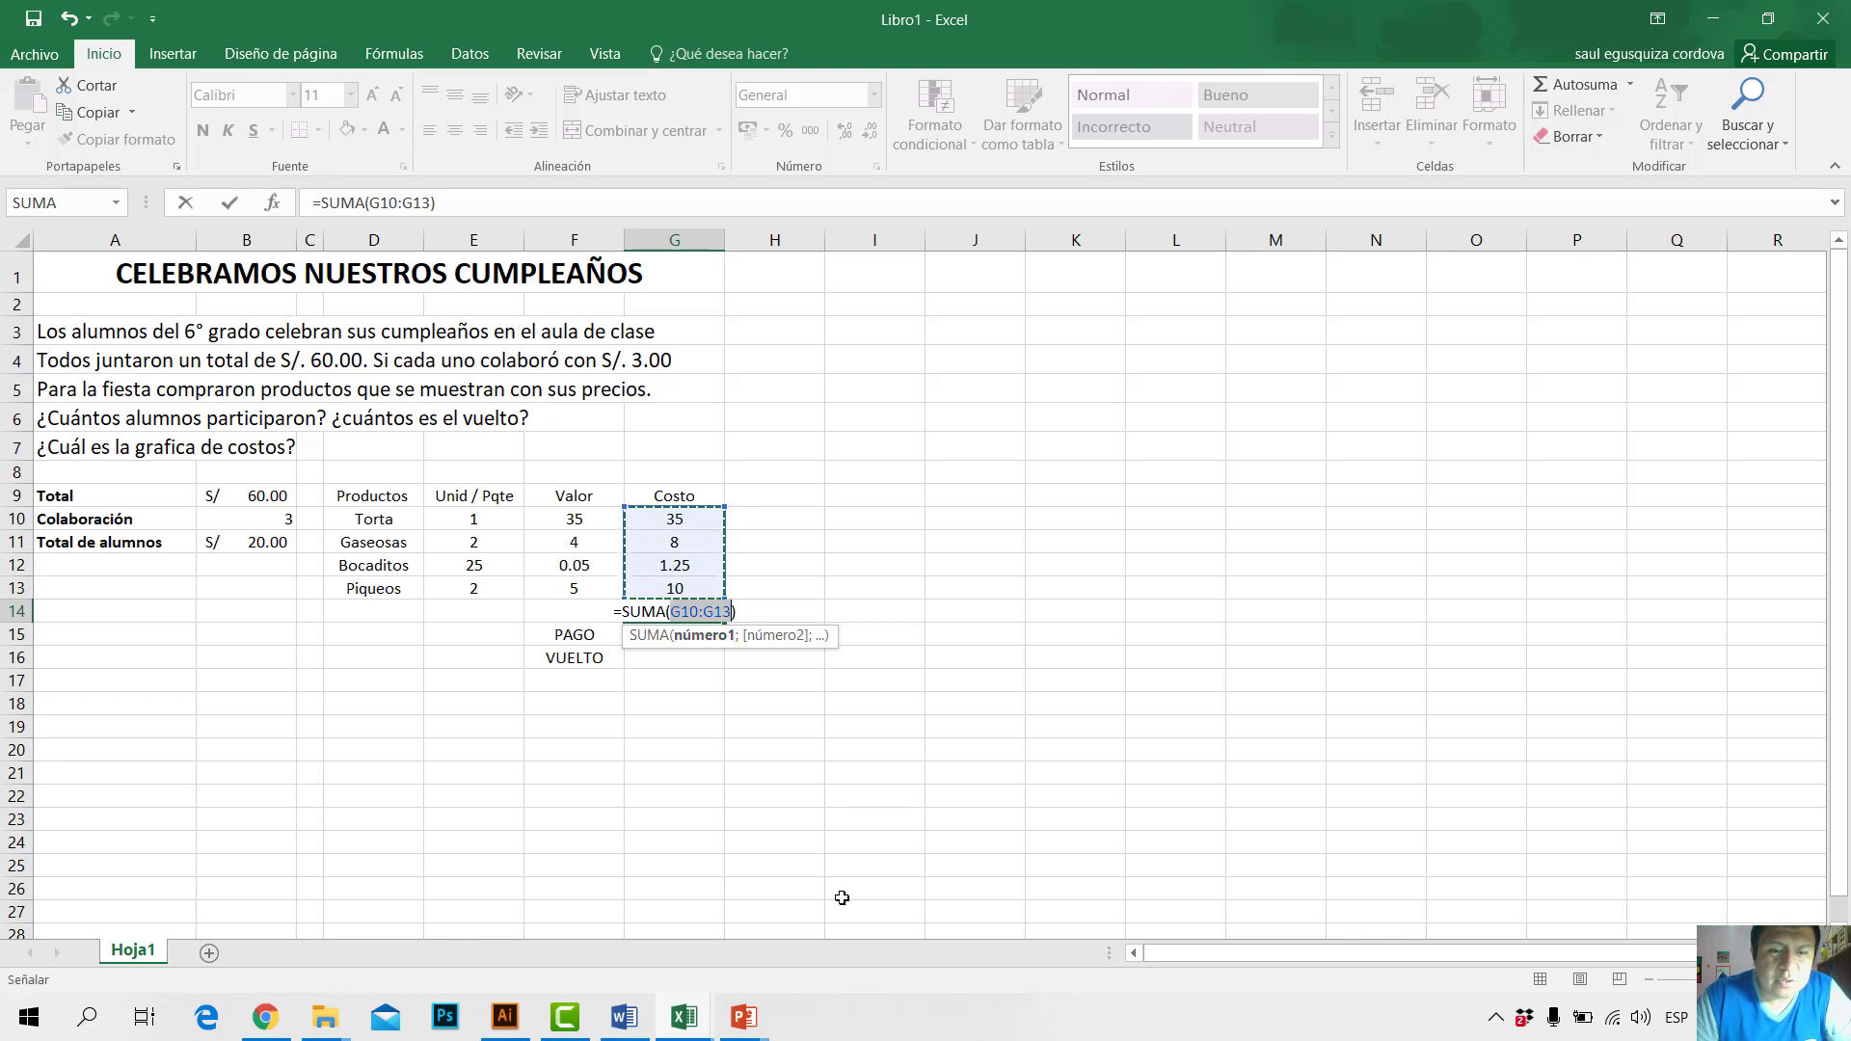
pyautogui.press('Return')
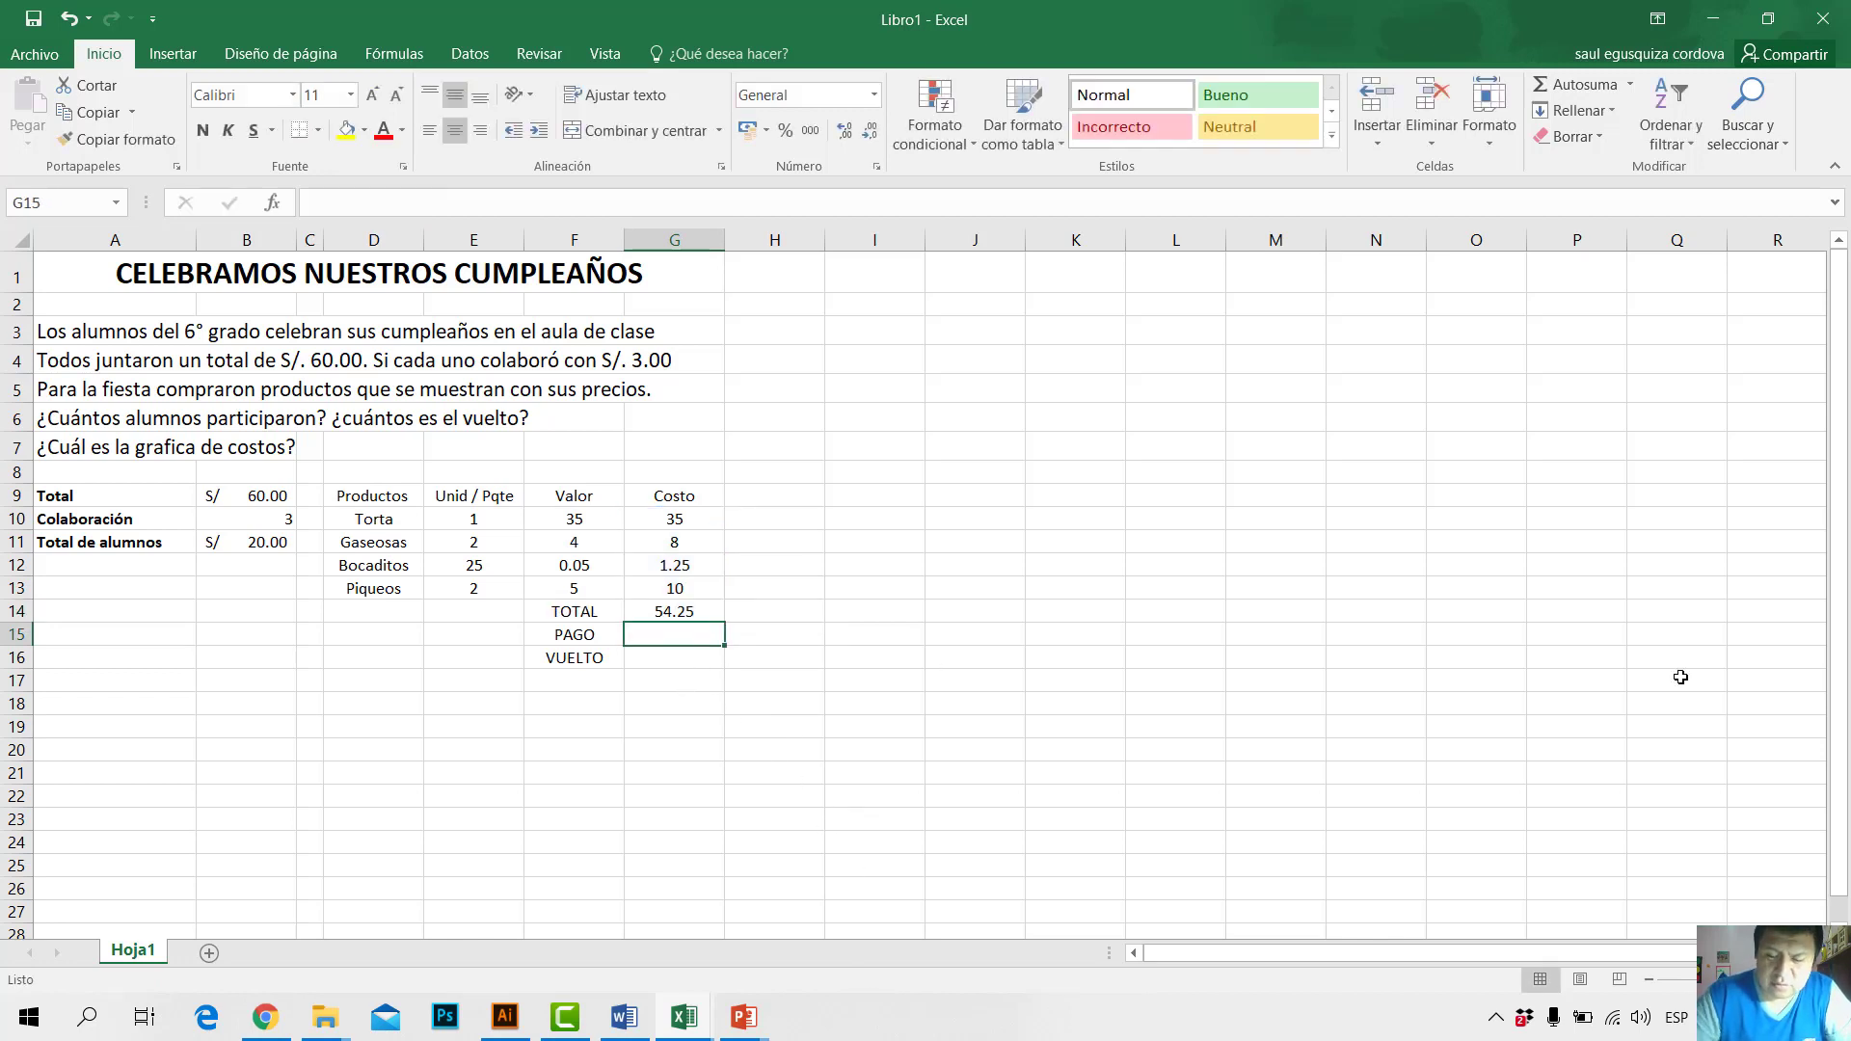
pyautogui.write('60')
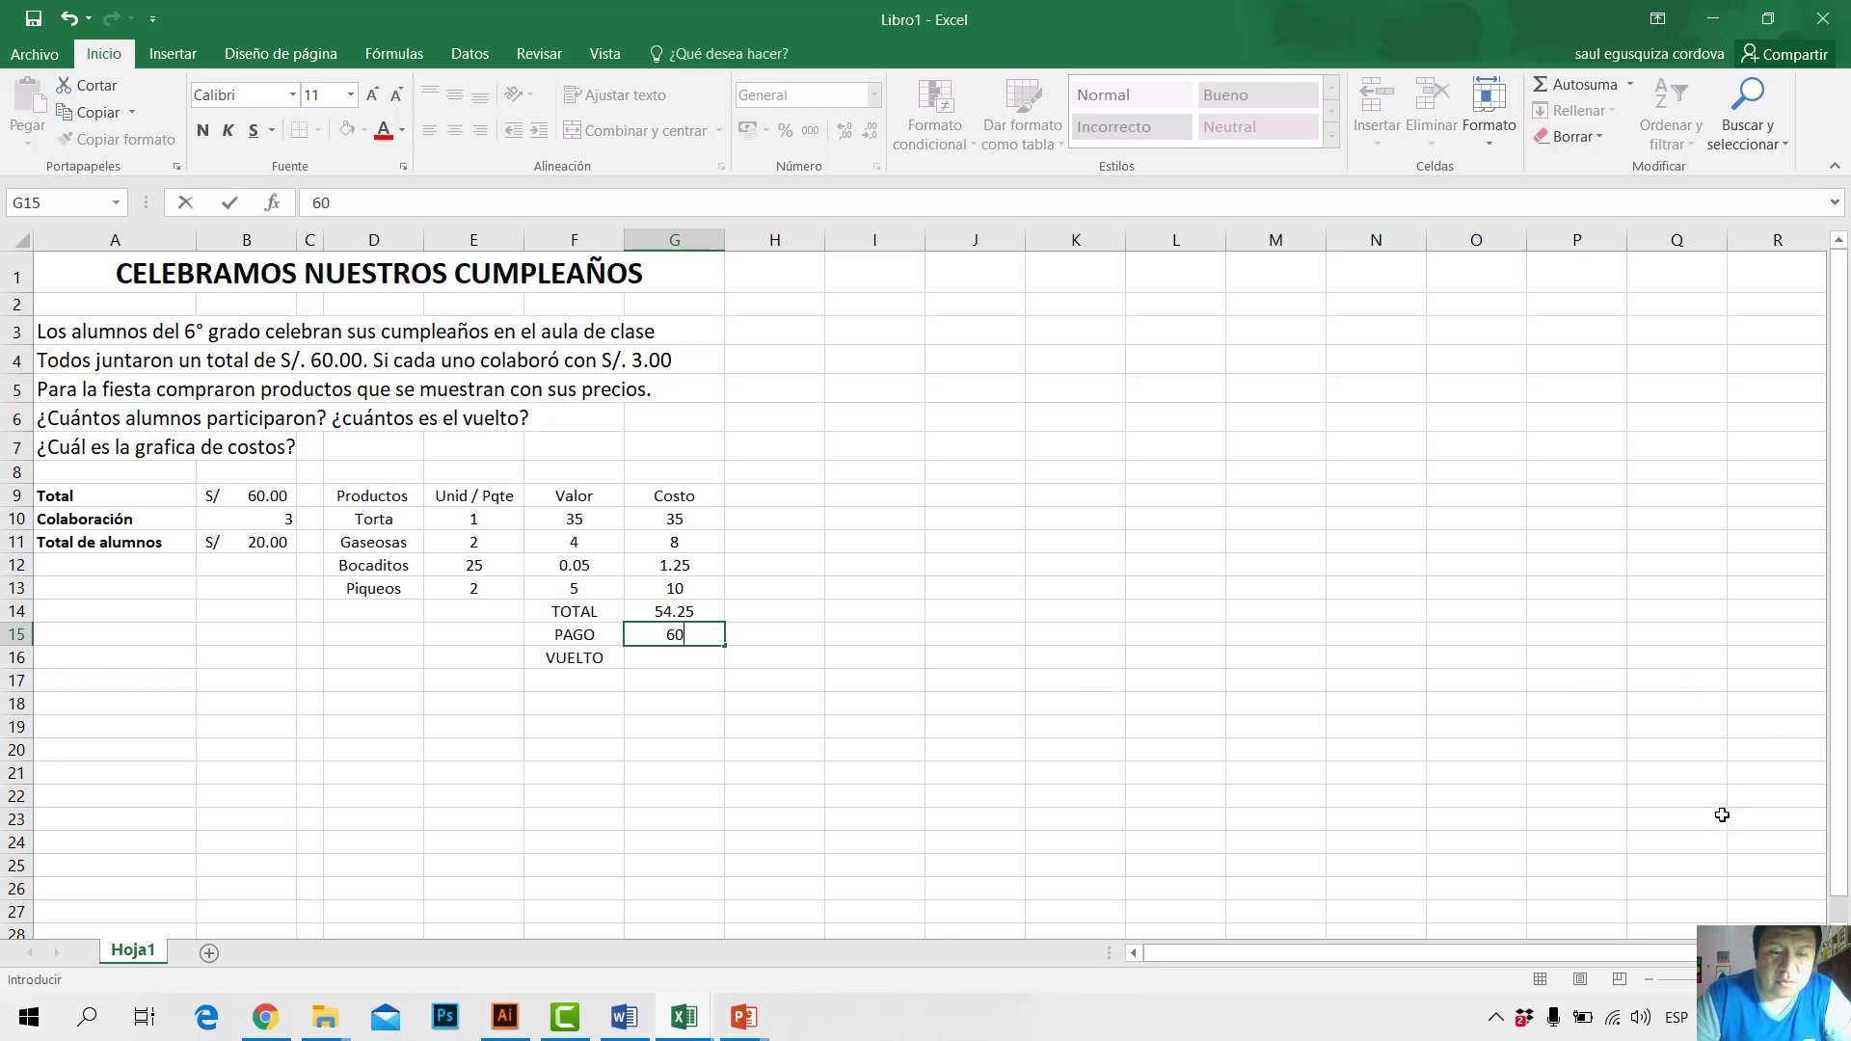
pyautogui.click(680, 656)
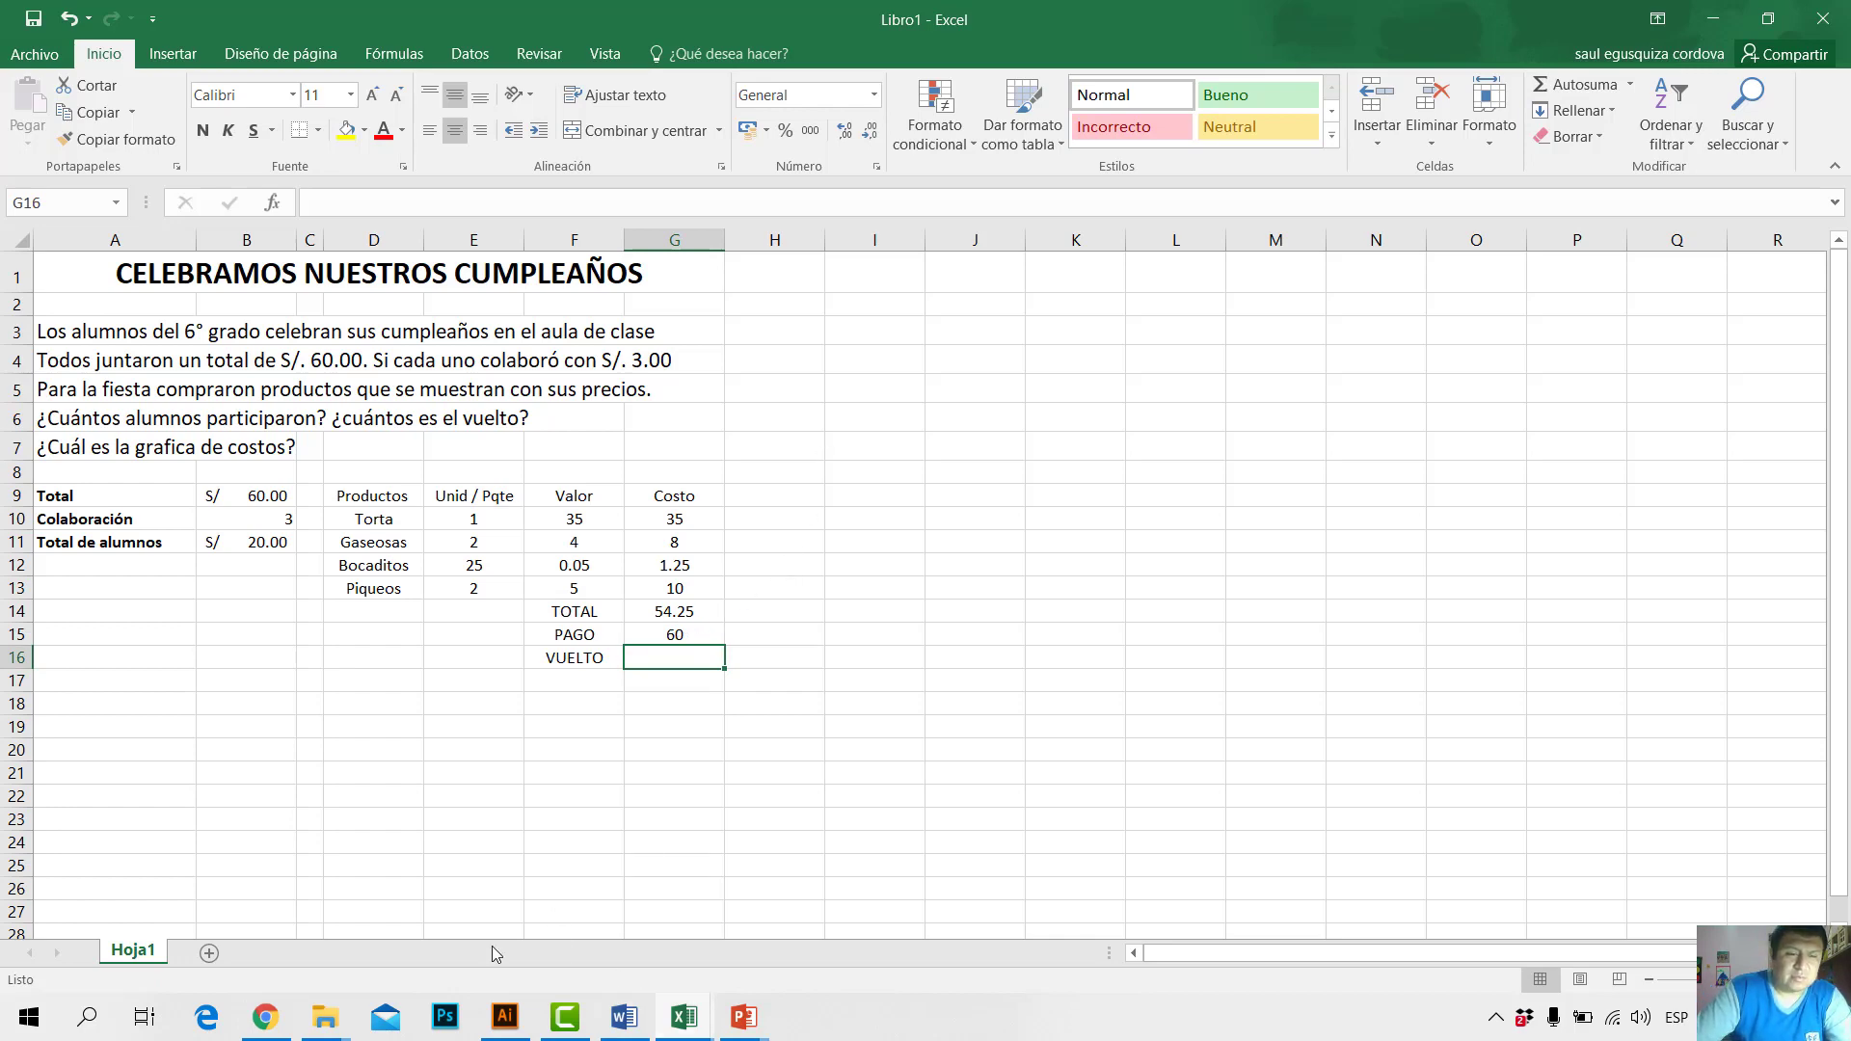
pyautogui.moveTo(707, 1020)
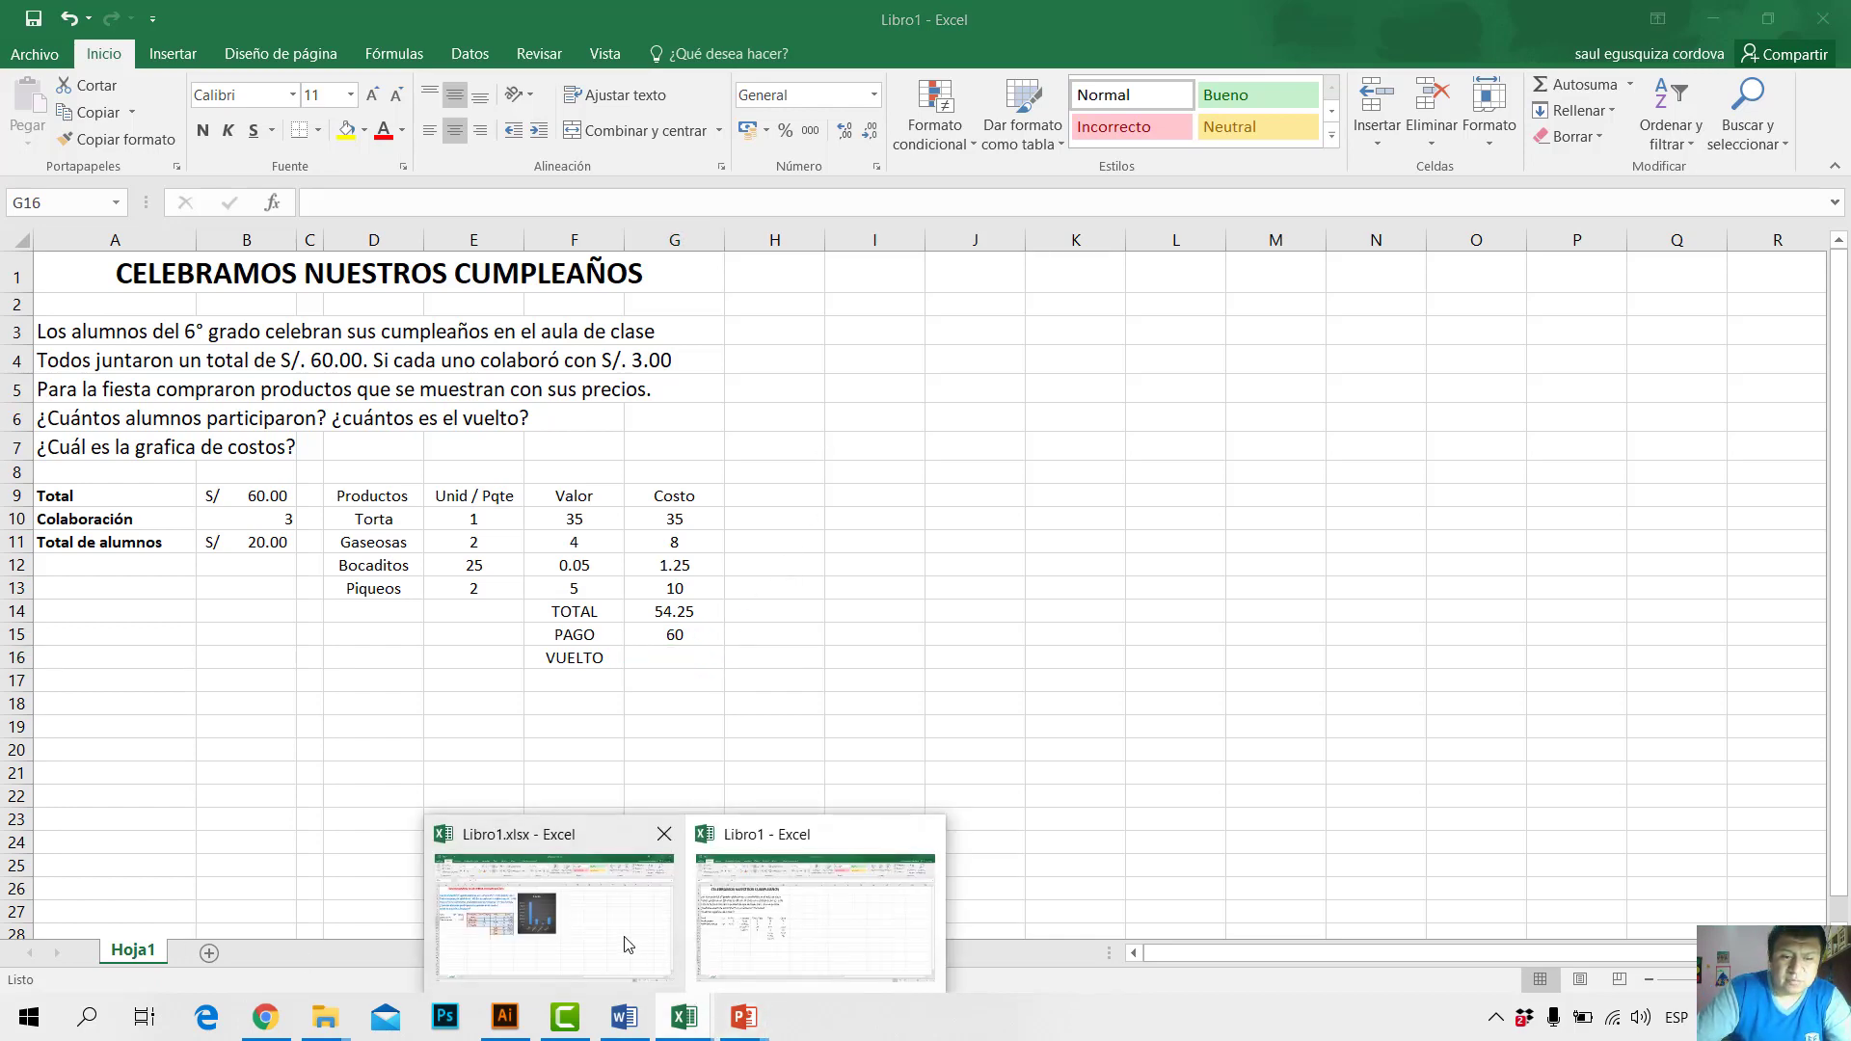
pyautogui.click(617, 935)
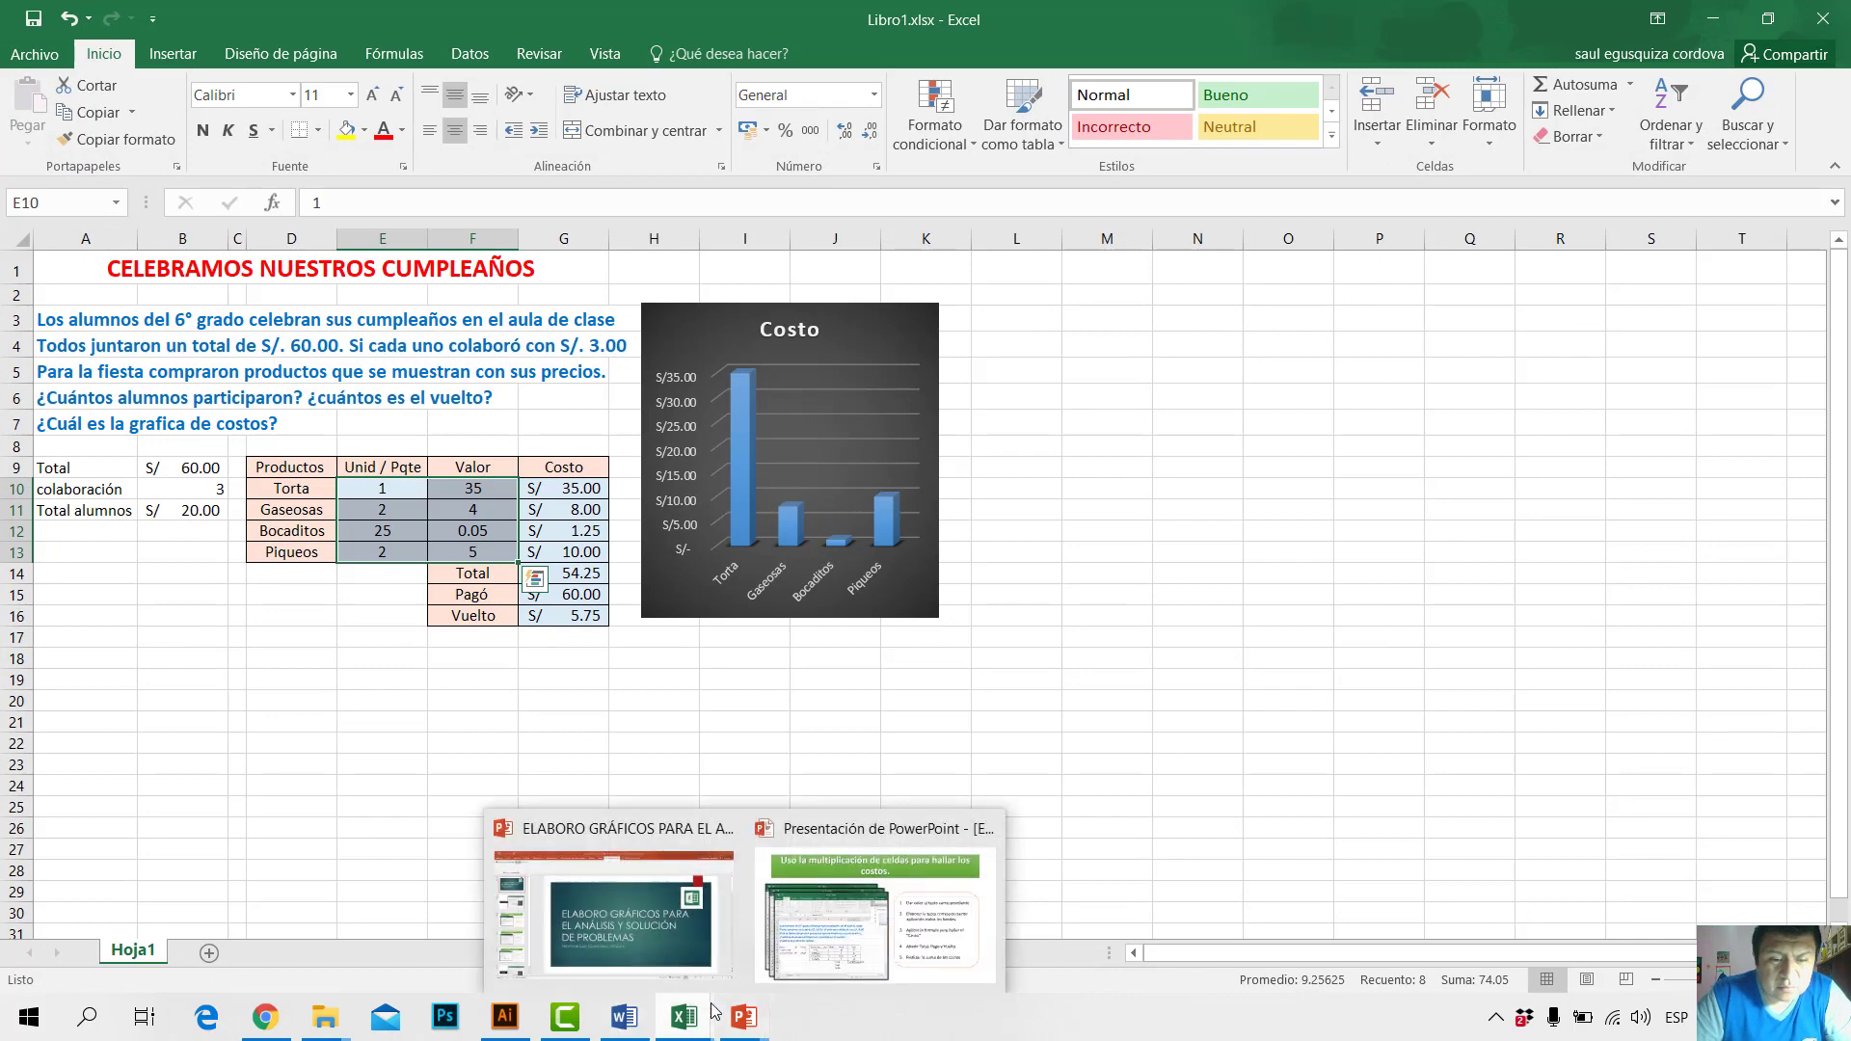
pyautogui.moveTo(684, 1017)
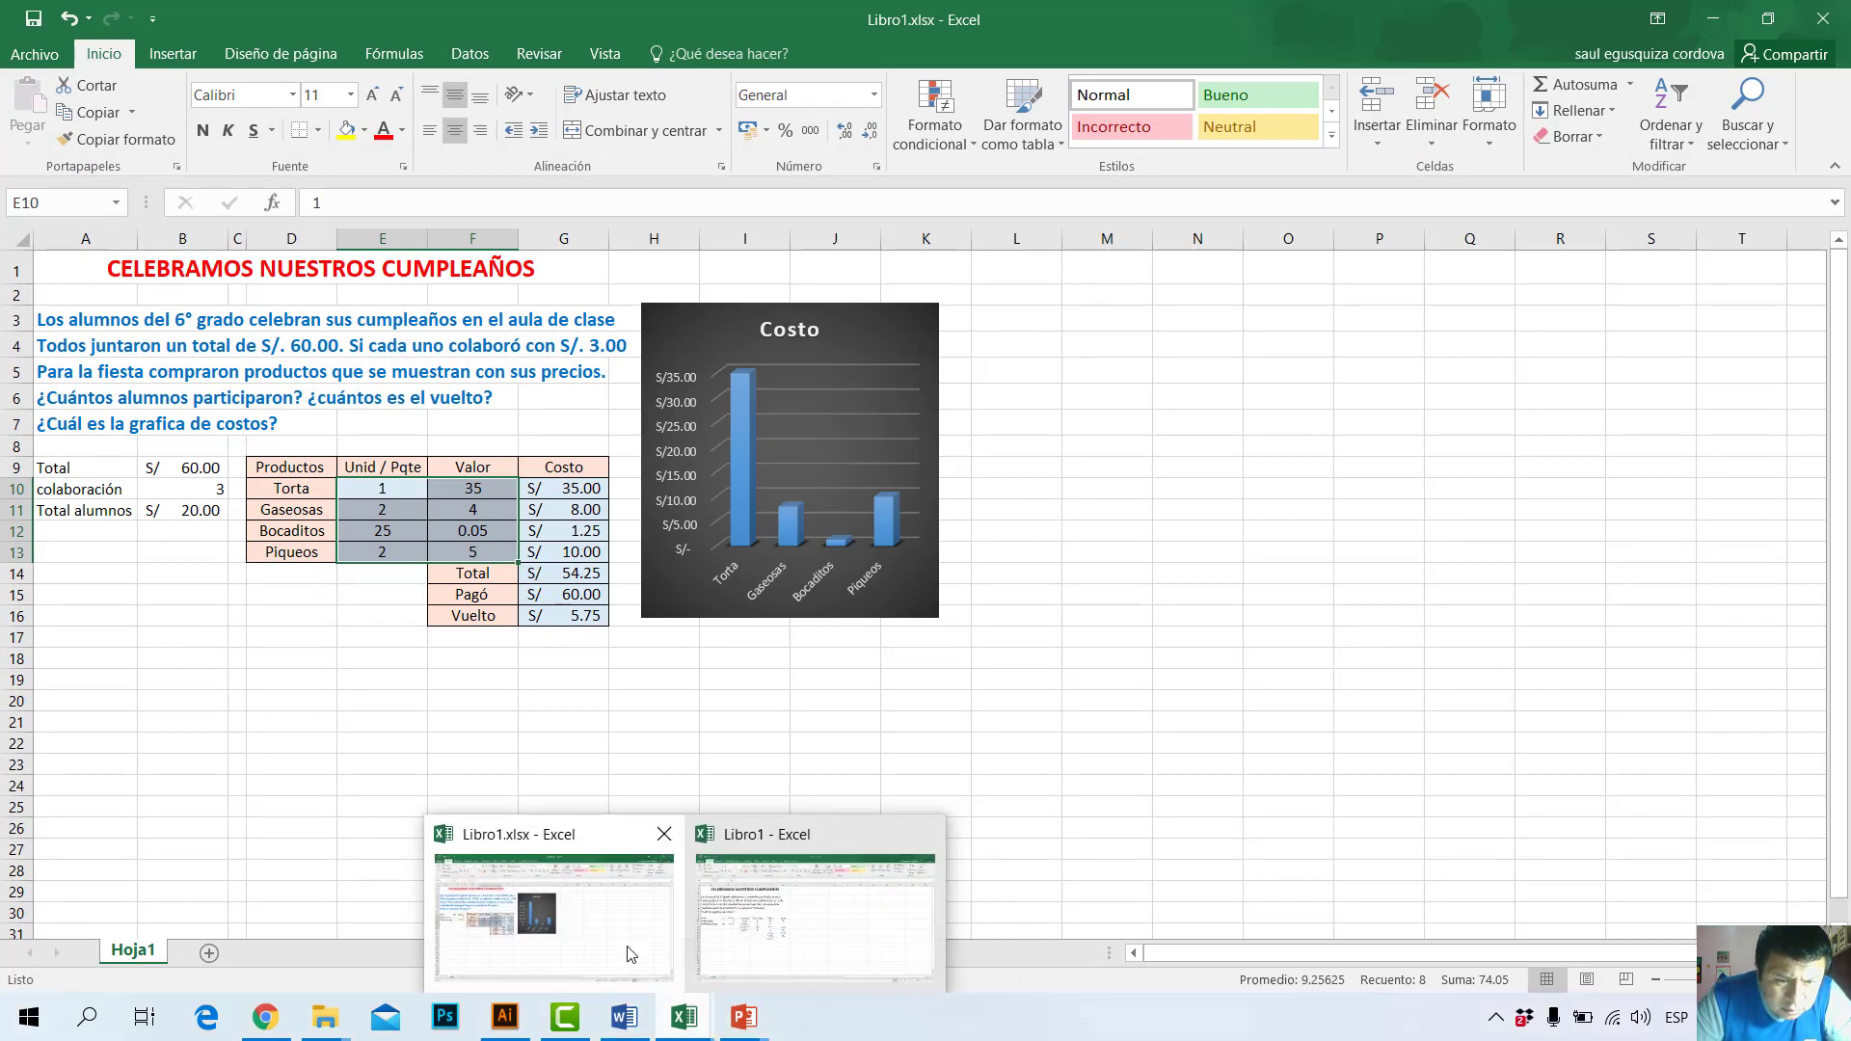
pyautogui.click(723, 929)
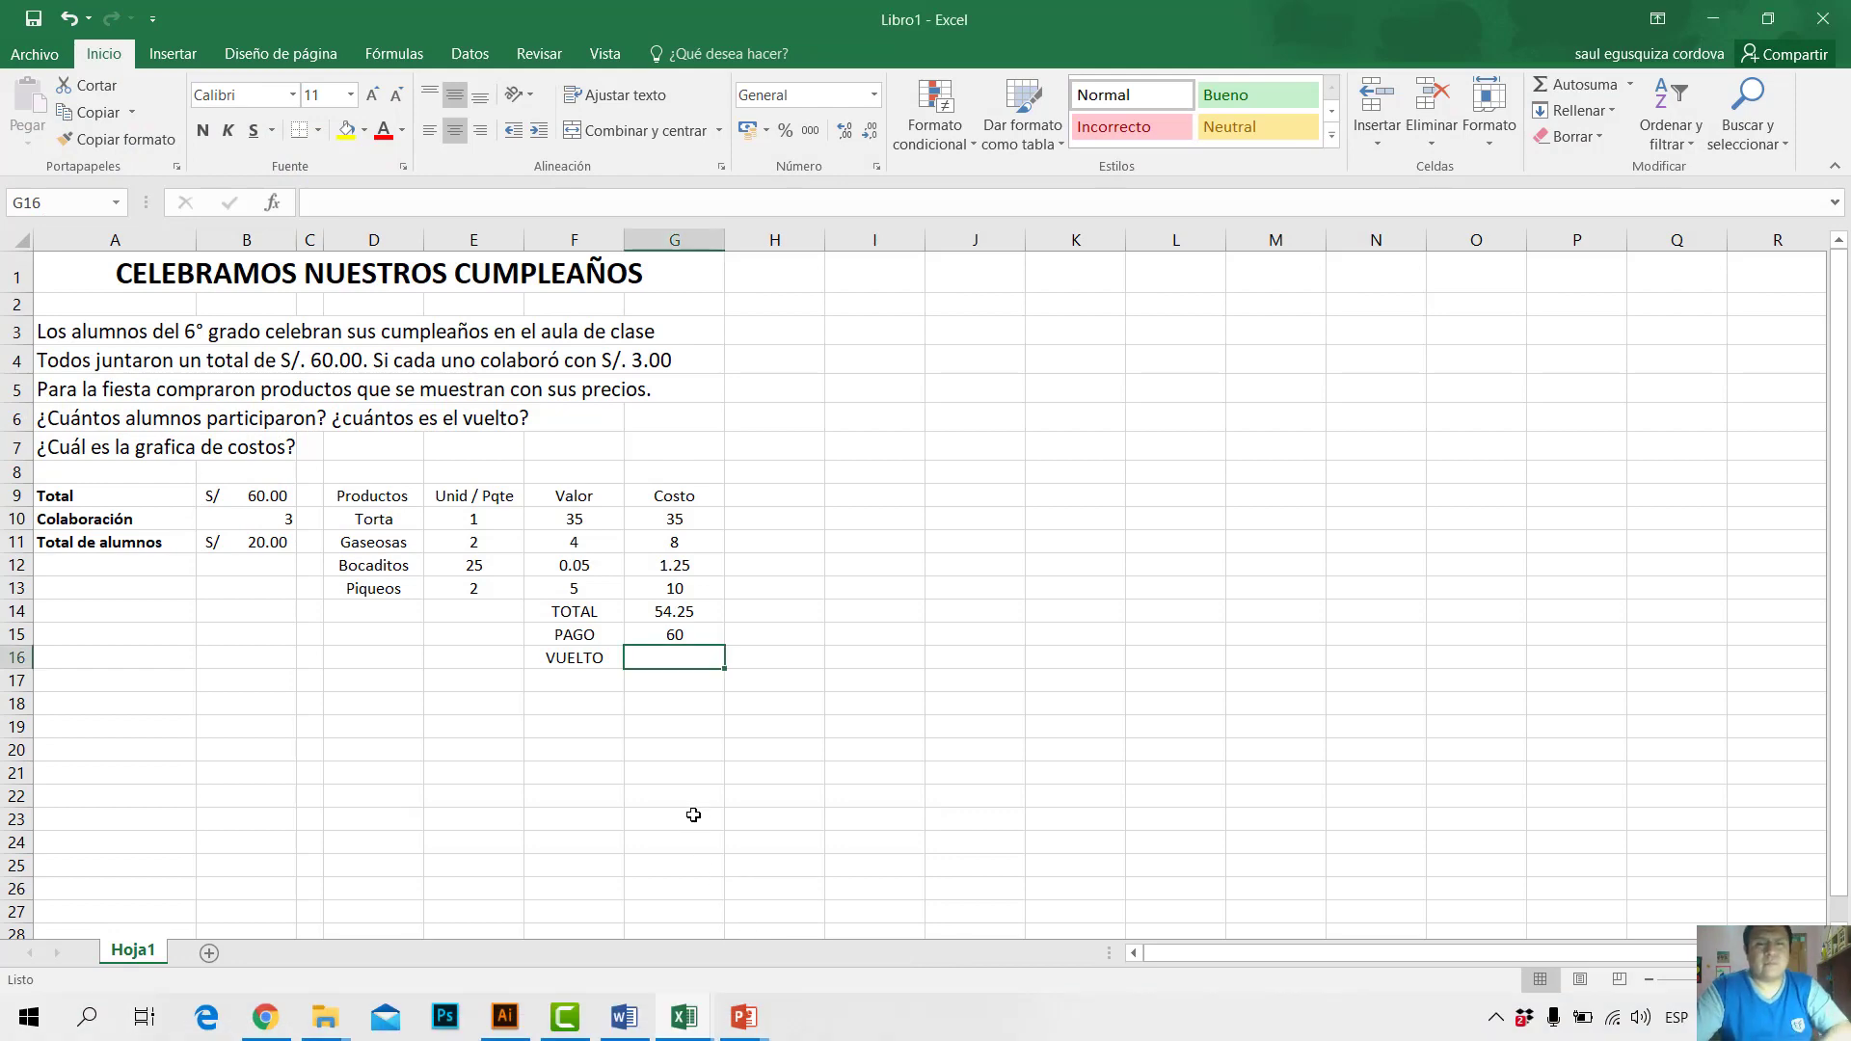
pyautogui.click(627, 1030)
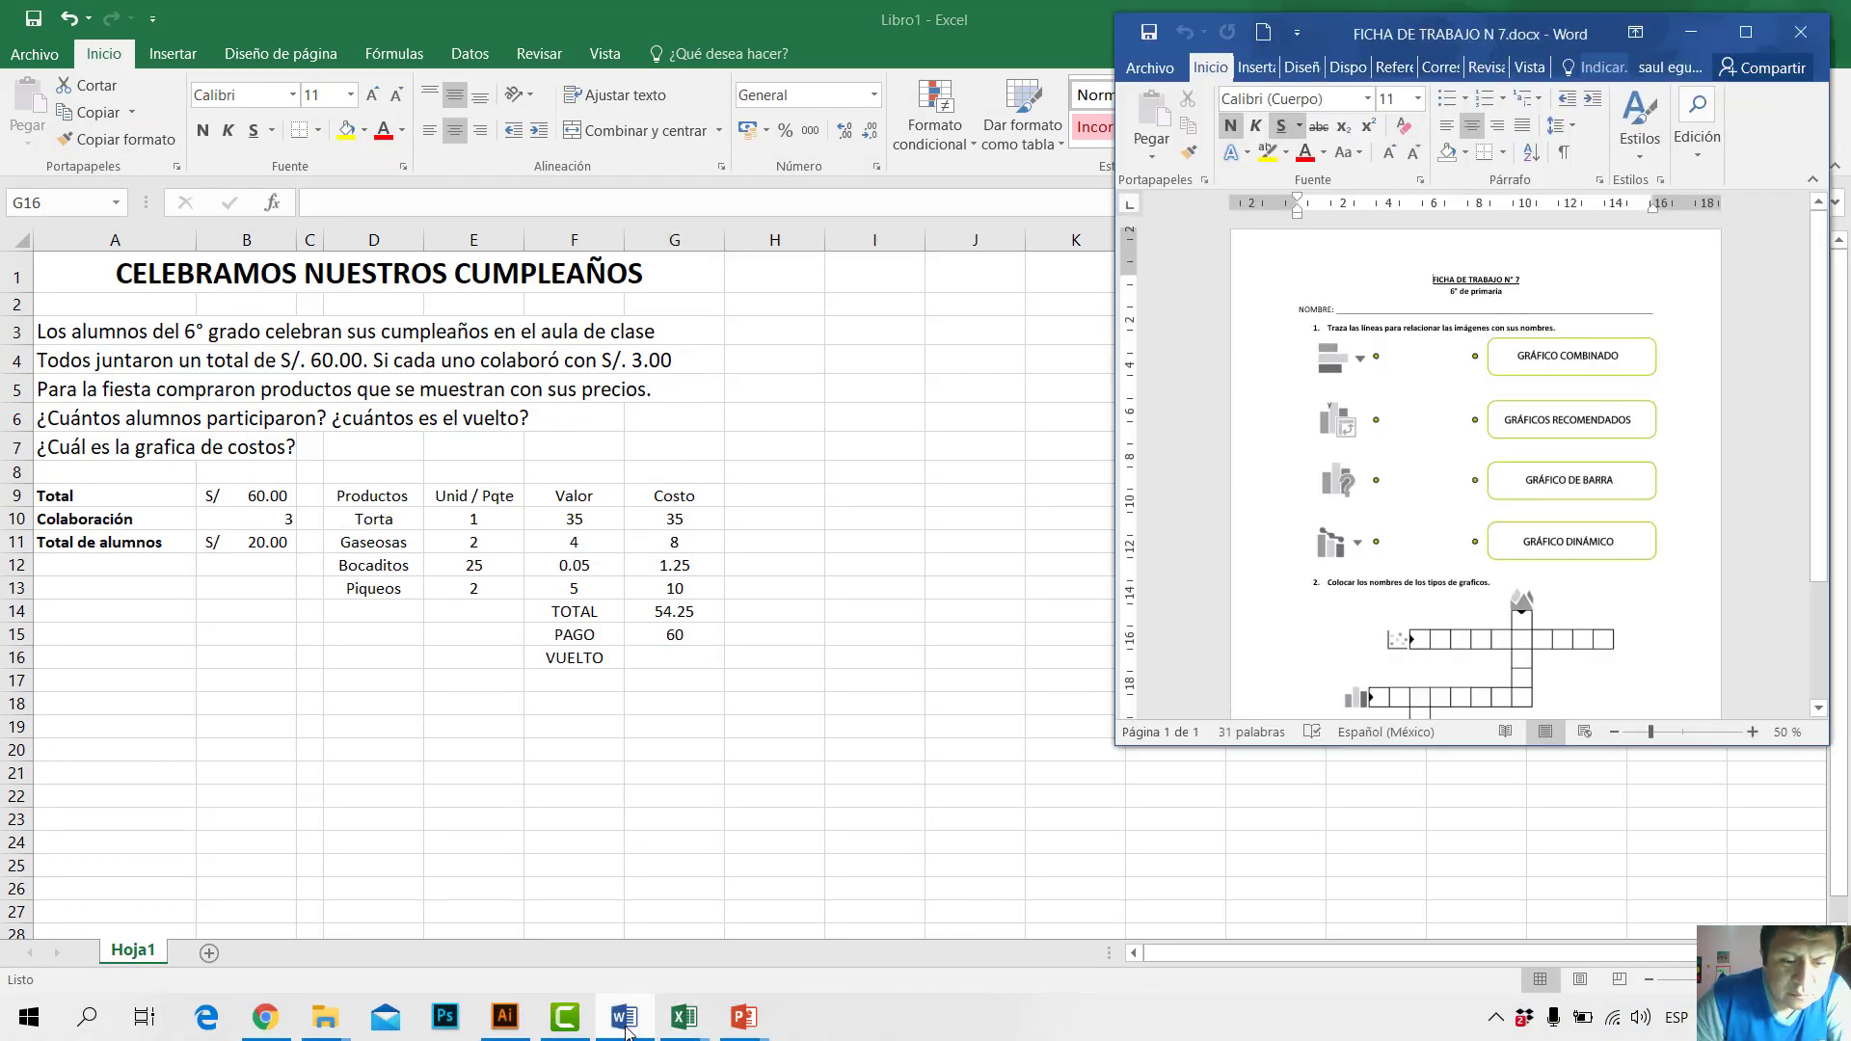
pyautogui.click(1701, 42)
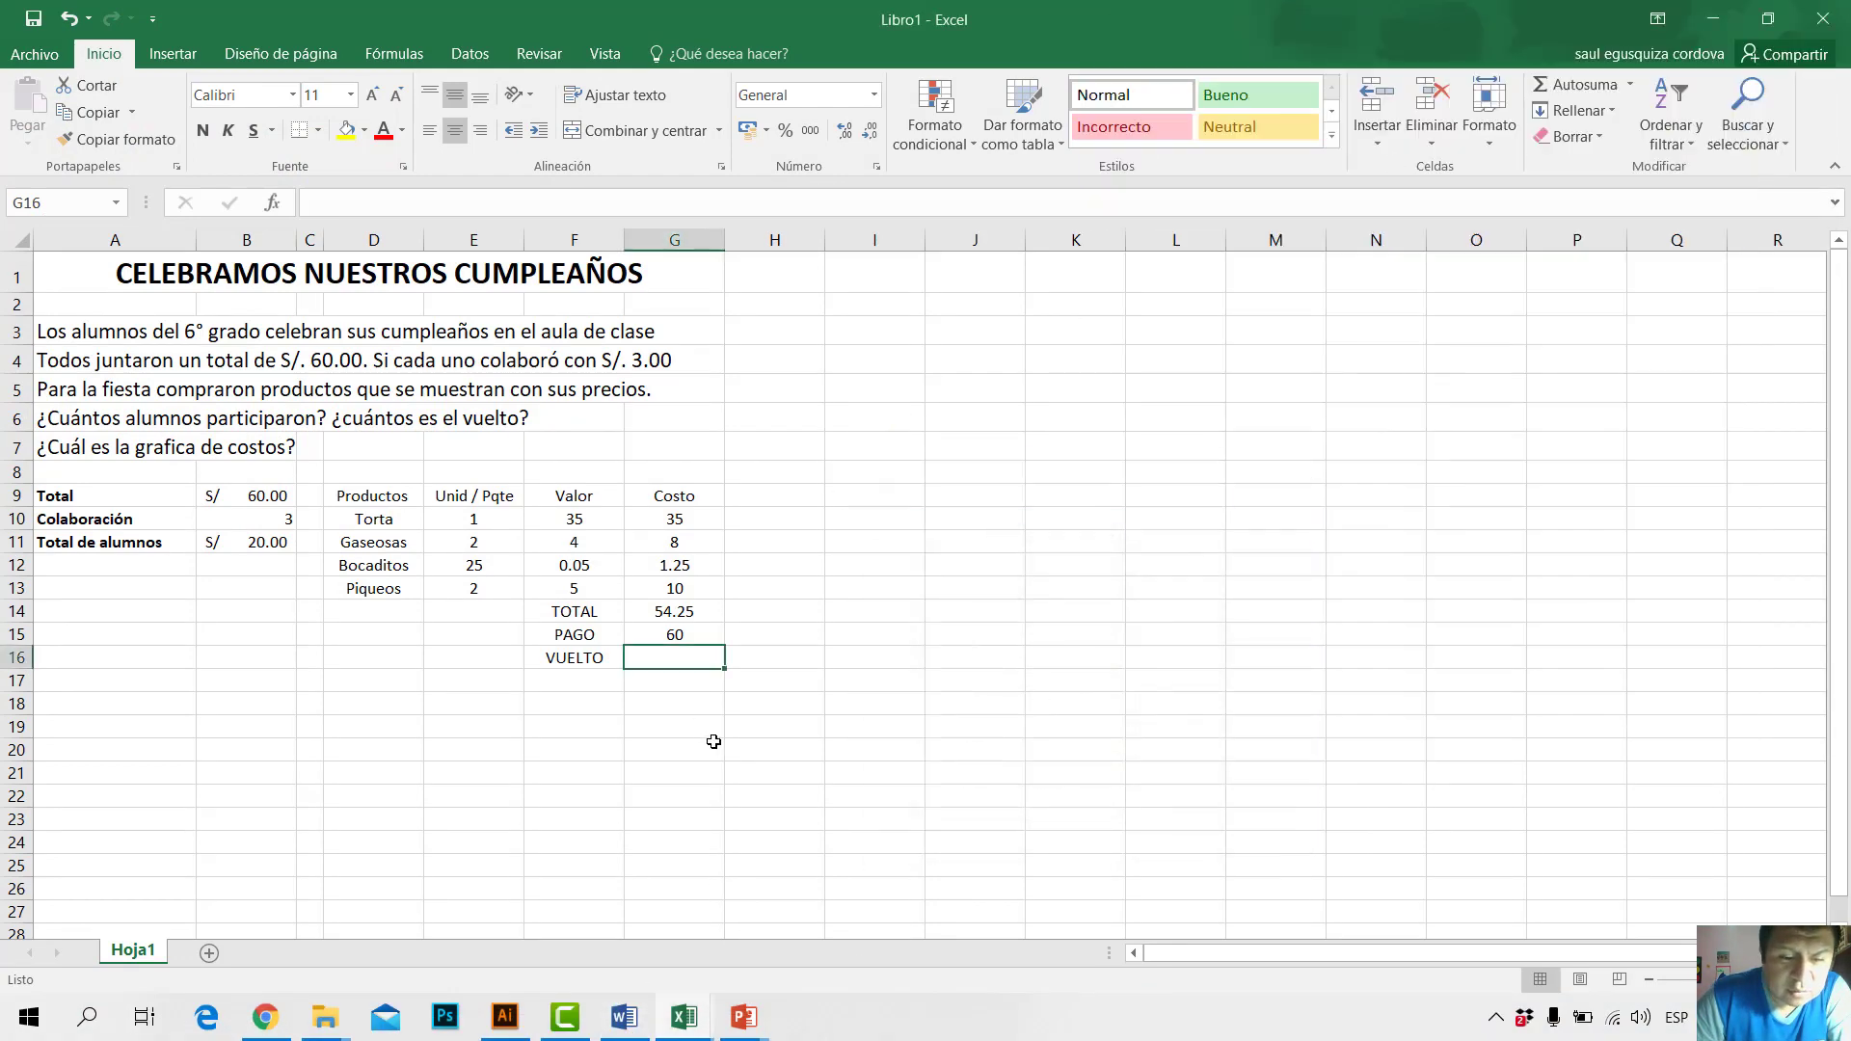
pyautogui.click(625, 1018)
pyautogui.click(625, 1018)
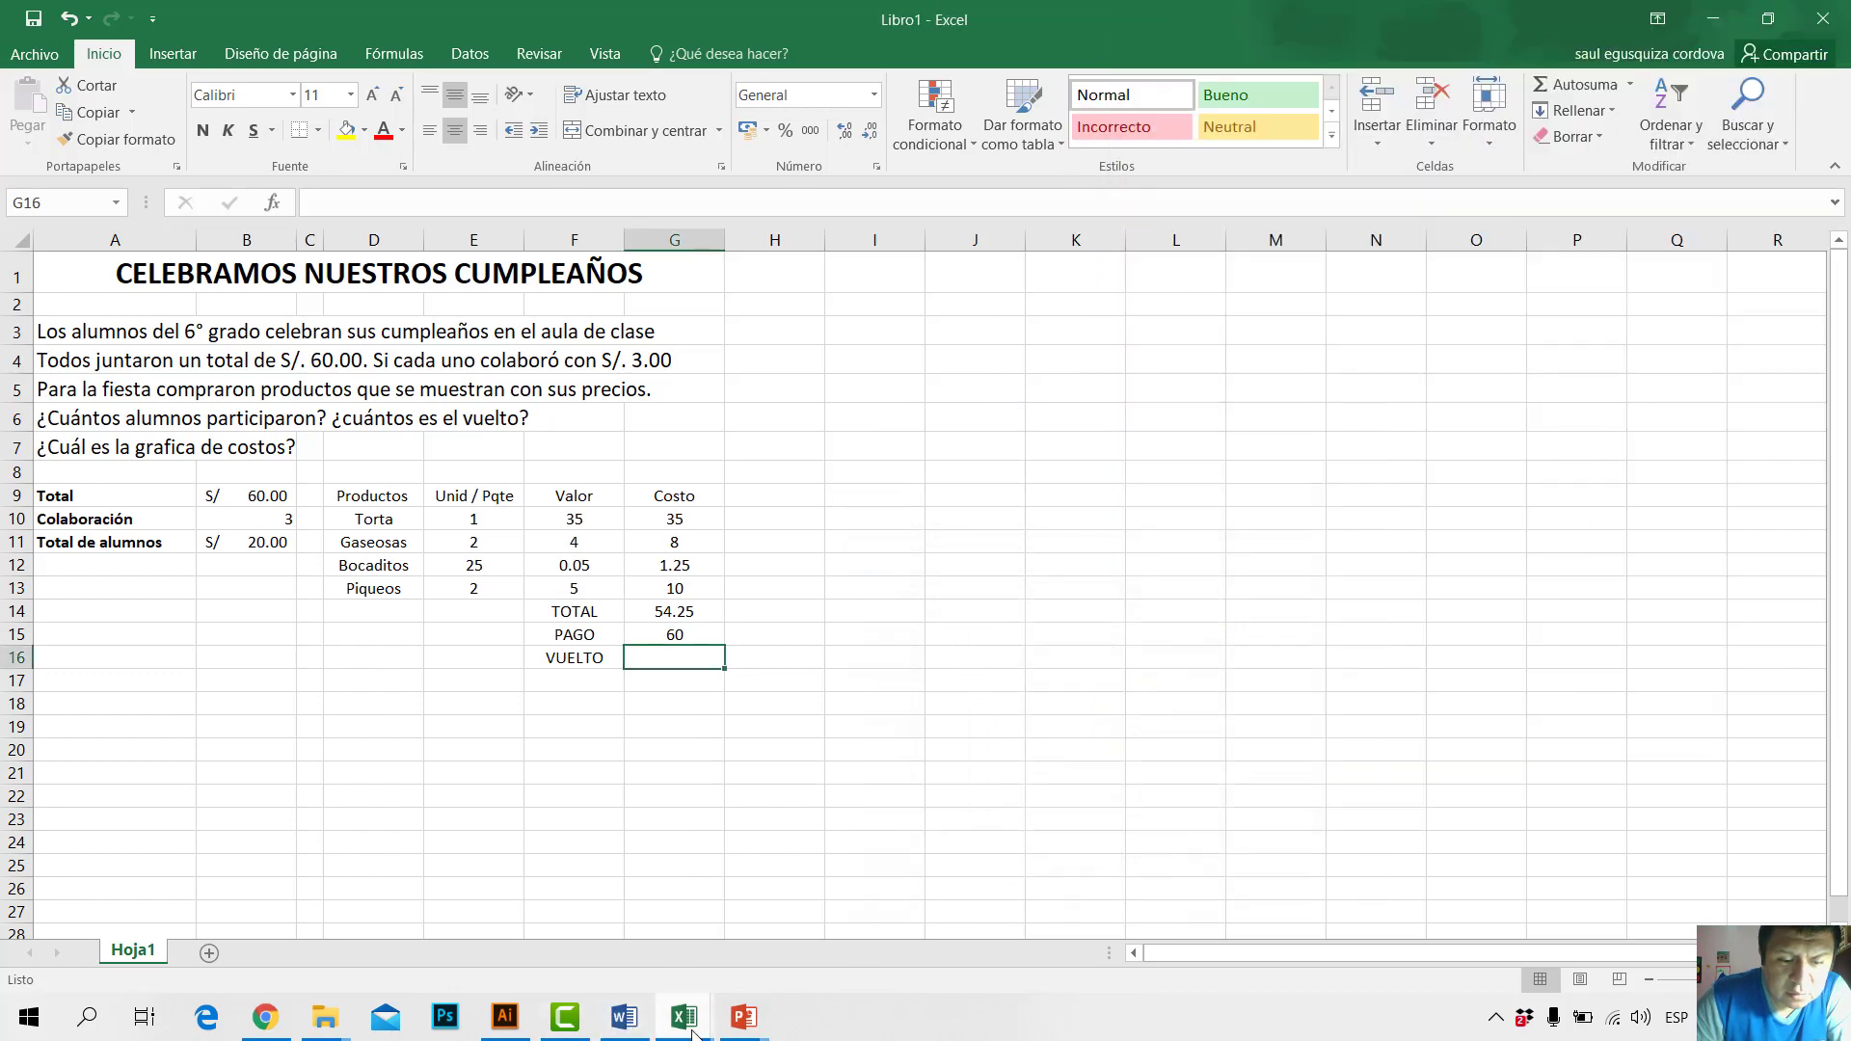
# Step: Check the formulas behind the Costo and Vuelto cells in the finished Libro1.xlsx and return to the new workbook
pyautogui.moveTo(683, 1018)
pyautogui.click(603, 954)
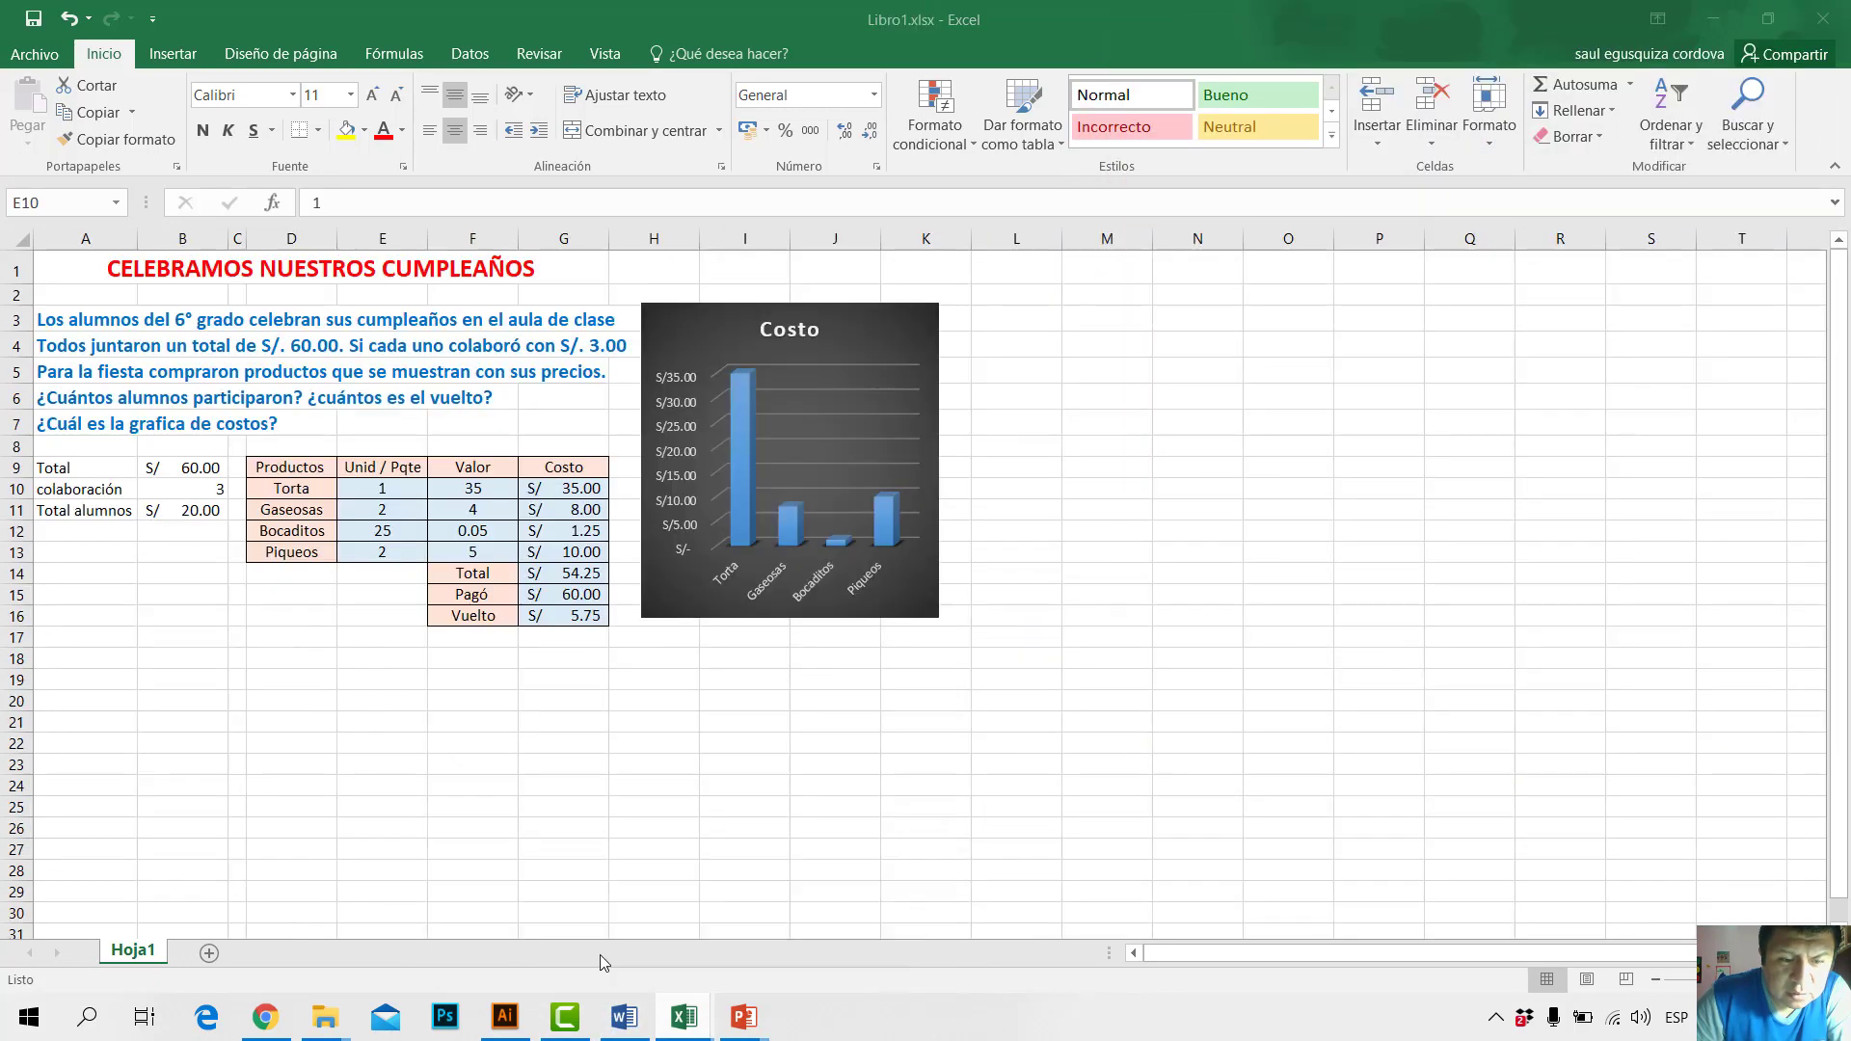
pyautogui.click(590, 706)
pyautogui.click(580, 611)
pyautogui.click(571, 558)
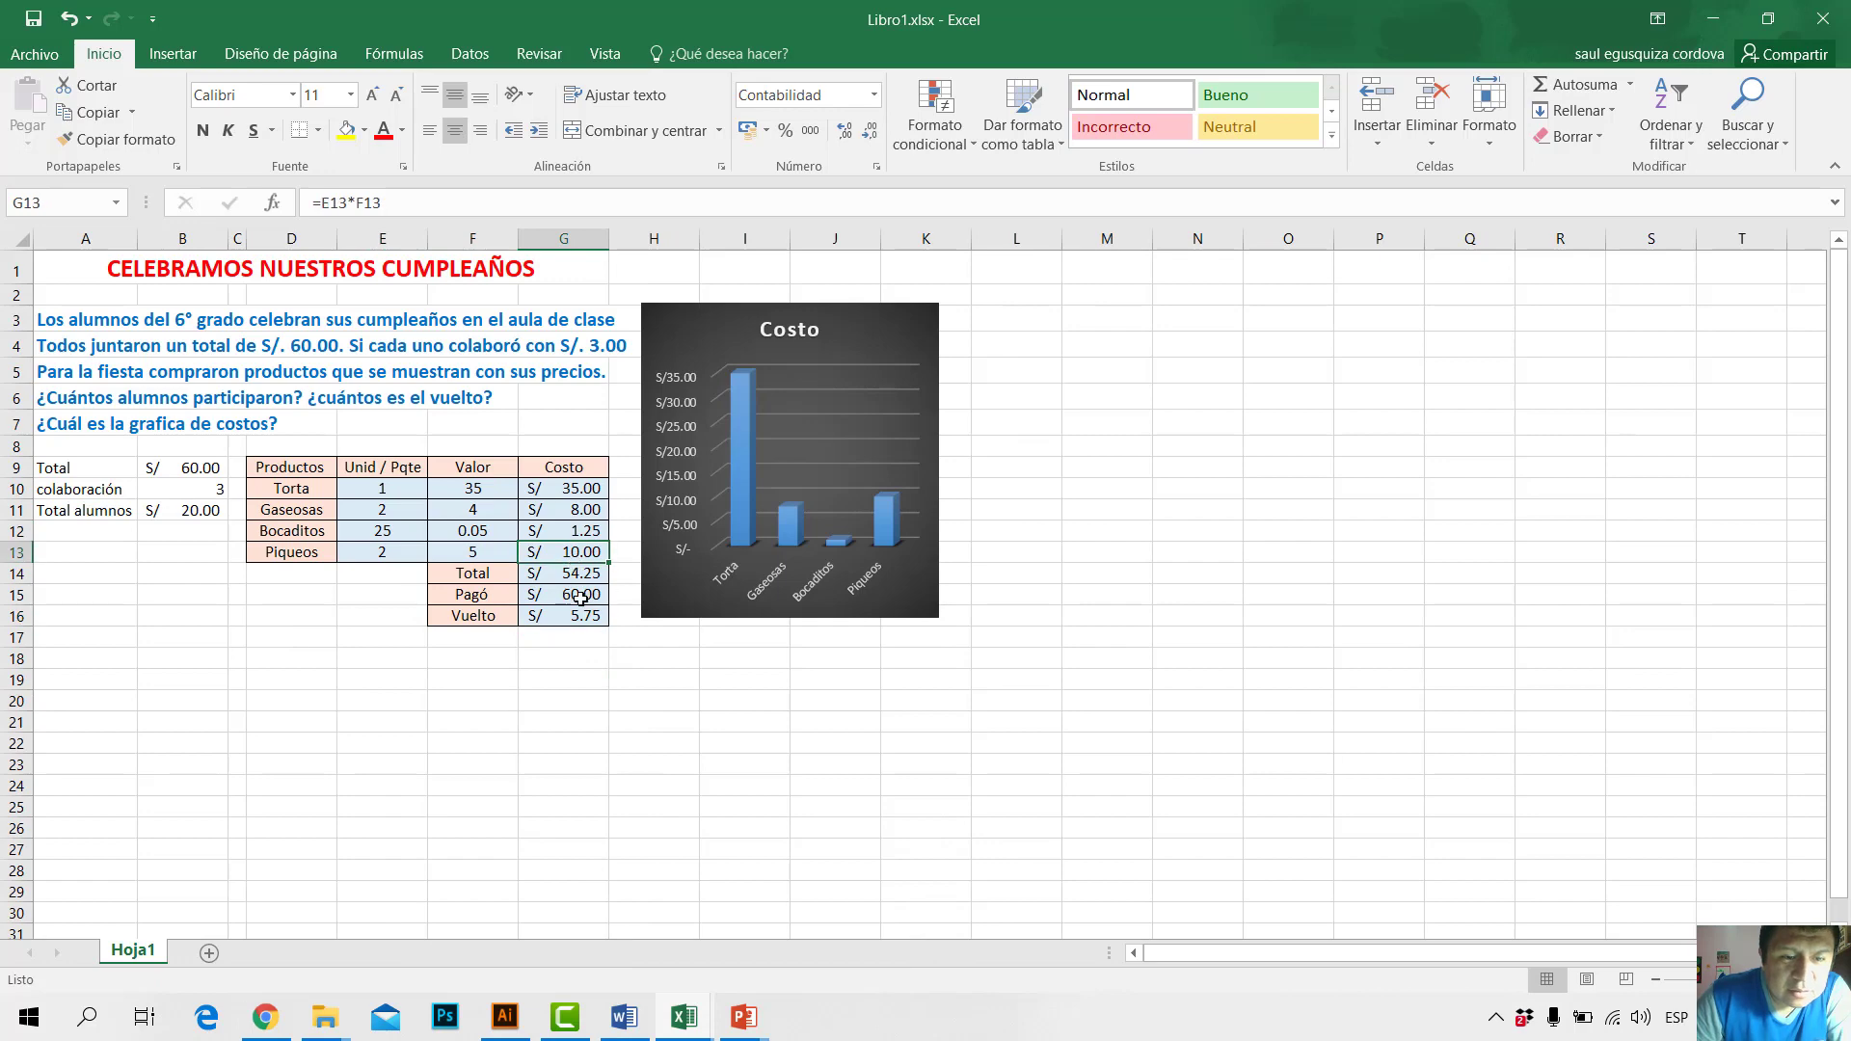
pyautogui.click(566, 621)
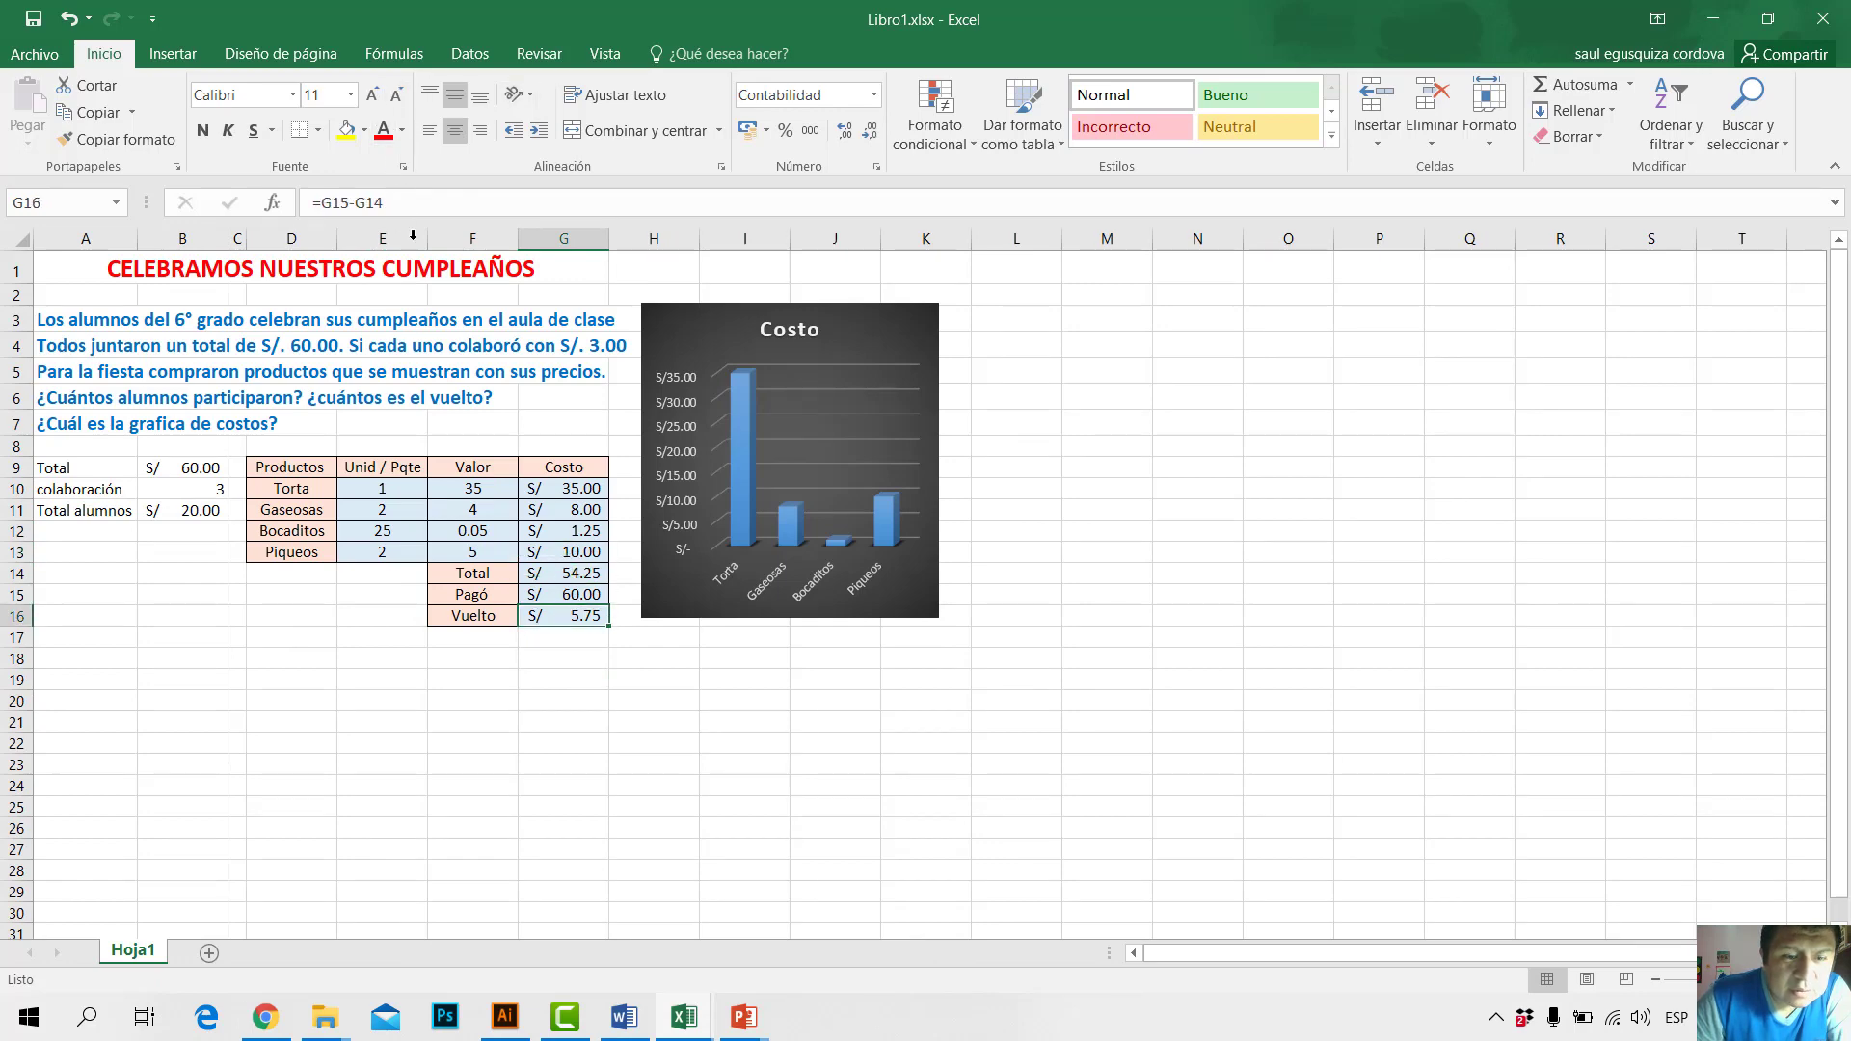
pyautogui.click(1727, 21)
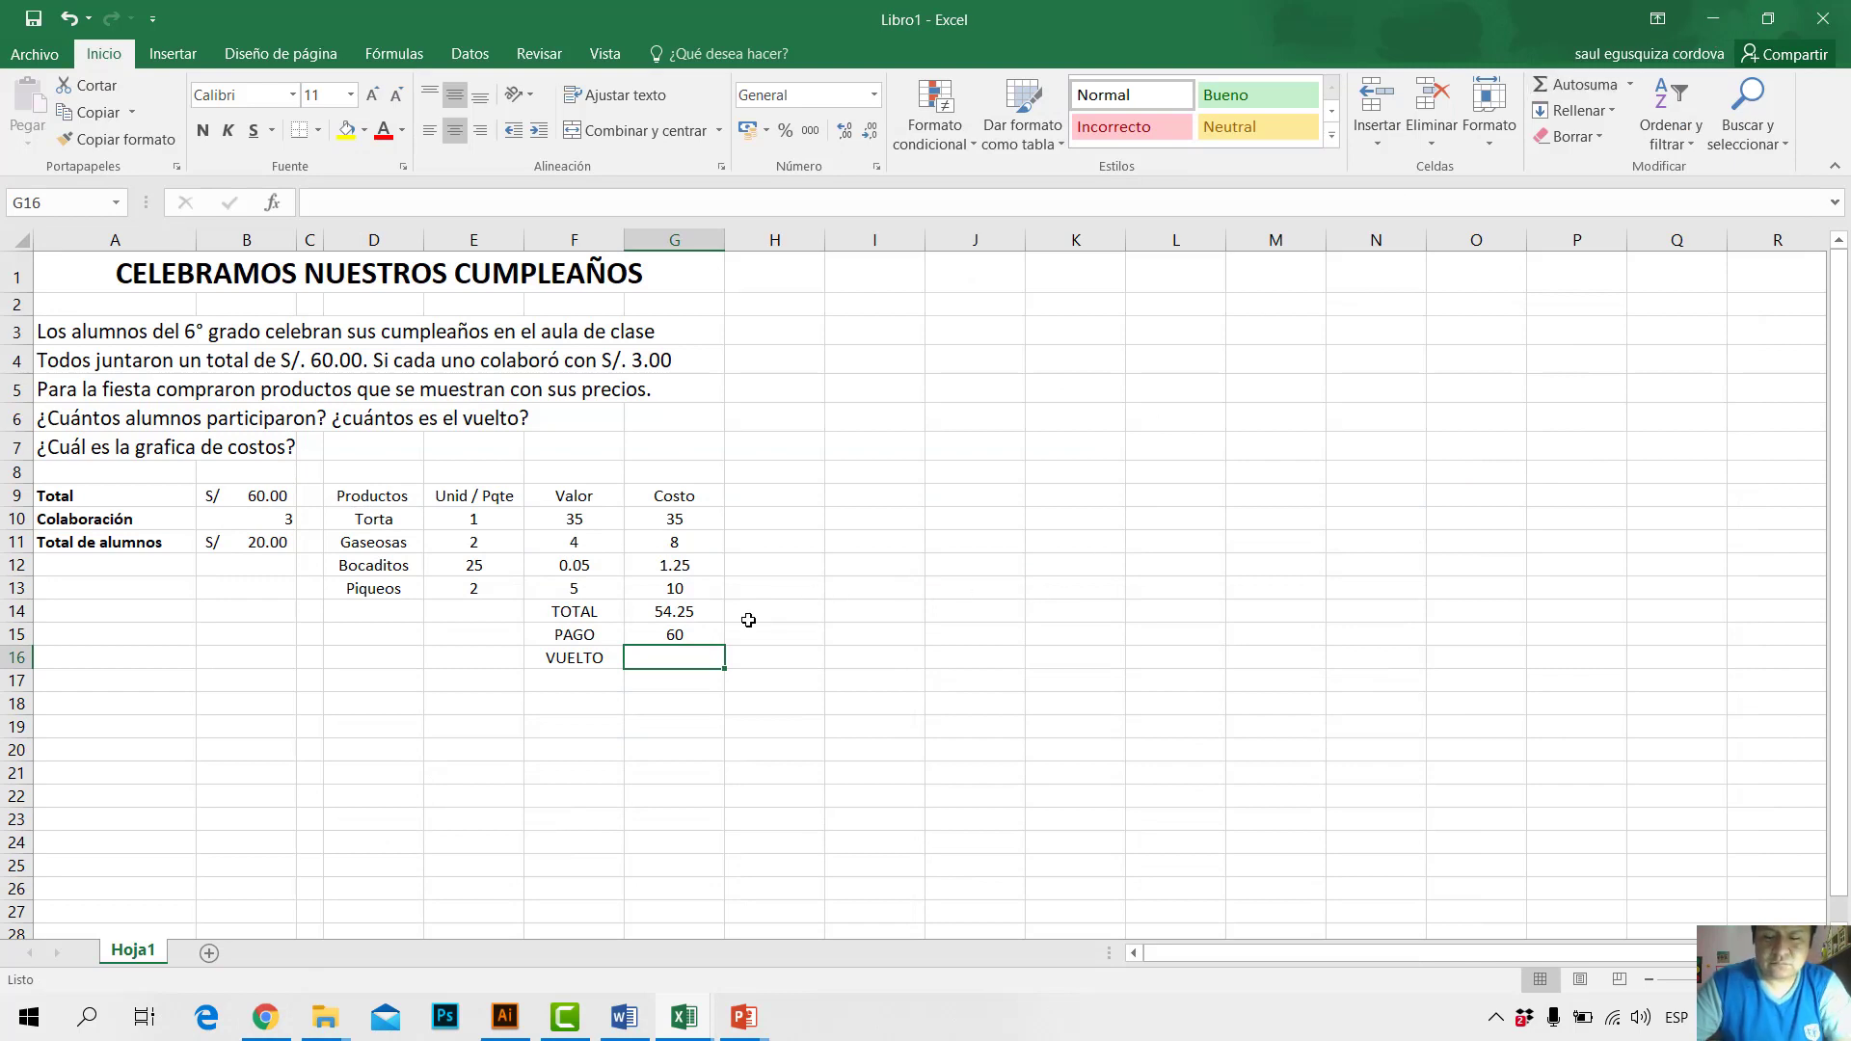
# Step: Calculate the VUELTO amount in G16 by subtracting the total from the payment with =G15-G14
pyautogui.write('=')
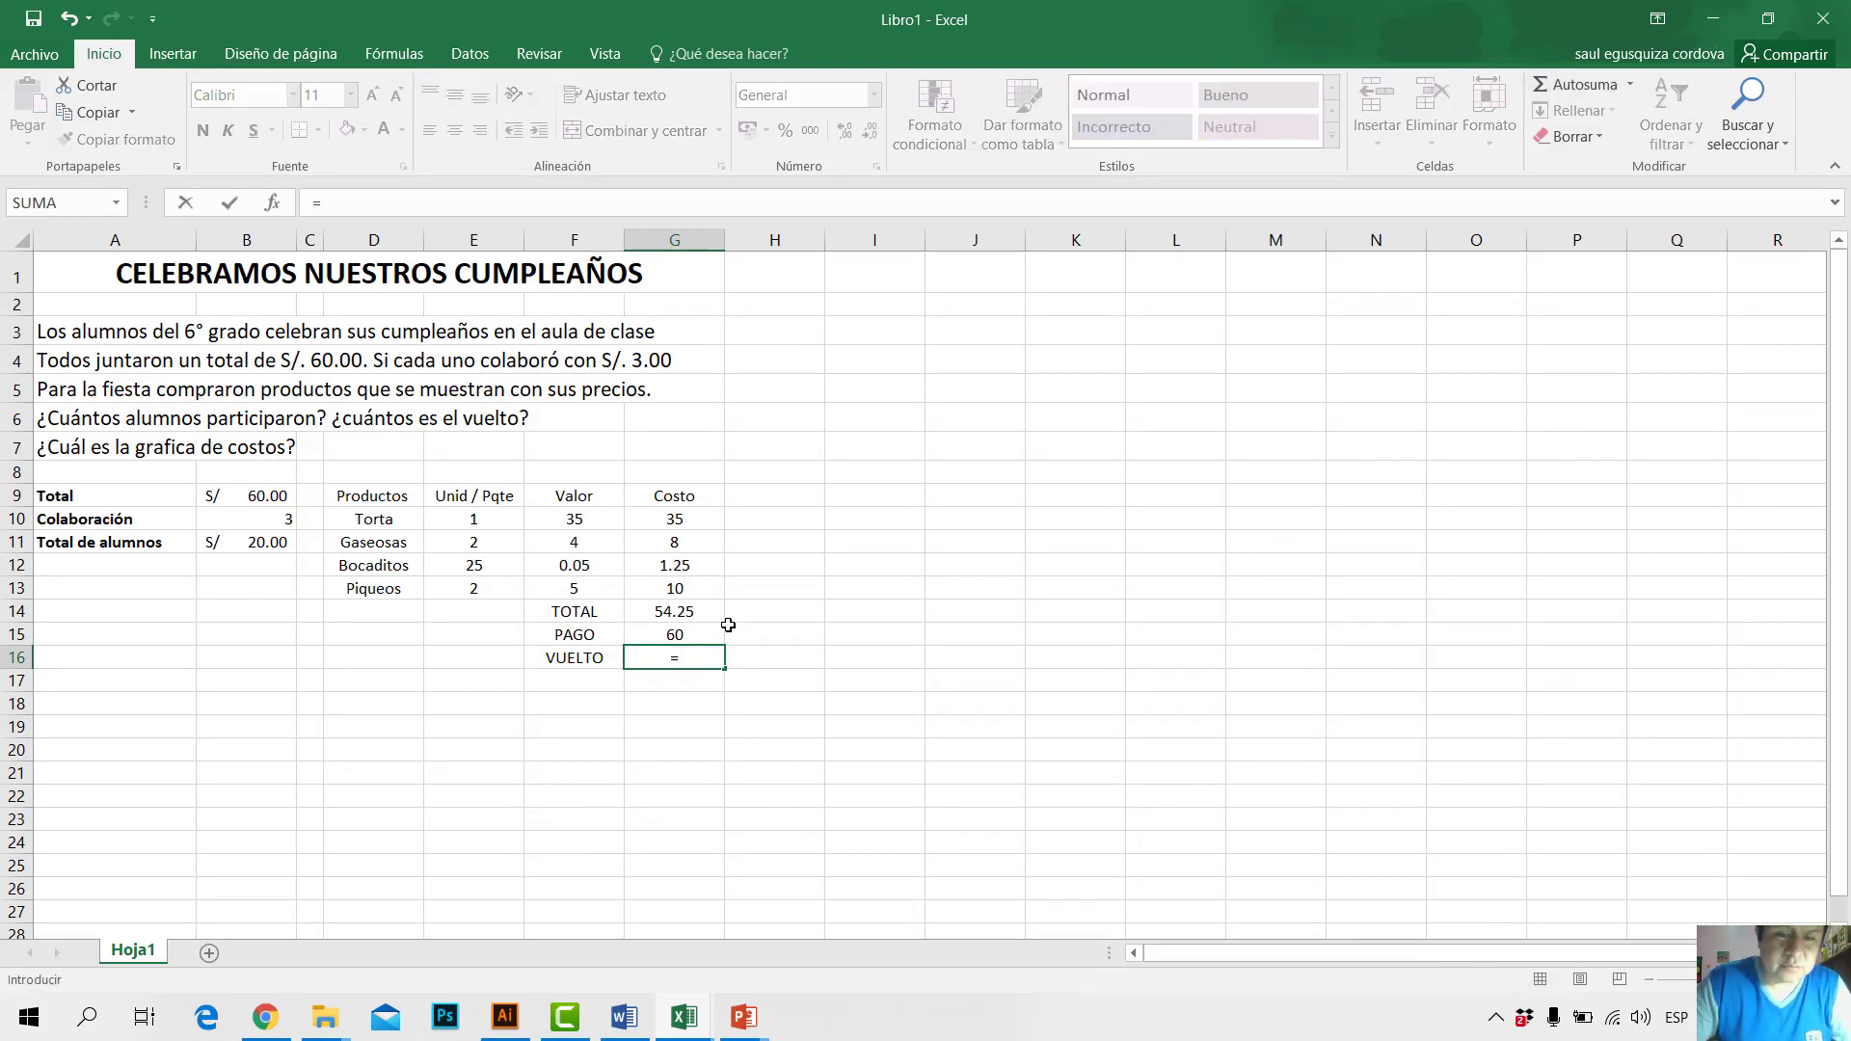
pyautogui.click(712, 632)
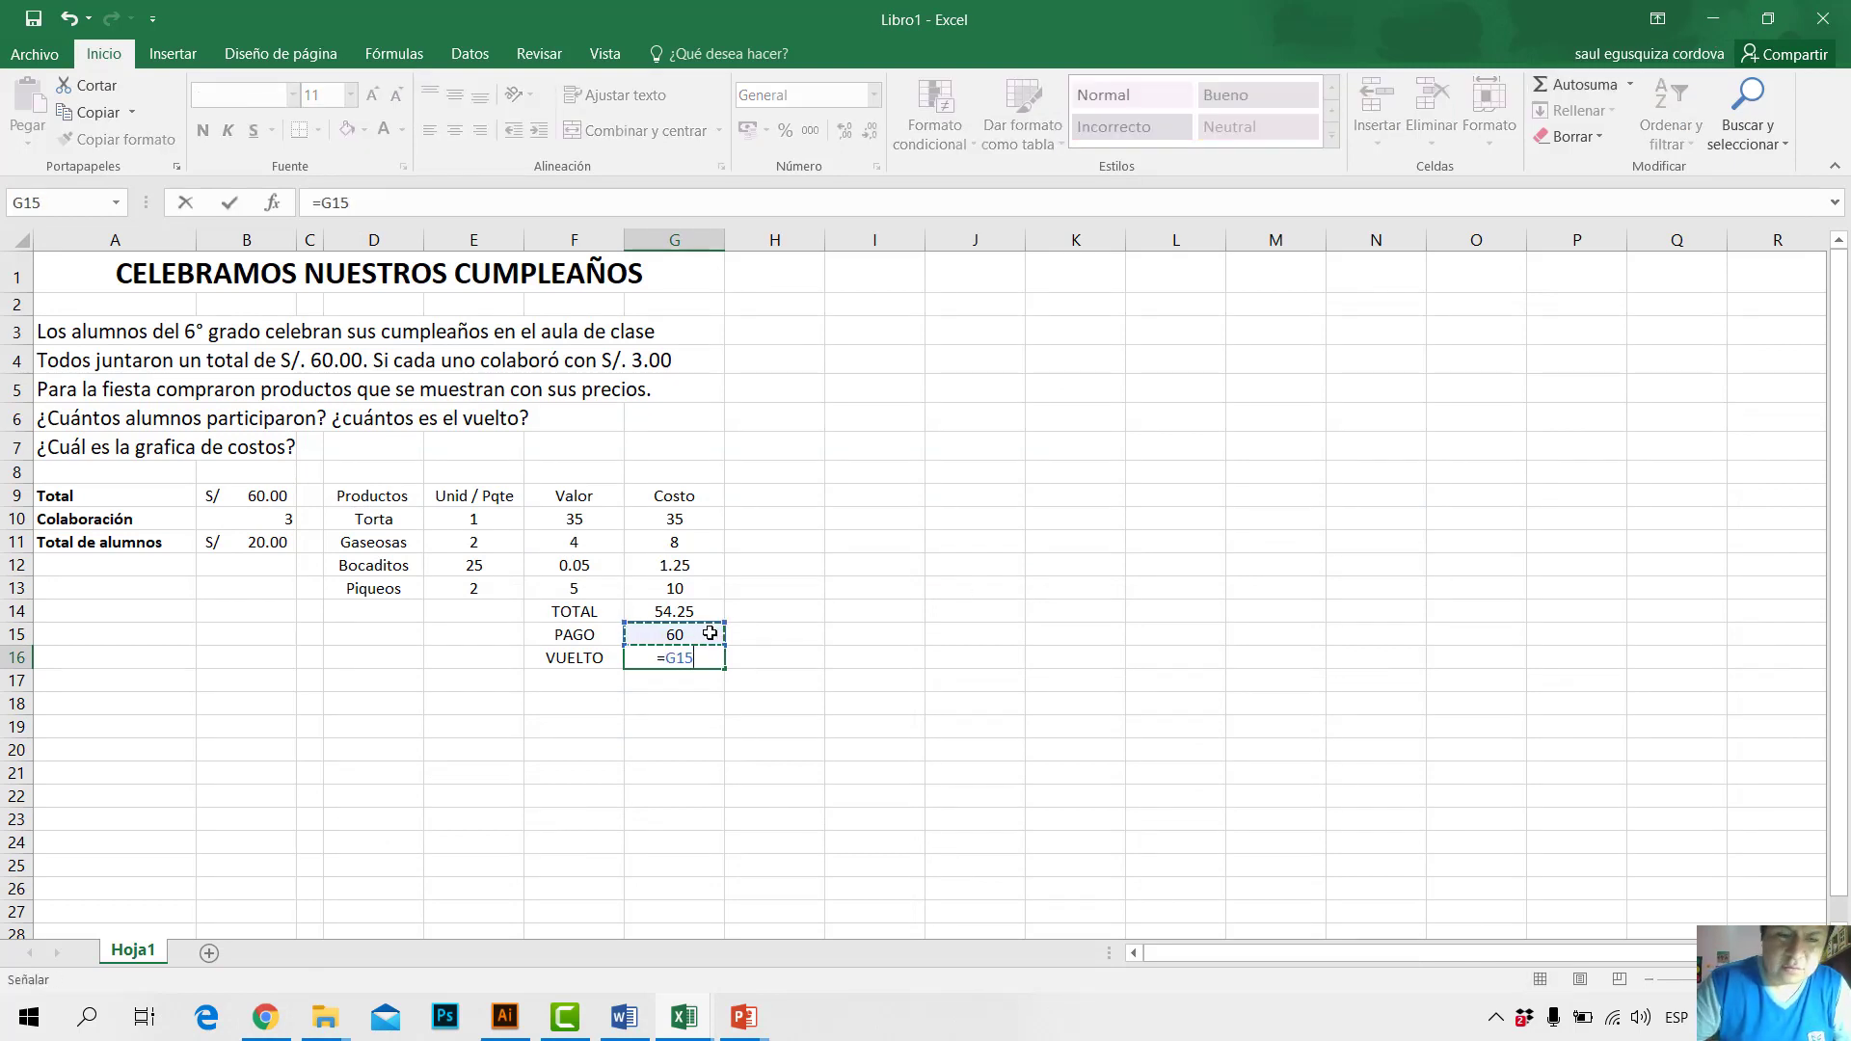
pyautogui.write('-')
pyautogui.click(696, 614)
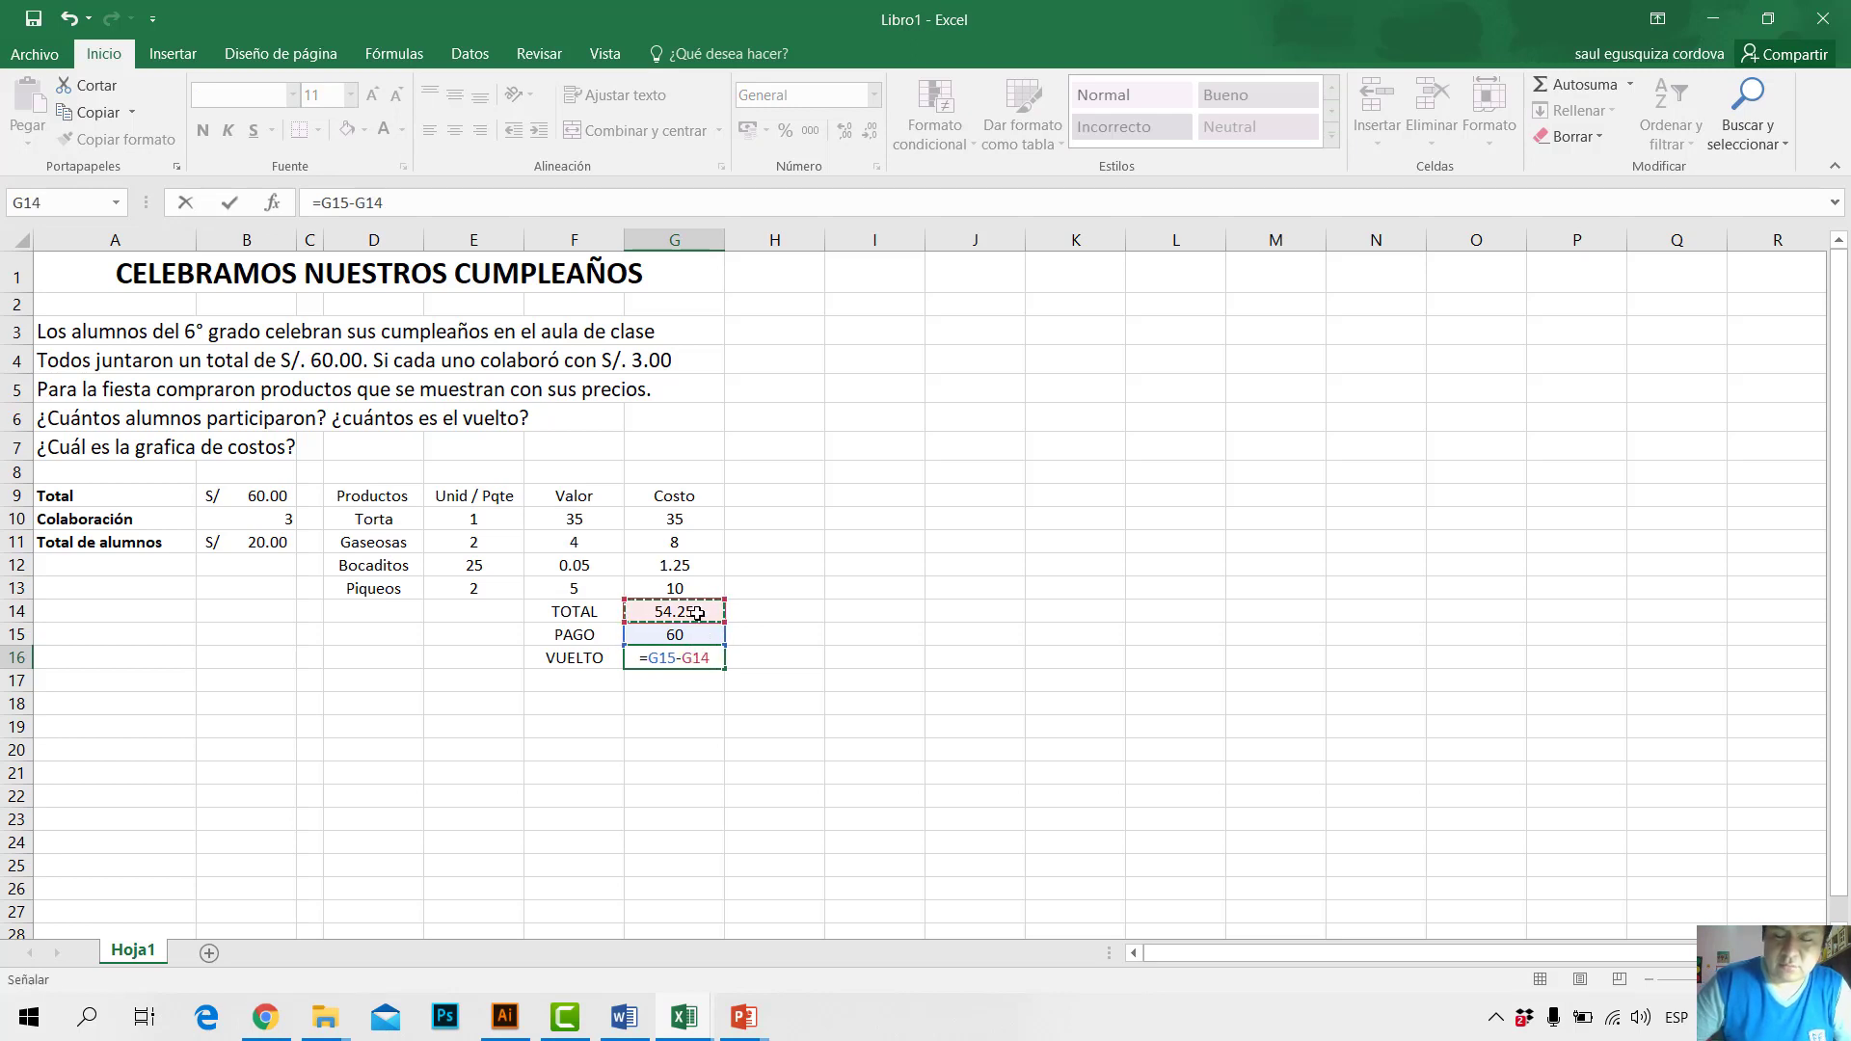
pyautogui.press('Return')
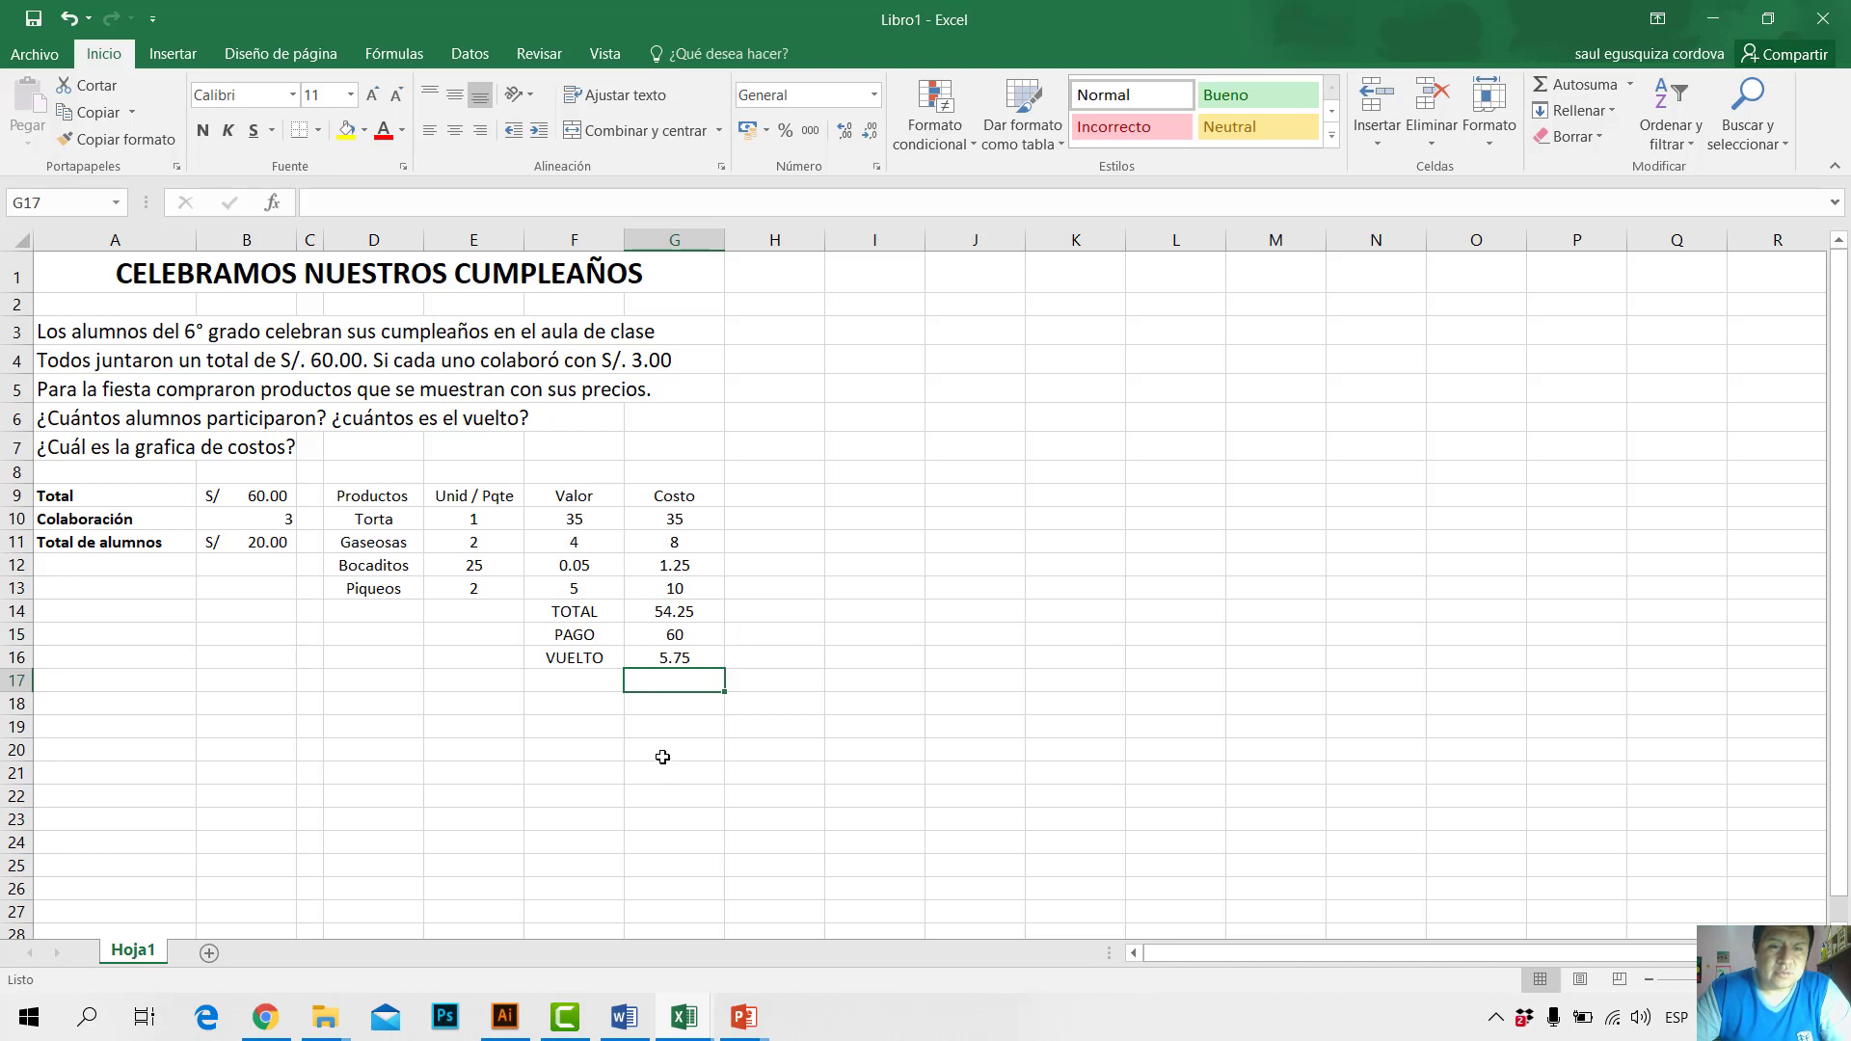
# Step: Format the cost, total, payment and change amounts in G10:G16 as S/ Español (Perú) accounting currency
pyautogui.moveTo(696, 519); pyautogui.dragTo(711, 661)
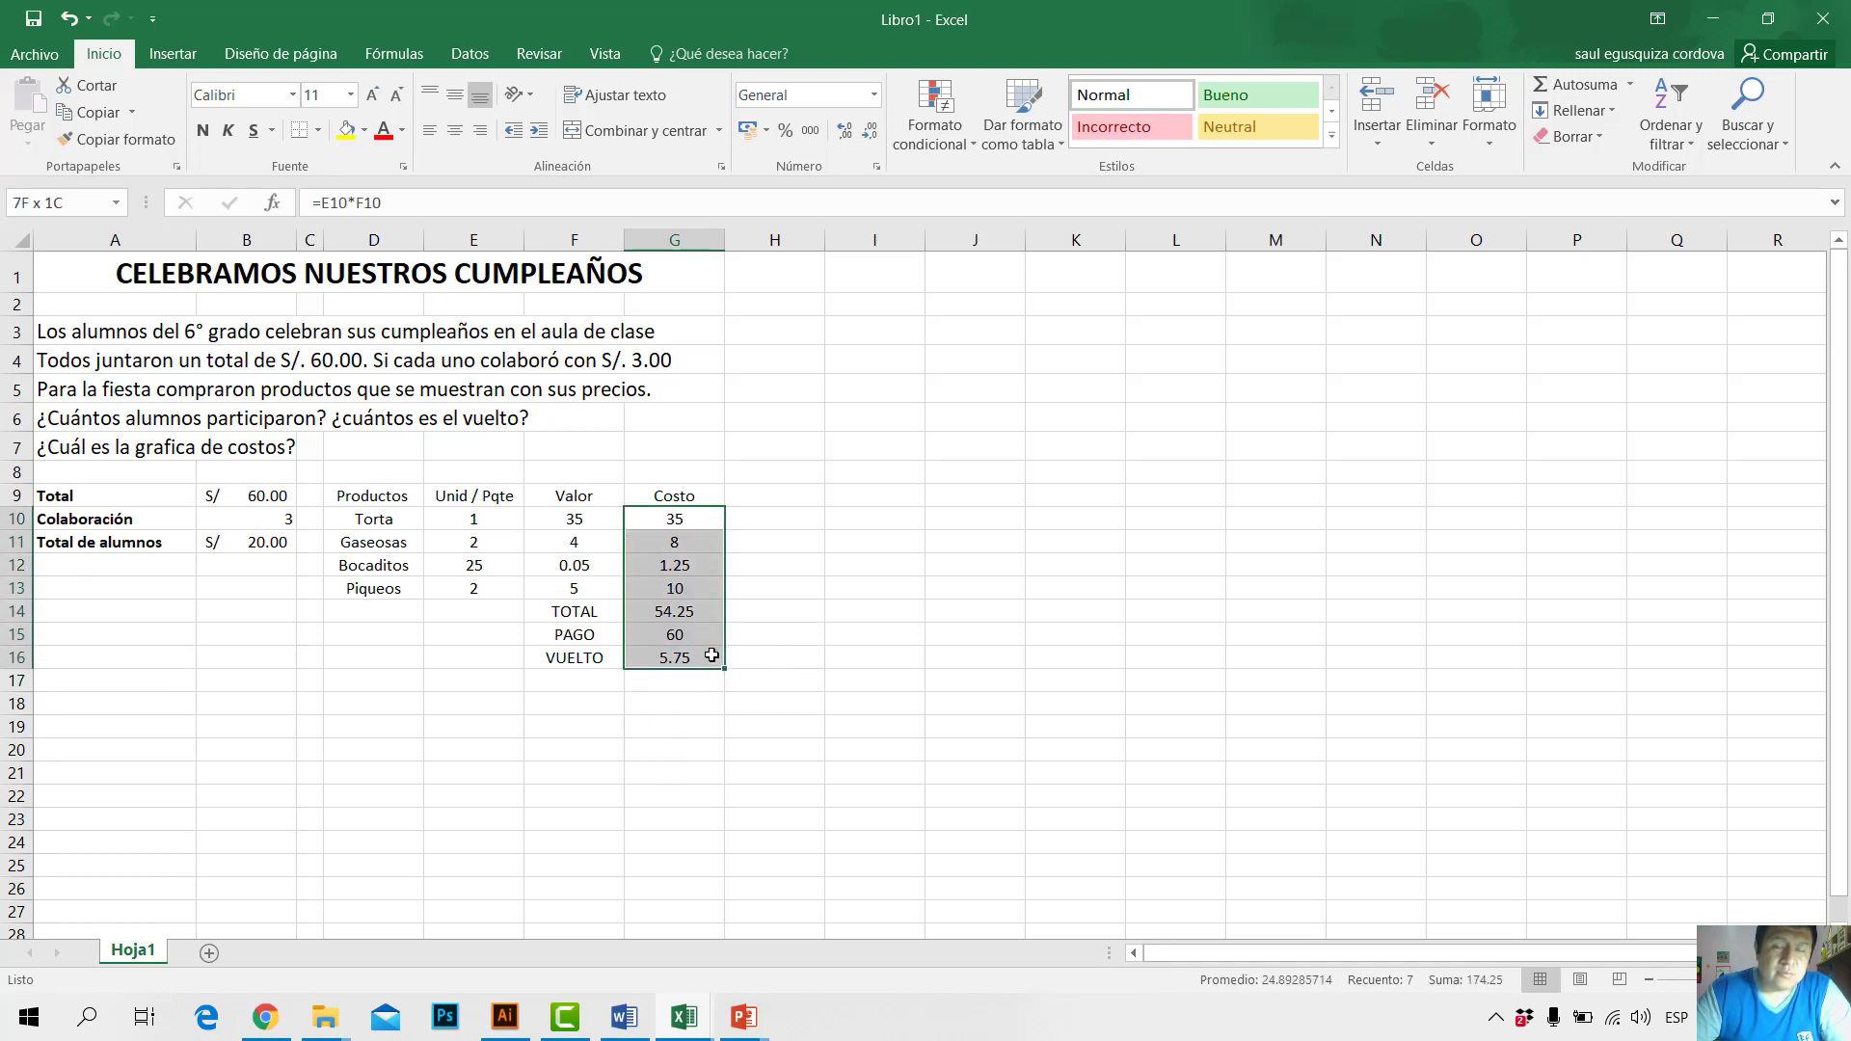
pyautogui.click(768, 131)
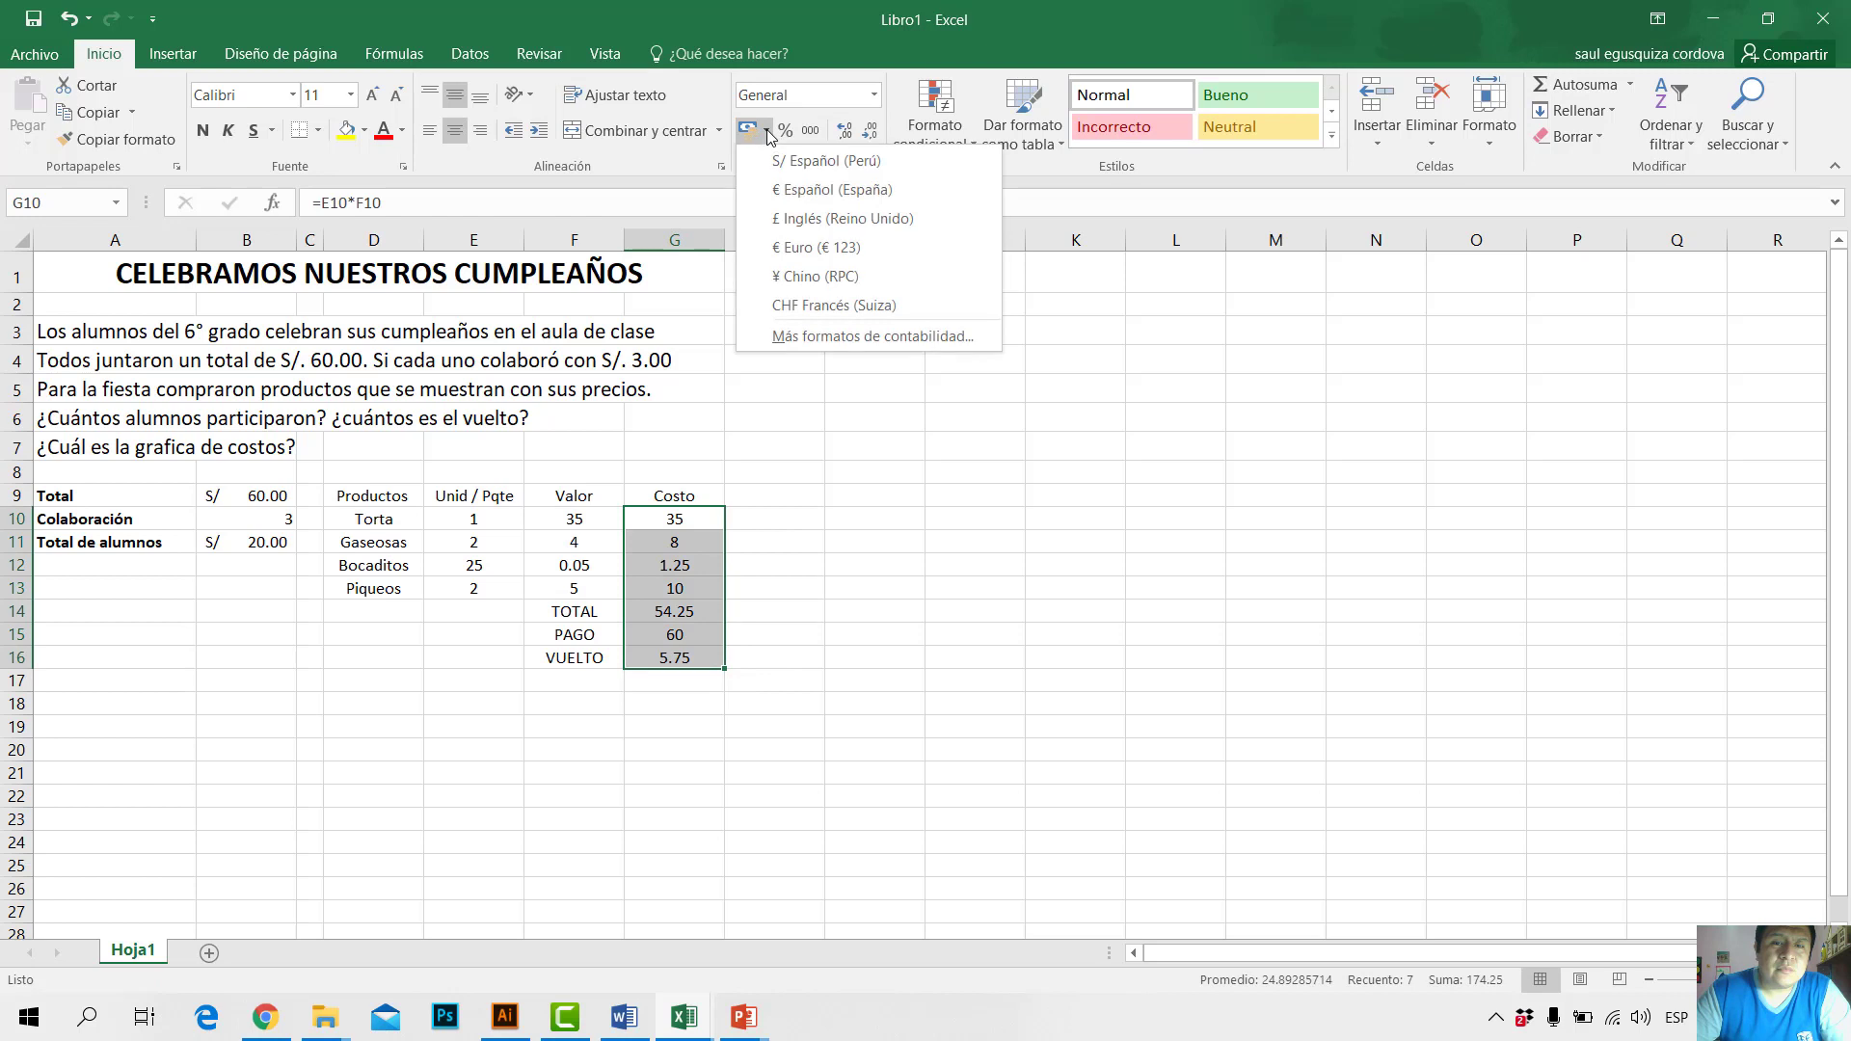
pyautogui.click(826, 160)
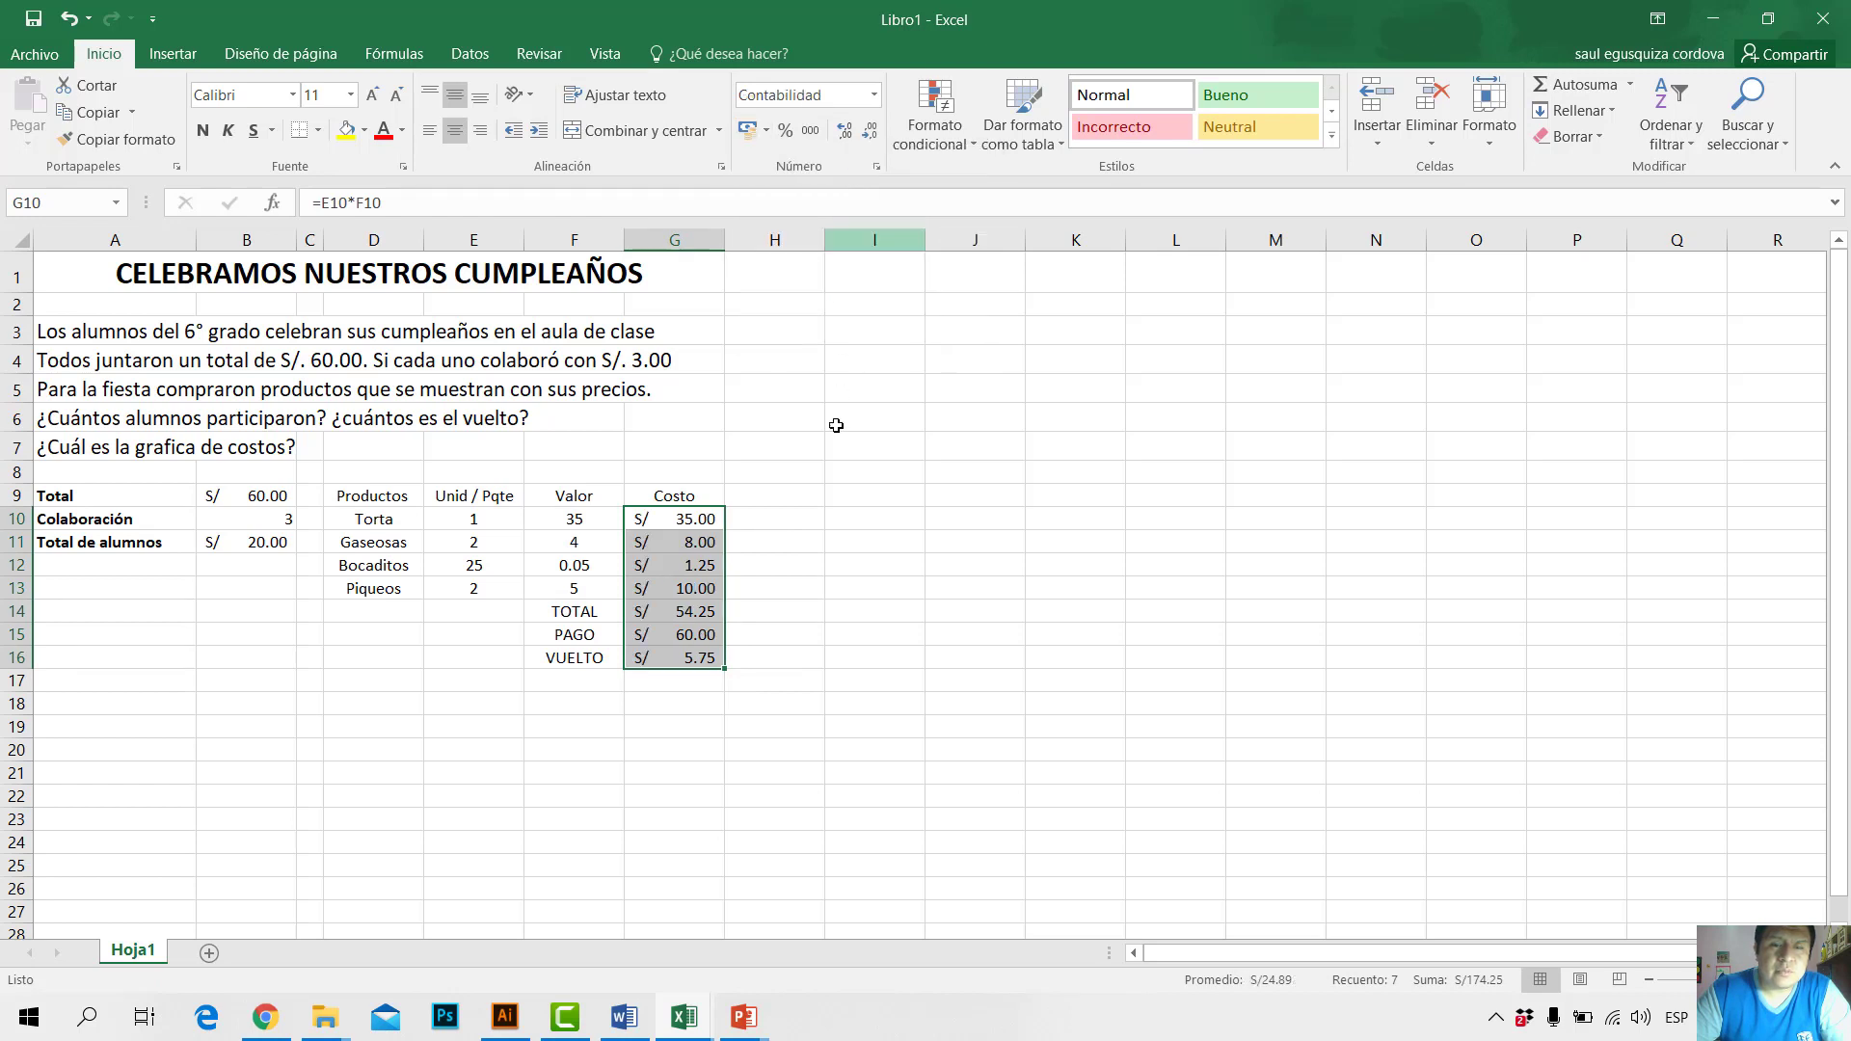
pyautogui.click(795, 703)
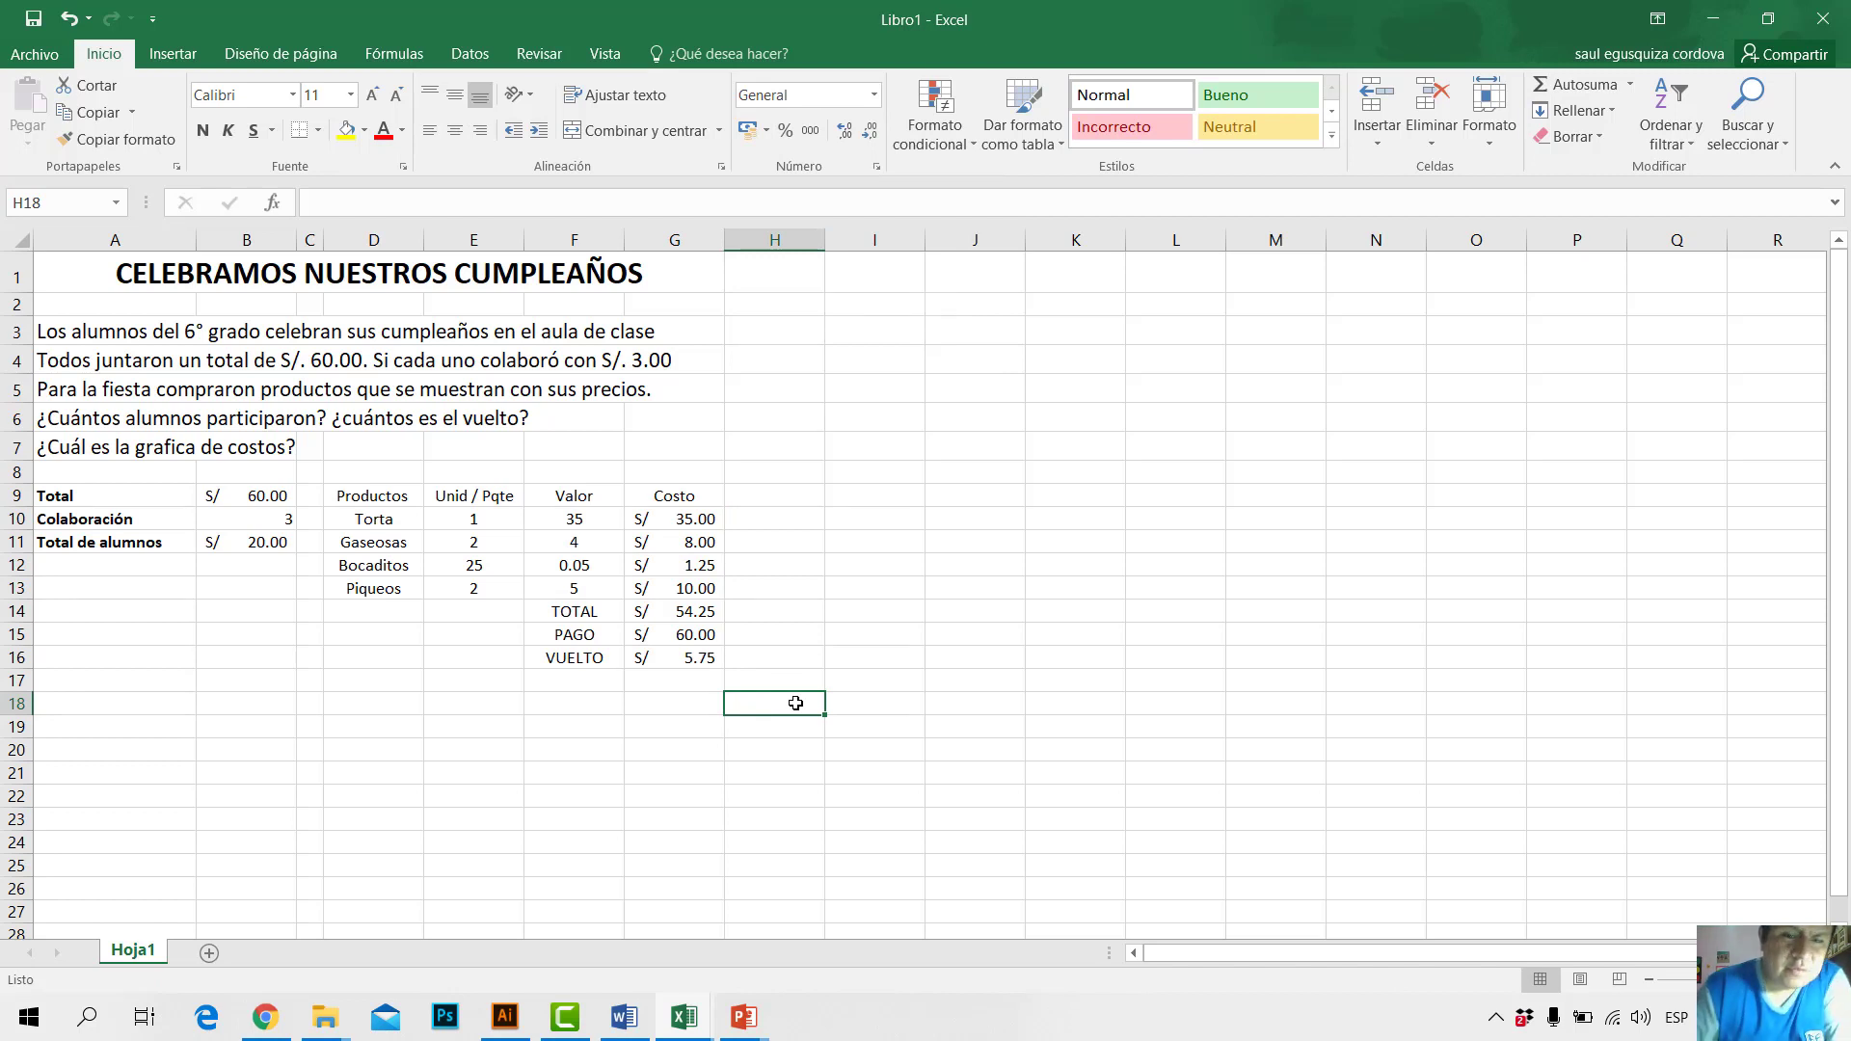
# Step: Review the formulas and amounts behind the Costo, TOTAL, PAGO and VUELTO cells in column G
pyautogui.click(699, 603)
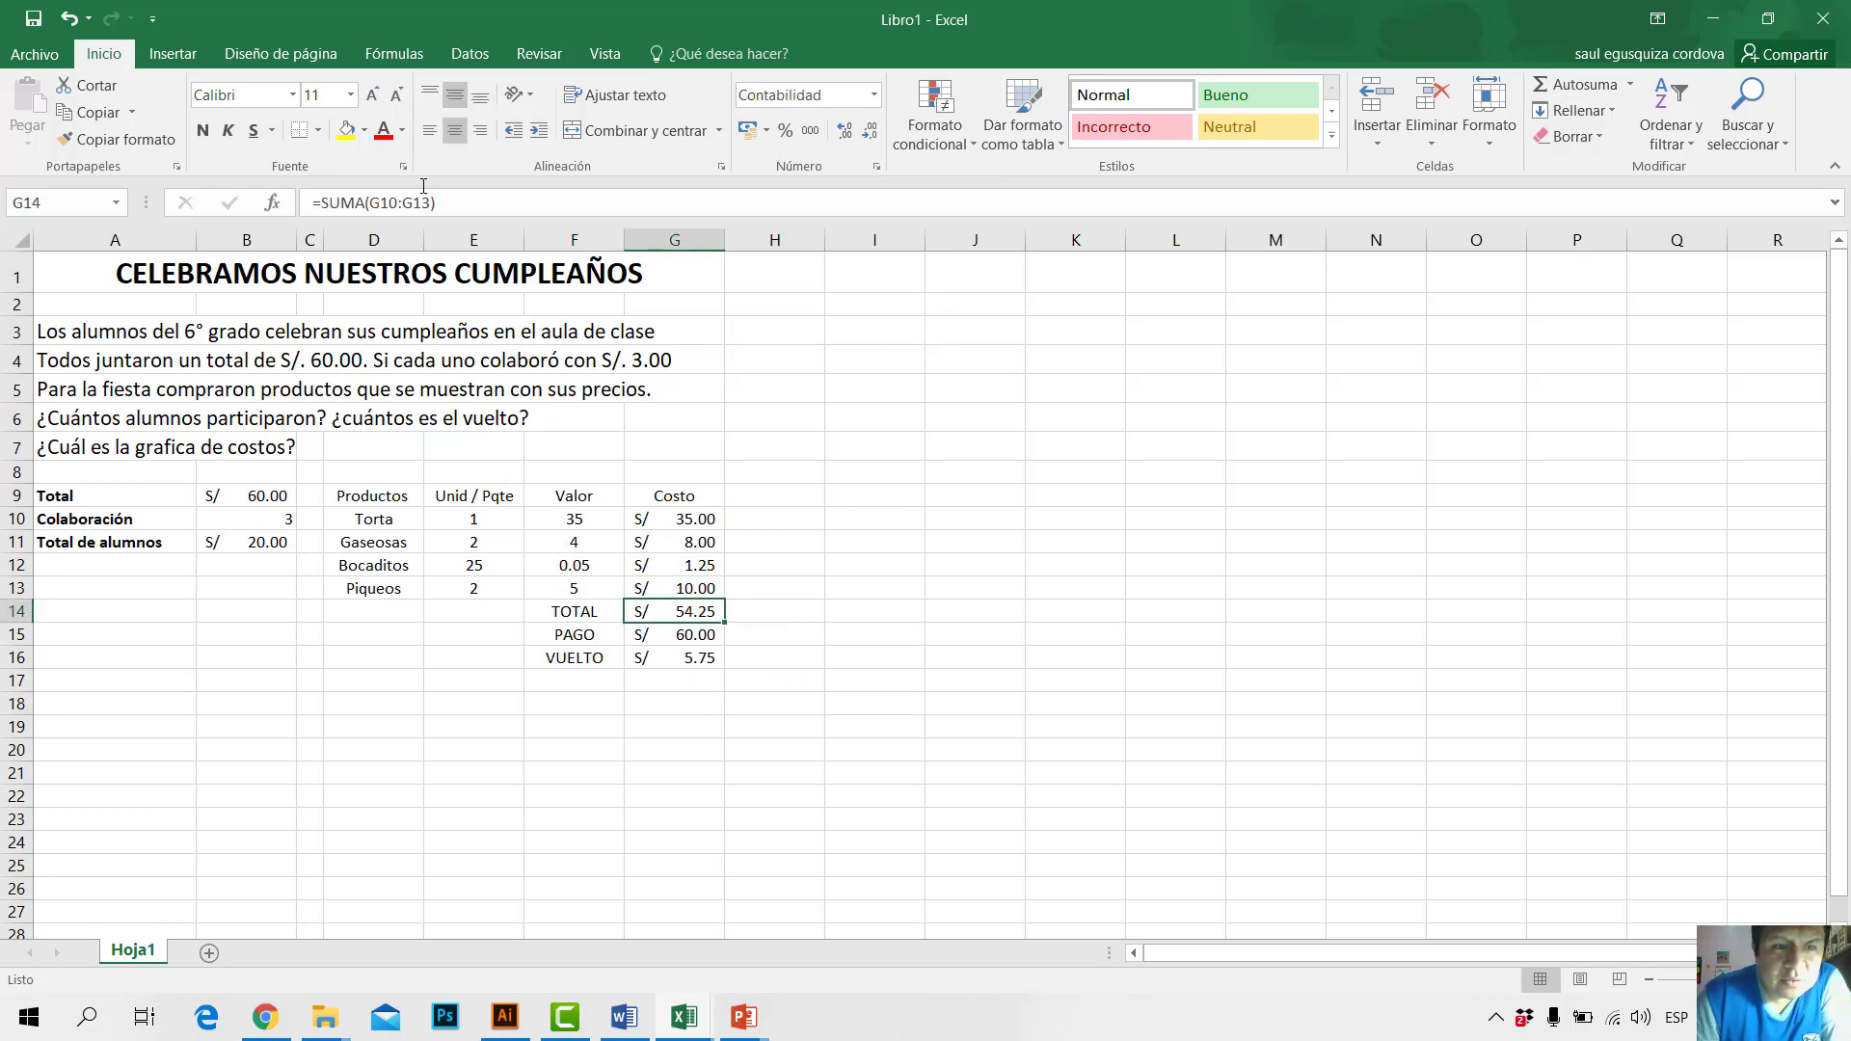
pyautogui.click(704, 640)
pyautogui.click(698, 656)
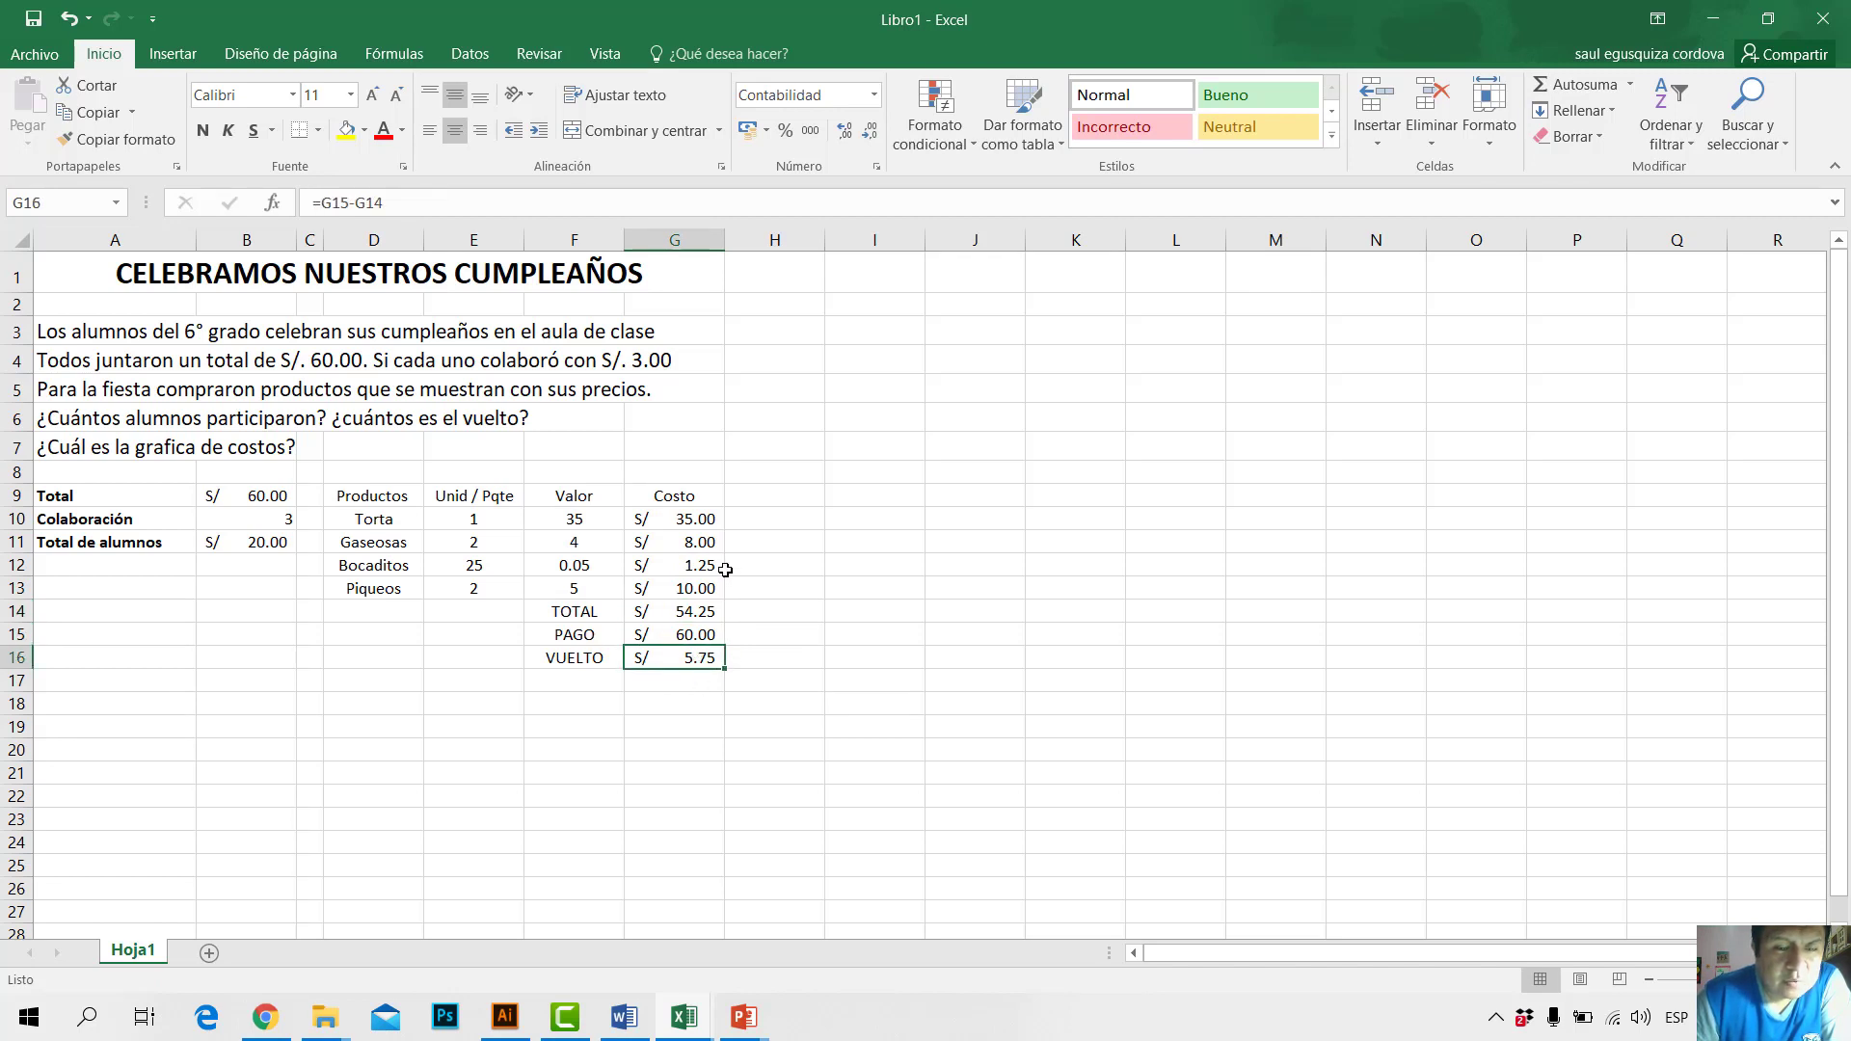
pyautogui.press('Up')
pyautogui.press('Up')
pyautogui.press('Up')
pyautogui.press('Up')
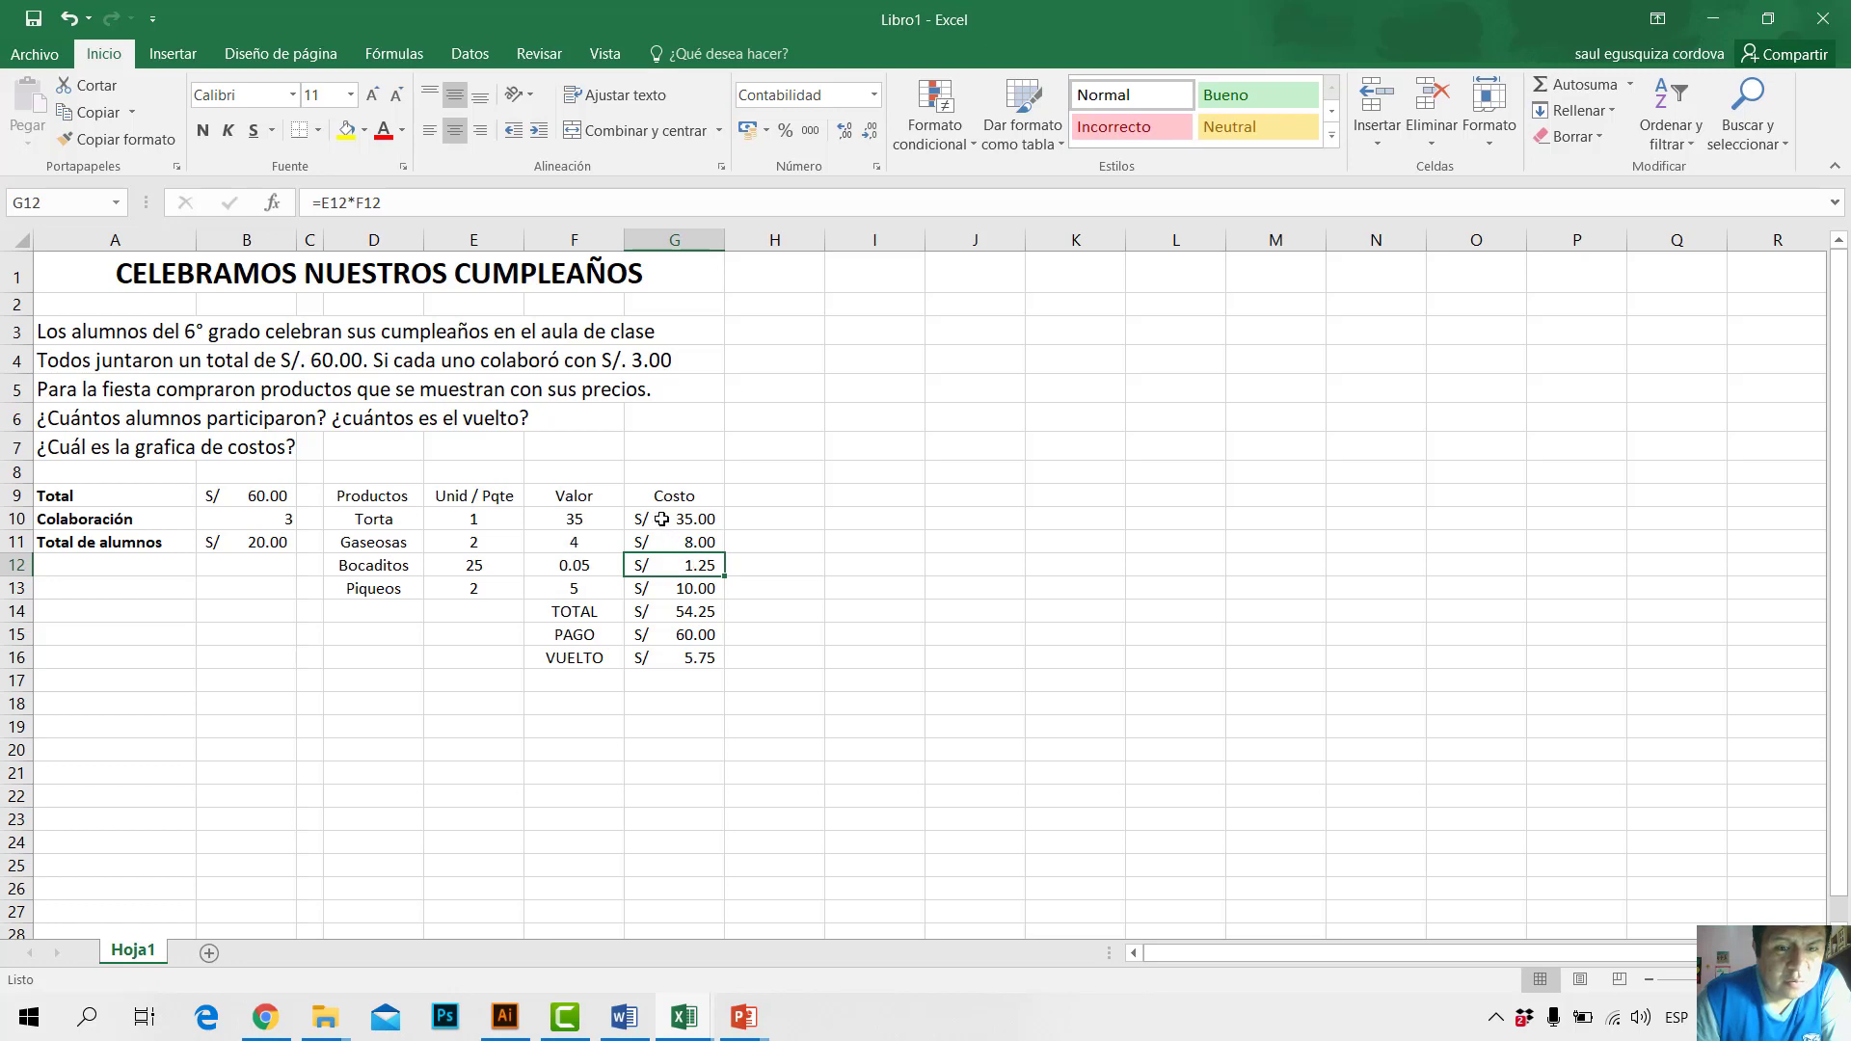
pyautogui.click(702, 541)
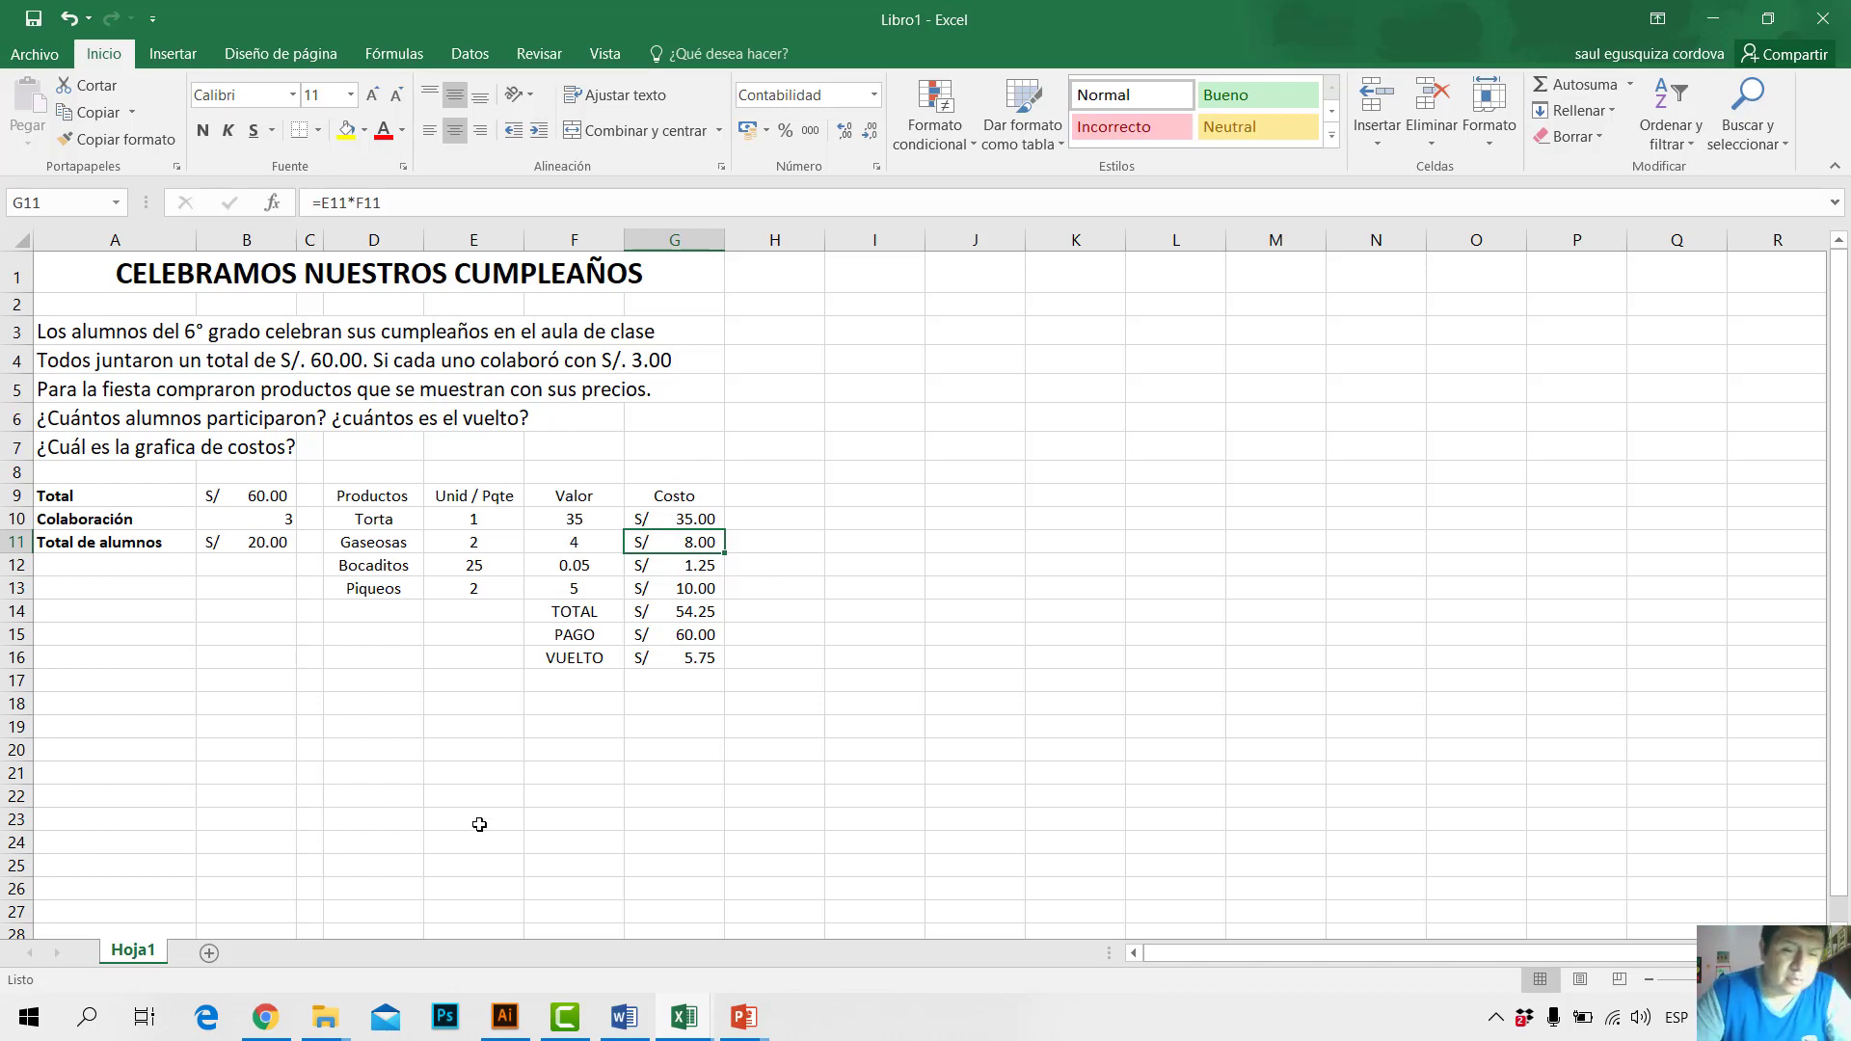
# Step: Switch to the PowerPoint slide show, read the "Creo gráficos para analizar los costos" instructions and return to the Excel workbook
pyautogui.click(743, 1017)
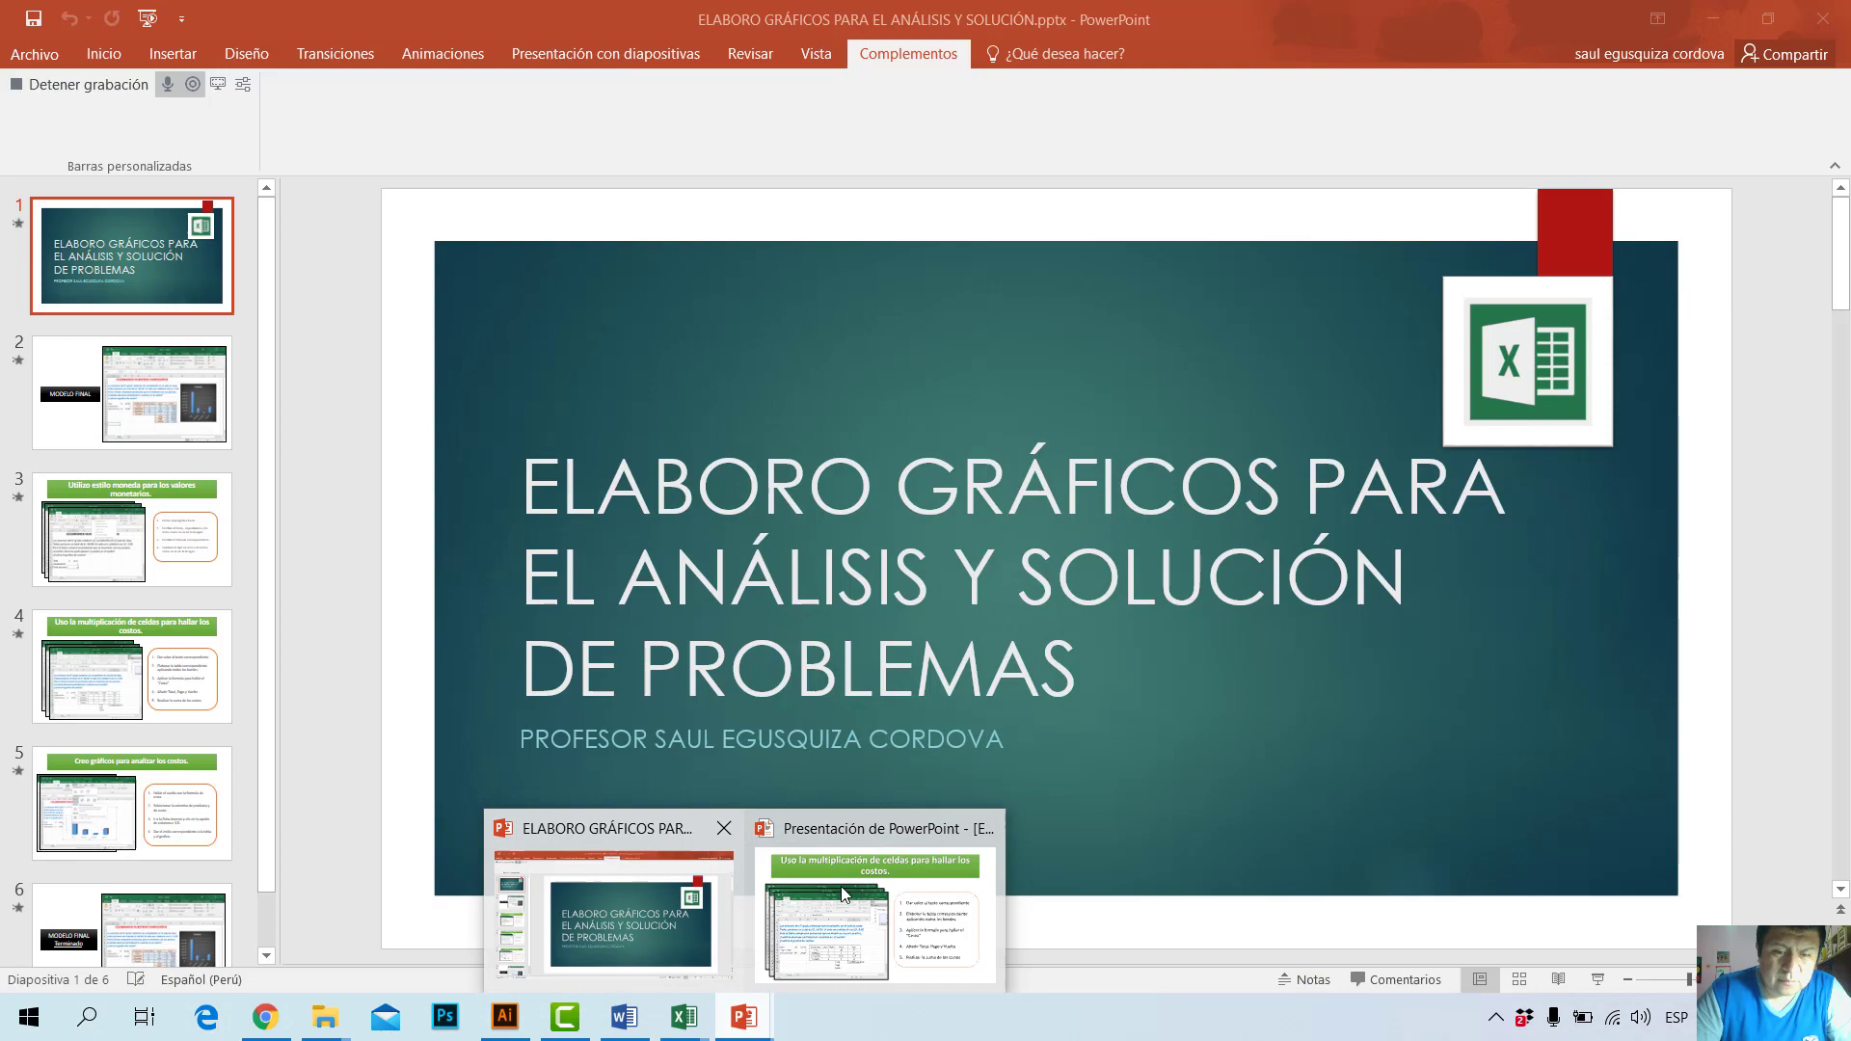
pyautogui.click(819, 911)
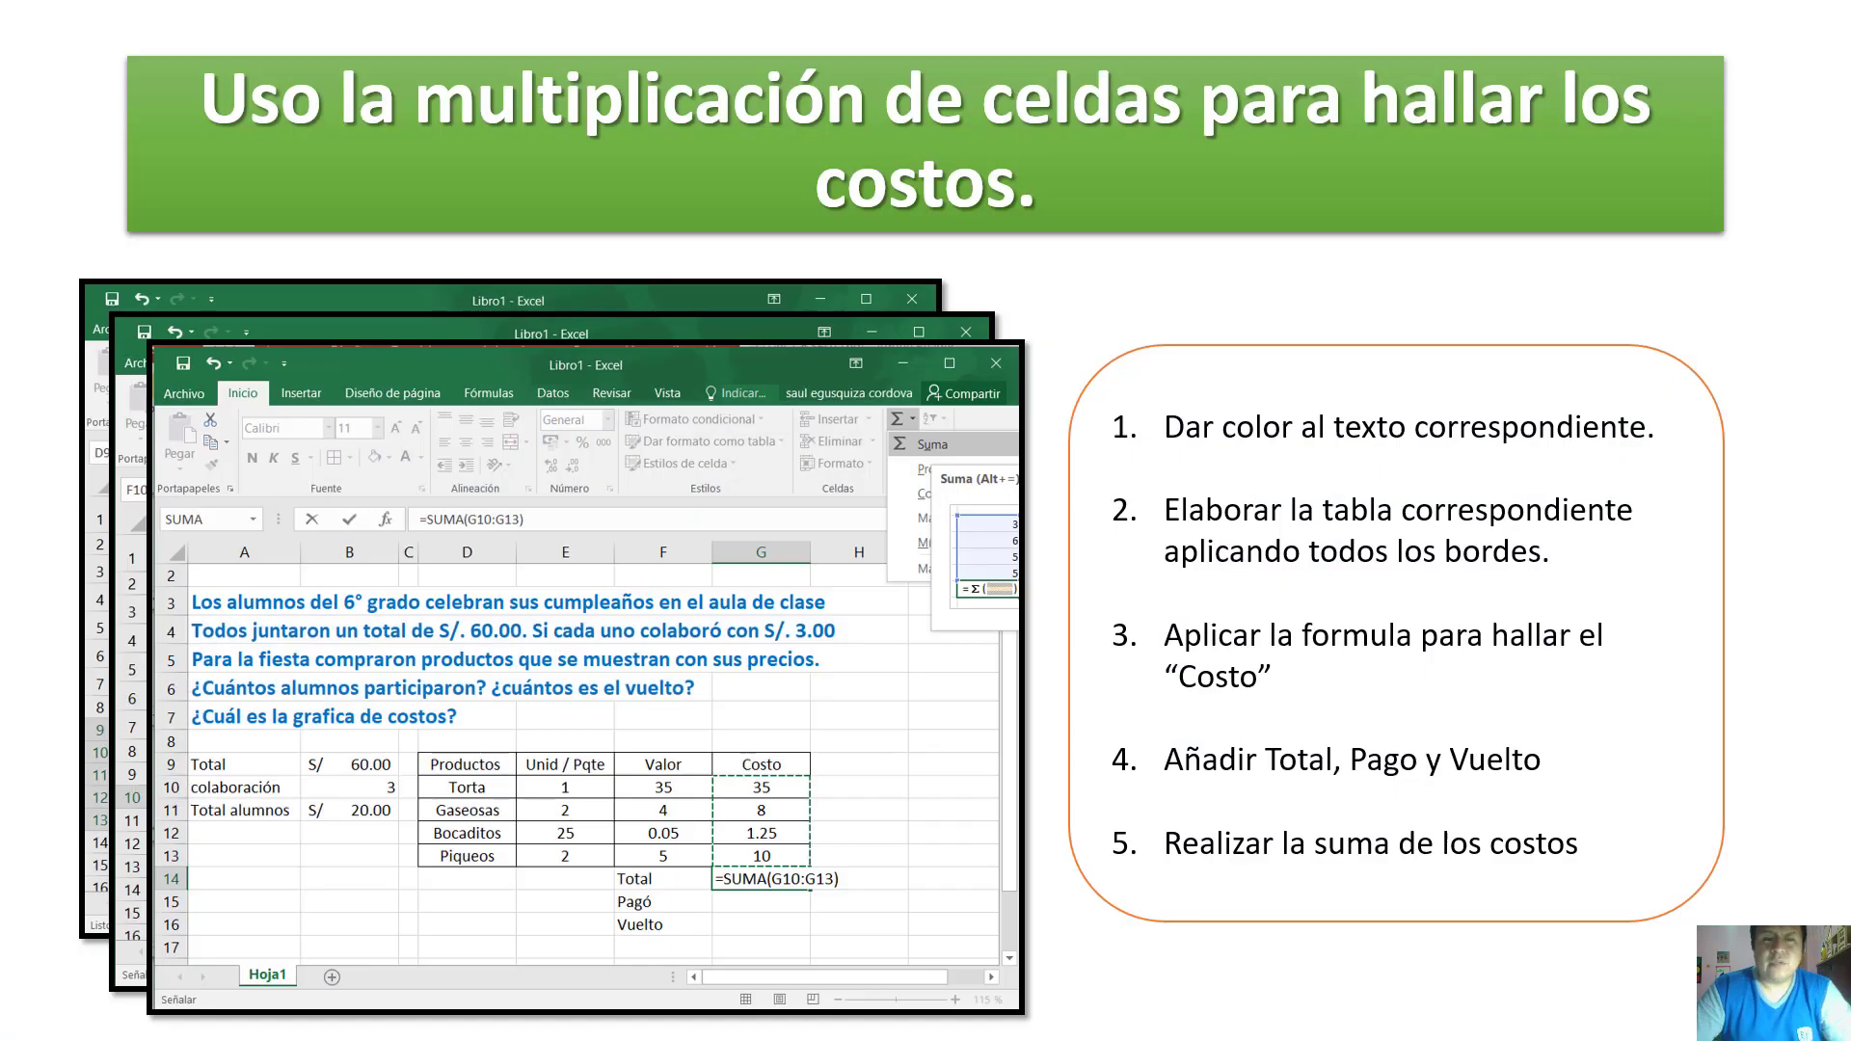
pyautogui.click(721, 643)
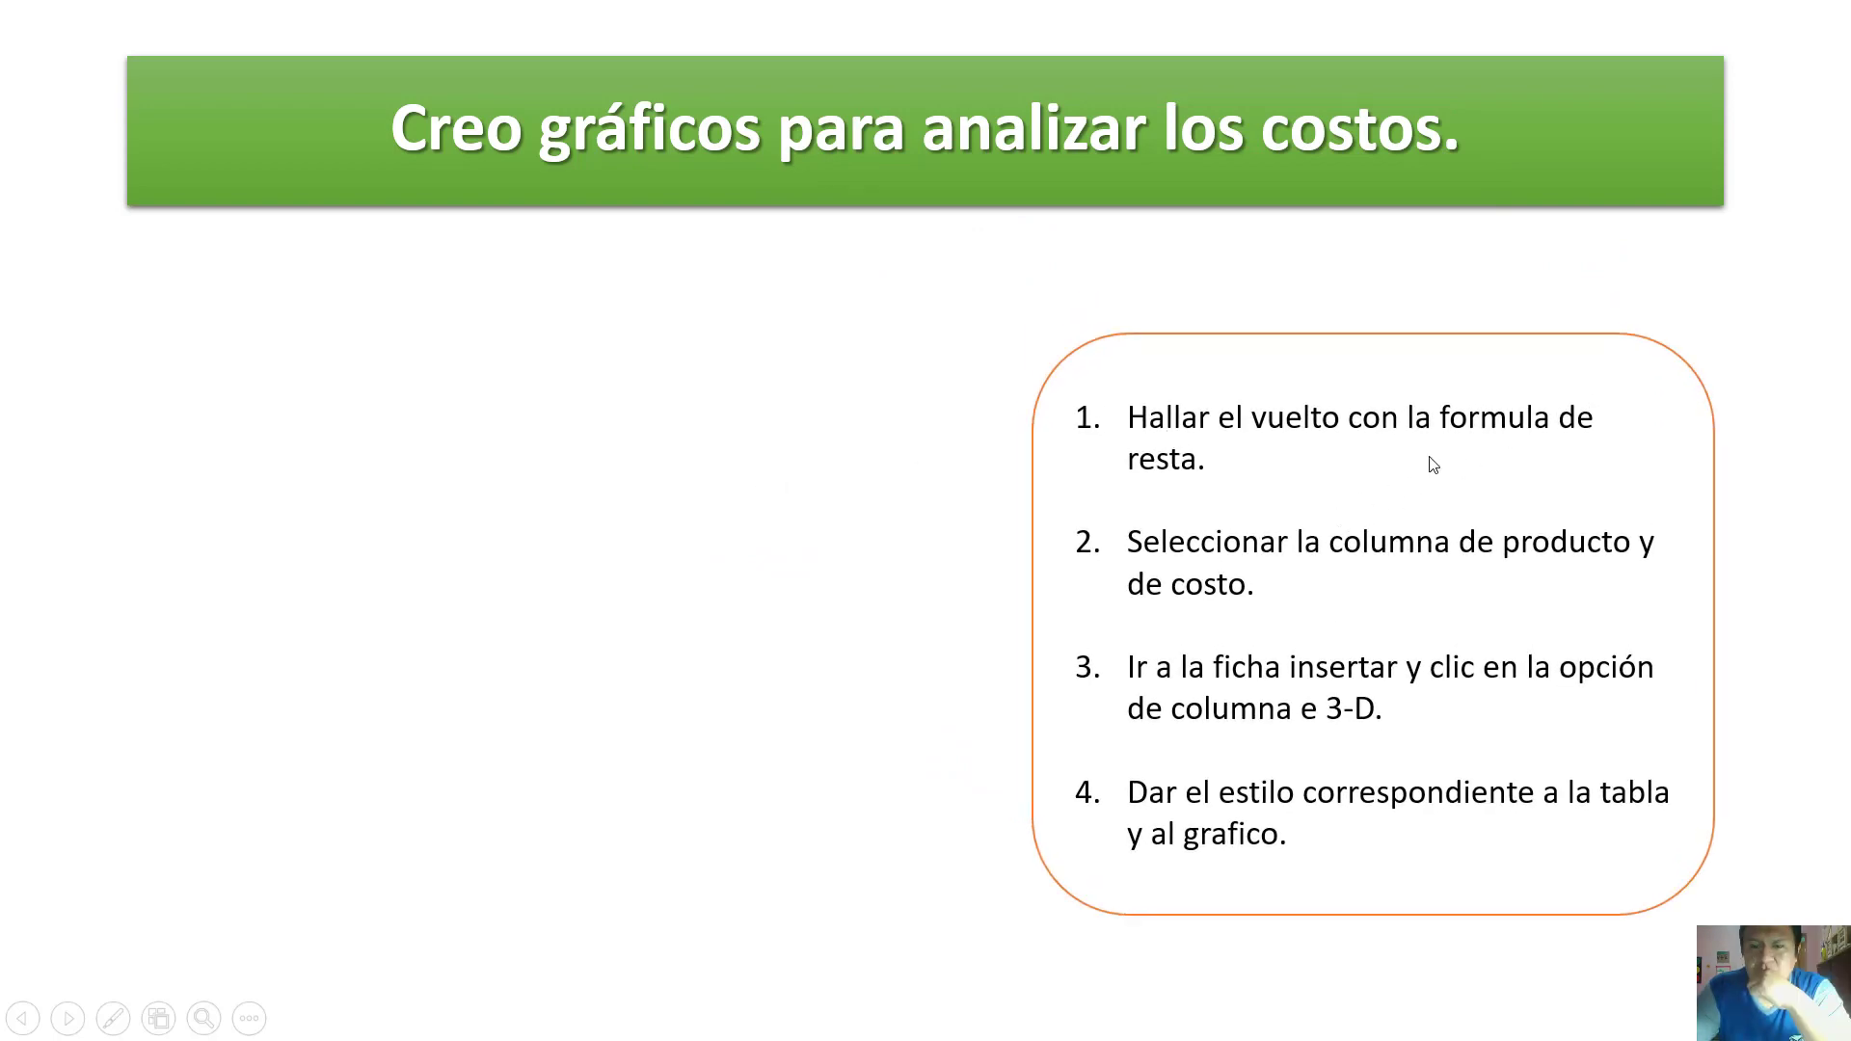
pyautogui.click(691, 617)
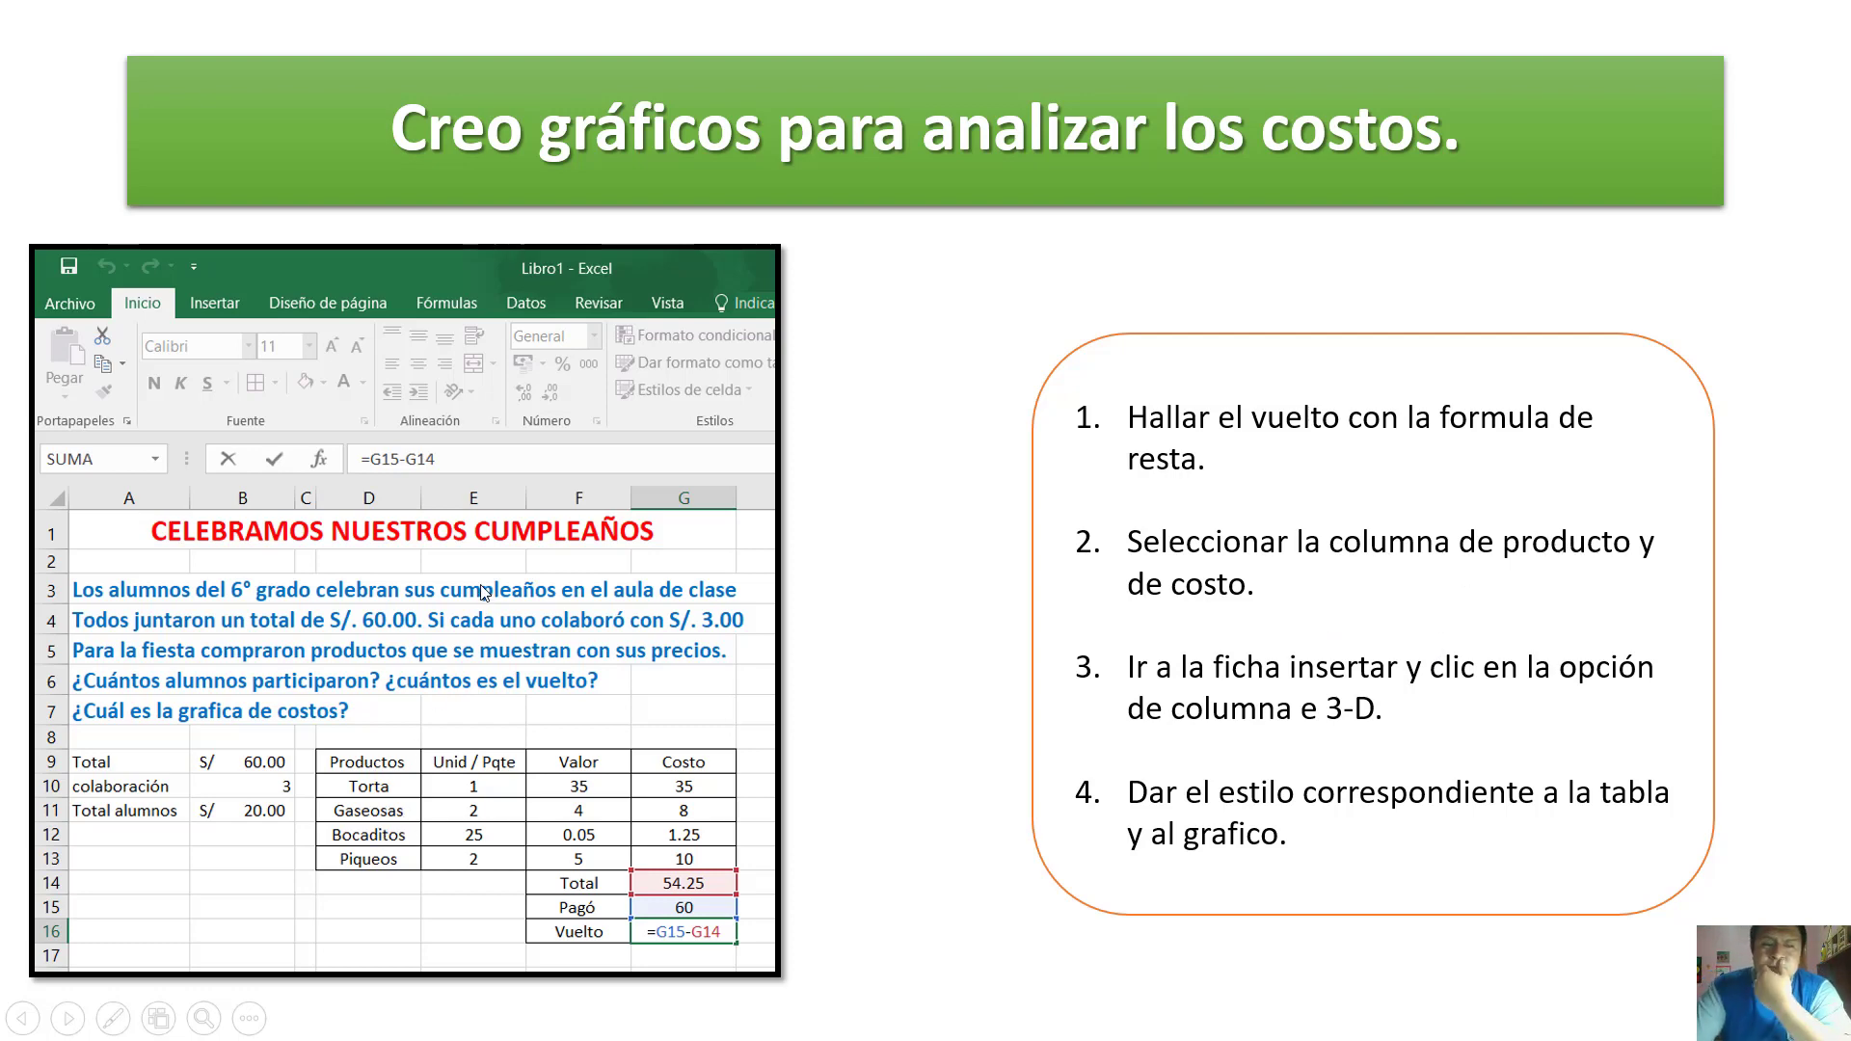
pyautogui.click(460, 733)
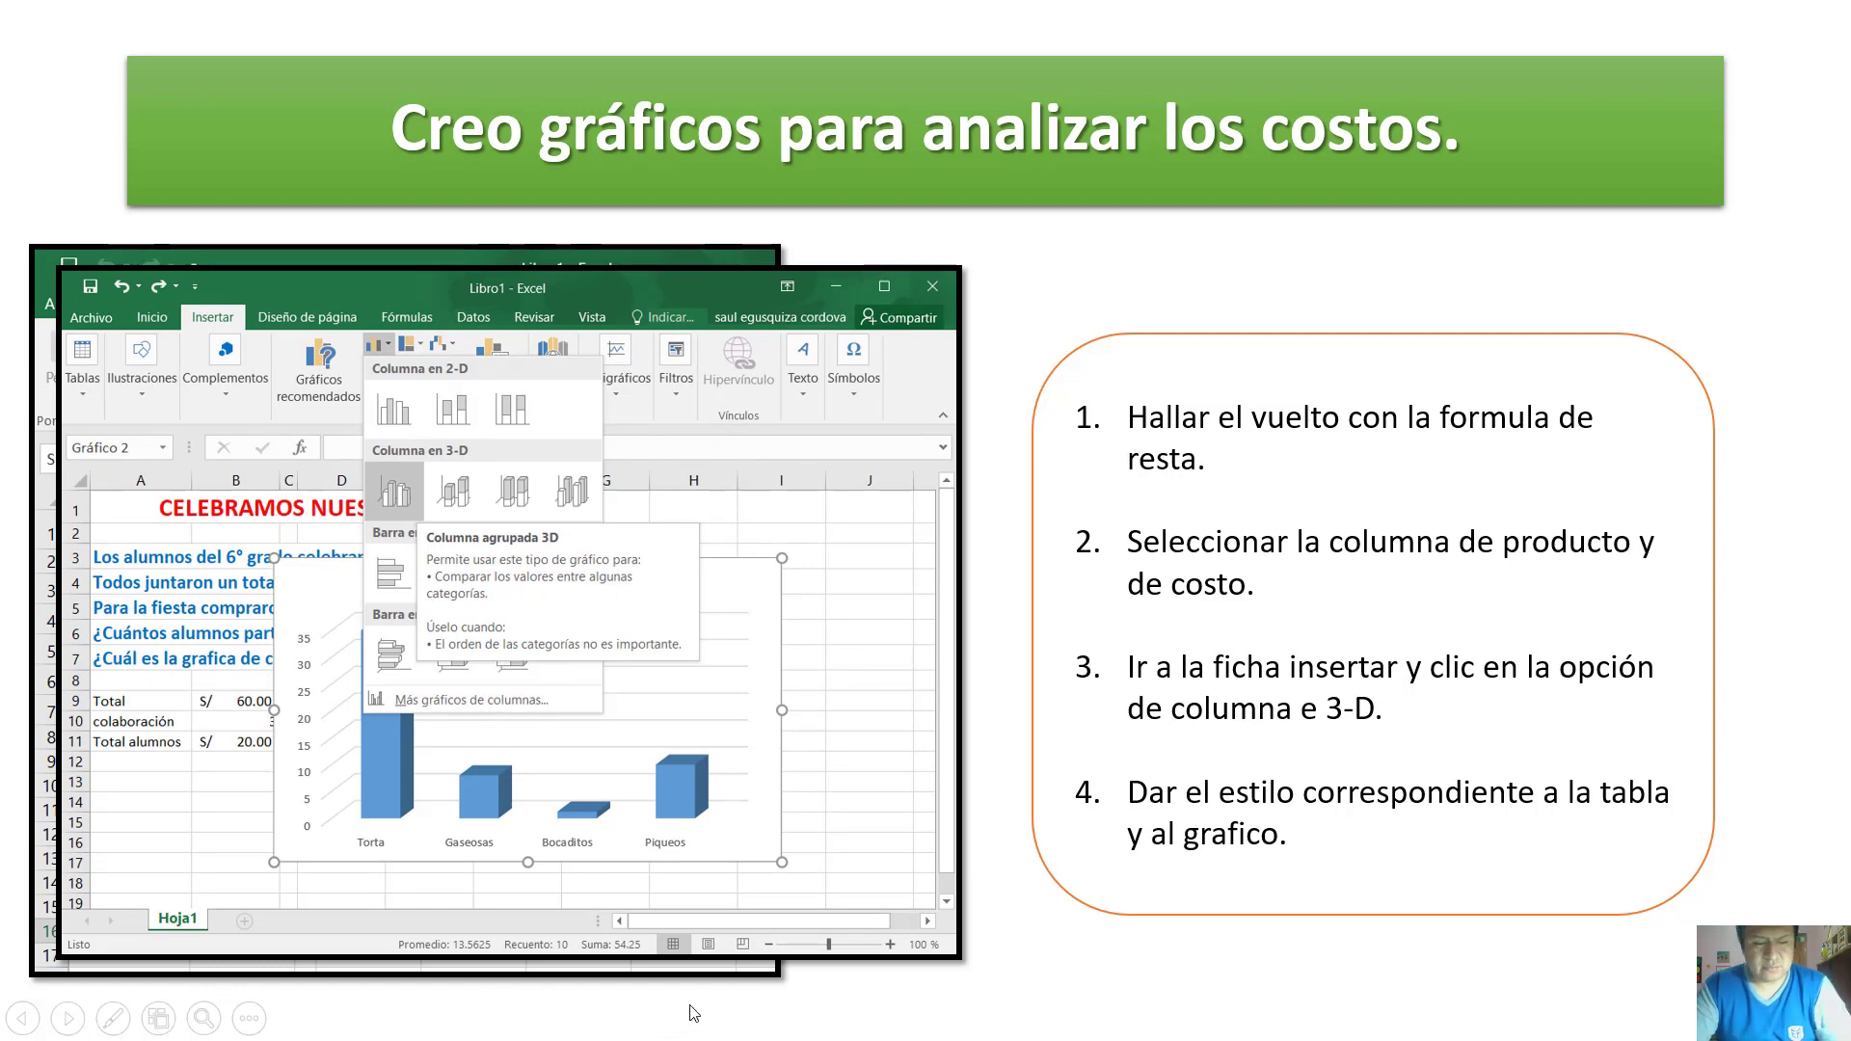
pyautogui.hotkey('alt', 'Tab')
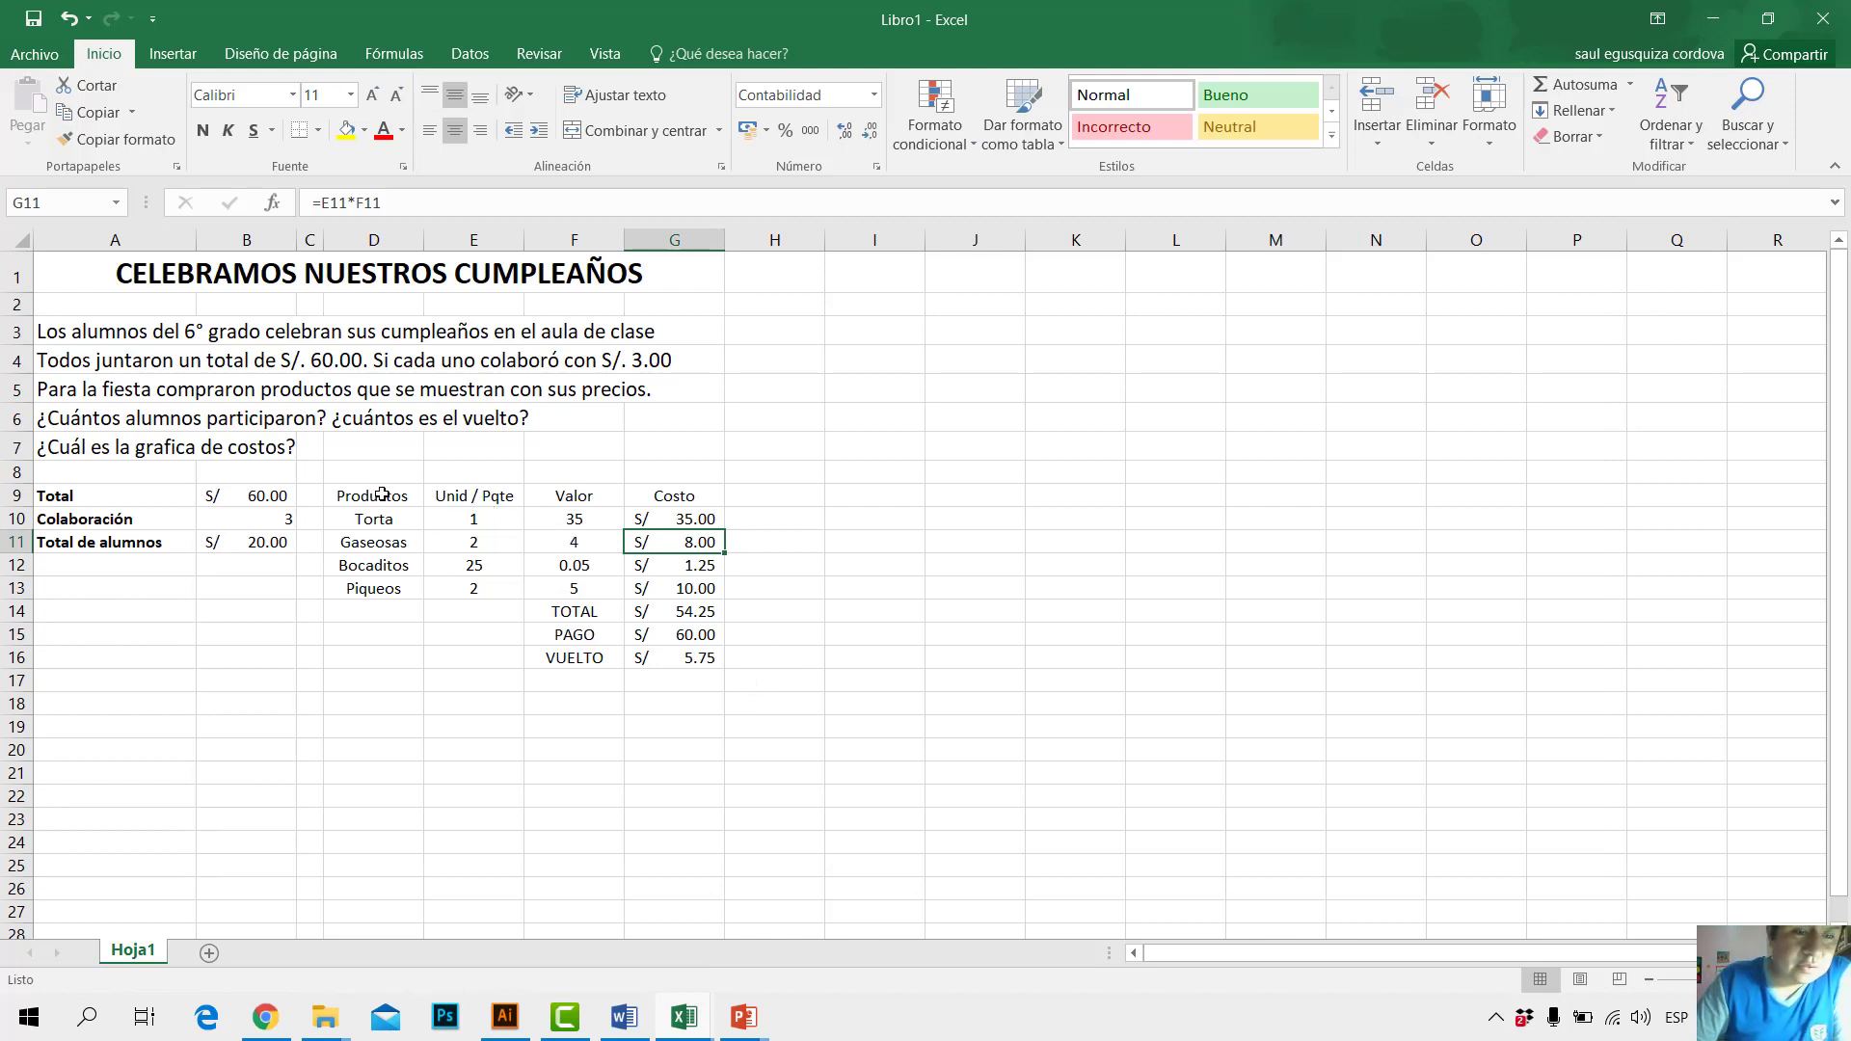
# Step: Insert a 3-D clustered column chart of Productos (D9:D13) and Costo (G9:G13) and place it beside the cost table
pyautogui.moveTo(382, 497); pyautogui.dragTo(376, 588)
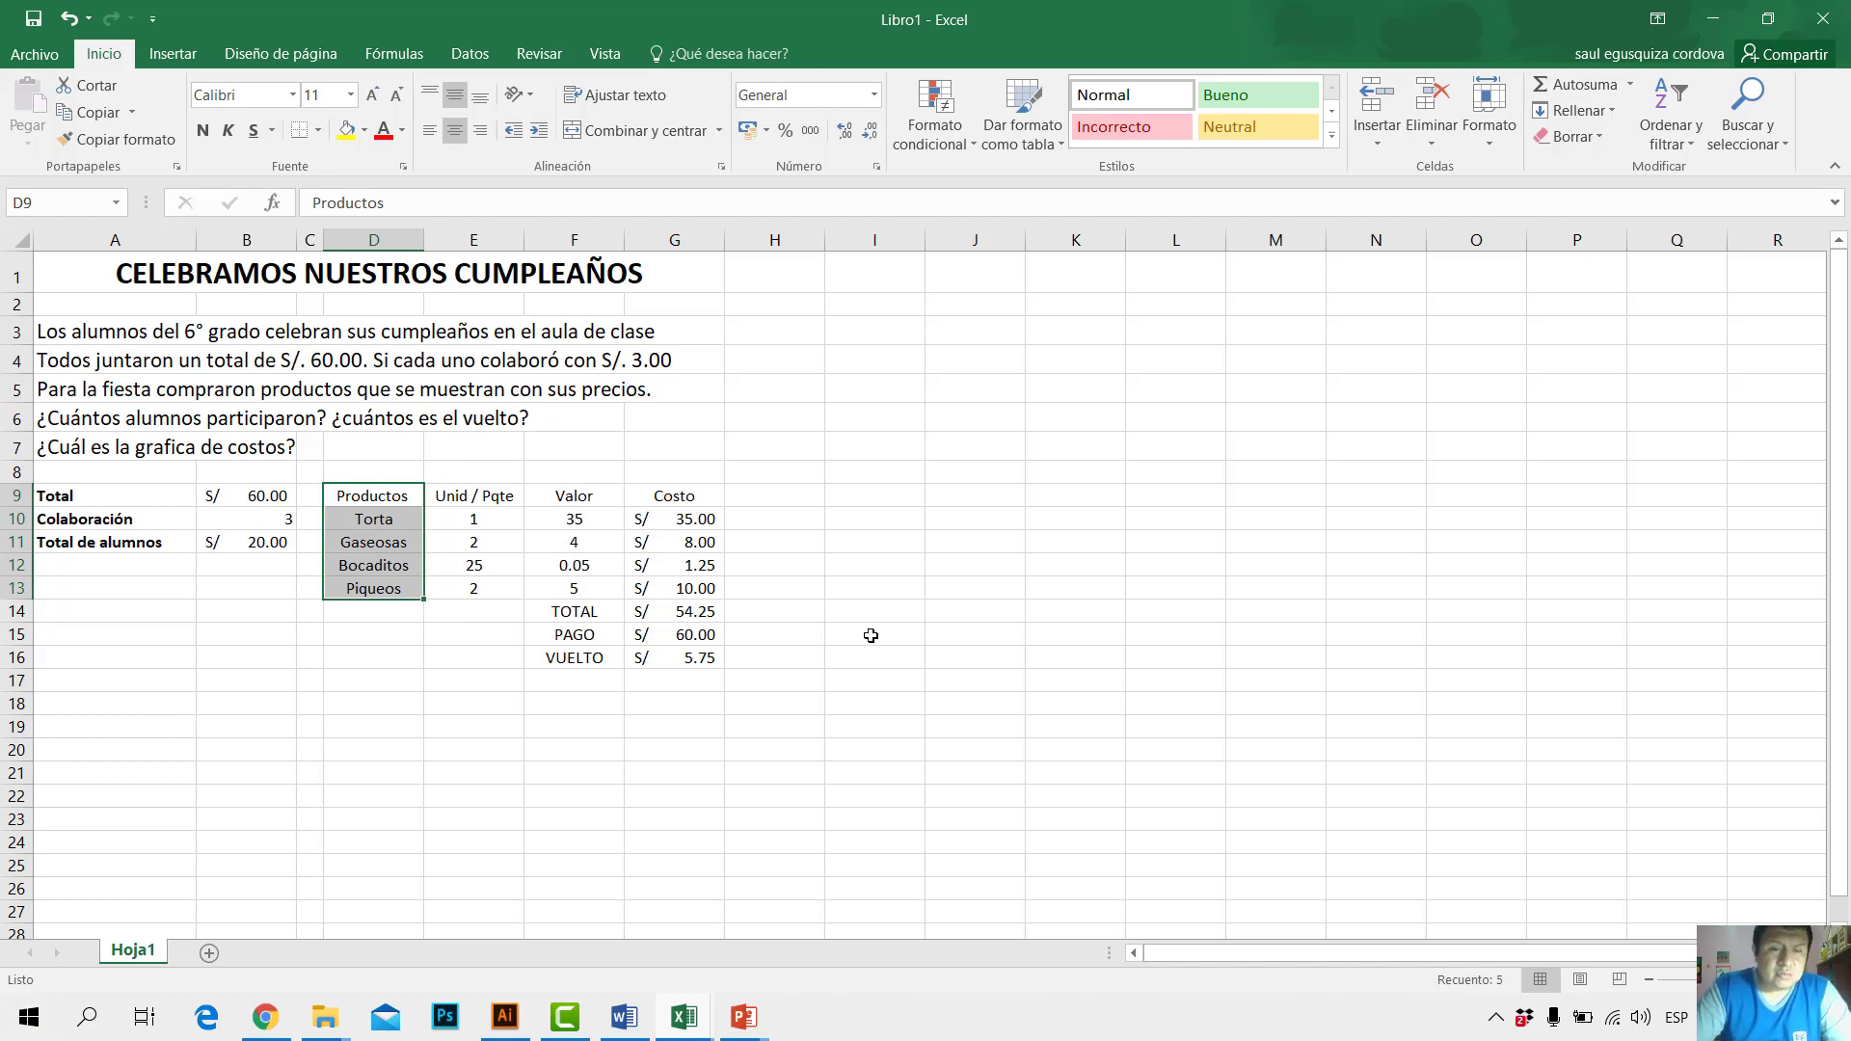
pyautogui.moveTo(718, 501); pyautogui.dragTo(707, 590)
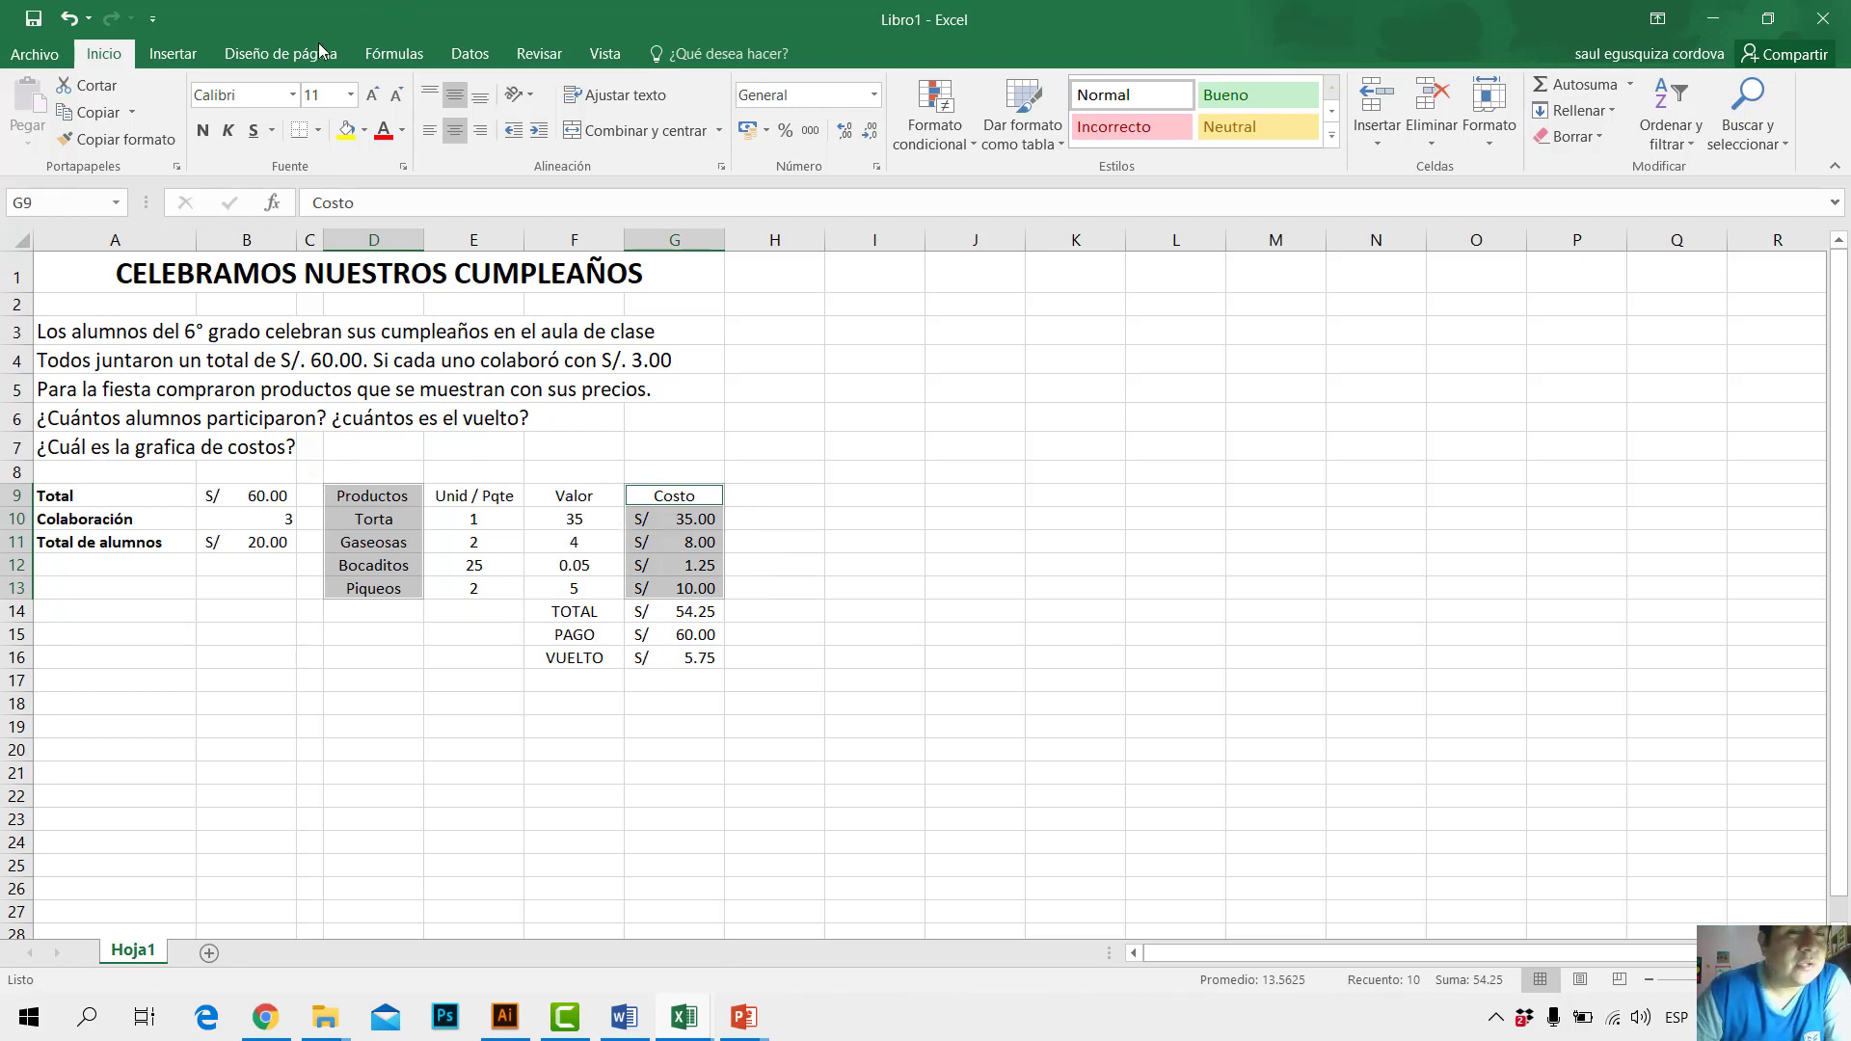
pyautogui.click(176, 60)
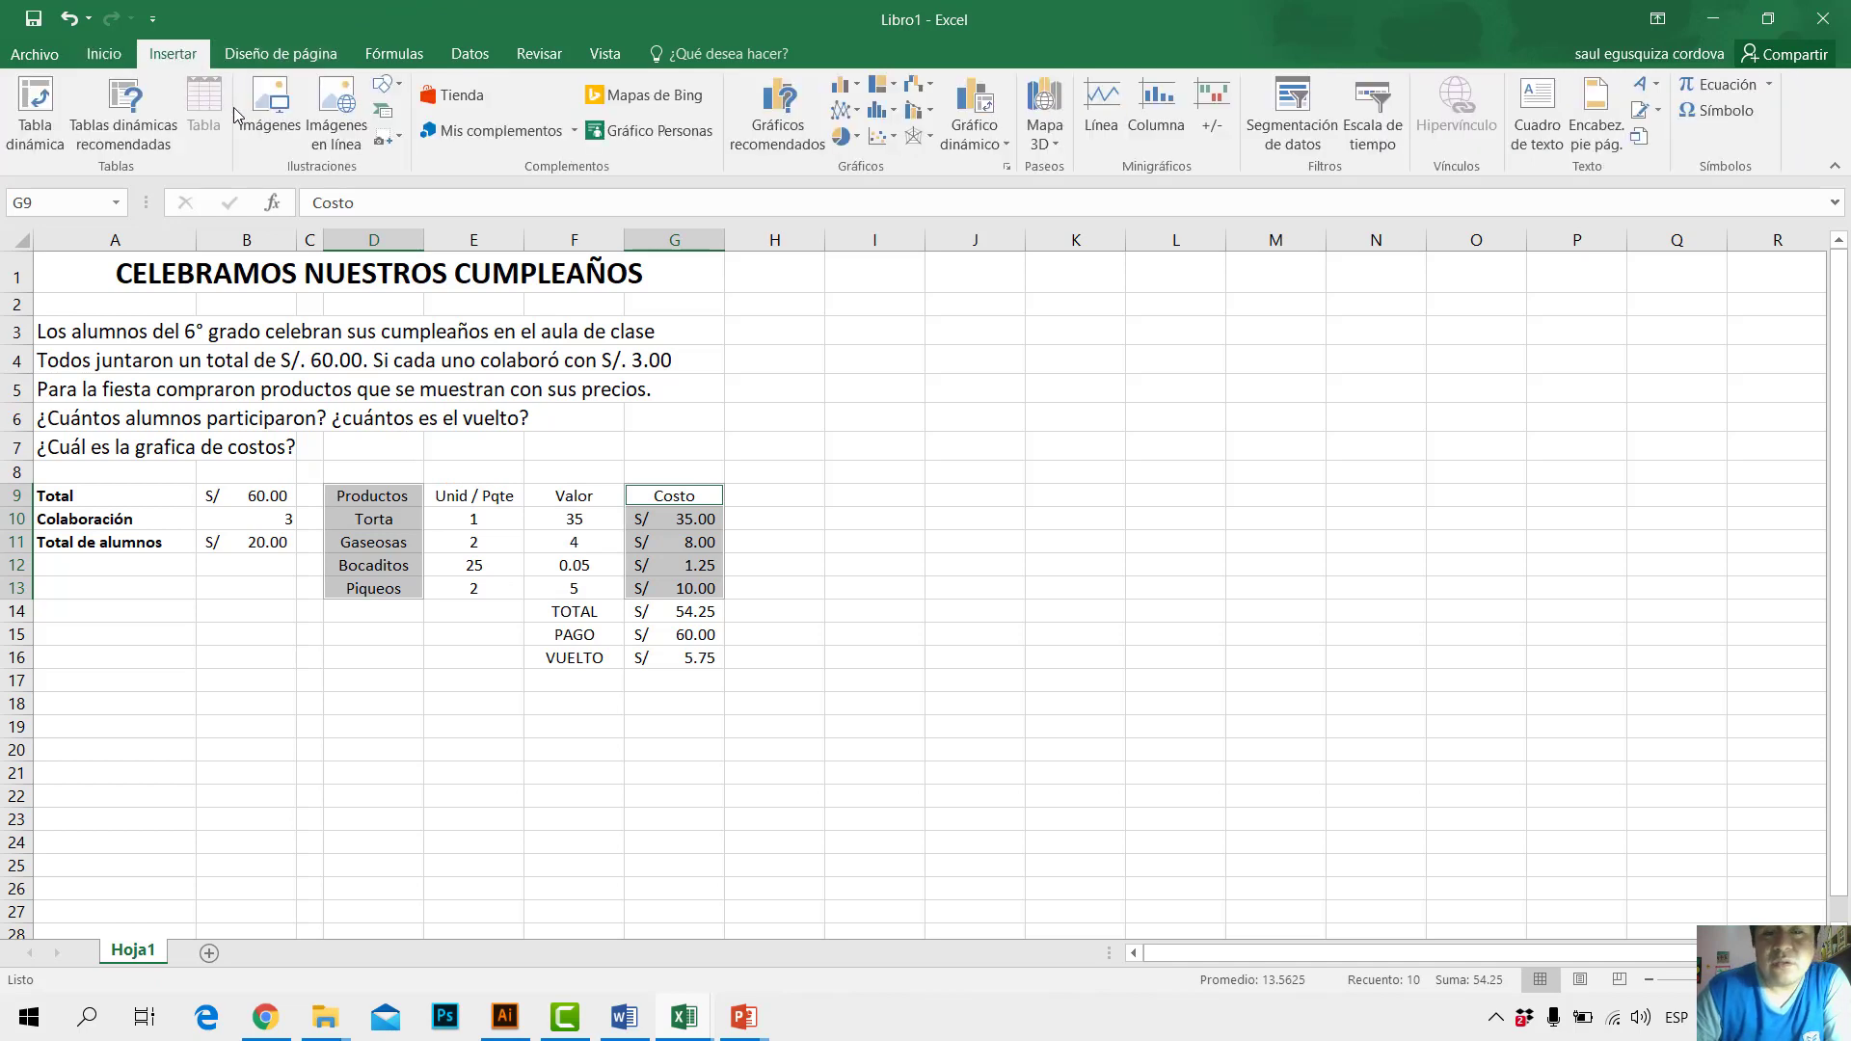
pyautogui.click(801, 144)
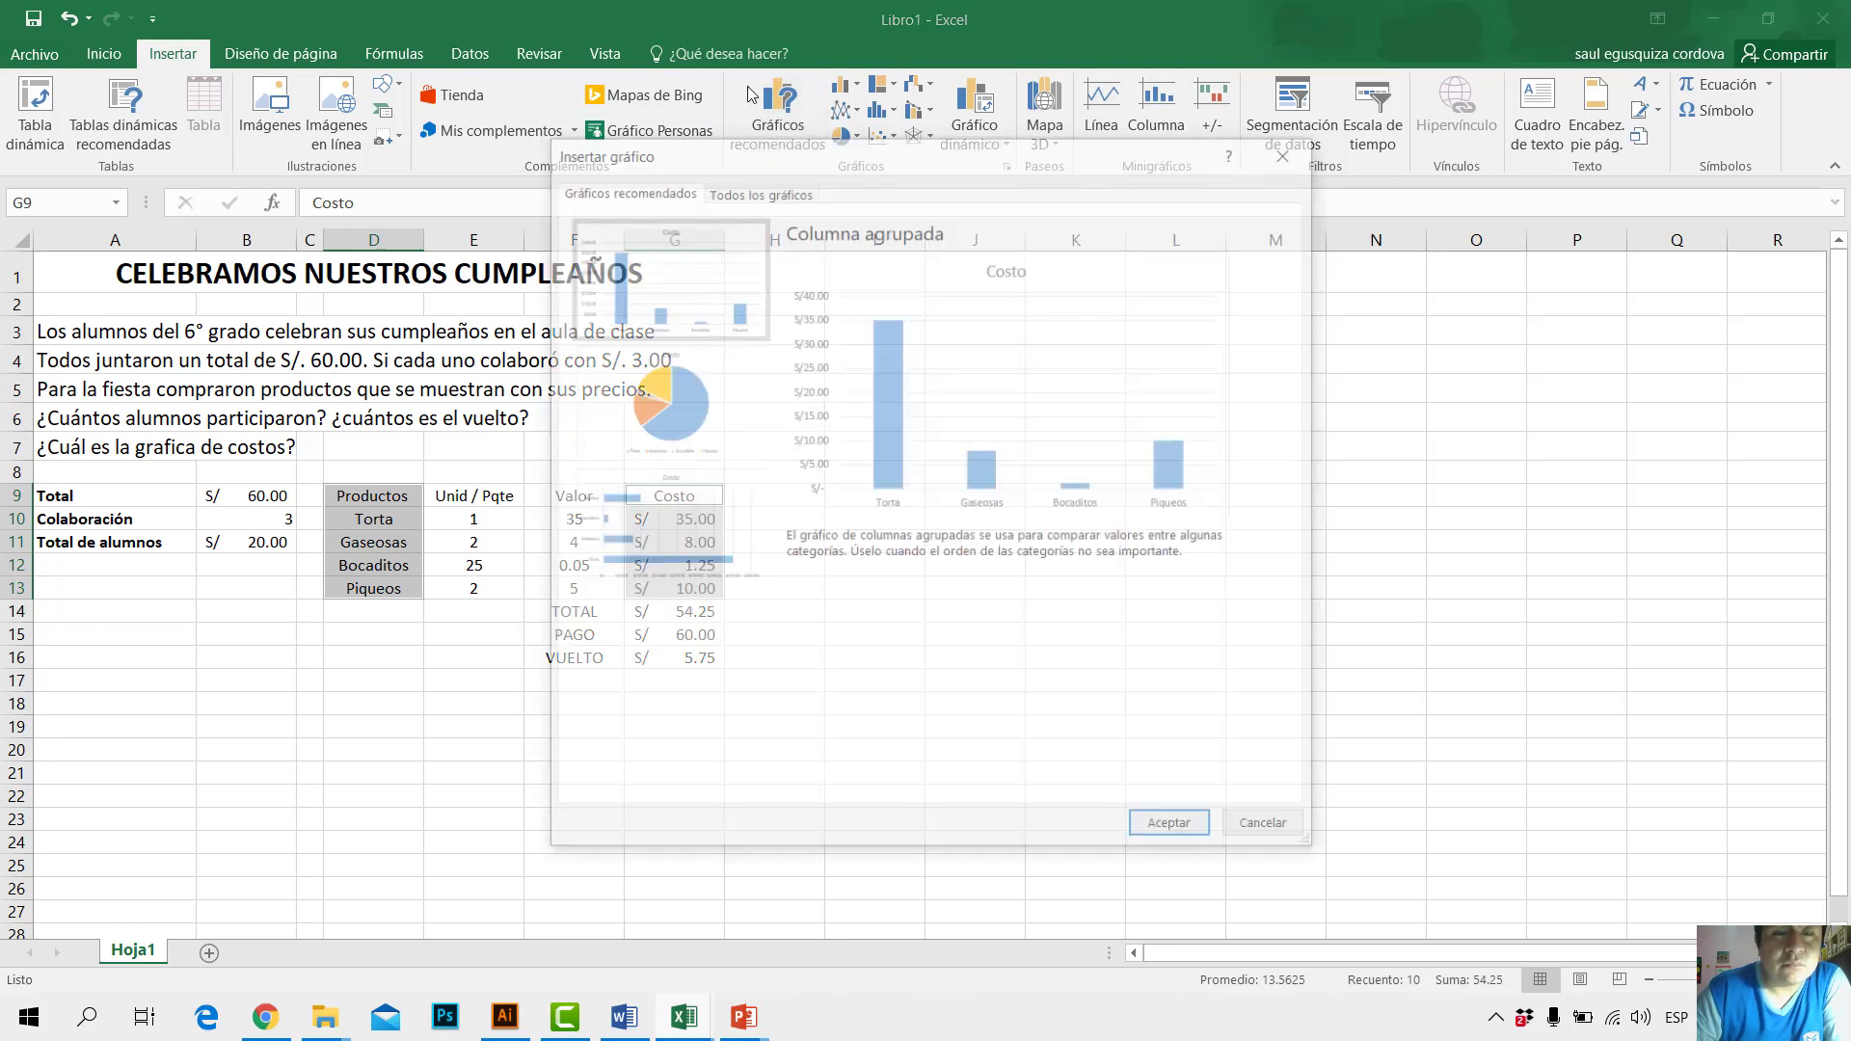
pyautogui.click(1289, 152)
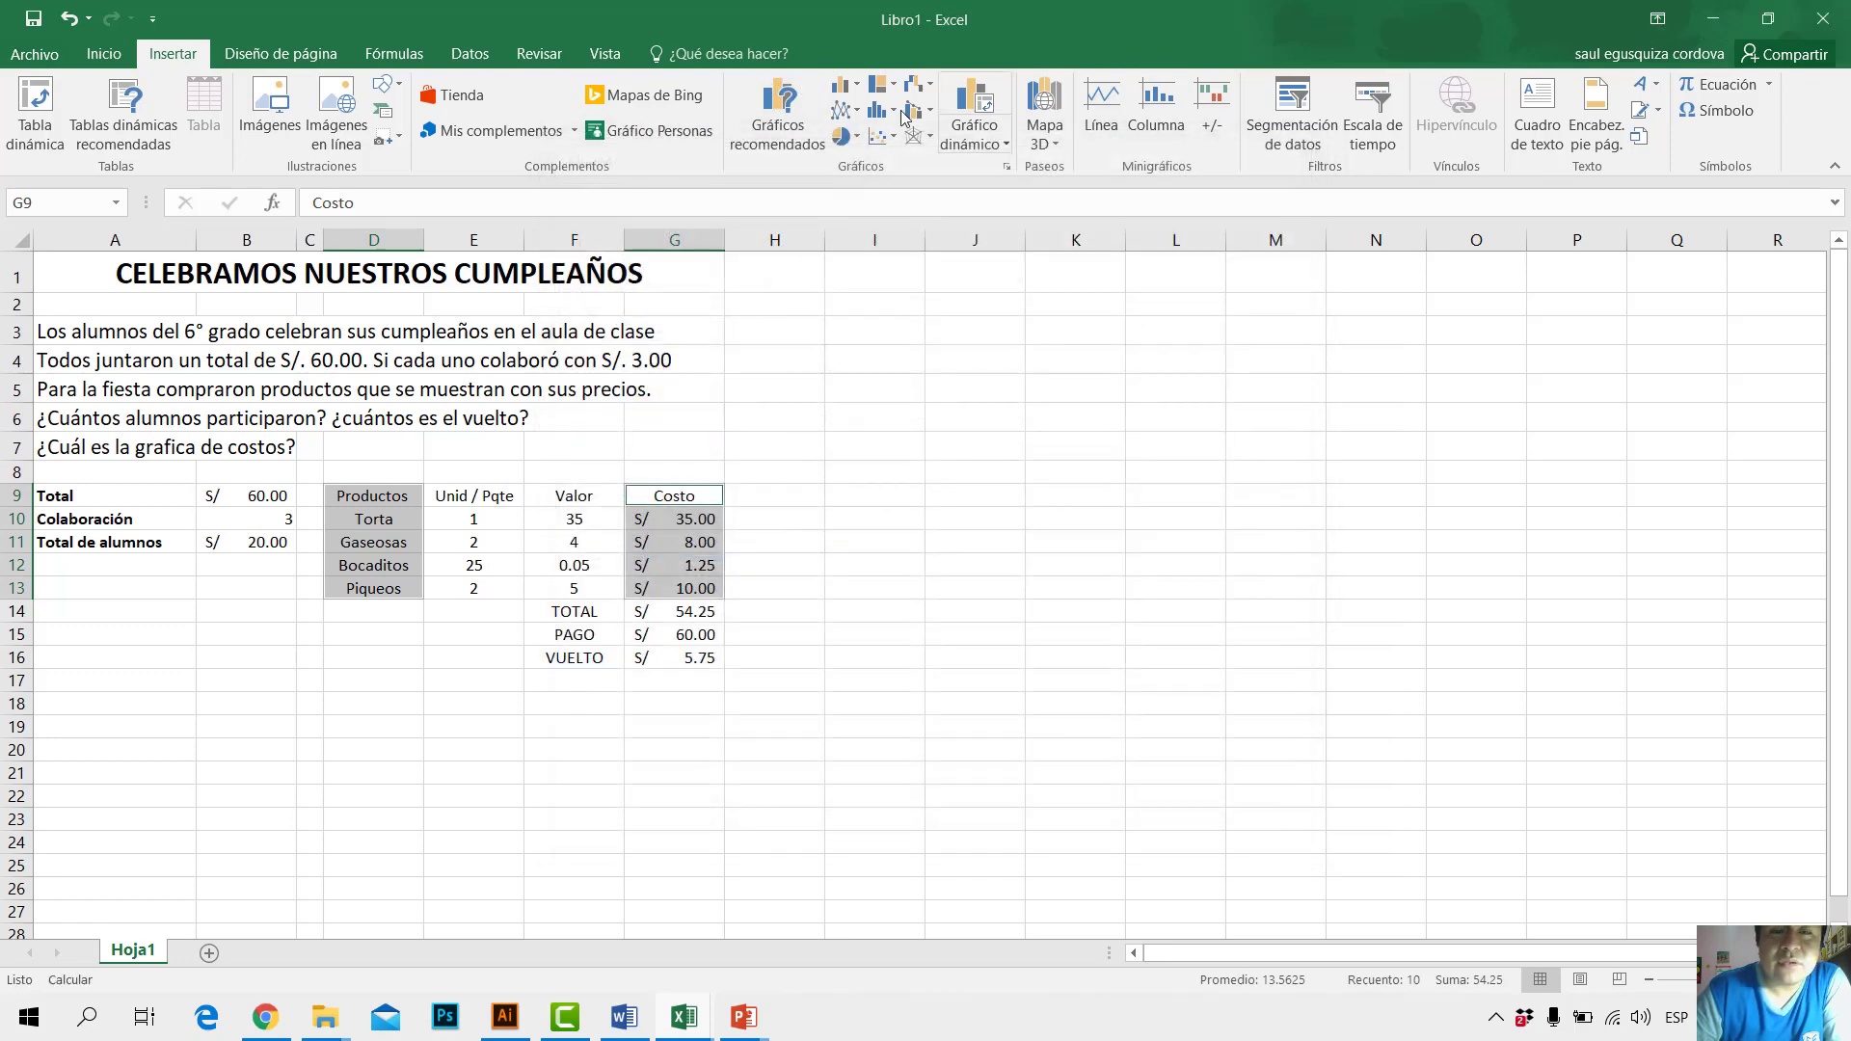
pyautogui.click(858, 89)
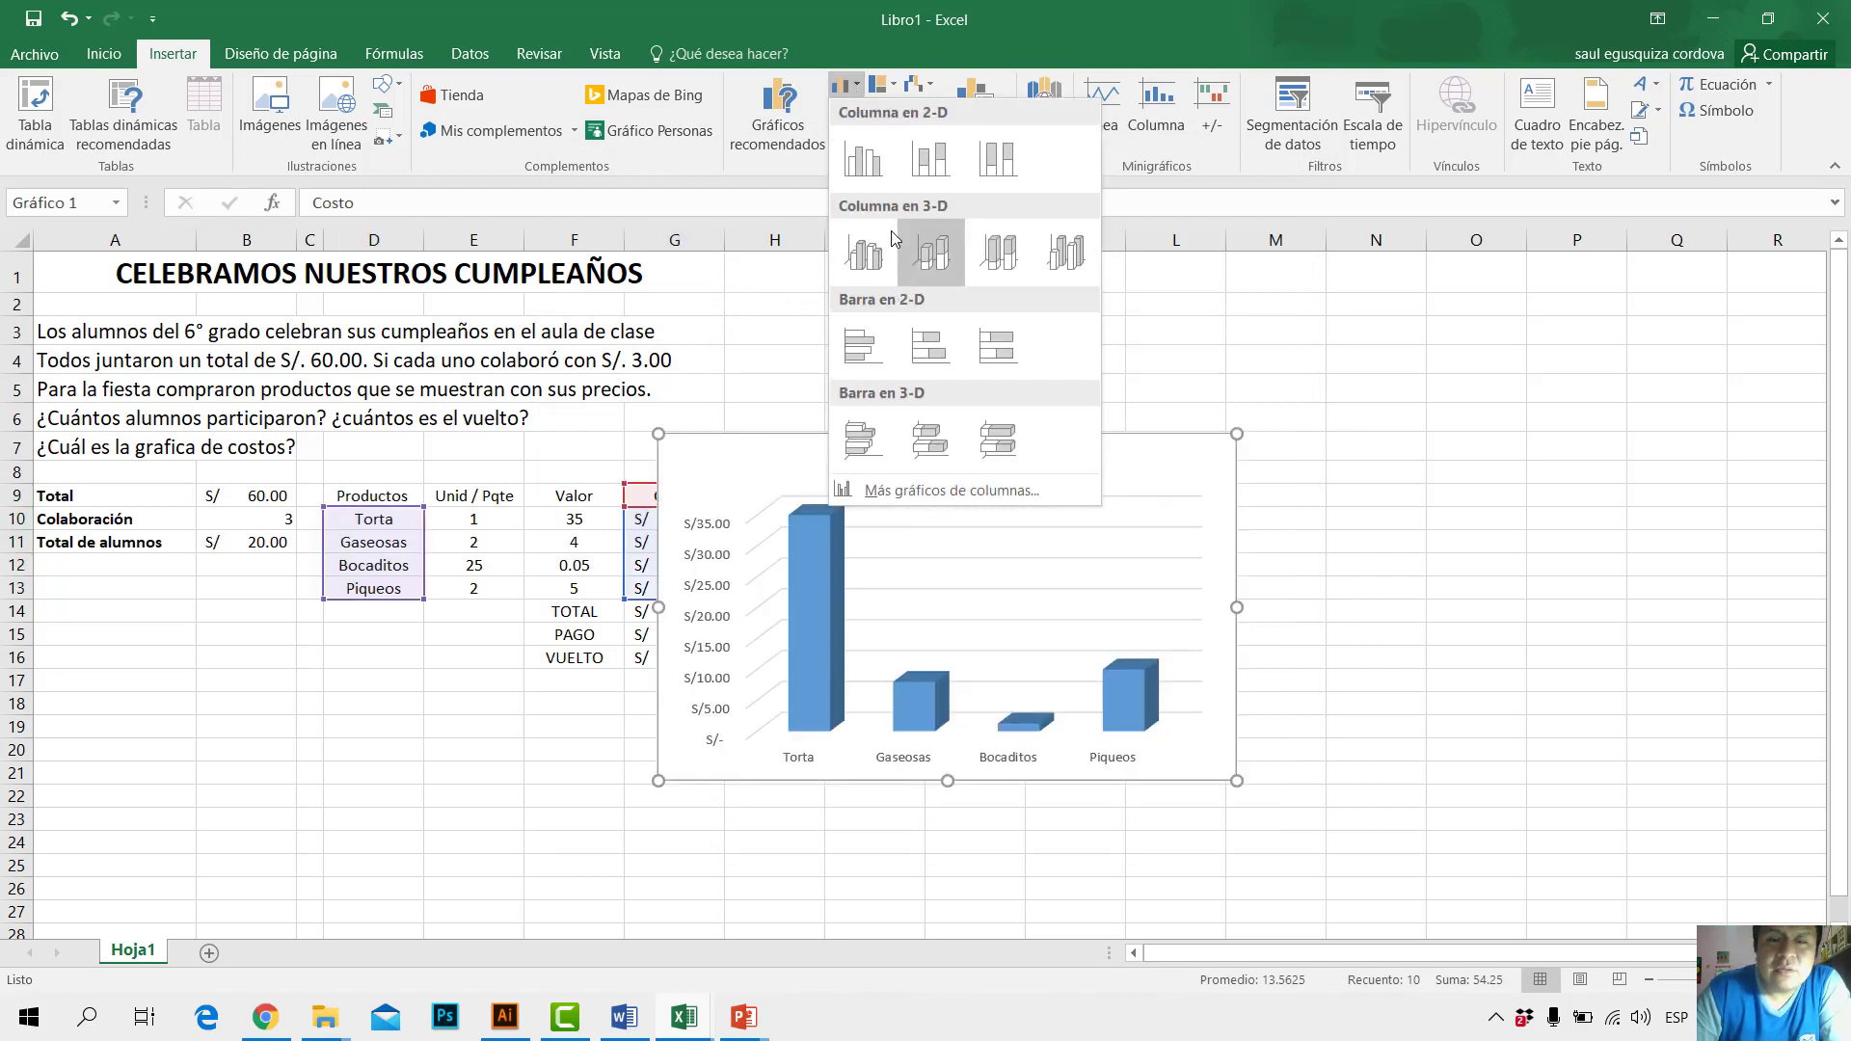
pyautogui.click(845, 265)
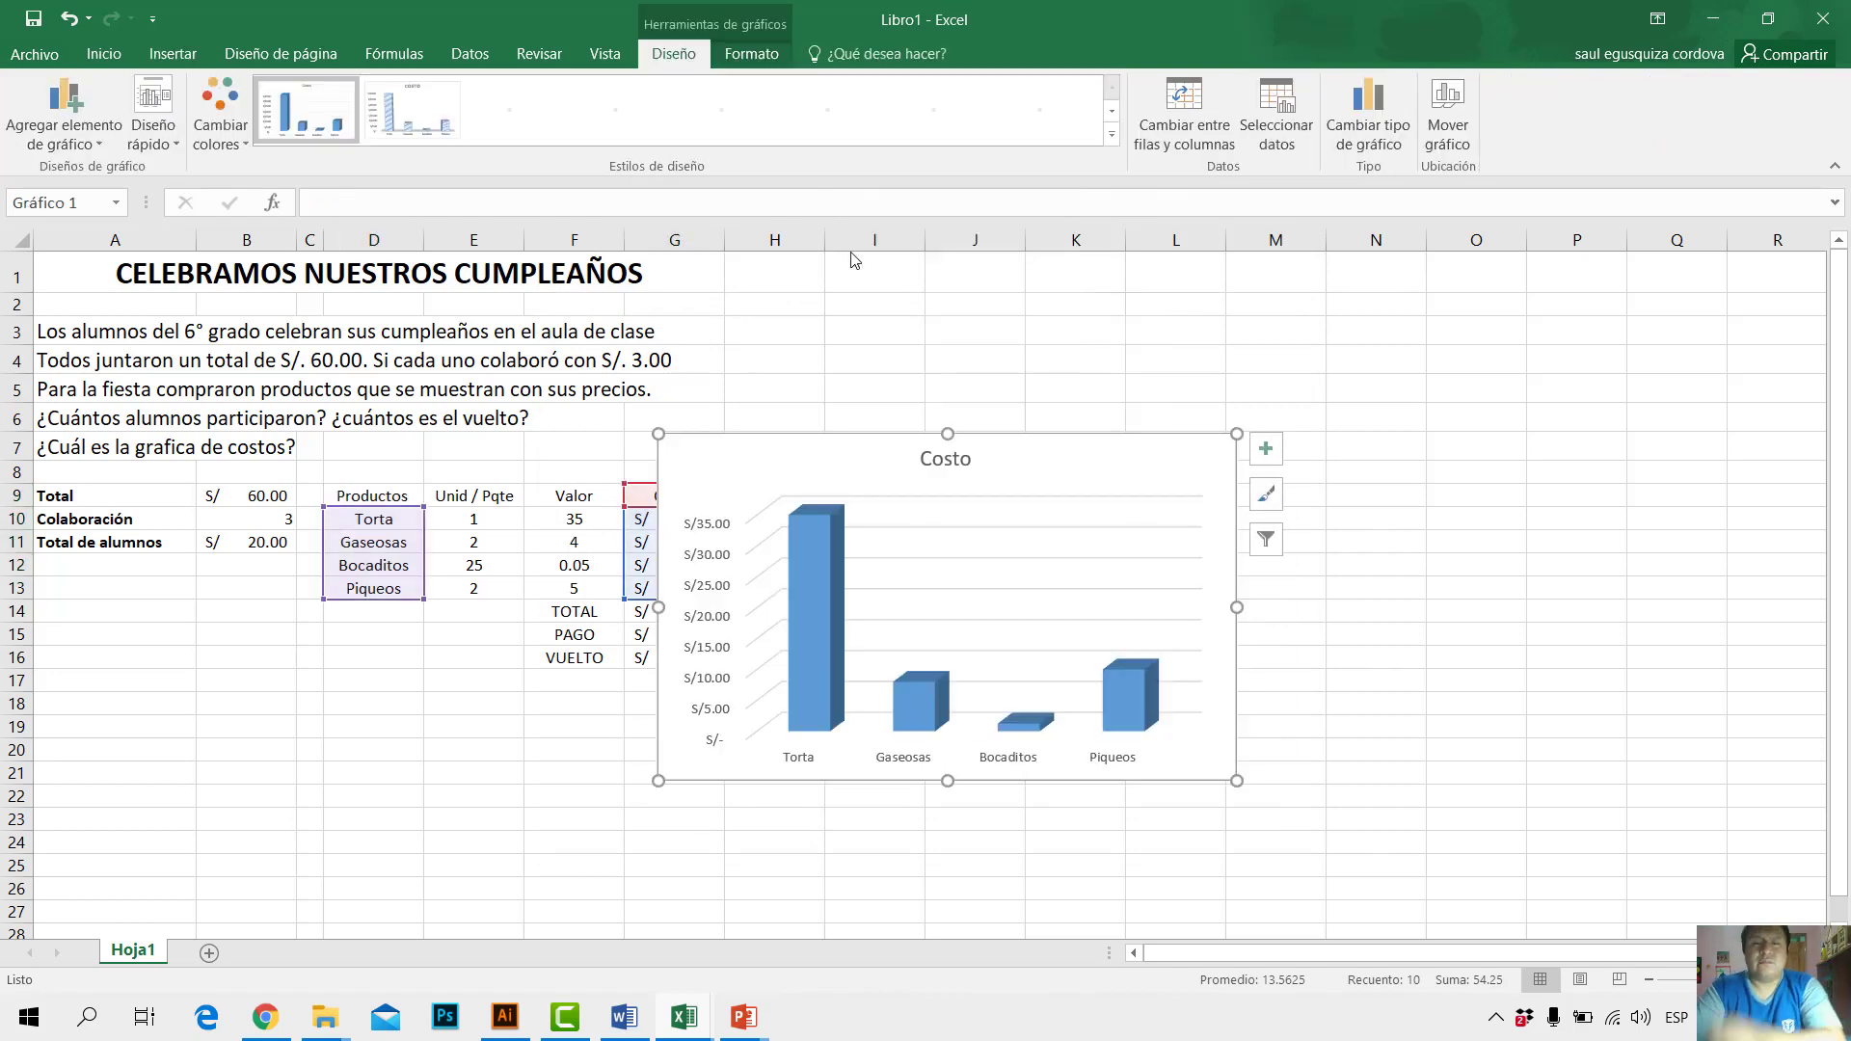
pyautogui.moveTo(1020, 472); pyautogui.dragTo(1125, 368)
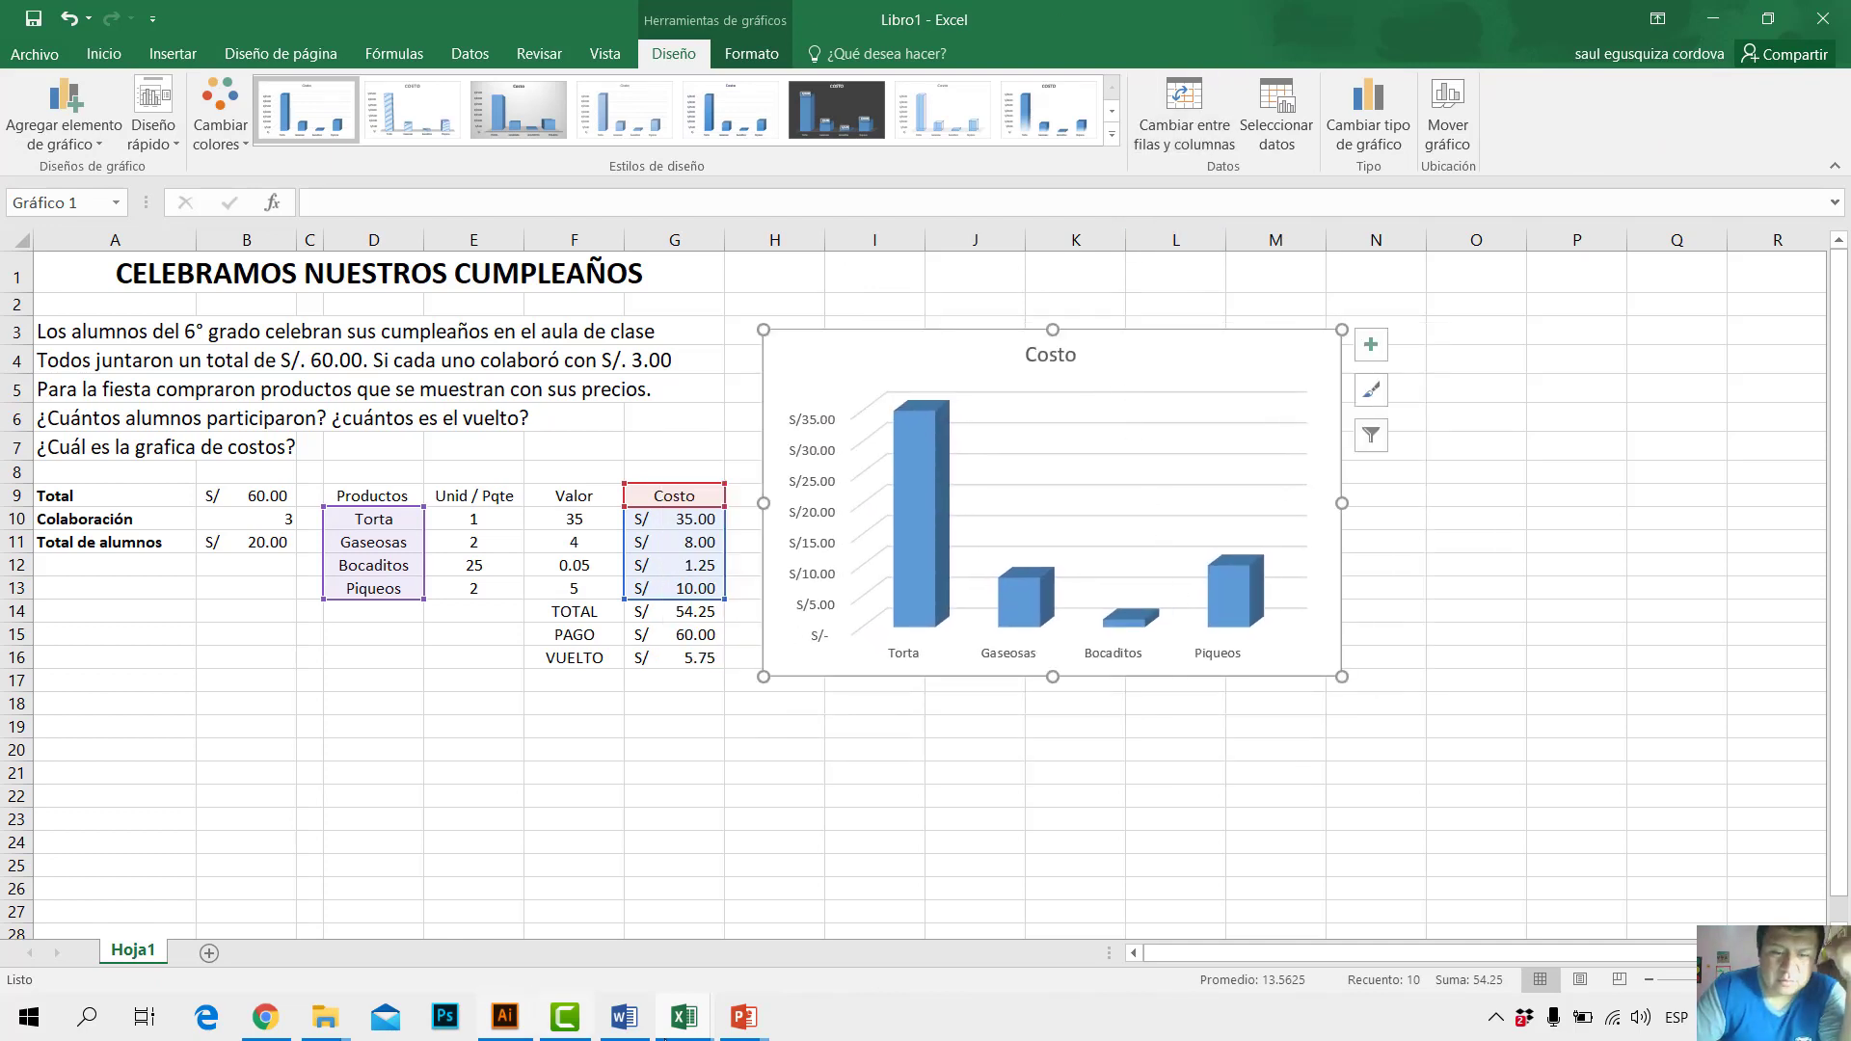
# Step: Switch to the PowerPoint slide show, review the chart and styling instructions on "Creo gráficos para analizar los costos" and return to the Excel workbook Libro1
pyautogui.moveTo(747, 1017)
pyautogui.click(837, 933)
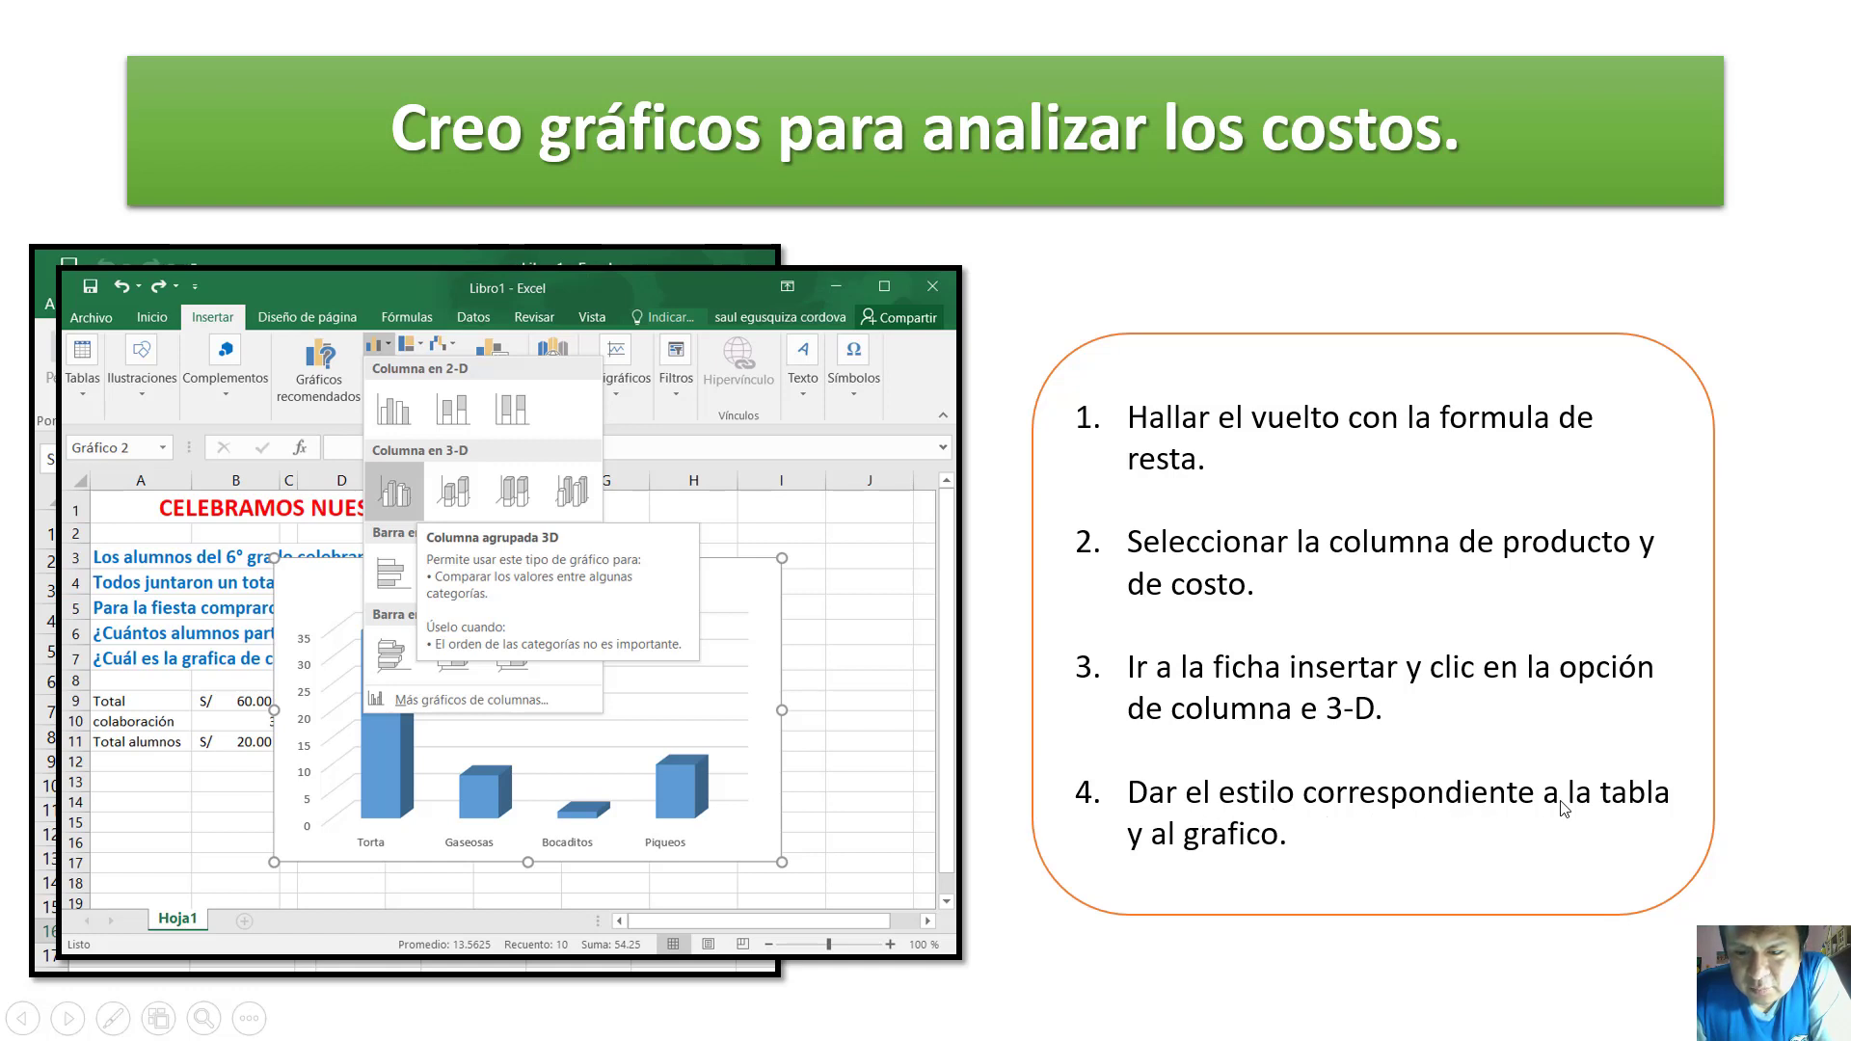
pyautogui.click(382, 631)
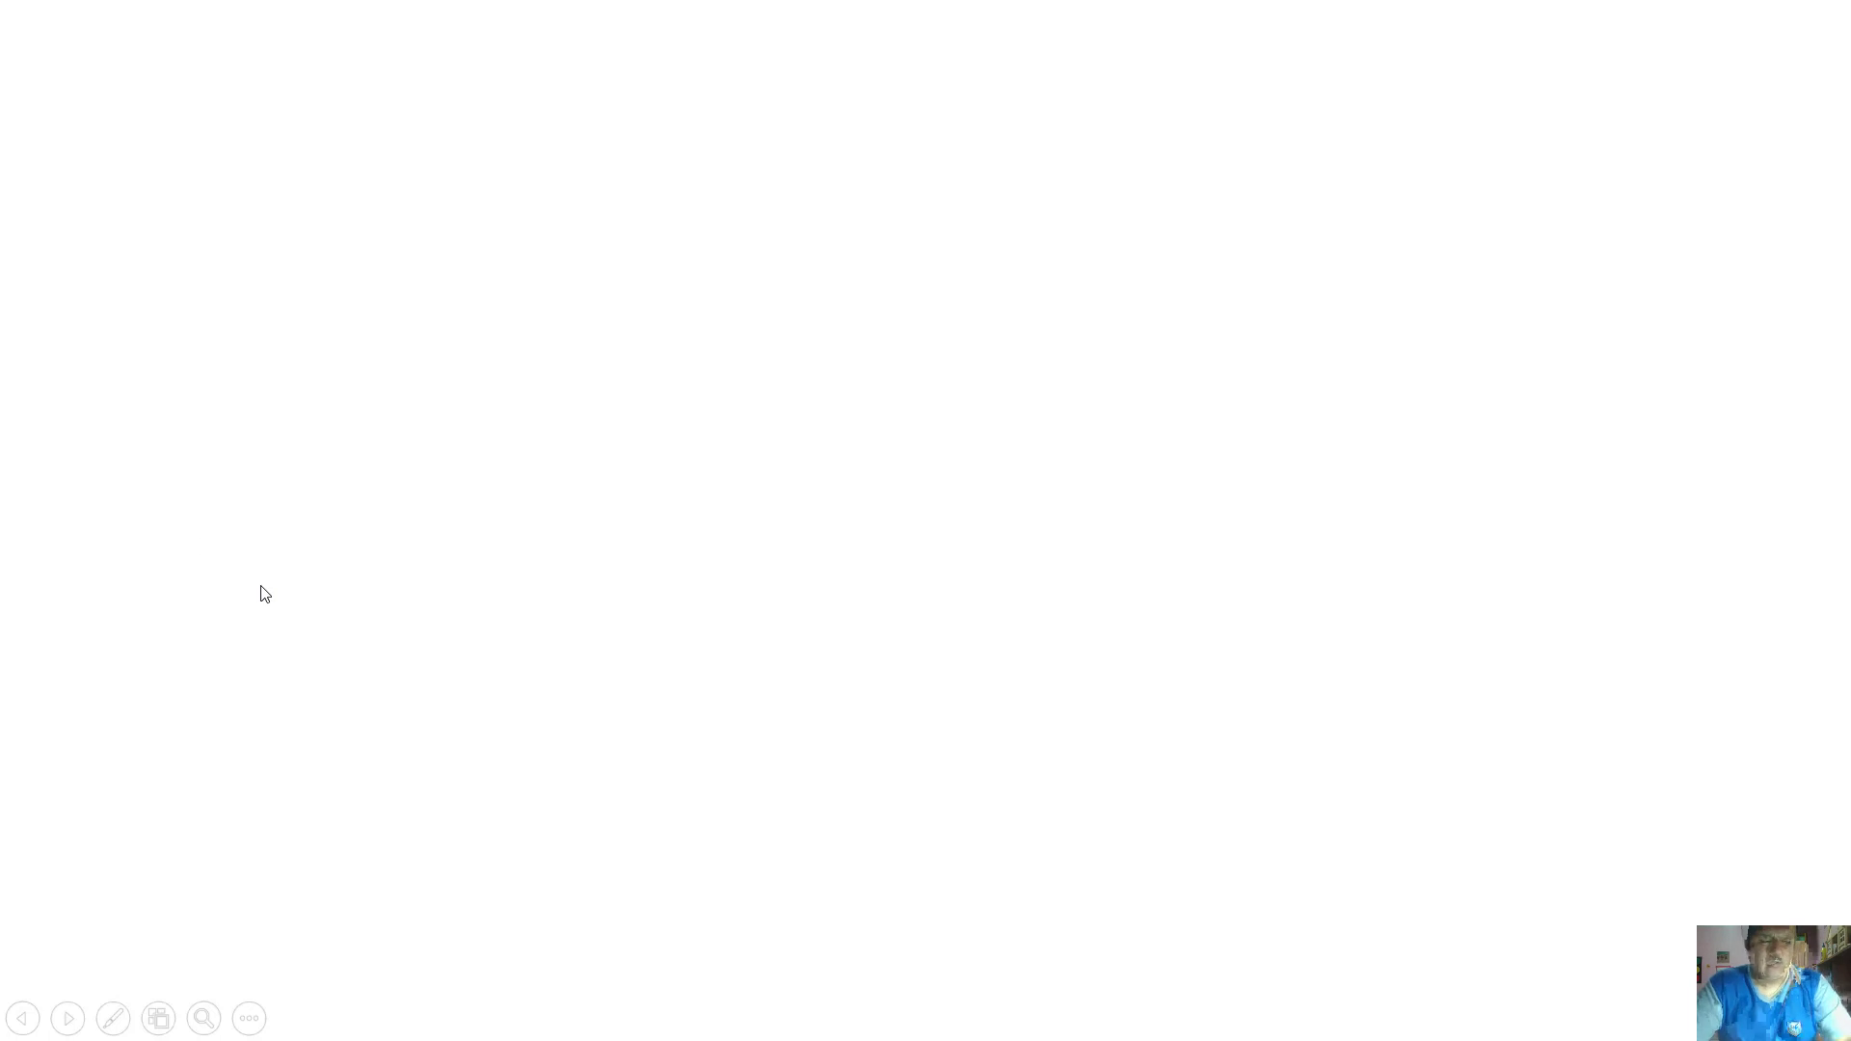
pyautogui.click(22, 1018)
pyautogui.press('Escape')
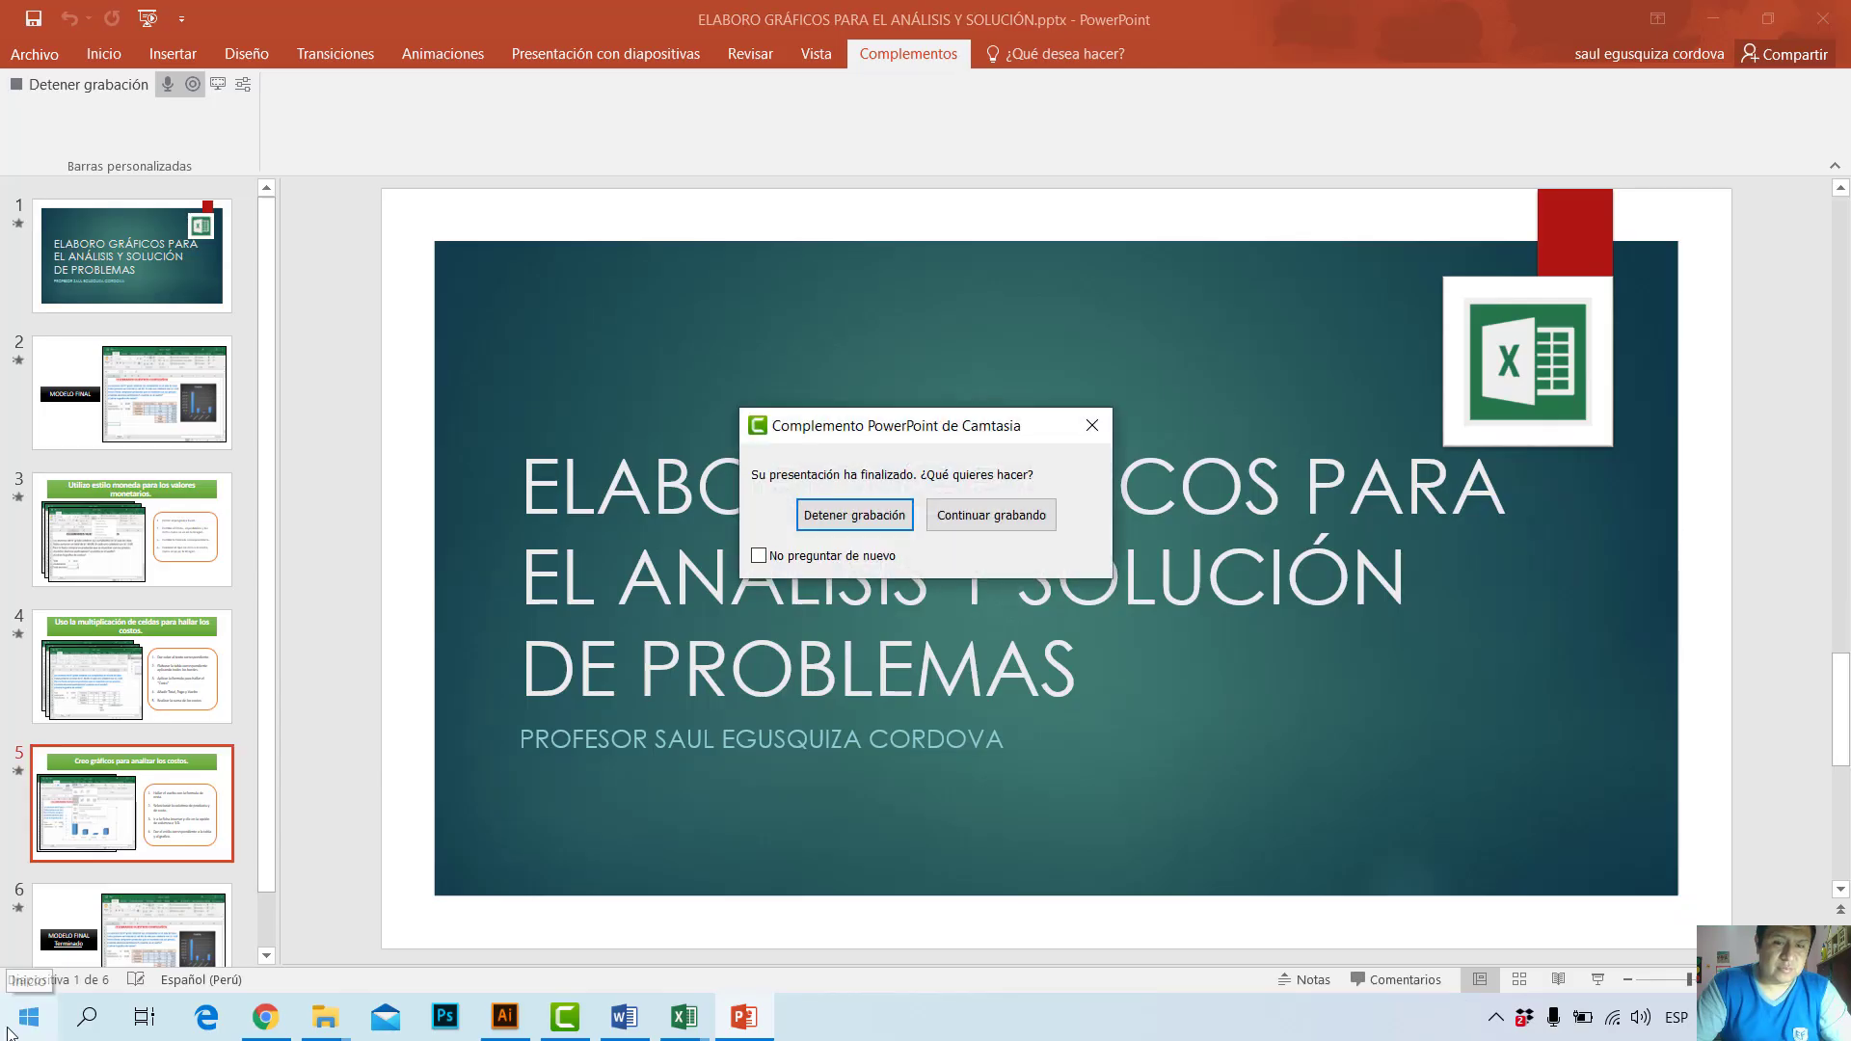
pyautogui.click(978, 518)
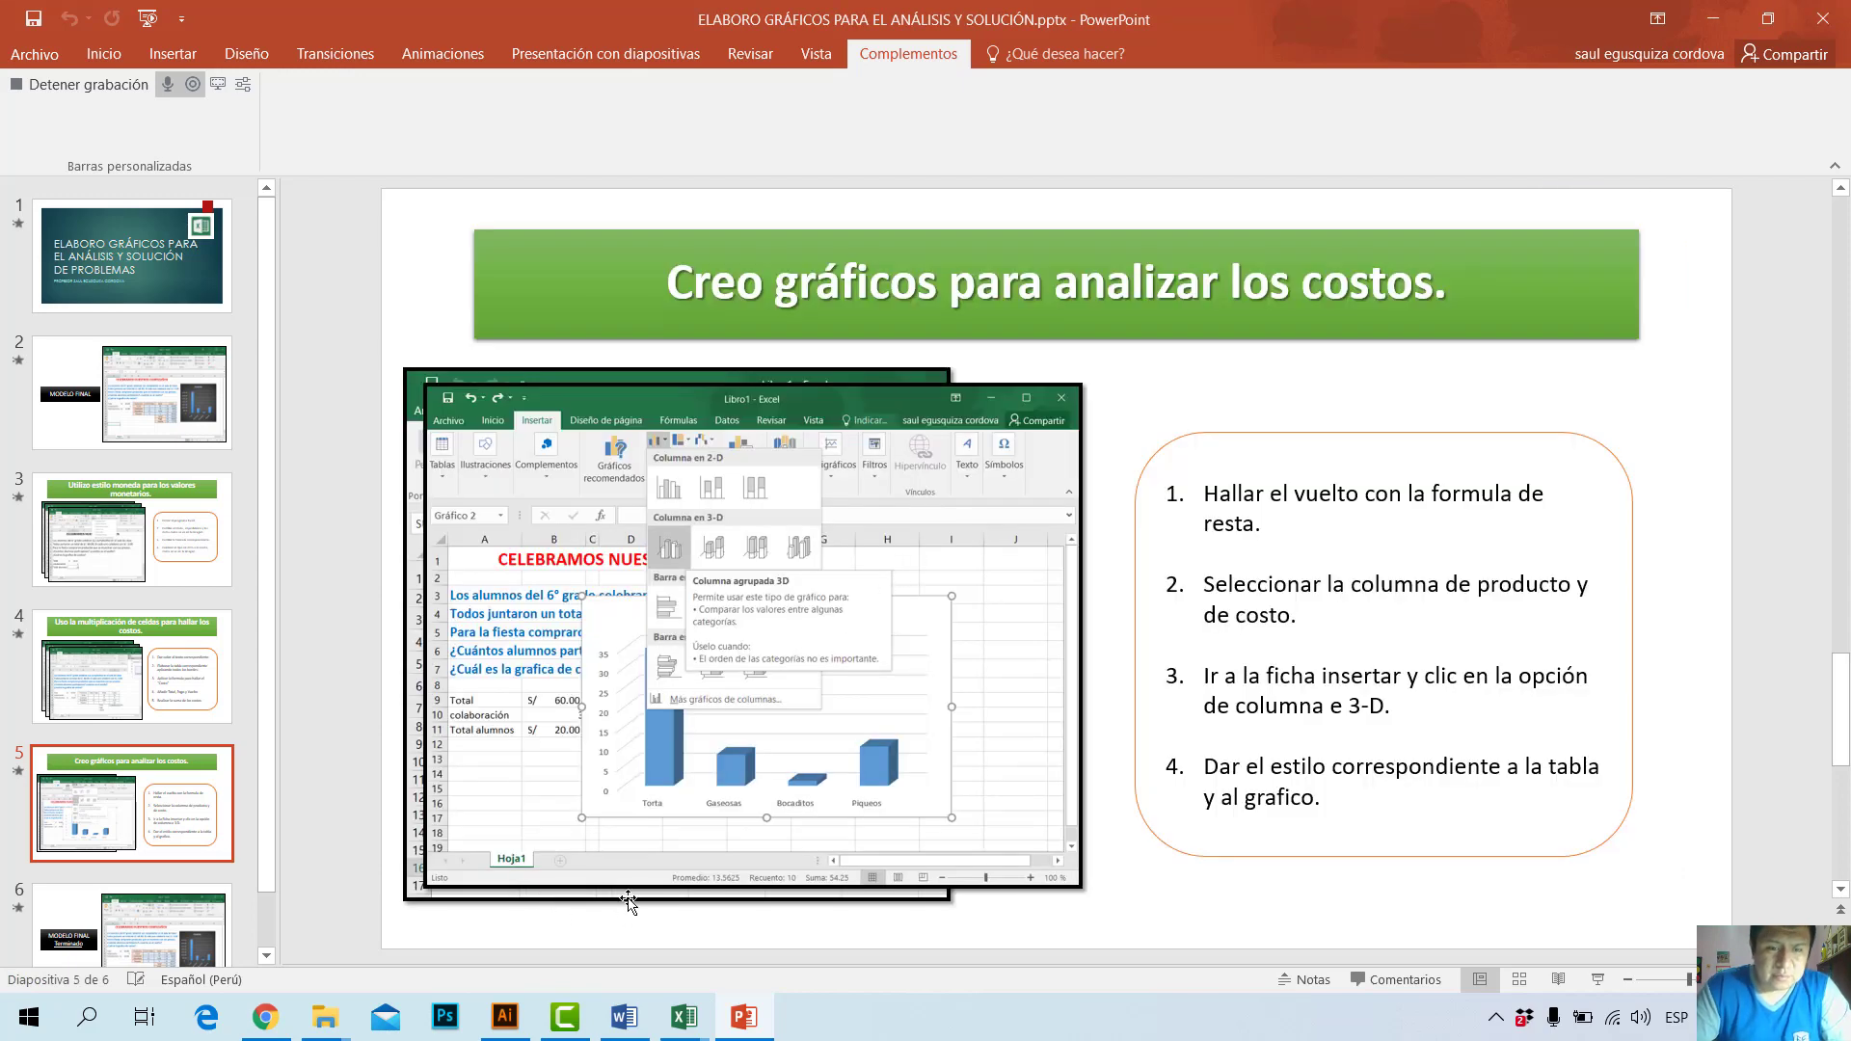
pyautogui.click(1598, 980)
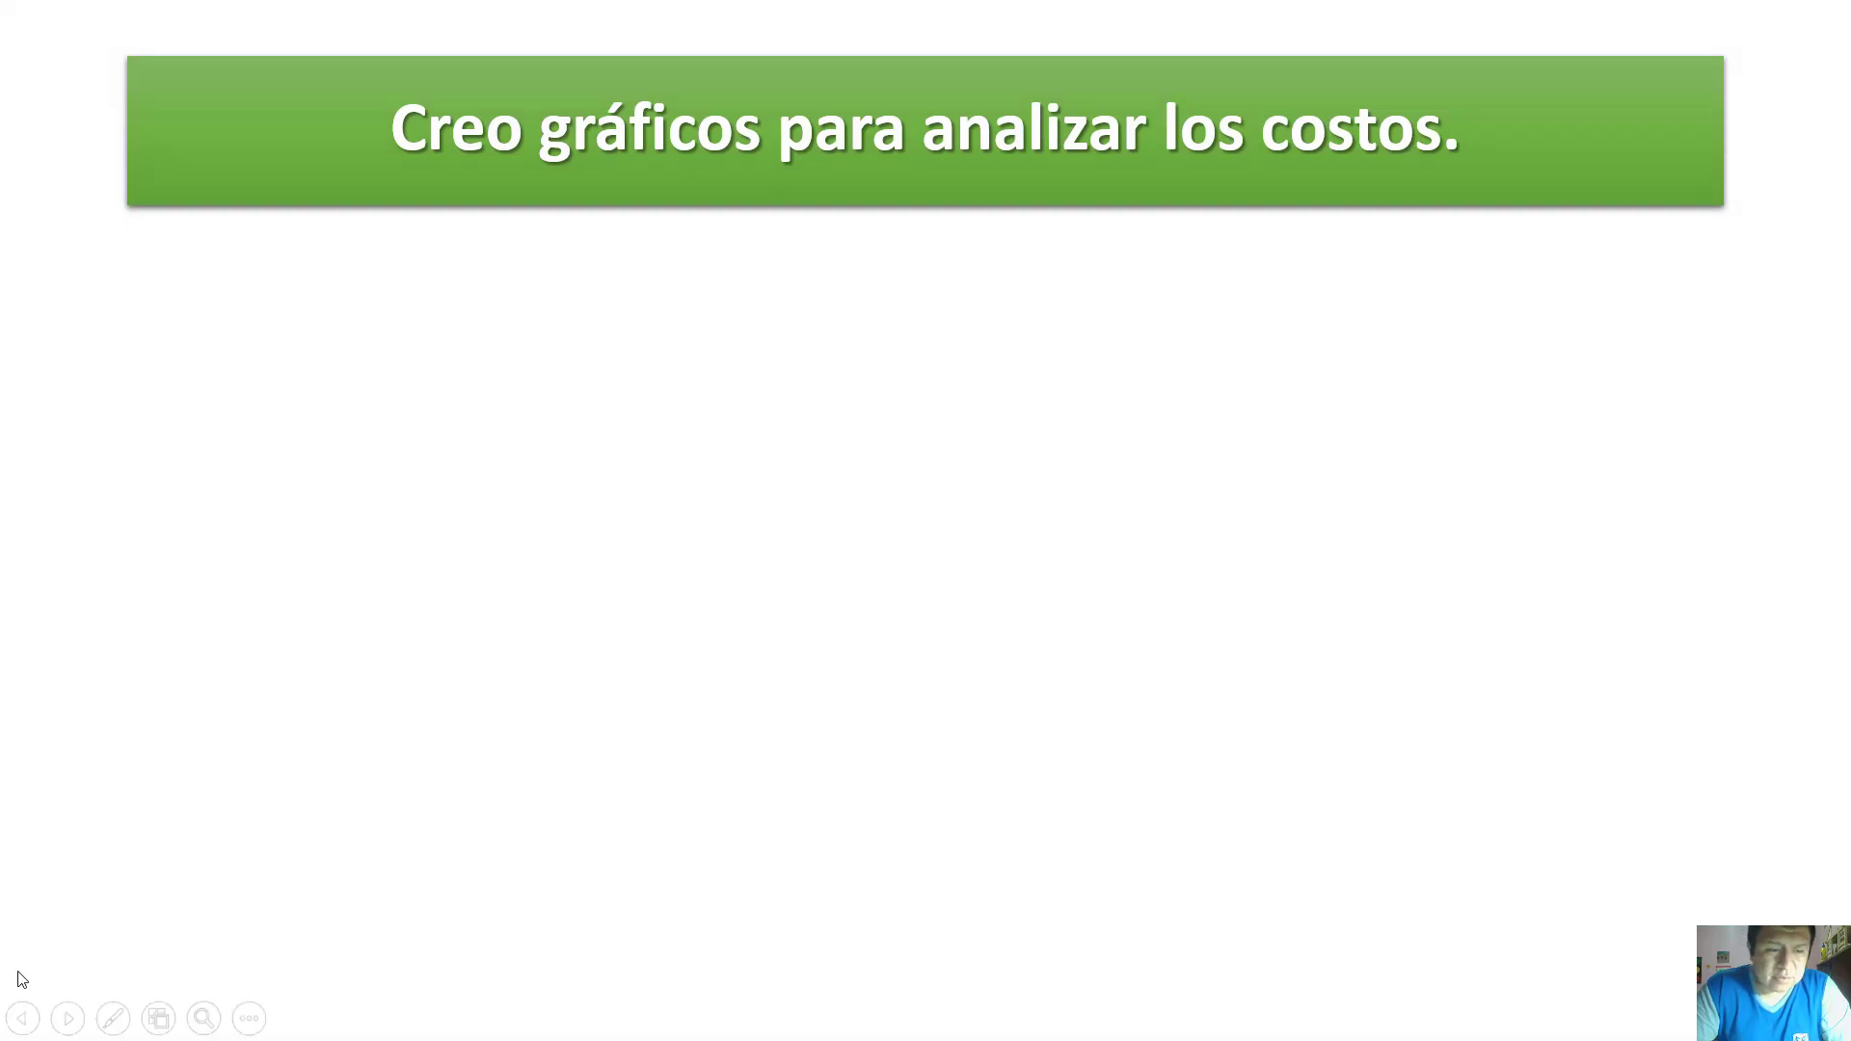
pyautogui.click(299, 948)
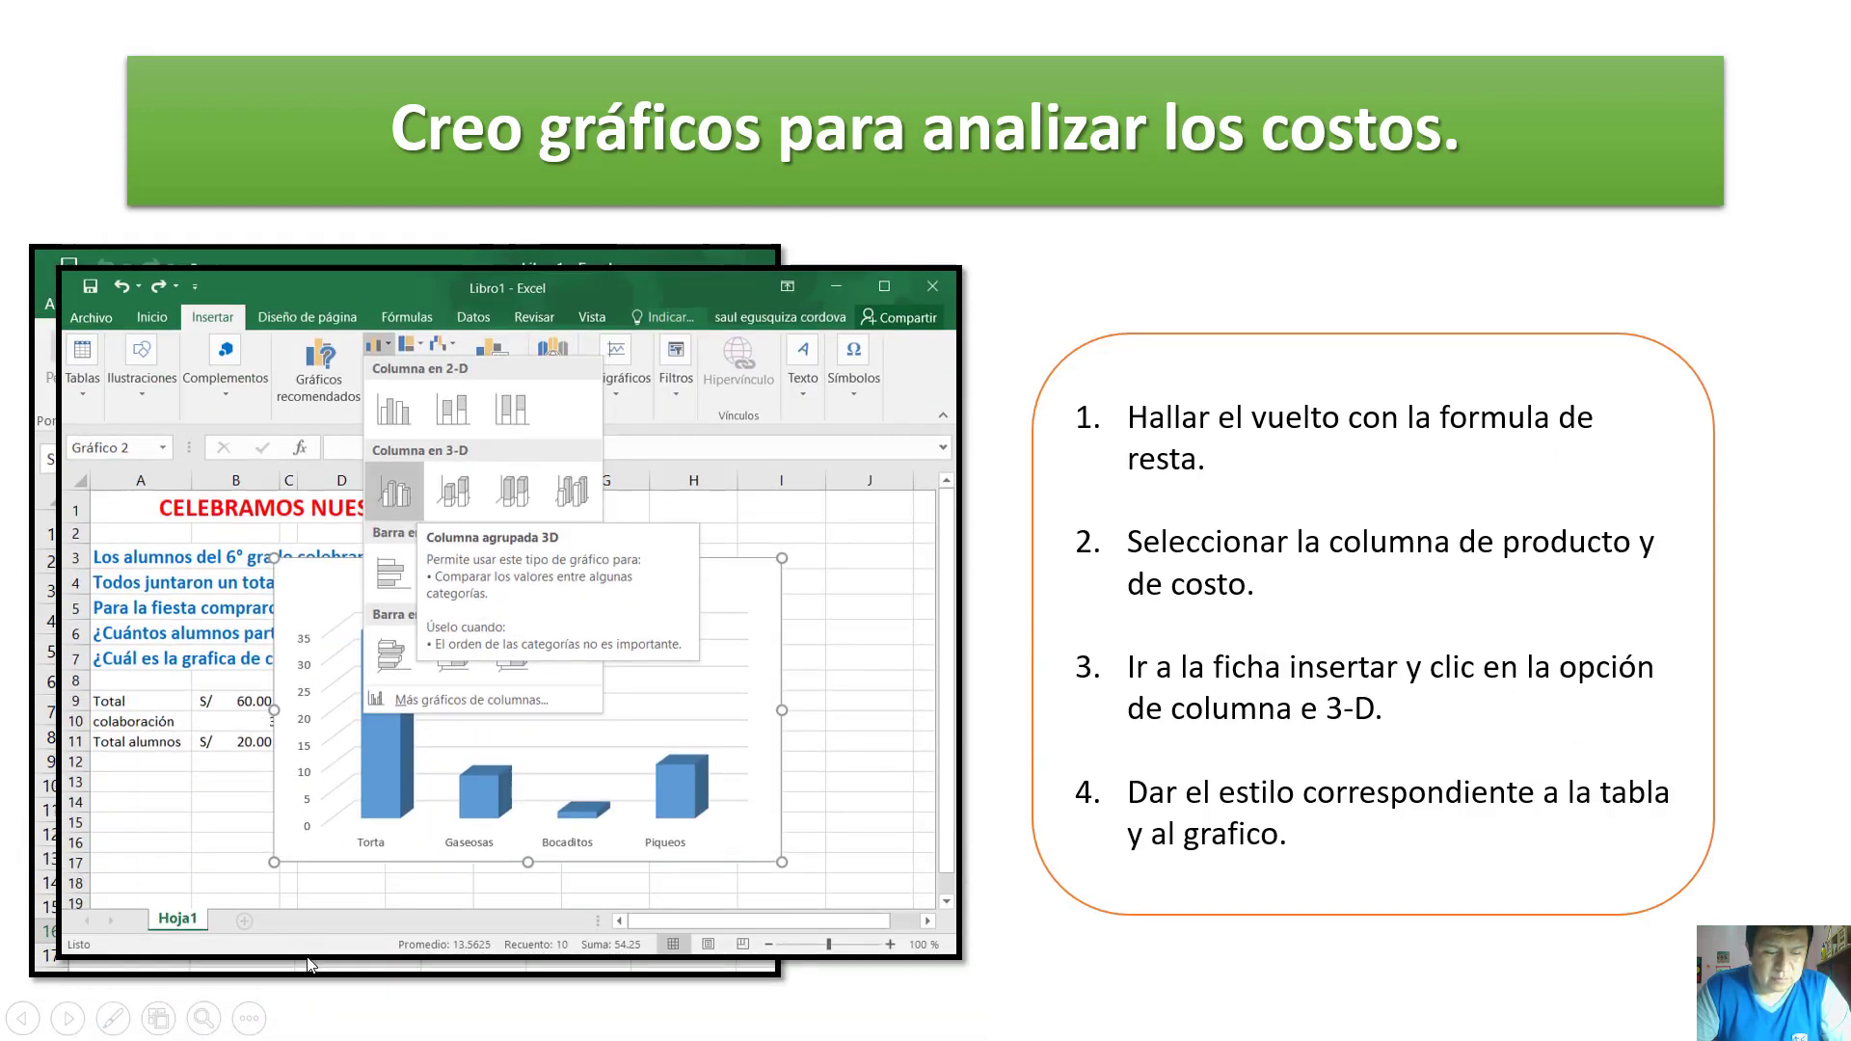
pyautogui.press('super')
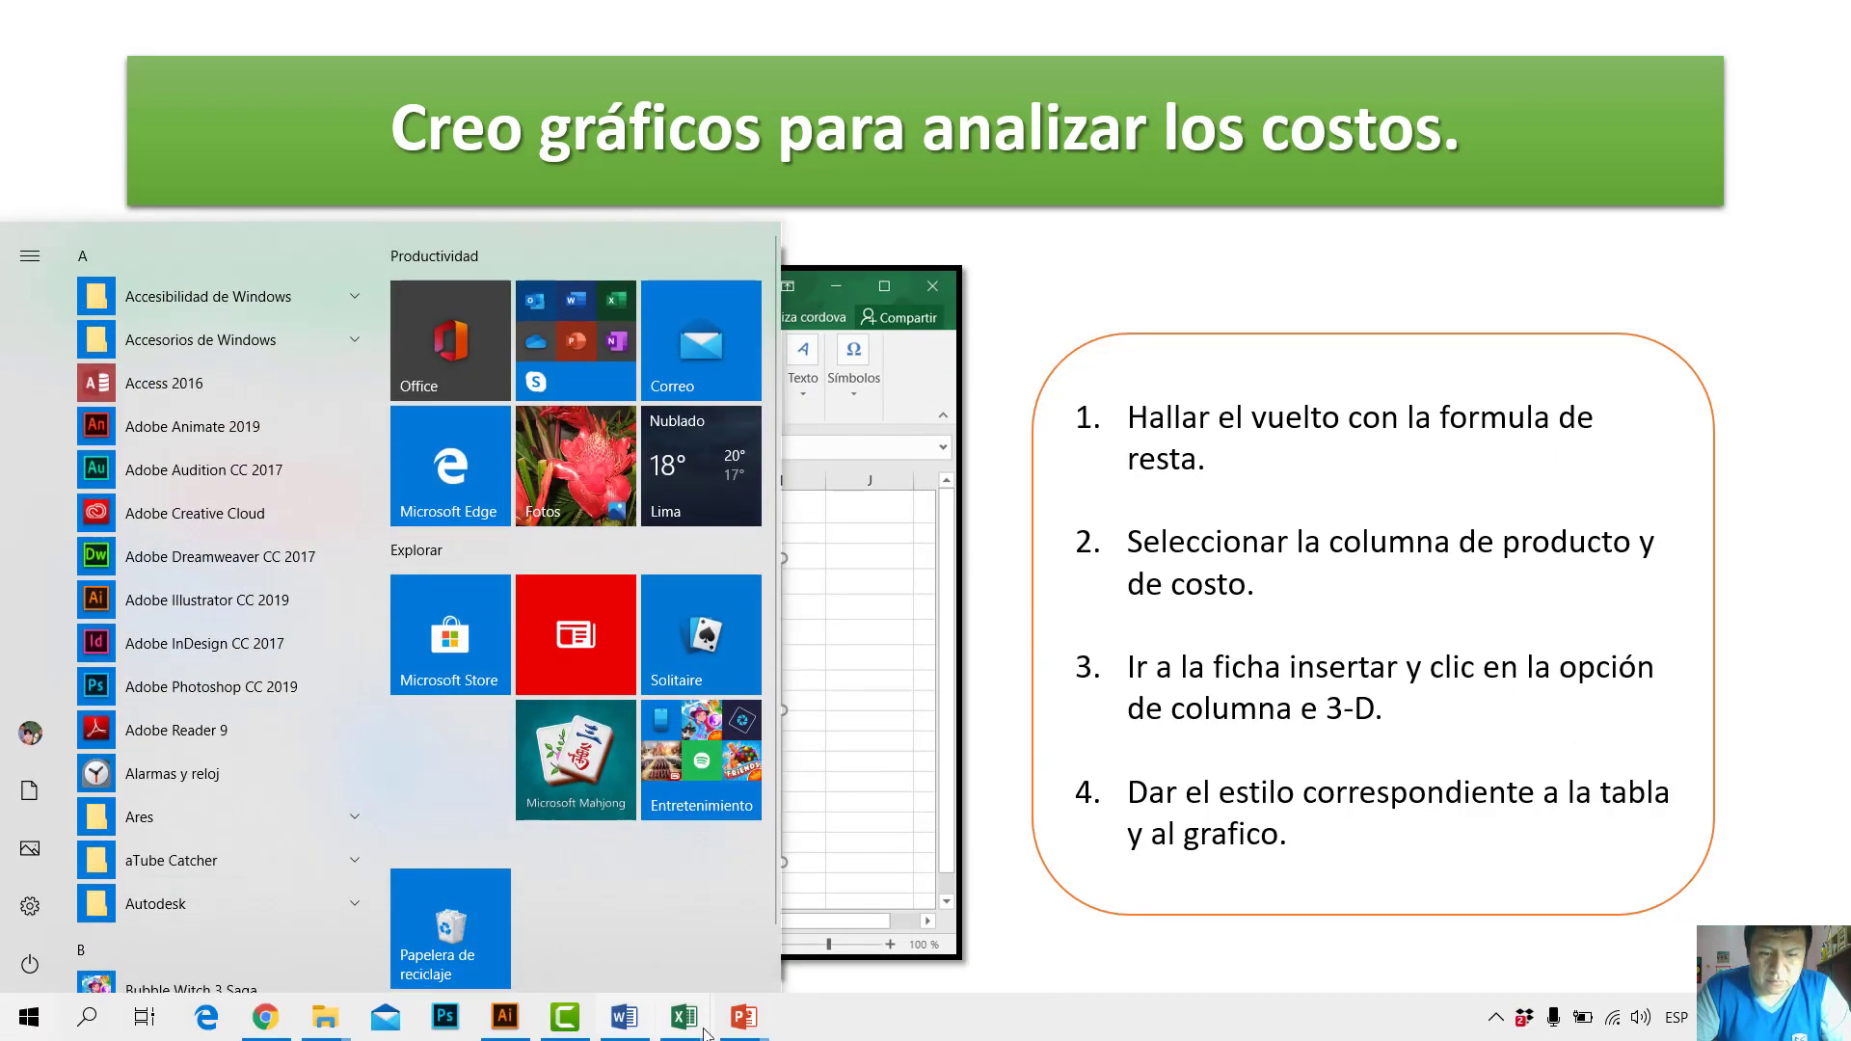
pyautogui.moveTo(694, 1024)
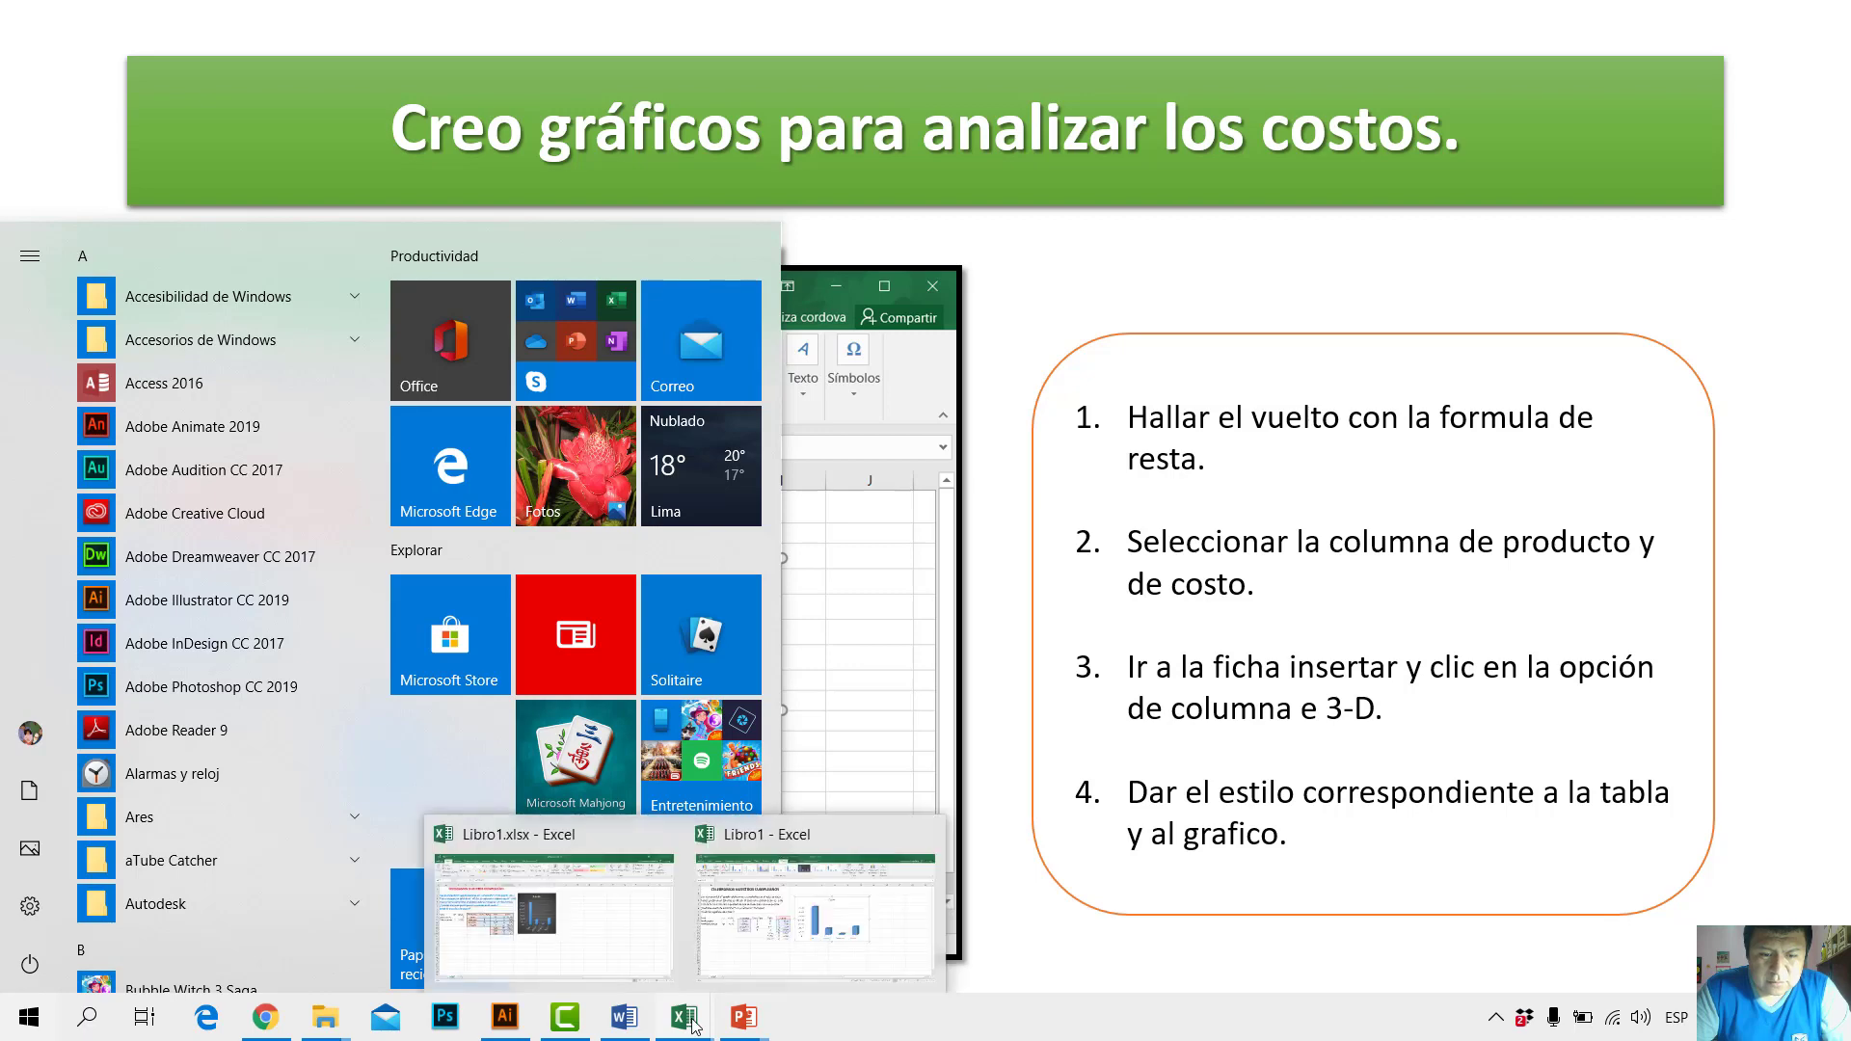
pyautogui.click(716, 993)
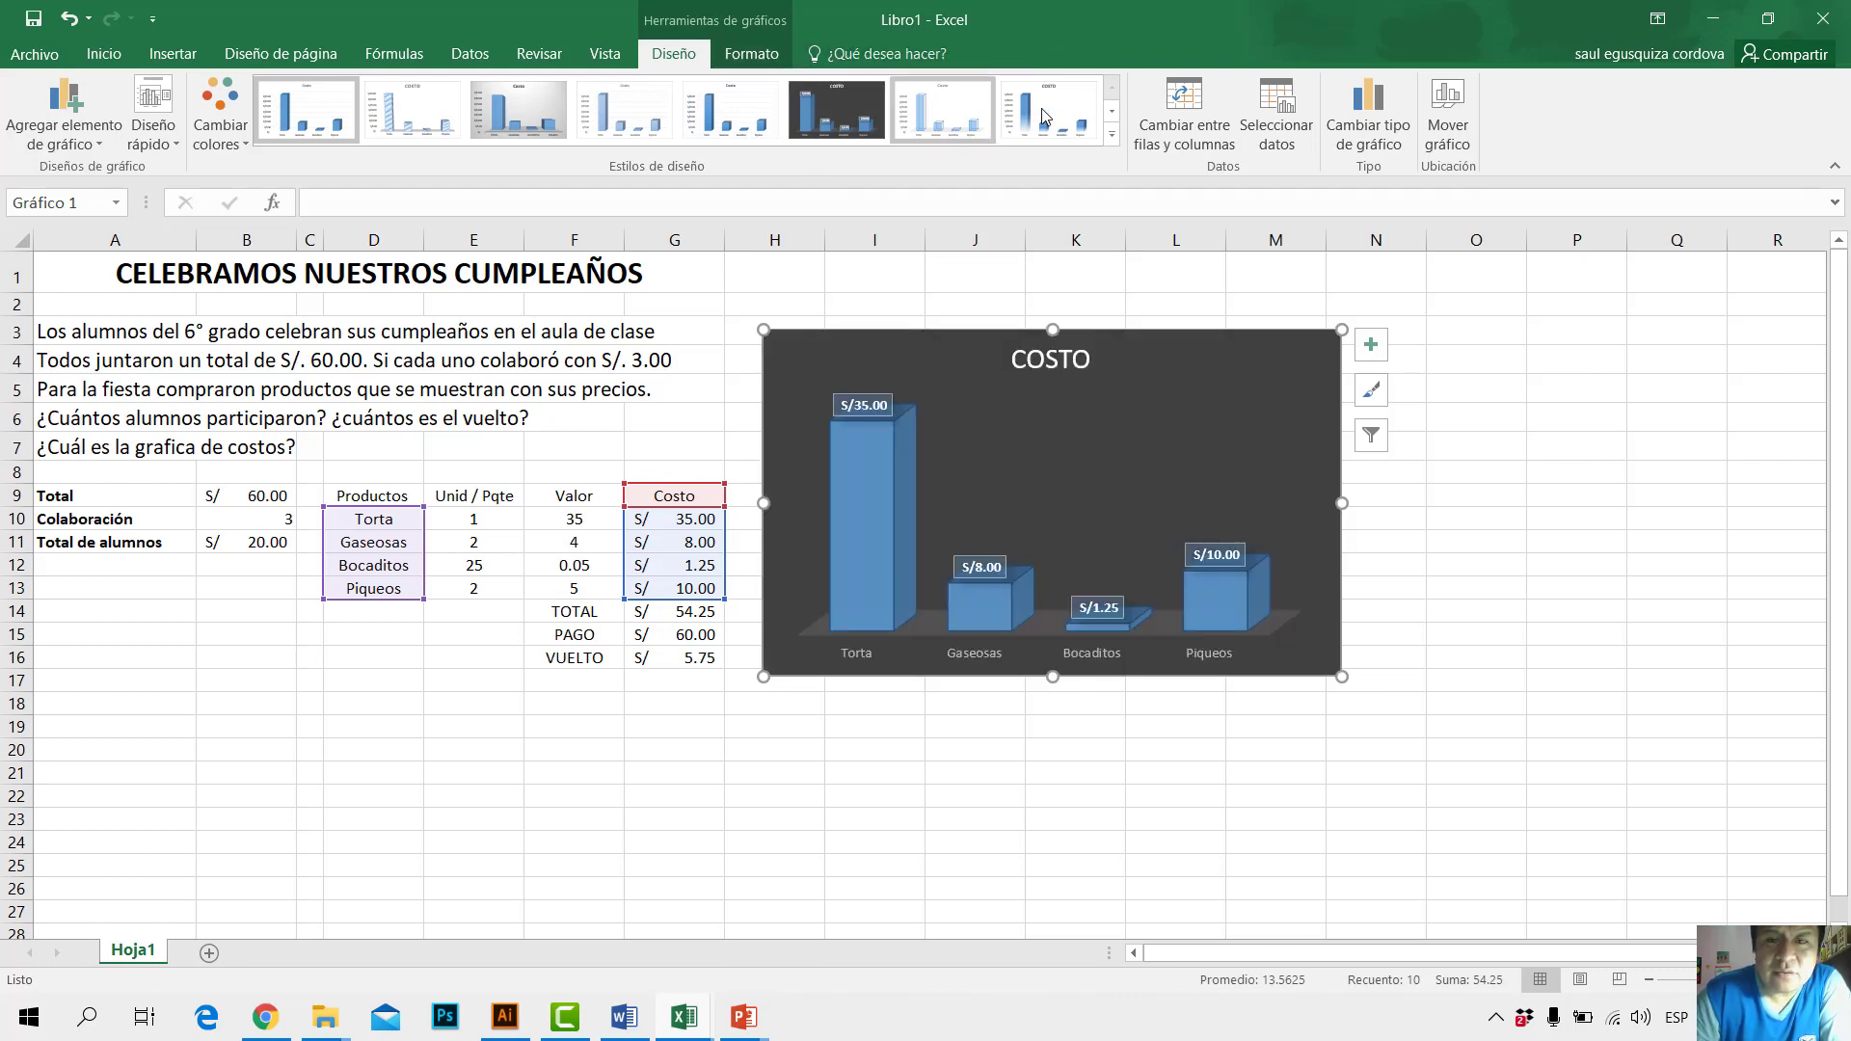
# Step: Apply the dark gradient chart style with value axis and gridlines to the Costo column chart
pyautogui.click(1115, 135)
pyautogui.click(306, 176)
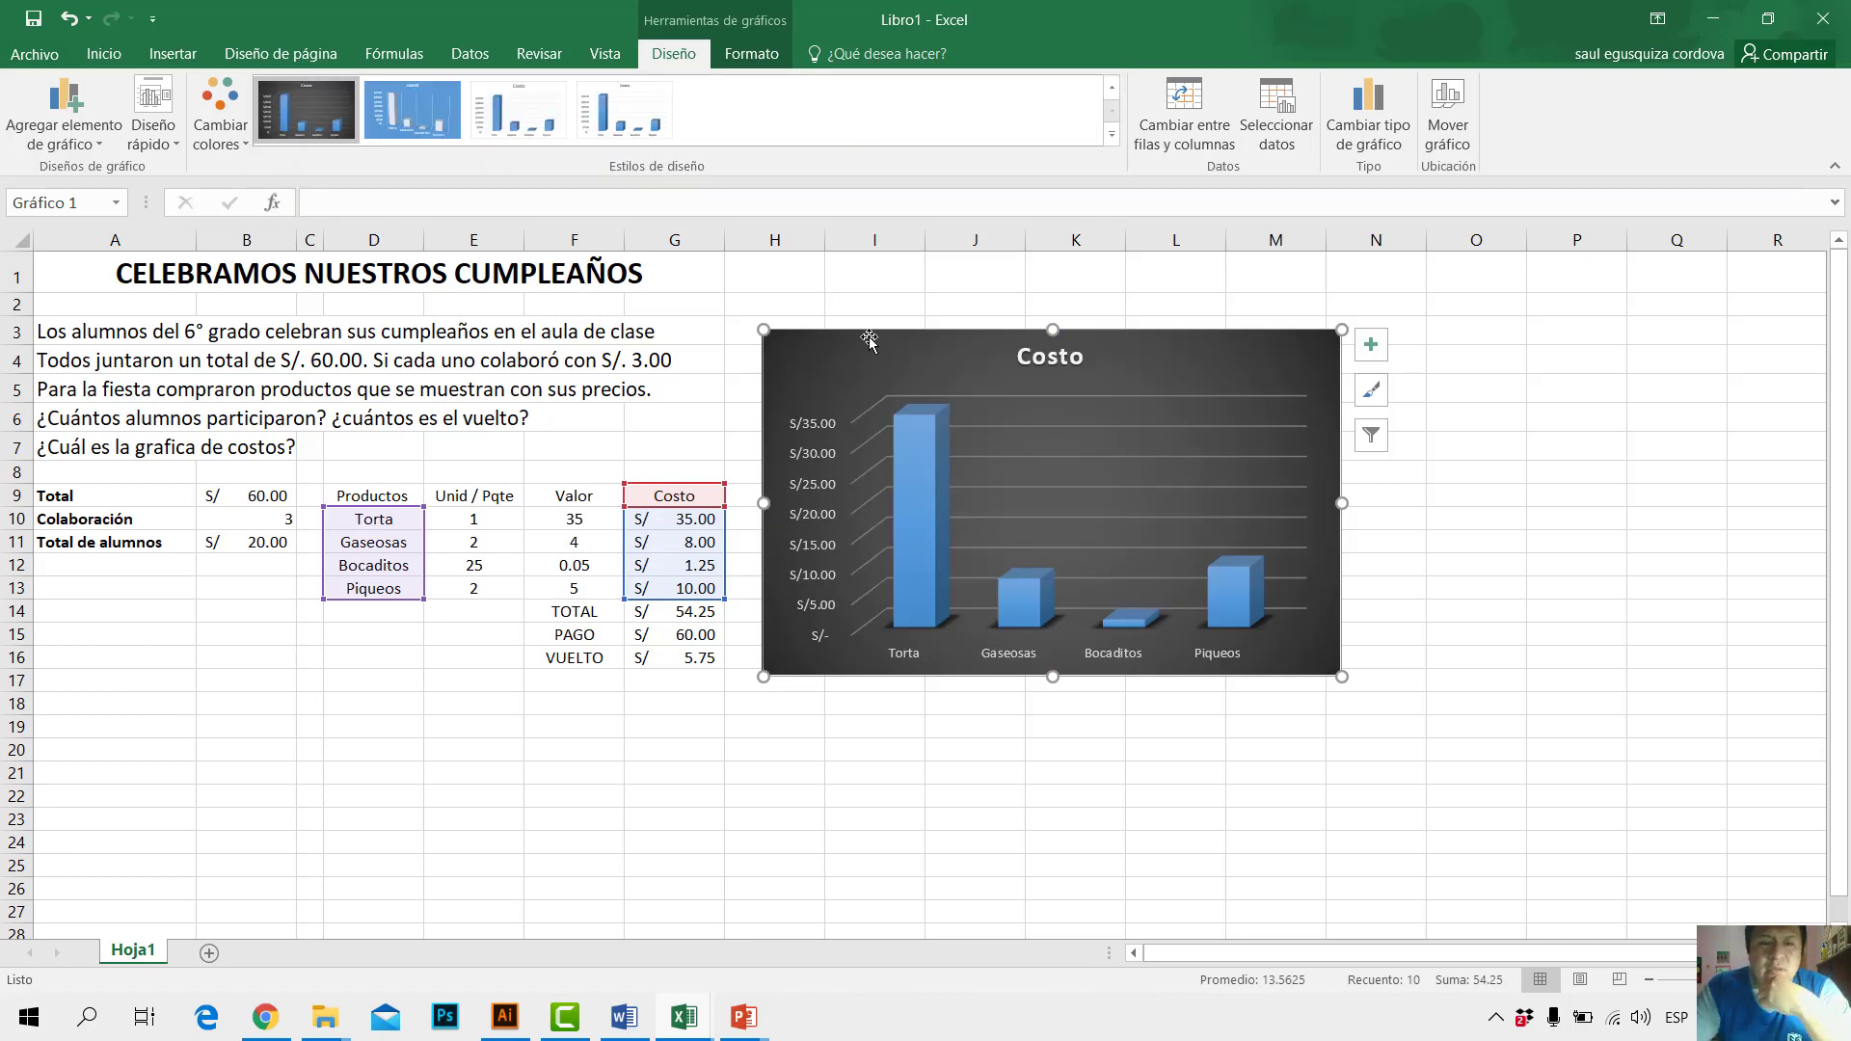
pyautogui.moveTo(724, 721); pyautogui.dragTo(726, 722)
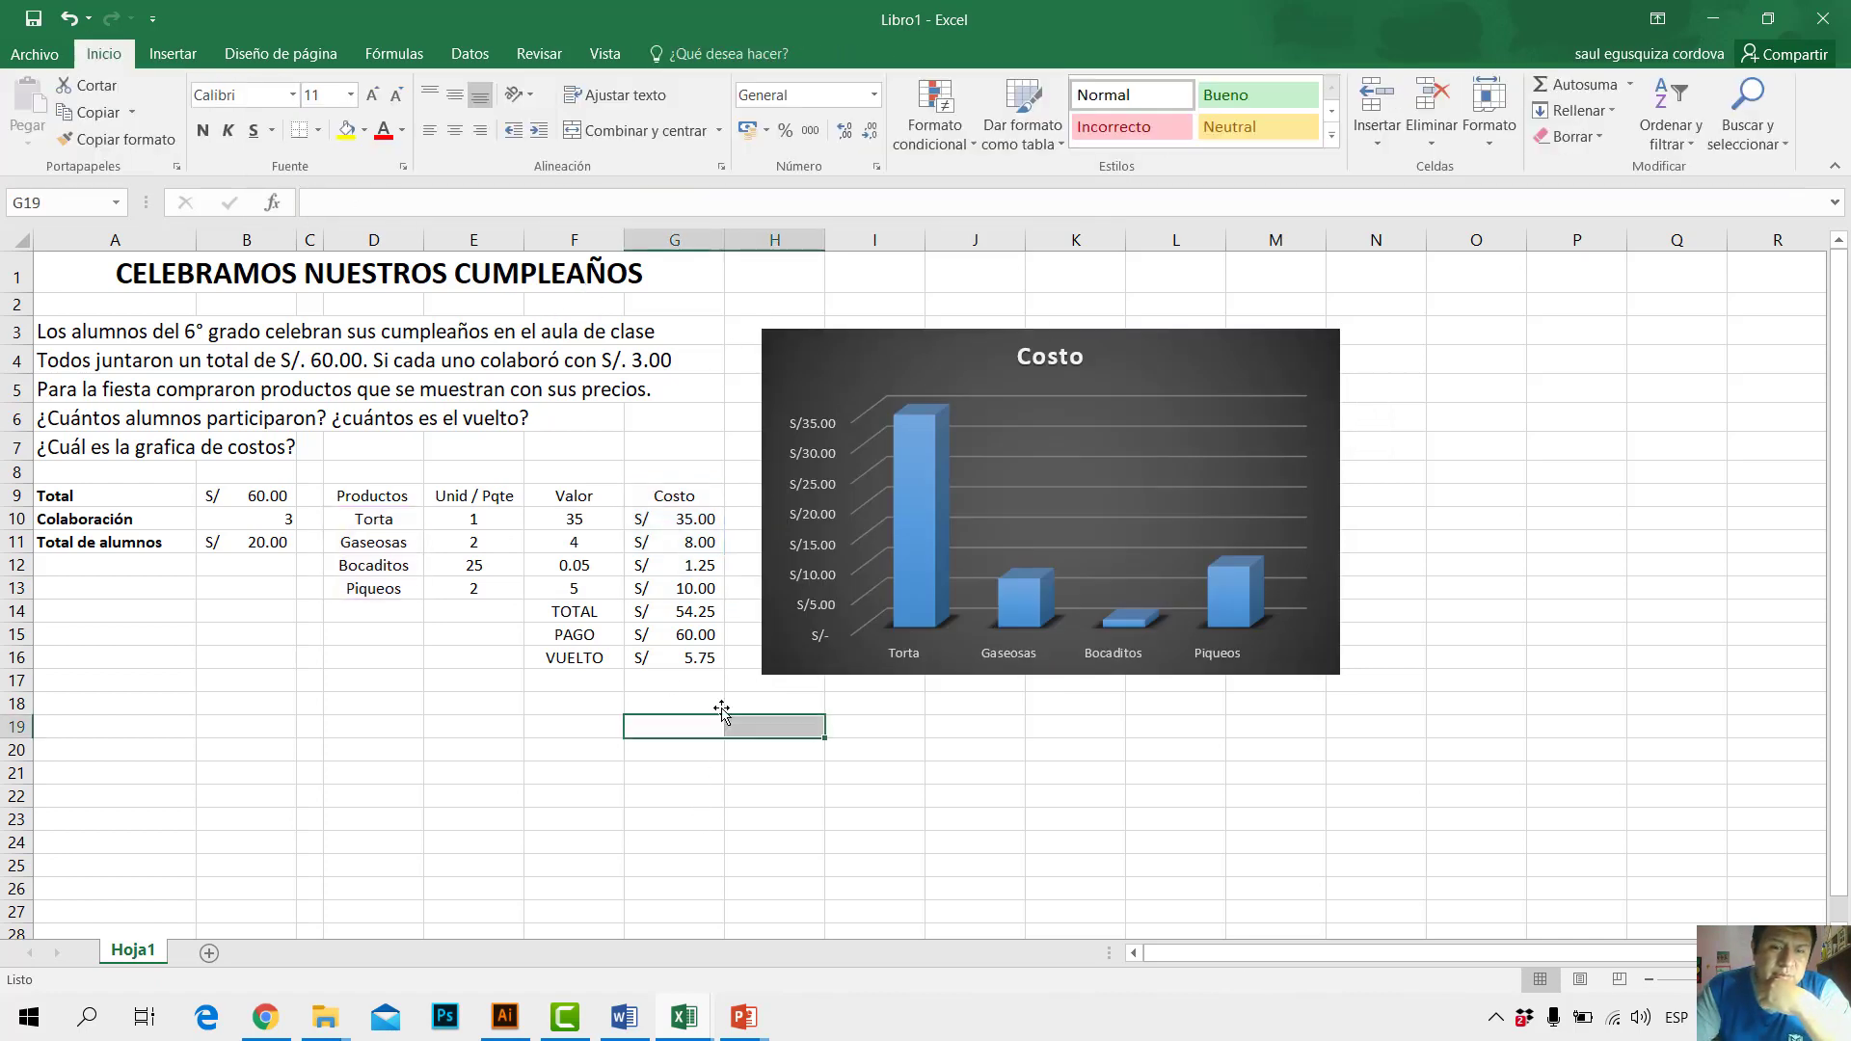
pyautogui.click(660, 655)
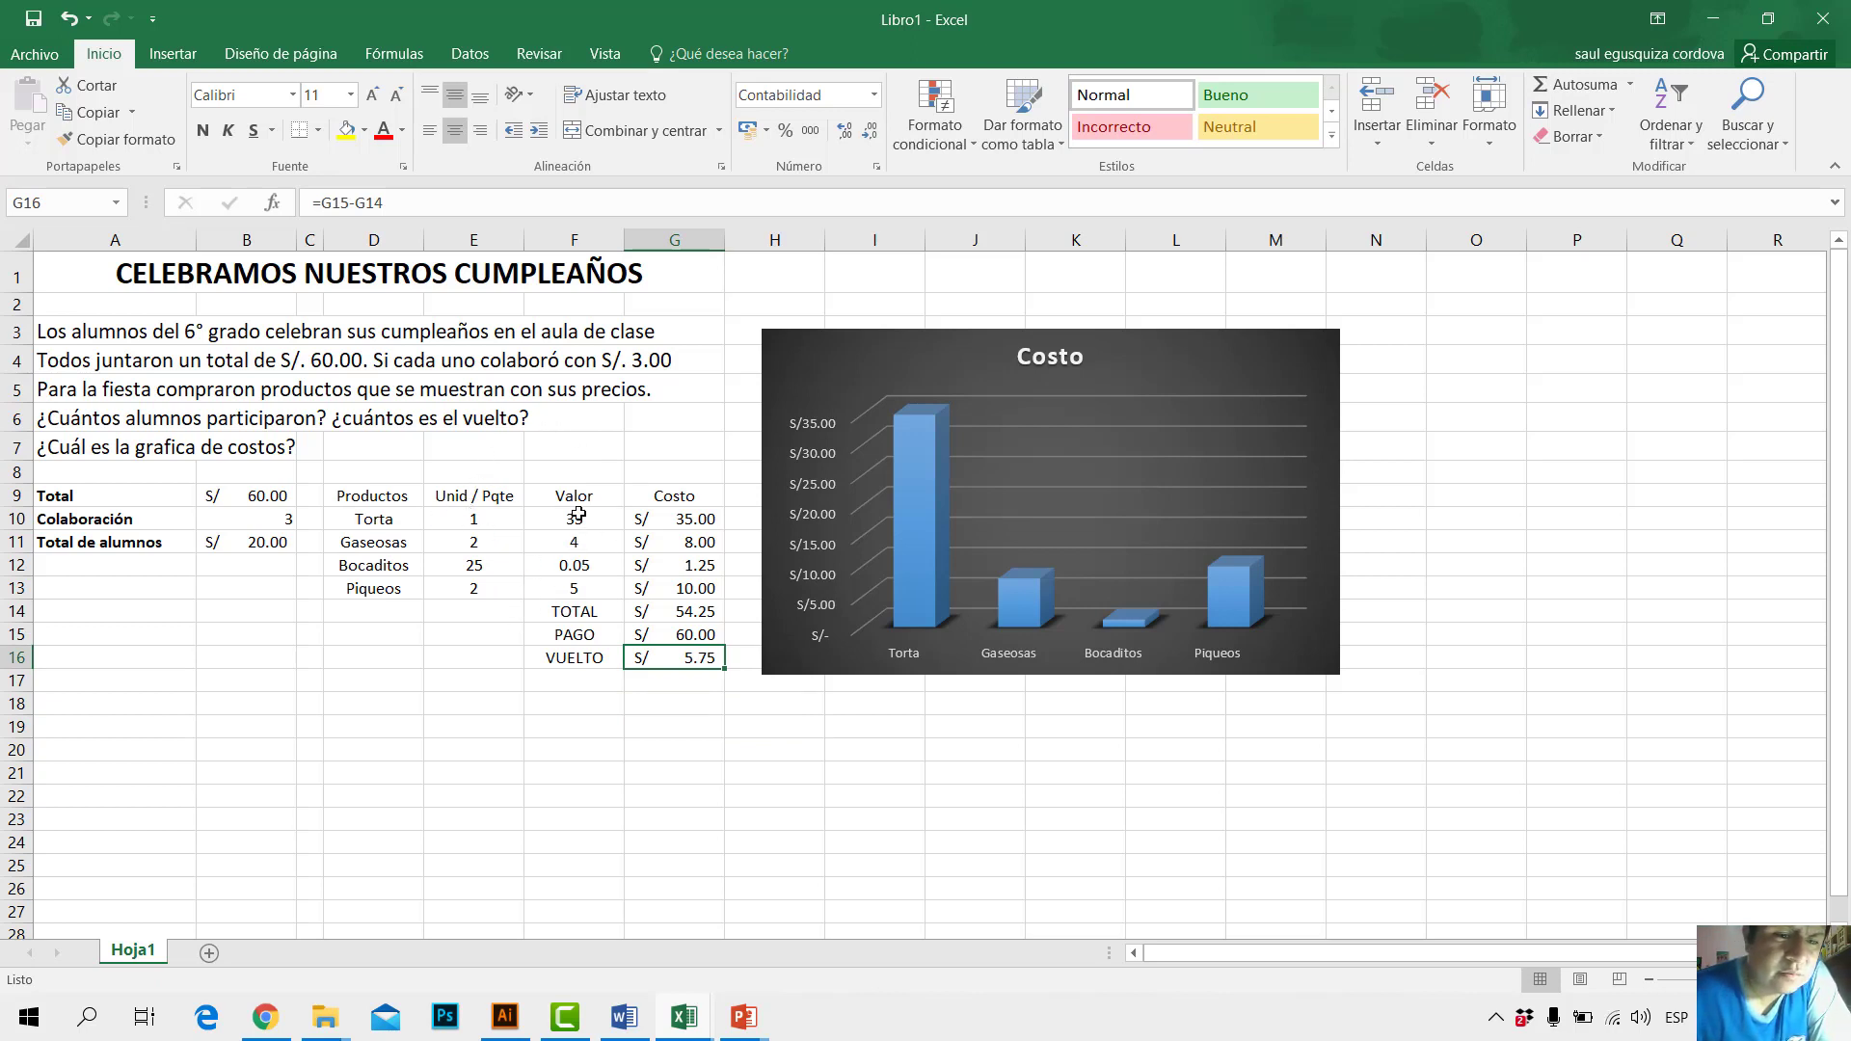
# Step: Apply all borders to the product table D9:G13 and to the TOTAL, PAGO and VUELTO rows in F14:G16
pyautogui.click(379, 496)
pyautogui.moveTo(453, 503); pyautogui.dragTo(731, 604)
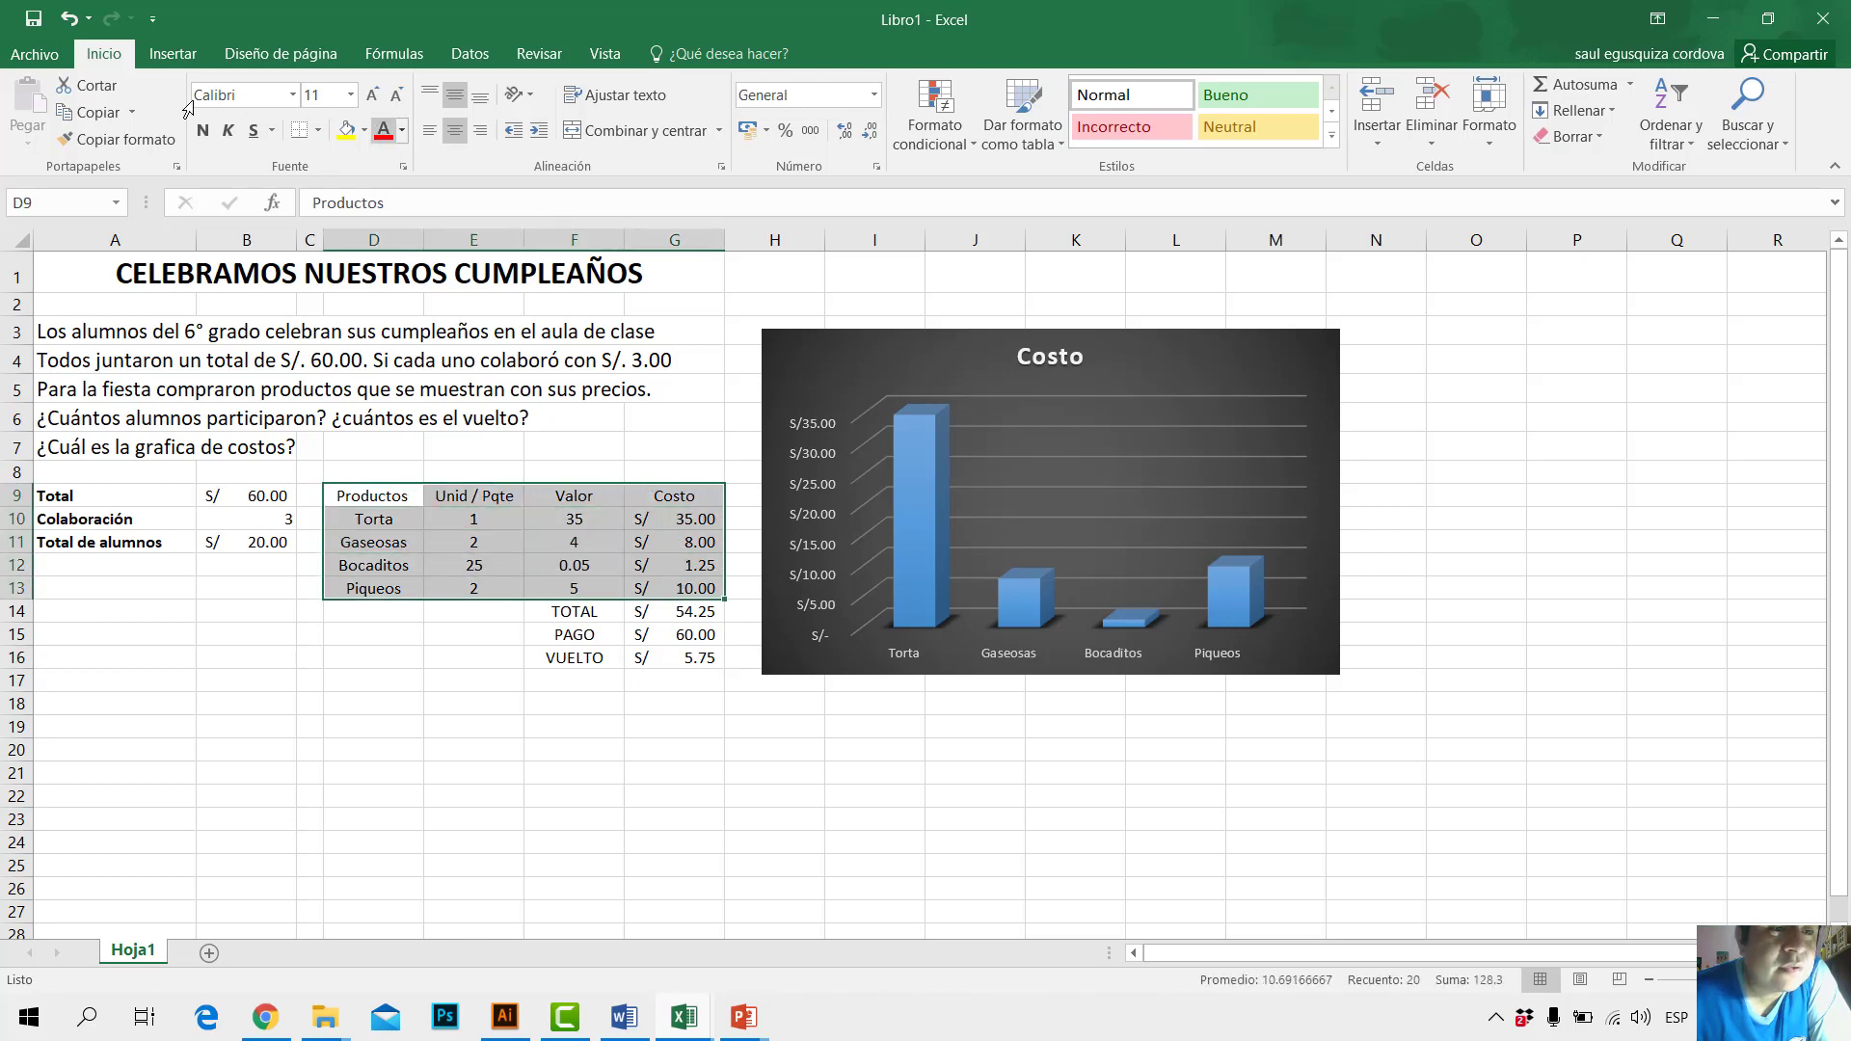
pyautogui.click(318, 130)
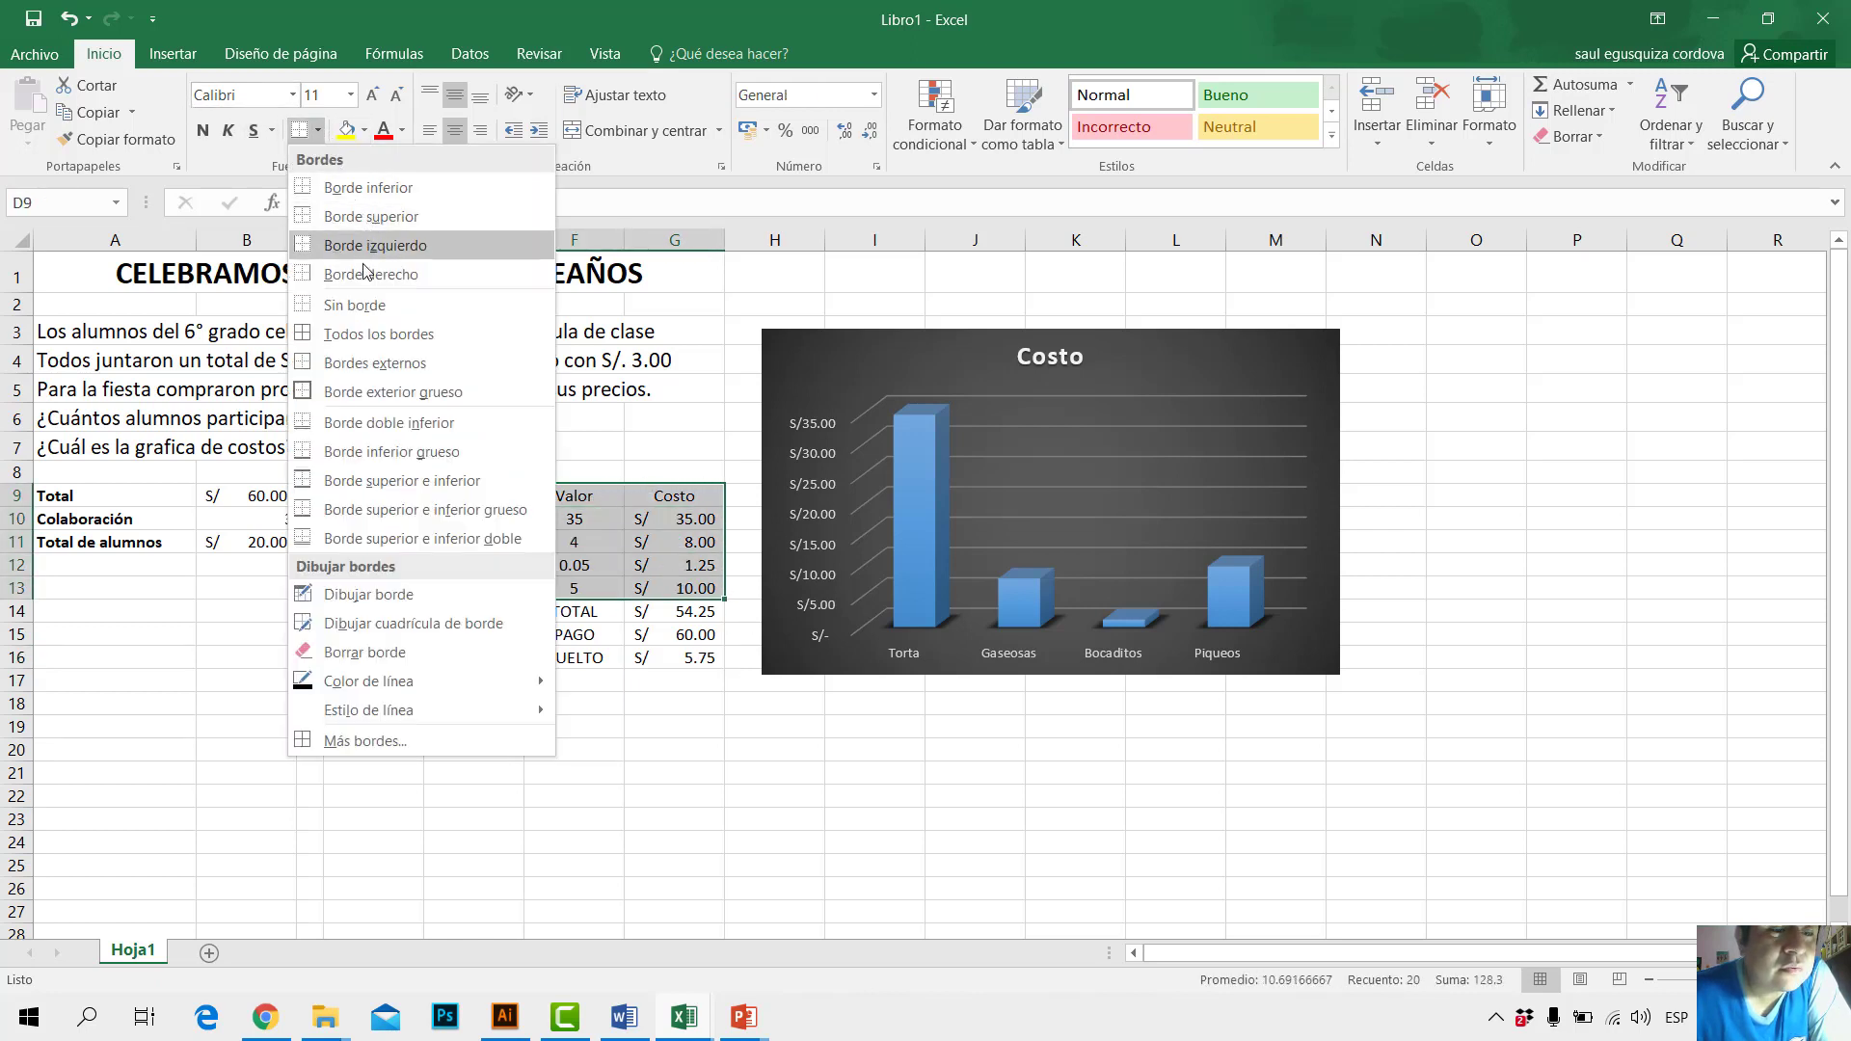
pyautogui.click(369, 345)
pyautogui.moveTo(577, 613); pyautogui.dragTo(663, 654)
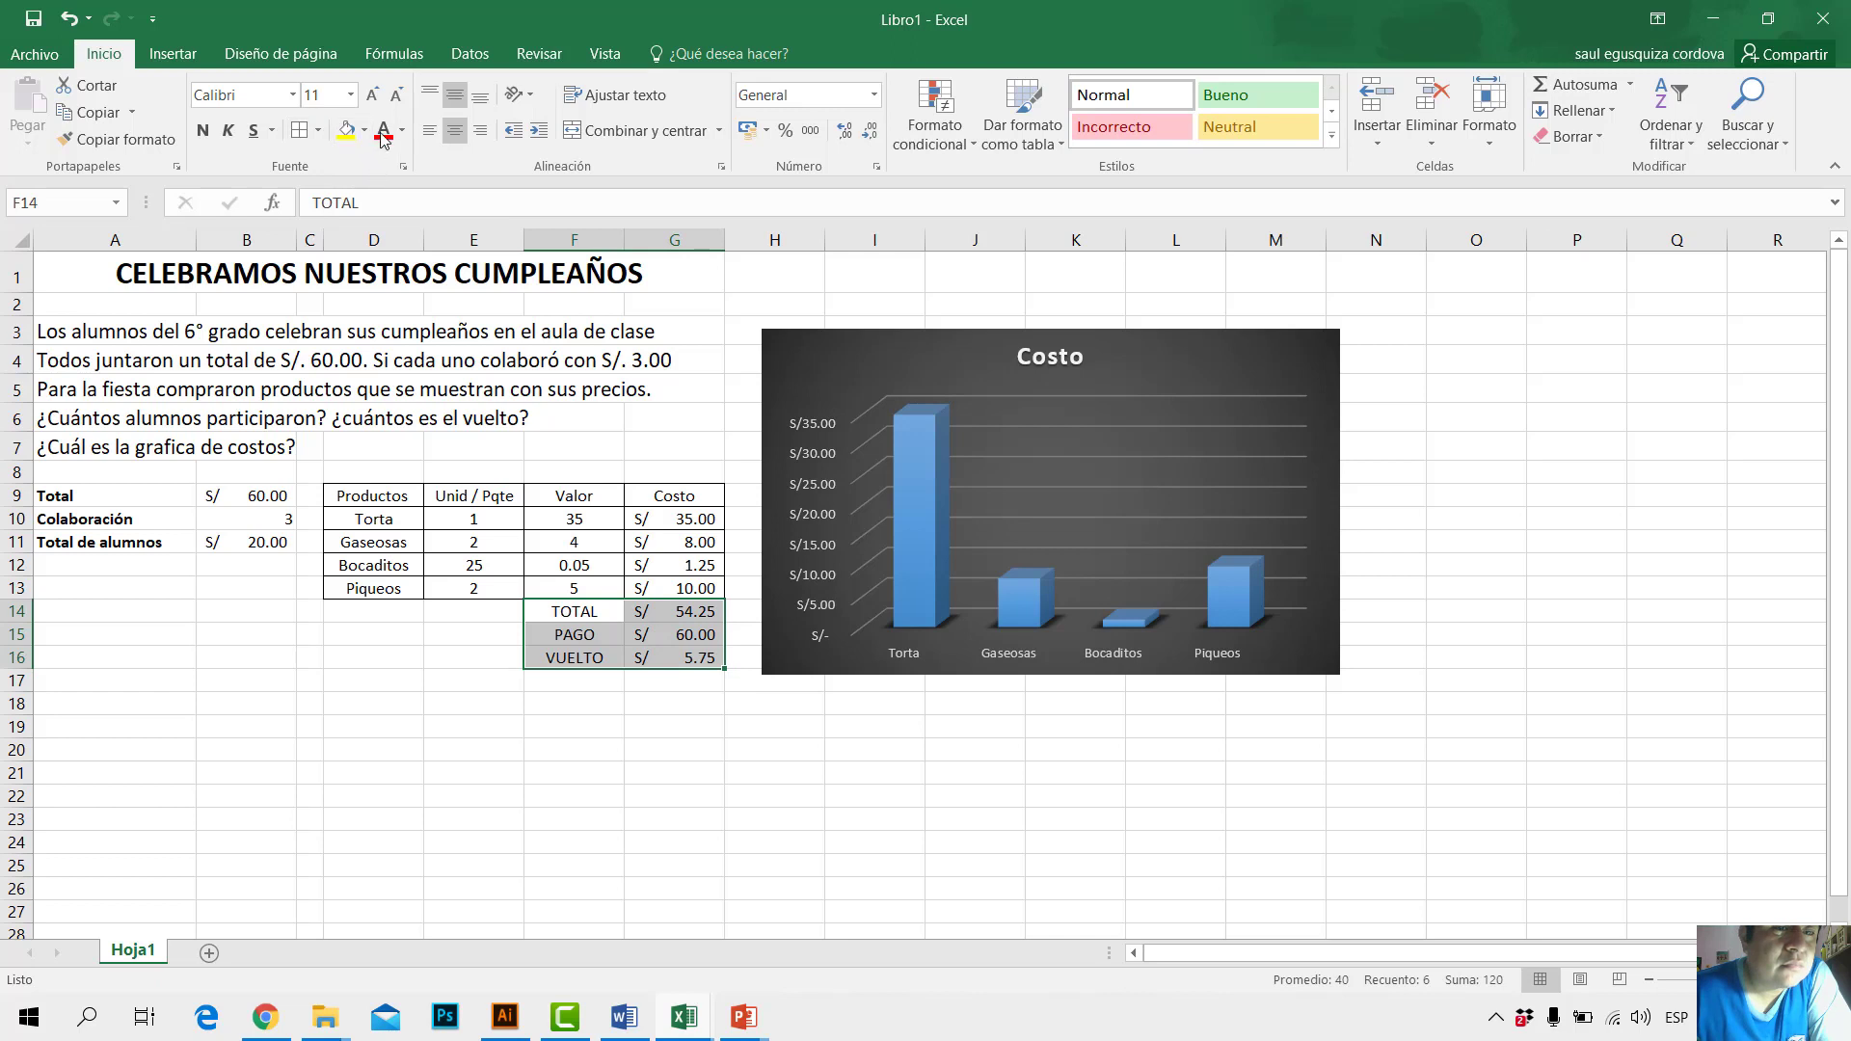
pyautogui.click(316, 131)
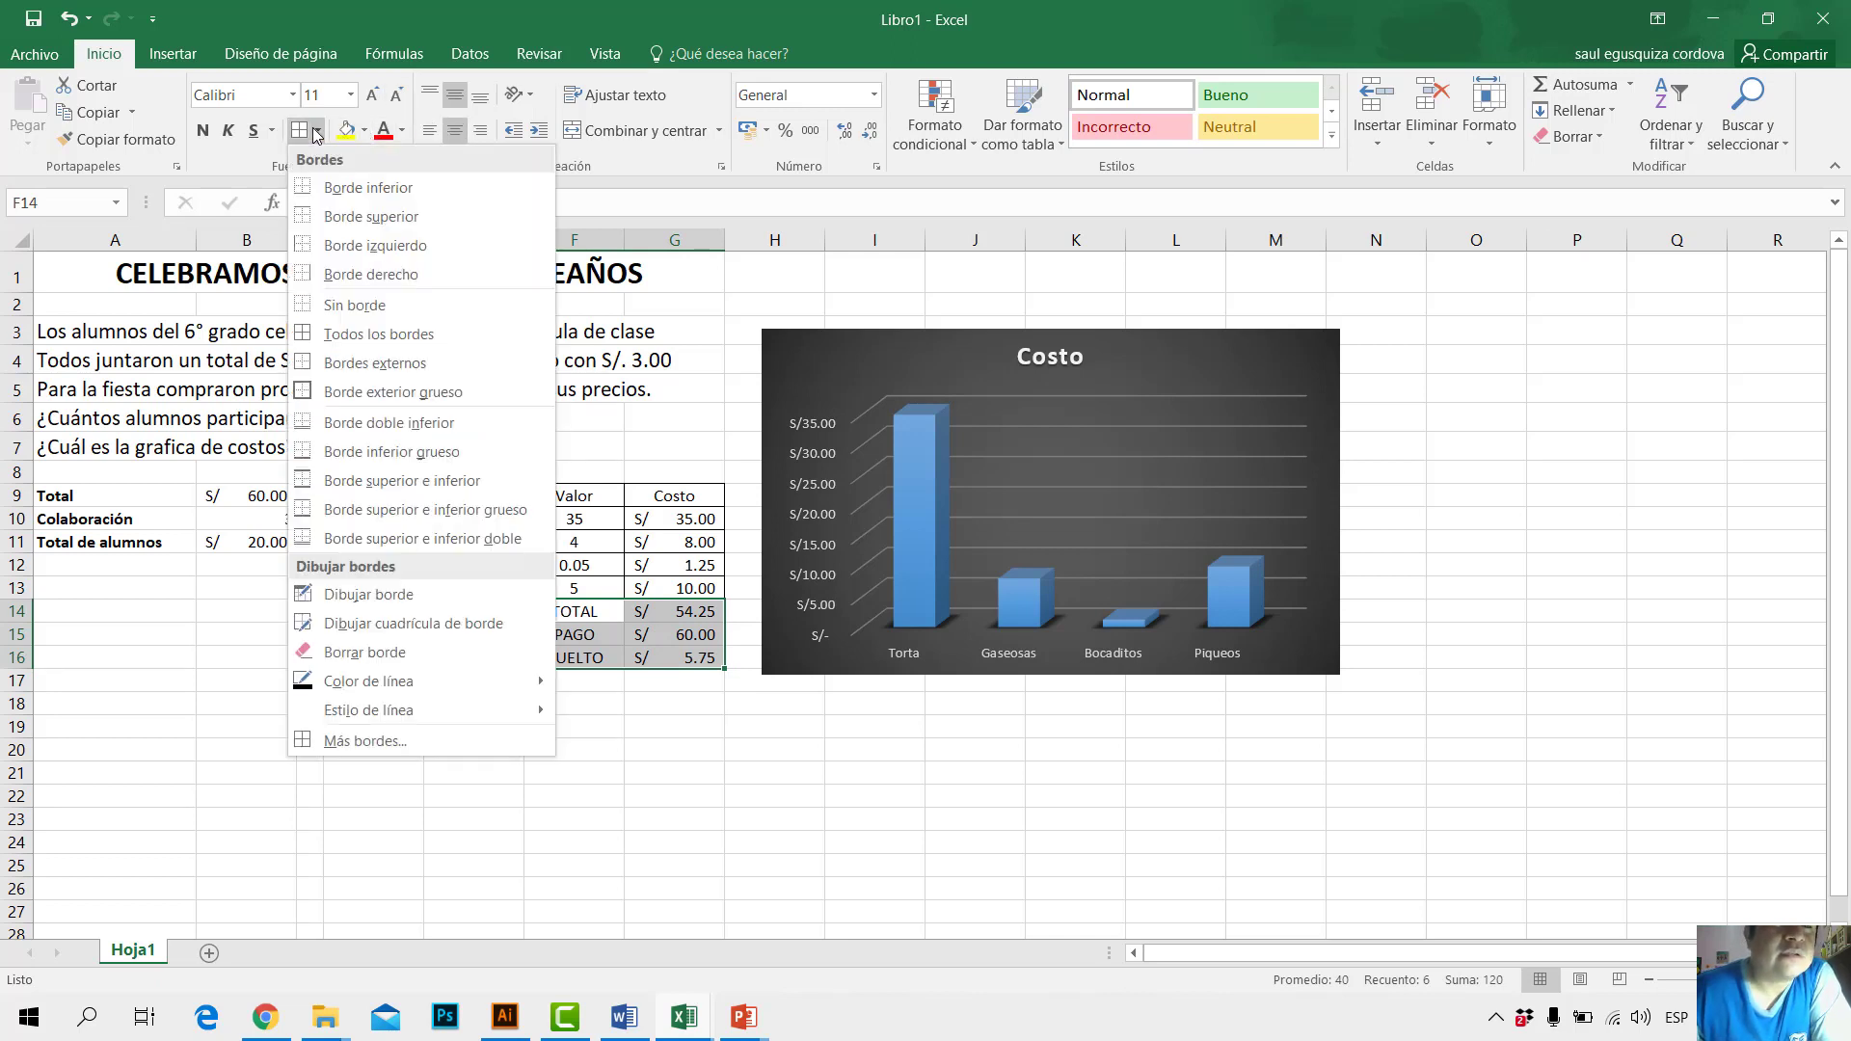
pyautogui.click(385, 335)
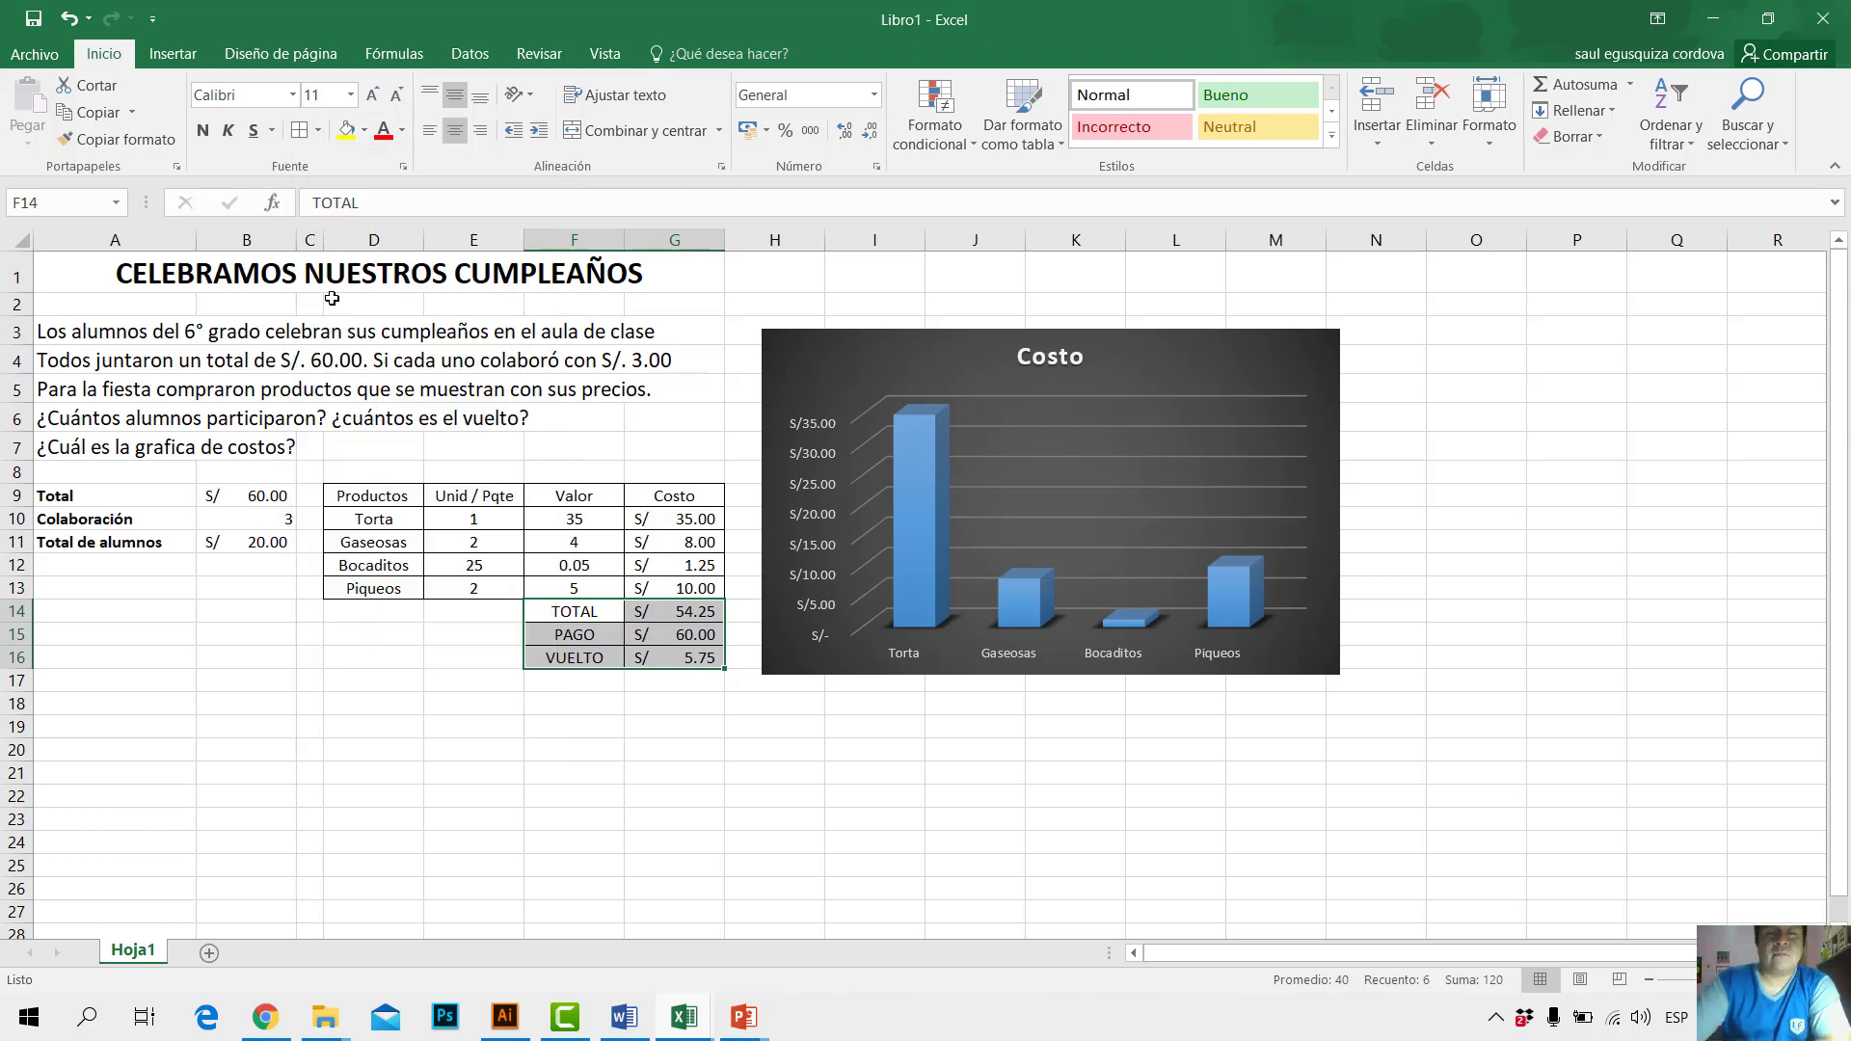
pyautogui.click(664, 854)
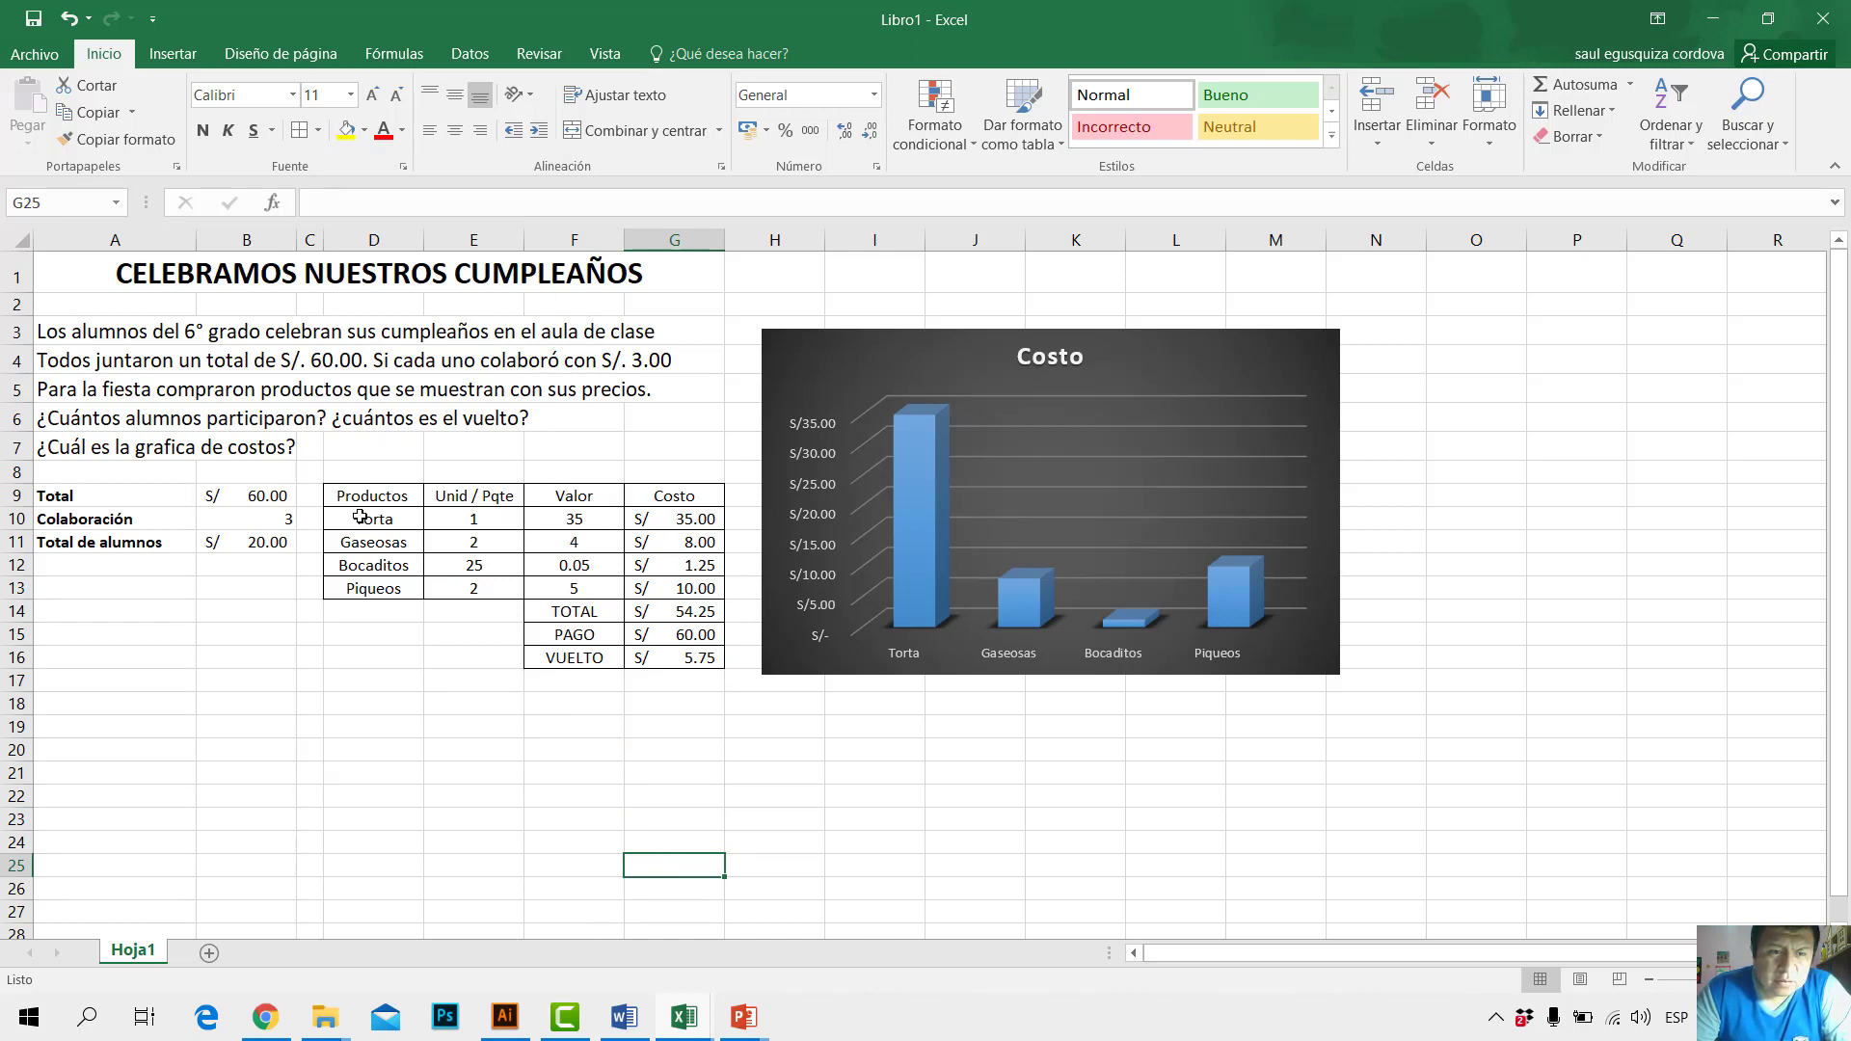
# Step: Fill the header row D9:G9, the Productos column D9:D13 and the labels F14:F16 with light orange
pyautogui.moveTo(363, 496); pyautogui.dragTo(665, 495)
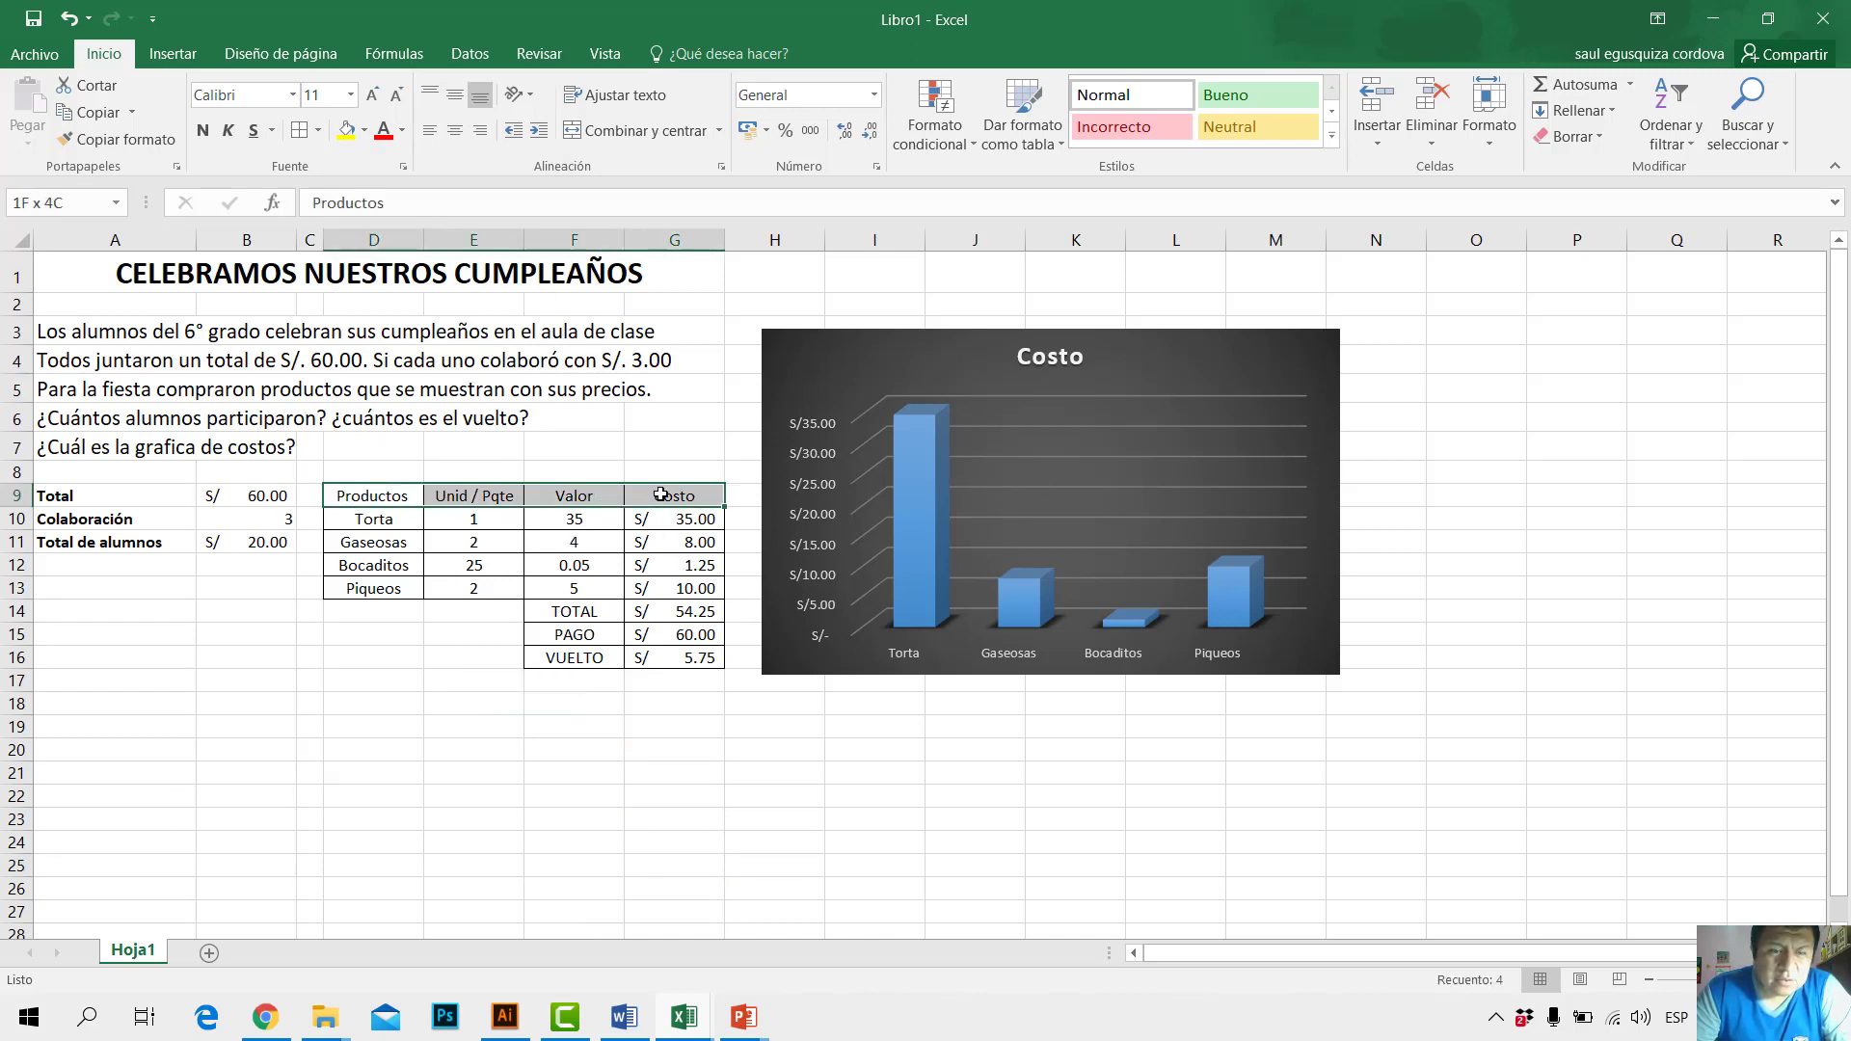
pyautogui.click(367, 133)
pyautogui.click(447, 204)
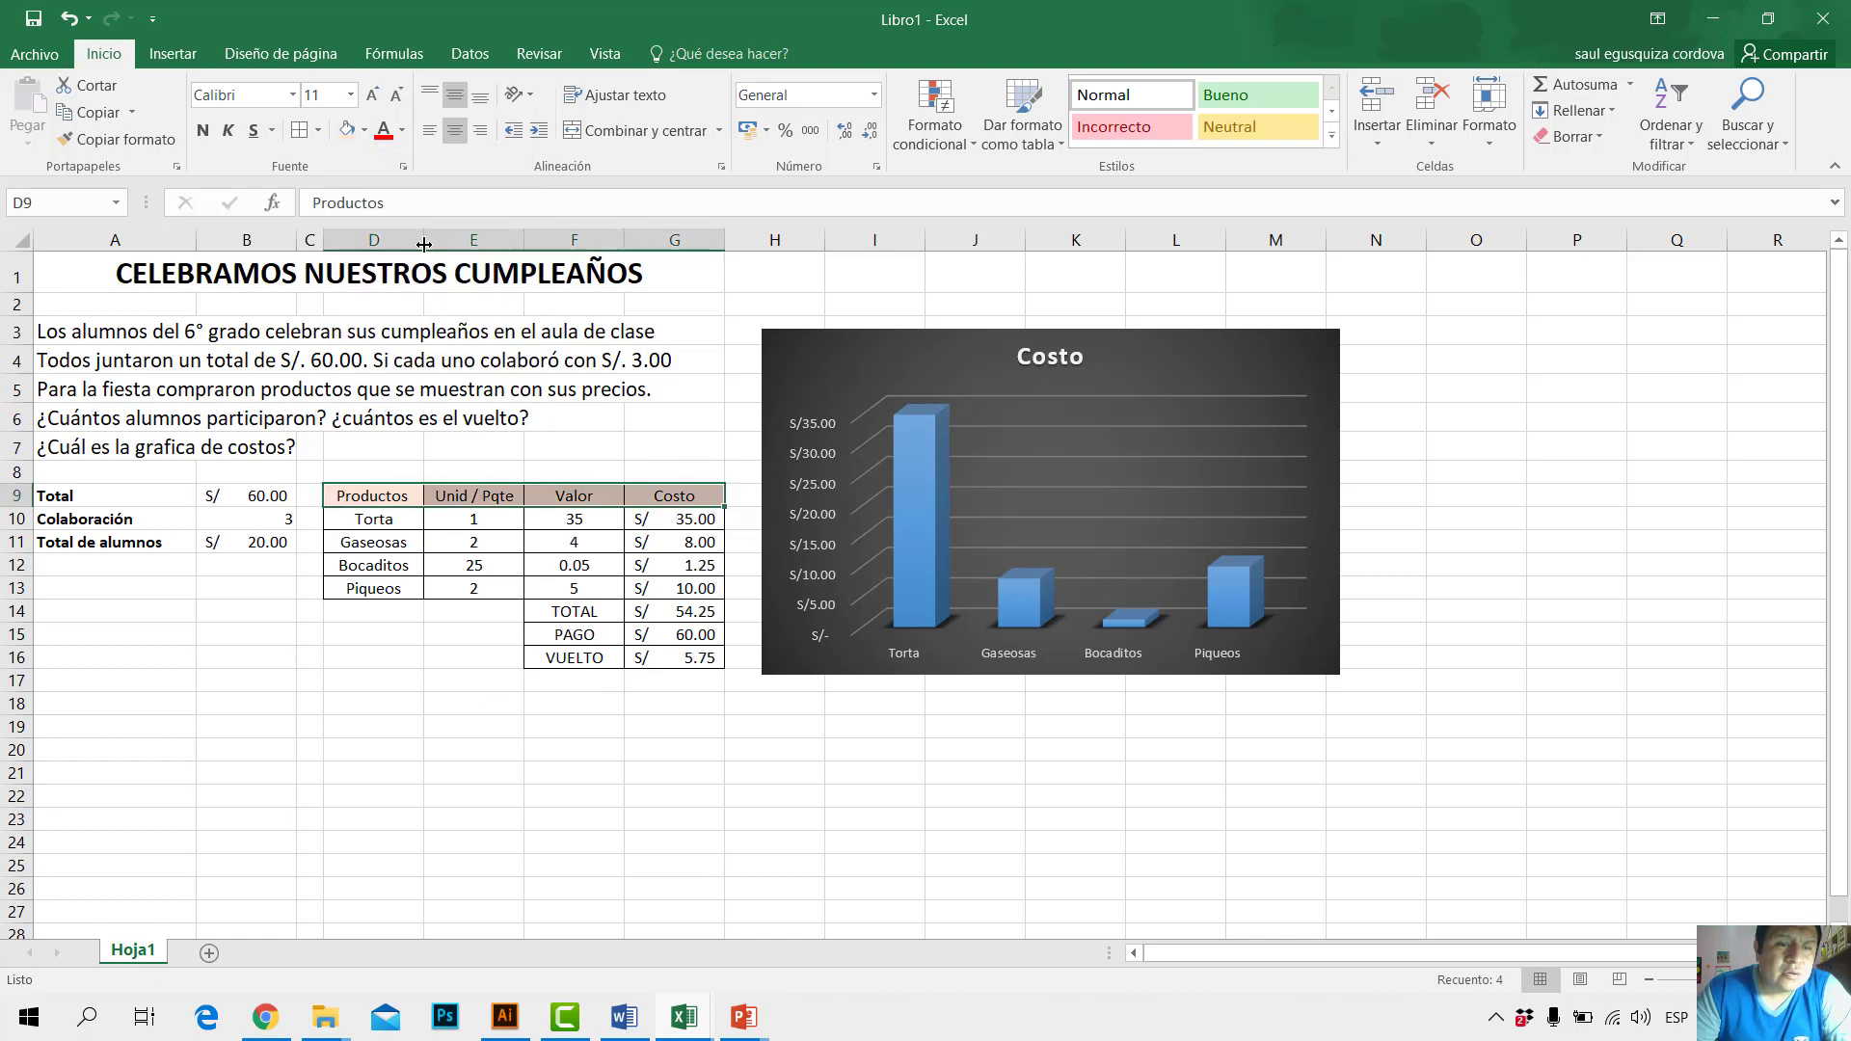
pyautogui.moveTo(371, 493); pyautogui.dragTo(377, 589)
pyautogui.click(346, 129)
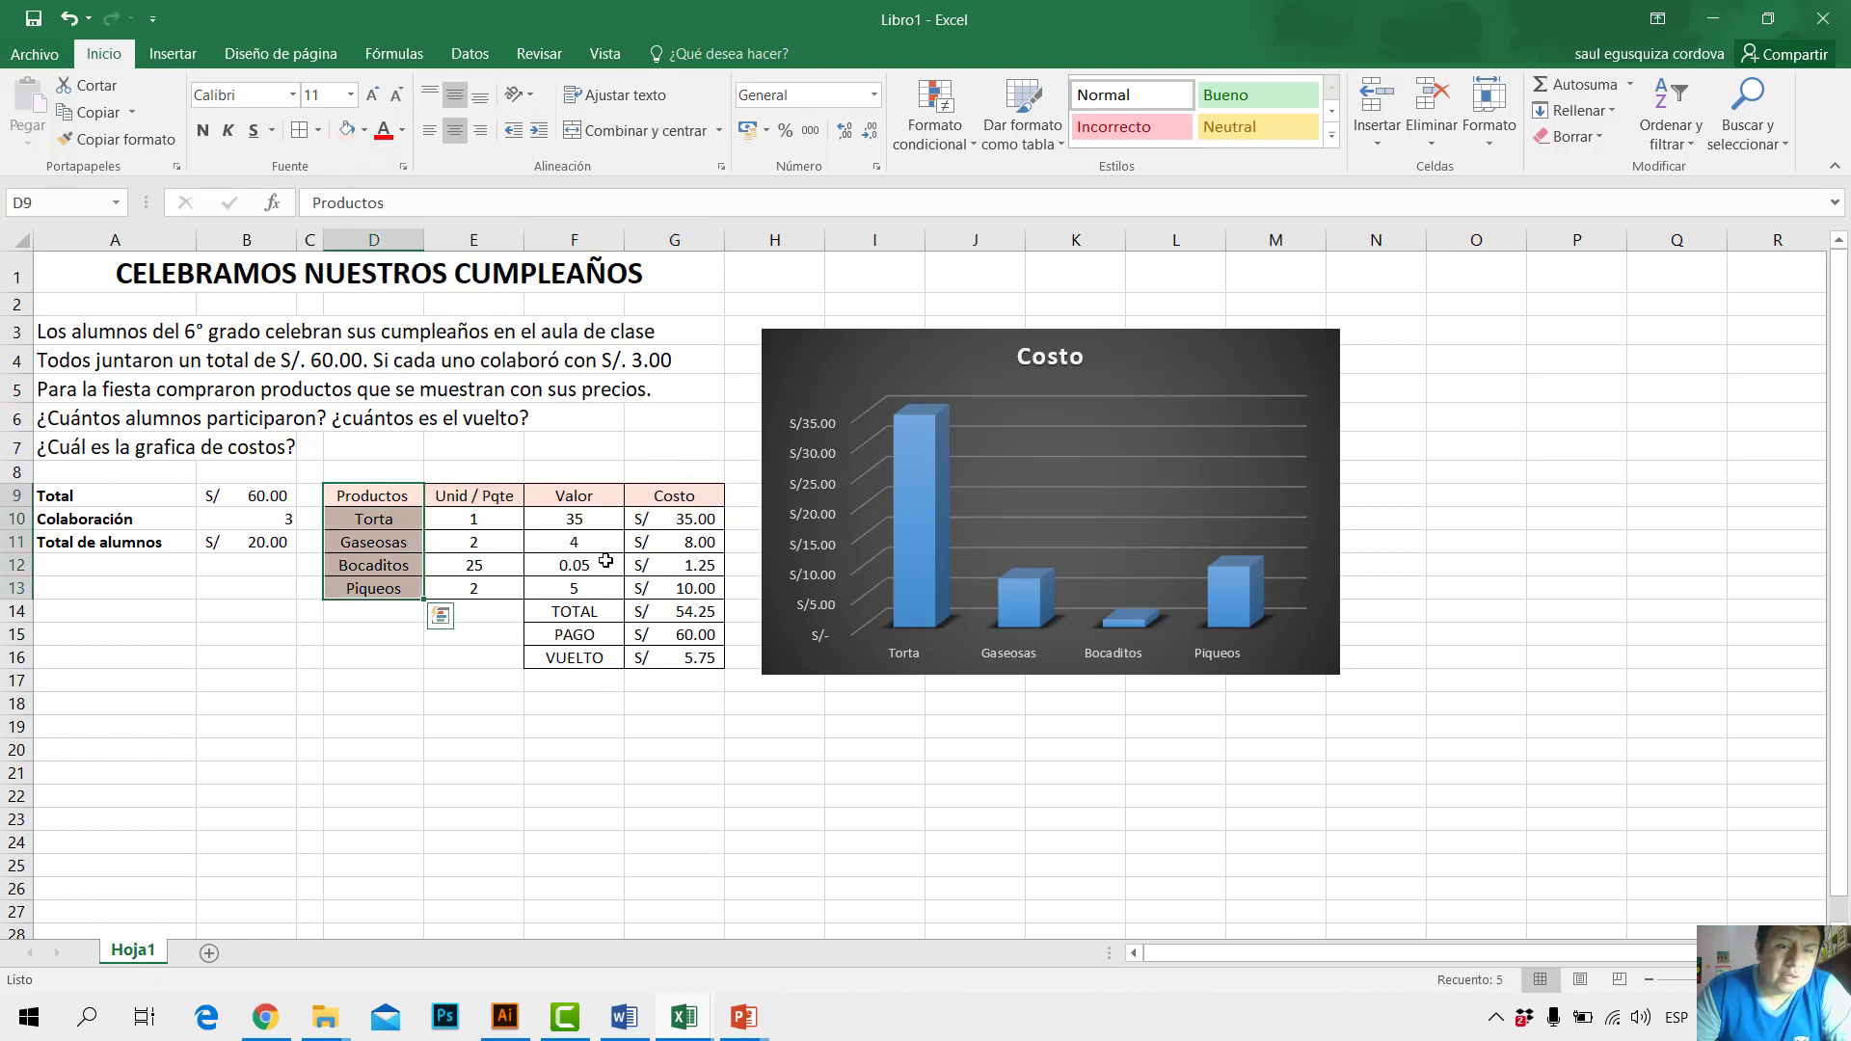
pyautogui.moveTo(580, 609); pyautogui.dragTo(576, 658)
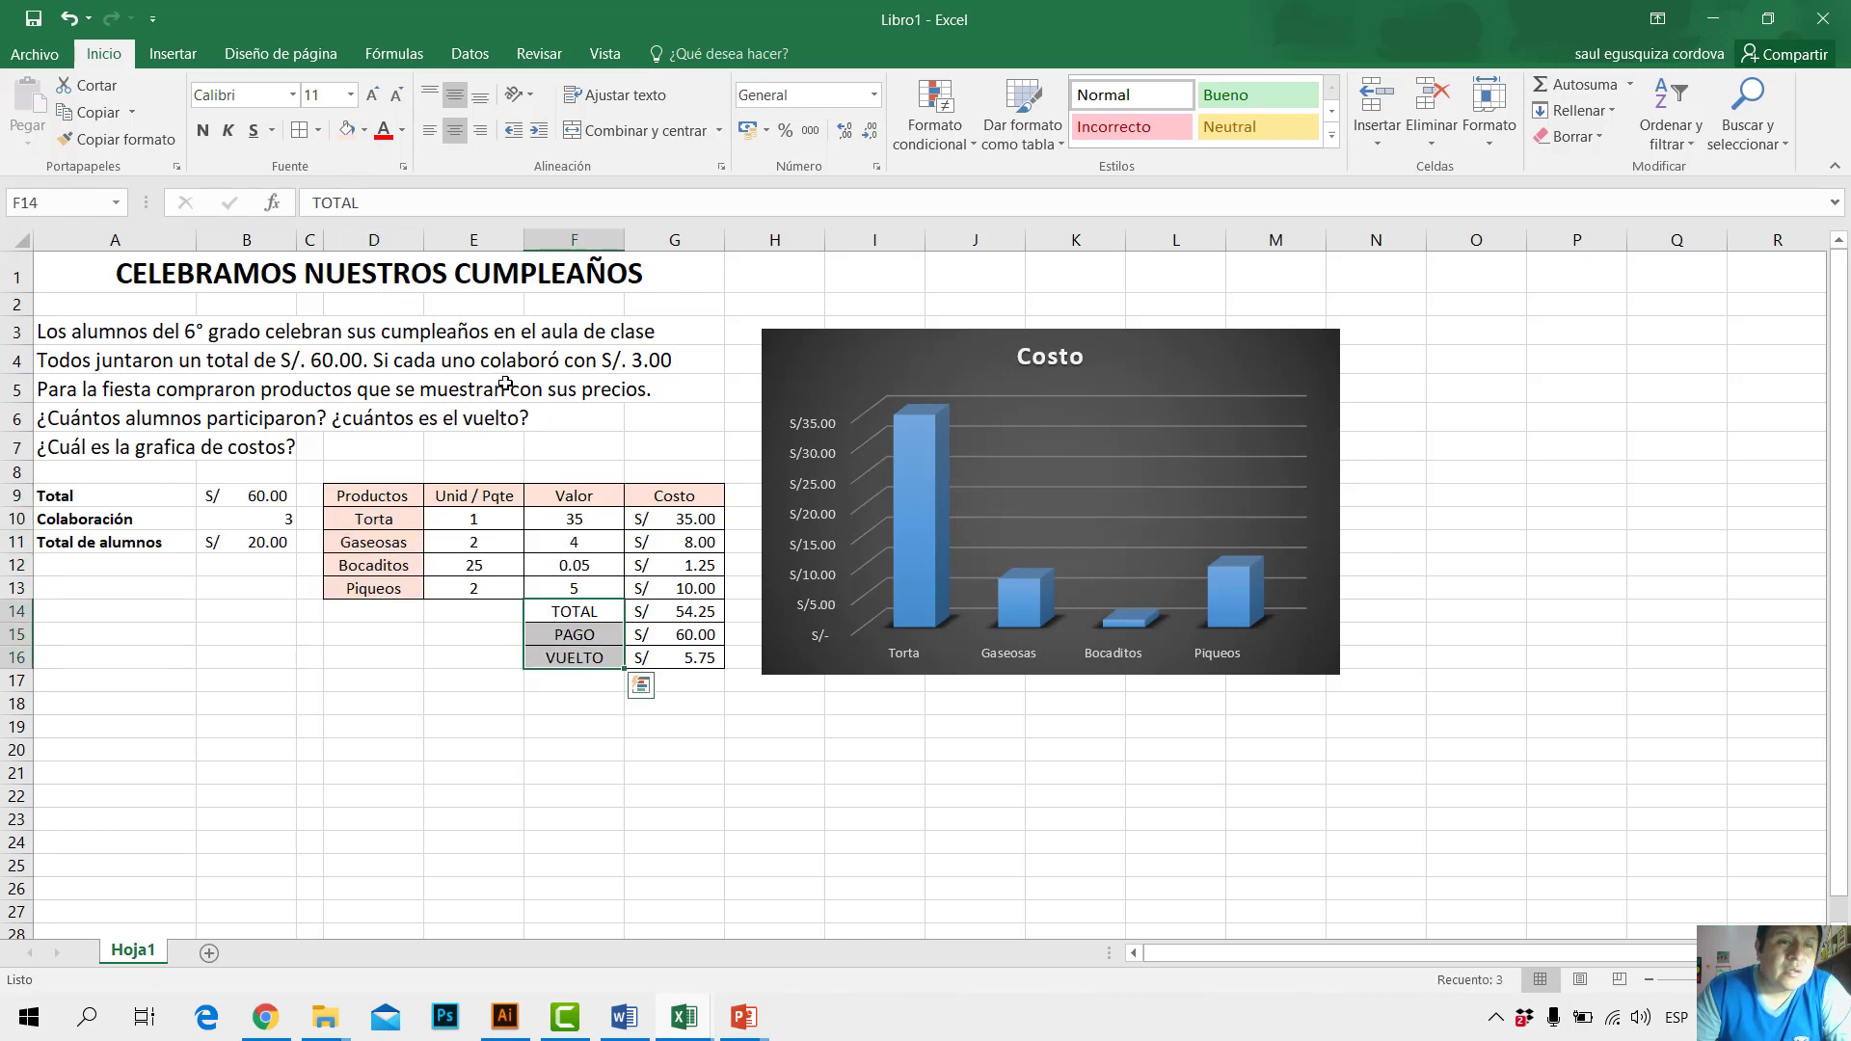
pyautogui.click(346, 129)
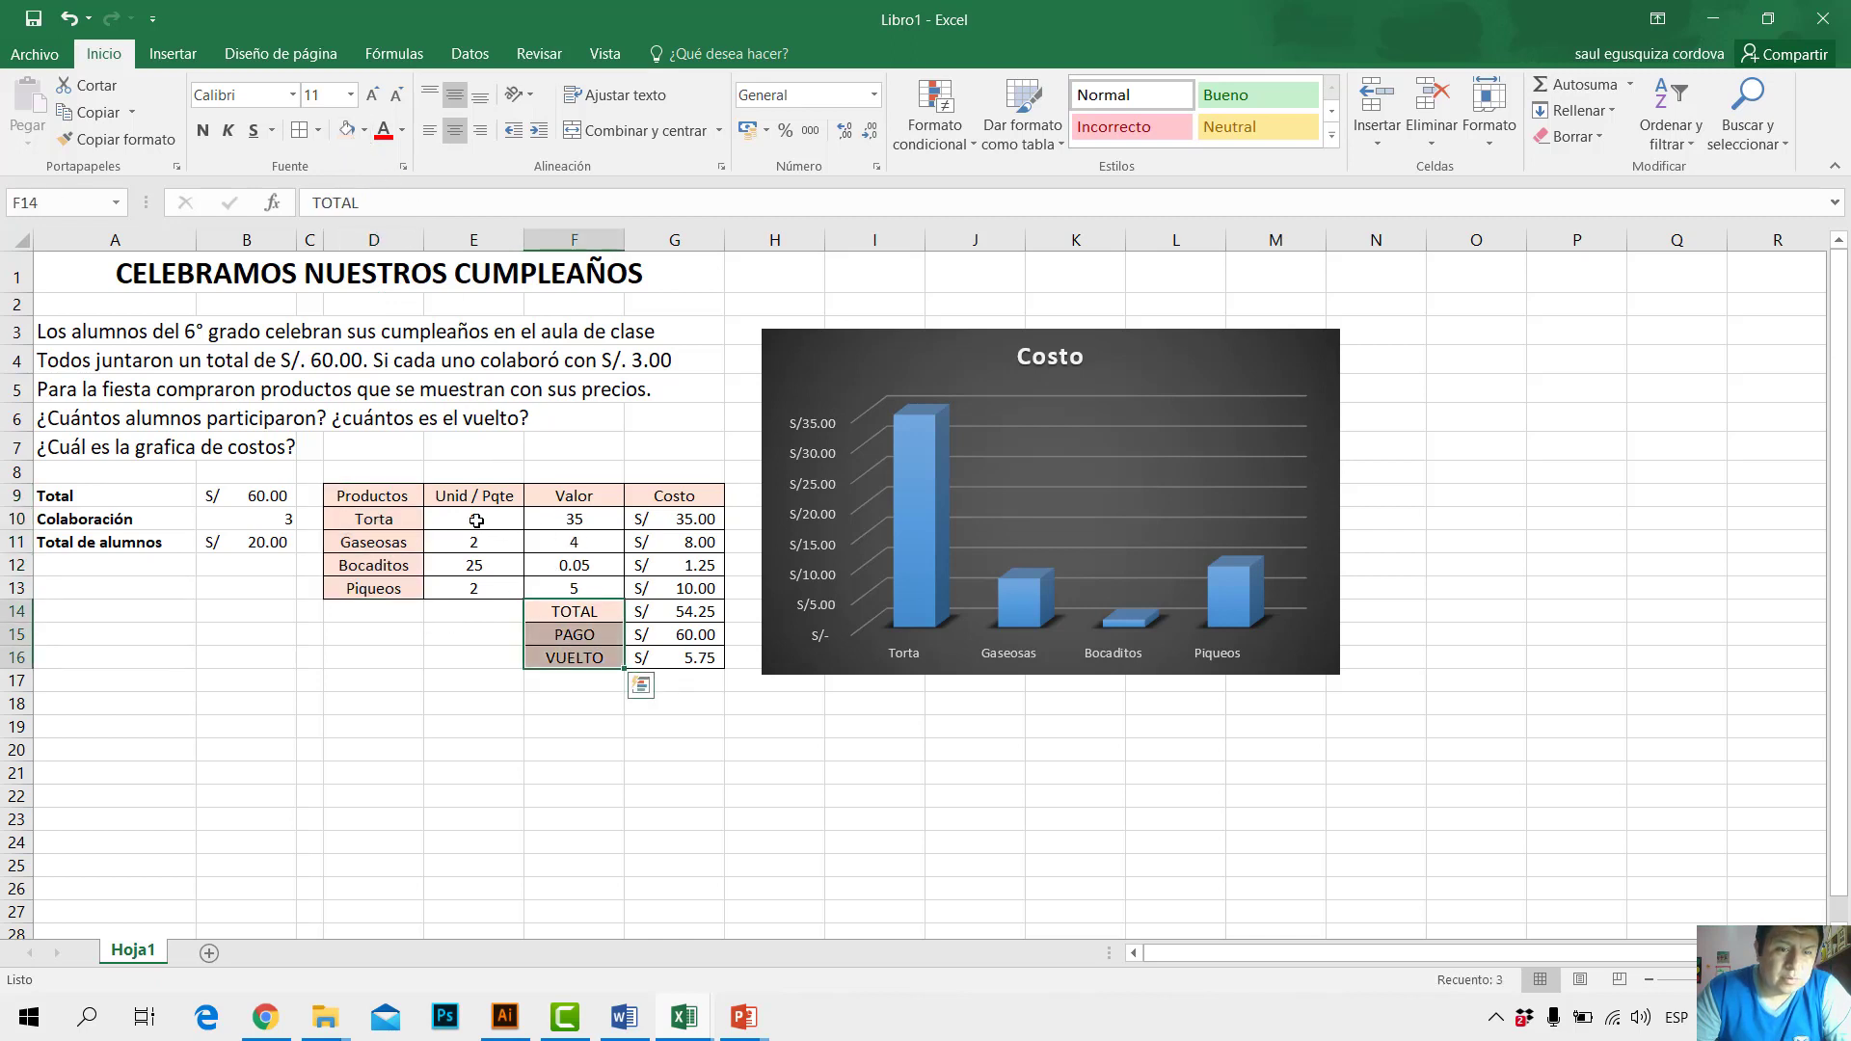
# Step: Fill the product data cells E10:G13 with light orange
pyautogui.moveTo(476, 521); pyautogui.dragTo(680, 589)
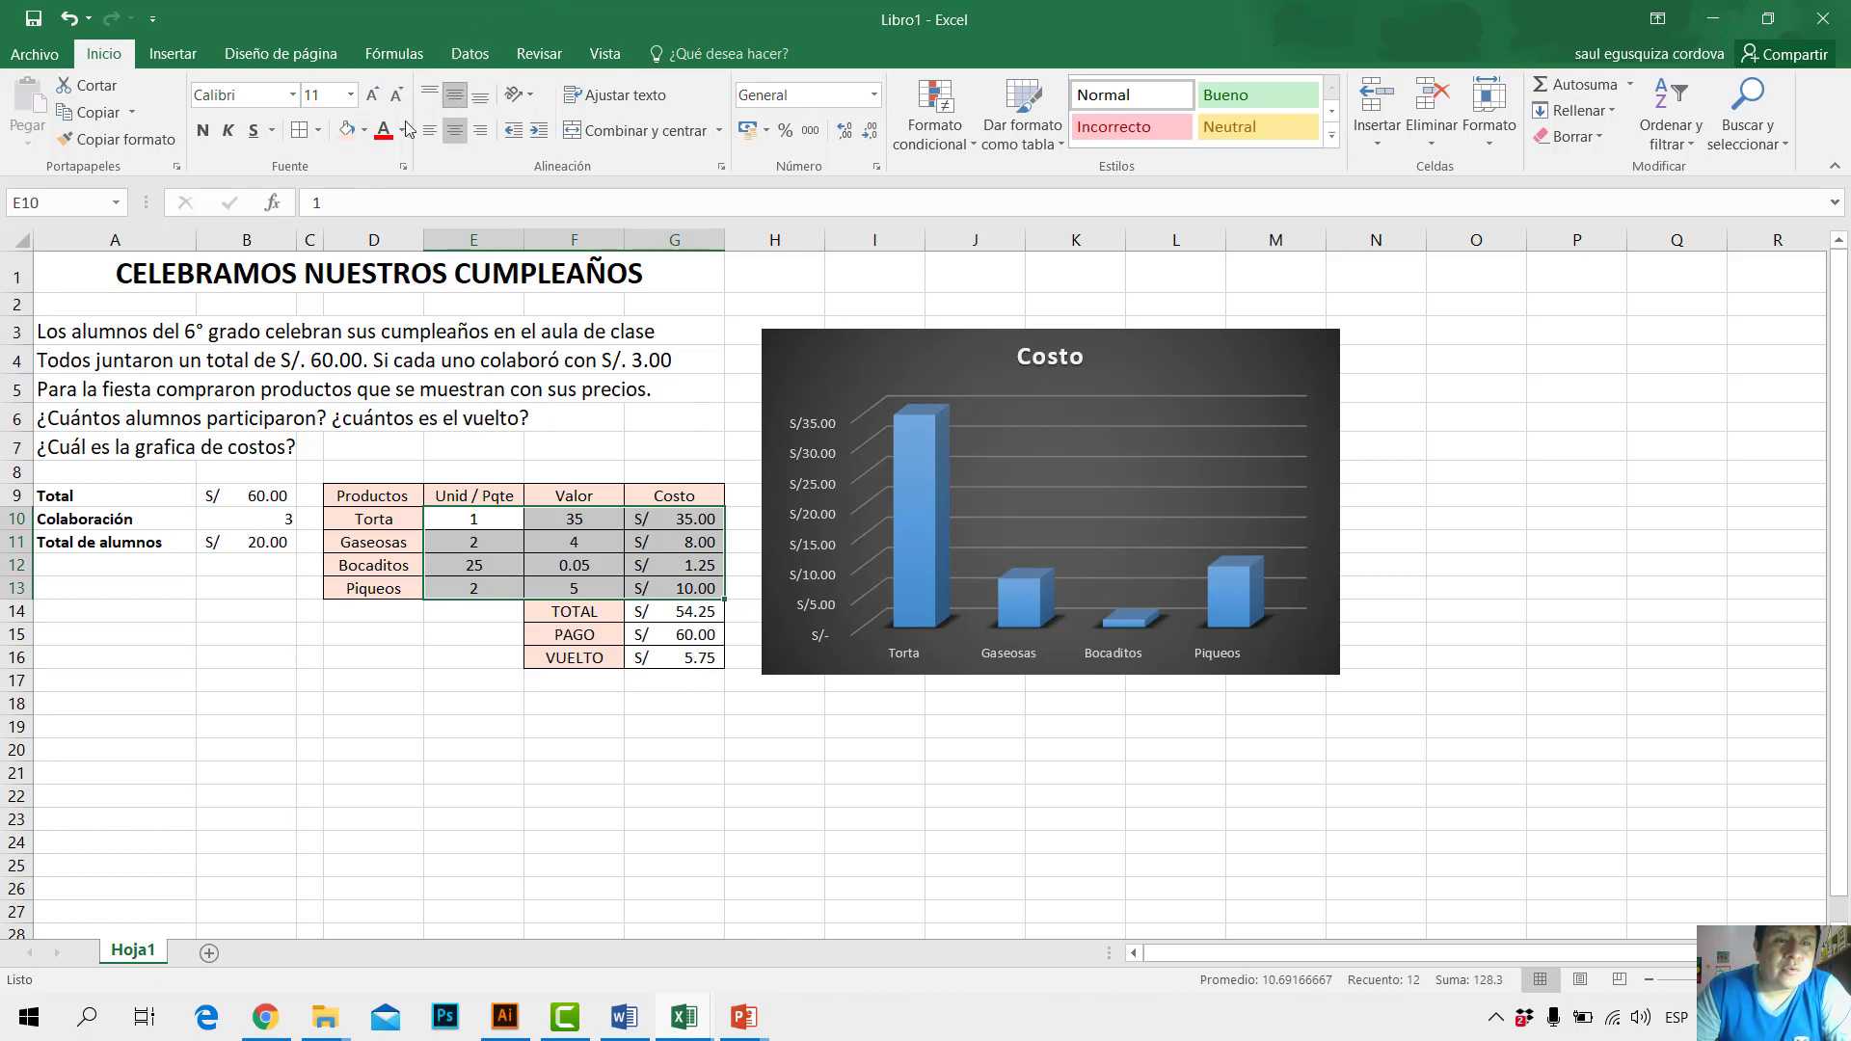
pyautogui.click(365, 130)
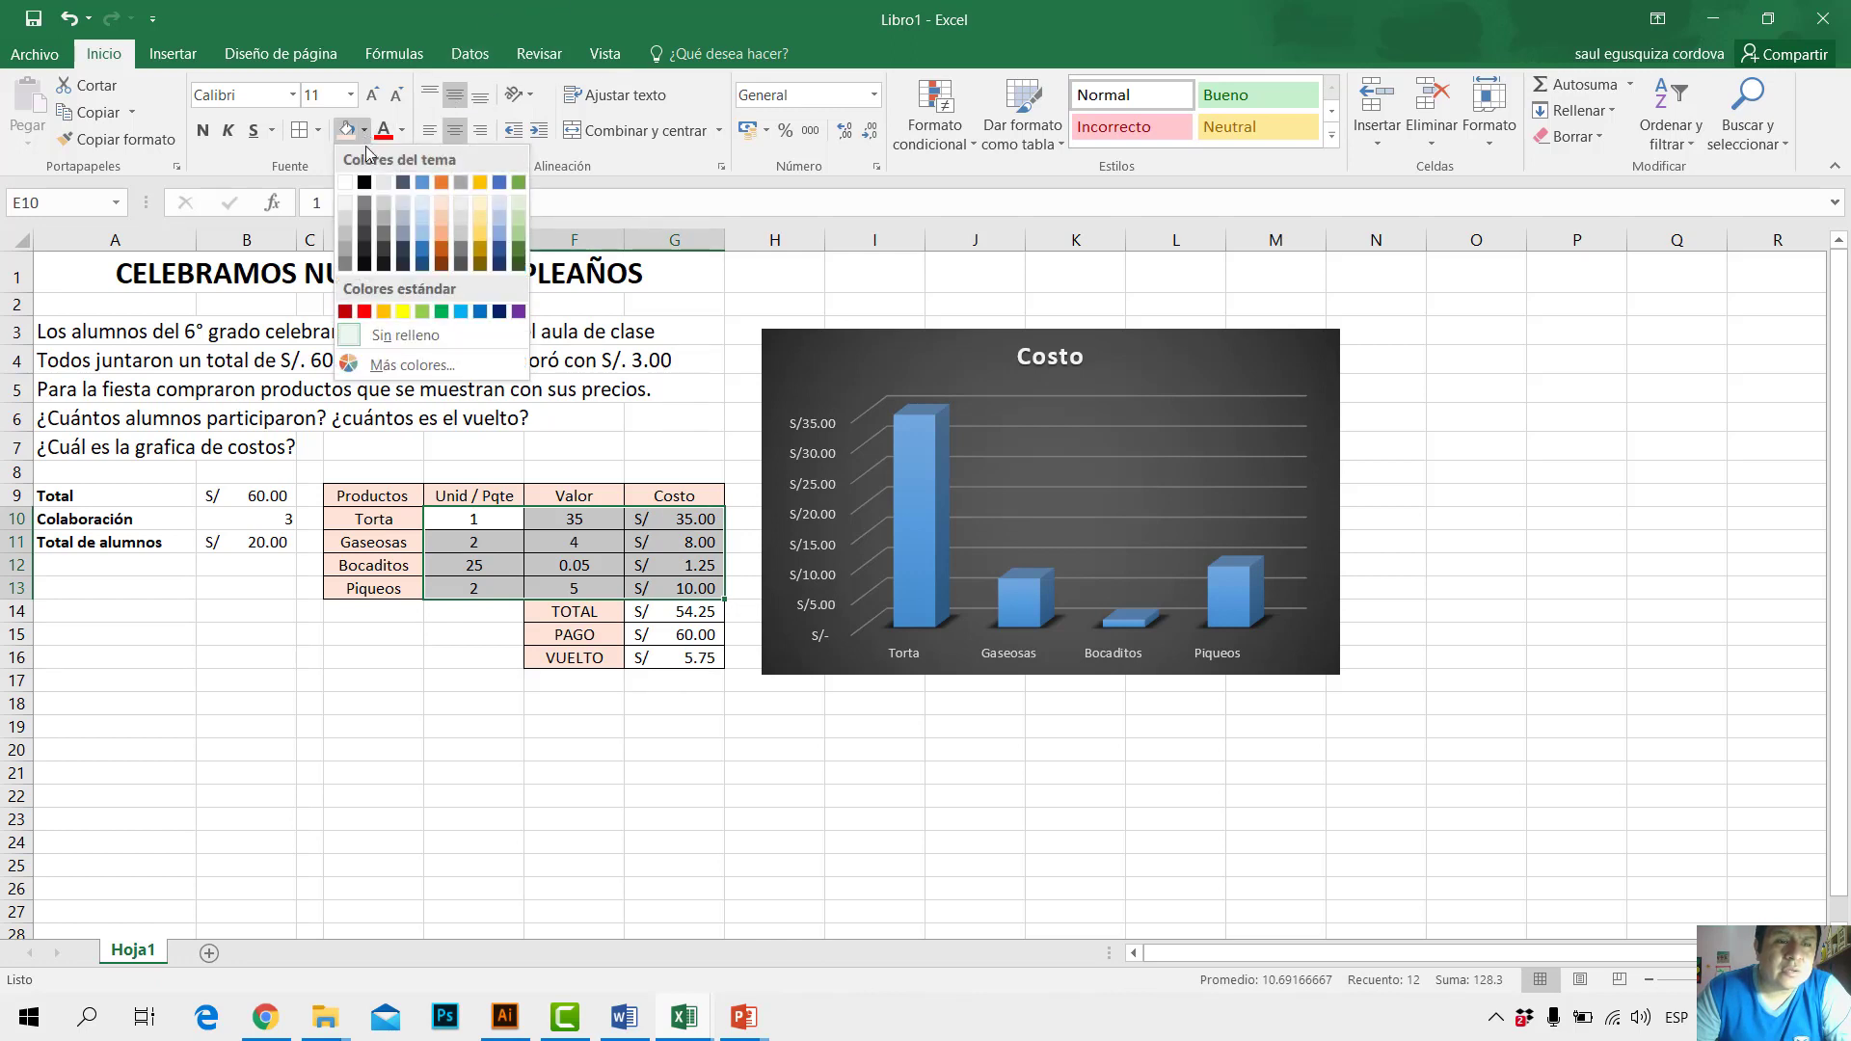
pyautogui.click(439, 201)
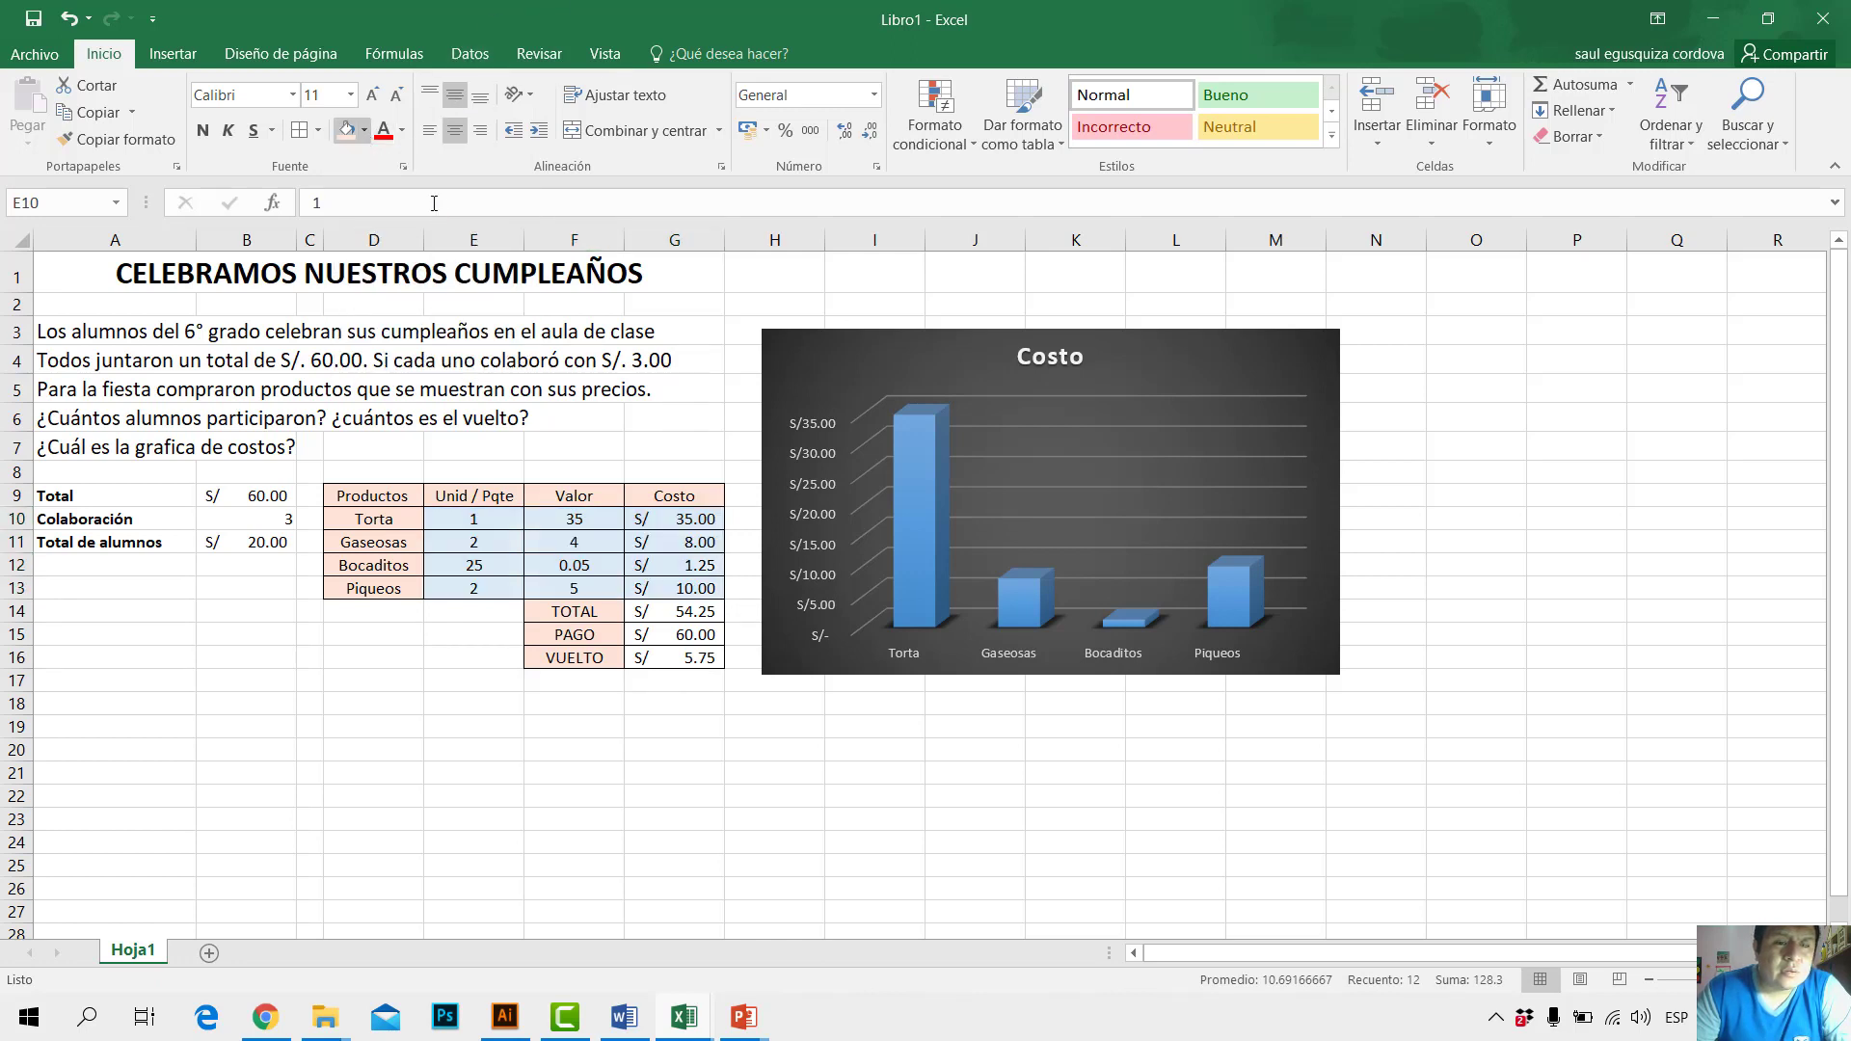
pyautogui.moveTo(677, 619); pyautogui.dragTo(680, 659)
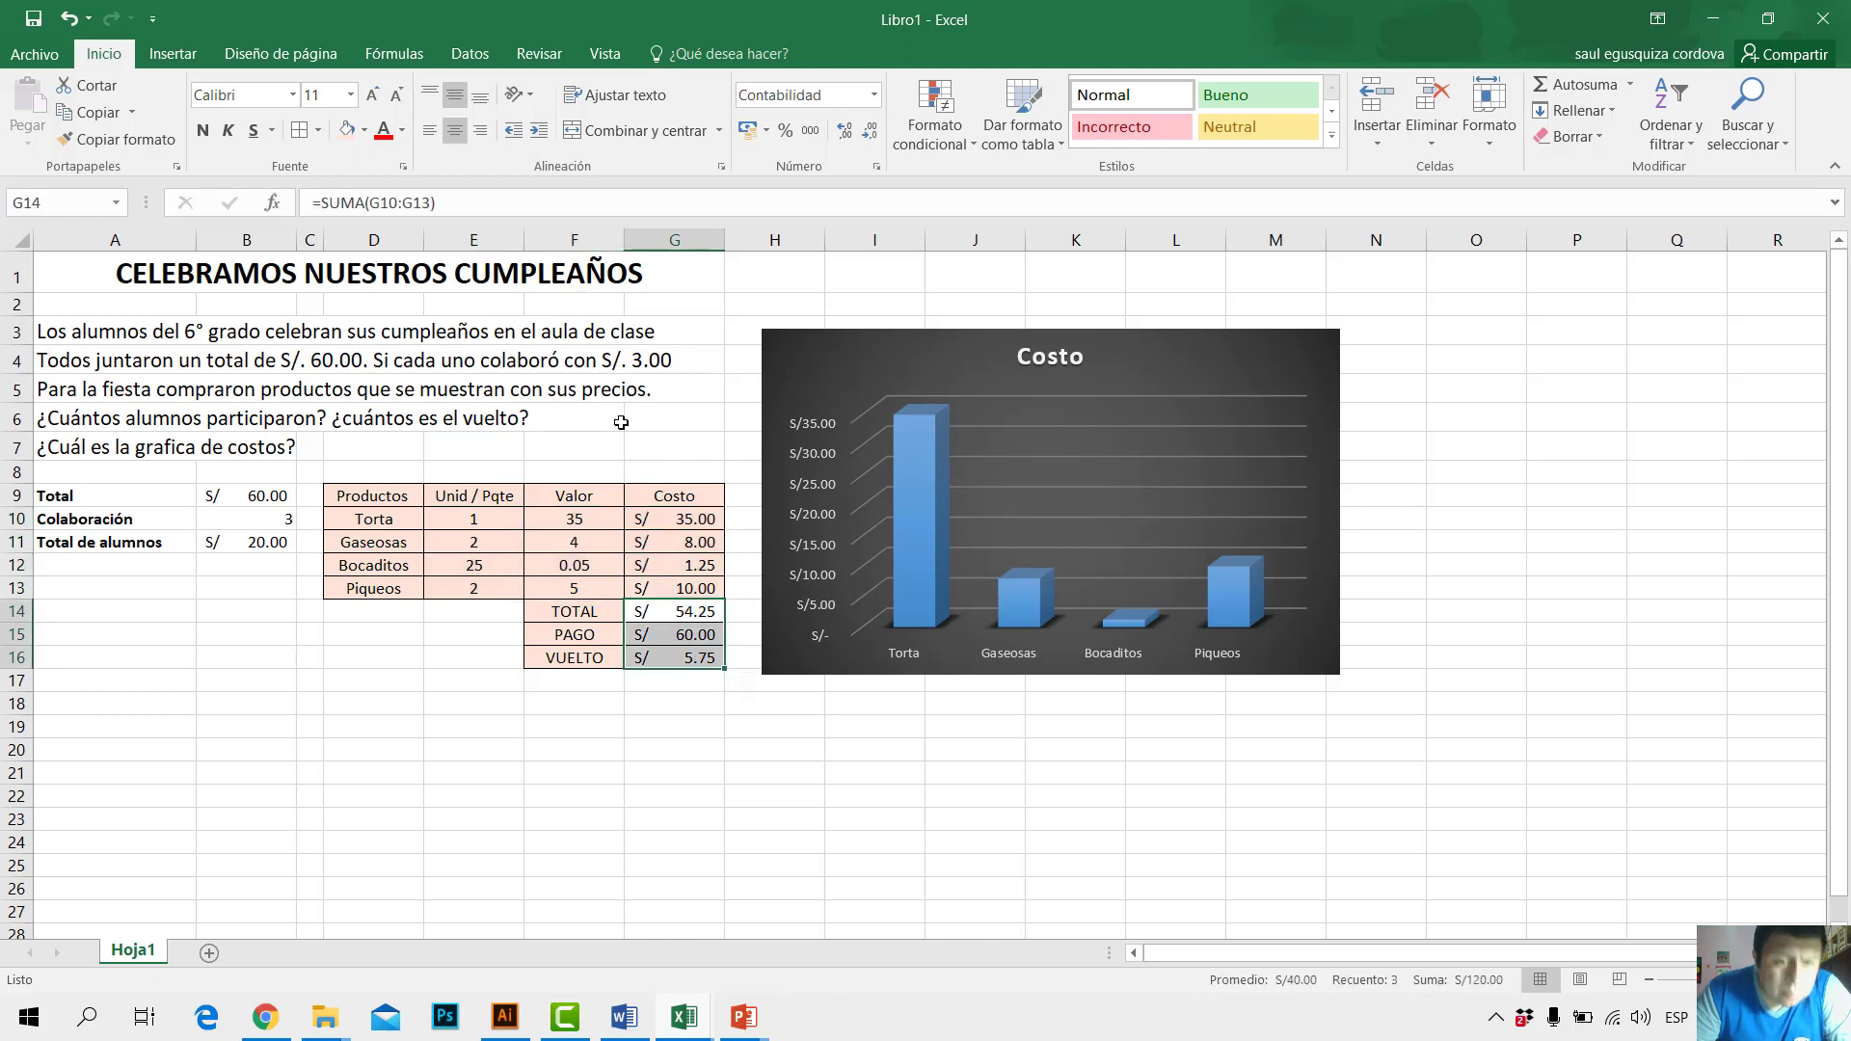
# Step: Fill the quantity, value and cost cells E10:G13 of the product table with light blue
pyautogui.moveTo(504, 521); pyautogui.dragTo(617, 592)
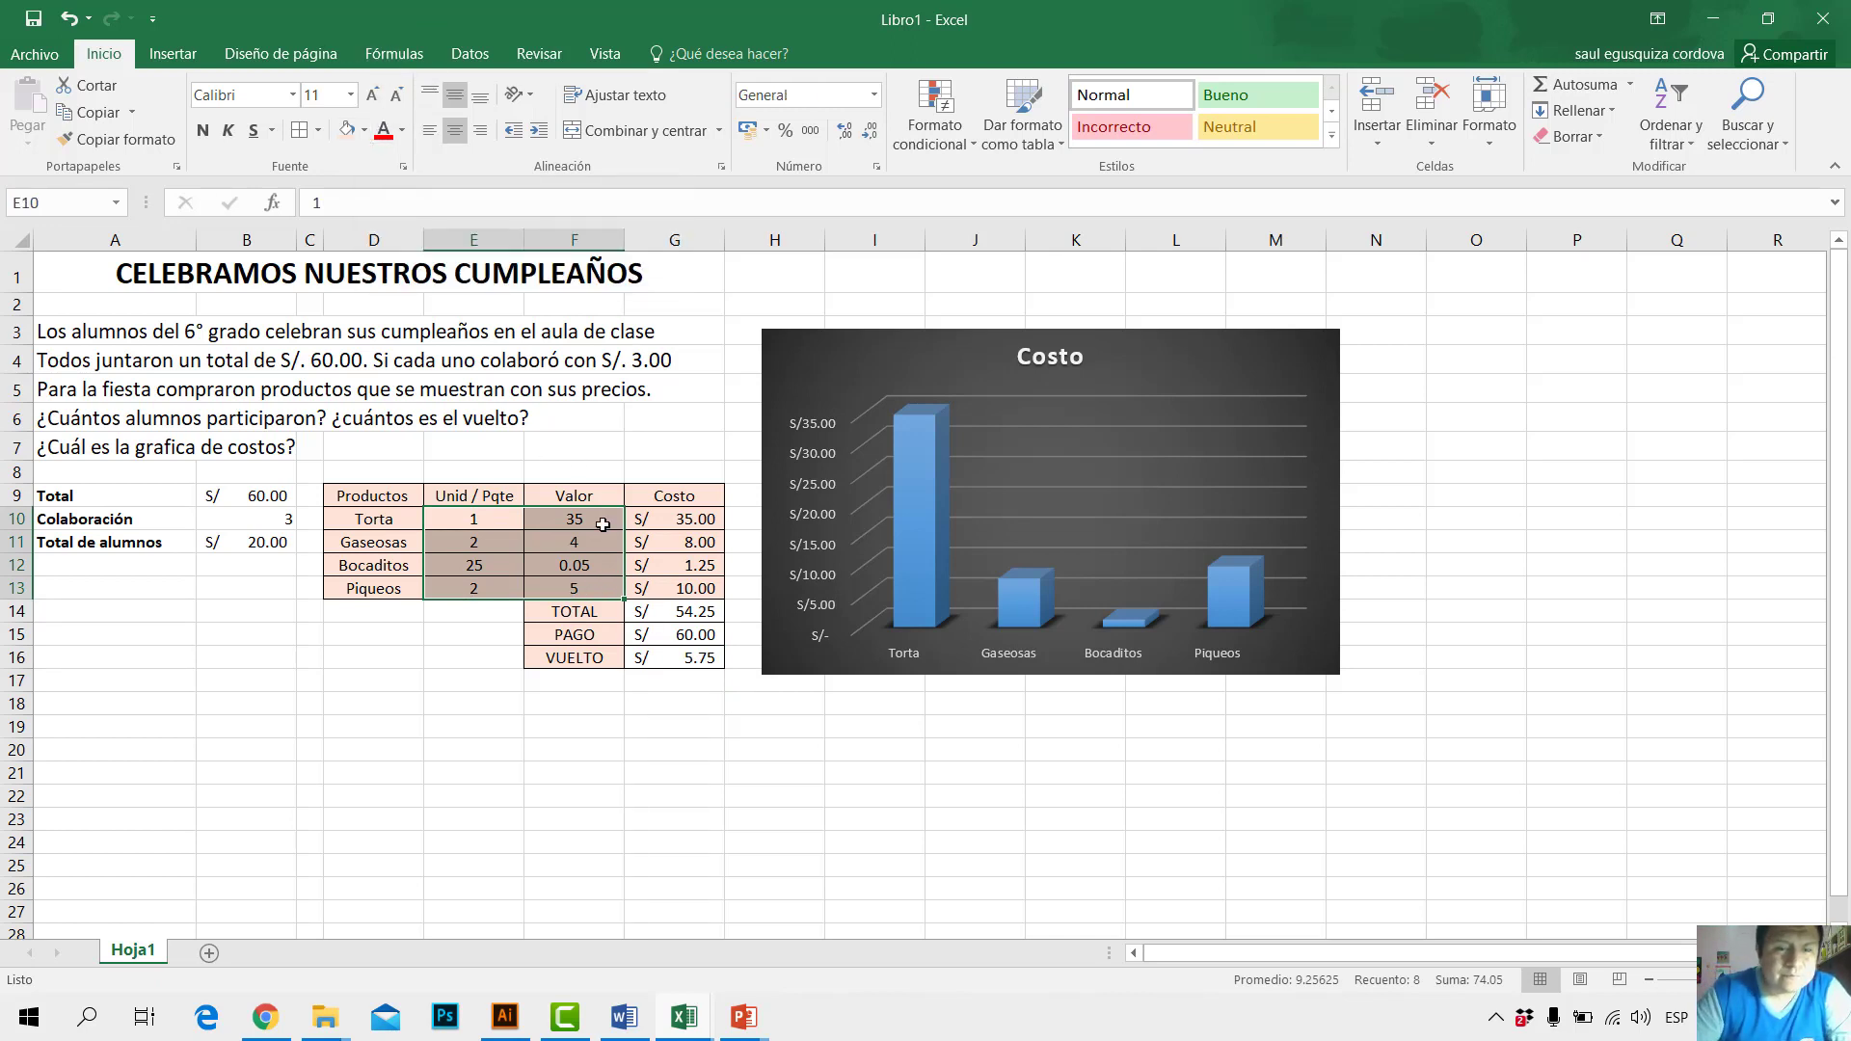
pyautogui.moveTo(479, 539); pyautogui.dragTo(699, 590)
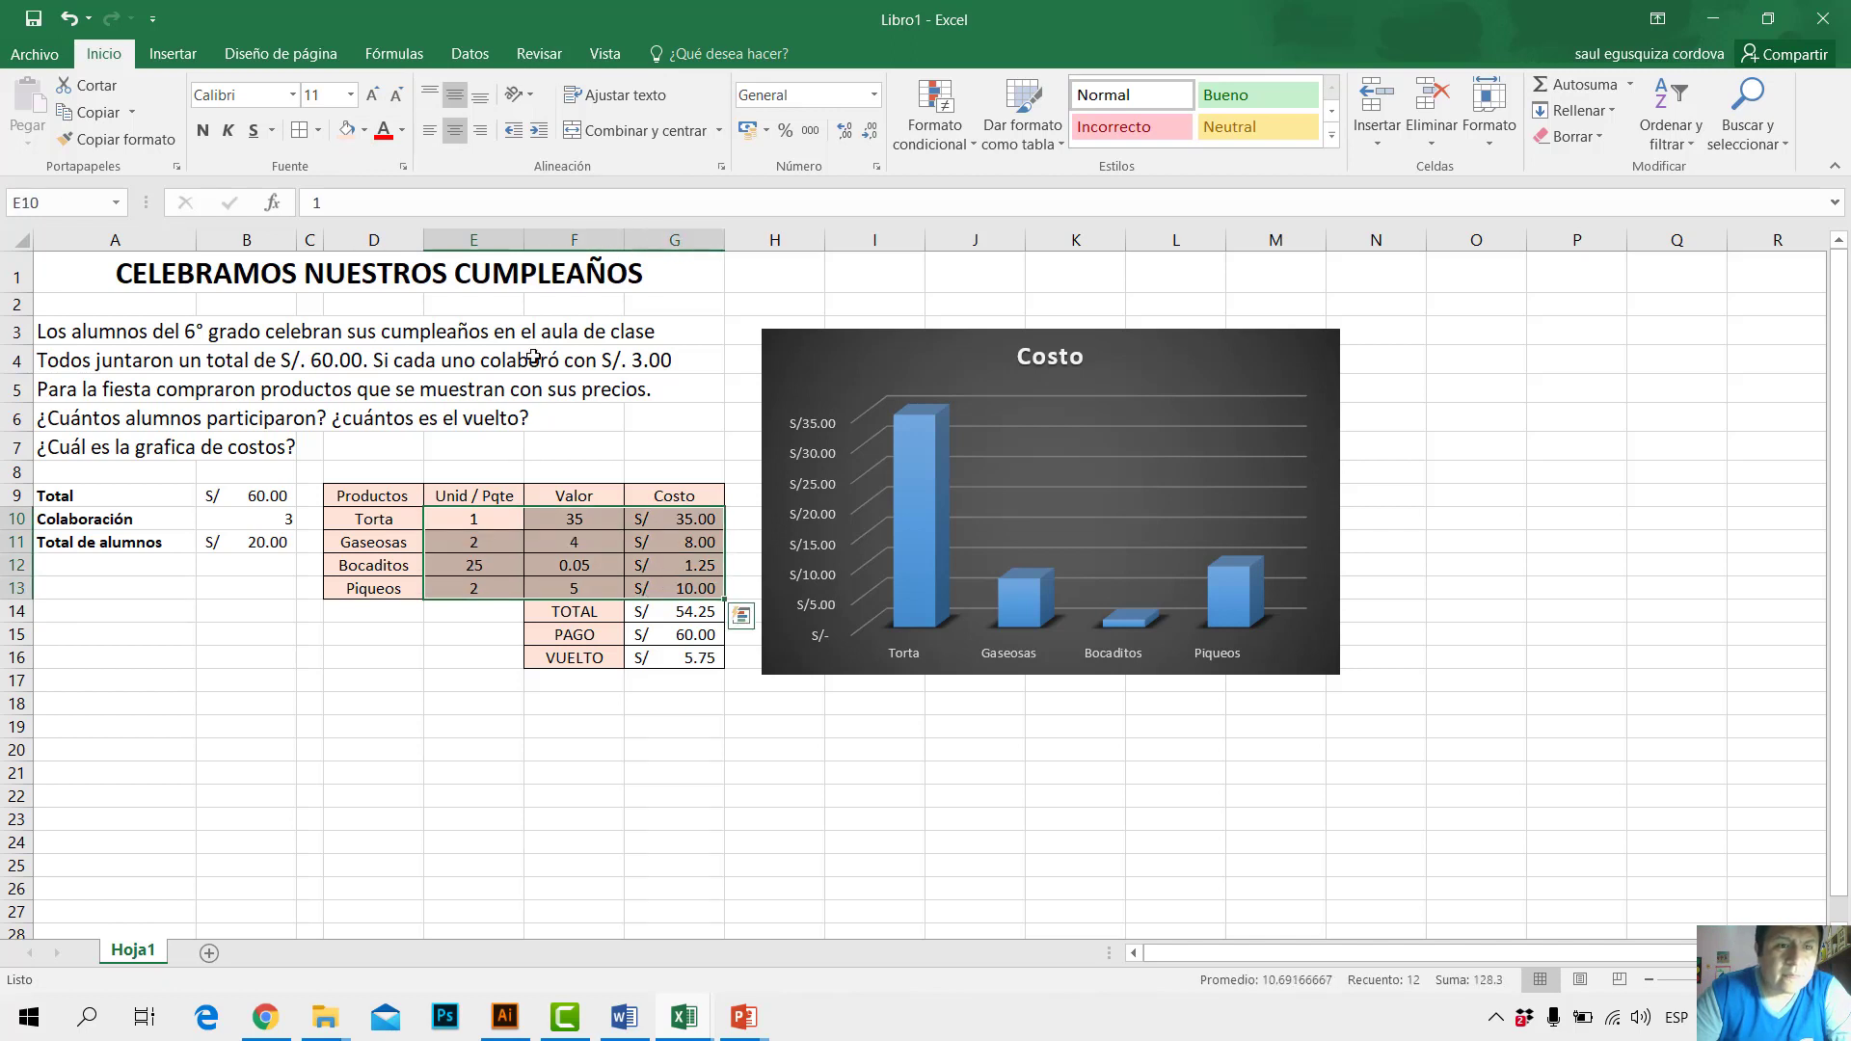
pyautogui.click(365, 133)
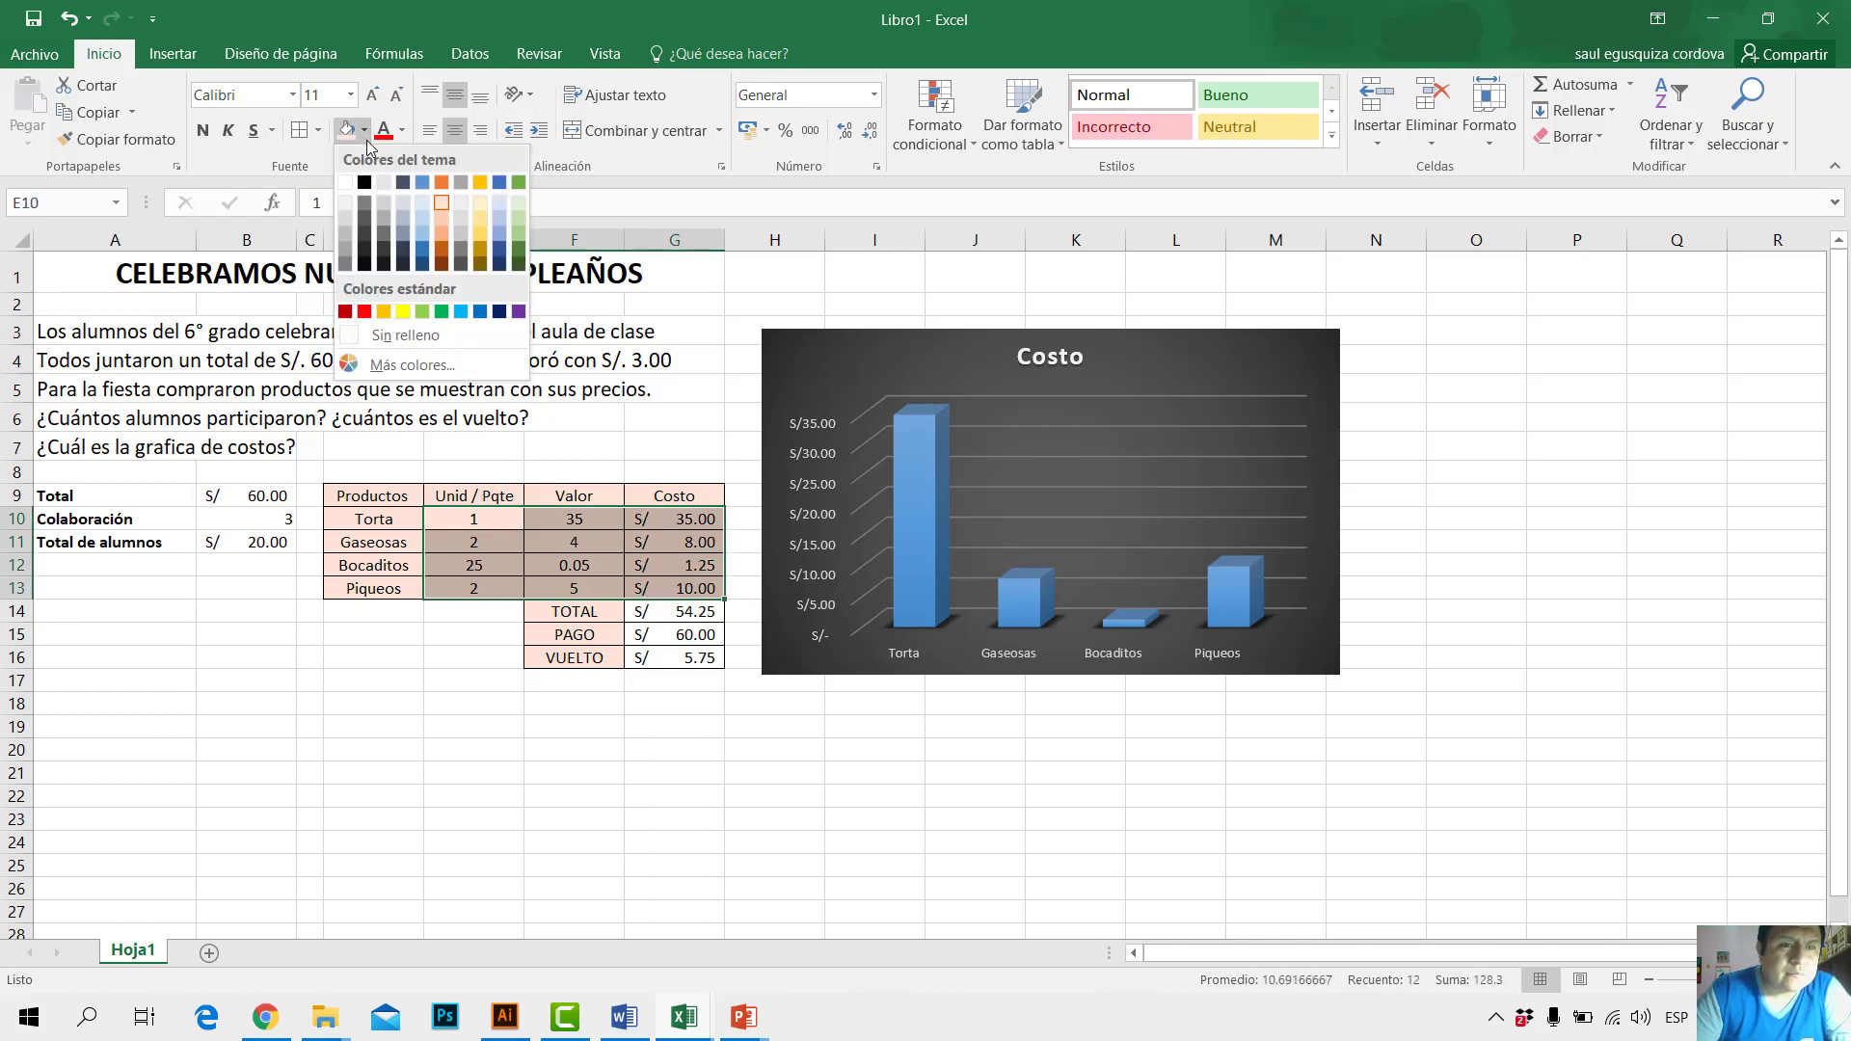
pyautogui.click(417, 203)
pyautogui.click(674, 728)
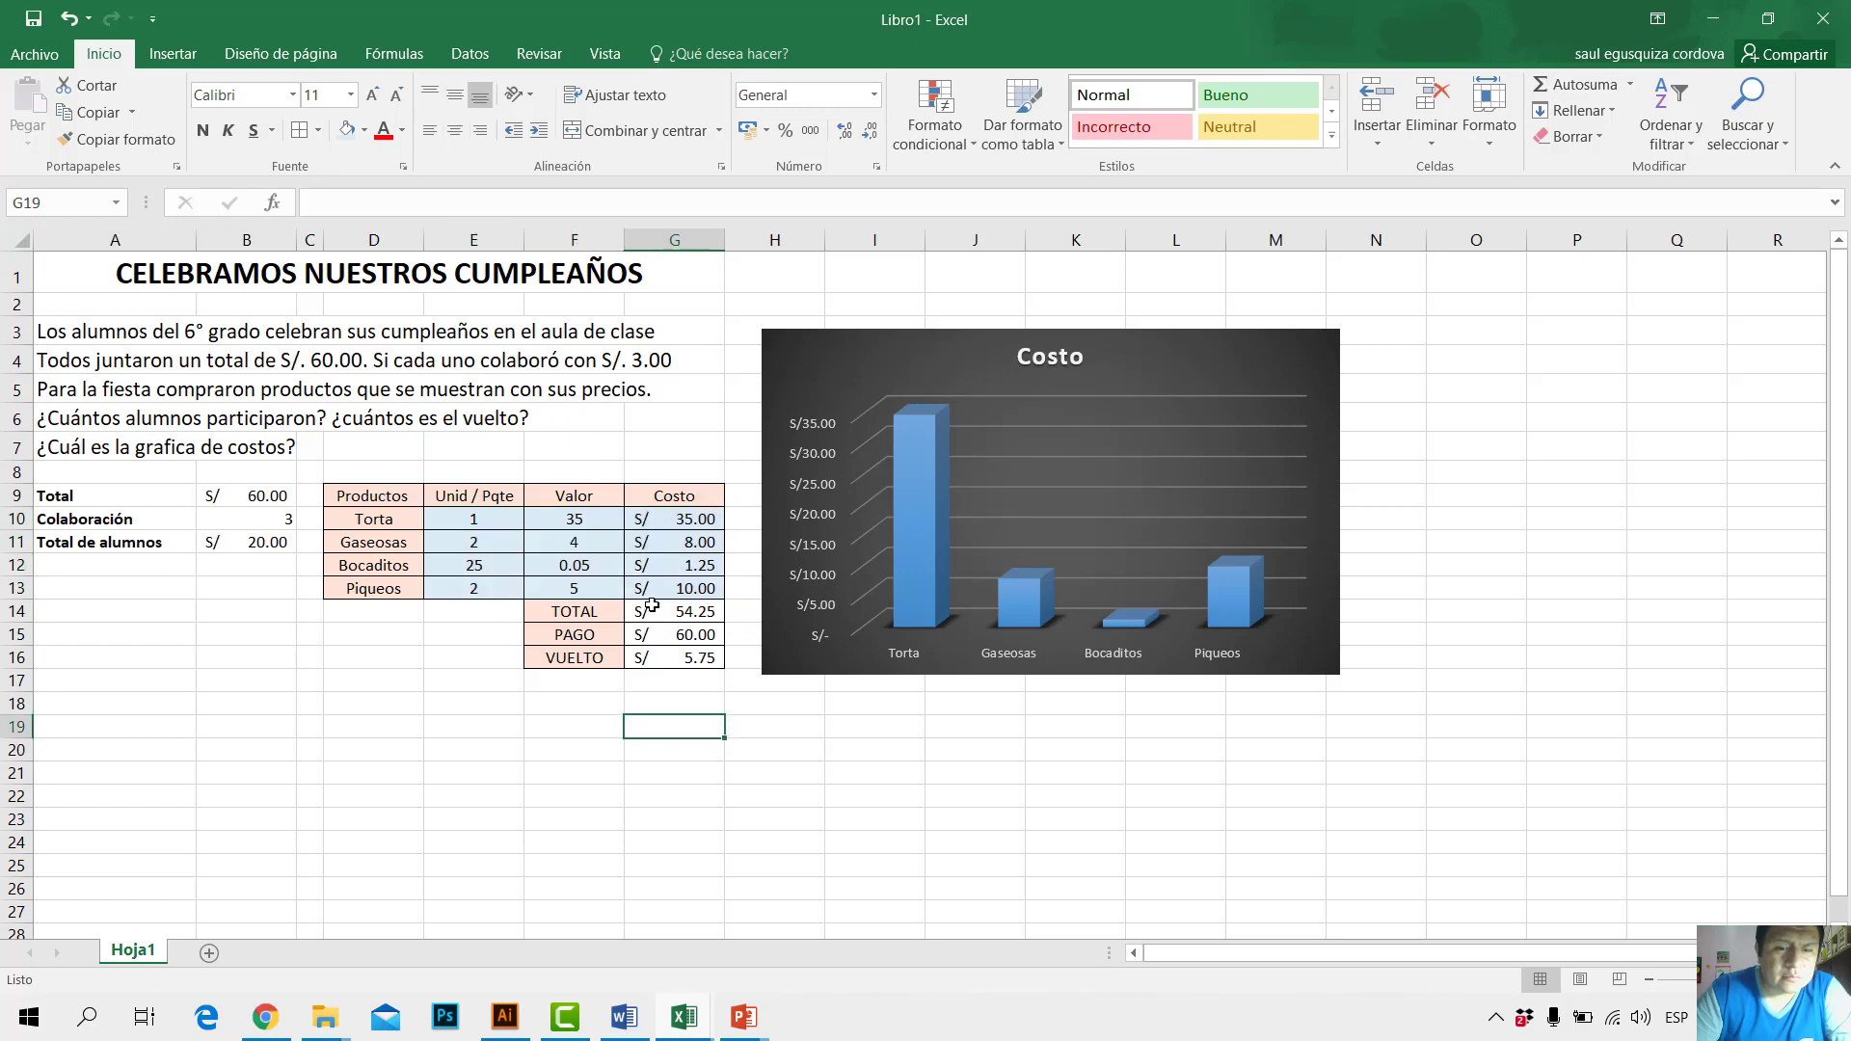
# Step: Fill the TOTAL, PAGO and VUELTO amounts in G14:G16 with light blue
pyautogui.moveTo(648, 632)
pyautogui.mouseDown()
pyautogui.moveTo(644, 686)
pyautogui.moveTo(645, 658)
pyautogui.mouseUp()
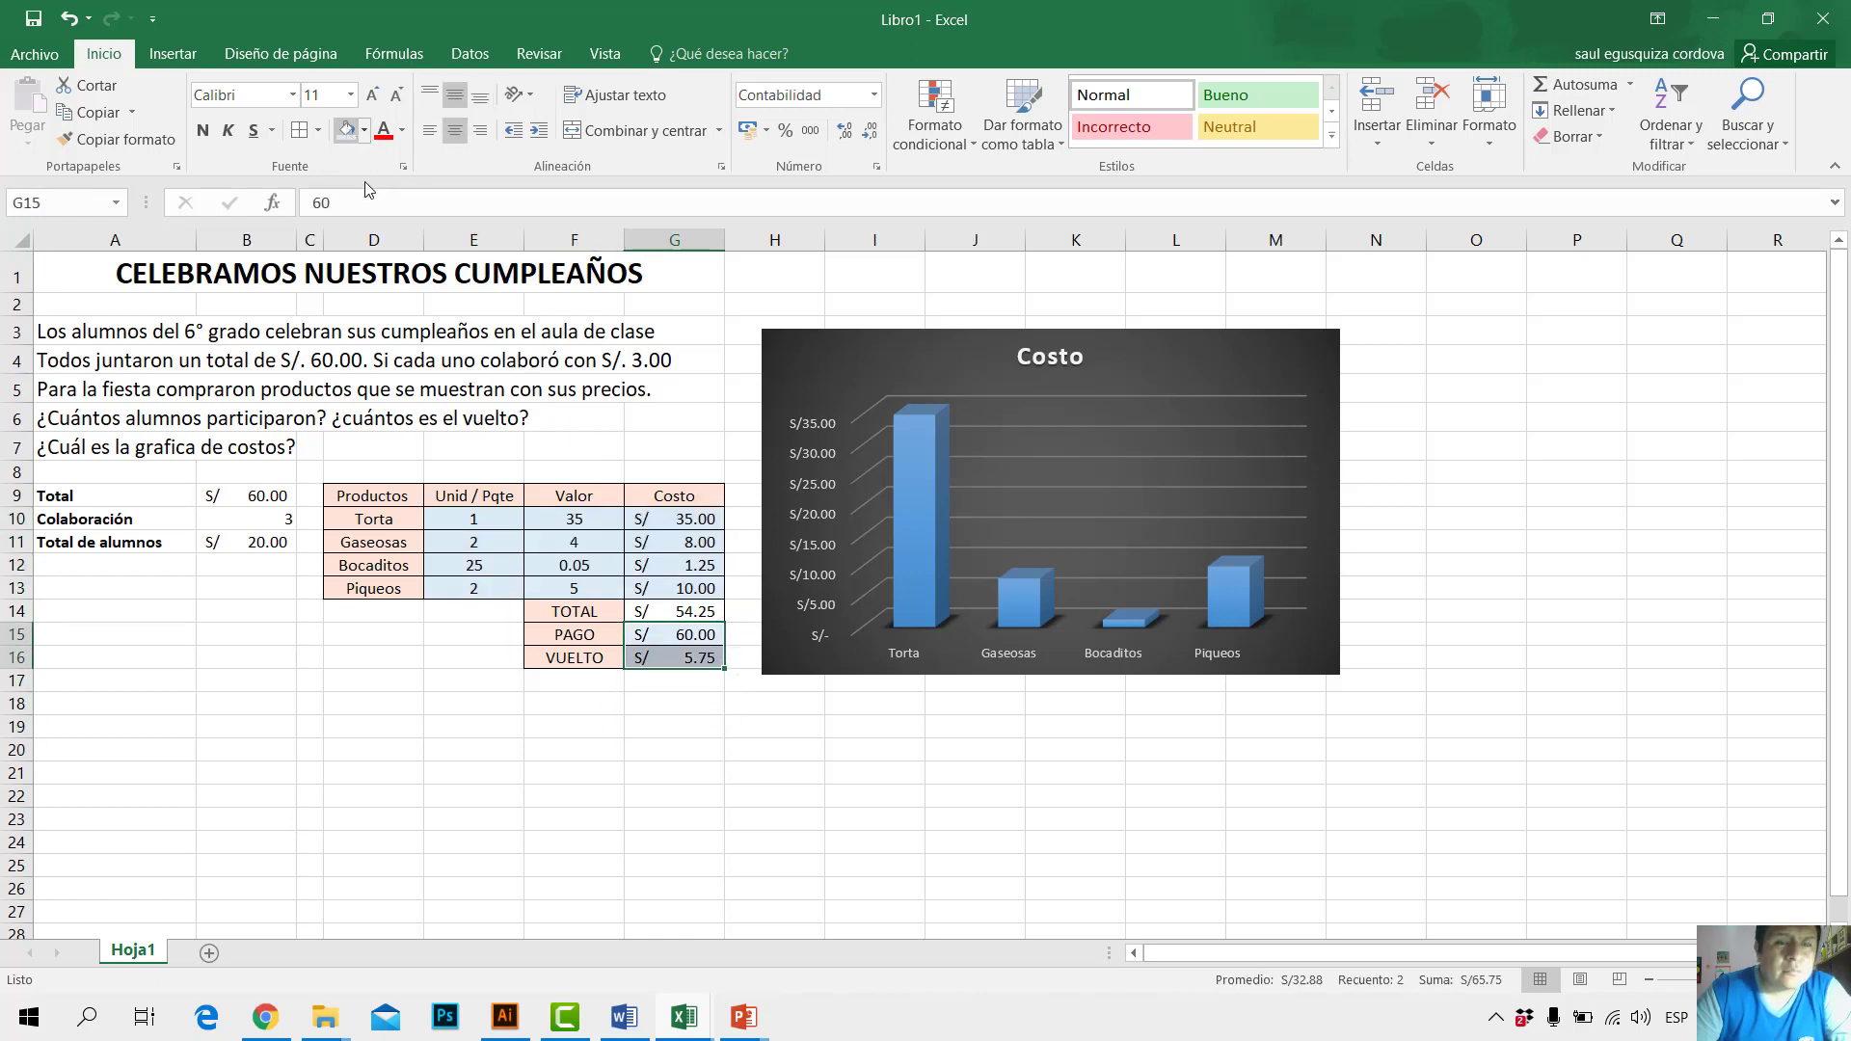
pyautogui.click(608, 727)
pyautogui.click(688, 618)
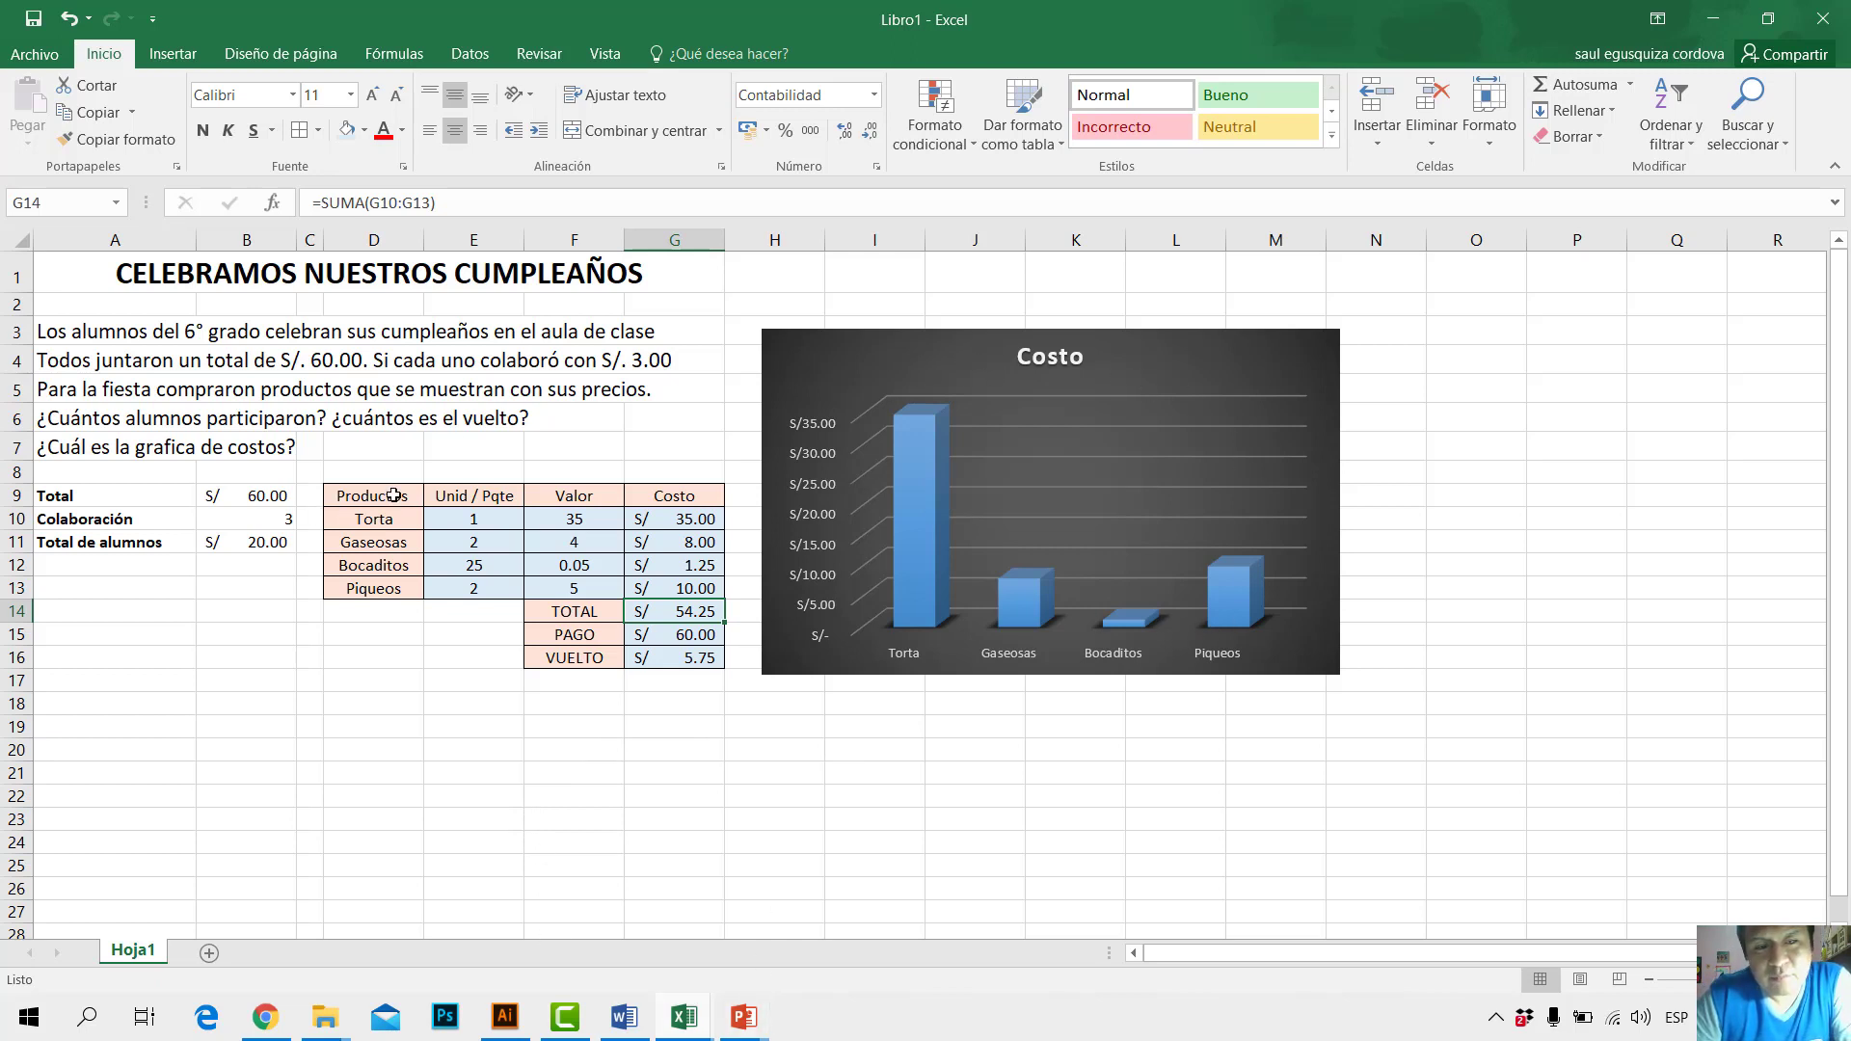
# Step: Set the font colour of the problem statement lines in A3:A7 to standard blue
pyautogui.click(258, 334)
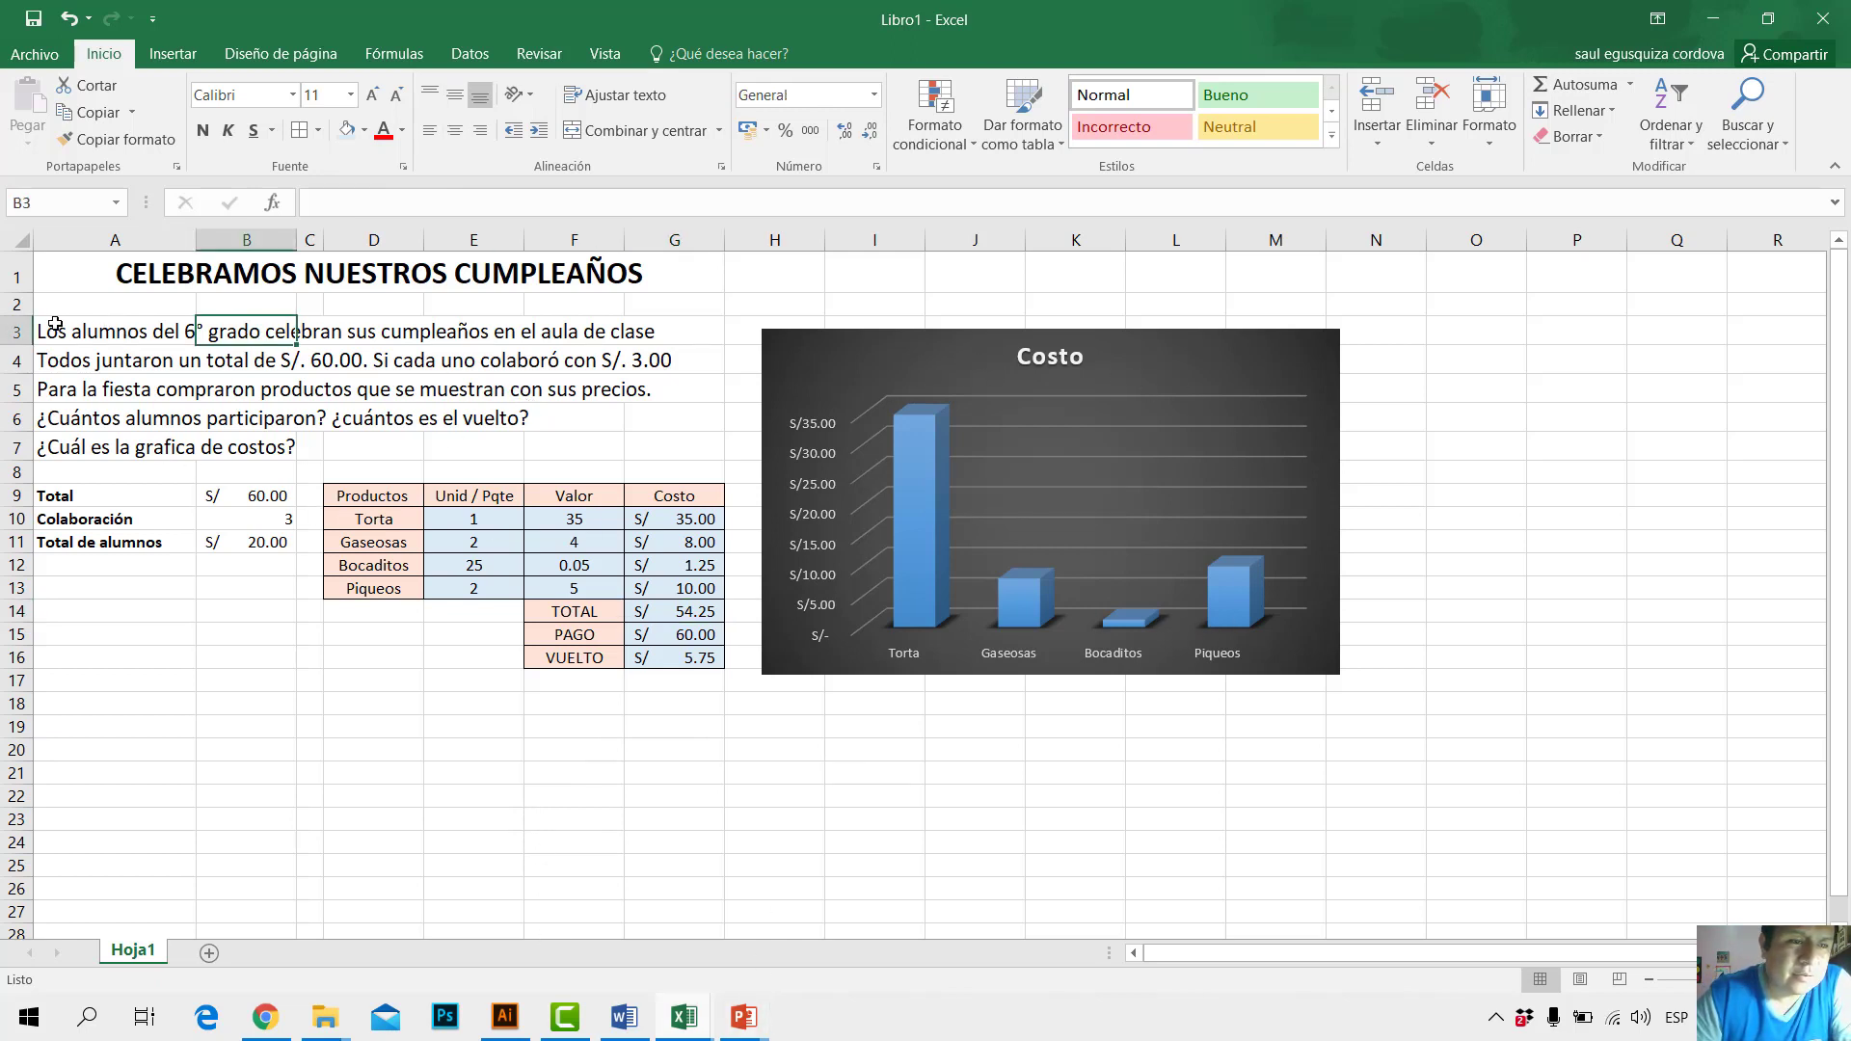
pyautogui.moveTo(55, 325); pyautogui.dragTo(47, 451)
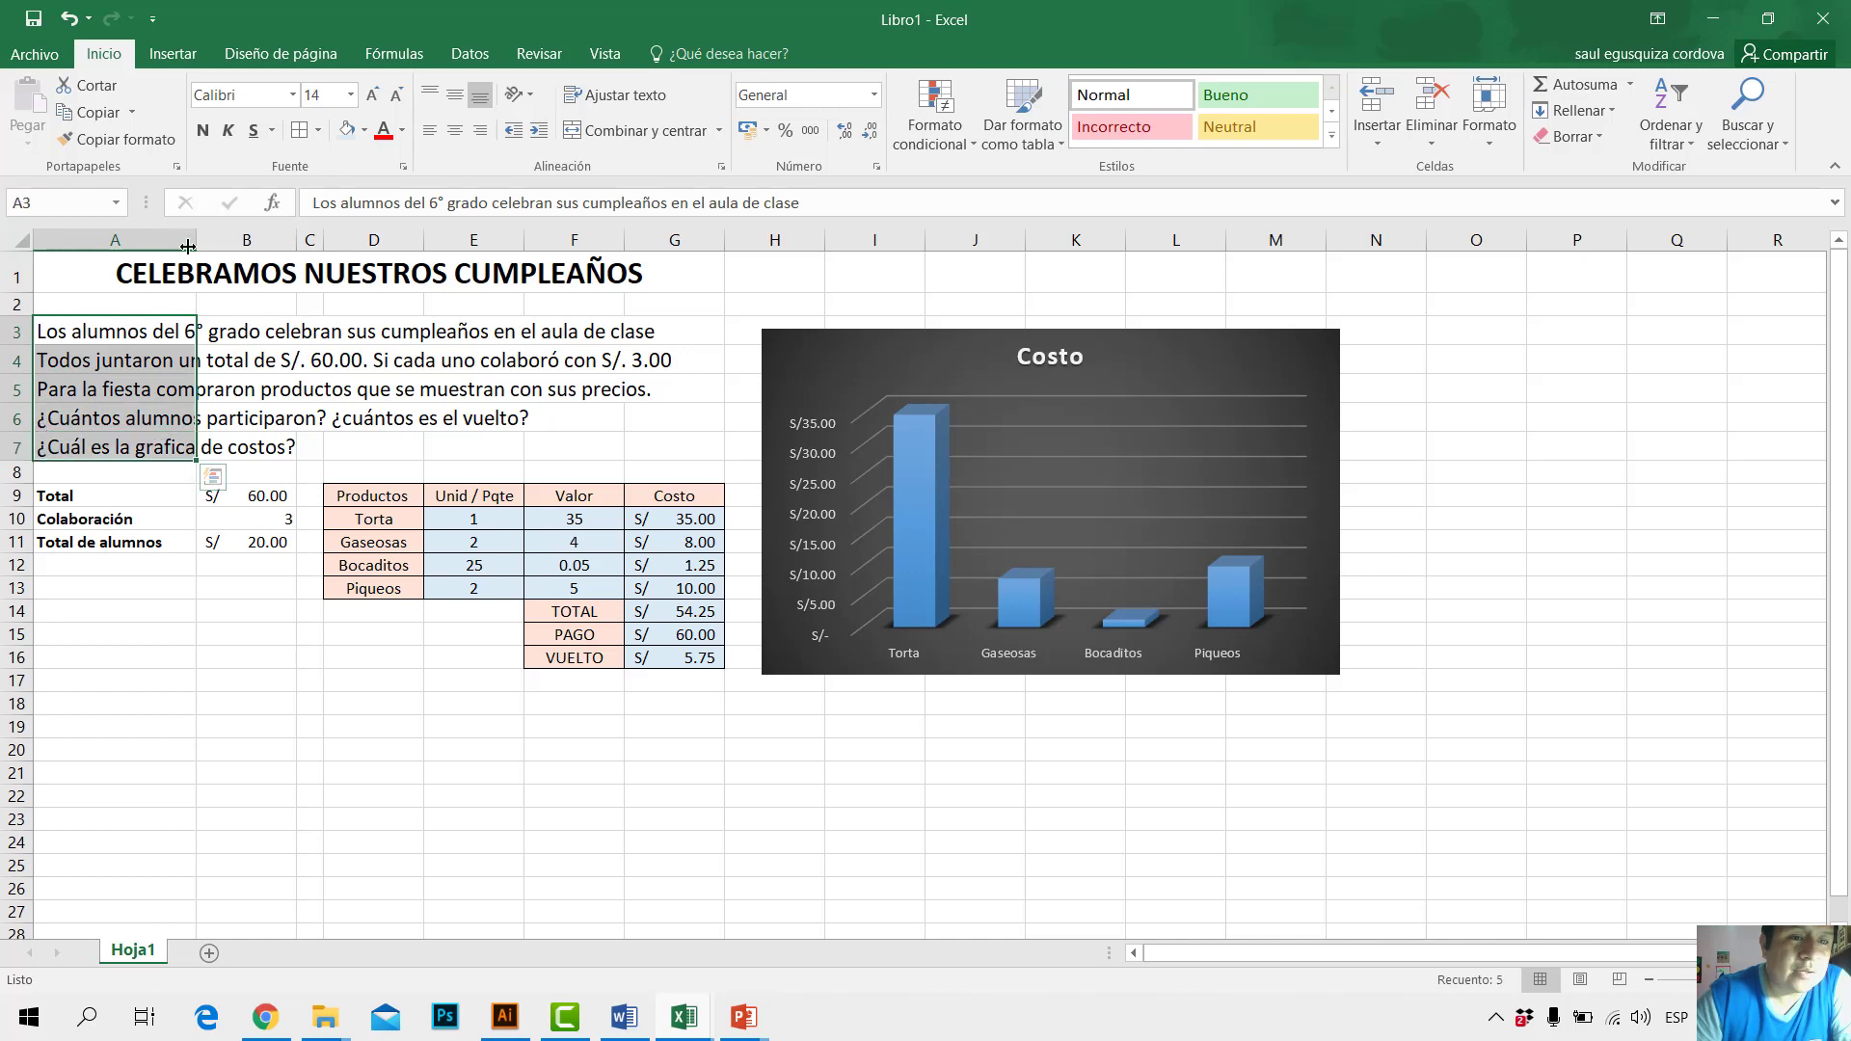
pyautogui.click(401, 130)
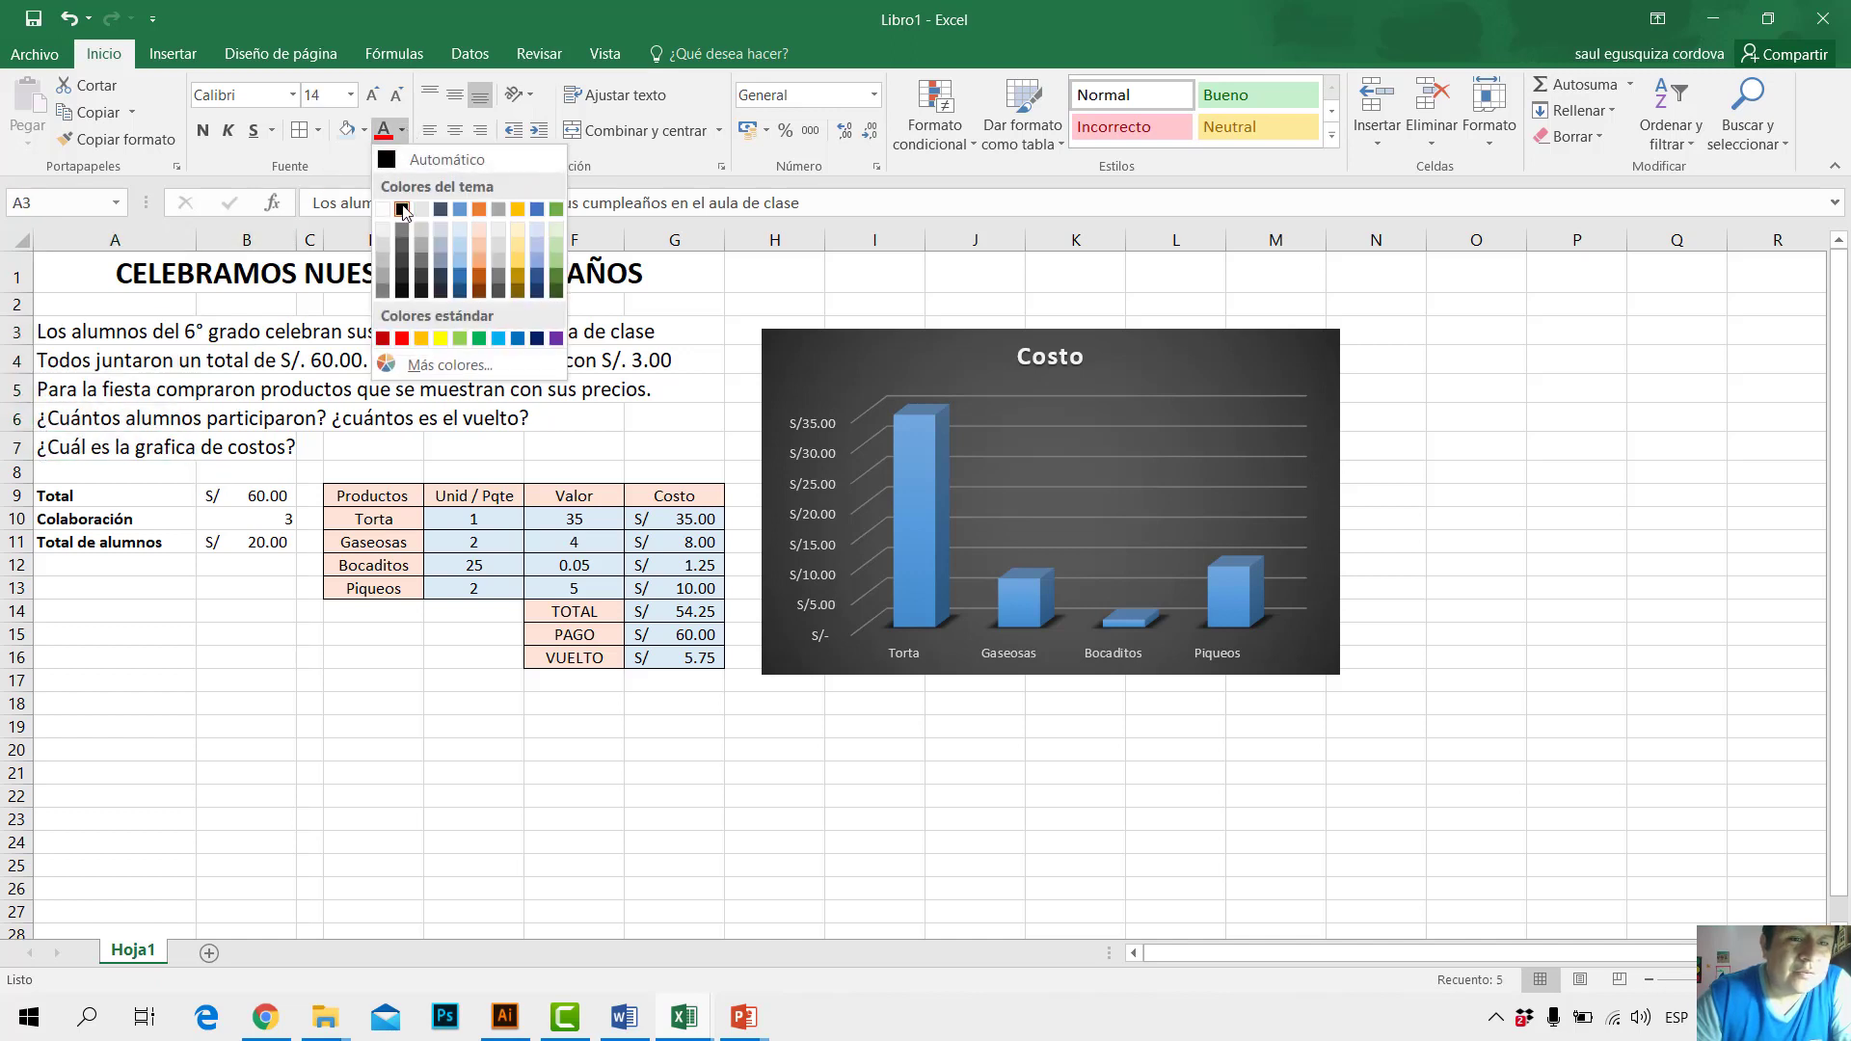
pyautogui.click(518, 338)
# Step: Select the title in A1, check its font colour in the finished example workbook Libro1.xlsx and return to Libro1
pyautogui.click(143, 273)
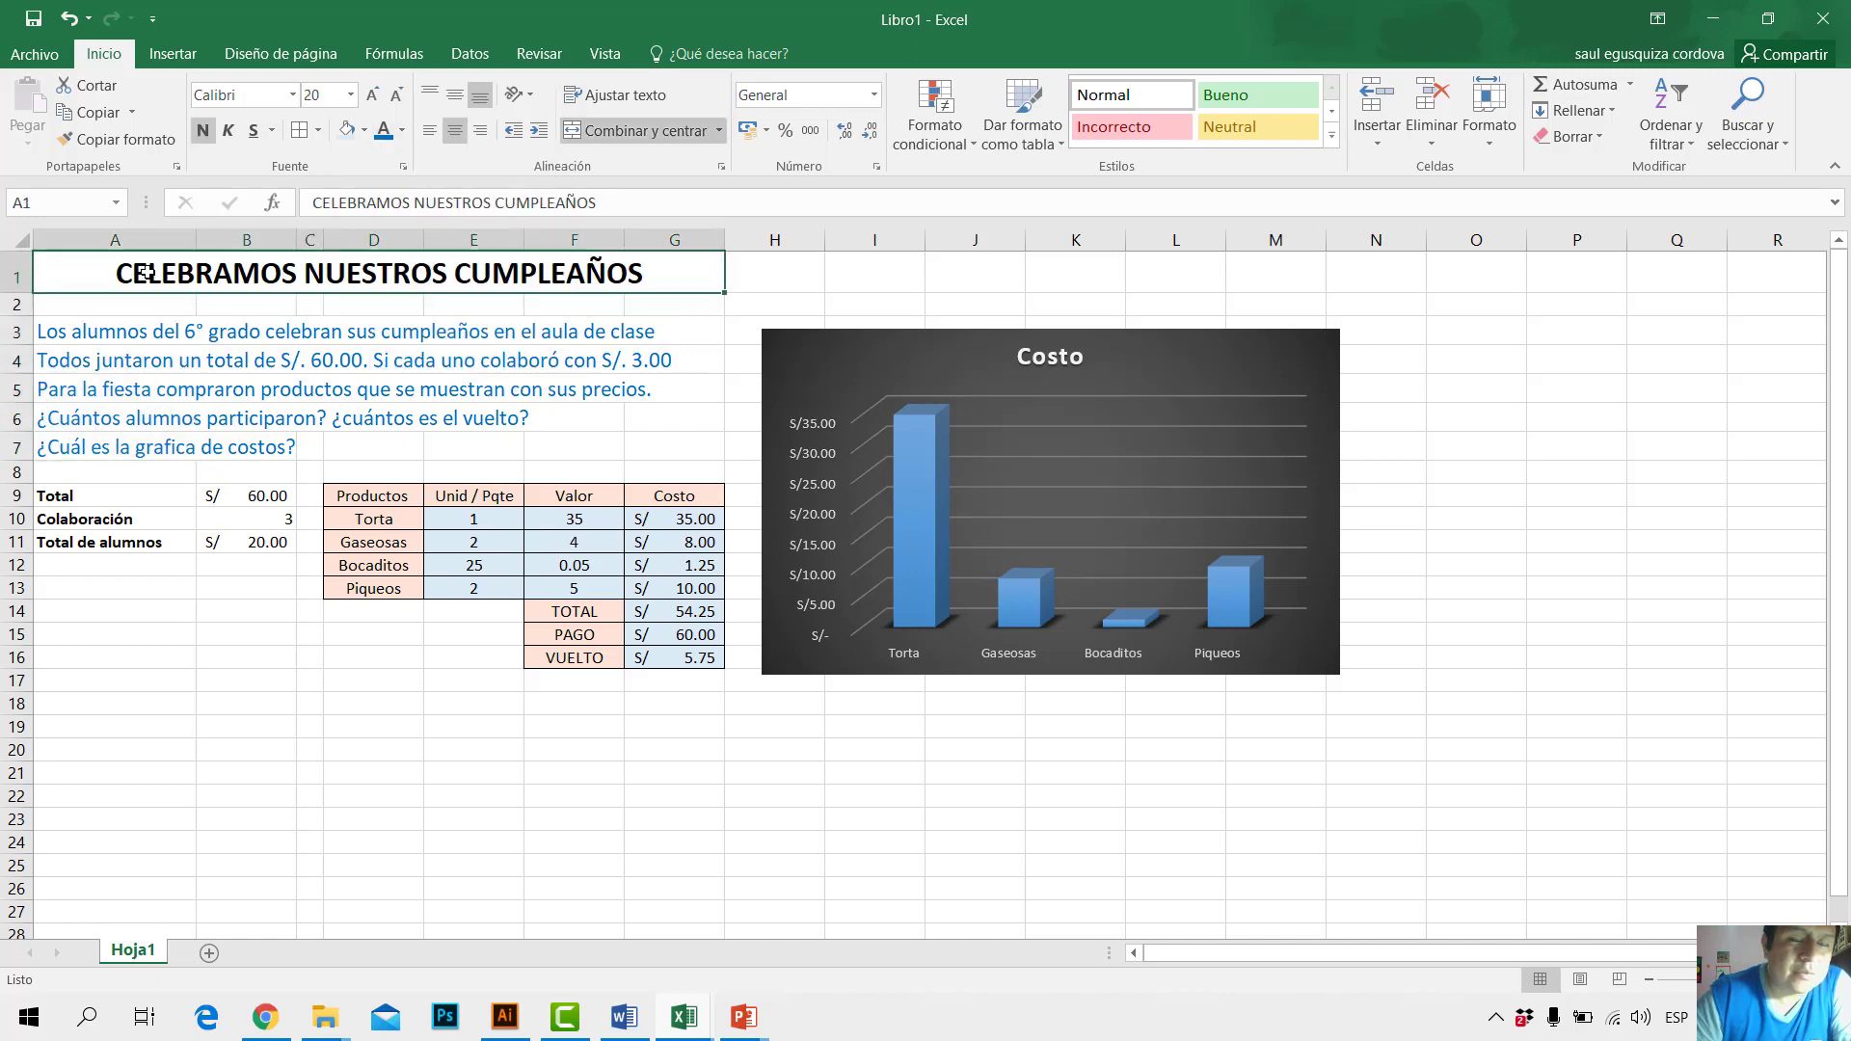
pyautogui.click(403, 133)
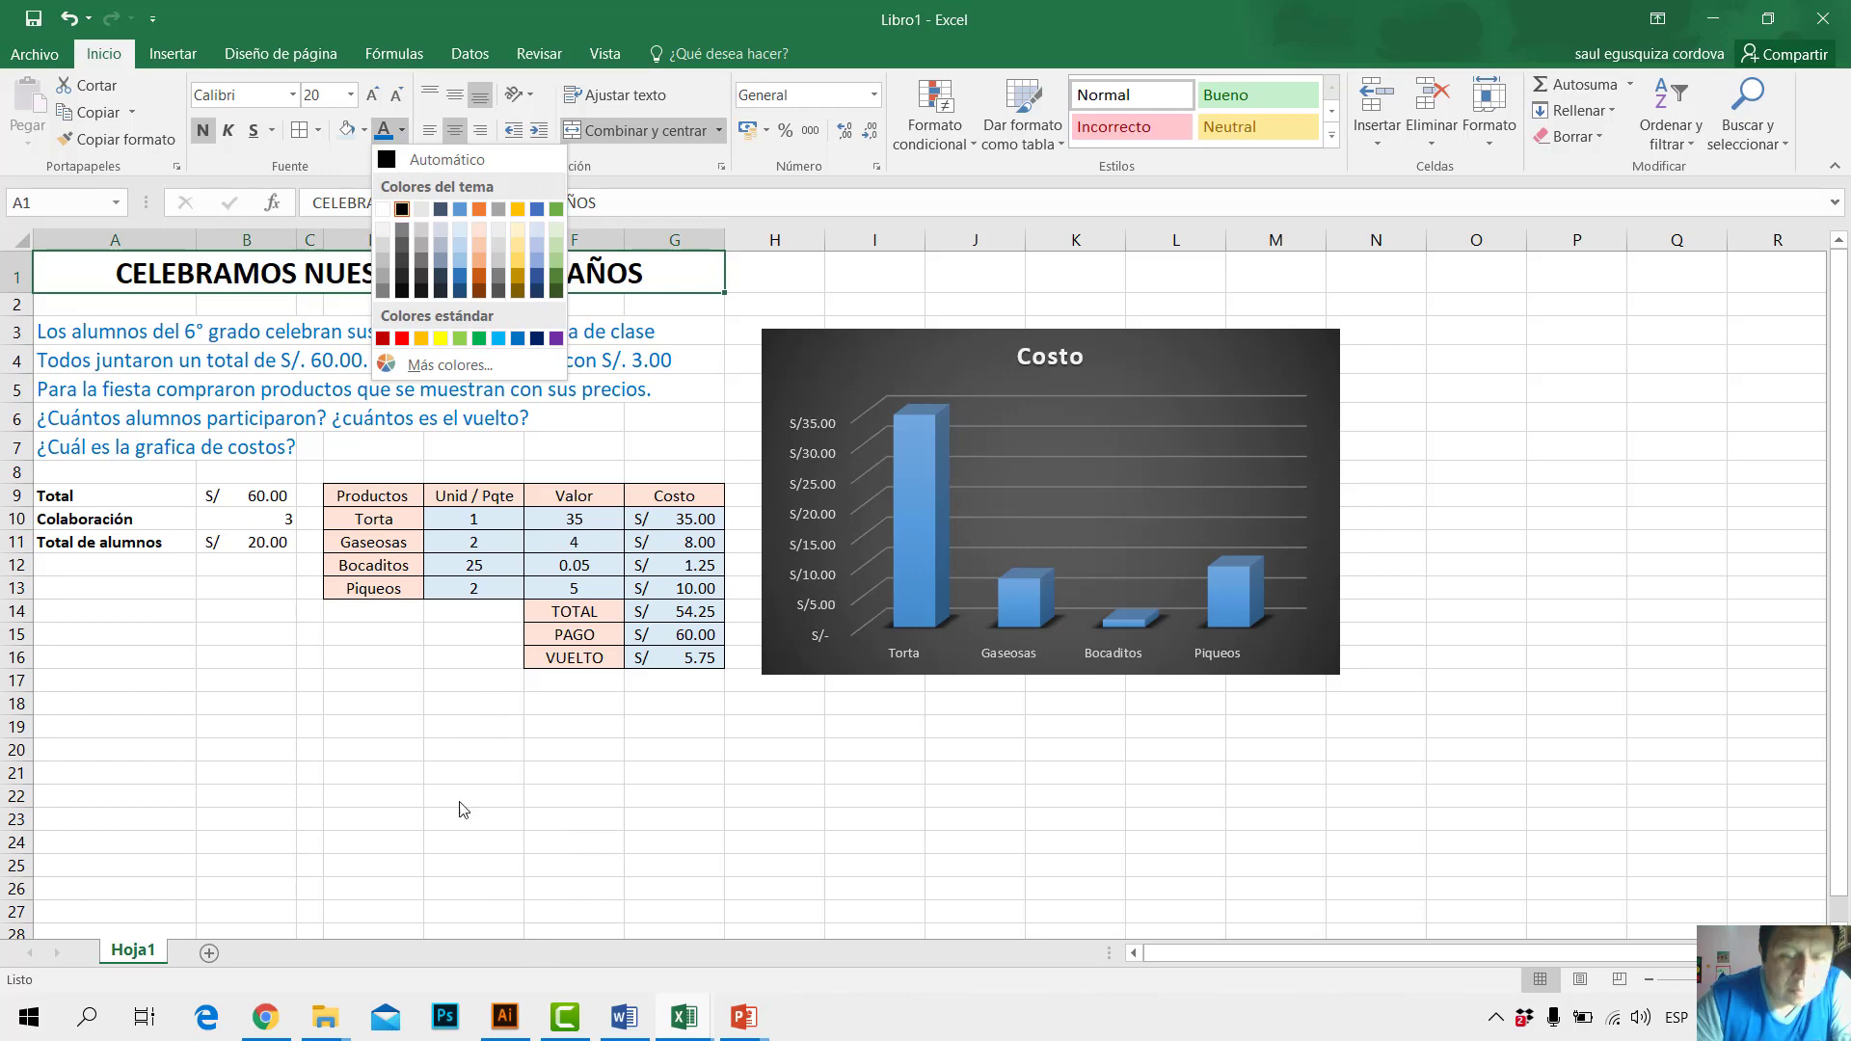
pyautogui.click(625, 1018)
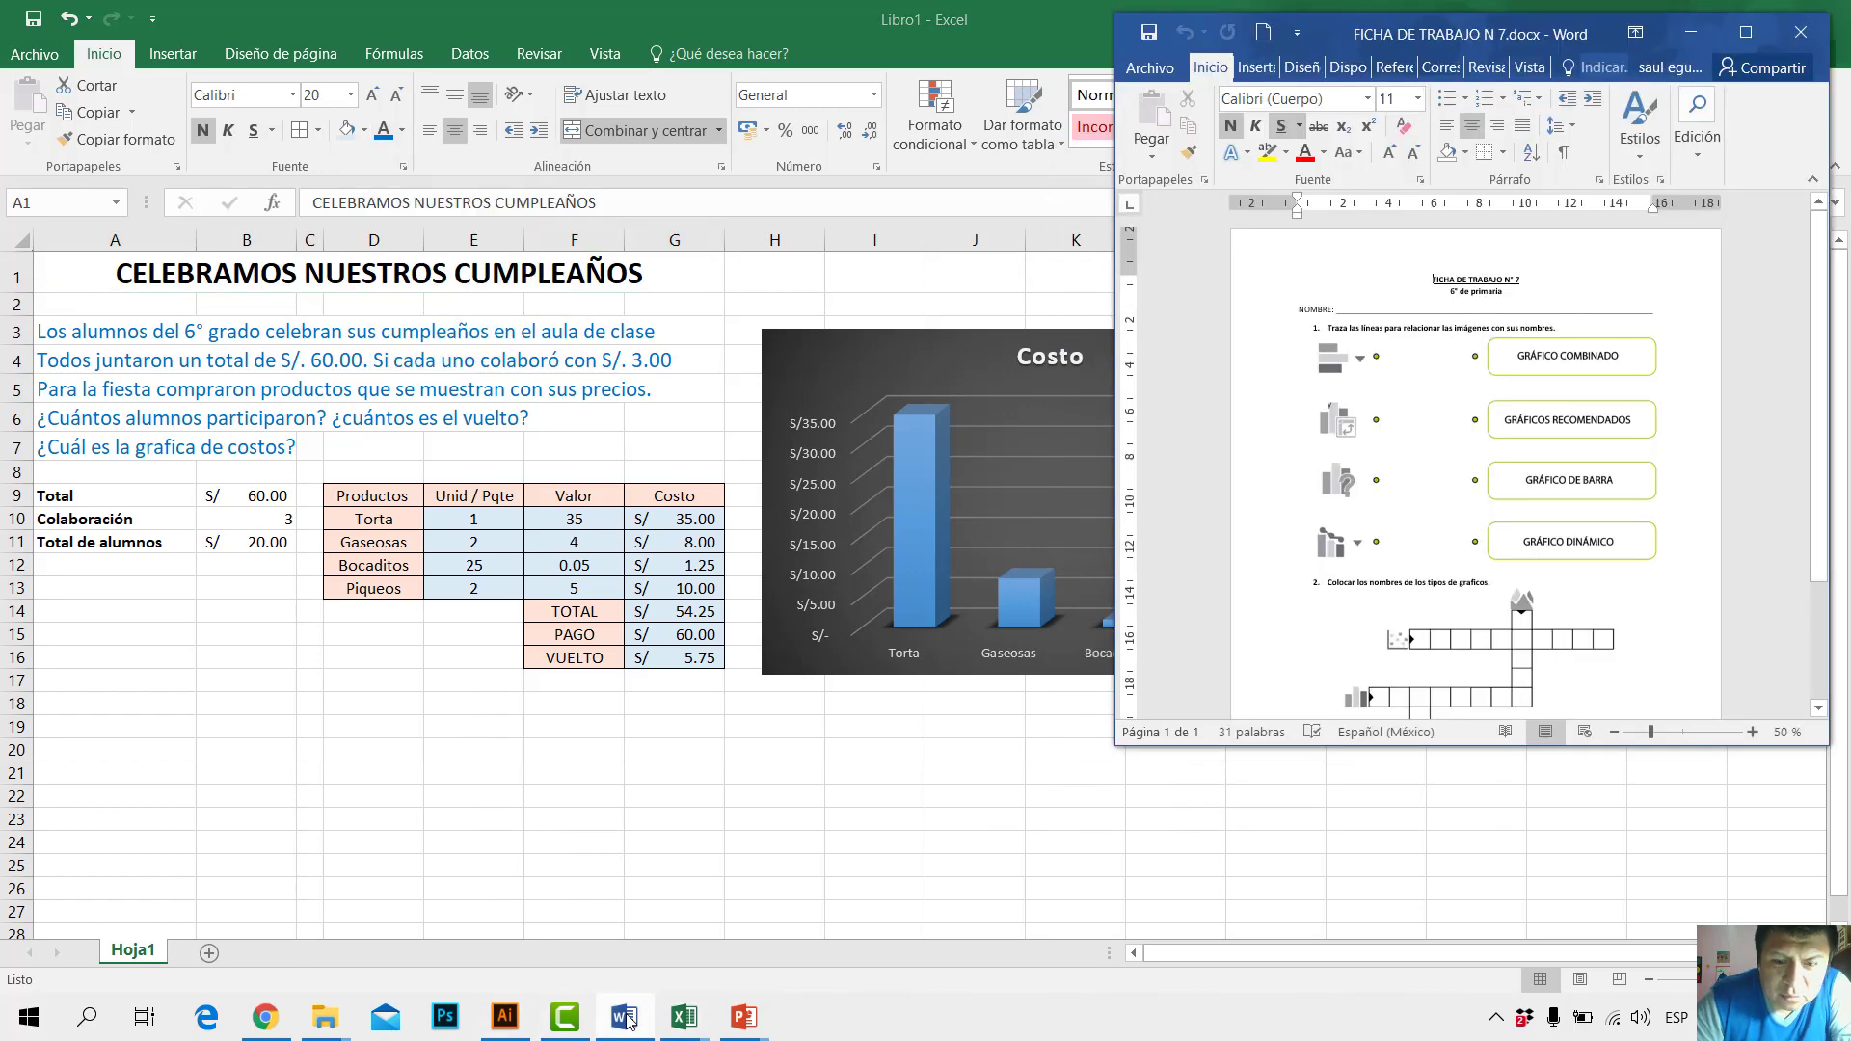
pyautogui.moveTo(741, 1030)
pyautogui.click(800, 933)
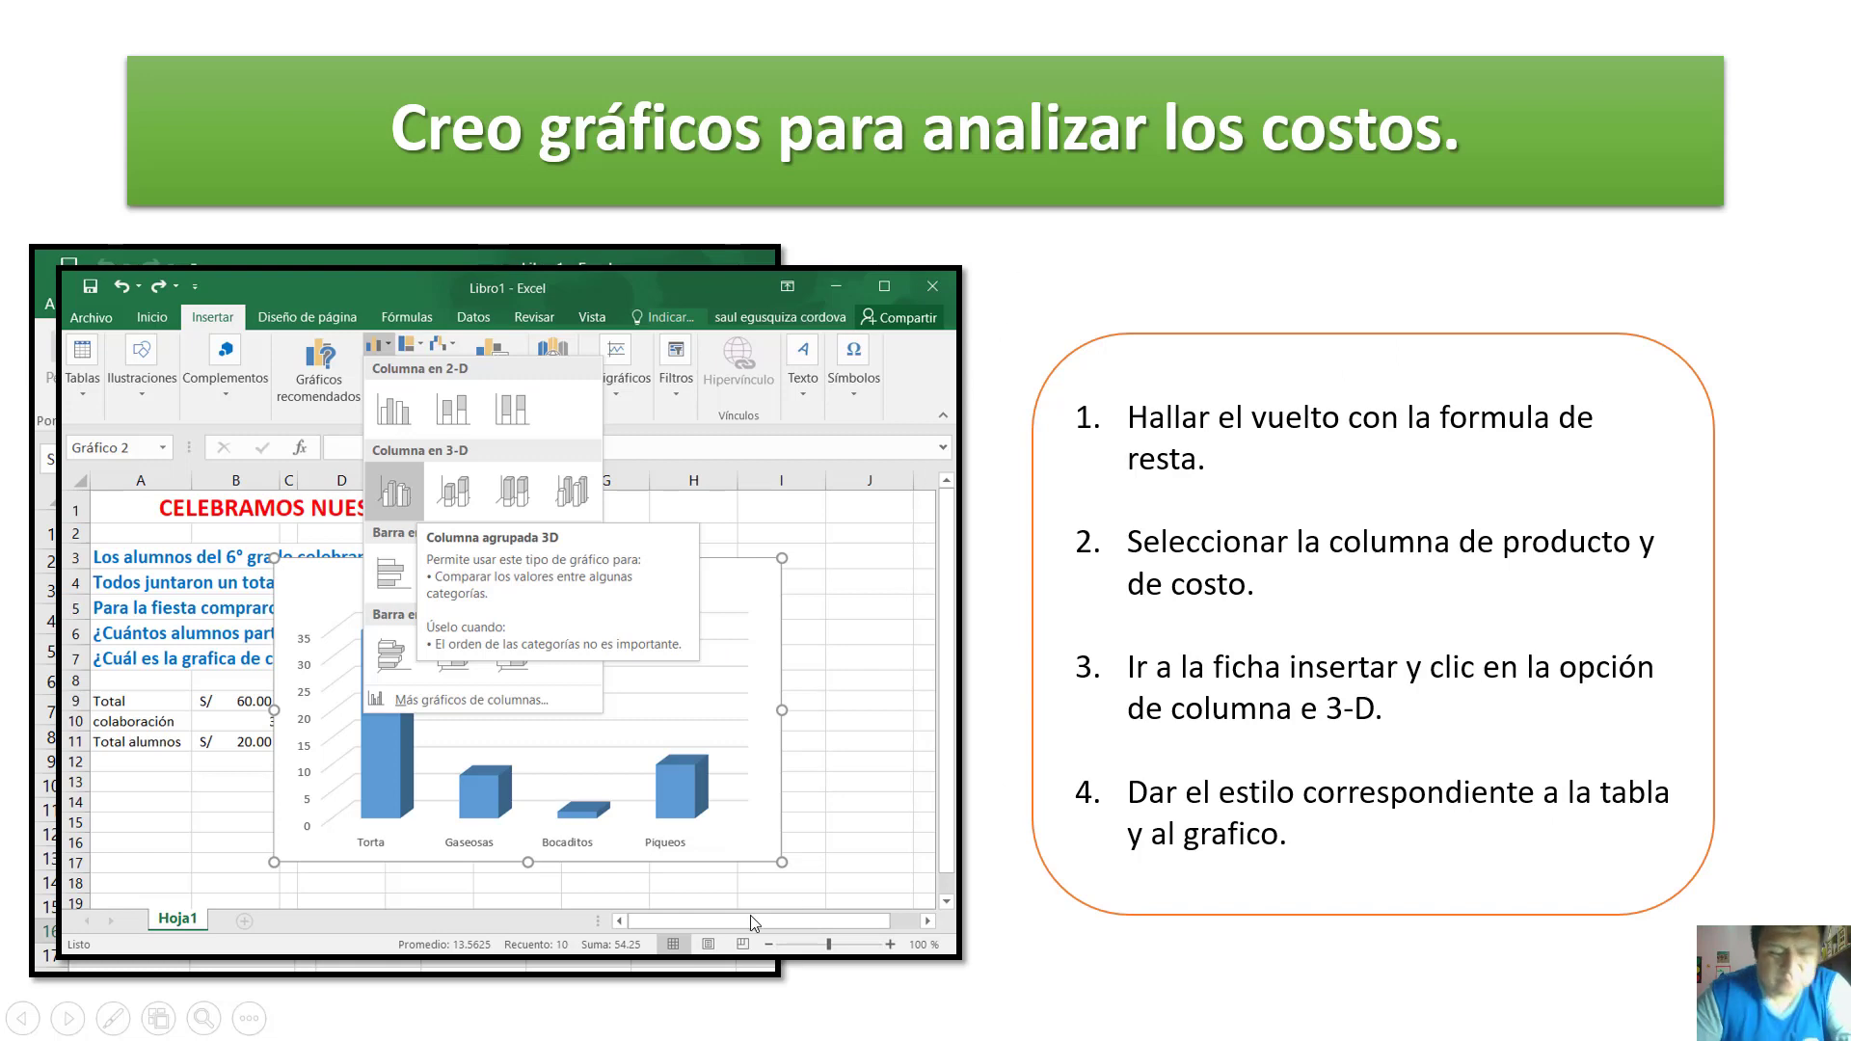
pyautogui.press('super')
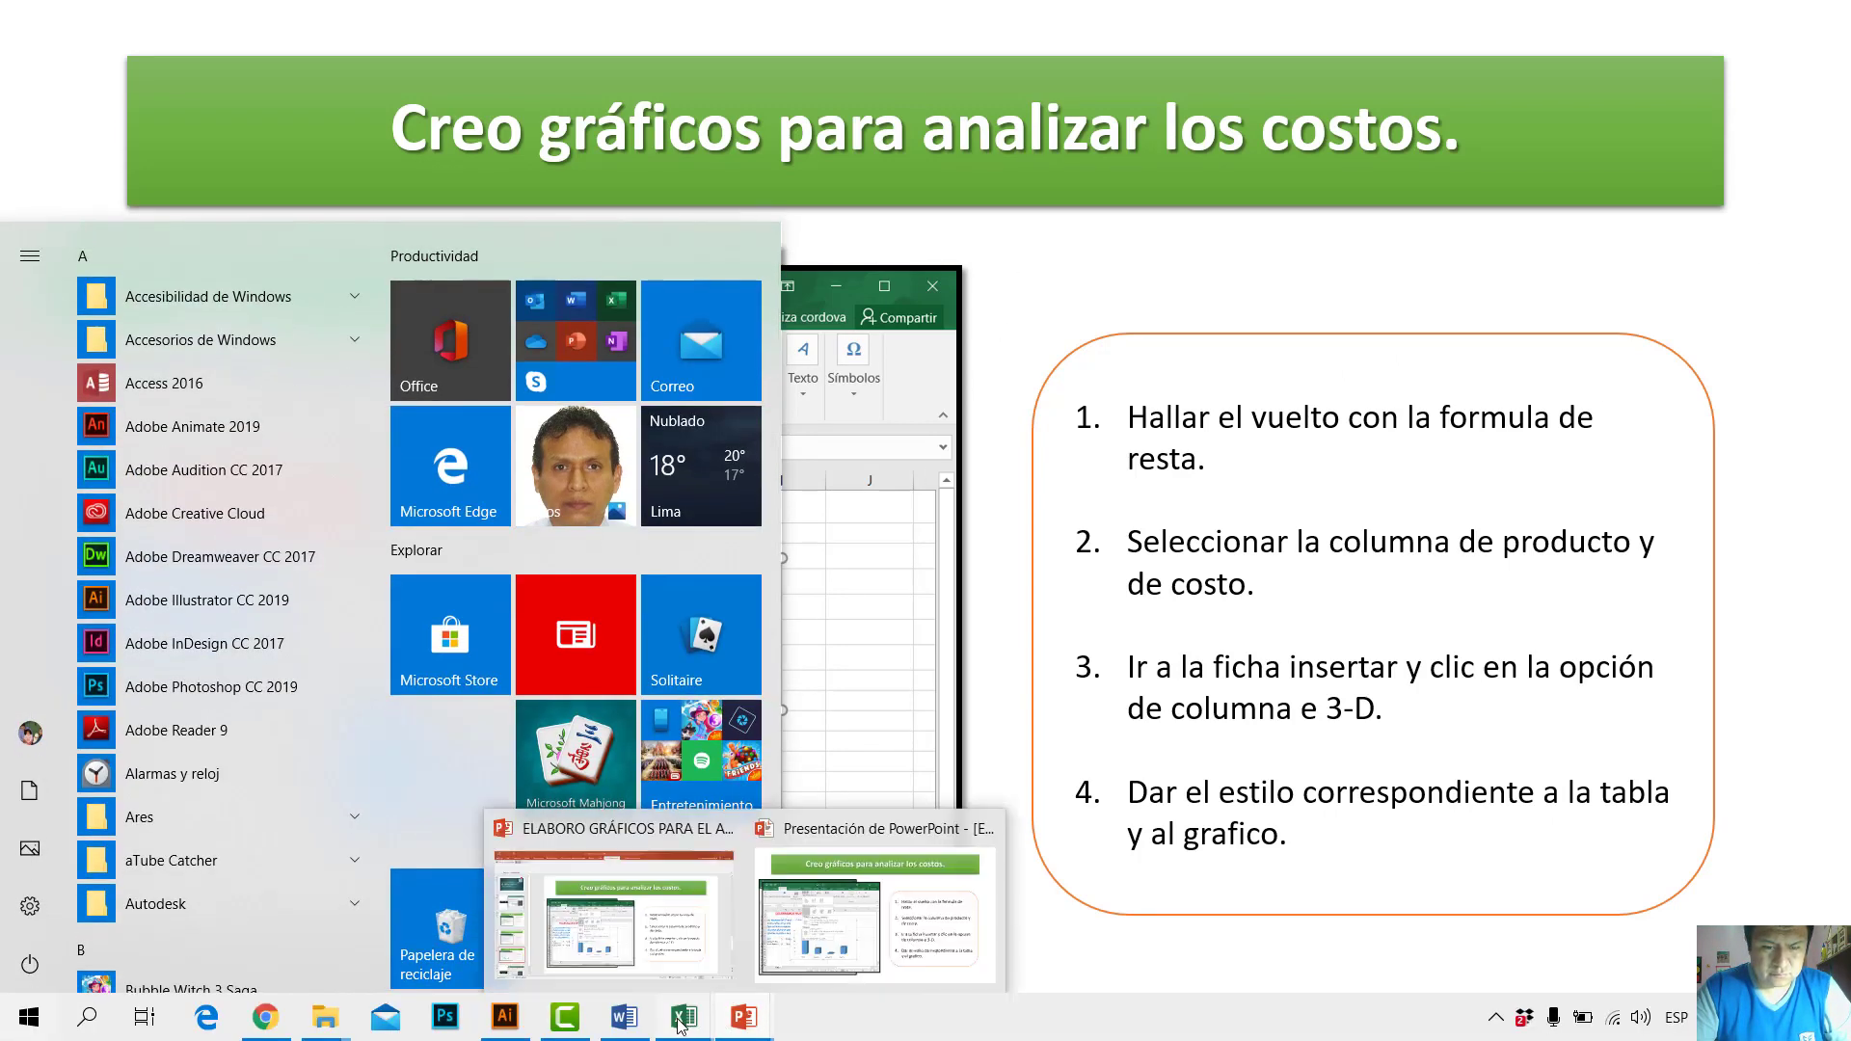
pyautogui.moveTo(681, 1024)
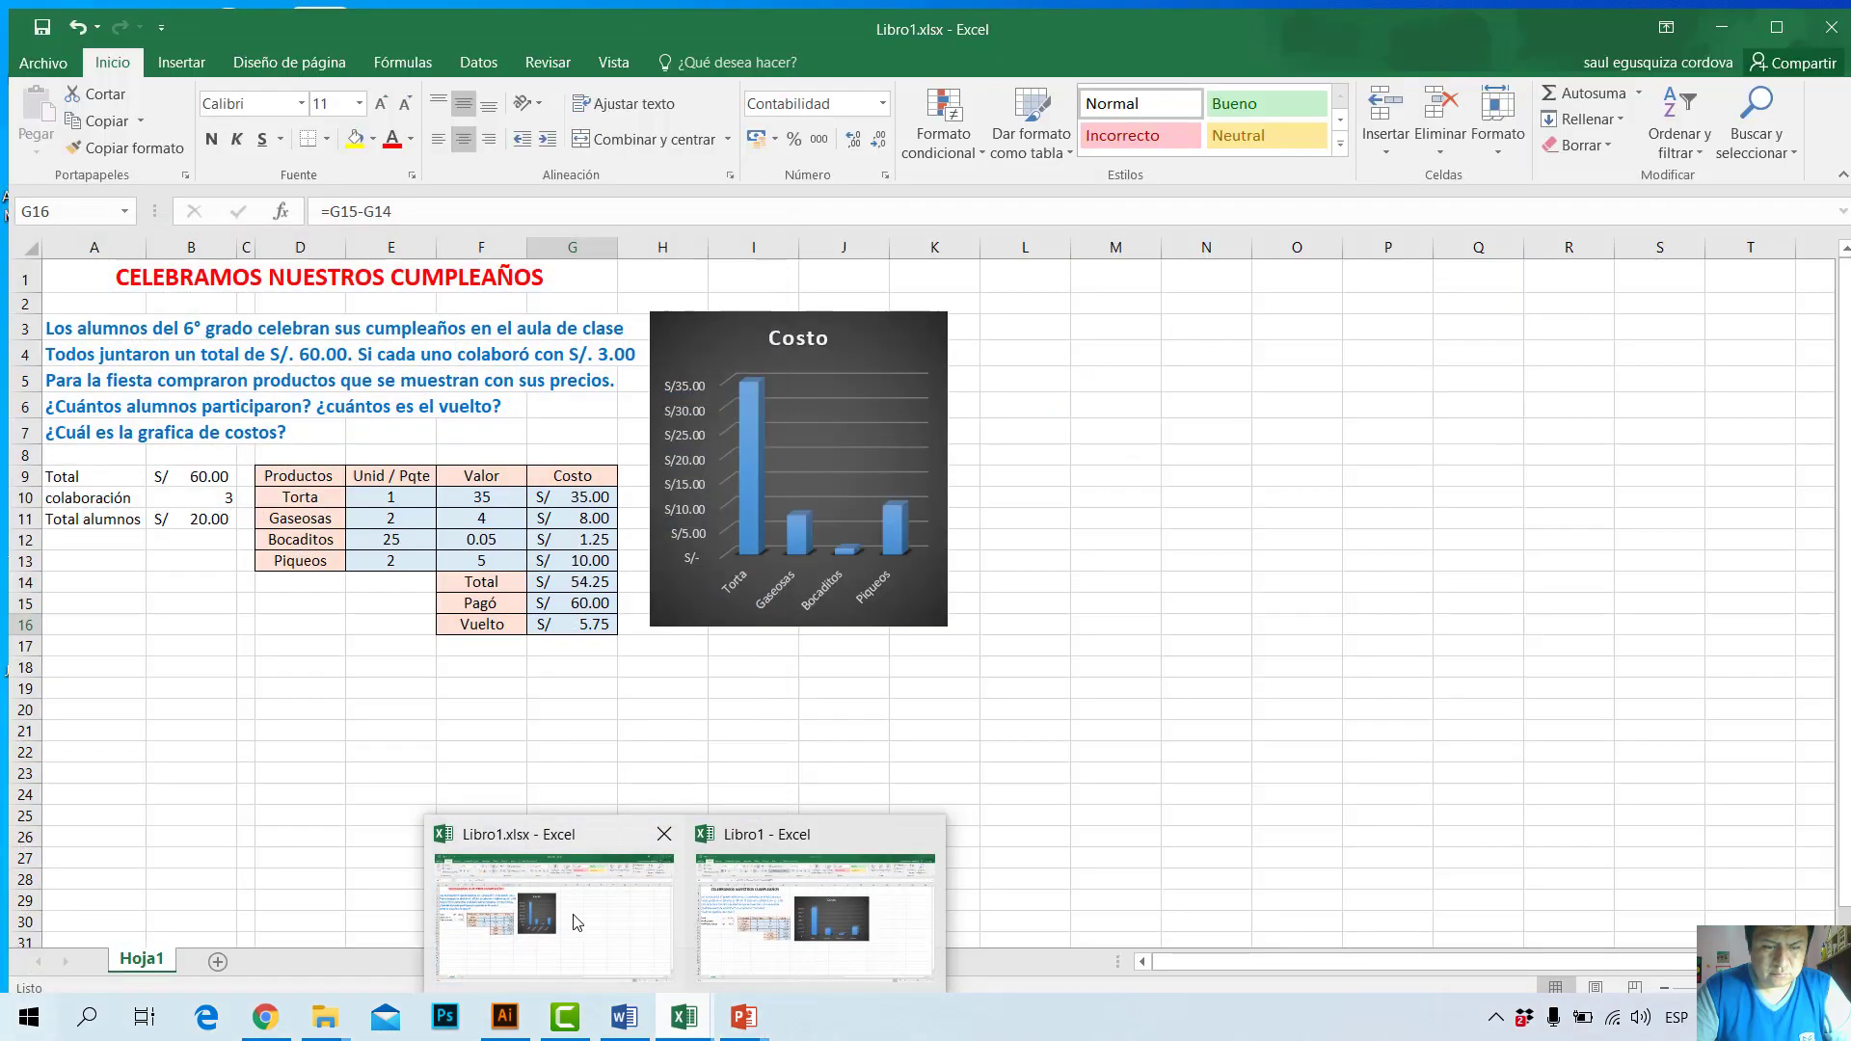
pyautogui.click(576, 923)
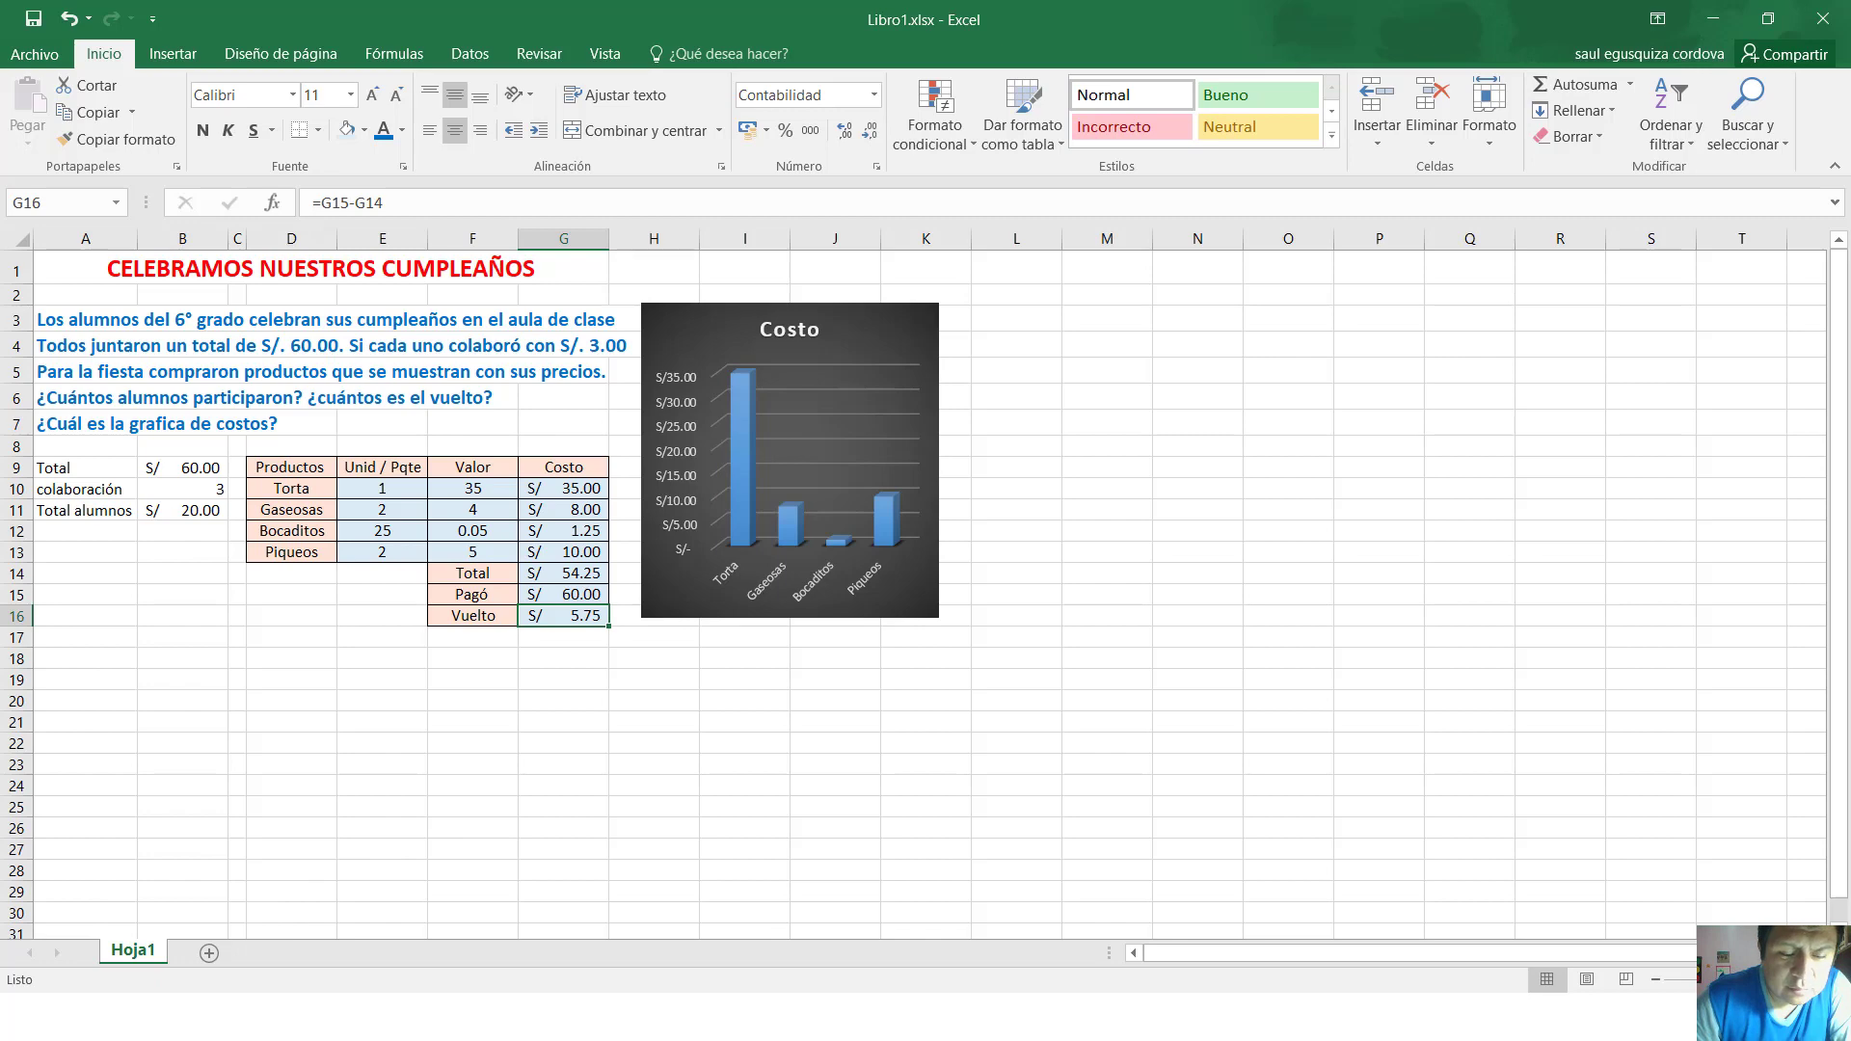
pyautogui.hotkey('alt', 'Tab')
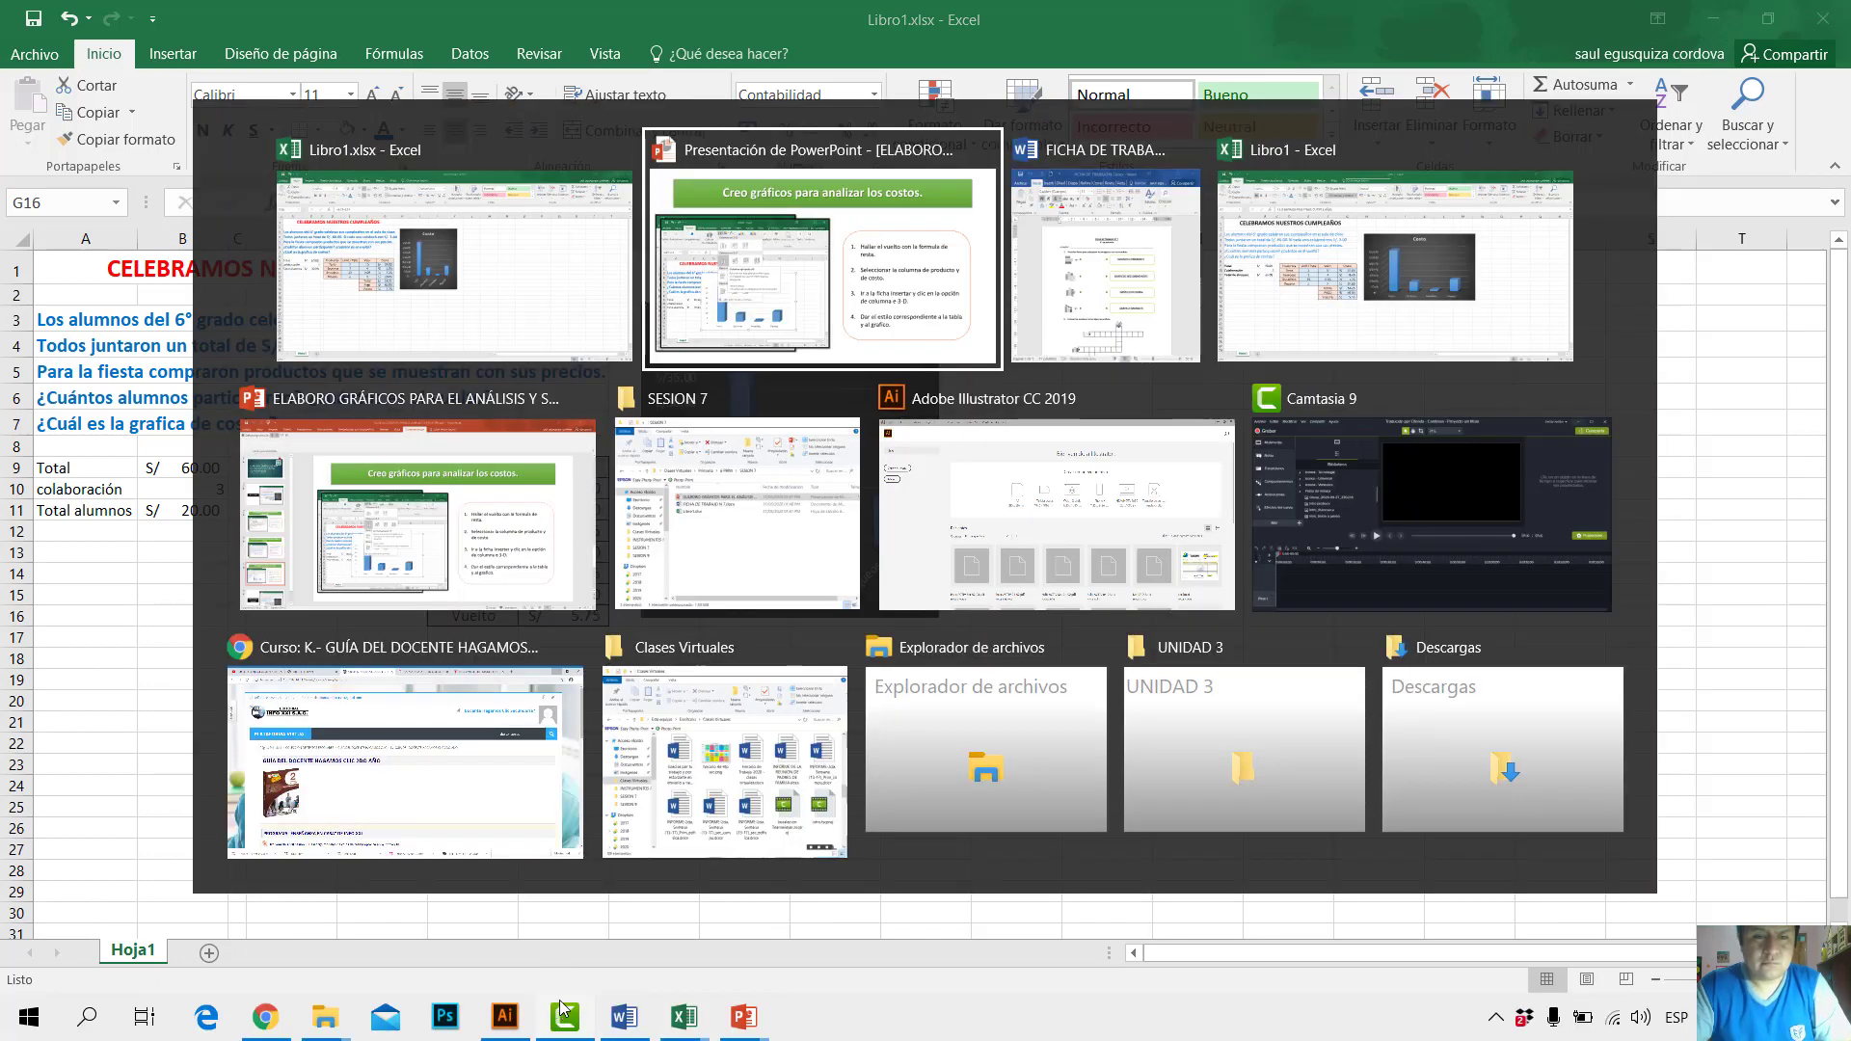
pyautogui.press('Tab')
pyautogui.press('Tab')
pyautogui.press('Tab')
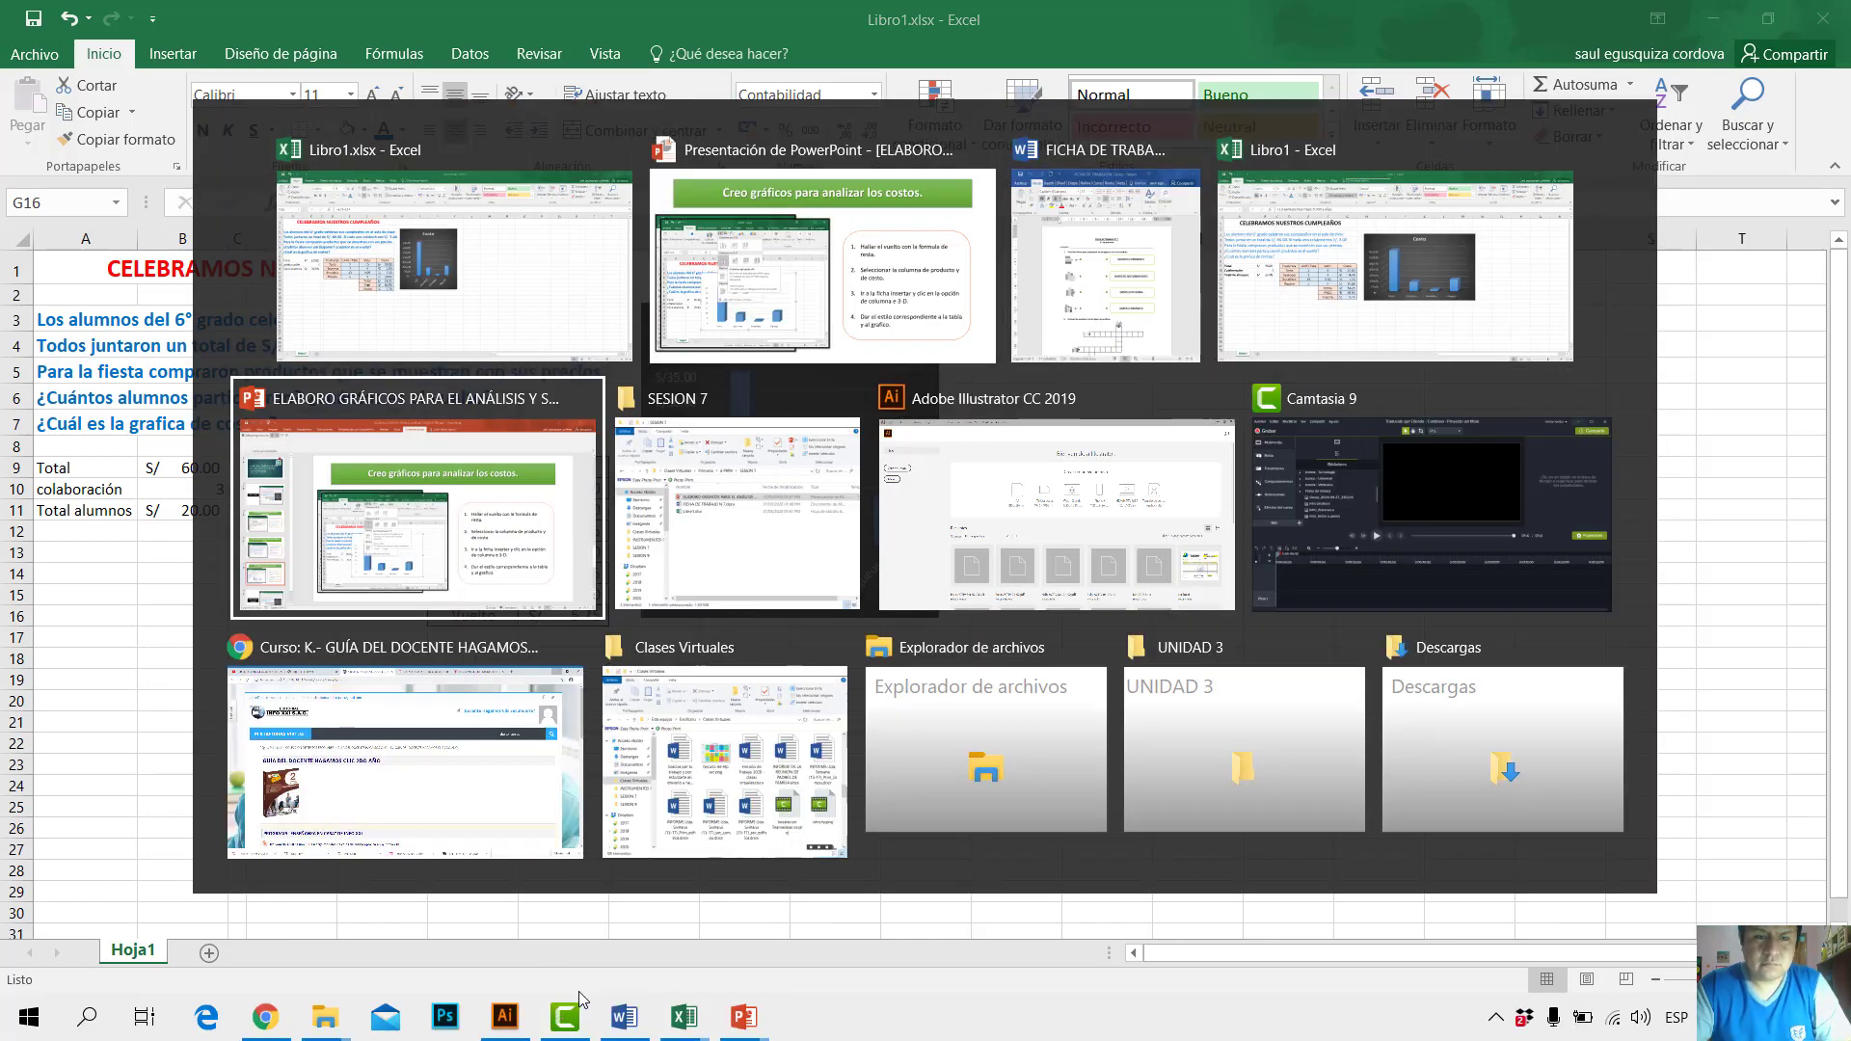
pyautogui.hotkey('alt', 'Tab')
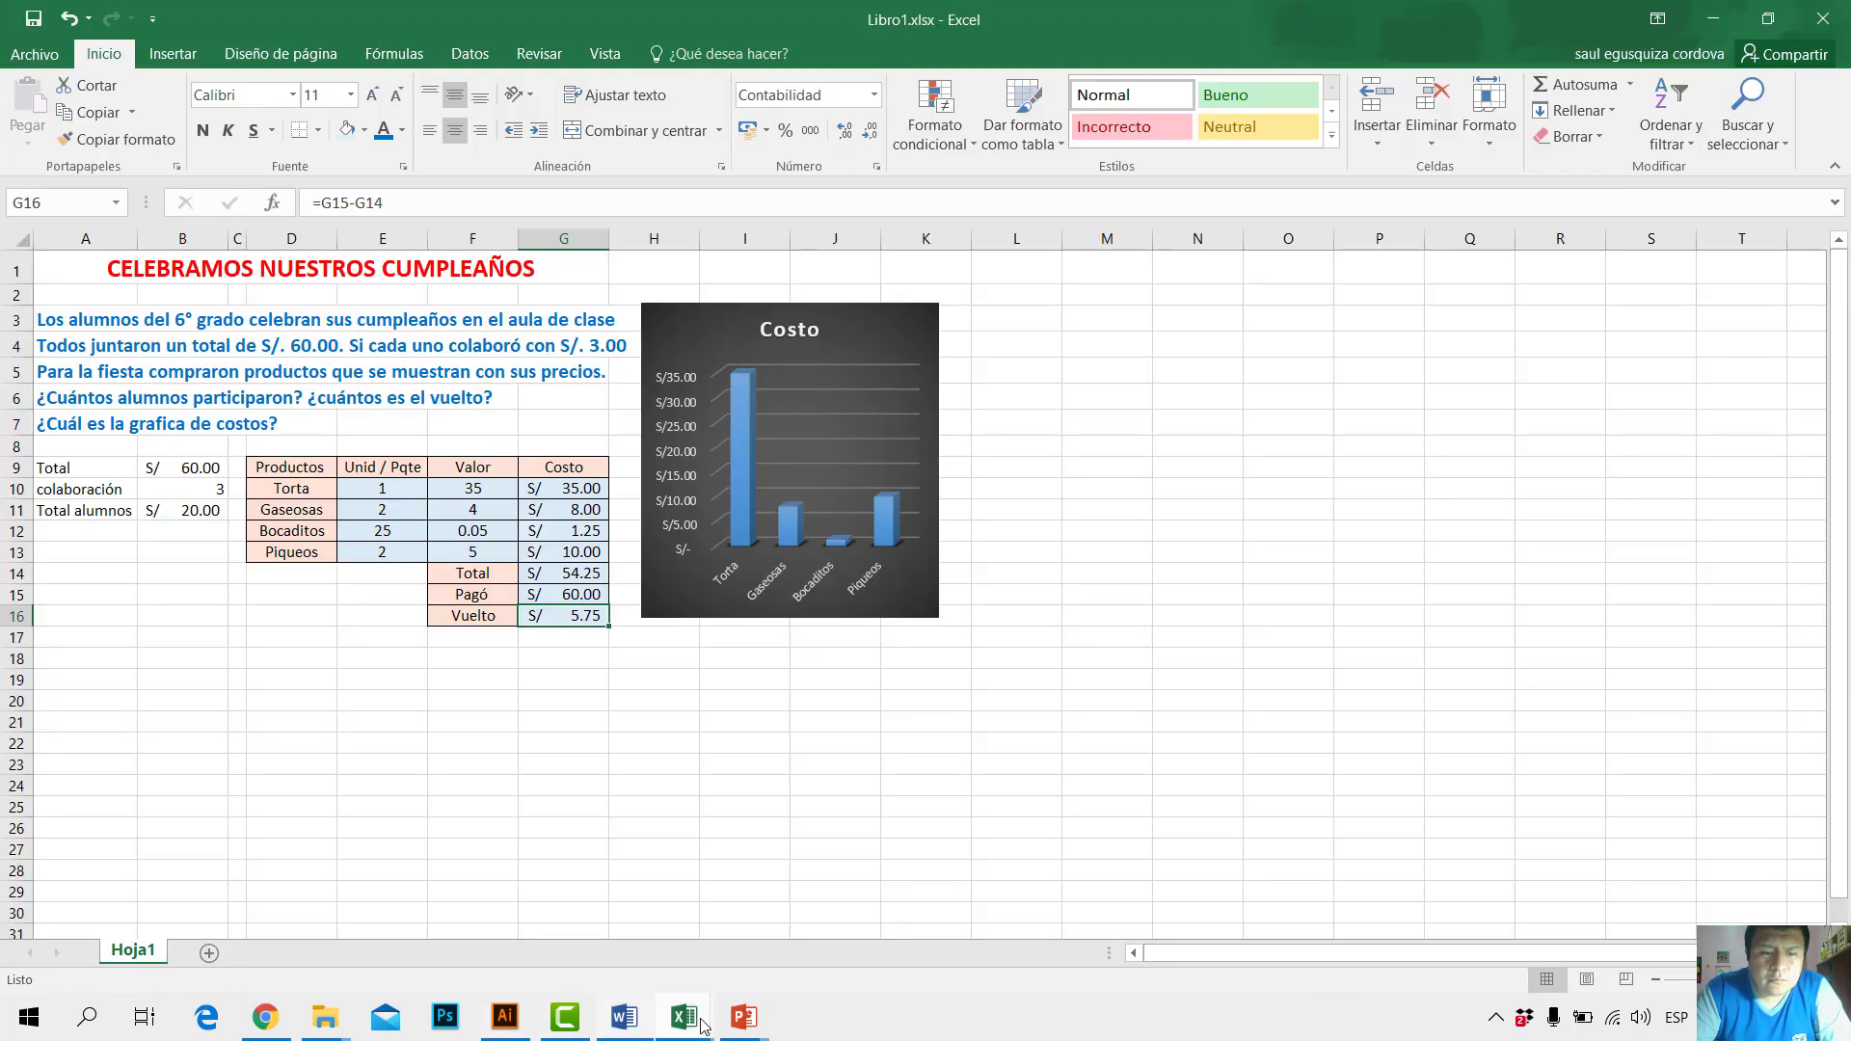
pyautogui.moveTo(706, 1026)
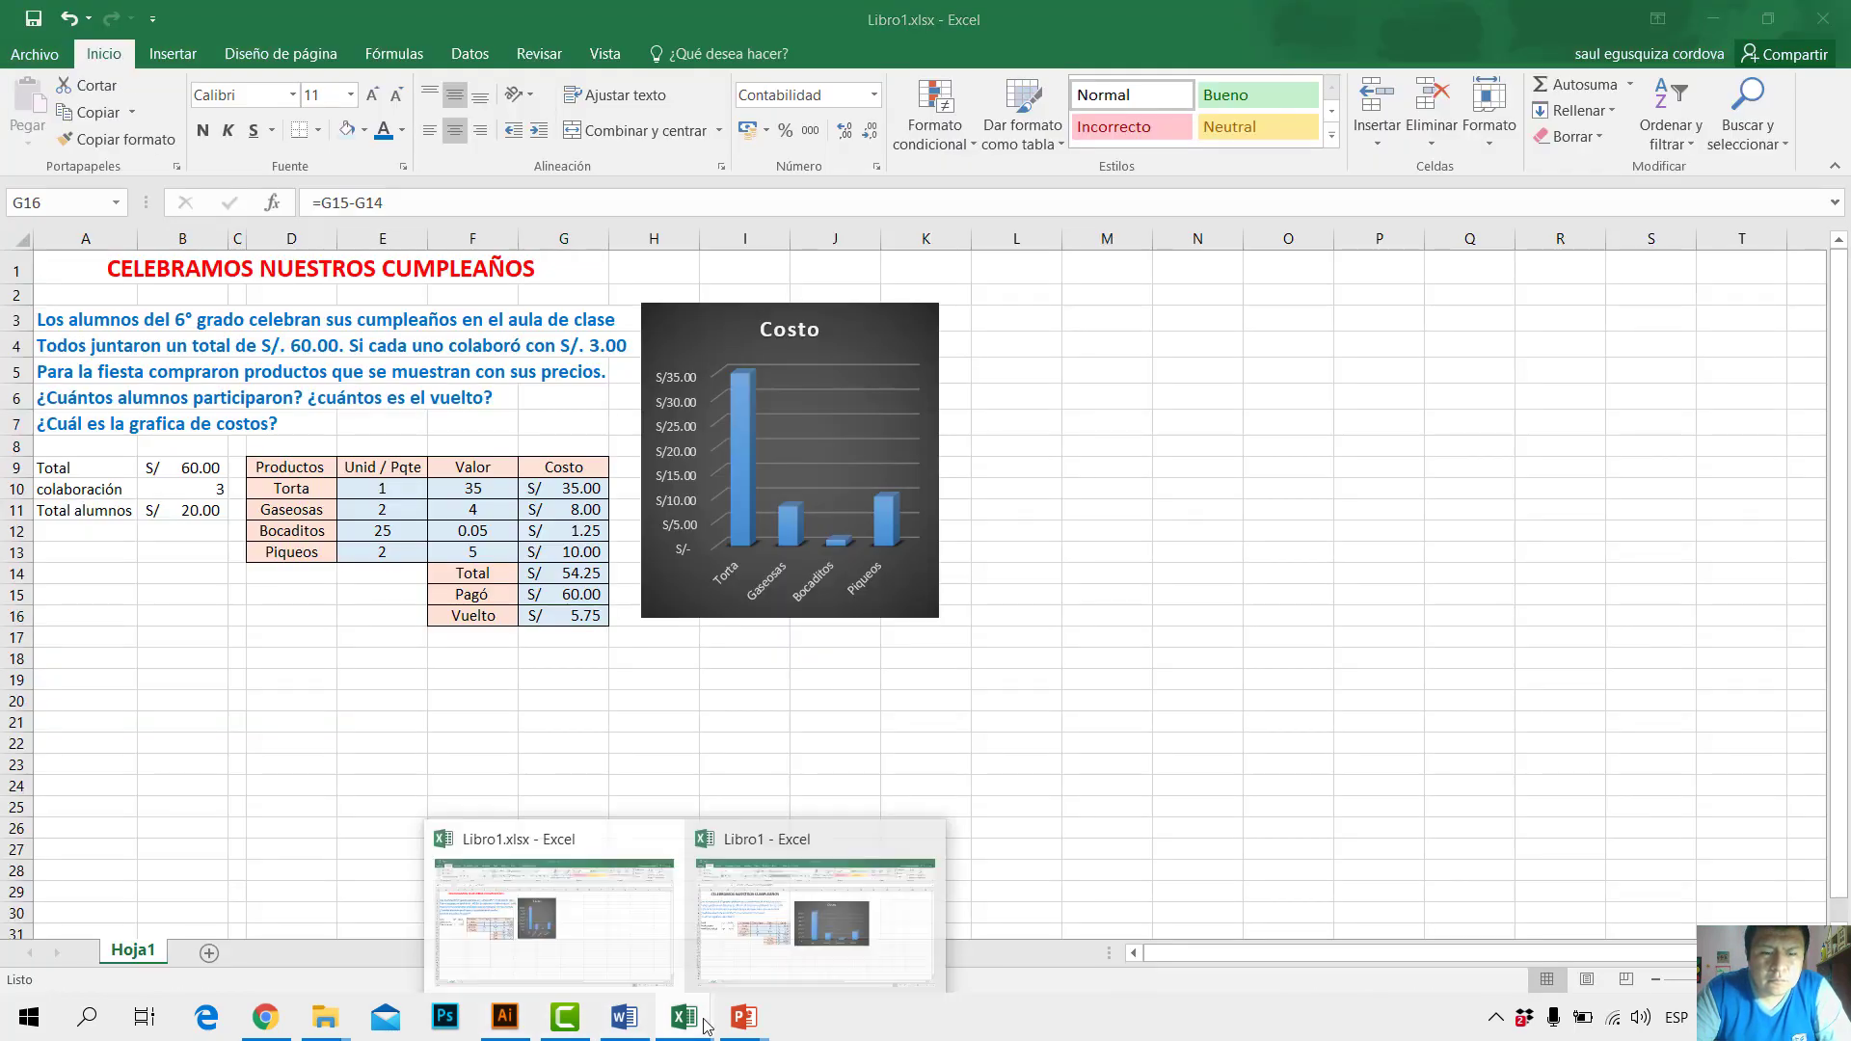
pyautogui.moveTo(783, 952)
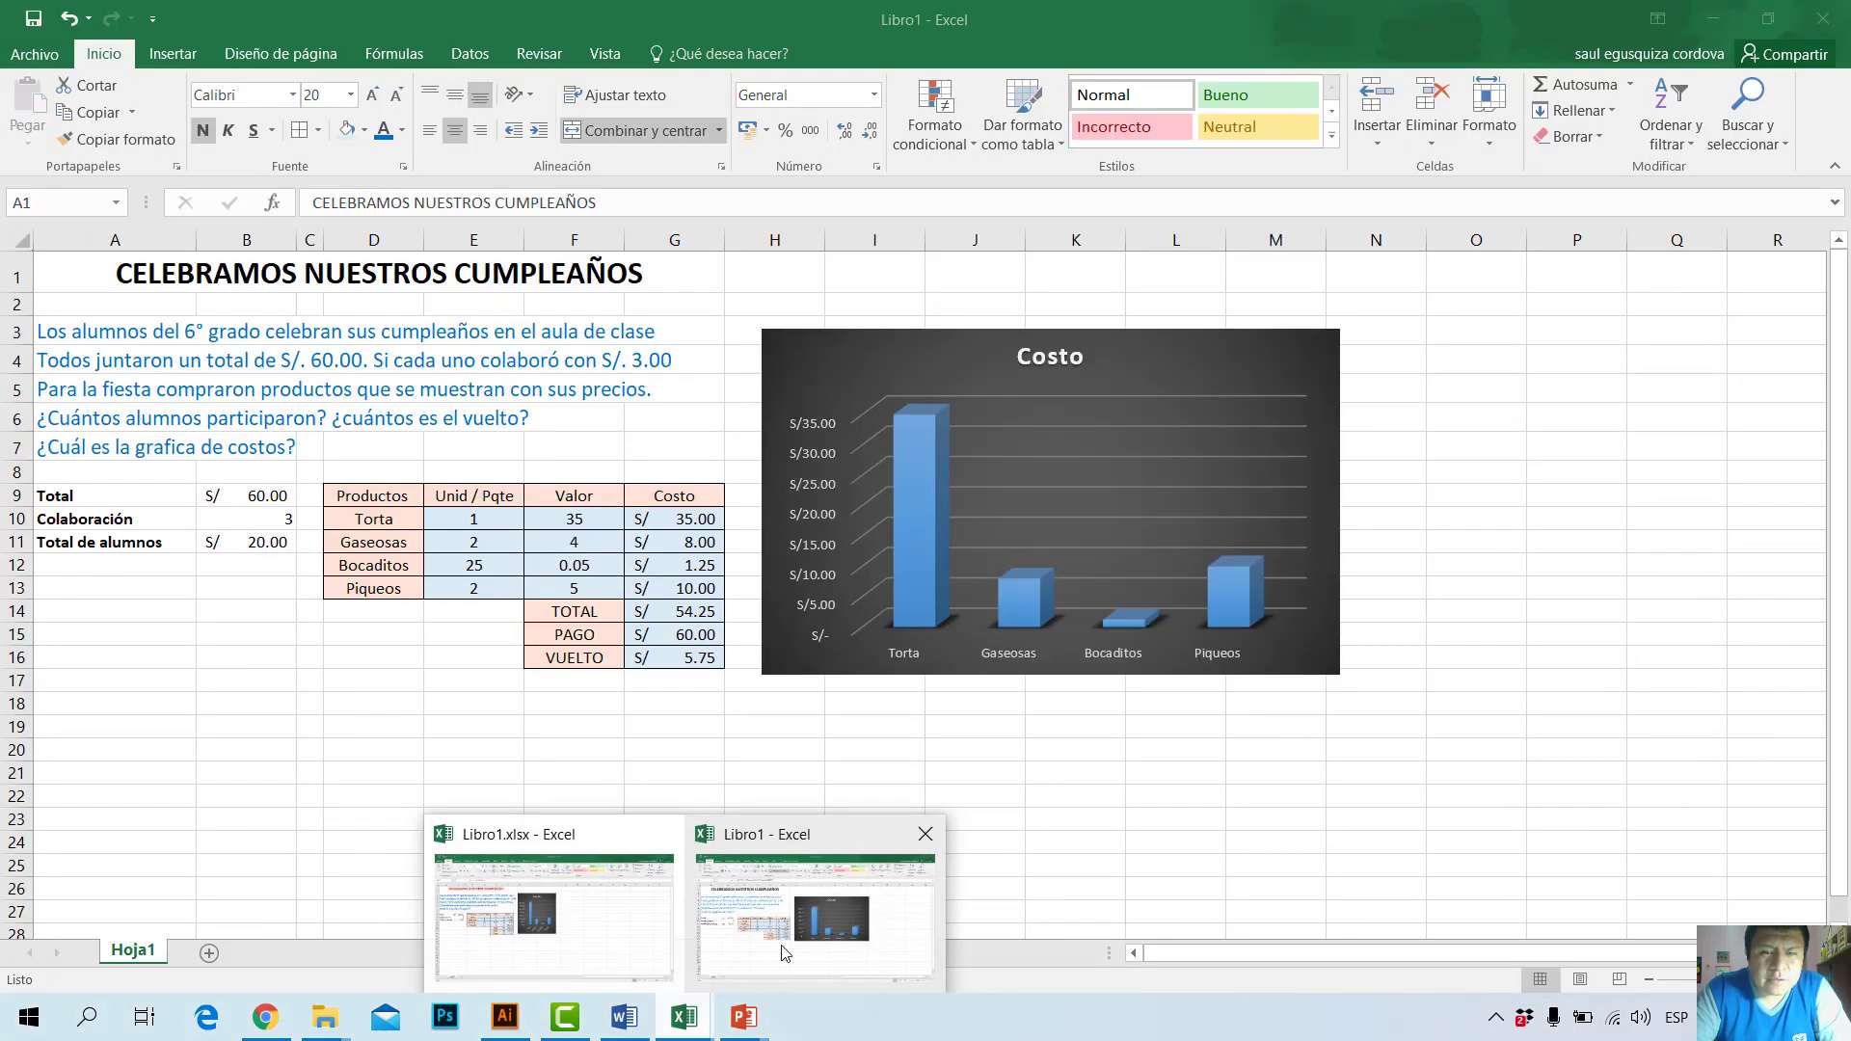
pyautogui.click(783, 953)
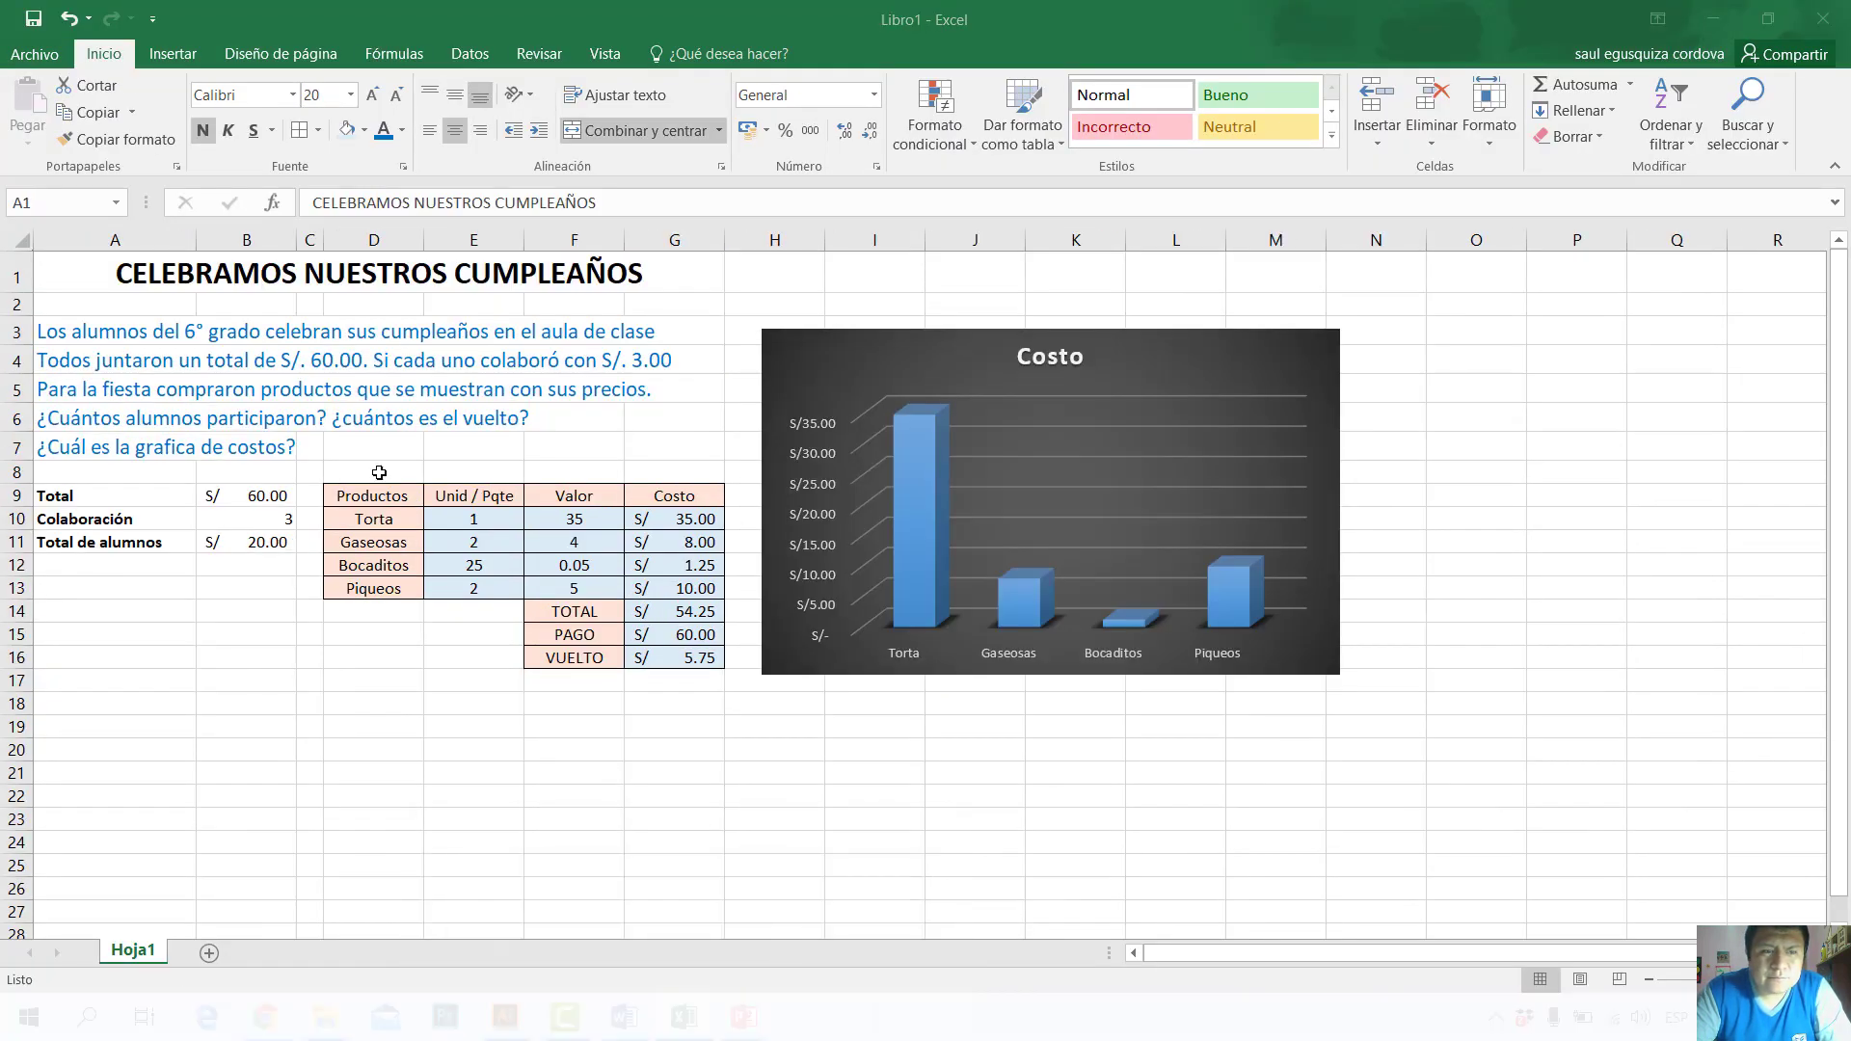
# Step: Set the font colour of the title "CELEBRAMOS NUESTROS CUMPLEAÑOS" in A1 to standard red
pyautogui.click(406, 132)
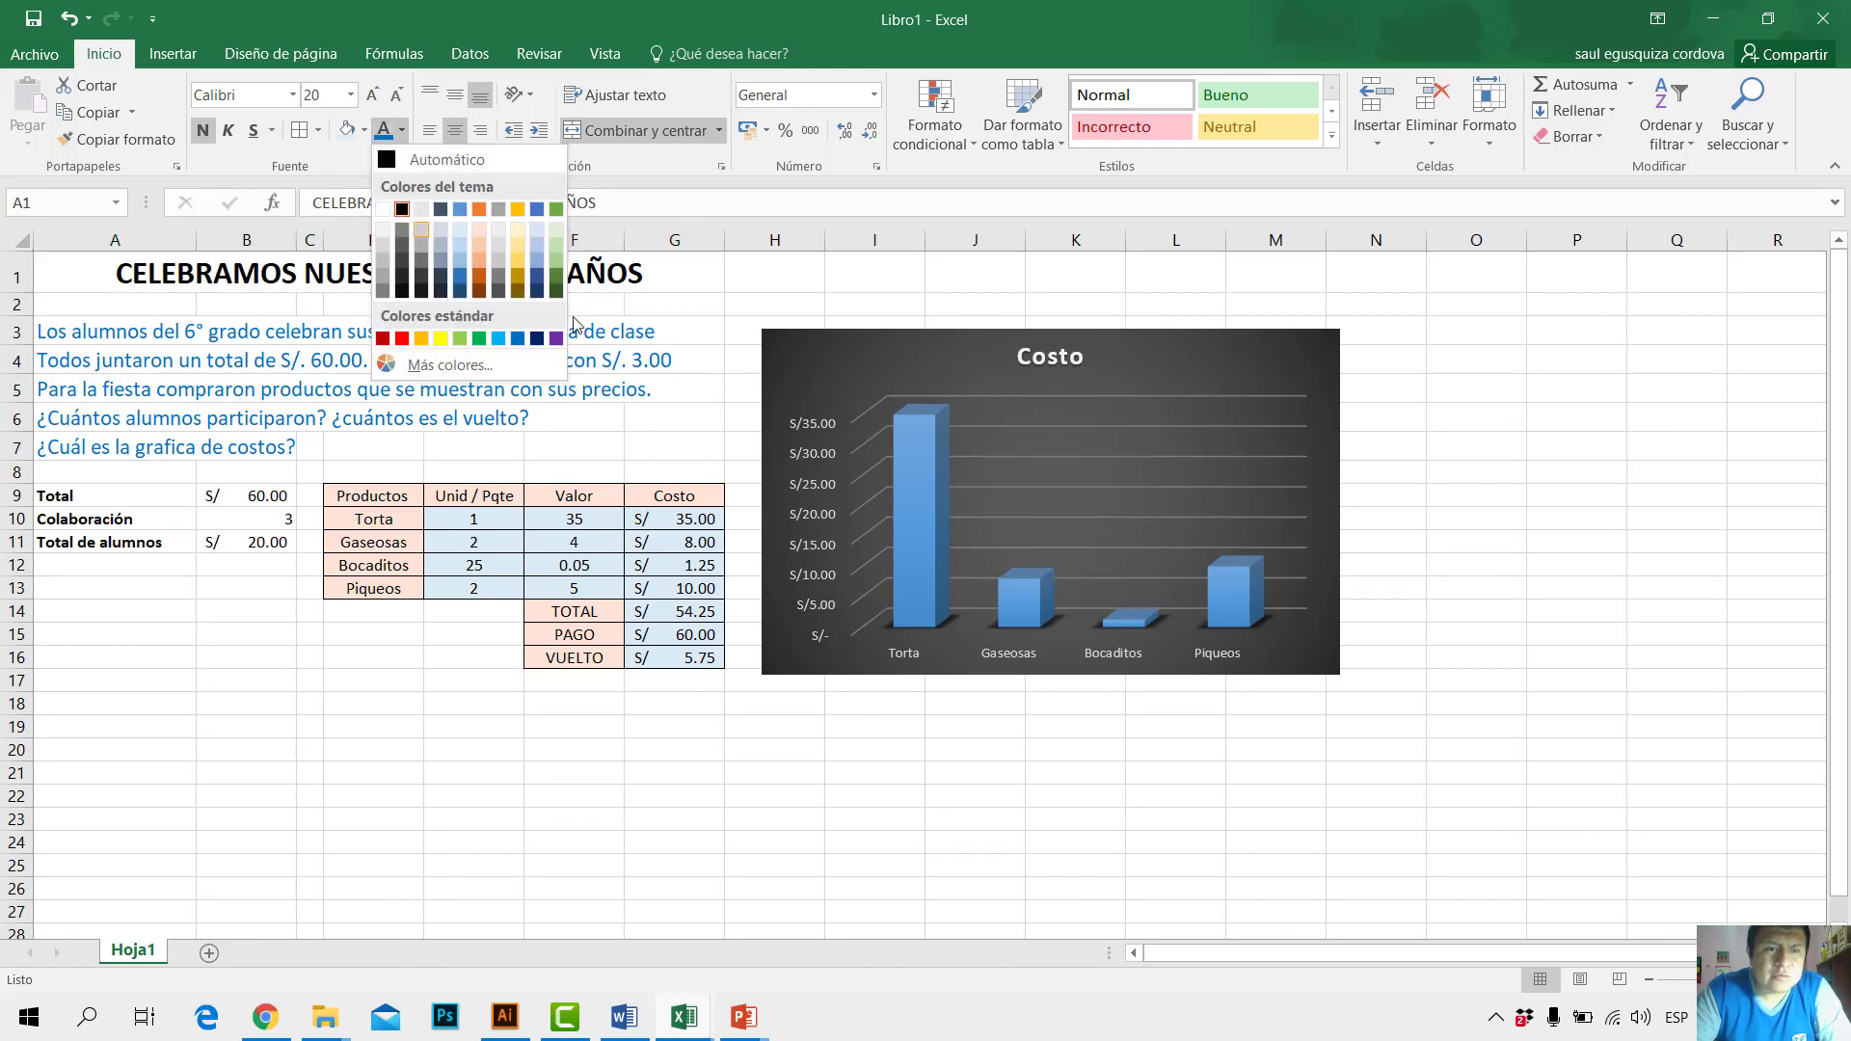
pyautogui.click(402, 339)
pyautogui.click(564, 796)
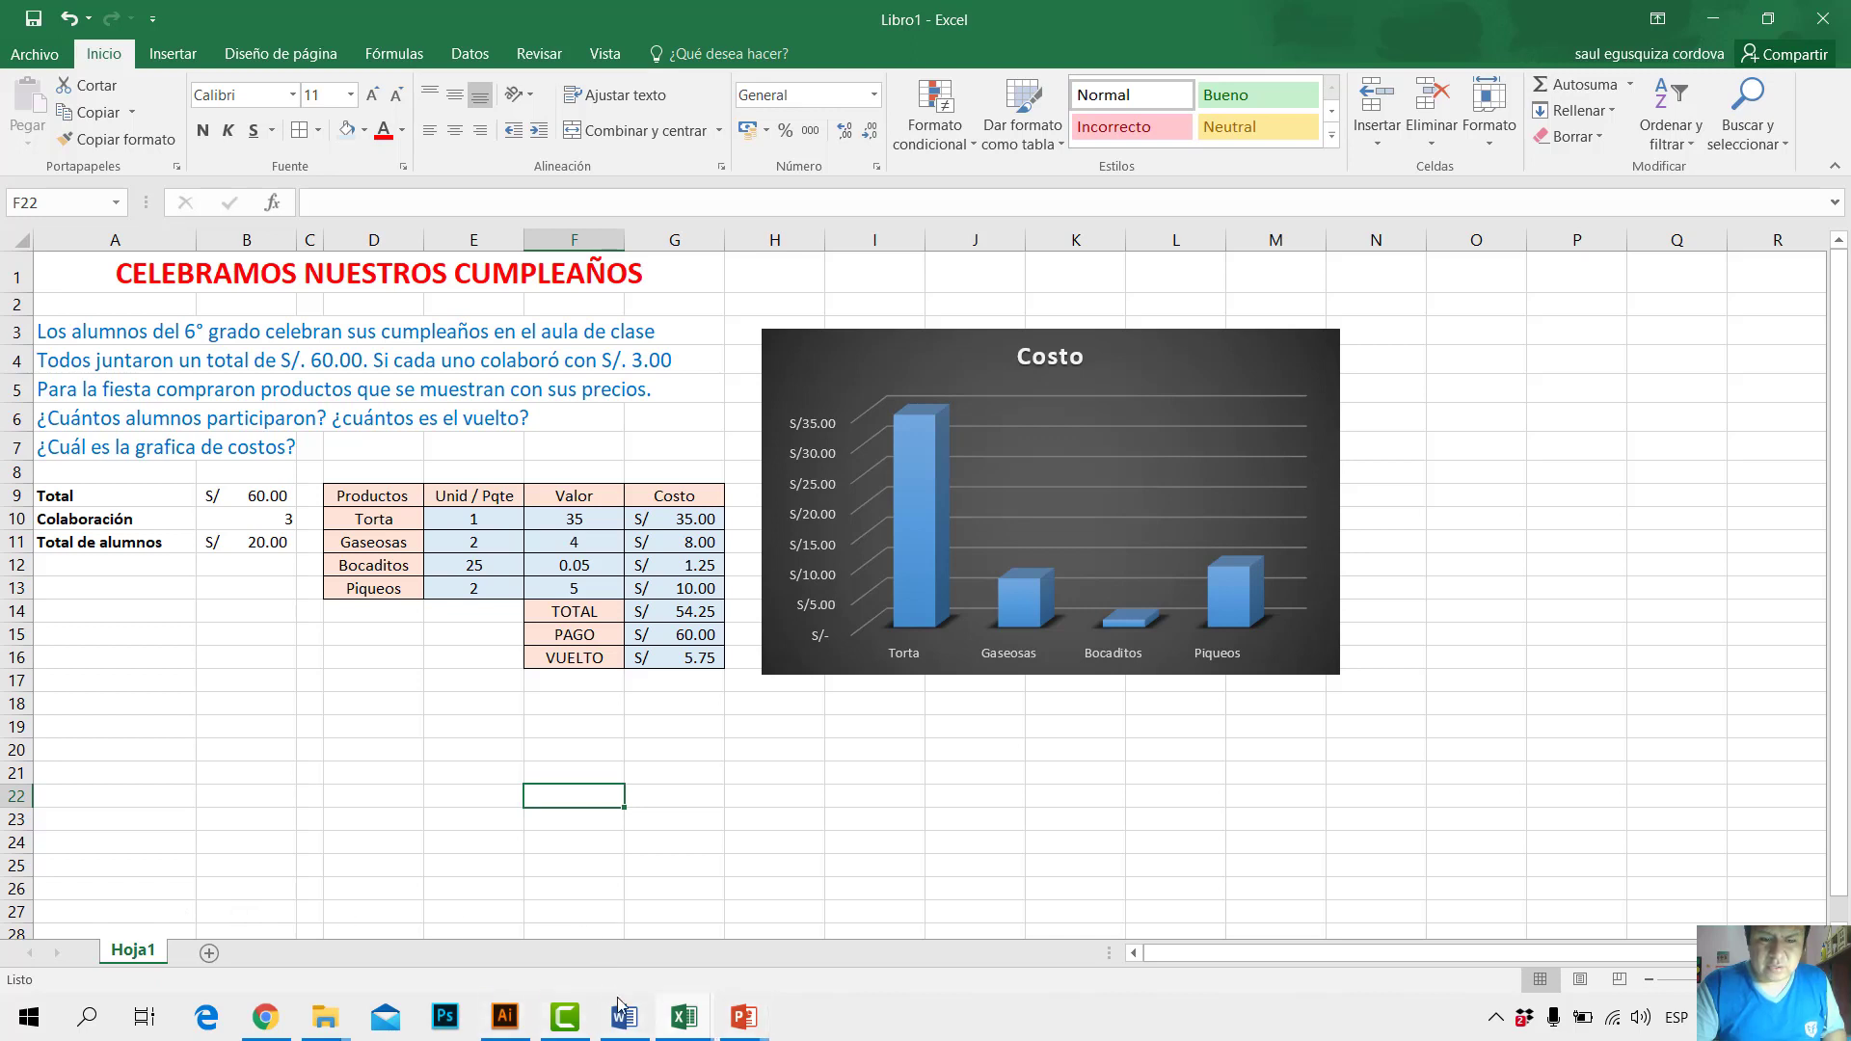
# Step: Compare with the example Libro1.xlsx and narrow the Costo chart in Libro1 to about two thirds of its width, ending at the start of column L
pyautogui.moveTo(733, 1022)
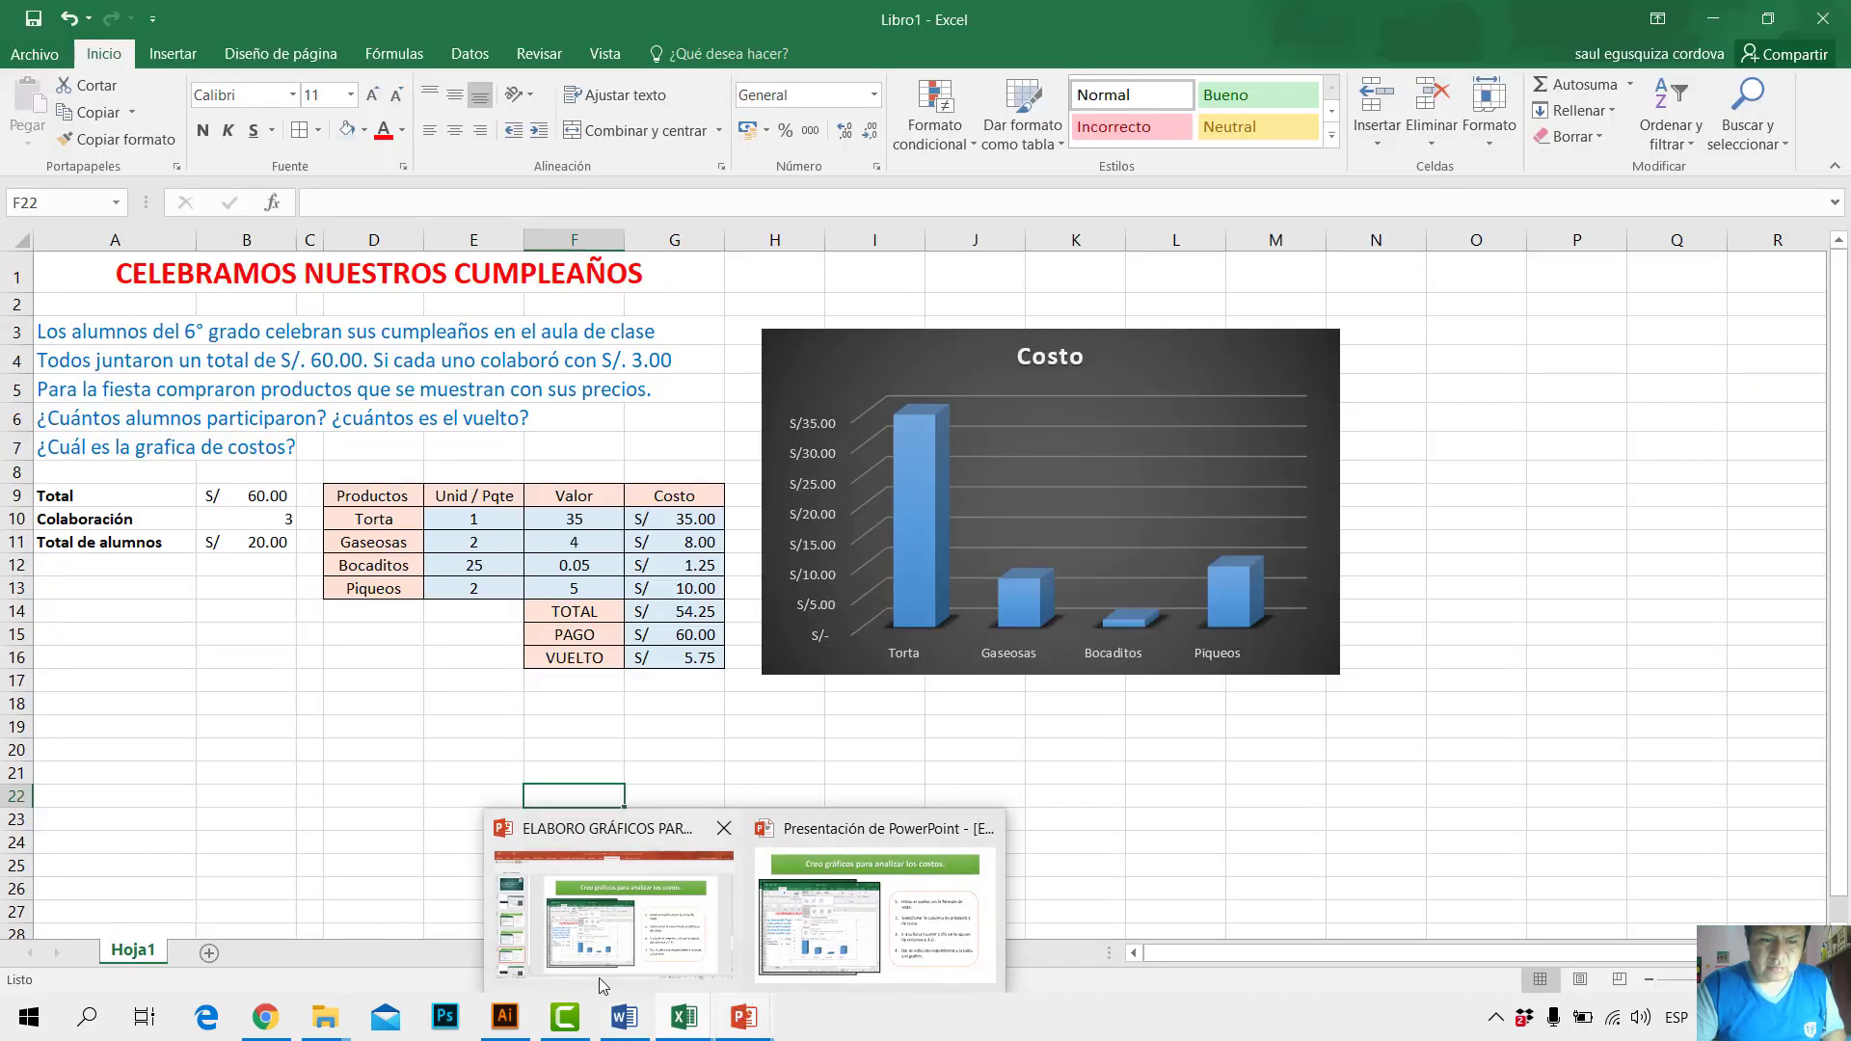
pyautogui.click(613, 959)
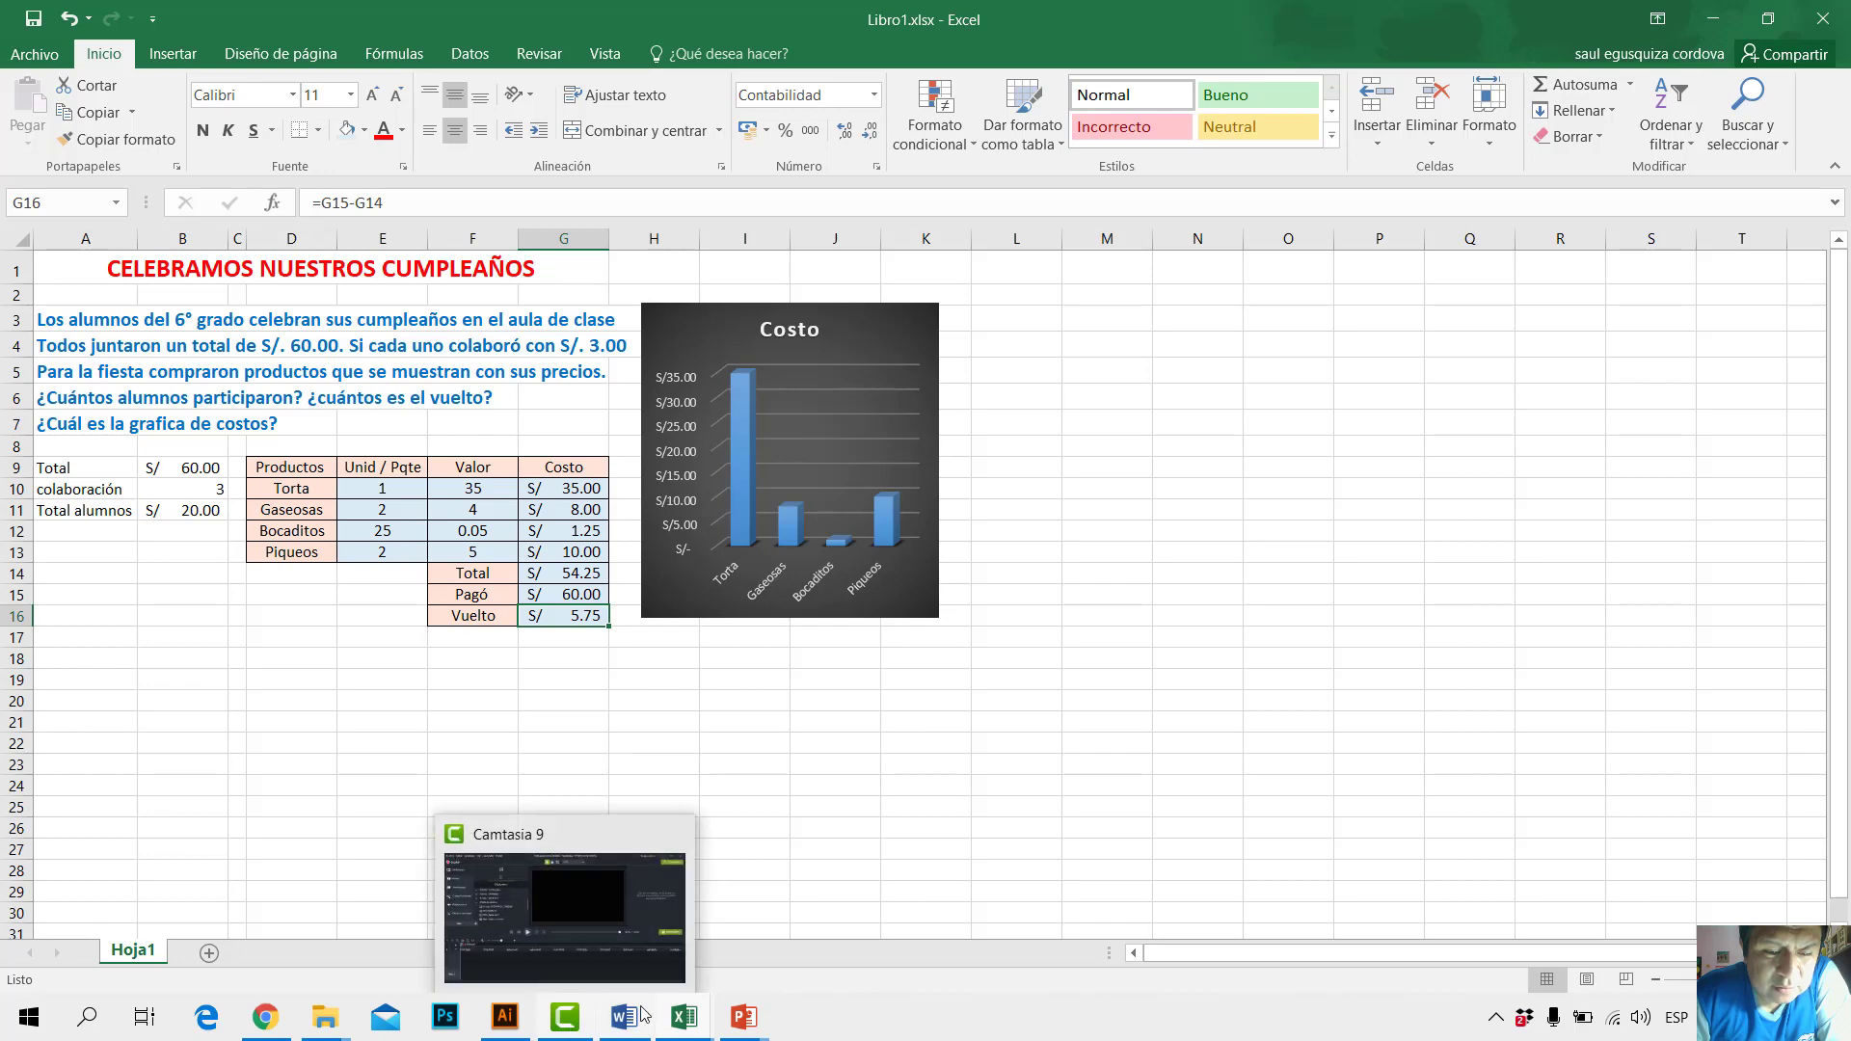
pyautogui.moveTo(622, 1018)
pyautogui.moveTo(681, 1017)
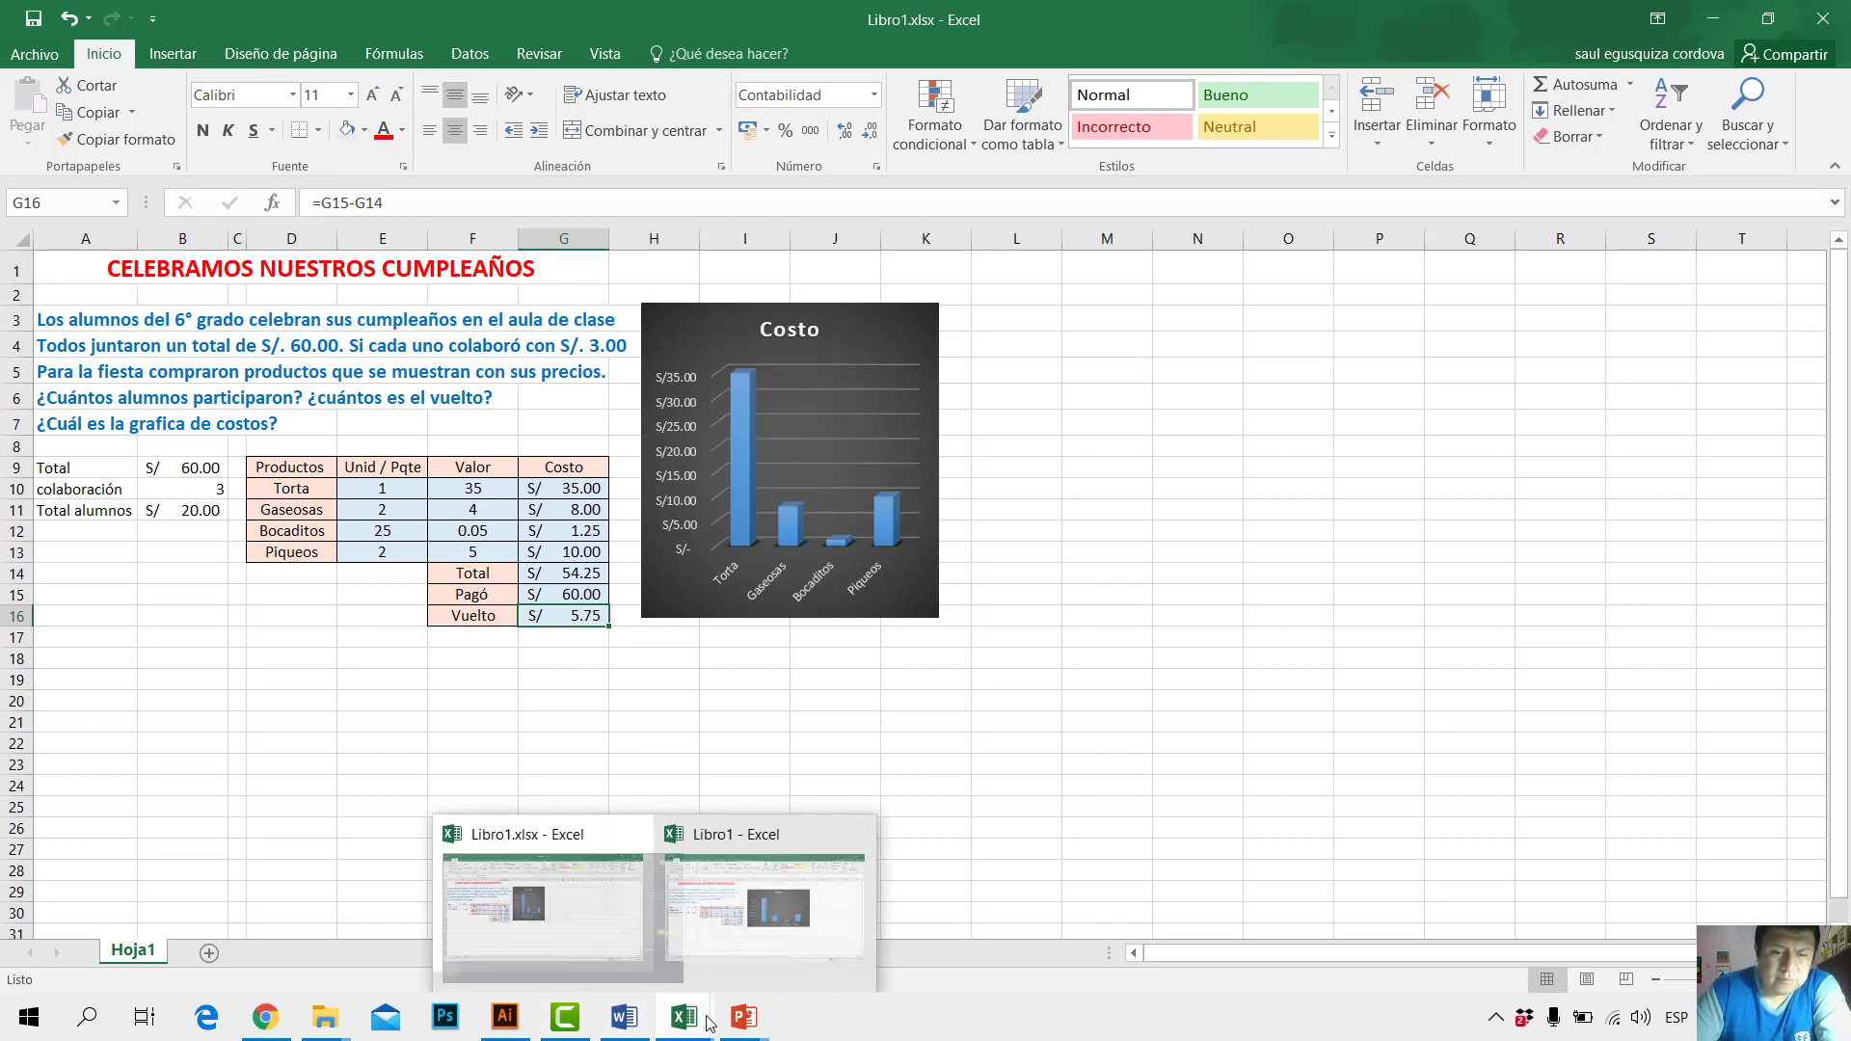
pyautogui.click(754, 964)
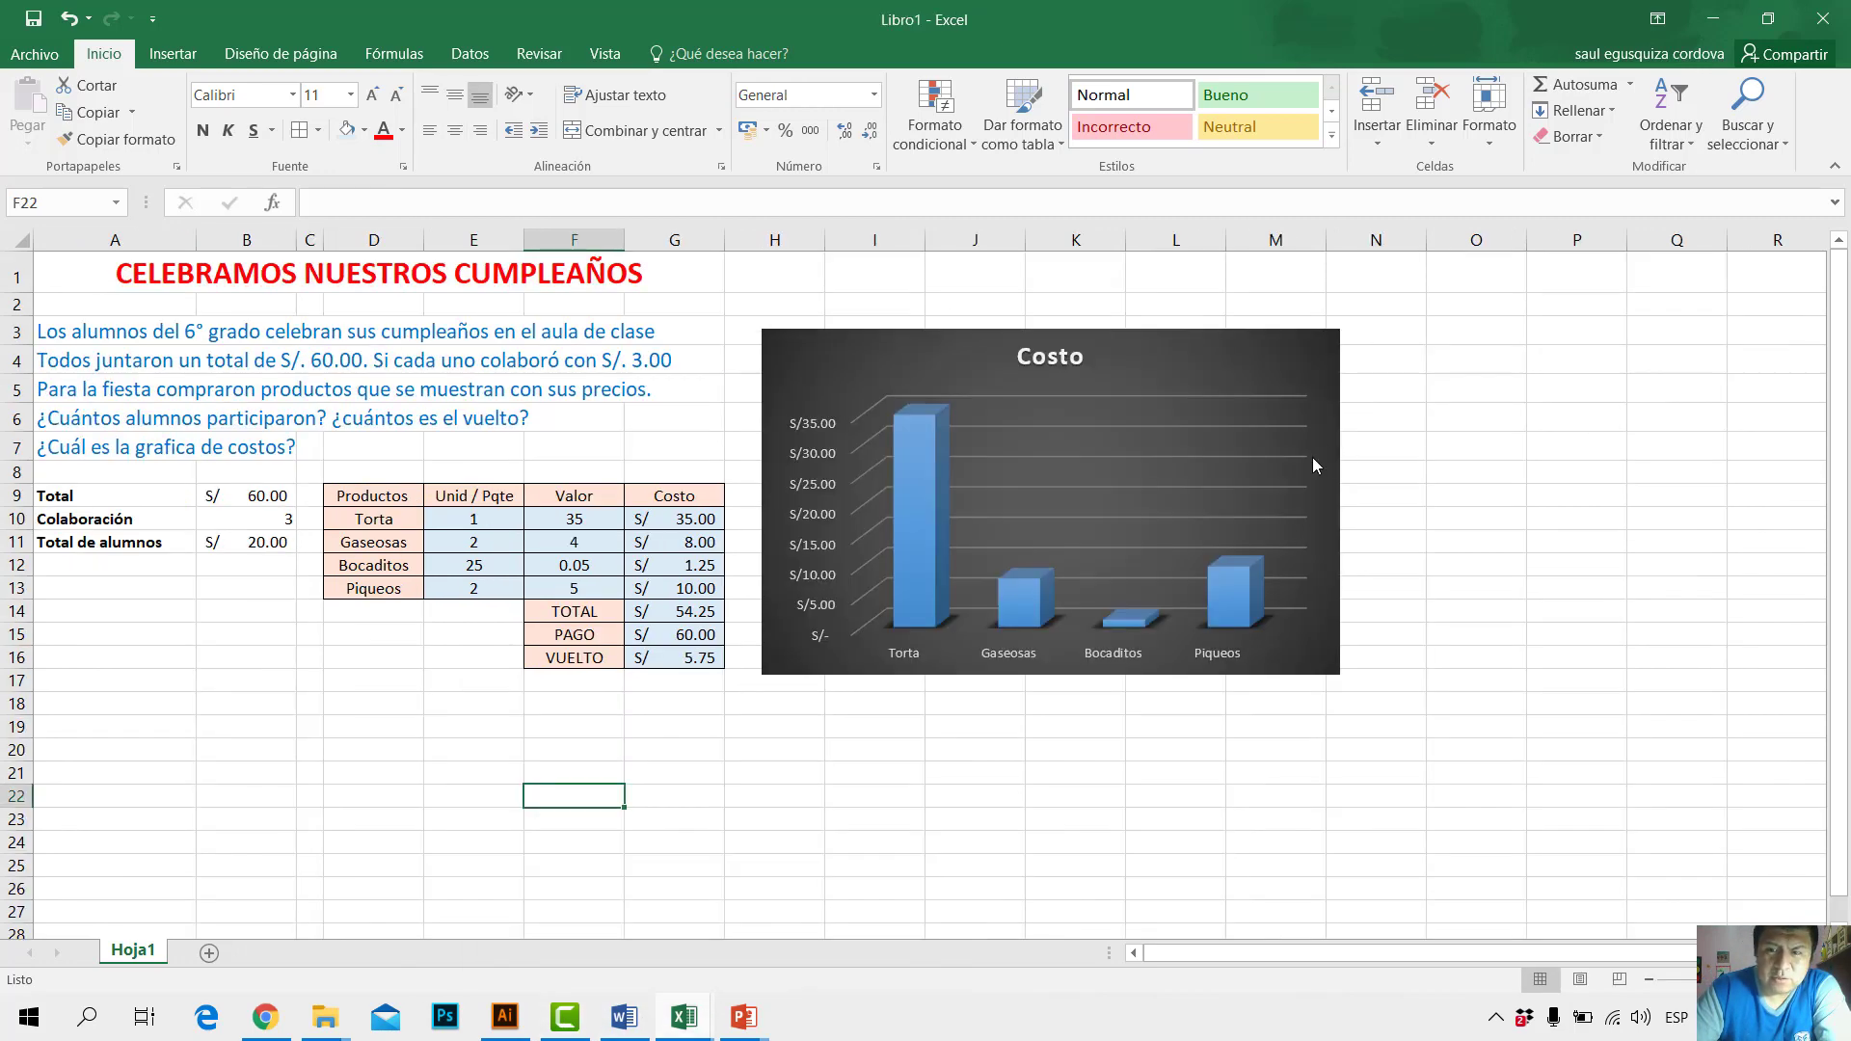
pyautogui.click(1330, 511)
pyautogui.moveTo(1347, 506); pyautogui.dragTo(1147, 502)
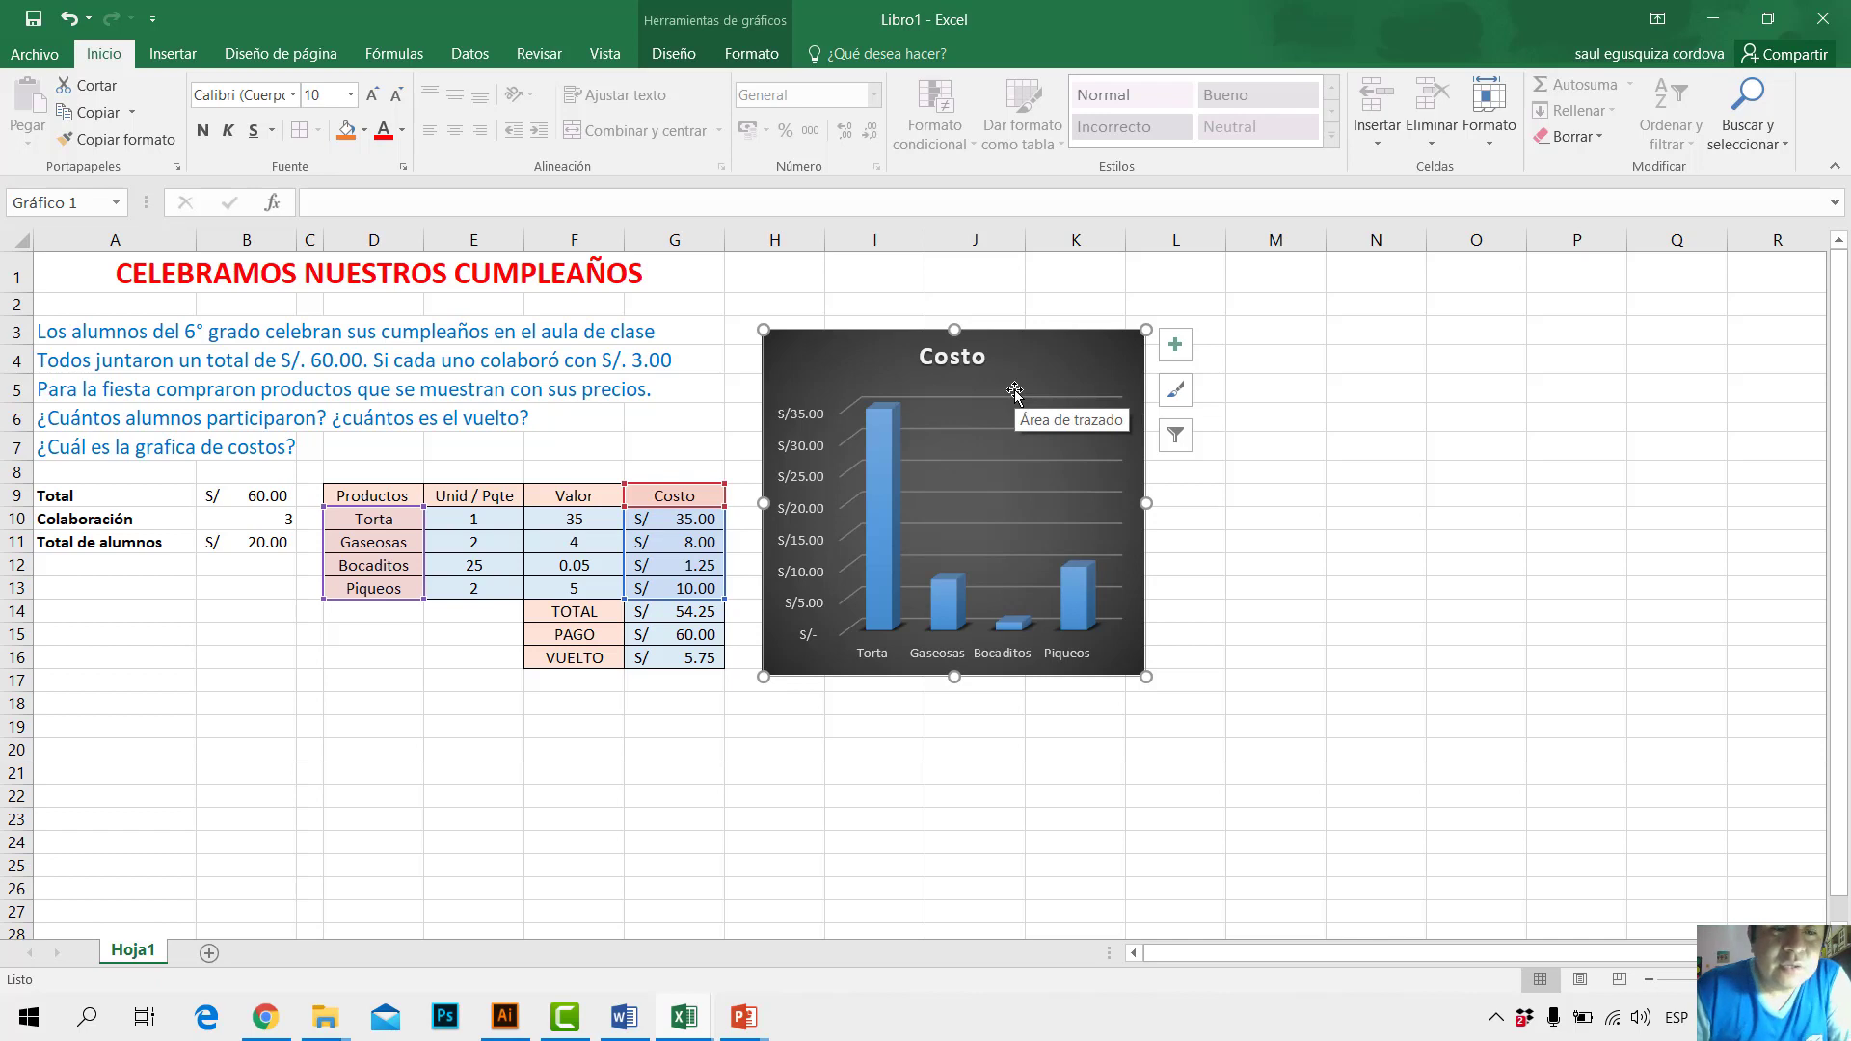
pyautogui.click(1302, 543)
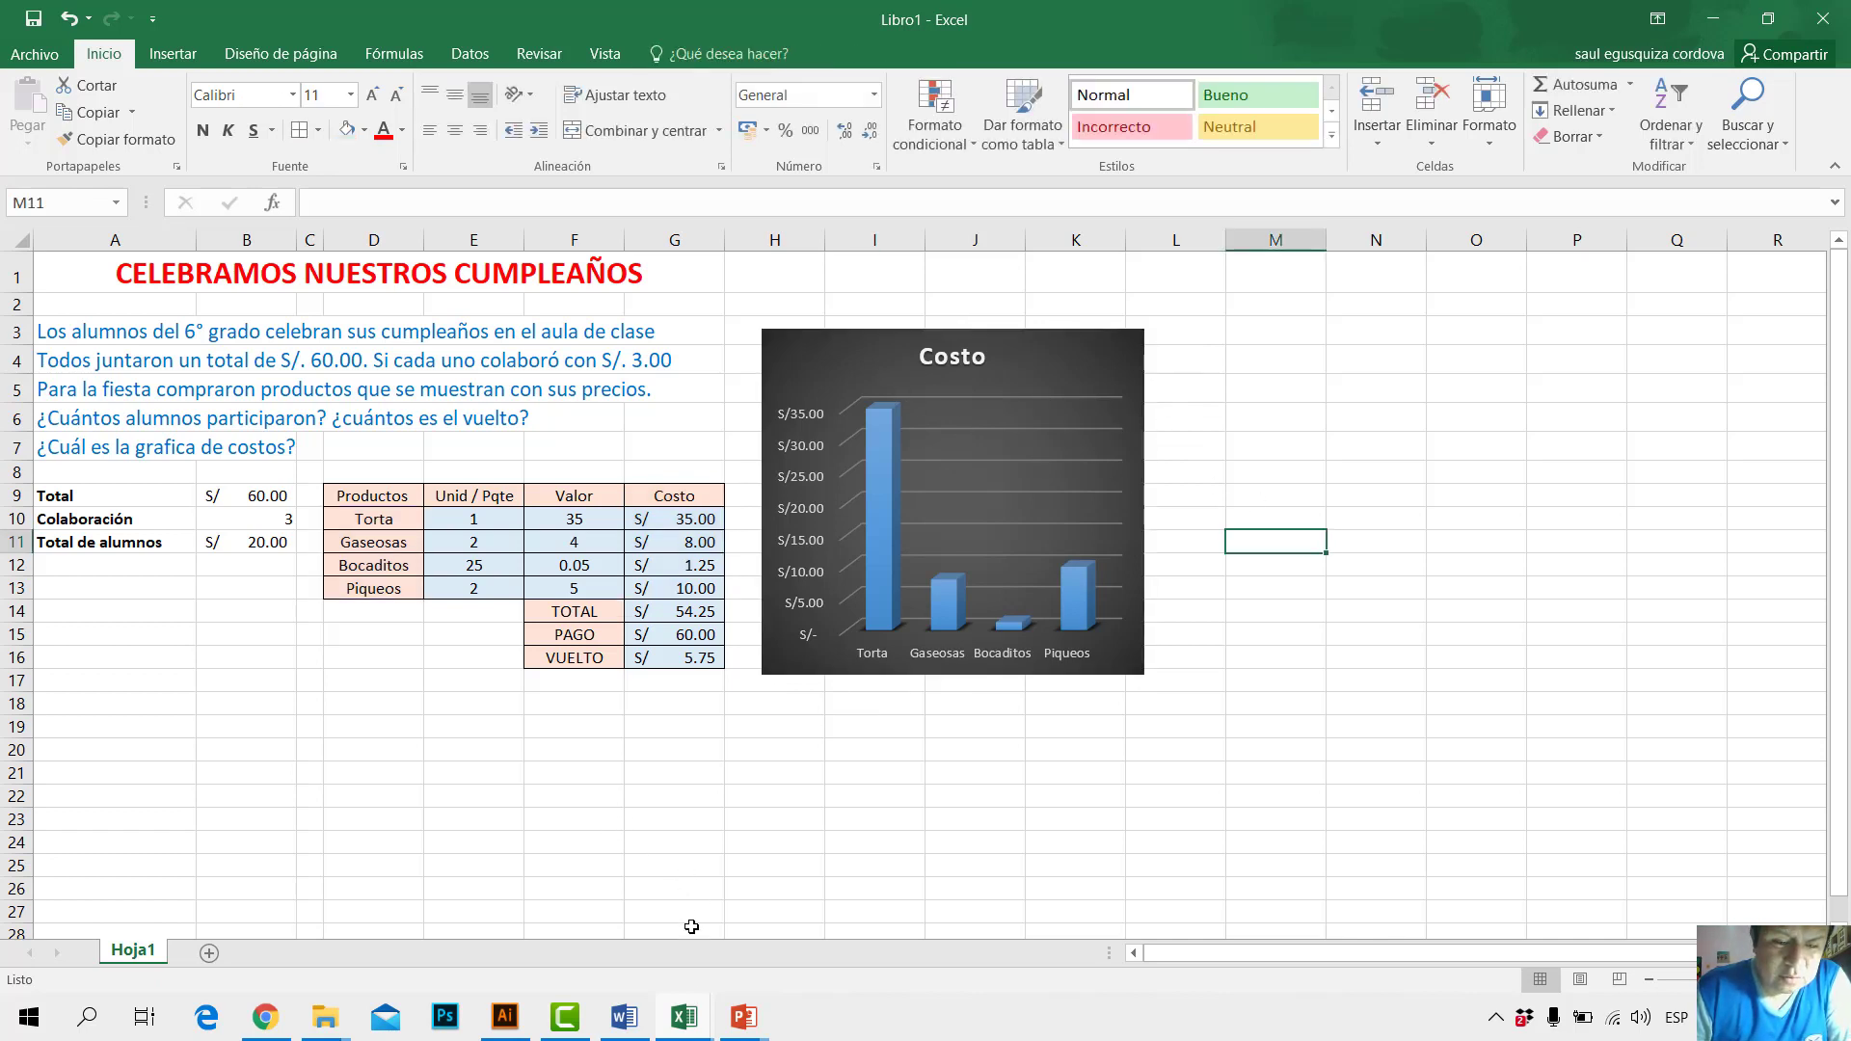
# Step: Switch to the PowerPoint slide show and advance past the slide "Creo gráficos para analizar los costos"
pyautogui.click(871, 940)
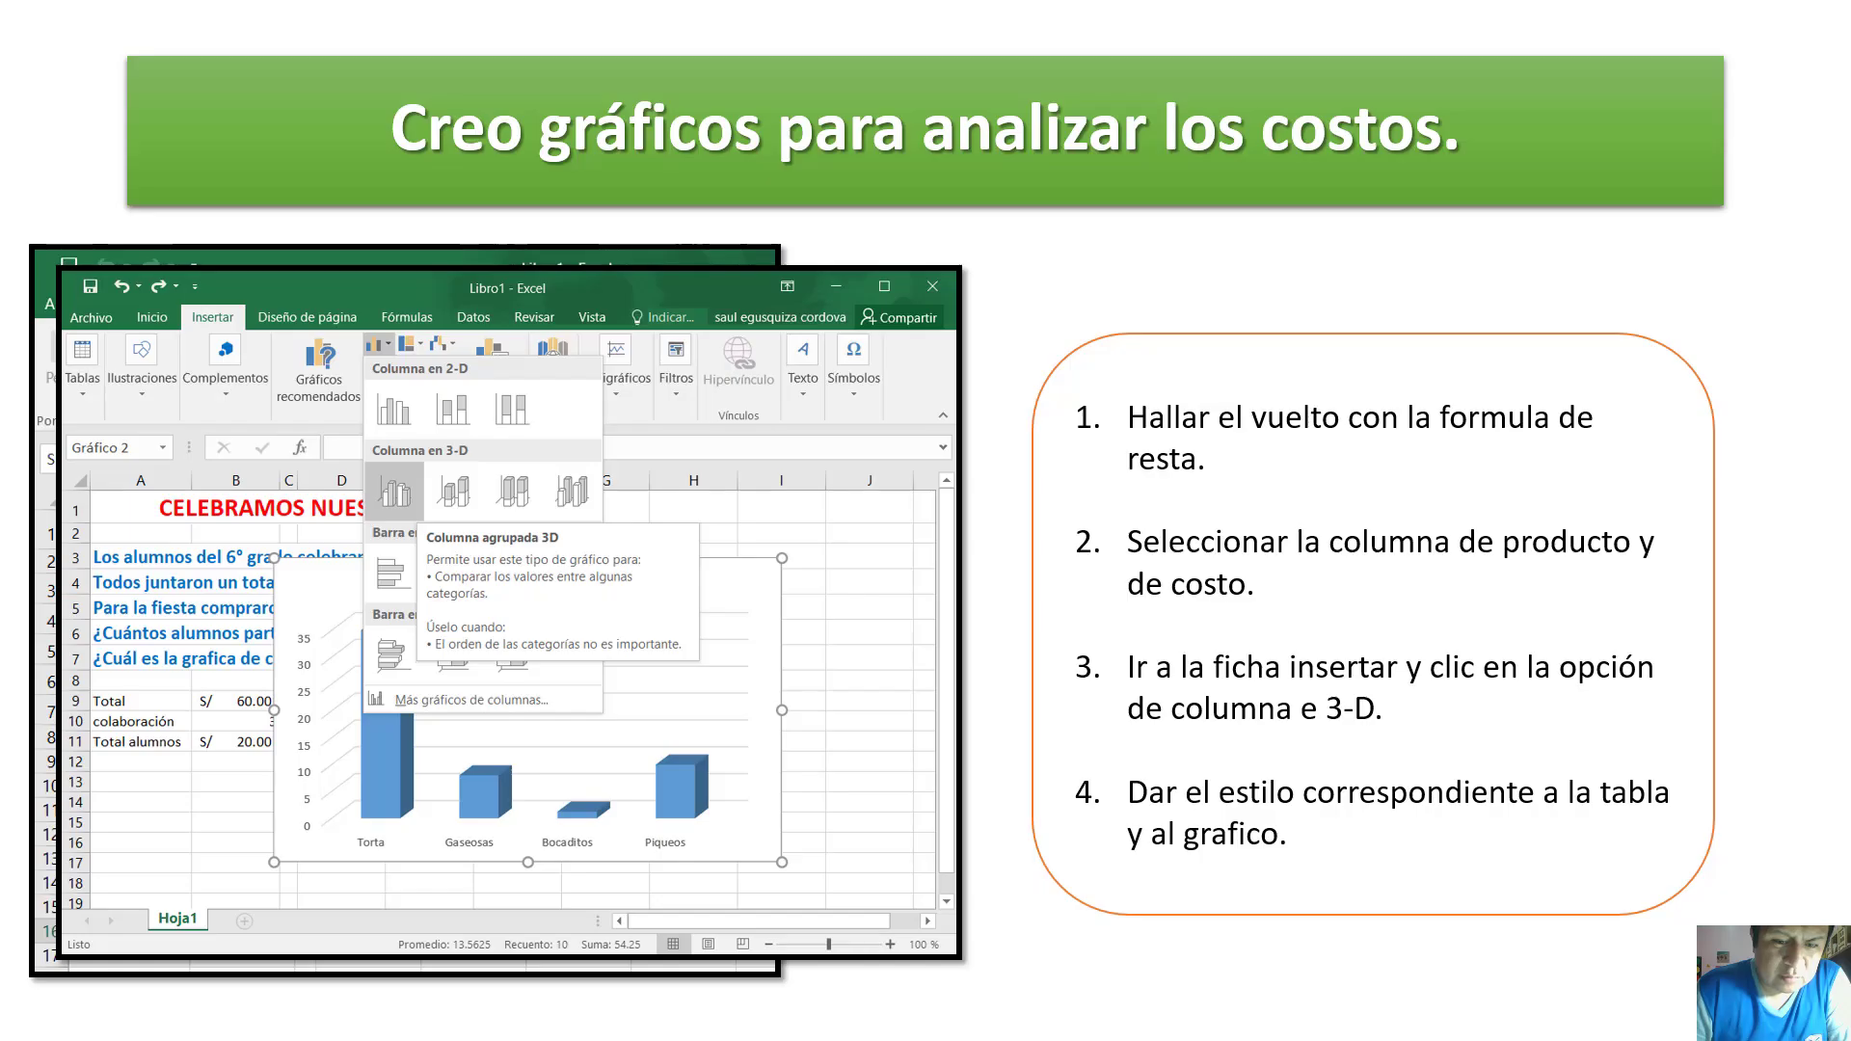
pyautogui.press('Right')
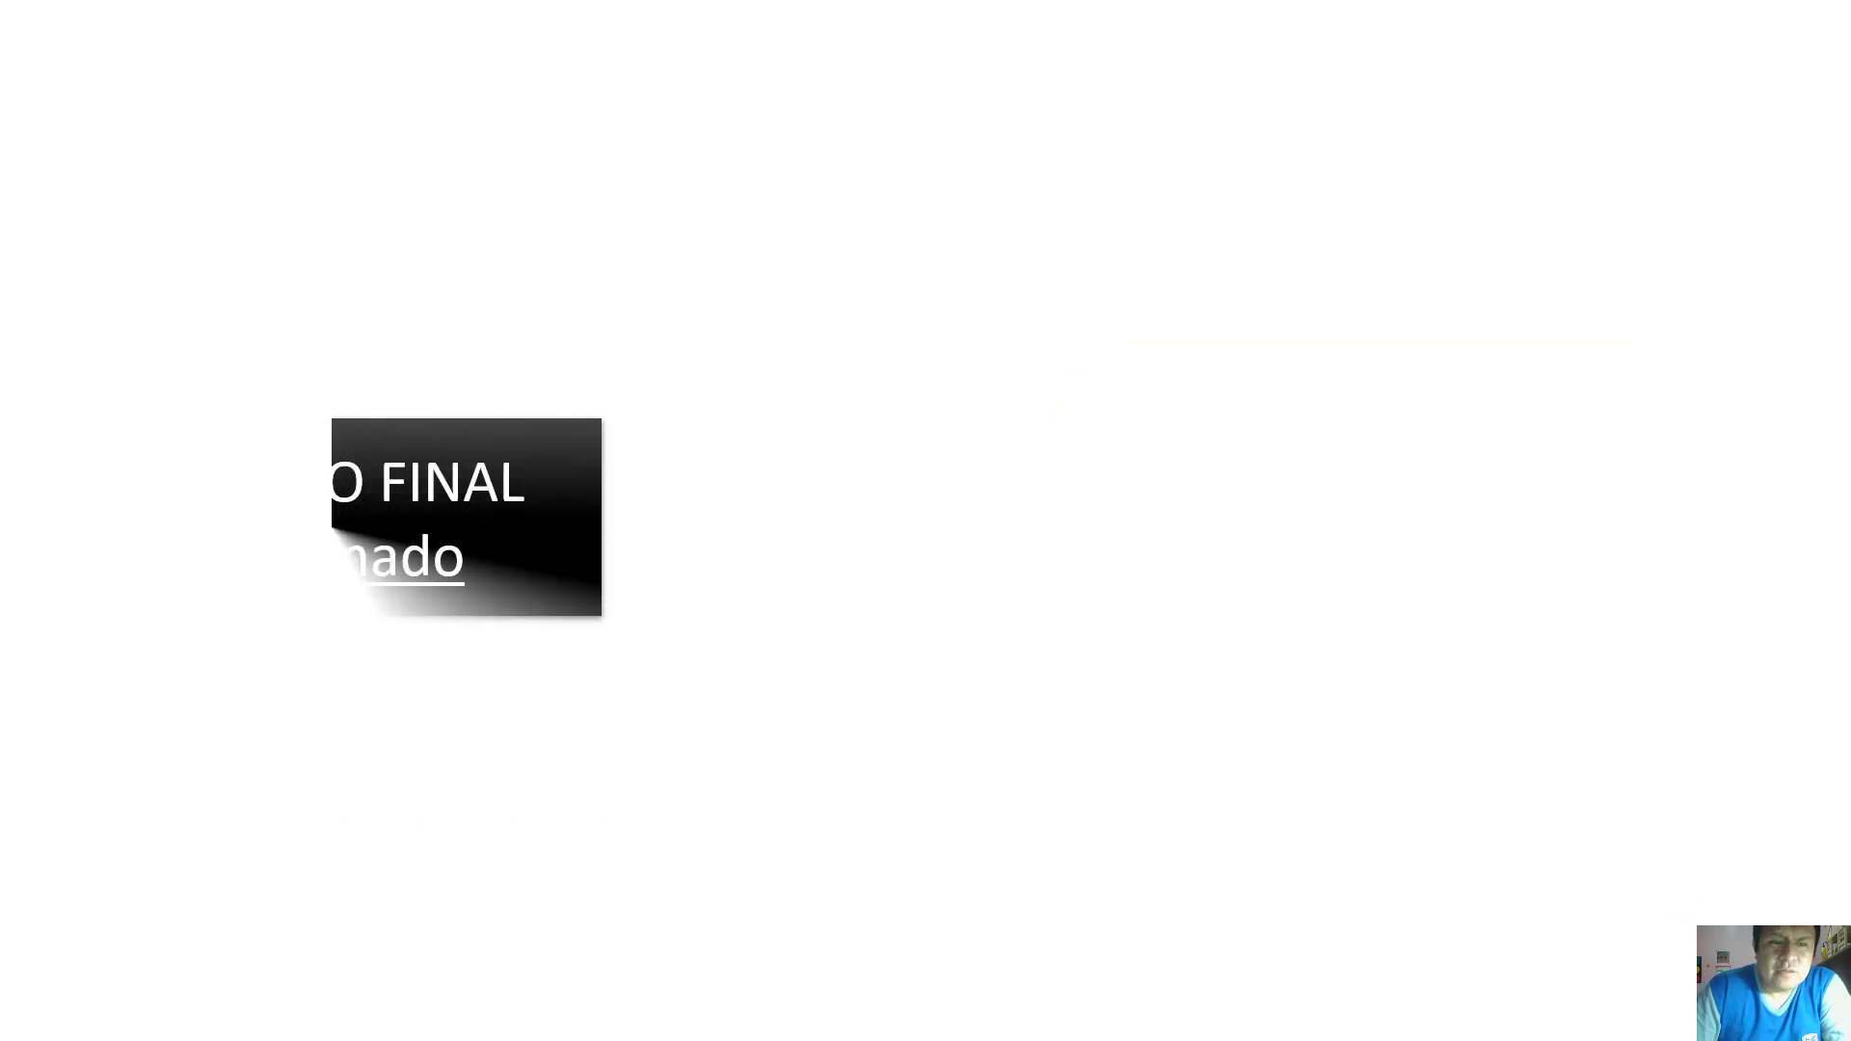